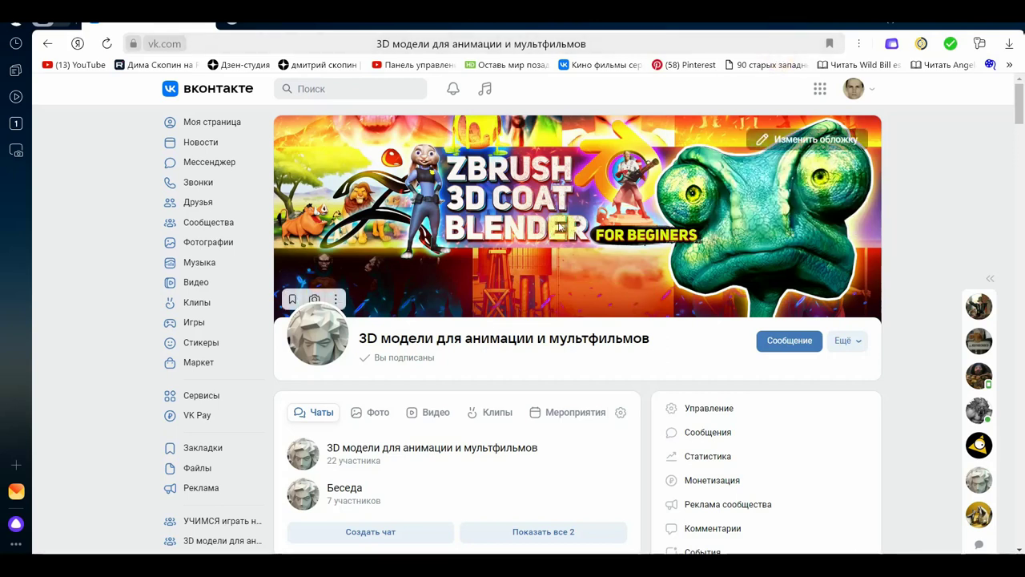
- Scroll the VK wall down past the персы and Сержант конфедерат posts to the landscape video post
{"action": "scroll", "coordinate": [559, 227], "scroll_direction": "down", "scroll_amount": 2}
{"action": "scroll", "coordinate": [552, 233], "scroll_direction": "down", "scroll_amount": 3}
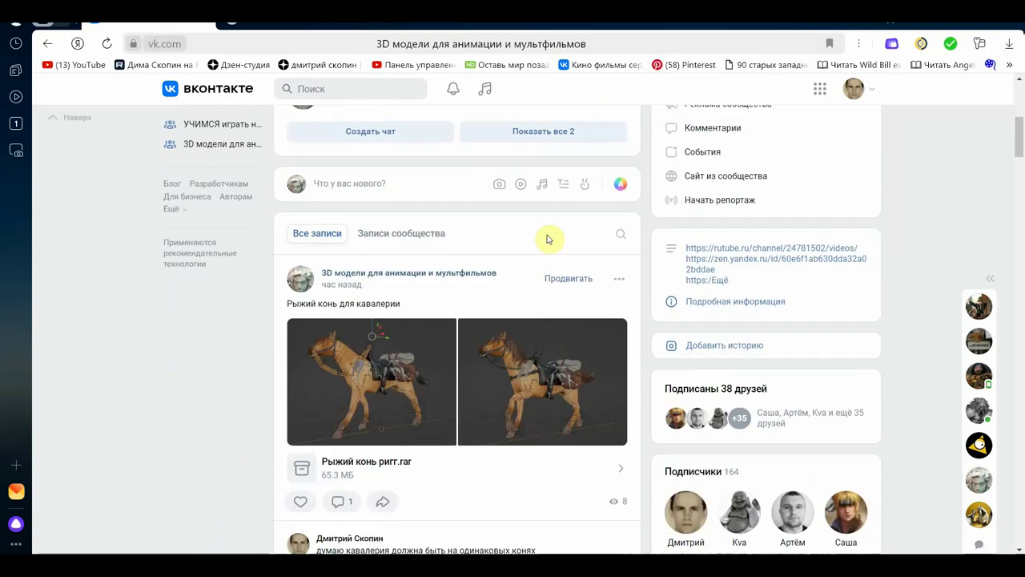
{"action": "scroll", "coordinate": [442, 359], "scroll_direction": "down", "scroll_amount": 4}
{"action": "scroll", "coordinate": [521, 370], "scroll_direction": "down", "scroll_amount": 3}
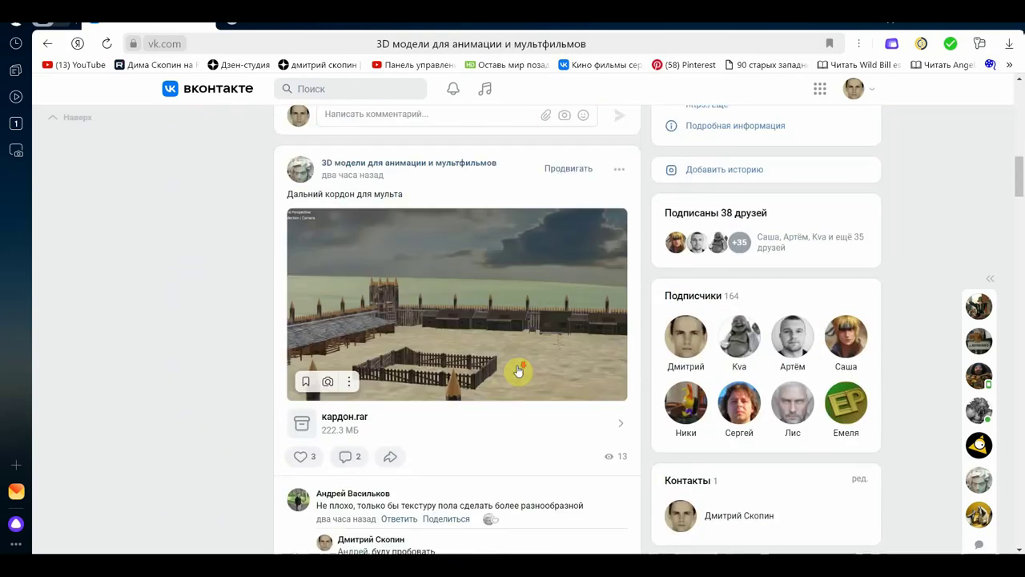
{"action": "scroll", "coordinate": [488, 318], "scroll_direction": "down", "scroll_amount": 4}
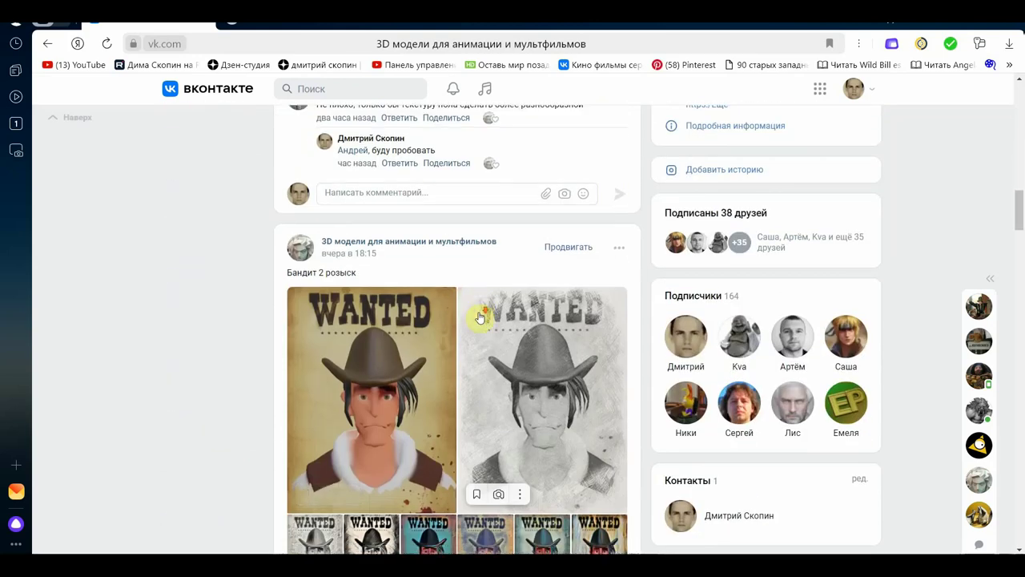
{"action": "scroll", "coordinate": [480, 316], "scroll_direction": "down", "scroll_amount": 3}
{"action": "scroll", "coordinate": [496, 320], "scroll_direction": "up", "scroll_amount": 2}
{"action": "scroll", "coordinate": [424, 344], "scroll_direction": "down", "scroll_amount": 4}
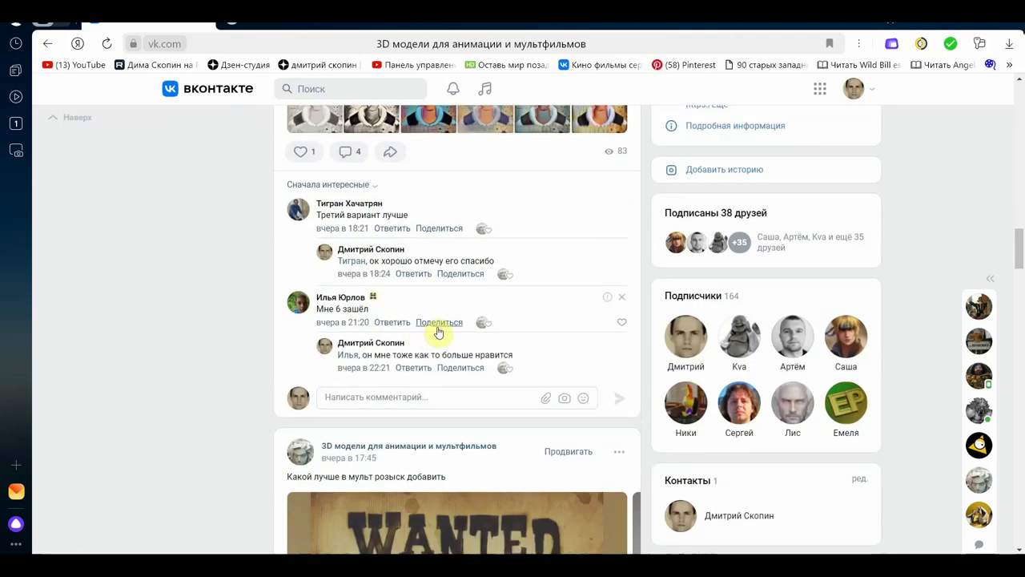
{"action": "scroll", "coordinate": [436, 328], "scroll_direction": "down", "scroll_amount": 4}
{"action": "scroll", "coordinate": [438, 331], "scroll_direction": "down", "scroll_amount": 4}
{"action": "scroll", "coordinate": [438, 331], "scroll_direction": "down", "scroll_amount": 4}
{"action": "scroll", "coordinate": [438, 331], "scroll_direction": "down", "scroll_amount": 3}
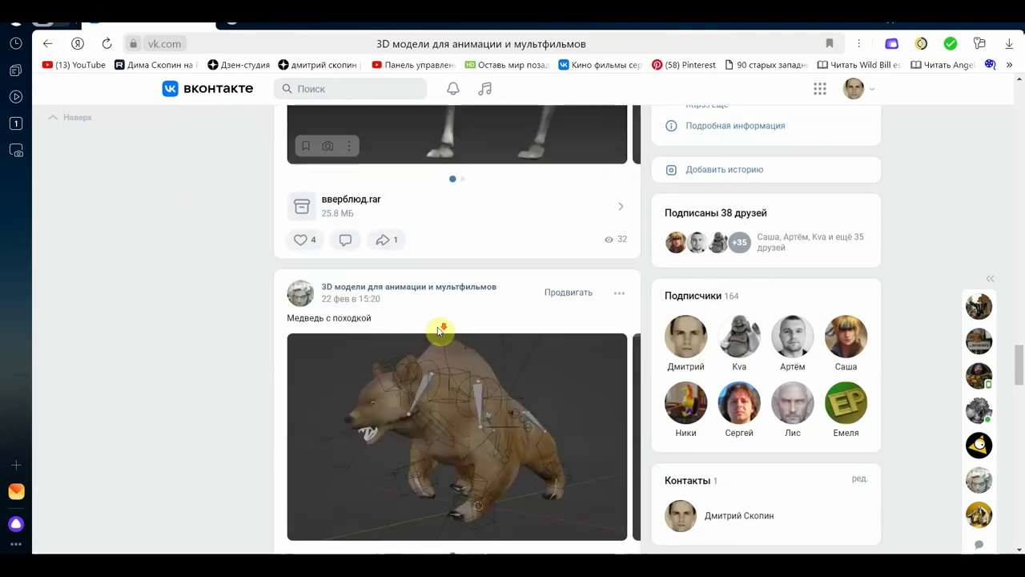
{"action": "scroll", "coordinate": [438, 330], "scroll_direction": "down", "scroll_amount": 1}
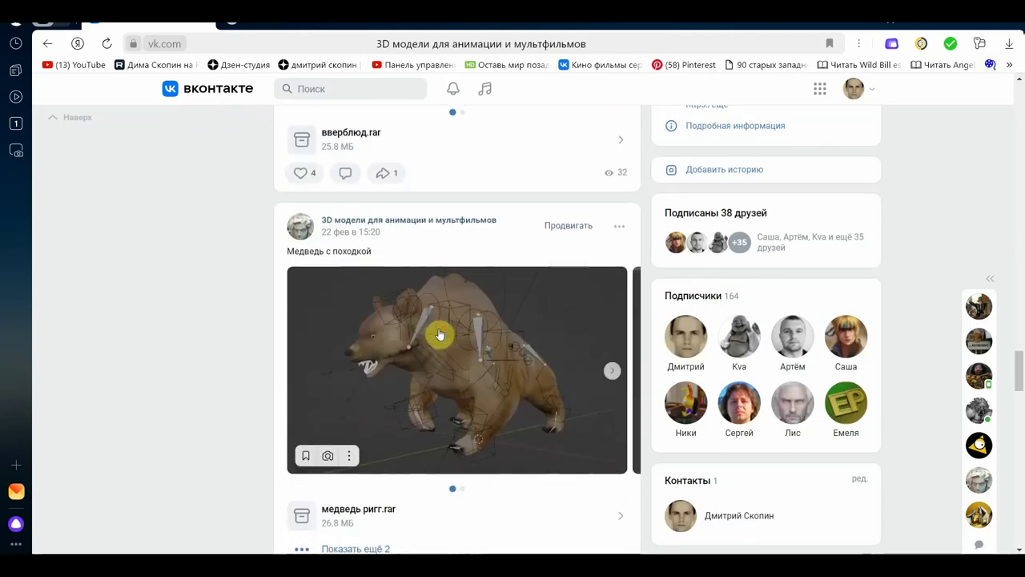
{"action": "scroll", "coordinate": [439, 334], "scroll_direction": "down", "scroll_amount": 4}
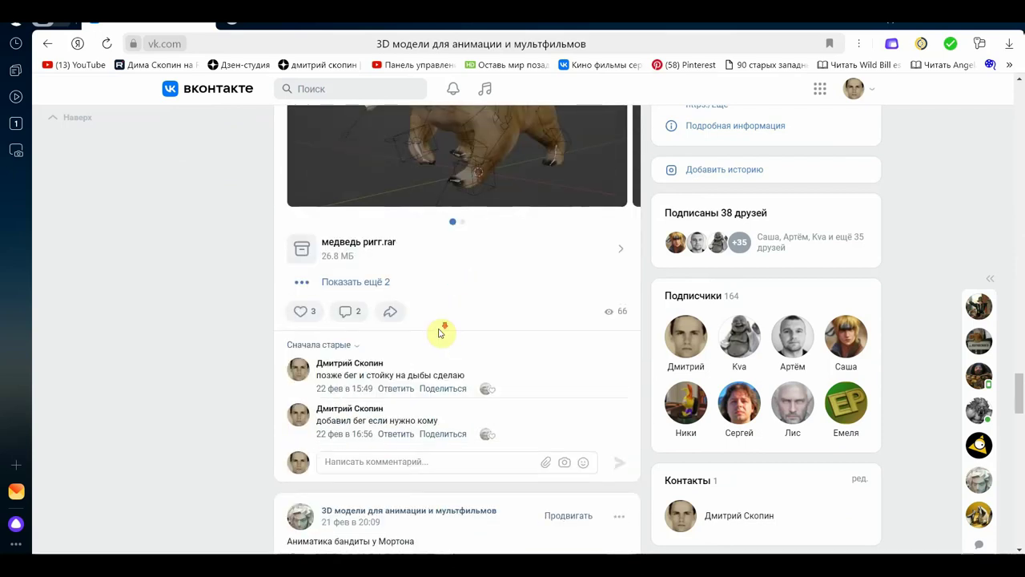
{"action": "scroll", "coordinate": [438, 333], "scroll_direction": "down", "scroll_amount": 4}
{"action": "scroll", "coordinate": [439, 334], "scroll_direction": "down", "scroll_amount": 2}
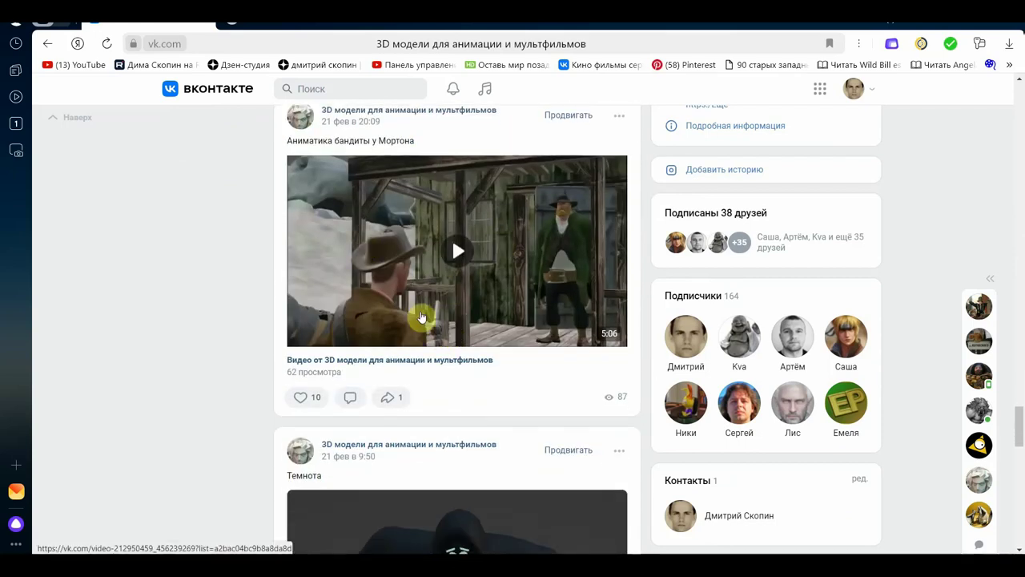
{"action": "scroll", "coordinate": [456, 325], "scroll_direction": "down", "scroll_amount": 4}
{"action": "scroll", "coordinate": [466, 336], "scroll_direction": "down", "scroll_amount": 4}
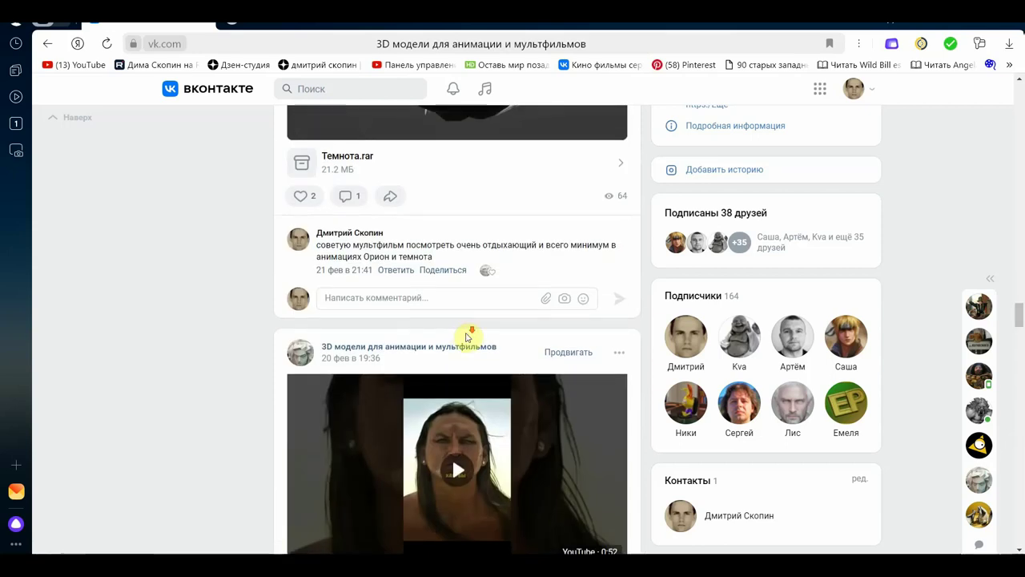
{"action": "scroll", "coordinate": [466, 336], "scroll_direction": "down", "scroll_amount": 3}
{"action": "scroll", "coordinate": [467, 338], "scroll_direction": "up", "scroll_amount": 4}
{"action": "scroll", "coordinate": [466, 336], "scroll_direction": "up", "scroll_amount": 2}
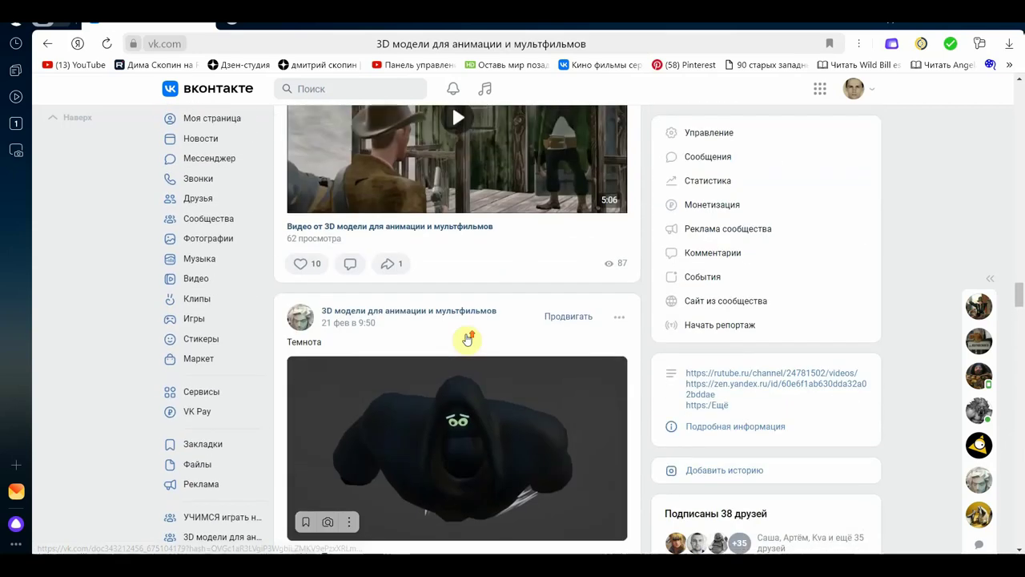
{"action": "scroll", "coordinate": [465, 336], "scroll_direction": "up", "scroll_amount": 2}
{"action": "scroll", "coordinate": [453, 334], "scroll_direction": "up", "scroll_amount": 2}
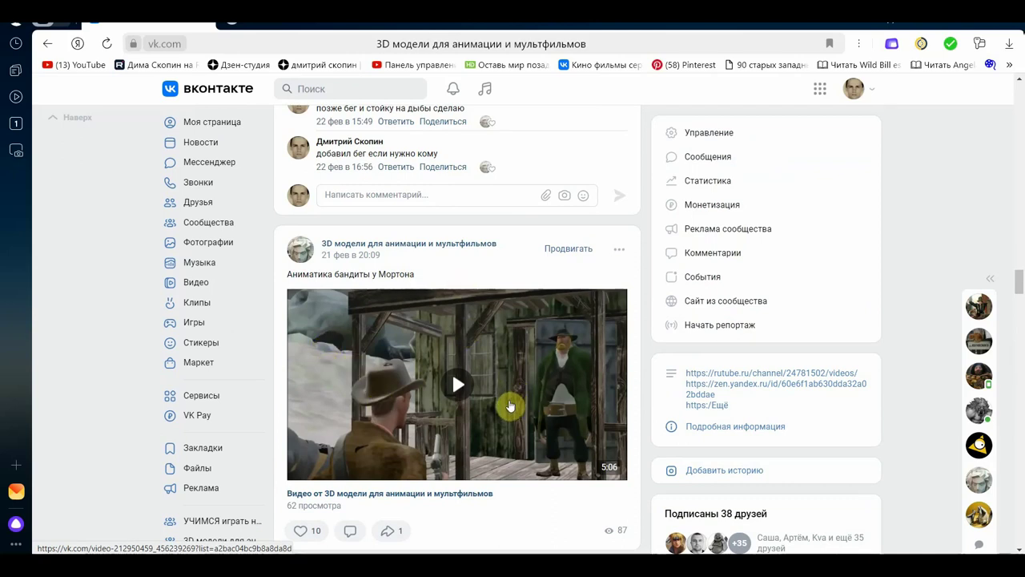
{"action": "scroll", "coordinate": [510, 405], "scroll_direction": "down", "scroll_amount": 5}
{"action": "scroll", "coordinate": [506, 405], "scroll_direction": "down", "scroll_amount": 5}
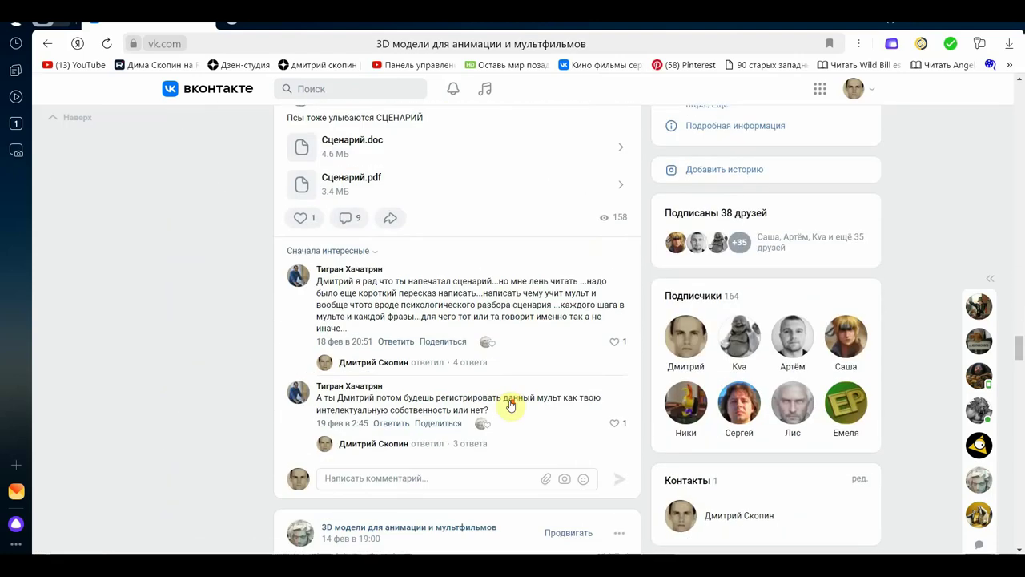
{"action": "scroll", "coordinate": [507, 405], "scroll_direction": "down", "scroll_amount": 5}
{"action": "scroll", "coordinate": [506, 405], "scroll_direction": "down", "scroll_amount": 4}
{"action": "scroll", "coordinate": [507, 405], "scroll_direction": "down", "scroll_amount": 3}
{"action": "scroll", "coordinate": [508, 406], "scroll_direction": "up", "scroll_amount": 2}
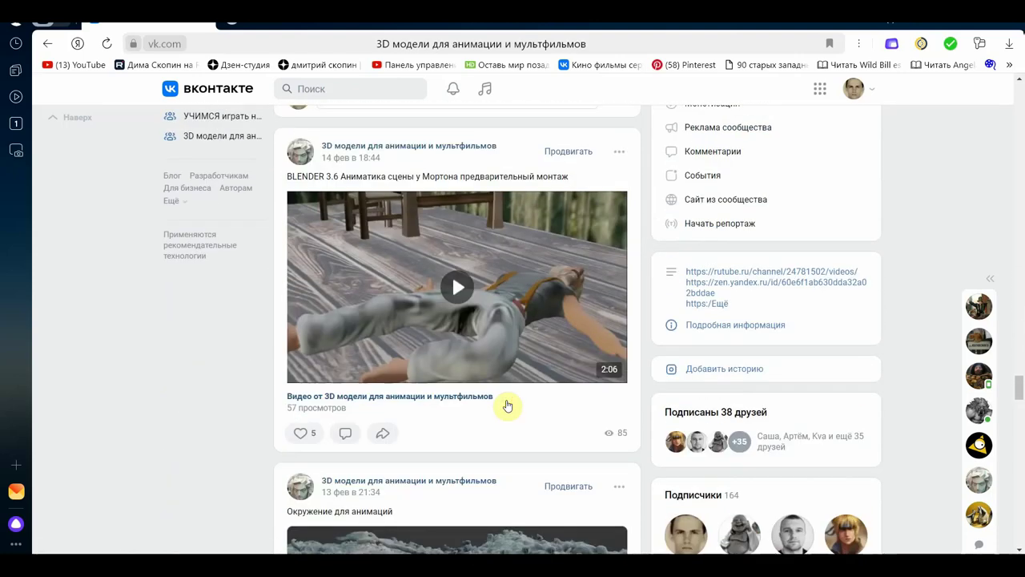
{"action": "scroll", "coordinate": [507, 405], "scroll_direction": "down", "scroll_amount": 4}
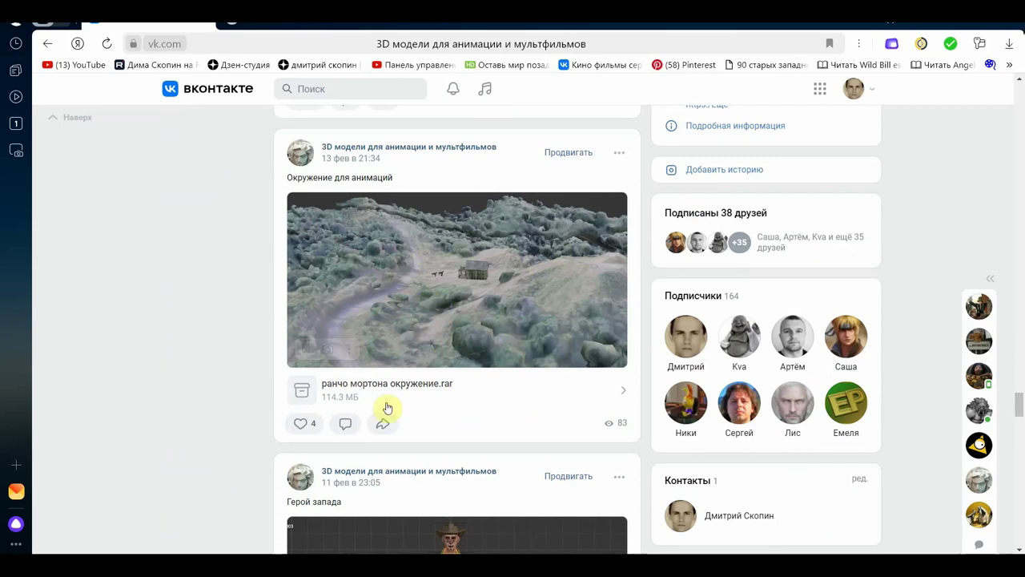
{"action": "scroll", "coordinate": [522, 378], "scroll_direction": "down", "scroll_amount": 5}
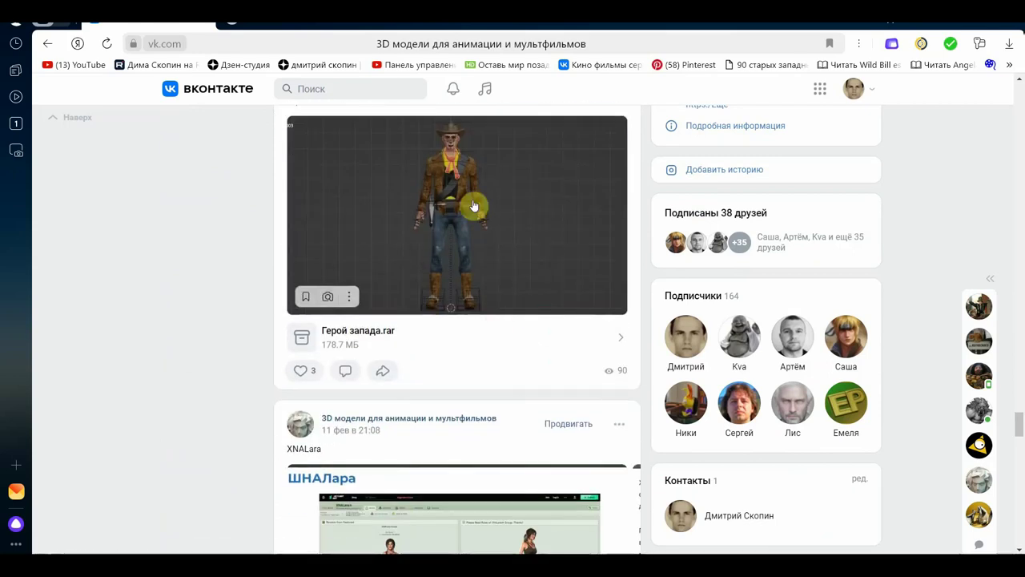
{"action": "scroll", "coordinate": [451, 309], "scroll_direction": "down", "scroll_amount": 5}
{"action": "scroll", "coordinate": [454, 314], "scroll_direction": "down", "scroll_amount": 3}
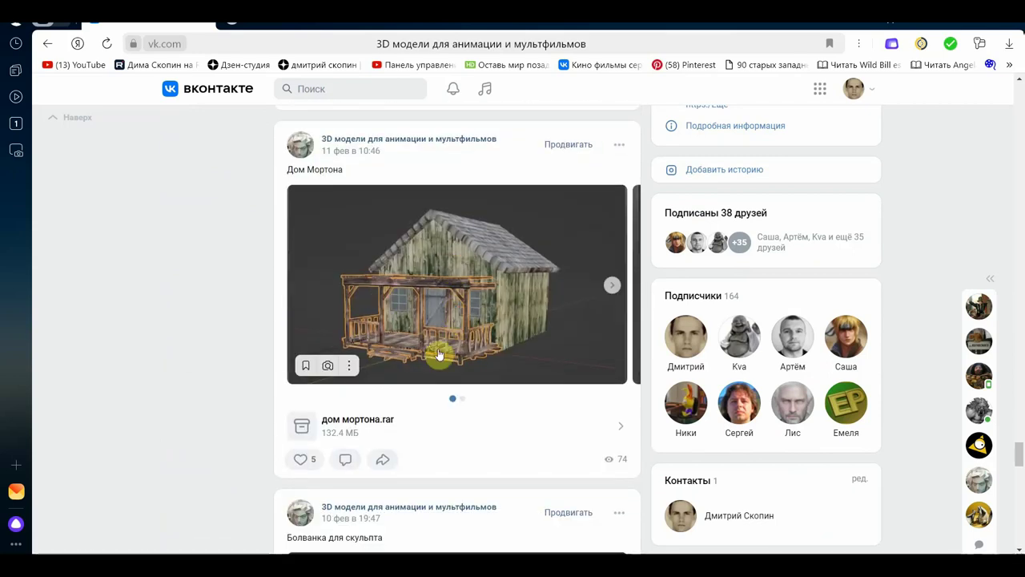
{"action": "scroll", "coordinate": [469, 291], "scroll_direction": "down", "scroll_amount": 3}
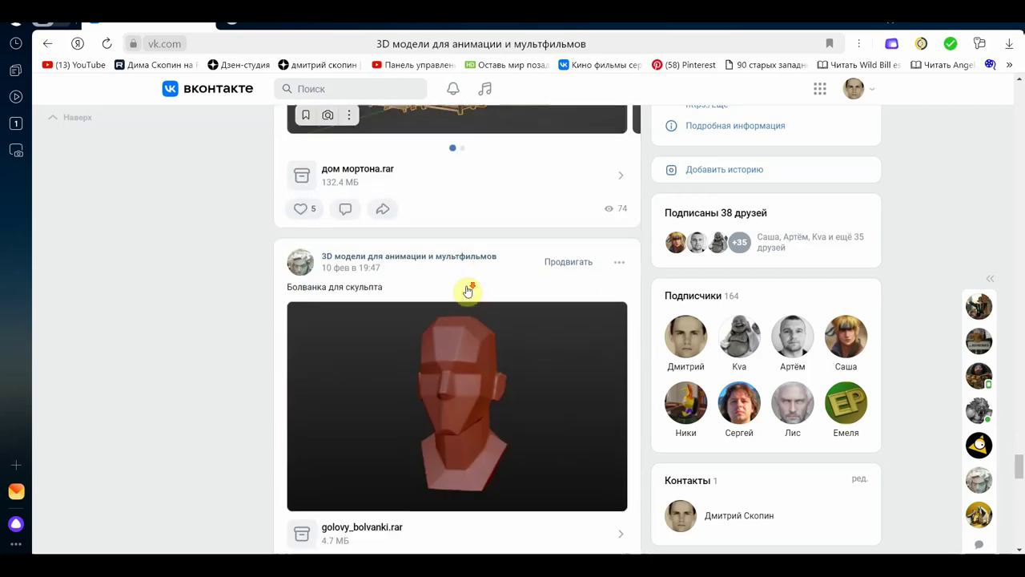
{"action": "scroll", "coordinate": [468, 291], "scroll_direction": "down", "scroll_amount": 3}
{"action": "scroll", "coordinate": [468, 291], "scroll_direction": "down", "scroll_amount": 4}
{"action": "scroll", "coordinate": [495, 273], "scroll_direction": "down", "scroll_amount": 2}
{"action": "scroll", "coordinate": [494, 273], "scroll_direction": "down", "scroll_amount": 1}
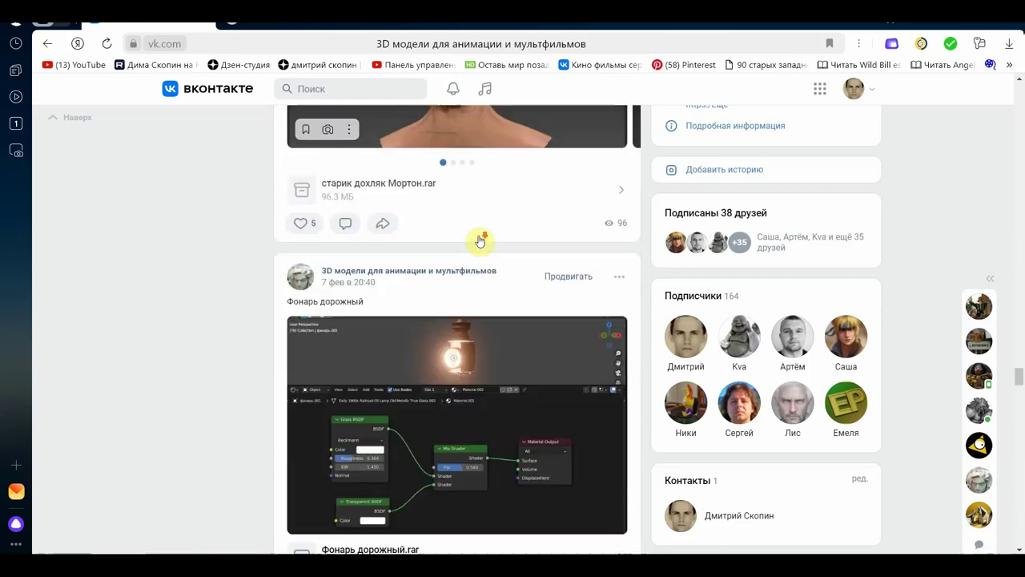
{"action": "scroll", "coordinate": [480, 240], "scroll_direction": "down", "scroll_amount": 2}
{"action": "scroll", "coordinate": [473, 264], "scroll_direction": "down", "scroll_amount": 1}
{"action": "scroll", "coordinate": [467, 280], "scroll_direction": "down", "scroll_amount": 4}
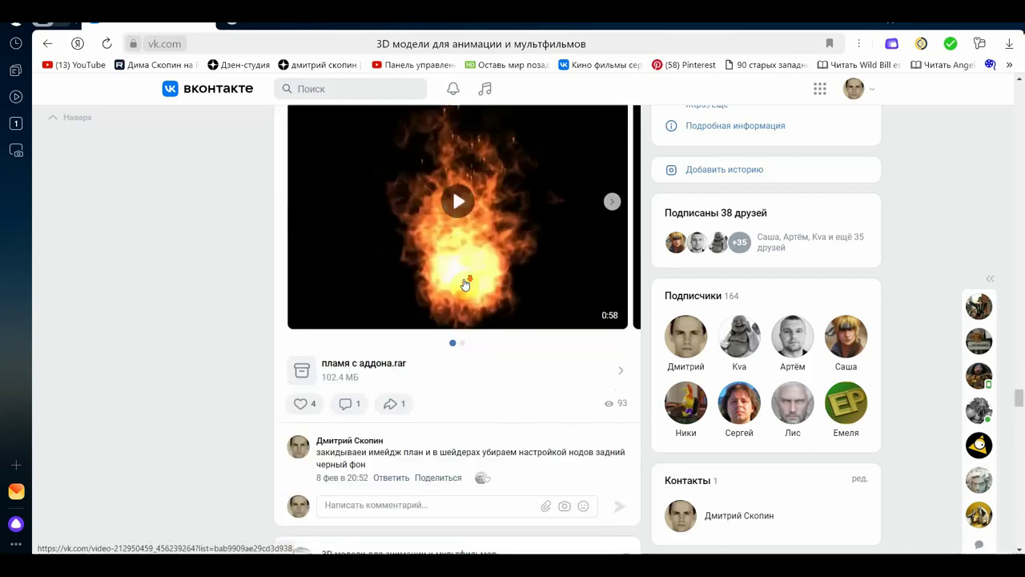
{"action": "scroll", "coordinate": [465, 280], "scroll_direction": "down", "scroll_amount": 2}
{"action": "scroll", "coordinate": [466, 281], "scroll_direction": "down", "scroll_amount": 2}
{"action": "scroll", "coordinate": [469, 284], "scroll_direction": "up", "scroll_amount": 4}
{"action": "scroll", "coordinate": [472, 288], "scroll_direction": "up", "scroll_amount": 1}
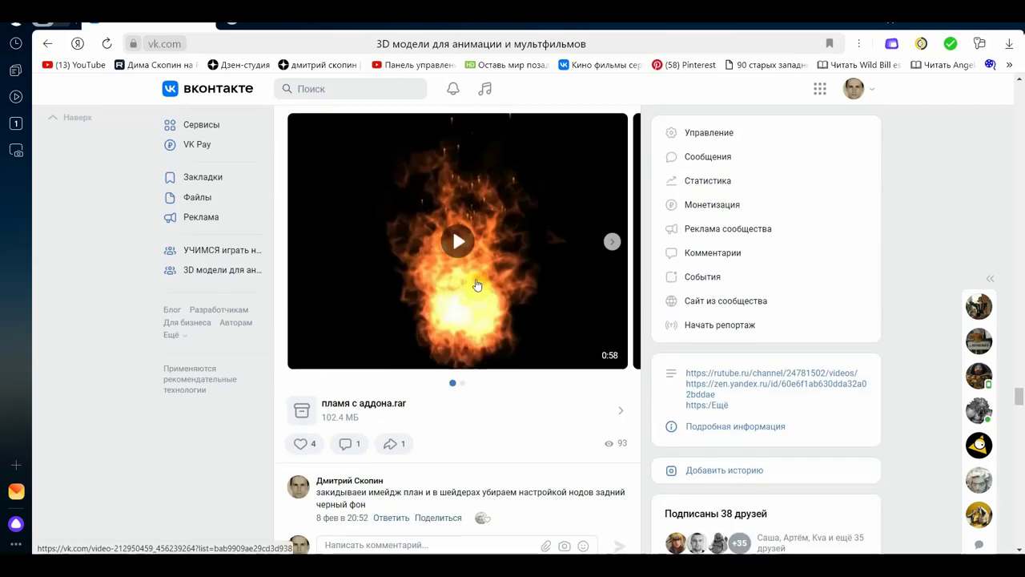
{"action": "scroll", "coordinate": [476, 285], "scroll_direction": "down", "scroll_amount": 3}
{"action": "scroll", "coordinate": [476, 285], "scroll_direction": "down", "scroll_amount": 5}
{"action": "scroll", "coordinate": [476, 287], "scroll_direction": "down", "scroll_amount": 3}
{"action": "scroll", "coordinate": [477, 288], "scroll_direction": "down", "scroll_amount": 5}
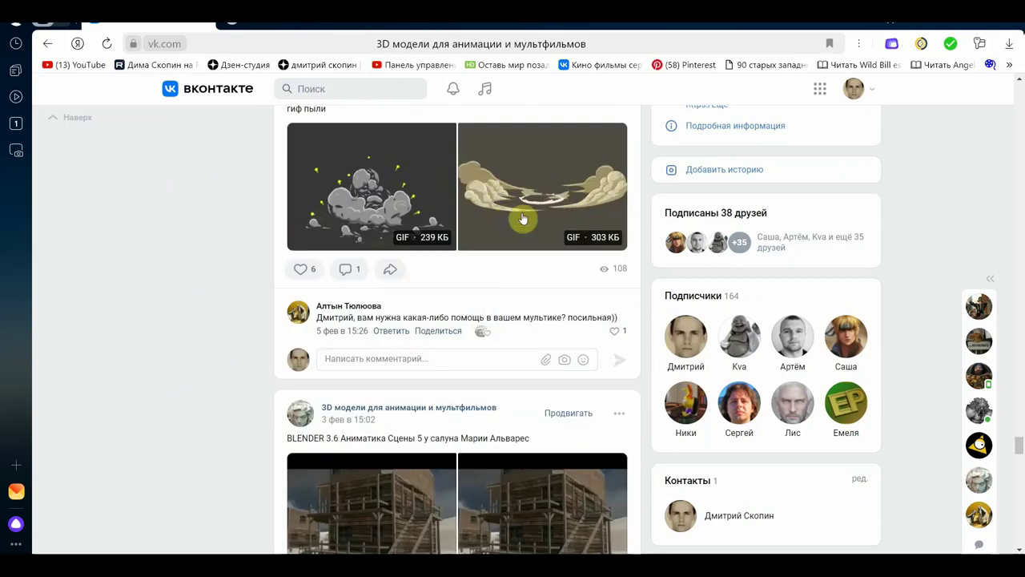
{"action": "scroll", "coordinate": [480, 291], "scroll_direction": "down", "scroll_amount": 3}
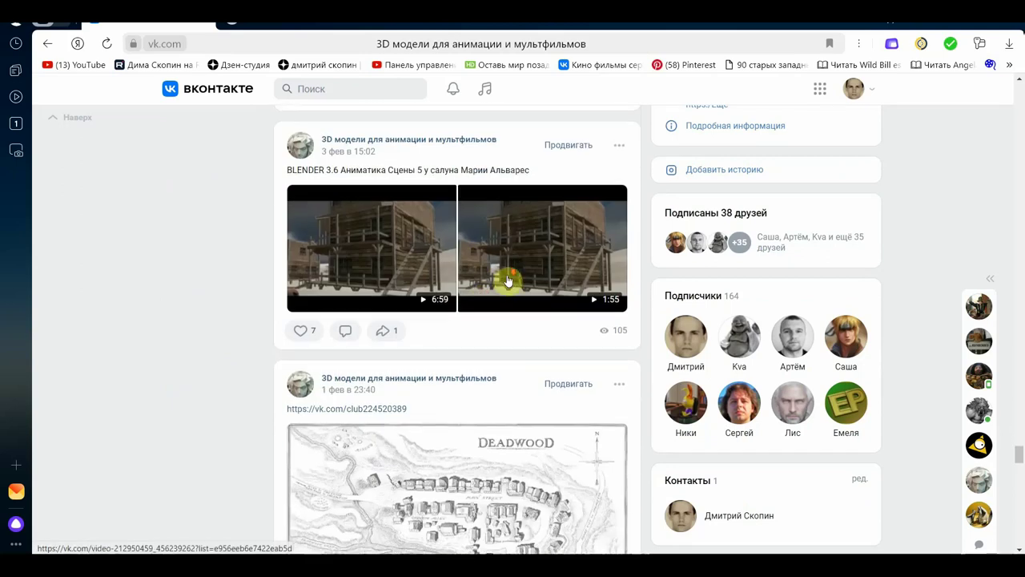
{"action": "scroll", "coordinate": [496, 284], "scroll_direction": "down", "scroll_amount": 3}
{"action": "scroll", "coordinate": [508, 280], "scroll_direction": "down", "scroll_amount": 3}
{"action": "scroll", "coordinate": [508, 280], "scroll_direction": "down", "scroll_amount": 3}
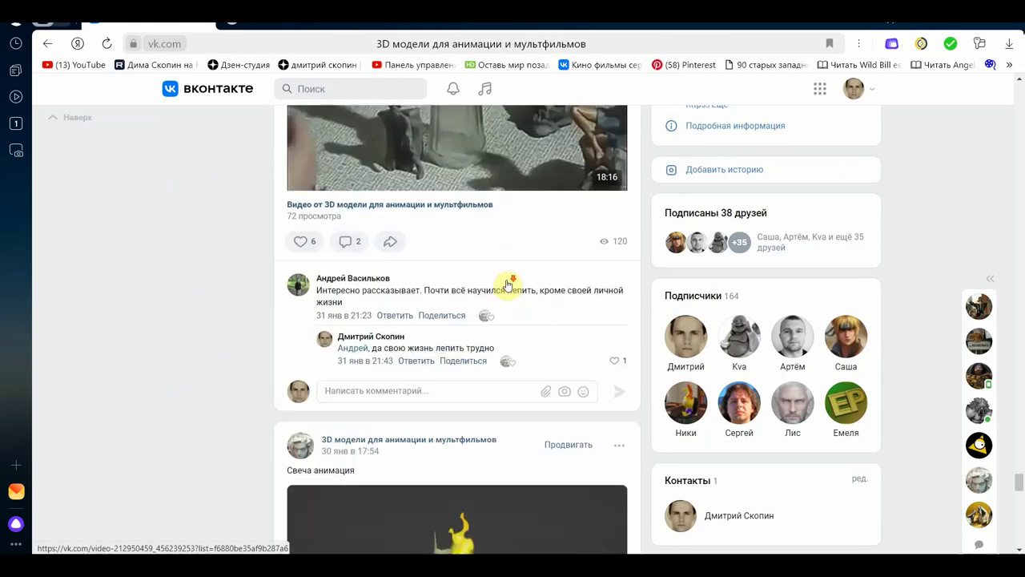
{"action": "scroll", "coordinate": [507, 285], "scroll_direction": "down", "scroll_amount": 3}
{"action": "scroll", "coordinate": [449, 221], "scroll_direction": "down", "scroll_amount": 3}
{"action": "scroll", "coordinate": [488, 240], "scroll_direction": "down", "scroll_amount": 3}
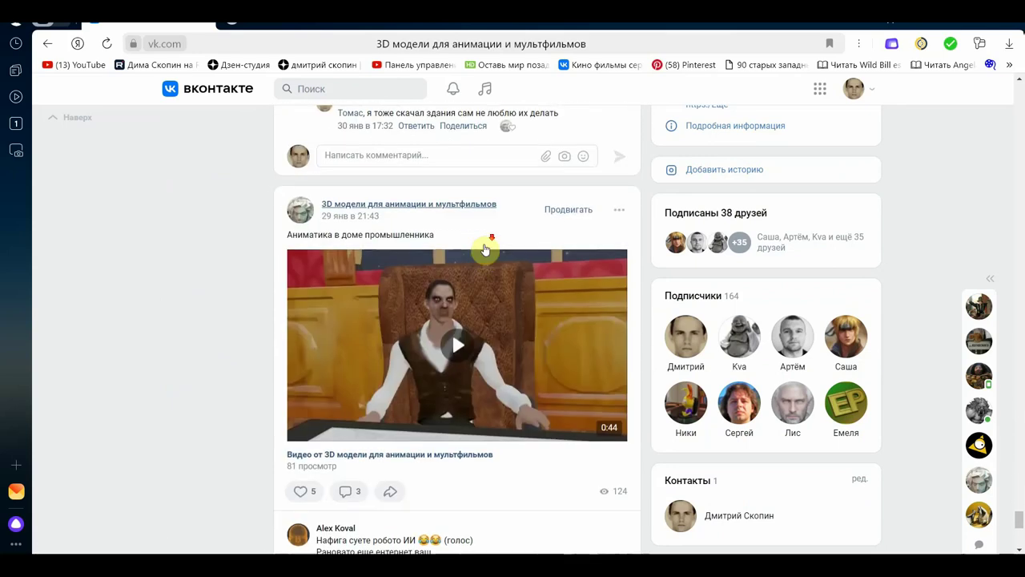
{"action": "scroll", "coordinate": [485, 252], "scroll_direction": "down", "scroll_amount": 3}
{"action": "scroll", "coordinate": [484, 256], "scroll_direction": "down", "scroll_amount": 3}
{"action": "scroll", "coordinate": [484, 256], "scroll_direction": "down", "scroll_amount": 1}
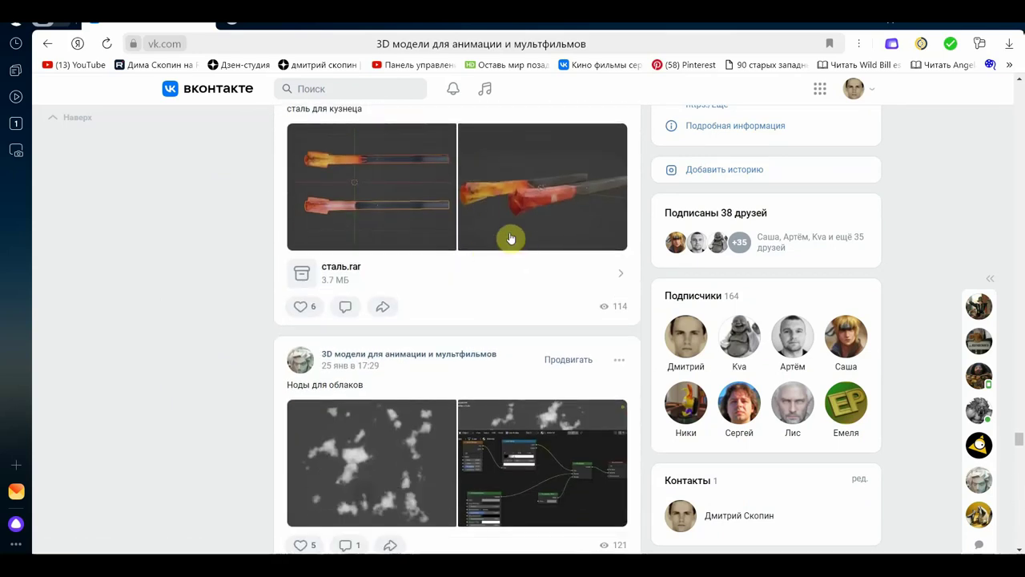
{"action": "scroll", "coordinate": [508, 240], "scroll_direction": "down", "scroll_amount": 4}
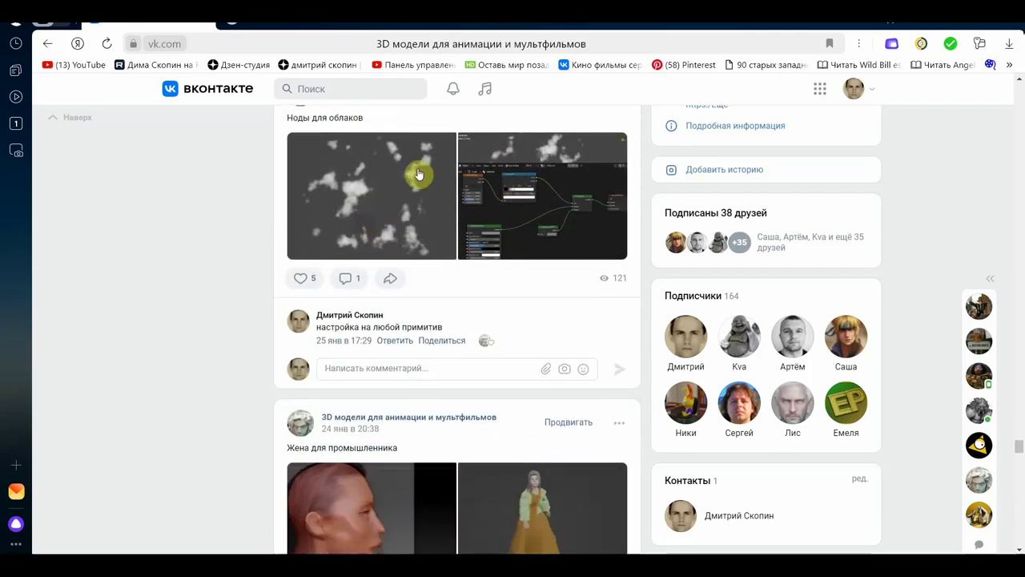
{"action": "scroll", "coordinate": [390, 232], "scroll_direction": "down", "scroll_amount": 3}
{"action": "scroll", "coordinate": [400, 249], "scroll_direction": "down", "scroll_amount": 3}
{"action": "scroll", "coordinate": [406, 256], "scroll_direction": "down", "scroll_amount": 7}
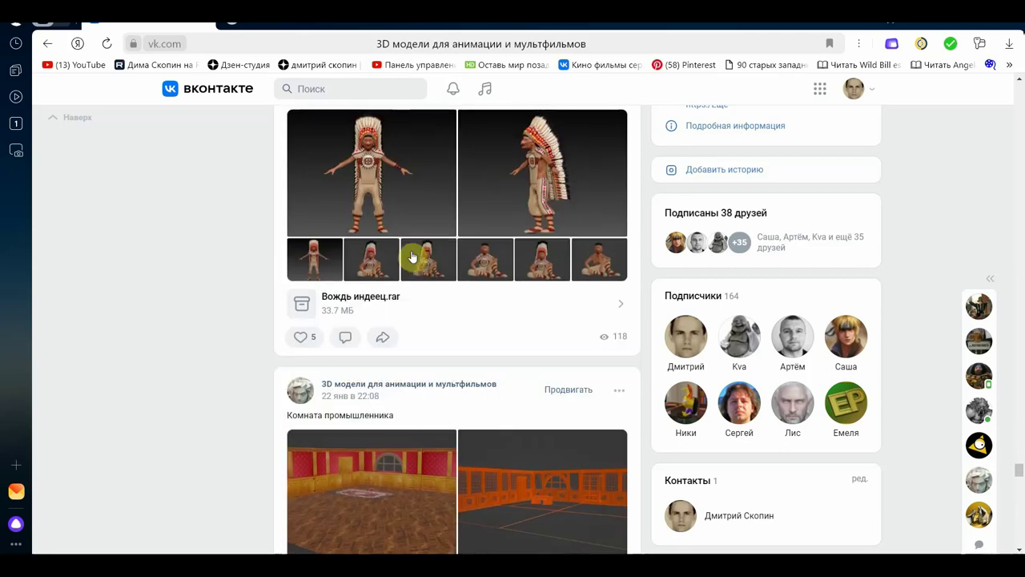
{"action": "scroll", "coordinate": [432, 258], "scroll_direction": "down", "scroll_amount": 3}
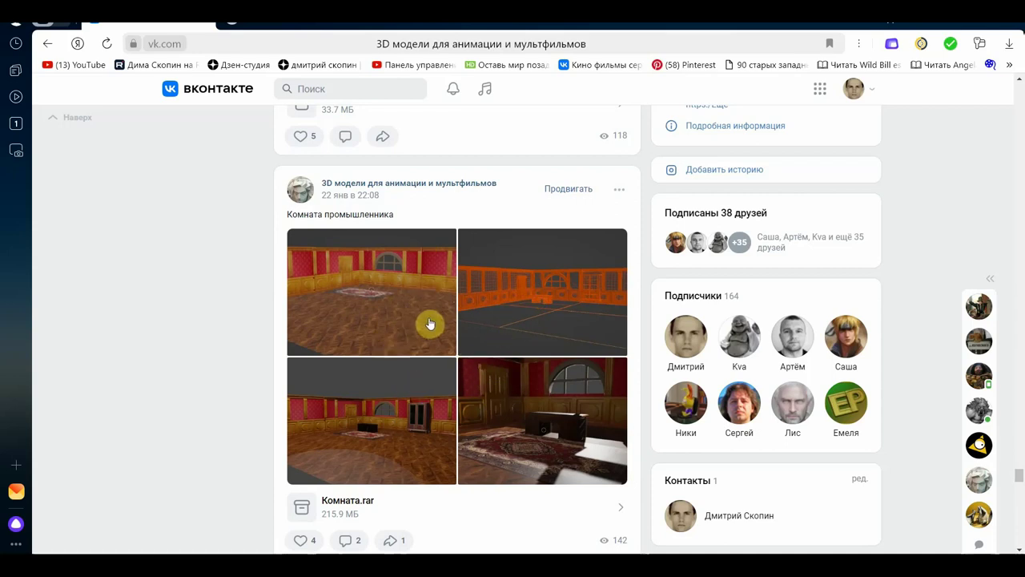
{"action": "scroll", "coordinate": [462, 320], "scroll_direction": "down", "scroll_amount": 2}
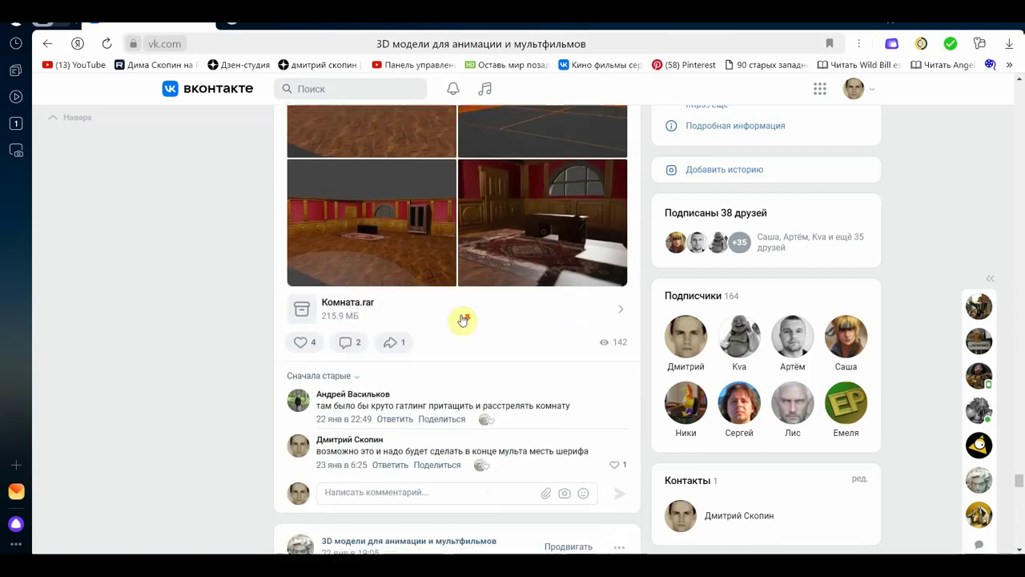
{"action": "scroll", "coordinate": [460, 318], "scroll_direction": "down", "scroll_amount": 3}
{"action": "scroll", "coordinate": [452, 308], "scroll_direction": "down", "scroll_amount": 2}
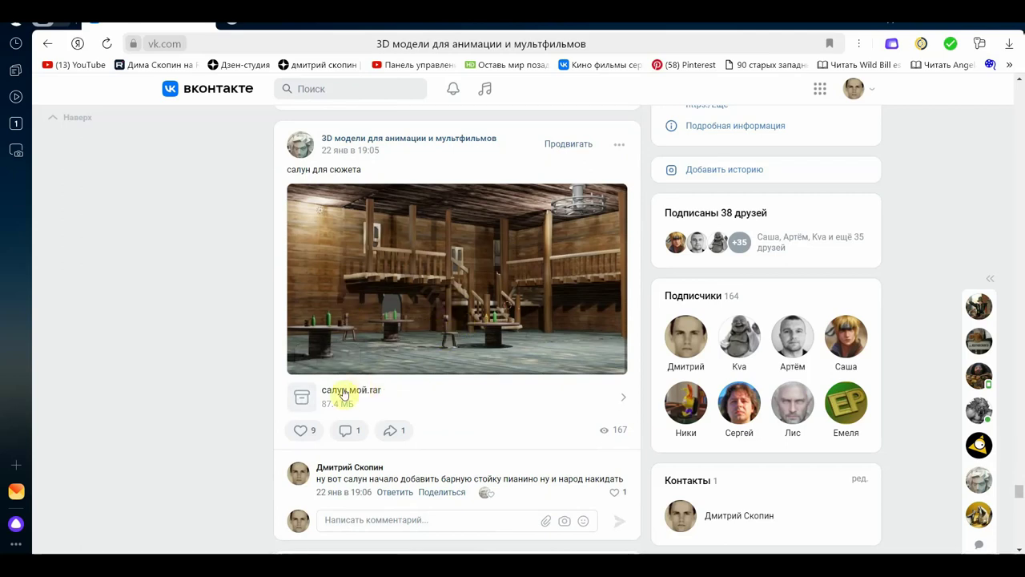
{"action": "scroll", "coordinate": [458, 366], "scroll_direction": "down", "scroll_amount": 5}
{"action": "scroll", "coordinate": [460, 367], "scroll_direction": "down", "scroll_amount": 2}
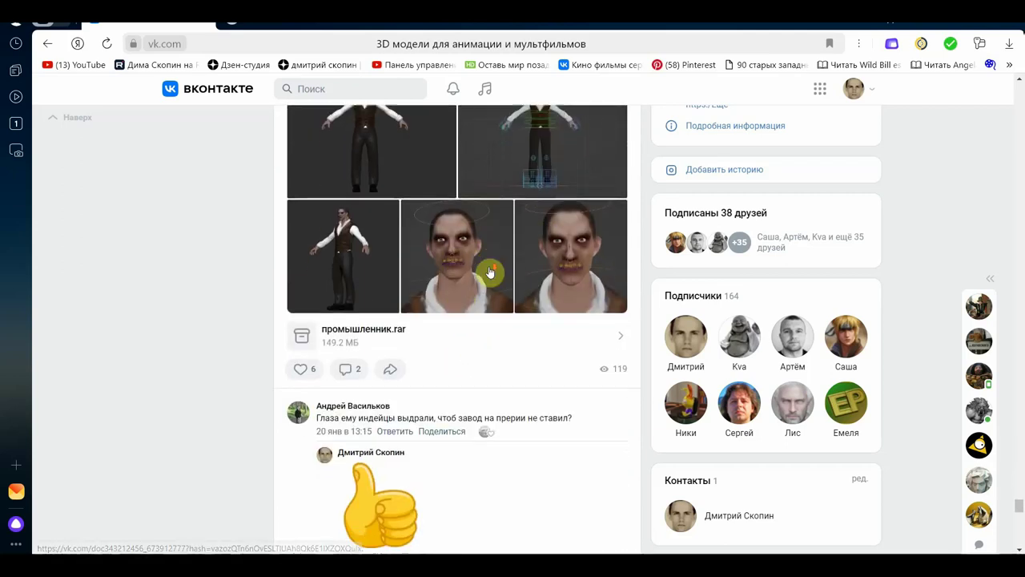
{"action": "scroll", "coordinate": [481, 321], "scroll_direction": "down", "scroll_amount": 5}
{"action": "scroll", "coordinate": [486, 293], "scroll_direction": "down", "scroll_amount": 4}
{"action": "scroll", "coordinate": [488, 295], "scroll_direction": "down", "scroll_amount": 4}
{"action": "scroll", "coordinate": [489, 296], "scroll_direction": "down", "scroll_amount": 3}
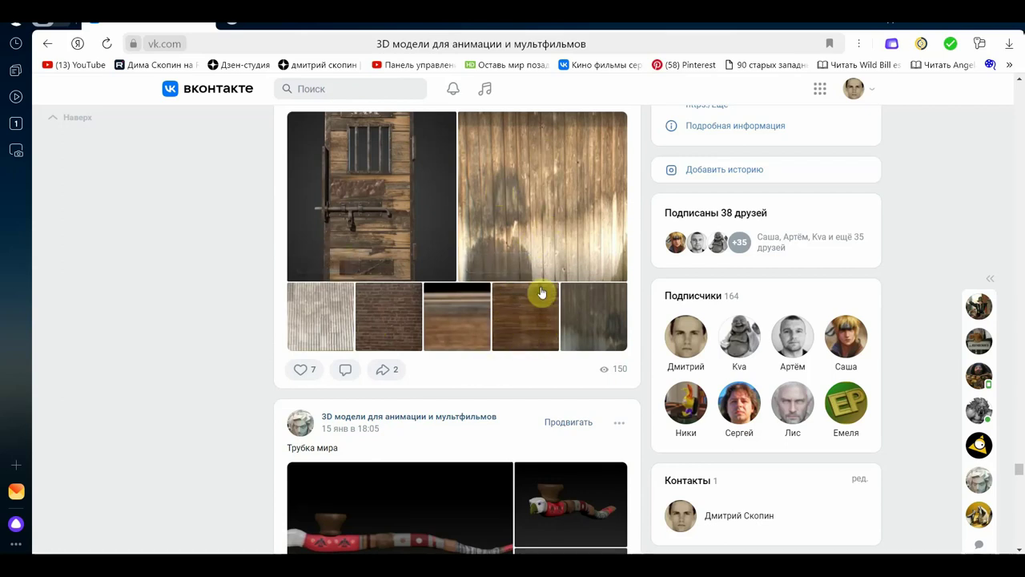
{"action": "scroll", "coordinate": [542, 293], "scroll_direction": "down", "scroll_amount": 3}
{"action": "scroll", "coordinate": [541, 293], "scroll_direction": "down", "scroll_amount": 3}
{"action": "scroll", "coordinate": [548, 292], "scroll_direction": "down", "scroll_amount": 3}
{"action": "scroll", "coordinate": [552, 291], "scroll_direction": "down", "scroll_amount": 3}
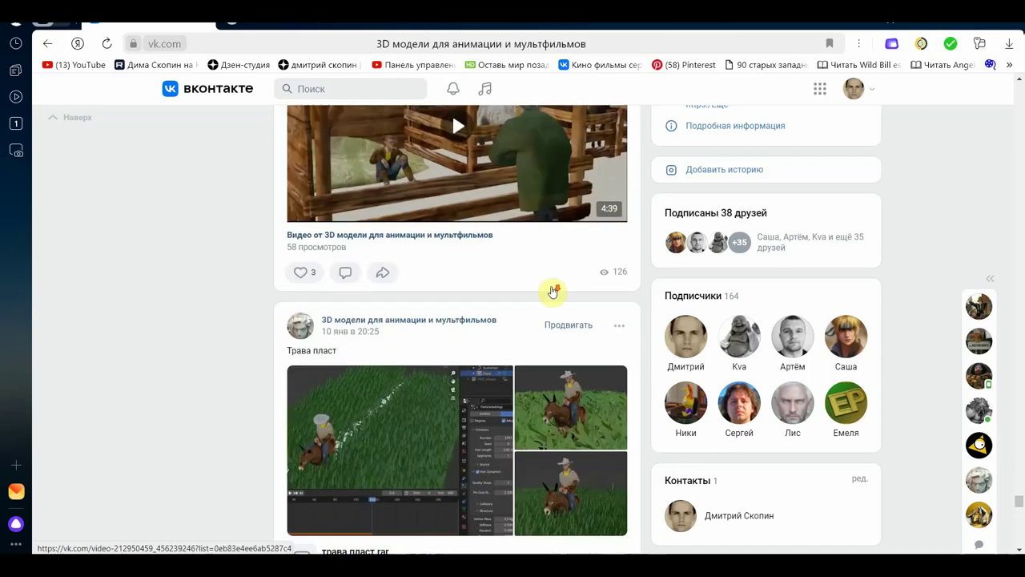
{"action": "scroll", "coordinate": [553, 292], "scroll_direction": "down", "scroll_amount": 5}
{"action": "scroll", "coordinate": [550, 293], "scroll_direction": "down", "scroll_amount": 5}
{"action": "scroll", "coordinate": [551, 293], "scroll_direction": "down", "scroll_amount": 2}
{"action": "scroll", "coordinate": [549, 293], "scroll_direction": "up", "scroll_amount": 5}
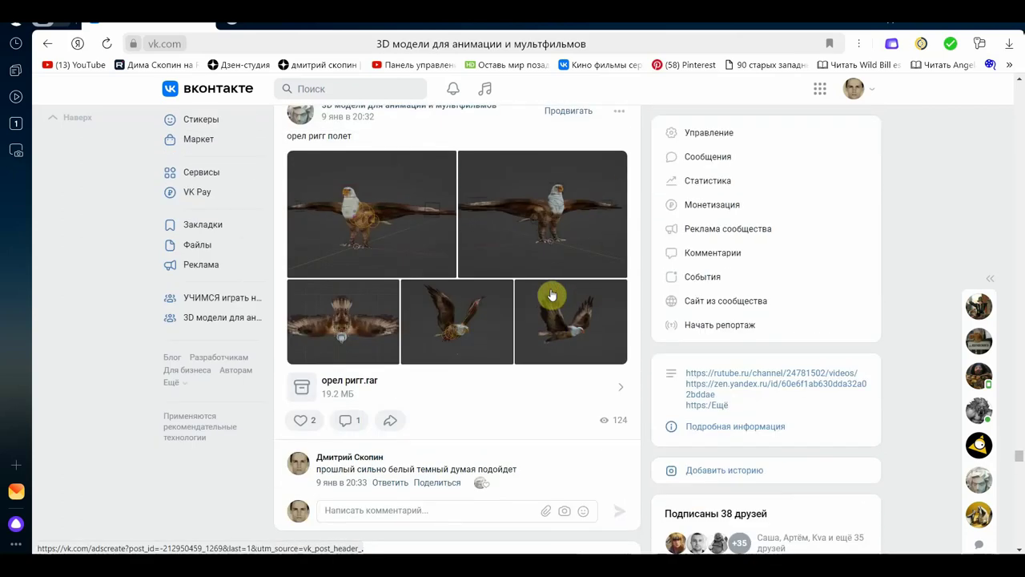
{"action": "scroll", "coordinate": [532, 336], "scroll_direction": "down", "scroll_amount": 4}
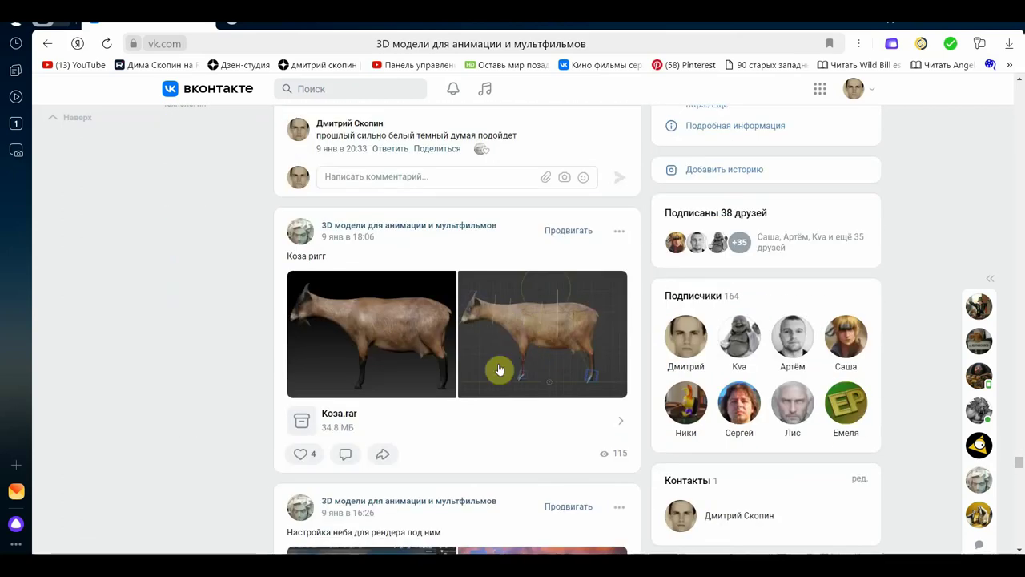
{"action": "scroll", "coordinate": [556, 344], "scroll_direction": "down", "scroll_amount": 4}
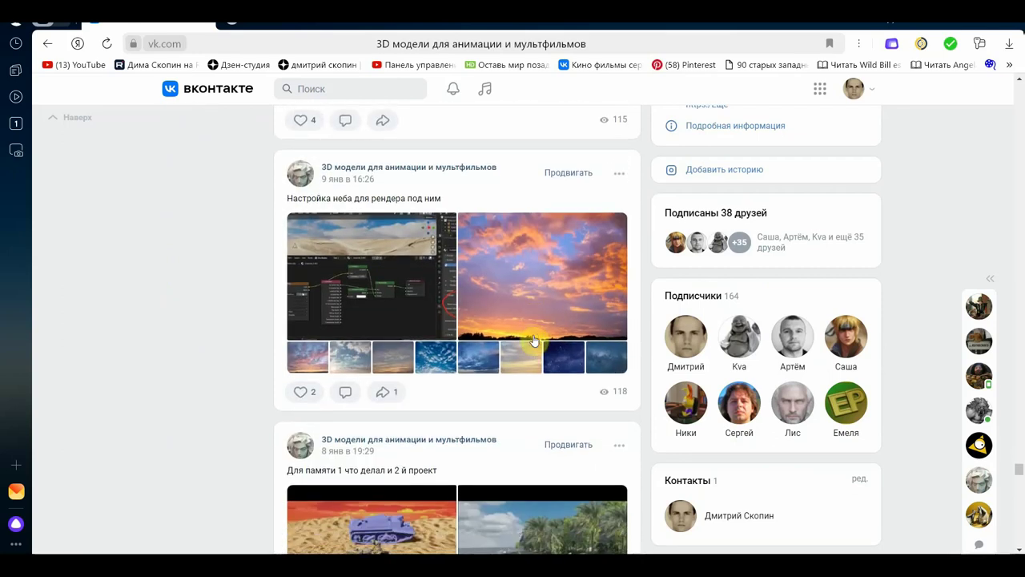
{"action": "scroll", "coordinate": [534, 340], "scroll_direction": "down", "scroll_amount": 3}
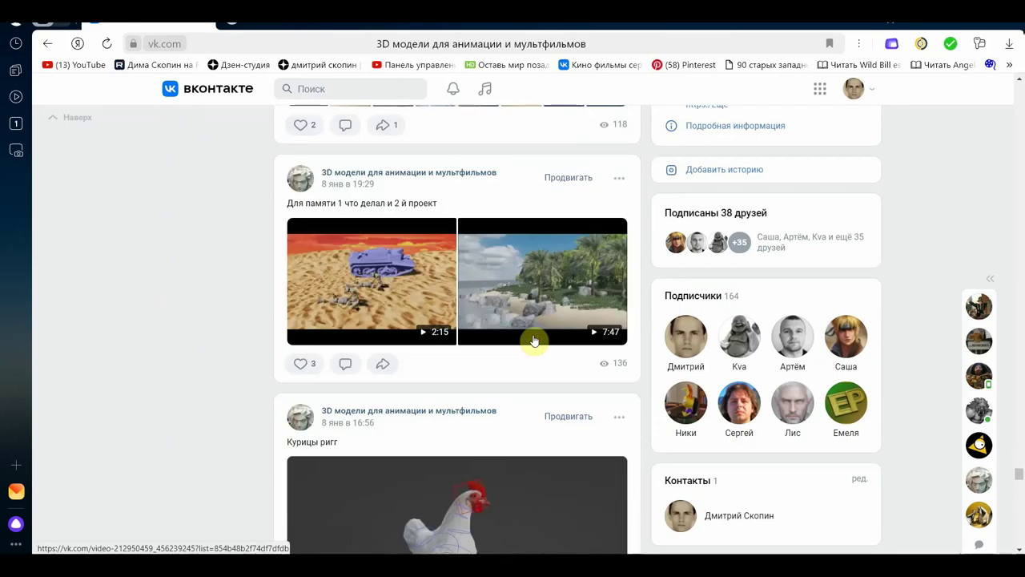
{"action": "scroll", "coordinate": [534, 340], "scroll_direction": "down", "scroll_amount": 4}
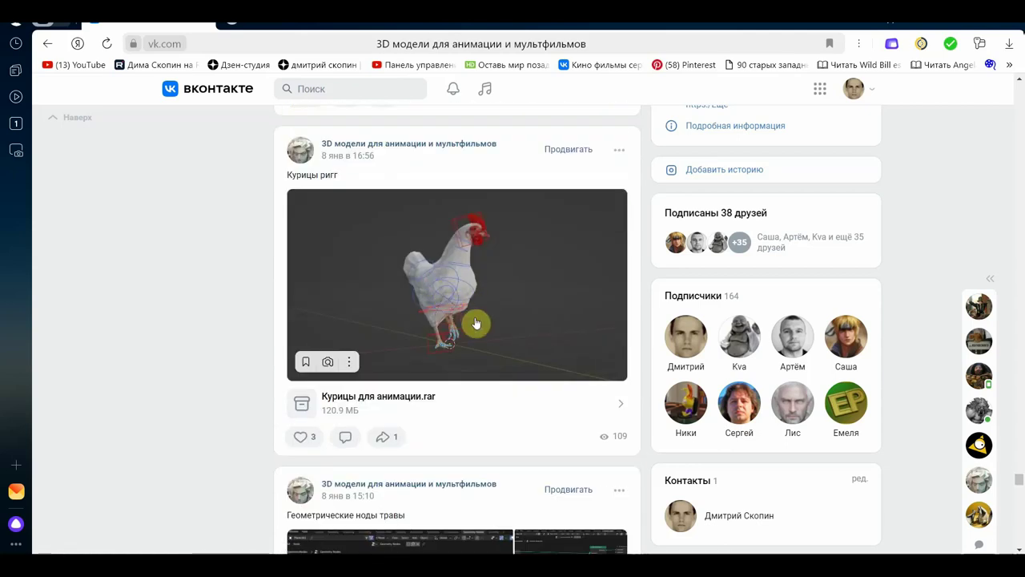
{"action": "scroll", "coordinate": [474, 322], "scroll_direction": "down", "scroll_amount": 1}
{"action": "scroll", "coordinate": [475, 322], "scroll_direction": "down", "scroll_amount": 3}
{"action": "scroll", "coordinate": [475, 323], "scroll_direction": "down", "scroll_amount": 5}
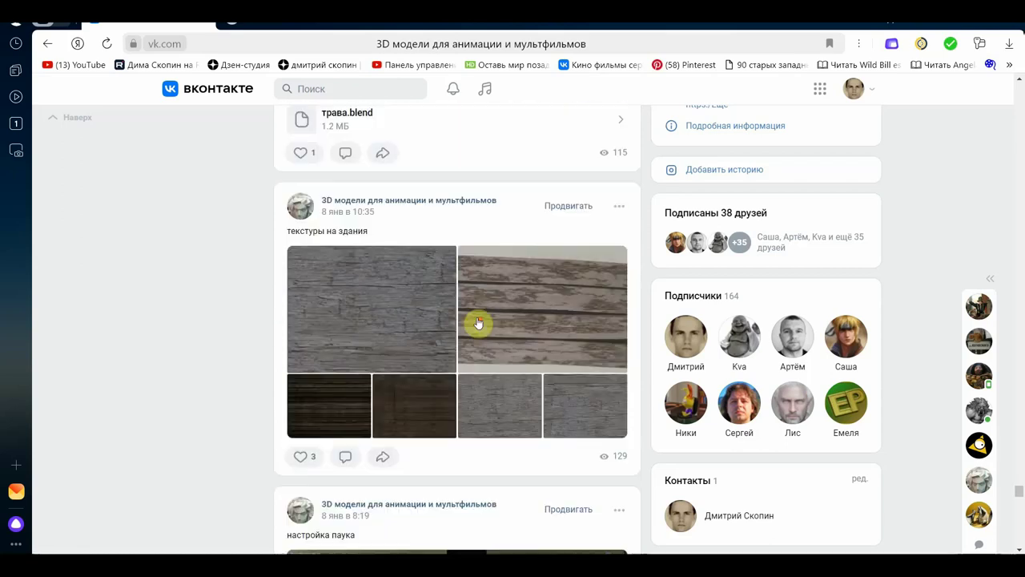
{"action": "scroll", "coordinate": [473, 320], "scroll_direction": "down", "scroll_amount": 2}
{"action": "scroll", "coordinate": [474, 321], "scroll_direction": "down", "scroll_amount": 2}
{"action": "scroll", "coordinate": [475, 322], "scroll_direction": "down", "scroll_amount": 4}
{"action": "scroll", "coordinate": [474, 322], "scroll_direction": "down", "scroll_amount": 3}
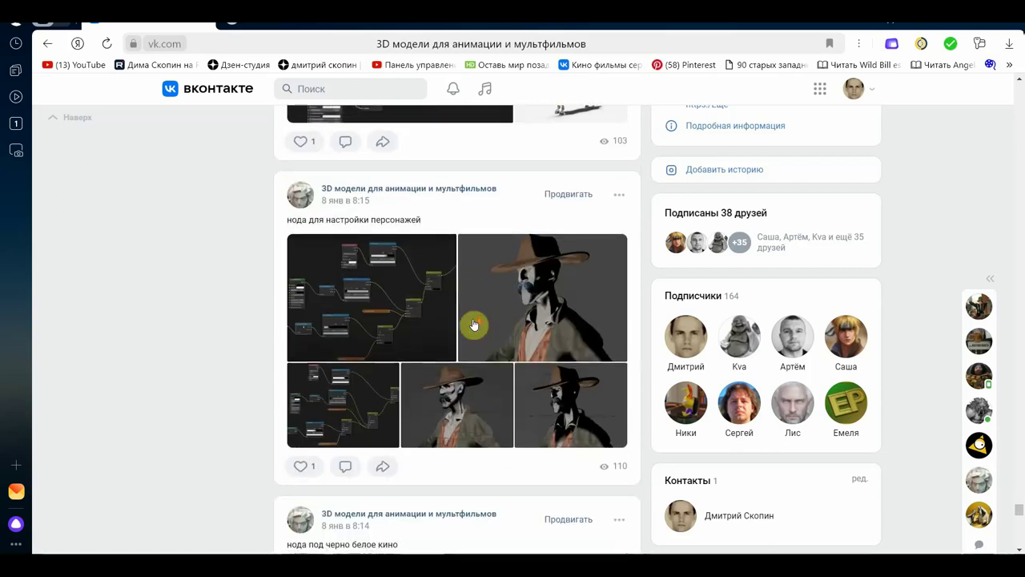
{"action": "scroll", "coordinate": [474, 324], "scroll_direction": "down", "scroll_amount": 3}
{"action": "scroll", "coordinate": [474, 325], "scroll_direction": "down", "scroll_amount": 3}
{"action": "scroll", "coordinate": [474, 325], "scroll_direction": "down", "scroll_amount": 2}
{"action": "scroll", "coordinate": [473, 324], "scroll_direction": "down", "scroll_amount": 4}
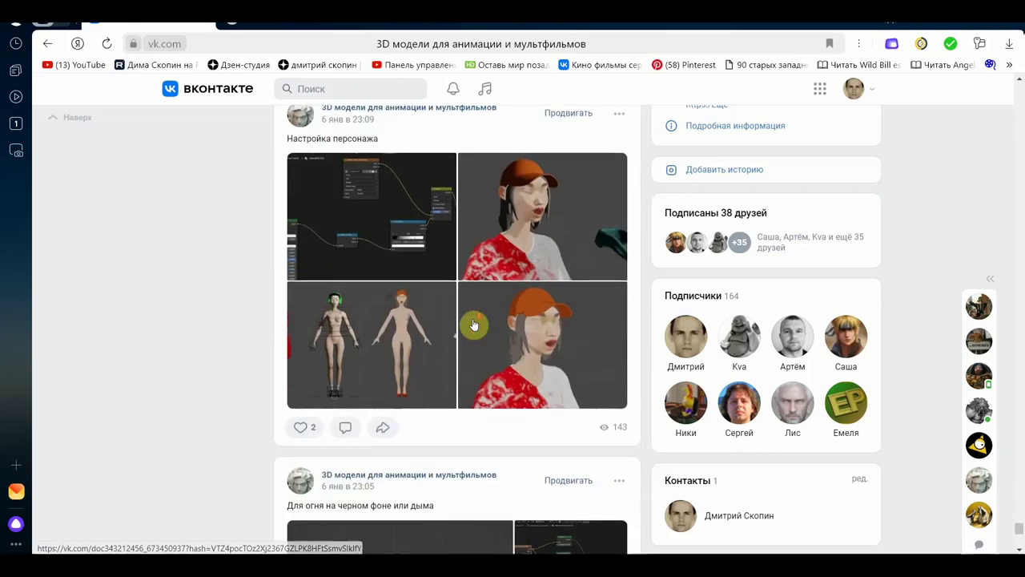
{"action": "scroll", "coordinate": [473, 323], "scroll_direction": "down", "scroll_amount": 5}
{"action": "scroll", "coordinate": [472, 323], "scroll_direction": "down", "scroll_amount": 5}
{"action": "scroll", "coordinate": [474, 324], "scroll_direction": "down", "scroll_amount": 3}
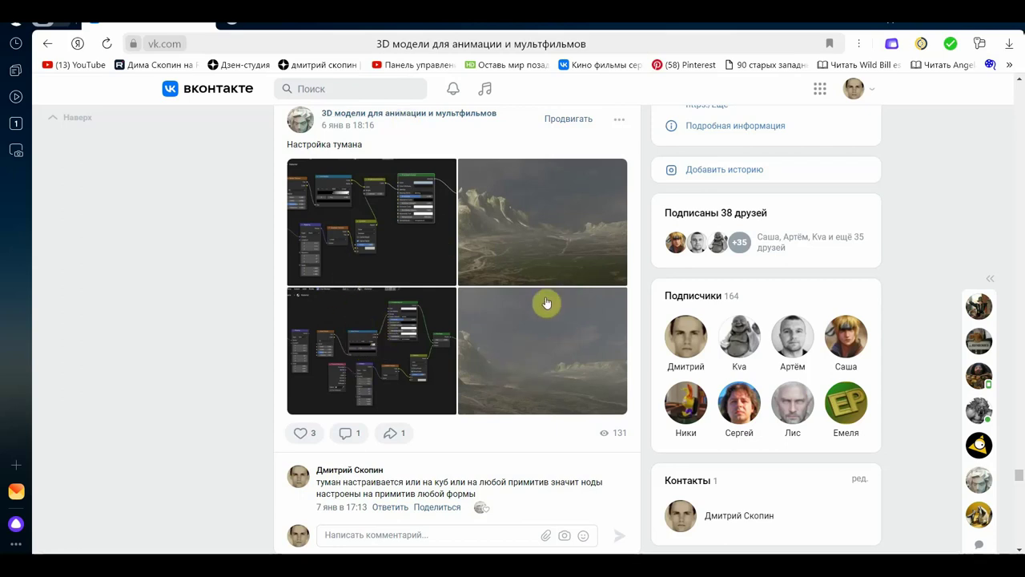
{"action": "scroll", "coordinate": [545, 302], "scroll_direction": "down", "scroll_amount": 5}
{"action": "scroll", "coordinate": [541, 303], "scroll_direction": "down", "scroll_amount": 4}
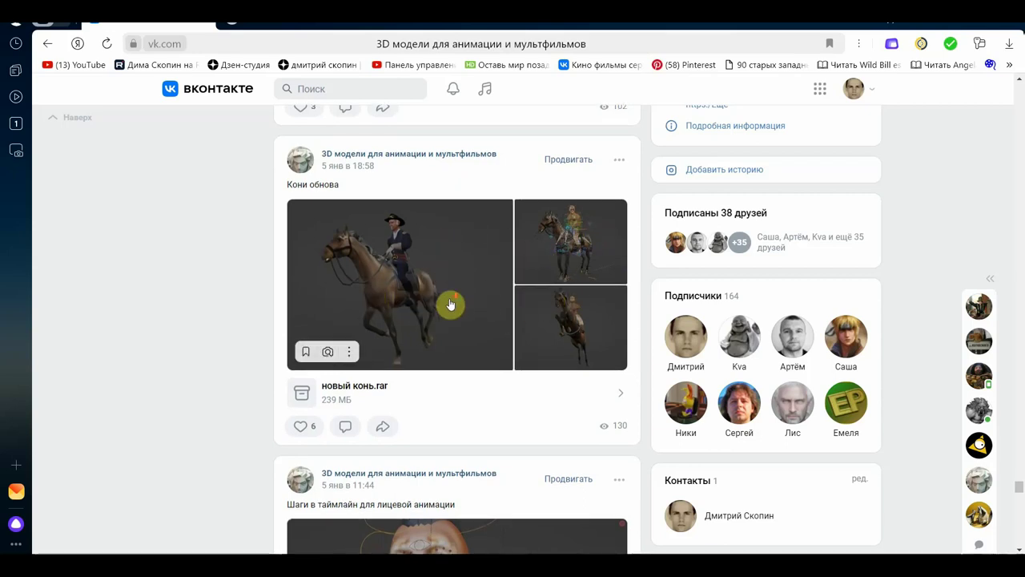
{"action": "scroll", "coordinate": [450, 303], "scroll_direction": "down", "scroll_amount": 1}
{"action": "scroll", "coordinate": [451, 303], "scroll_direction": "down", "scroll_amount": 2}
{"action": "scroll", "coordinate": [451, 303], "scroll_direction": "up", "scroll_amount": 3}
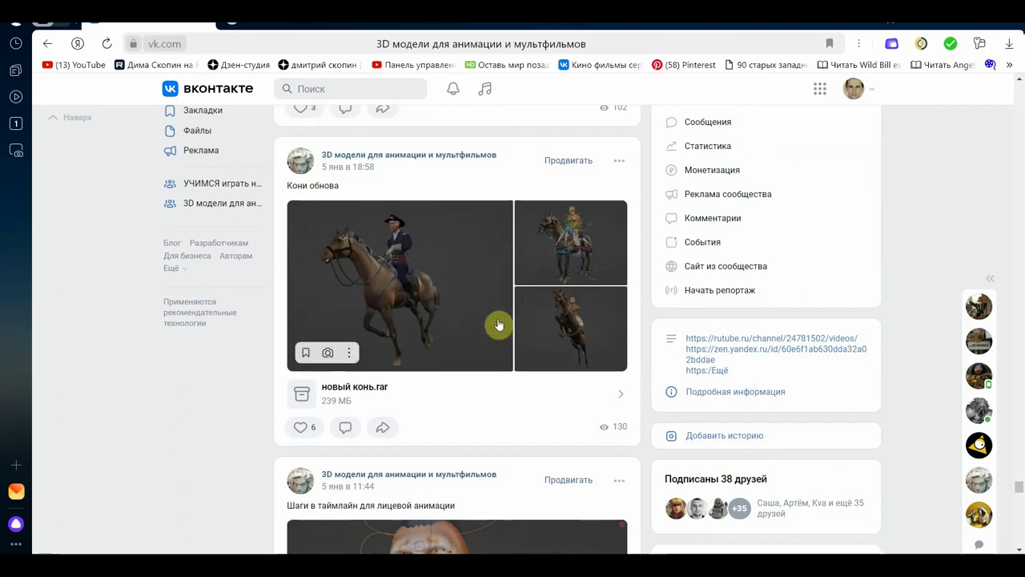
{"action": "scroll", "coordinate": [498, 328], "scroll_direction": "down", "scroll_amount": 4}
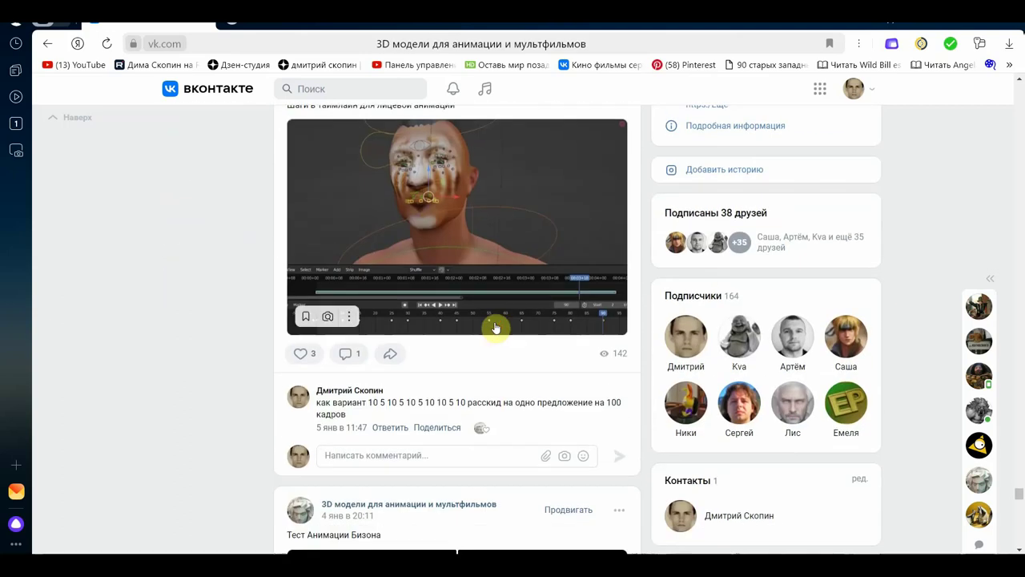
{"action": "scroll", "coordinate": [496, 327], "scroll_direction": "down", "scroll_amount": 3}
{"action": "scroll", "coordinate": [498, 329], "scroll_direction": "down", "scroll_amount": 2}
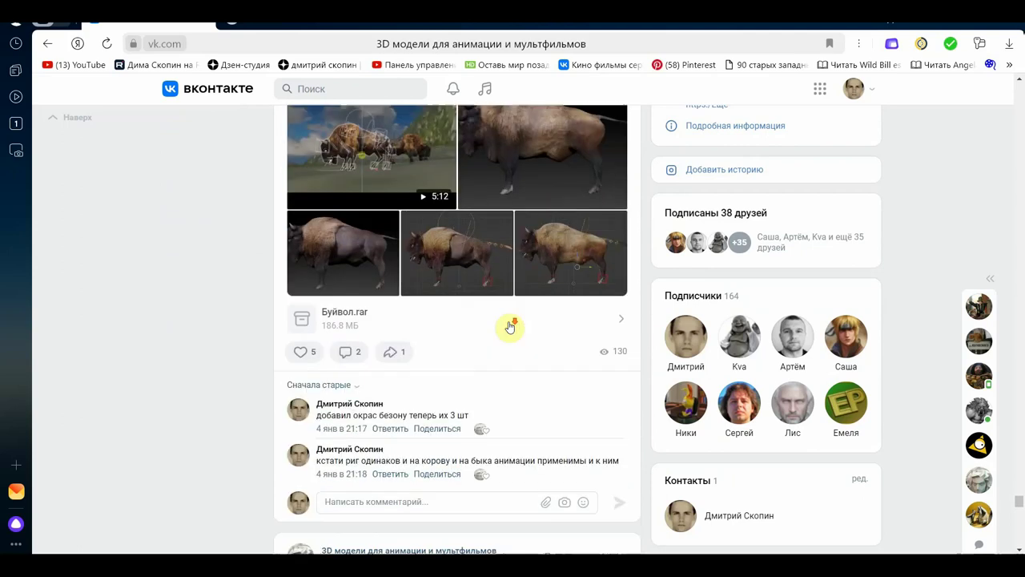
{"action": "scroll", "coordinate": [518, 268], "scroll_direction": "down", "scroll_amount": 4}
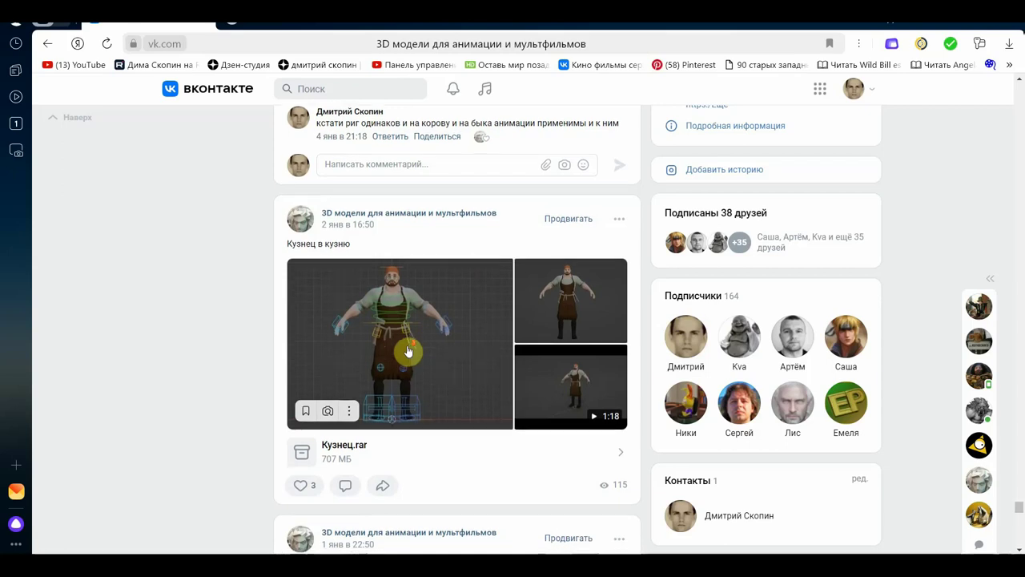
{"action": "scroll", "coordinate": [407, 349], "scroll_direction": "down", "scroll_amount": 2}
{"action": "scroll", "coordinate": [408, 349], "scroll_direction": "down", "scroll_amount": 2}
{"action": "scroll", "coordinate": [408, 350], "scroll_direction": "down", "scroll_amount": 3}
{"action": "scroll", "coordinate": [407, 350], "scroll_direction": "down", "scroll_amount": 2}
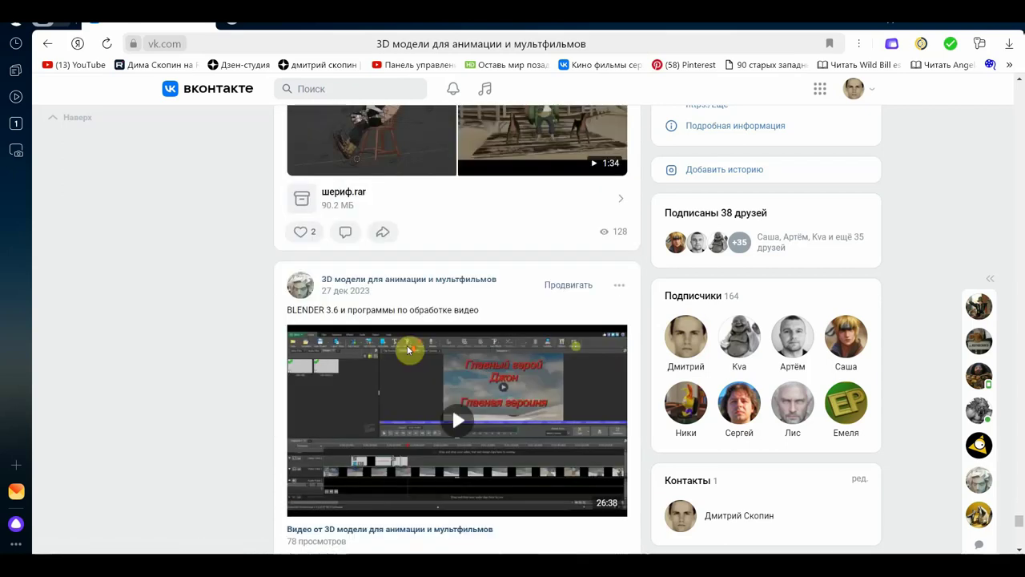
{"action": "scroll", "coordinate": [408, 348], "scroll_direction": "up", "scroll_amount": 2}
{"action": "scroll", "coordinate": [423, 325], "scroll_direction": "down", "scroll_amount": 2}
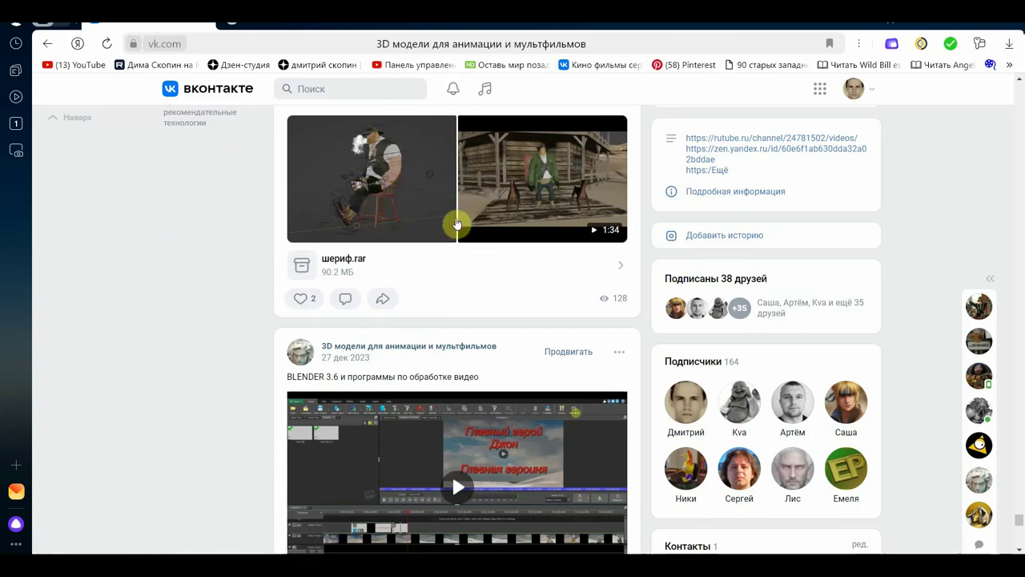
{"action": "scroll", "coordinate": [457, 224], "scroll_direction": "up", "scroll_amount": 2}
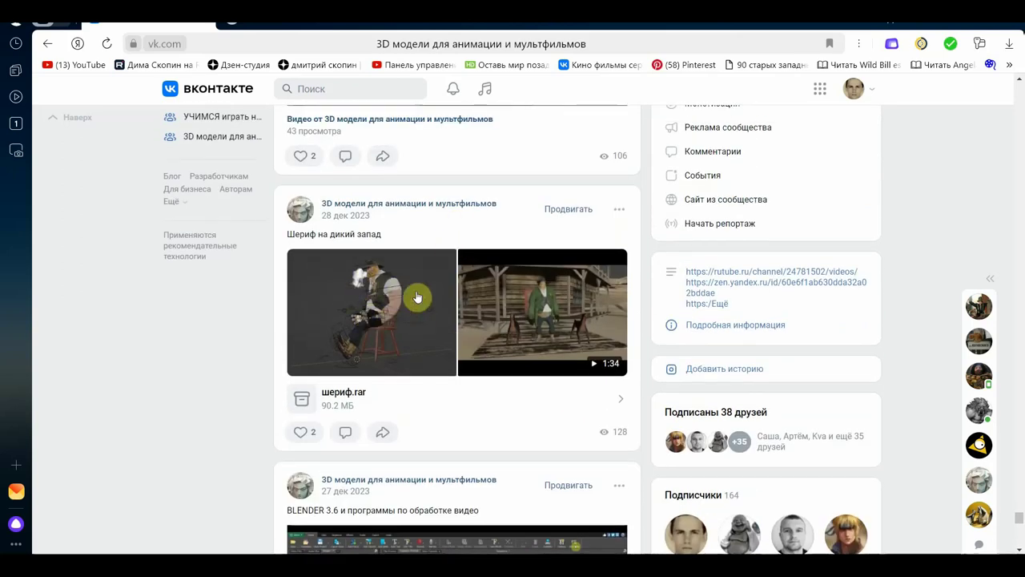
{"action": "scroll", "coordinate": [400, 320], "scroll_direction": "down", "scroll_amount": 5}
{"action": "scroll", "coordinate": [425, 325], "scroll_direction": "down", "scroll_amount": 4}
{"action": "scroll", "coordinate": [425, 324], "scroll_direction": "down", "scroll_amount": 5}
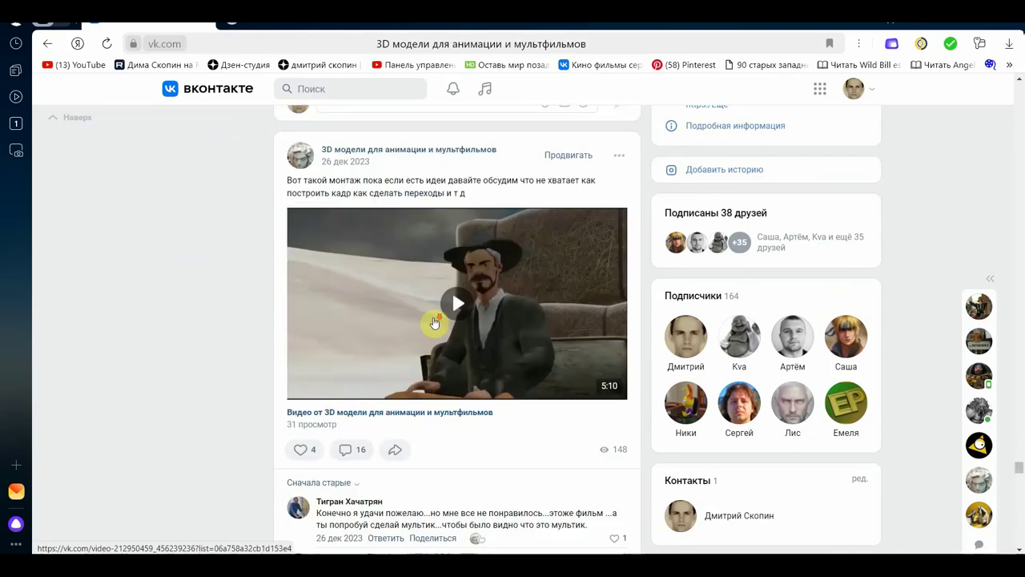
{"action": "scroll", "coordinate": [435, 325], "scroll_direction": "down", "scroll_amount": 4}
{"action": "scroll", "coordinate": [435, 324], "scroll_direction": "down", "scroll_amount": 5}
{"action": "scroll", "coordinate": [435, 324], "scroll_direction": "down", "scroll_amount": 3}
{"action": "scroll", "coordinate": [481, 296], "scroll_direction": "up", "scroll_amount": 2}
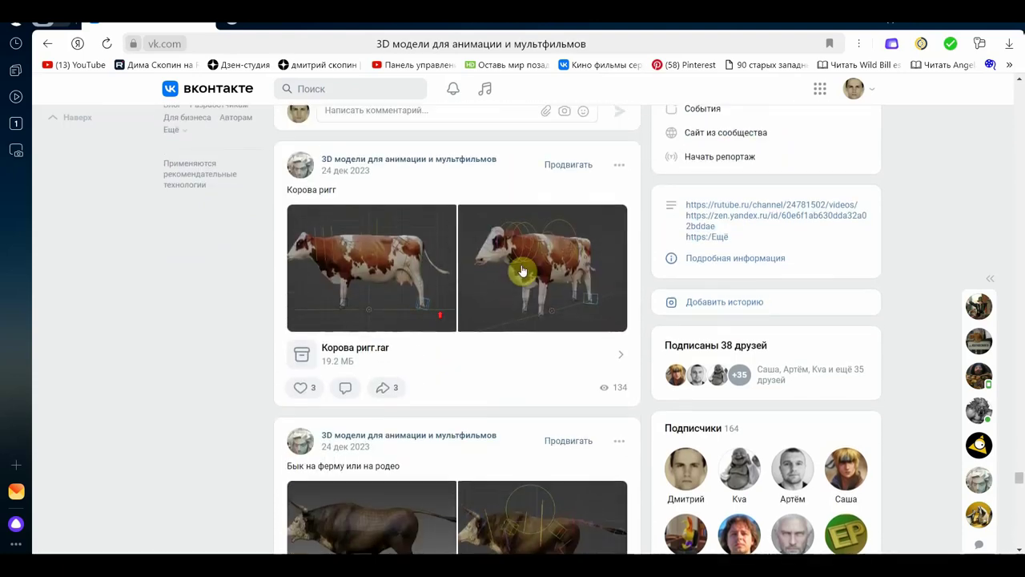
{"action": "scroll", "coordinate": [499, 297], "scroll_direction": "down", "scroll_amount": 4}
{"action": "scroll", "coordinate": [542, 309], "scroll_direction": "down", "scroll_amount": 3}
{"action": "scroll", "coordinate": [543, 301], "scroll_direction": "down", "scroll_amount": 5}
{"action": "scroll", "coordinate": [543, 301], "scroll_direction": "down", "scroll_amount": 4}
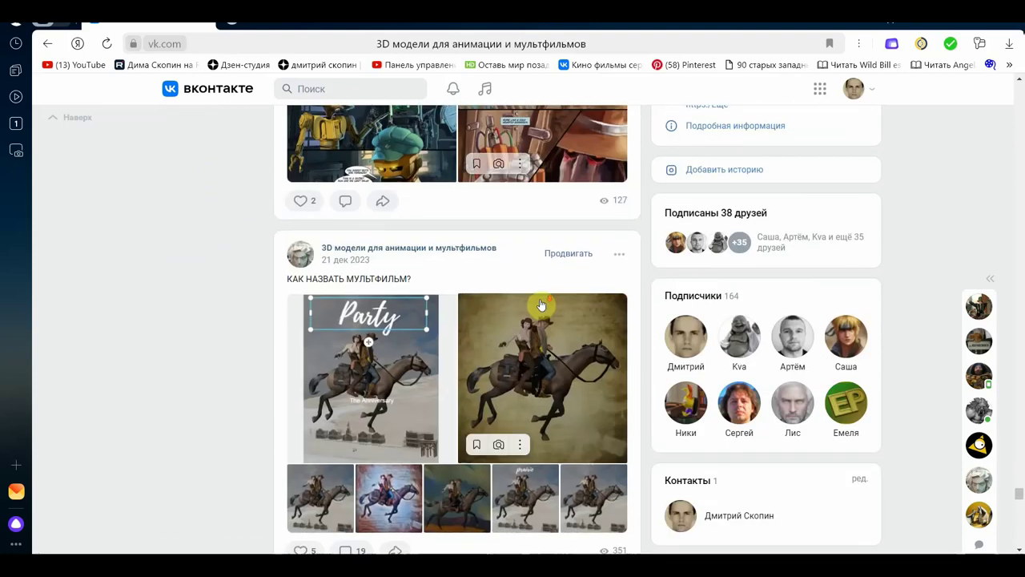
{"action": "scroll", "coordinate": [542, 303], "scroll_direction": "down", "scroll_amount": 4}
{"action": "scroll", "coordinate": [540, 304], "scroll_direction": "down", "scroll_amount": 4}
{"action": "scroll", "coordinate": [539, 305], "scroll_direction": "down", "scroll_amount": 2}
- Show the landscape video's comments, then continue down to the 'перс массовка запад.rar' archive (89.9 МБ)
{"action": "left_click", "coordinate": [347, 294]}
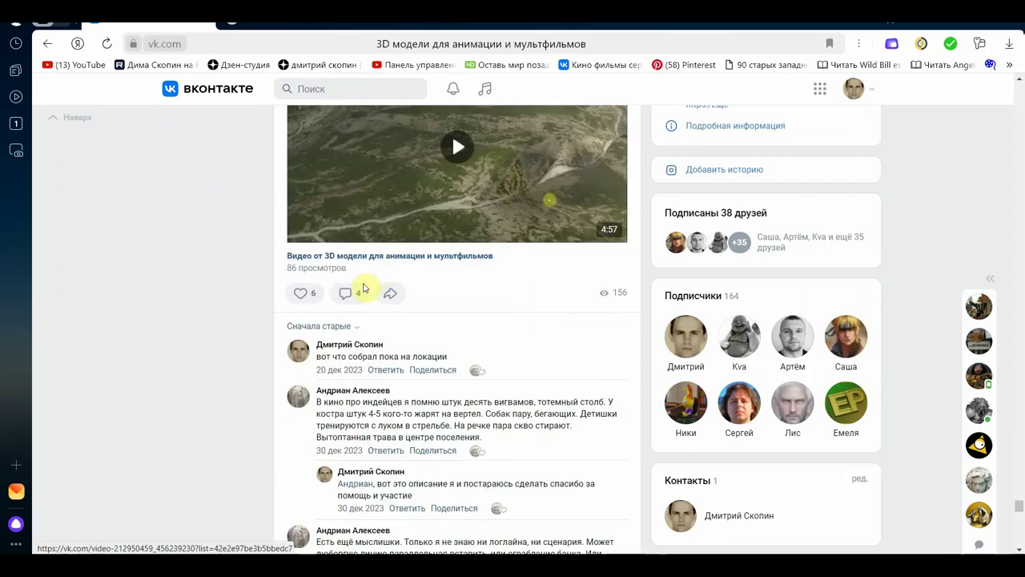
{"action": "scroll", "coordinate": [389, 286], "scroll_direction": "down", "scroll_amount": 4}
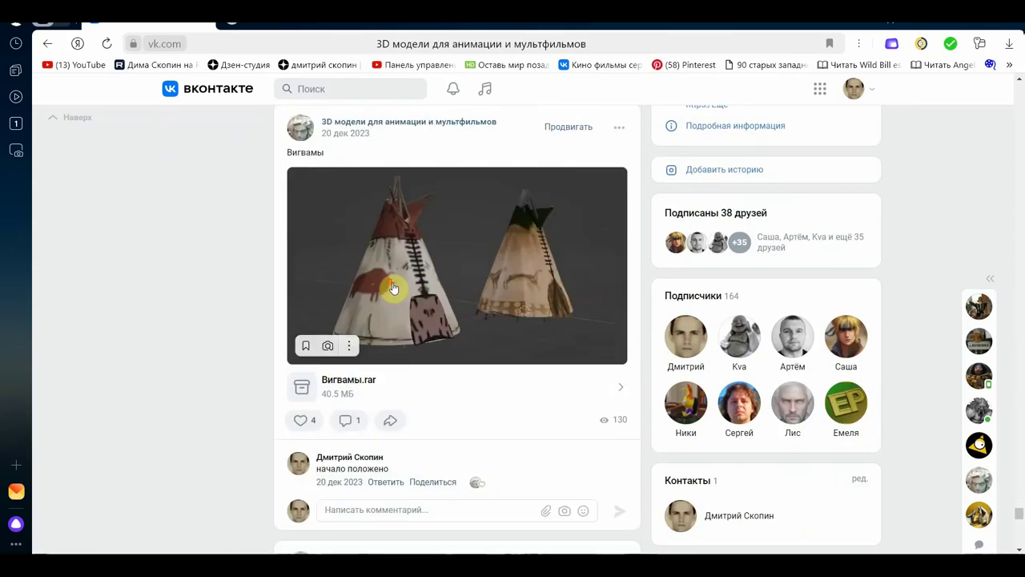
{"action": "scroll", "coordinate": [453, 313], "scroll_direction": "down", "scroll_amount": 5}
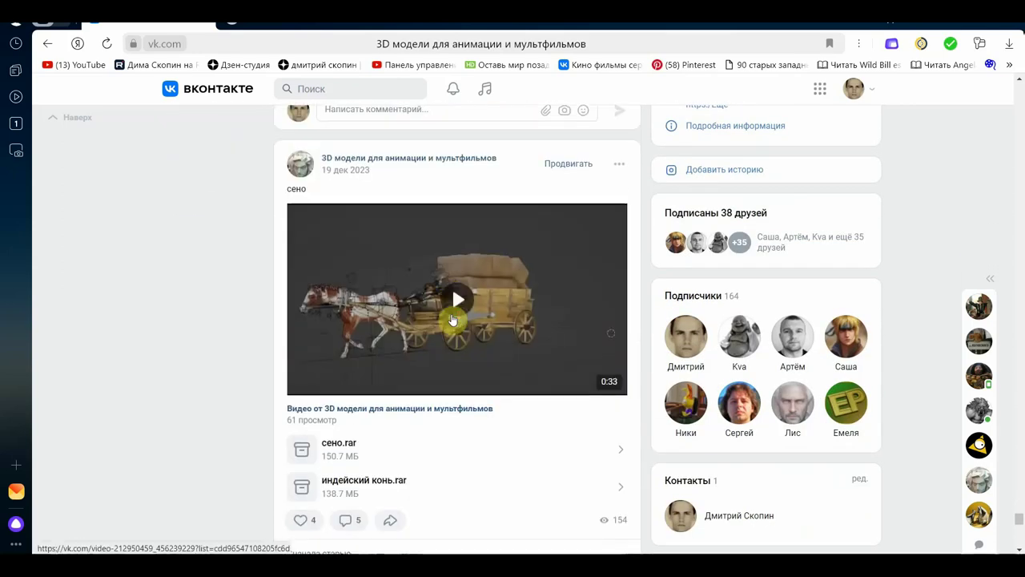
{"action": "scroll", "coordinate": [444, 321], "scroll_direction": "down", "scroll_amount": 2}
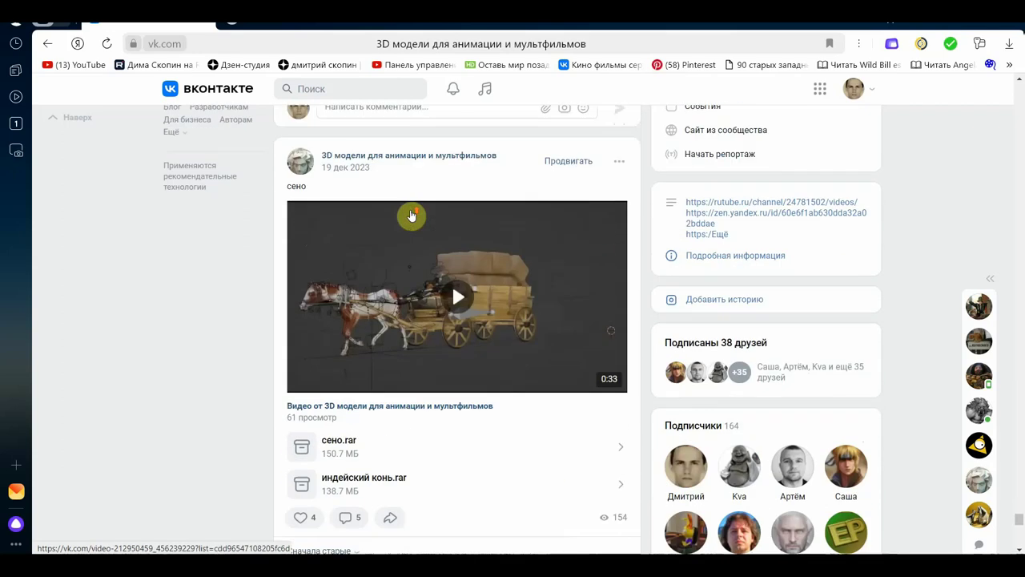
{"action": "scroll", "coordinate": [408, 215], "scroll_direction": "up", "scroll_amount": 2}
{"action": "scroll", "coordinate": [436, 314], "scroll_direction": "down", "scroll_amount": 4}
{"action": "scroll", "coordinate": [449, 316], "scroll_direction": "down", "scroll_amount": 4}
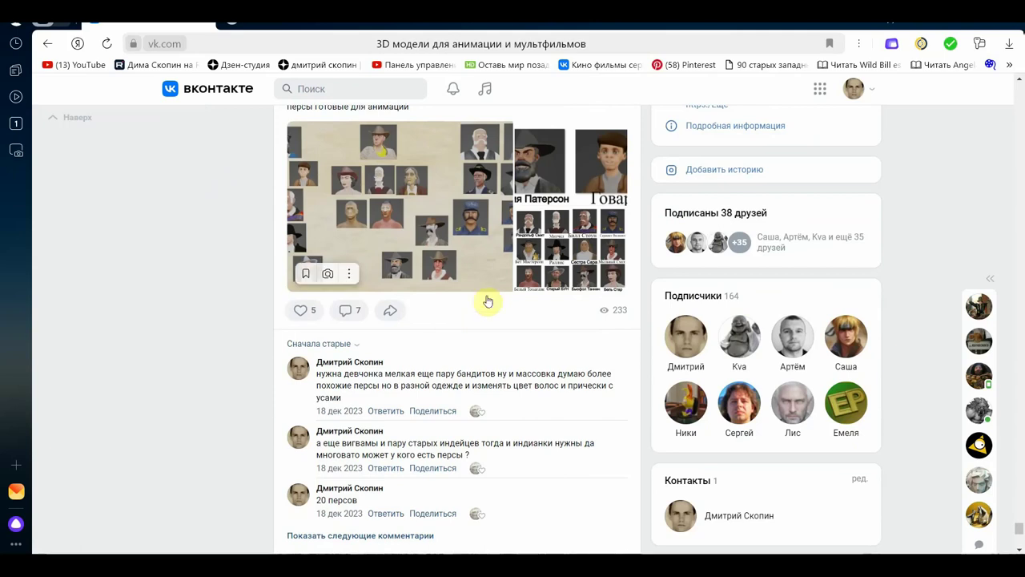
{"action": "scroll", "coordinate": [468, 258], "scroll_direction": "down", "scroll_amount": 4}
{"action": "scroll", "coordinate": [464, 258], "scroll_direction": "down", "scroll_amount": 3}
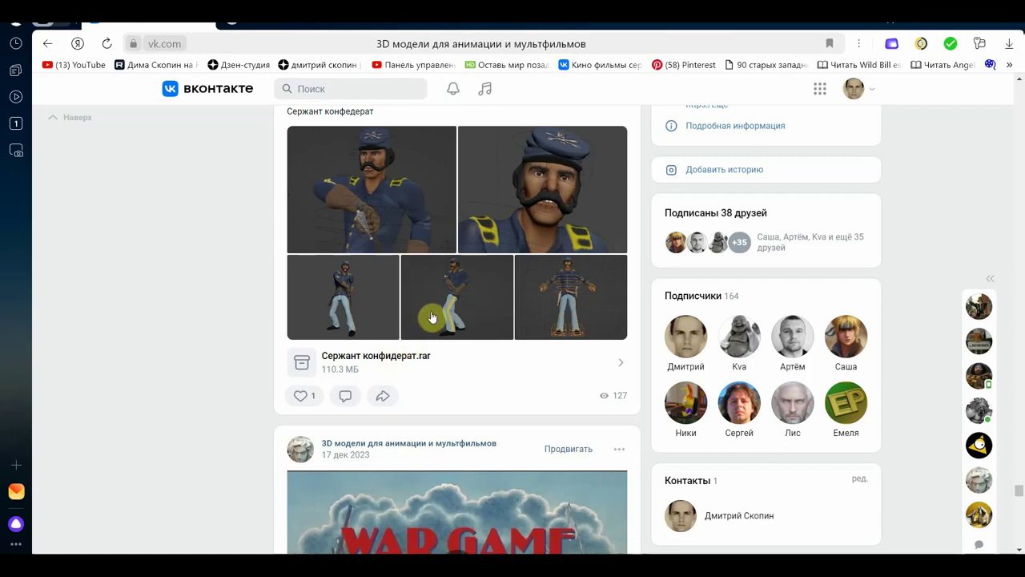
{"action": "scroll", "coordinate": [451, 338], "scroll_direction": "down", "scroll_amount": 3}
{"action": "scroll", "coordinate": [454, 338], "scroll_direction": "down", "scroll_amount": 3}
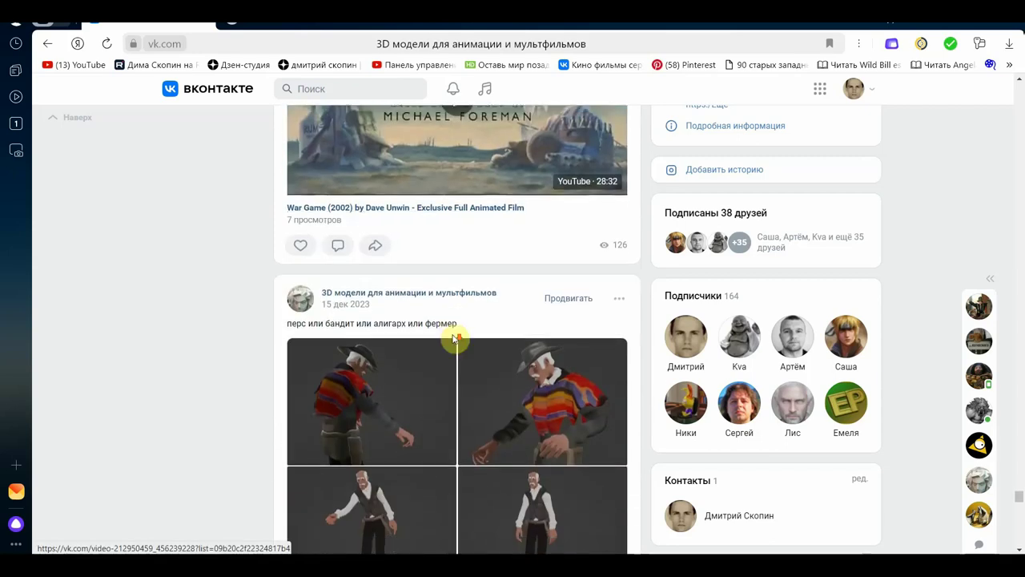
{"action": "scroll", "coordinate": [453, 339], "scroll_direction": "down", "scroll_amount": 1}
{"action": "scroll", "coordinate": [454, 340], "scroll_direction": "down", "scroll_amount": 1}
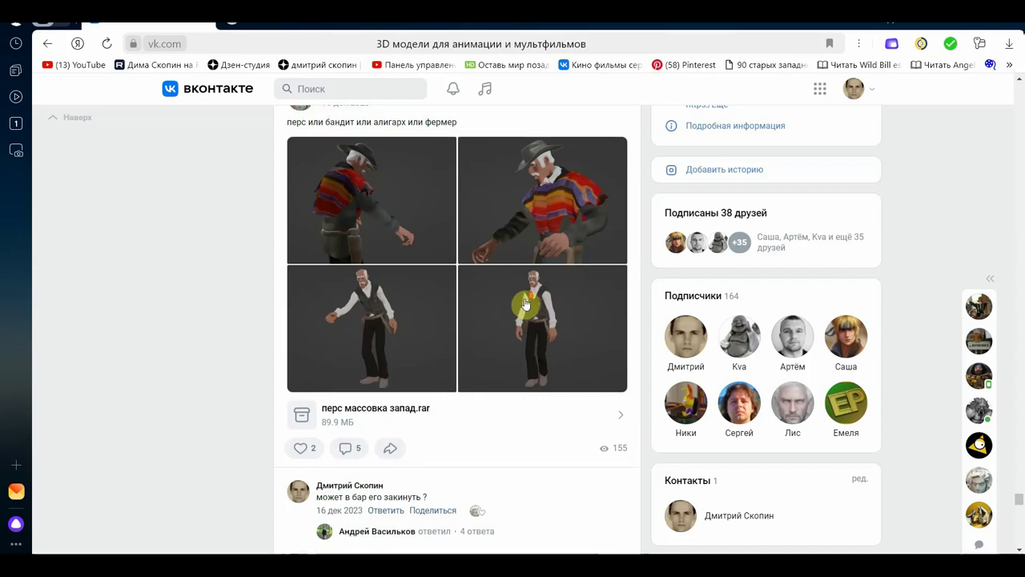
- Scroll past the barber, horse and trough posts, then jump back to the 'Рыжий конь для кавалерии' post
{"action": "scroll", "coordinate": [513, 301], "scroll_direction": "down", "scroll_amount": 2}
{"action": "scroll", "coordinate": [524, 298], "scroll_direction": "down", "scroll_amount": 4}
{"action": "scroll", "coordinate": [525, 303], "scroll_direction": "down", "scroll_amount": 1}
{"action": "scroll", "coordinate": [525, 302], "scroll_direction": "down", "scroll_amount": 1}
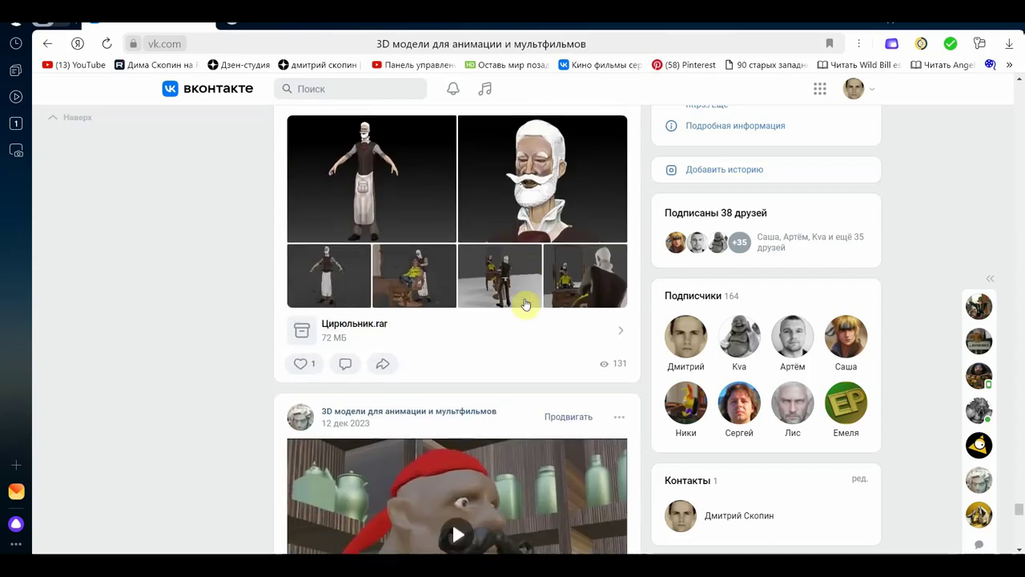
{"action": "scroll", "coordinate": [524, 303], "scroll_direction": "down", "scroll_amount": 5}
{"action": "scroll", "coordinate": [525, 303], "scroll_direction": "down", "scroll_amount": 5}
{"action": "scroll", "coordinate": [523, 303], "scroll_direction": "down", "scroll_amount": 7}
{"action": "scroll", "coordinate": [525, 302], "scroll_direction": "up", "scroll_amount": 10}
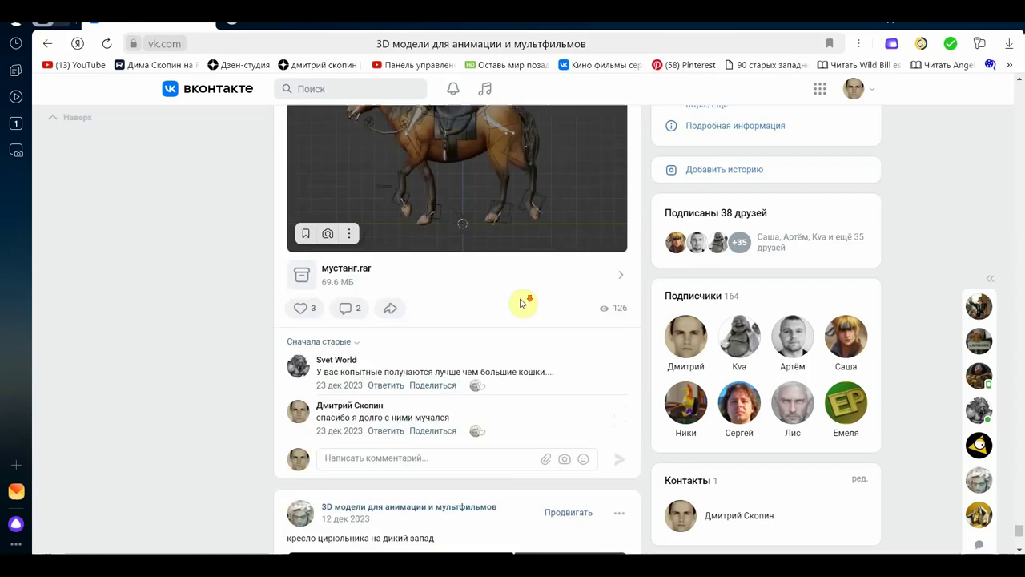
{"action": "scroll", "coordinate": [525, 303], "scroll_direction": "down", "scroll_amount": 1}
{"action": "scroll", "coordinate": [525, 303], "scroll_direction": "up", "scroll_amount": 2}
{"action": "scroll", "coordinate": [525, 304], "scroll_direction": "down", "scroll_amount": 3}
{"action": "scroll", "coordinate": [525, 303], "scroll_direction": "down", "scroll_amount": 1}
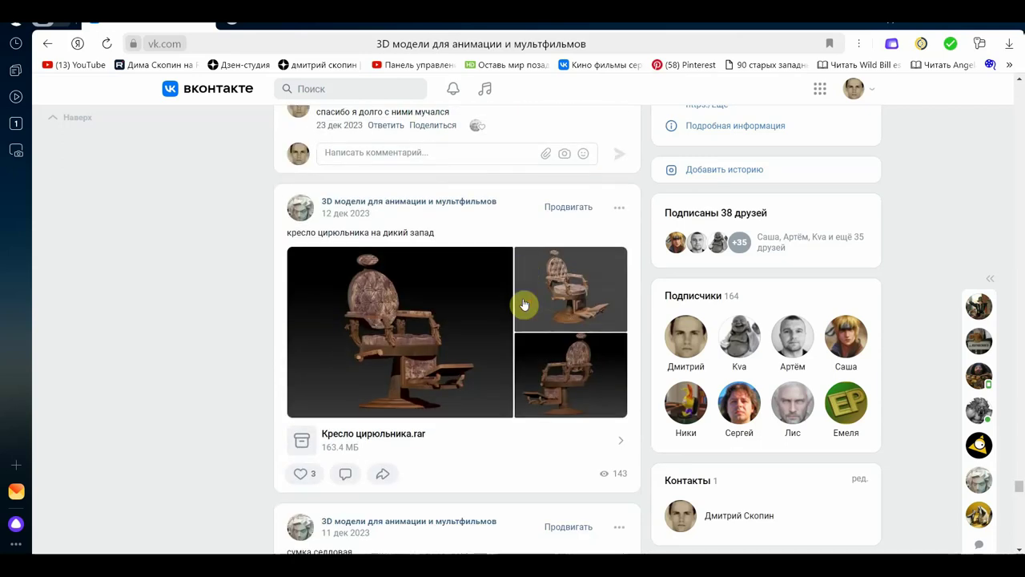
{"action": "scroll", "coordinate": [525, 303], "scroll_direction": "down", "scroll_amount": 3}
{"action": "scroll", "coordinate": [524, 303], "scroll_direction": "down", "scroll_amount": 3}
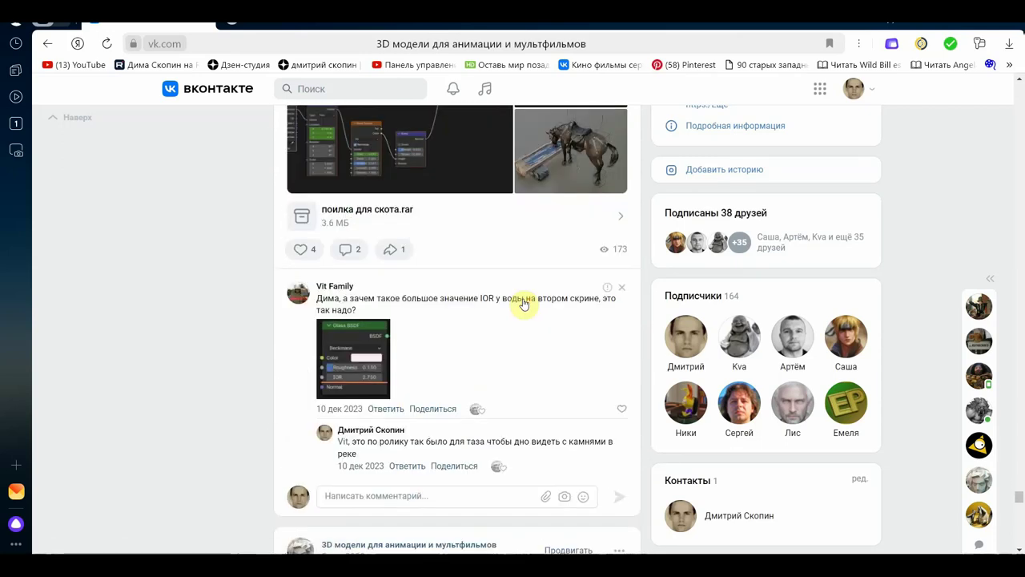
{"action": "scroll", "coordinate": [522, 303], "scroll_direction": "down", "scroll_amount": 3}
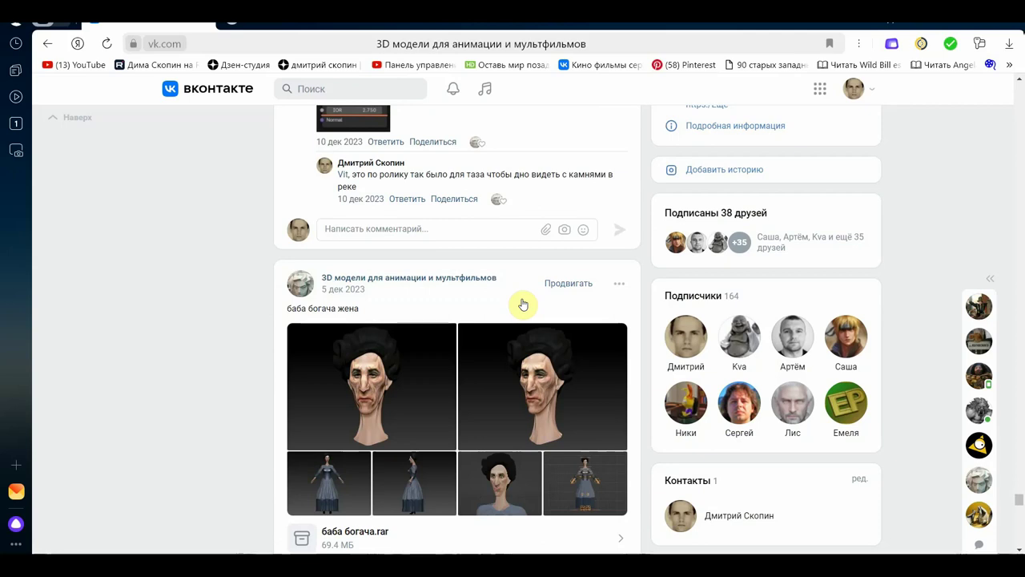
{"action": "scroll", "coordinate": [522, 304], "scroll_direction": "down", "scroll_amount": 1}
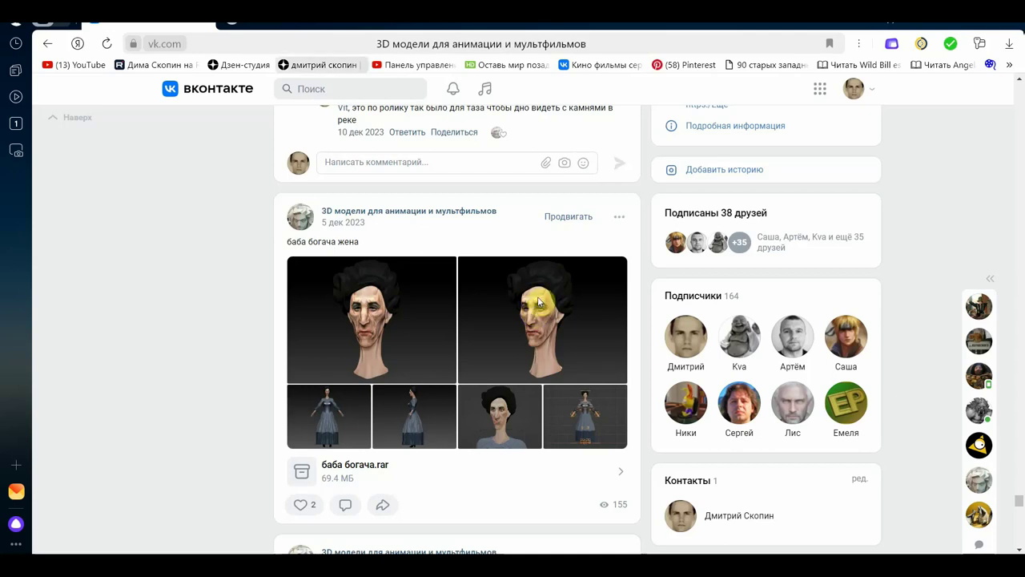
{"action": "key", "text": "Home"}
- Scroll the wall past the WANTED, Верблюд ригг and Темнота posts to 'Псы тоже улыбаются СЦЕНАРИЙ'
{"action": "scroll", "coordinate": [416, 353], "scroll_direction": "down", "scroll_amount": 5}
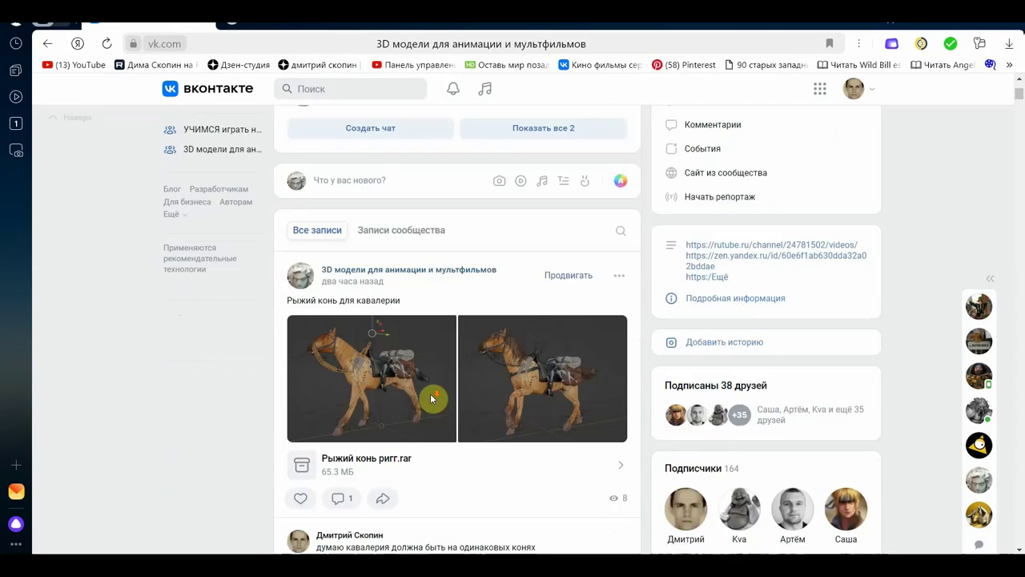
{"action": "scroll", "coordinate": [433, 397], "scroll_direction": "down", "scroll_amount": 3}
{"action": "scroll", "coordinate": [433, 398], "scroll_direction": "down", "scroll_amount": 4}
{"action": "scroll", "coordinate": [431, 400], "scroll_direction": "up", "scroll_amount": 3}
{"action": "scroll", "coordinate": [431, 400], "scroll_direction": "up", "scroll_amount": 1}
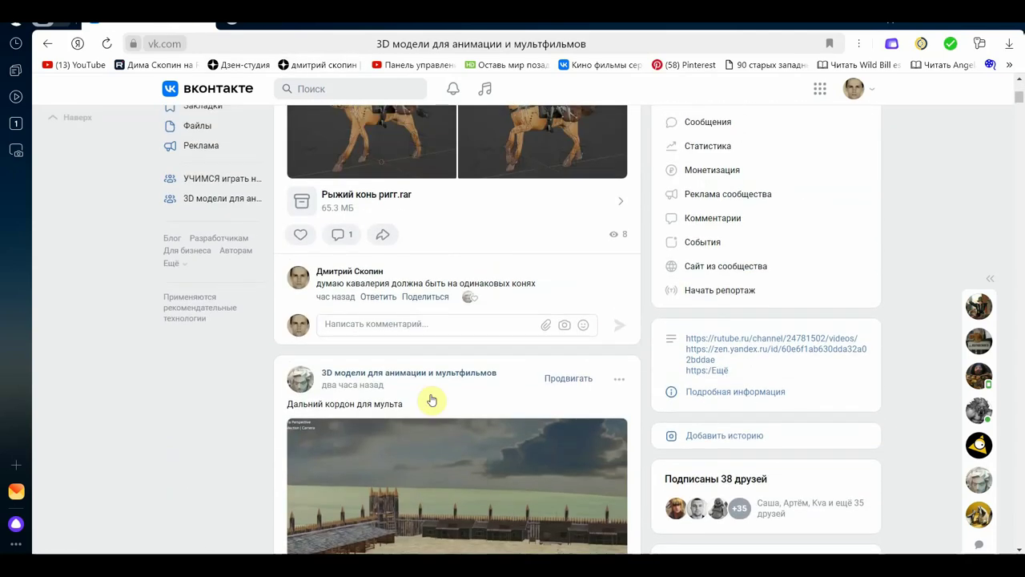
{"action": "scroll", "coordinate": [432, 396], "scroll_direction": "down", "scroll_amount": 5}
{"action": "scroll", "coordinate": [432, 394], "scroll_direction": "down", "scroll_amount": 3}
{"action": "scroll", "coordinate": [433, 392], "scroll_direction": "down", "scroll_amount": 3}
{"action": "scroll", "coordinate": [432, 394], "scroll_direction": "down", "scroll_amount": 3}
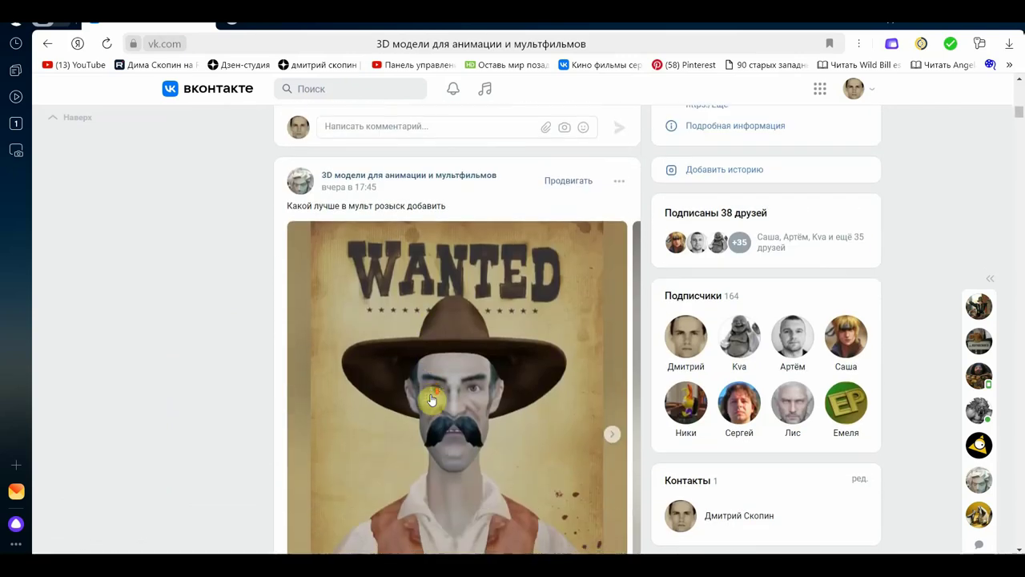
{"action": "scroll", "coordinate": [433, 394], "scroll_direction": "down", "scroll_amount": 2}
{"action": "scroll", "coordinate": [431, 394], "scroll_direction": "down", "scroll_amount": 3}
{"action": "scroll", "coordinate": [429, 394], "scroll_direction": "down", "scroll_amount": 2}
{"action": "scroll", "coordinate": [429, 396], "scroll_direction": "down", "scroll_amount": 3}
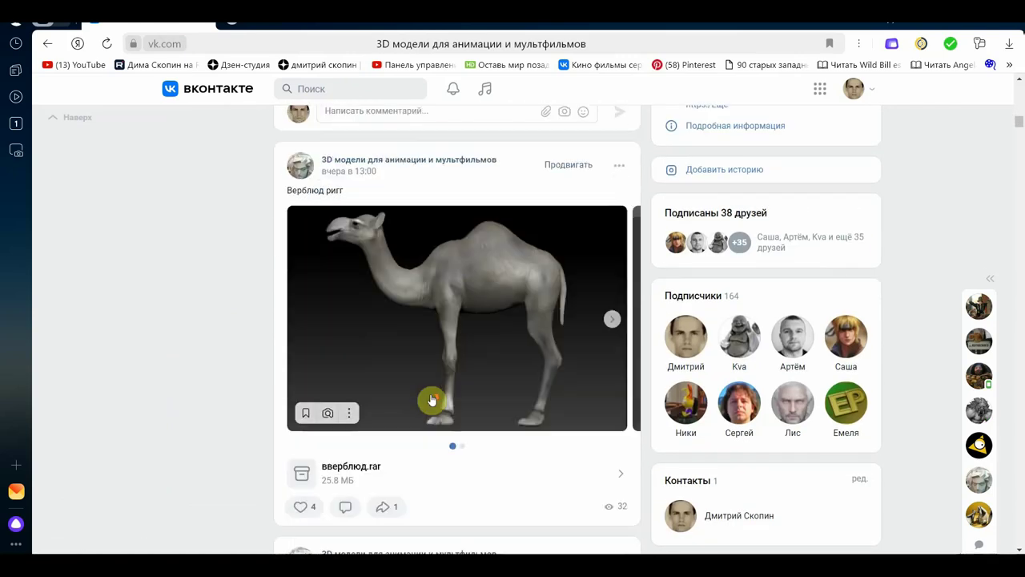
{"action": "scroll", "coordinate": [430, 400], "scroll_direction": "down", "scroll_amount": 5}
{"action": "scroll", "coordinate": [430, 398], "scroll_direction": "down", "scroll_amount": 4}
{"action": "scroll", "coordinate": [431, 398], "scroll_direction": "down", "scroll_amount": 1}
{"action": "scroll", "coordinate": [430, 398], "scroll_direction": "up", "scroll_amount": 2}
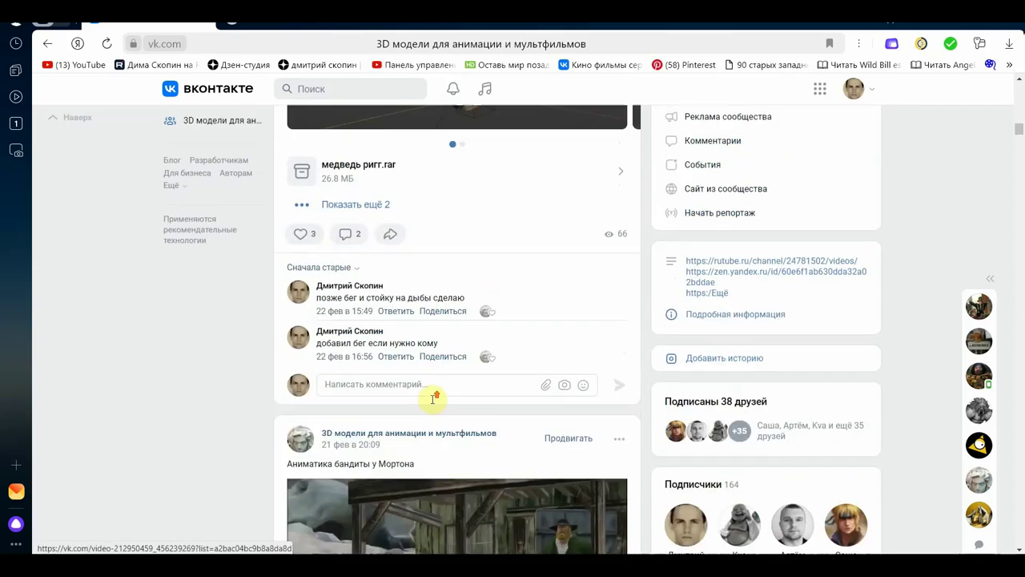
{"action": "scroll", "coordinate": [431, 398], "scroll_direction": "down", "scroll_amount": 4}
{"action": "scroll", "coordinate": [430, 400], "scroll_direction": "down", "scroll_amount": 3}
{"action": "scroll", "coordinate": [431, 399], "scroll_direction": "down", "scroll_amount": 4}
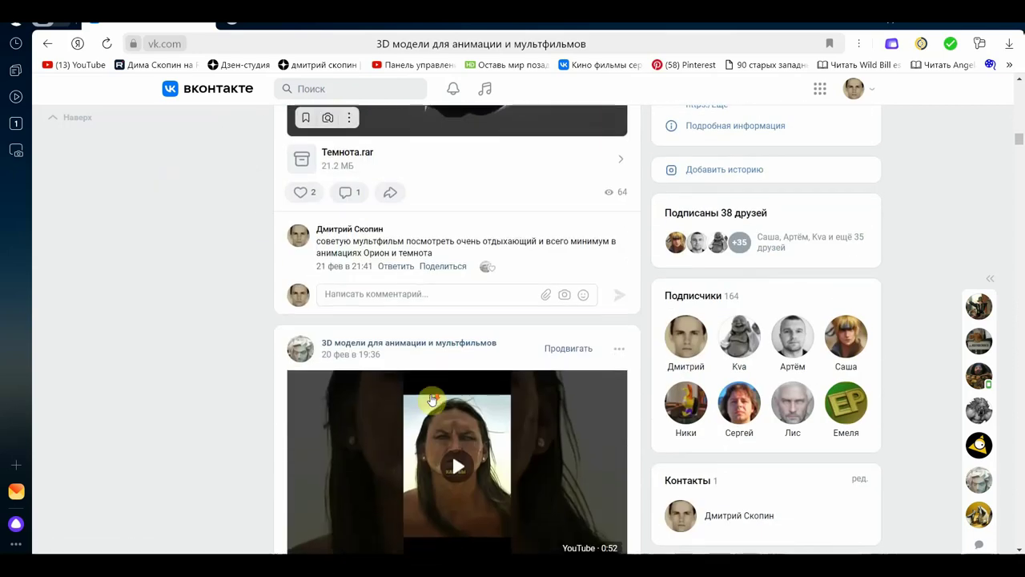
{"action": "scroll", "coordinate": [431, 400], "scroll_direction": "down", "scroll_amount": 4}
{"action": "scroll", "coordinate": [431, 400], "scroll_direction": "down", "scroll_amount": 2}
{"action": "scroll", "coordinate": [430, 400], "scroll_direction": "down", "scroll_amount": 3}
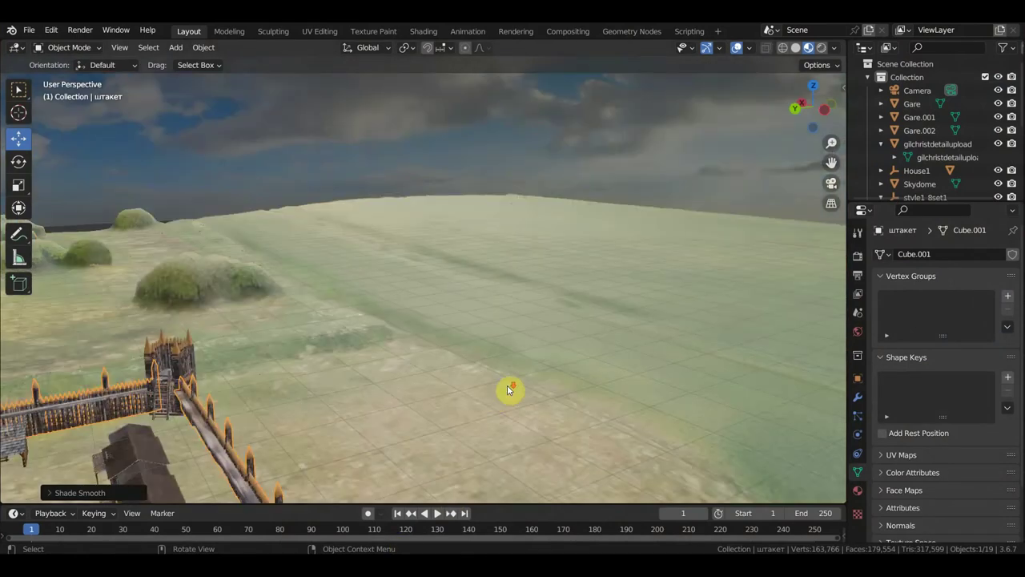
- Switch to the scene camera's view and select the Camera object in the outliner
{"action": "middle_click_drag", "start_coordinate": [494, 398], "coordinate": [548, 367]}
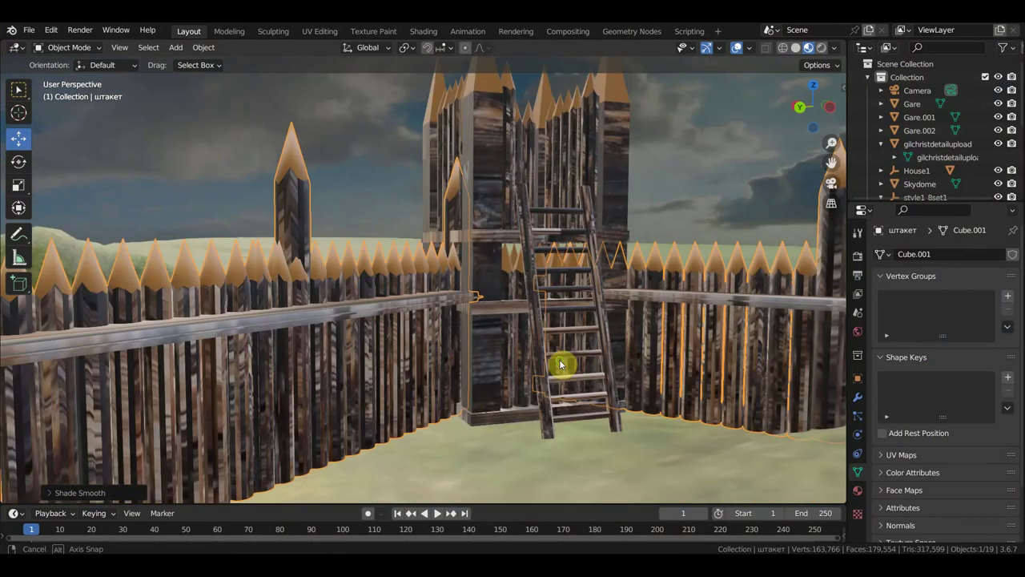
{"action": "key", "text": "KP_0"}
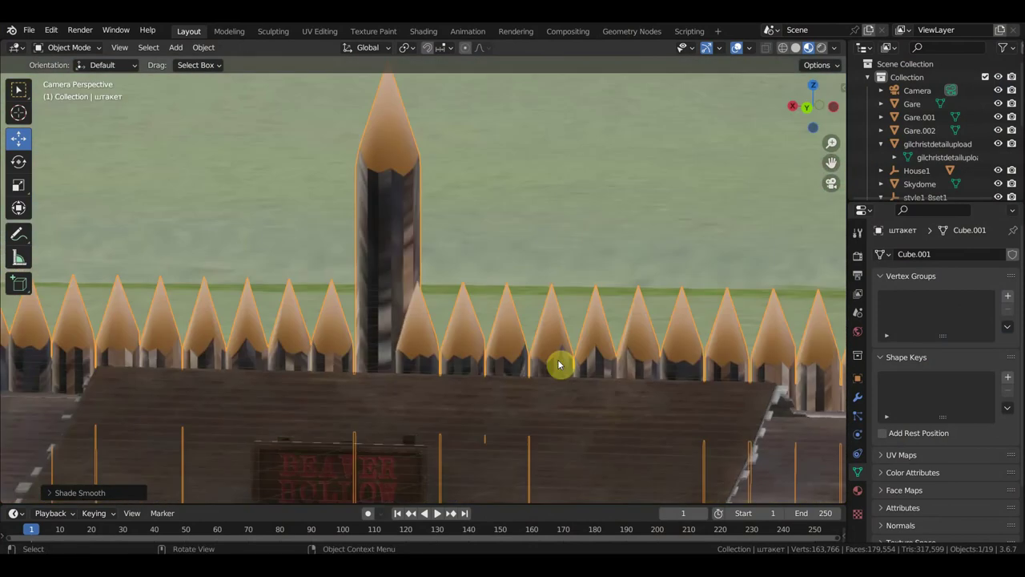
{"action": "left_click", "coordinate": [625, 297]}
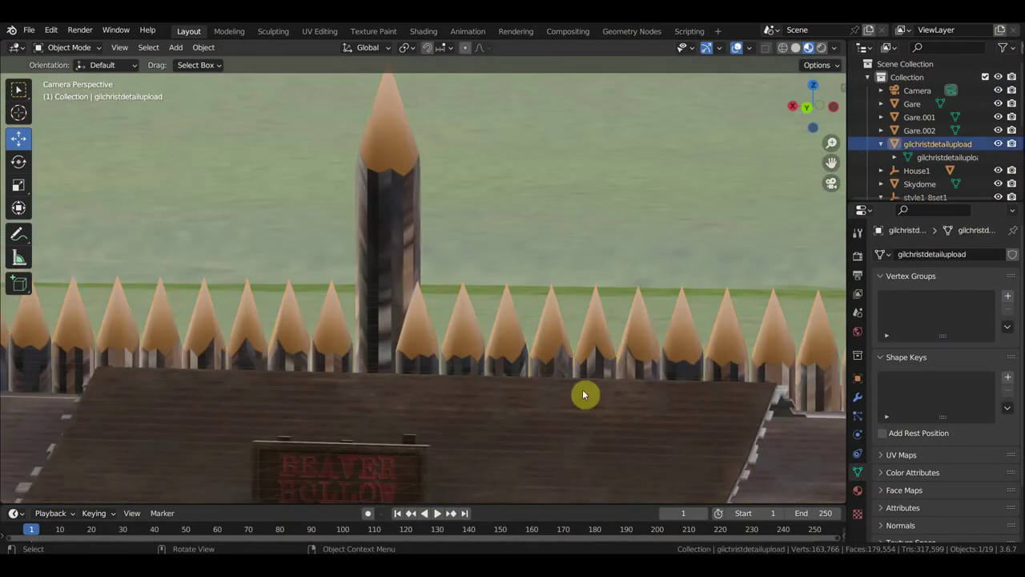
{"action": "scroll", "coordinate": [585, 393], "scroll_direction": "down", "scroll_amount": 3}
{"action": "scroll", "coordinate": [572, 419], "scroll_direction": "down", "scroll_amount": 3}
{"action": "scroll", "coordinate": [560, 425], "scroll_direction": "down", "scroll_amount": 3}
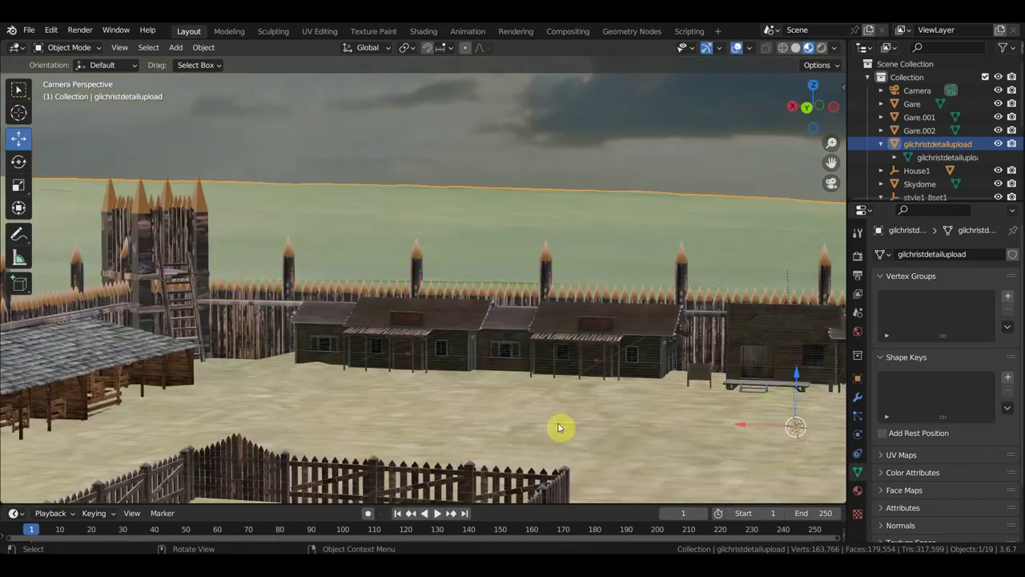
{"action": "scroll", "coordinate": [560, 426], "scroll_direction": "down", "scroll_amount": 2}
{"action": "scroll", "coordinate": [564, 426], "scroll_direction": "down", "scroll_amount": 2}
{"action": "scroll", "coordinate": [564, 425], "scroll_direction": "down", "scroll_amount": 2}
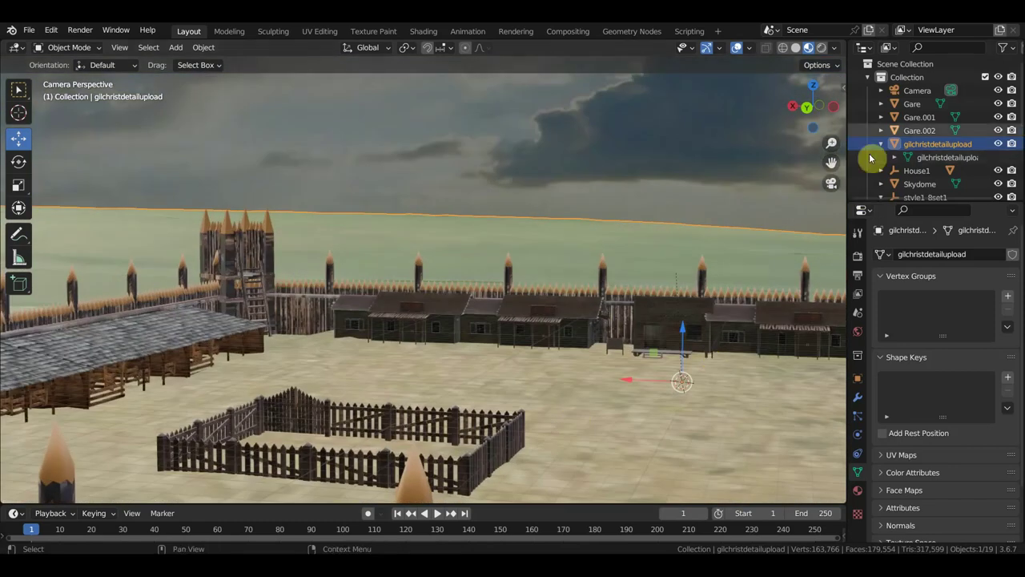
{"action": "left_click", "coordinate": [873, 91]}
- Walk the camera forward past the buildings to the fence, sidestepping to reveal the ladder
{"action": "key", "text": "shift+grave"}
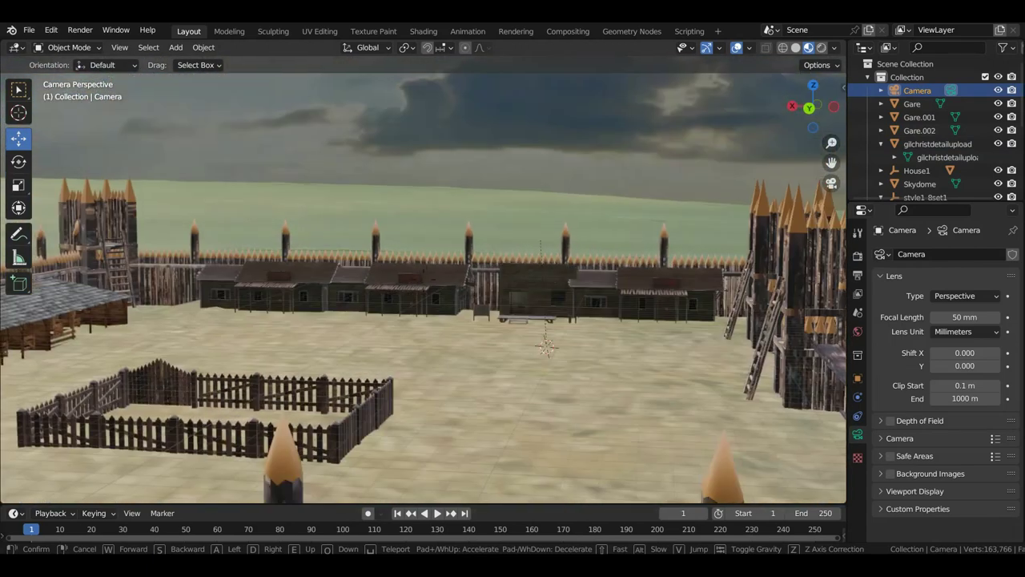
{"action": "key", "text": "w"}
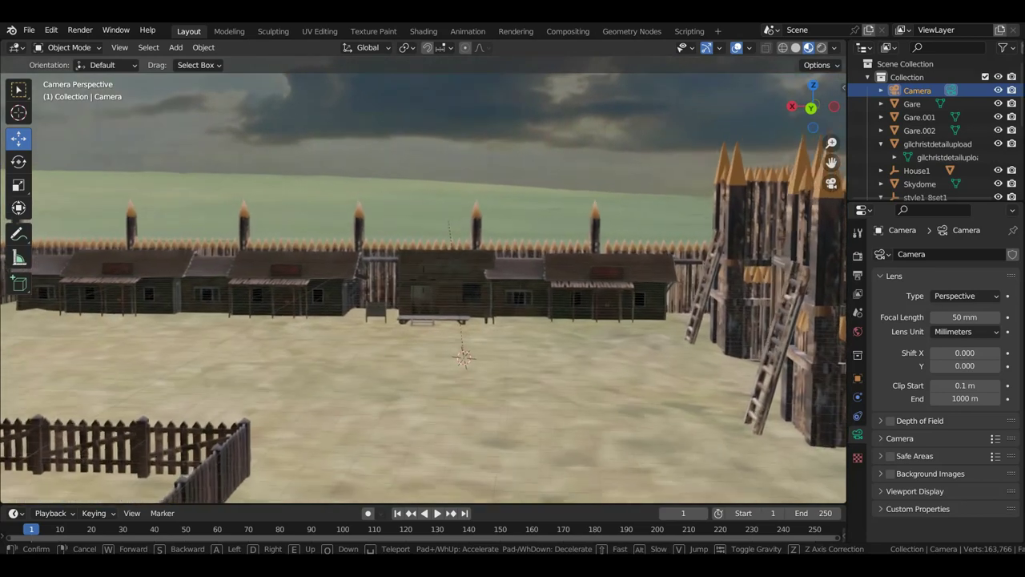
{"action": "key", "text": "w"}
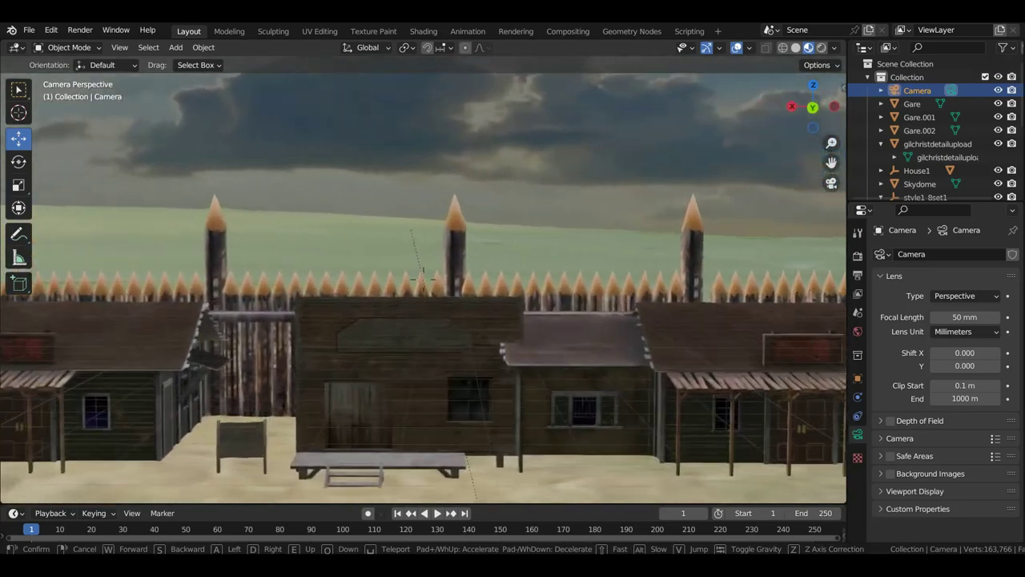
{"action": "key", "text": "w"}
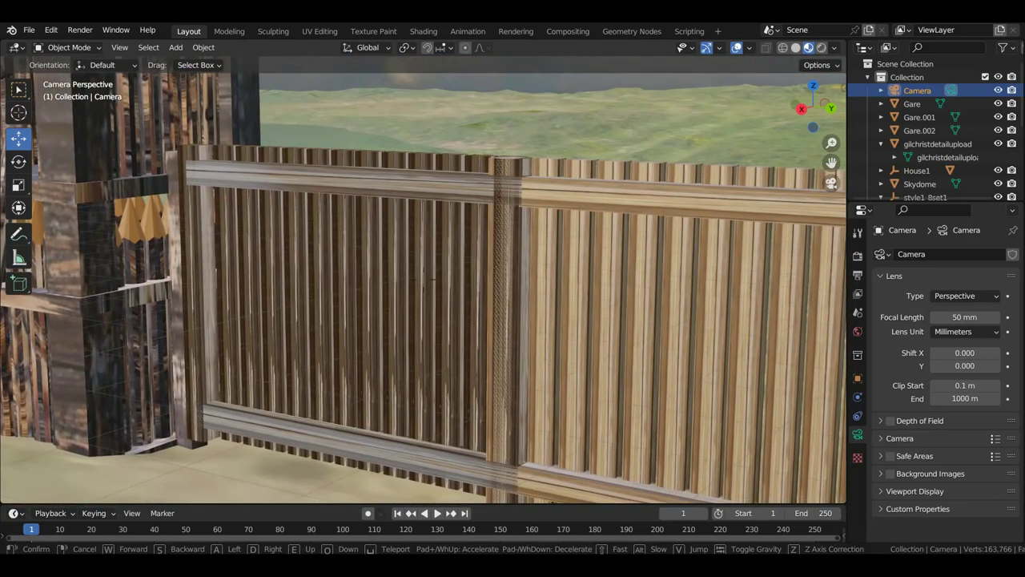
{"action": "key", "text": "a"}
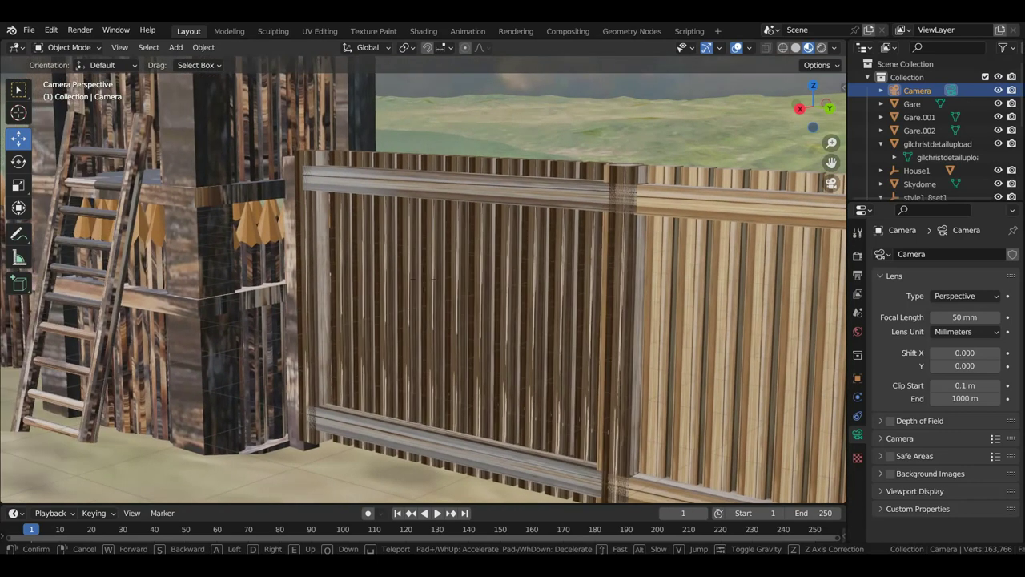
- Walk the camera left, forward to the palisade, back and up, then confirm the view over the barracks
{"action": "key", "text": "a"}
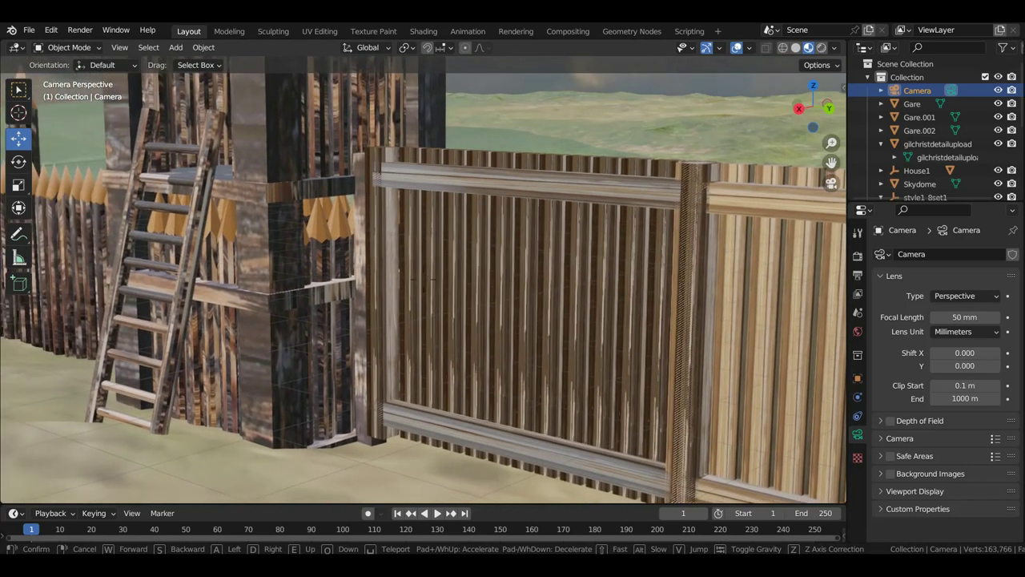
{"action": "key", "text": "a"}
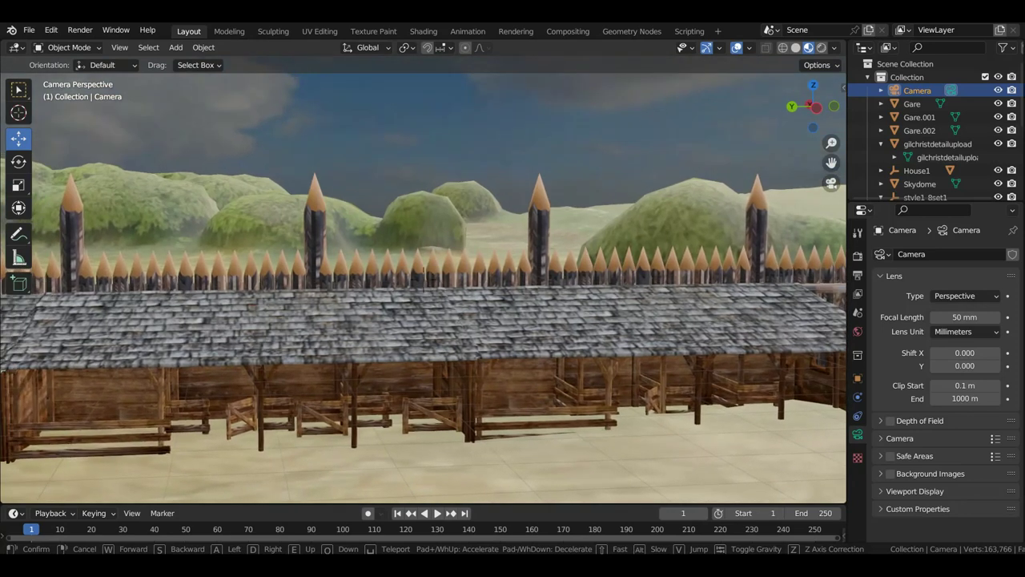
{"action": "key", "text": "w"}
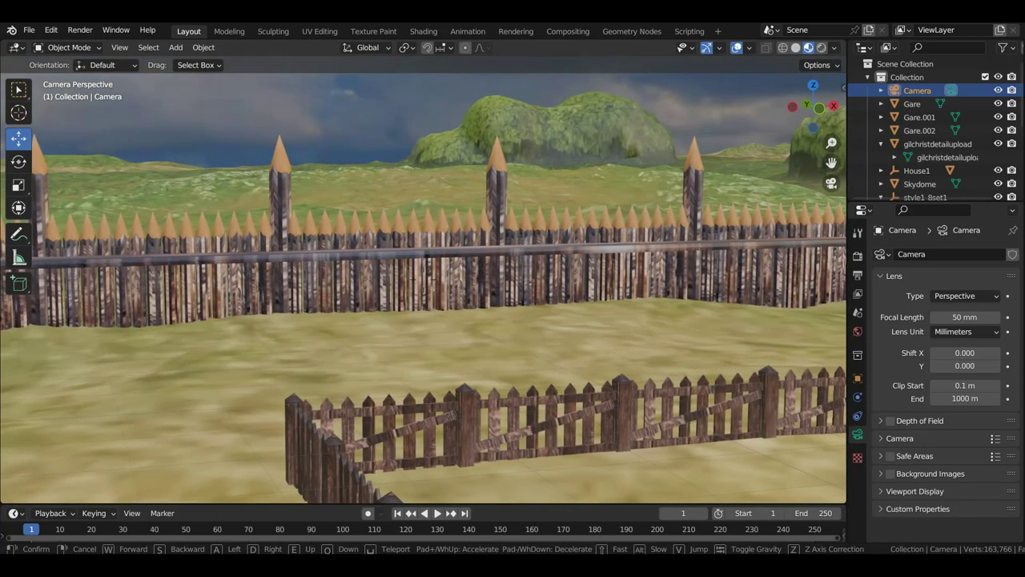
{"action": "key", "text": "w"}
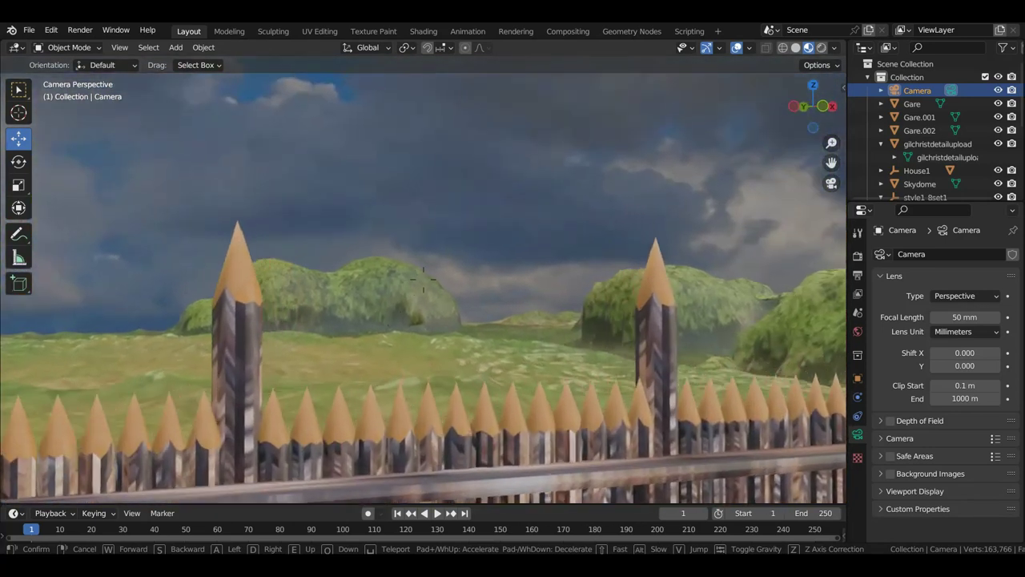
{"action": "key", "text": "w"}
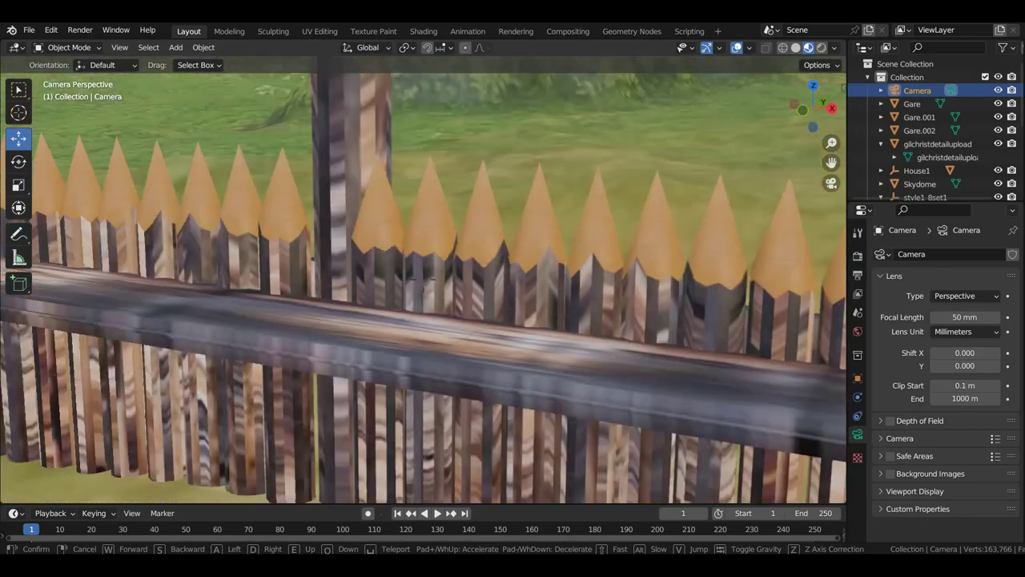
{"action": "key", "text": "s"}
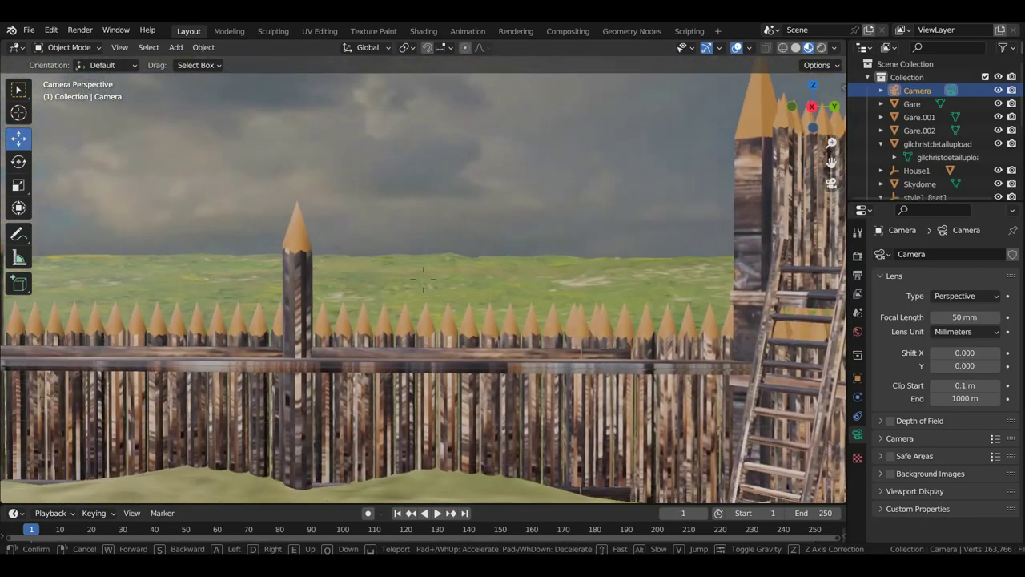
{"action": "key", "text": "s"}
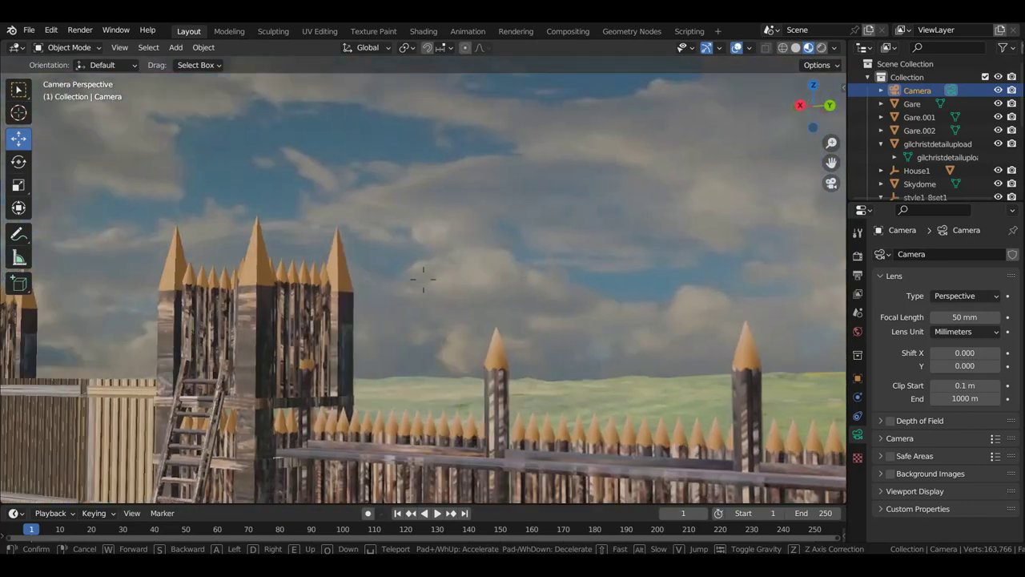
{"action": "key", "text": "e"}
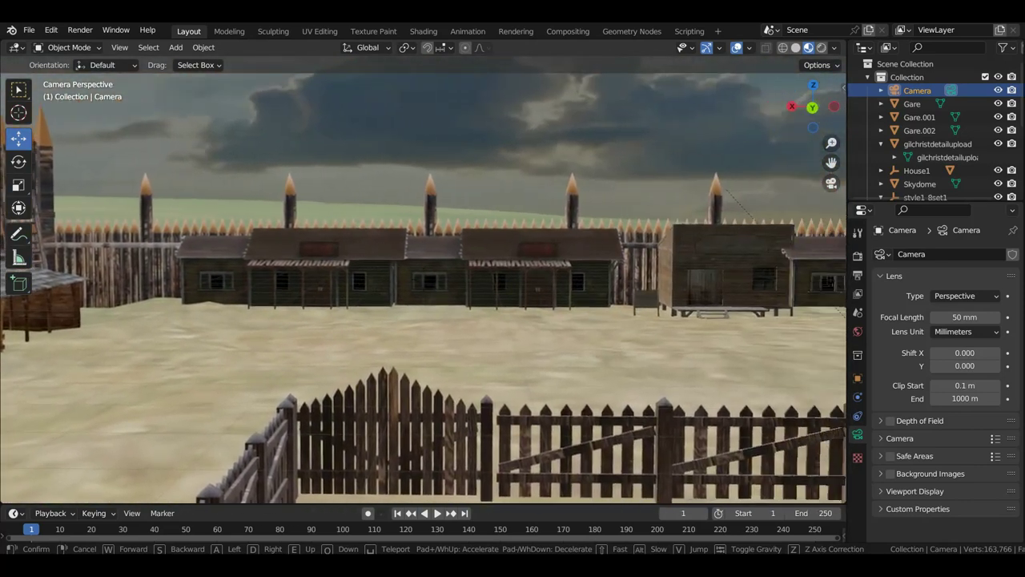
{"action": "left_click", "coordinate": [681, 375]}
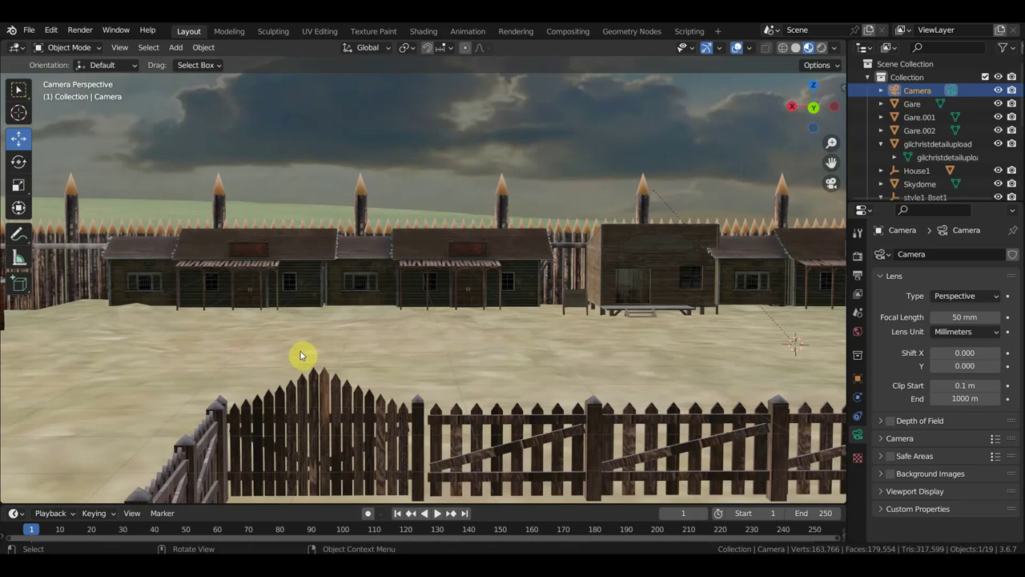
- Orbit out of the camera view until the whole fort shows on the grassy hills
{"action": "mouse_move", "coordinate": [371, 343]}
{"action": "middle_mouse_down"}
{"action": "mouse_move", "coordinate": [340, 342]}
{"action": "mouse_move", "coordinate": [409, 345]}
{"action": "mouse_move", "coordinate": [415, 358]}
{"action": "mouse_move", "coordinate": [232, 366]}
{"action": "mouse_move", "coordinate": [227, 376]}
{"action": "mouse_move", "coordinate": [226, 366]}
{"action": "middle_mouse_up"}
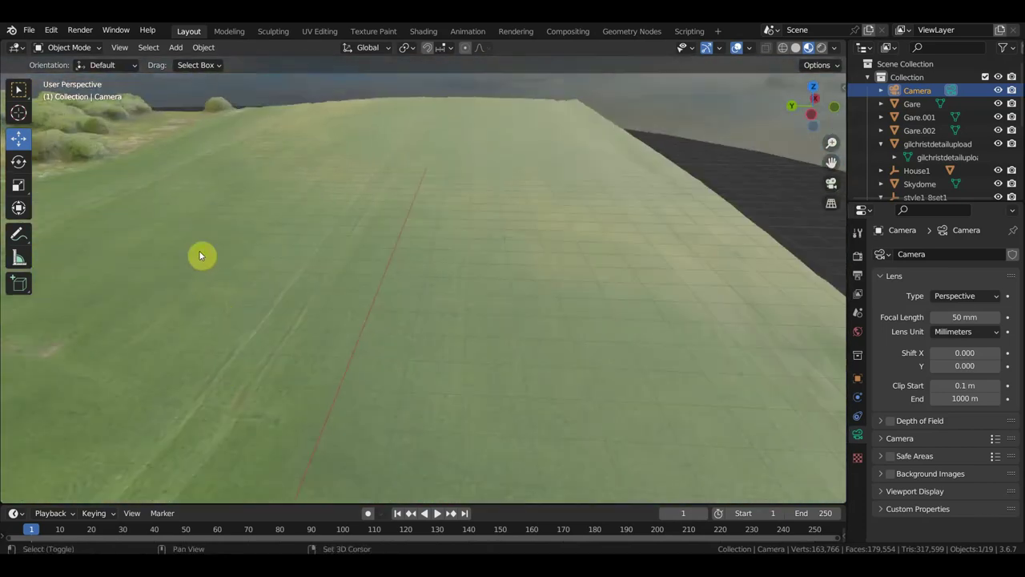
{"action": "mouse_move", "coordinate": [201, 254]}
{"action": "middle_mouse_down"}
{"action": "mouse_move", "coordinate": [489, 359]}
{"action": "mouse_move", "coordinate": [777, 410]}
{"action": "mouse_move", "coordinate": [213, 297]}
{"action": "mouse_move", "coordinate": [384, 286]}
{"action": "mouse_move", "coordinate": [699, 238]}
{"action": "mouse_move", "coordinate": [602, 250]}
{"action": "middle_mouse_up"}
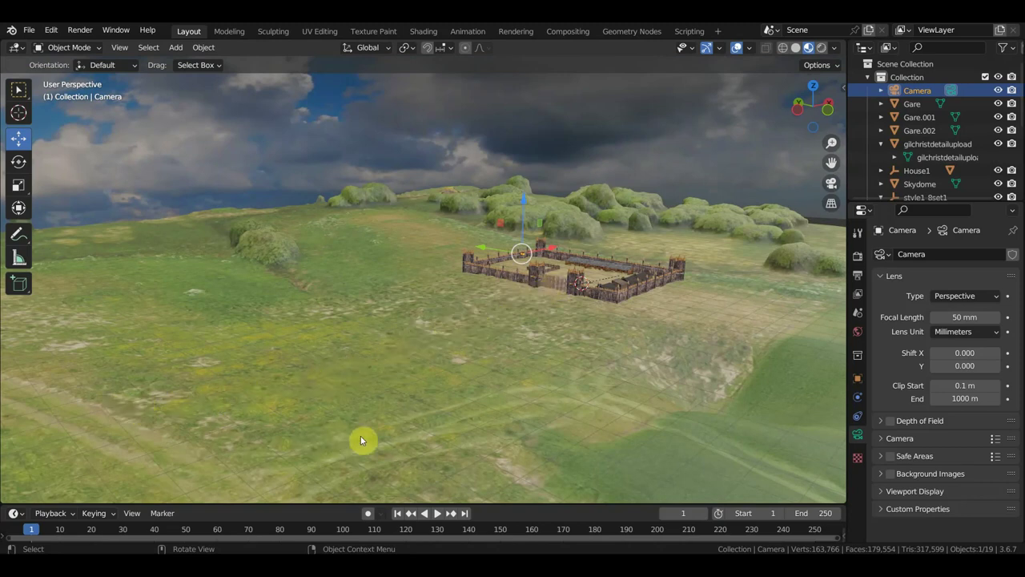
{"action": "mouse_move", "coordinate": [393, 336]}
{"action": "middle_mouse_down"}
{"action": "mouse_move", "coordinate": [593, 295]}
{"action": "mouse_move", "coordinate": [618, 277]}
{"action": "mouse_move", "coordinate": [566, 289]}
{"action": "mouse_move", "coordinate": [711, 297]}
{"action": "mouse_move", "coordinate": [597, 304]}
{"action": "middle_mouse_up"}
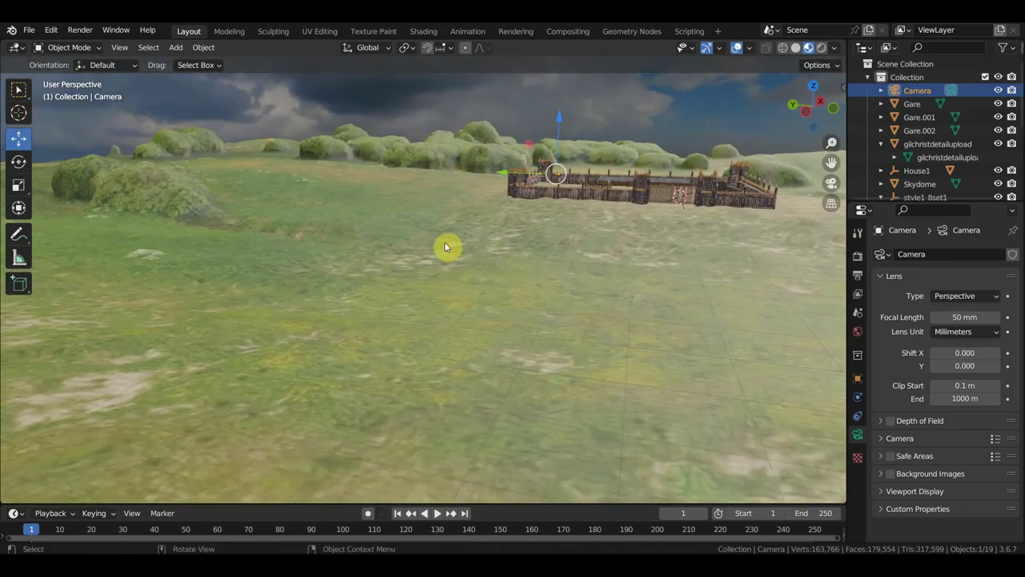
{"action": "mouse_move", "coordinate": [445, 246]}
{"action": "middle_mouse_down"}
{"action": "mouse_move", "coordinate": [497, 256]}
{"action": "mouse_move", "coordinate": [467, 275]}
{"action": "mouse_move", "coordinate": [562, 264]}
{"action": "middle_mouse_up"}
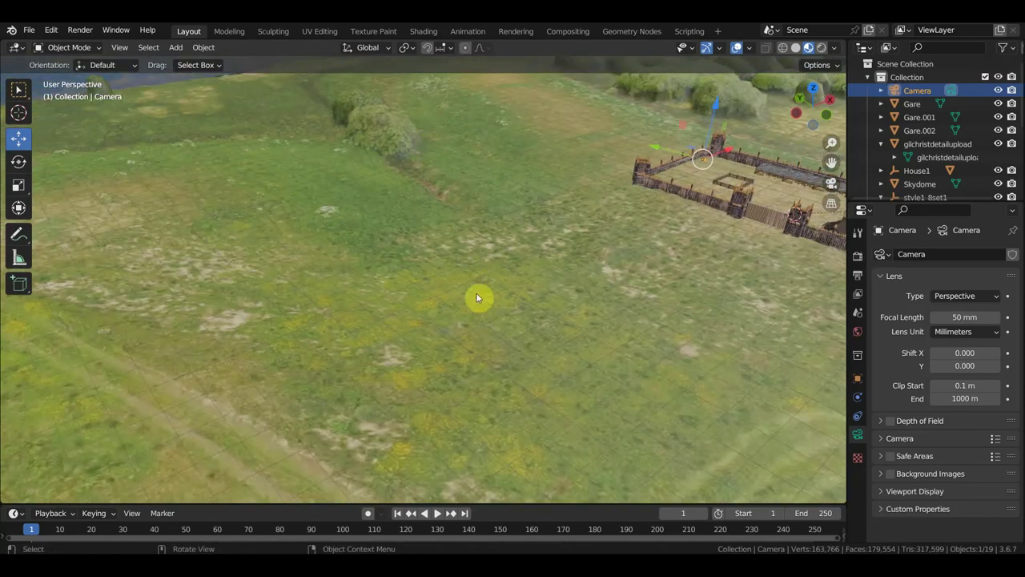
{"action": "mouse_move", "coordinate": [490, 158]}
{"action": "middle_mouse_down"}
{"action": "mouse_move", "coordinate": [565, 217]}
{"action": "mouse_move", "coordinate": [401, 206]}
{"action": "mouse_move", "coordinate": [448, 195]}
{"action": "mouse_move", "coordinate": [507, 206]}
{"action": "mouse_move", "coordinate": [486, 198]}
{"action": "mouse_move", "coordinate": [505, 189]}
{"action": "middle_mouse_up"}
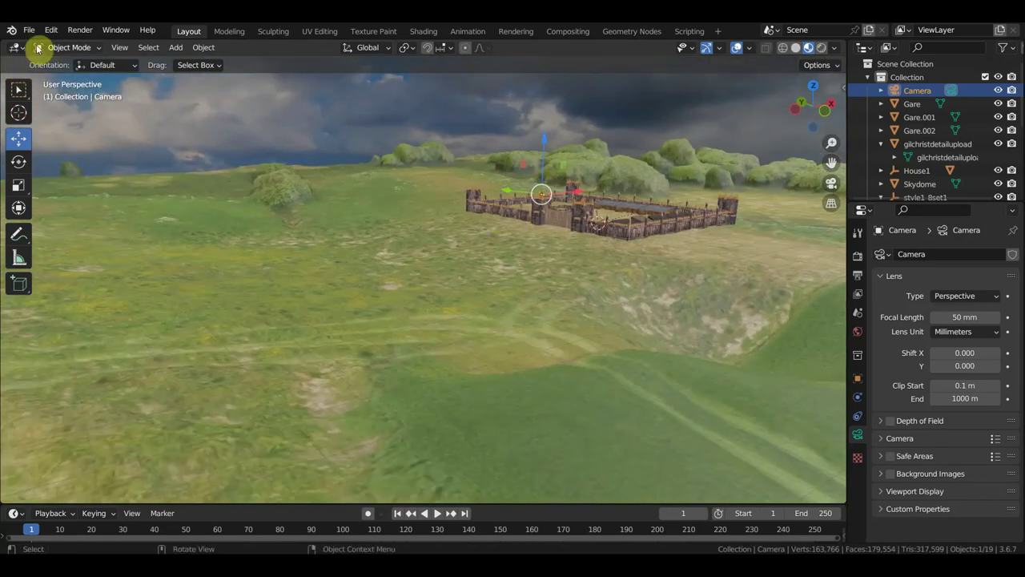
- Orbit and zoom in toward the fort from above the terrain
{"action": "mouse_move", "coordinate": [50, 46]}
{"action": "middle_mouse_down"}
{"action": "mouse_move", "coordinate": [165, 160]}
{"action": "mouse_move", "coordinate": [18, 213]}
{"action": "mouse_move", "coordinate": [291, 241]}
{"action": "mouse_move", "coordinate": [647, 181]}
{"action": "mouse_move", "coordinate": [419, 229]}
{"action": "mouse_move", "coordinate": [547, 224]}
{"action": "middle_mouse_up"}
{"action": "scroll", "coordinate": [291, 239], "scroll_direction": "up", "scroll_amount": 2}
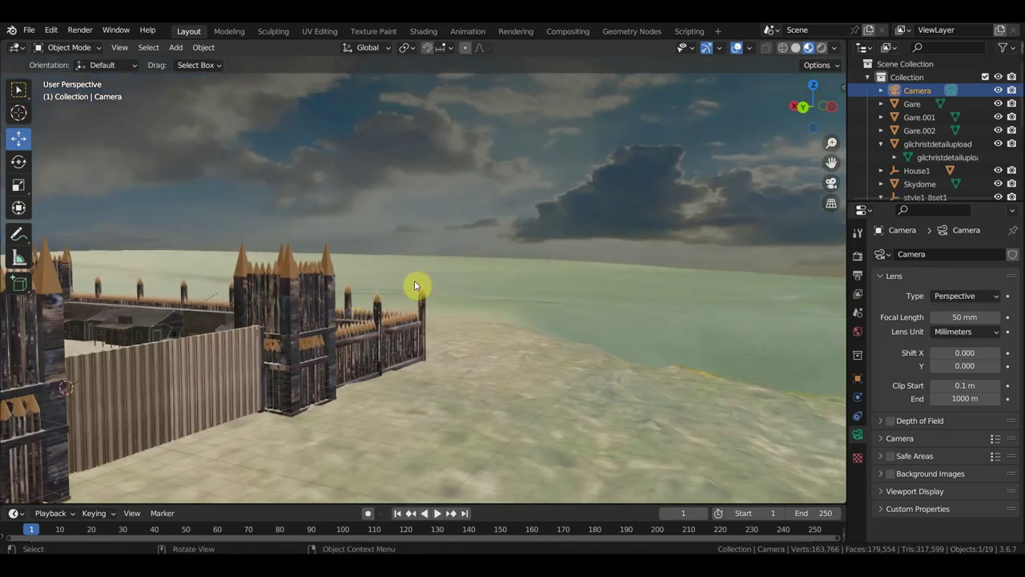
{"action": "scroll", "coordinate": [346, 277], "scroll_direction": "down", "scroll_amount": 2}
{"action": "scroll", "coordinate": [347, 277], "scroll_direction": "down", "scroll_amount": 2}
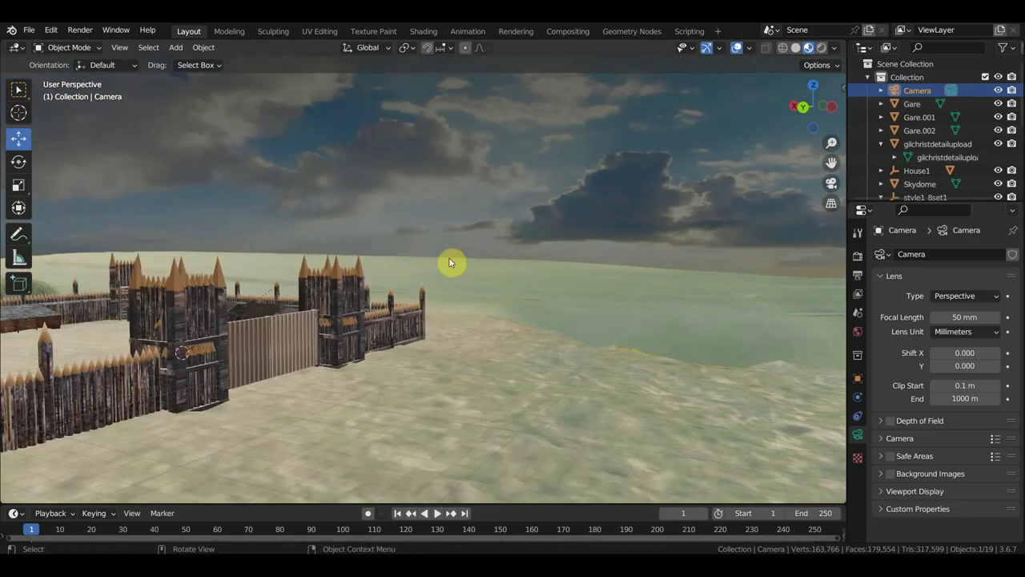
{"action": "middle_click_drag", "start_coordinate": [451, 263], "coordinate": [457, 260]}
{"action": "mouse_move", "coordinate": [493, 241]}
{"action": "middle_mouse_down"}
{"action": "mouse_move", "coordinate": [446, 257]}
{"action": "mouse_move", "coordinate": [526, 274]}
{"action": "middle_mouse_up"}
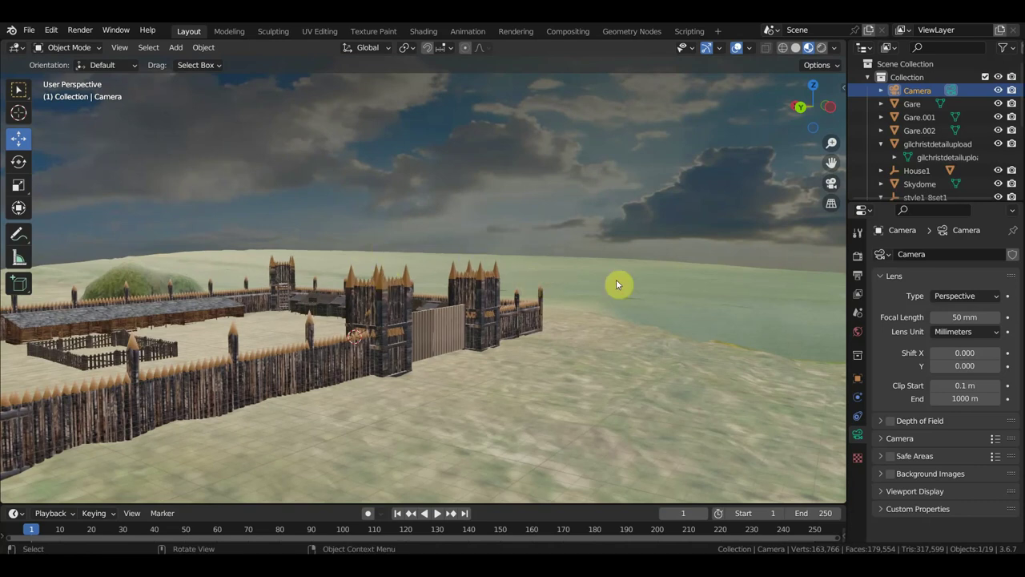
- Swing around to the fort's front so the gate and flanking towers fill the view
{"action": "middle_click_drag", "start_coordinate": [535, 286], "coordinate": [484, 284]}
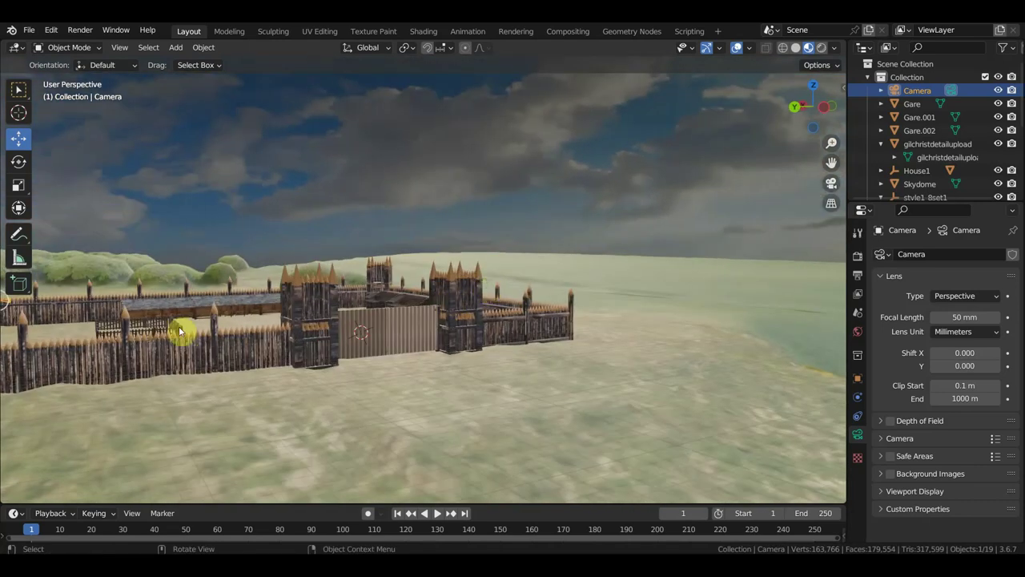
{"action": "middle_click_drag", "start_coordinate": [692, 309], "coordinate": [716, 303]}
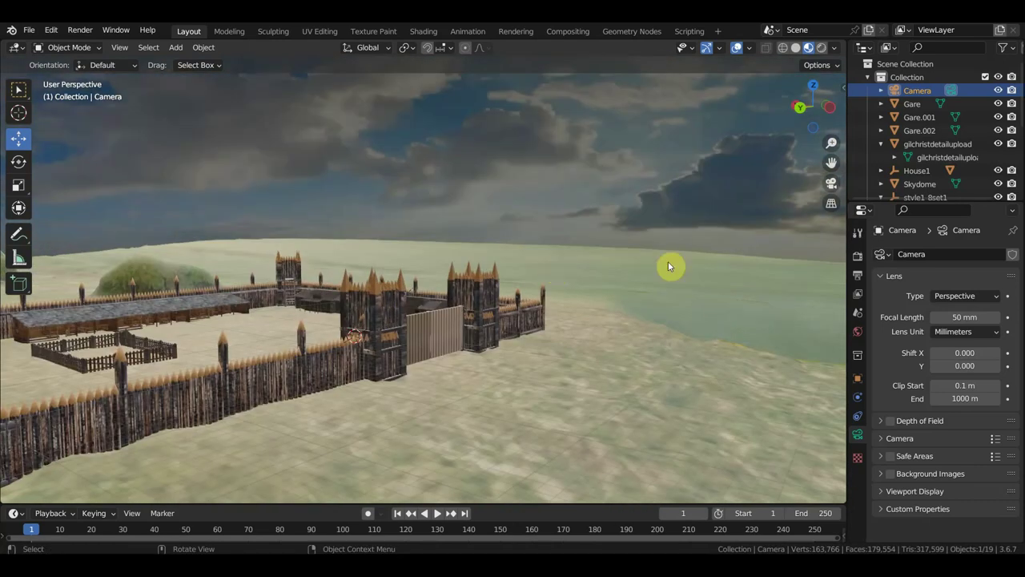
{"action": "mouse_move", "coordinate": [586, 274]}
{"action": "middle_mouse_down"}
{"action": "mouse_move", "coordinate": [398, 278]}
{"action": "mouse_move", "coordinate": [546, 260]}
{"action": "middle_mouse_up"}
{"action": "scroll", "coordinate": [519, 277], "scroll_direction": "up", "scroll_amount": 3}
{"action": "scroll", "coordinate": [515, 276], "scroll_direction": "up", "scroll_amount": 2}
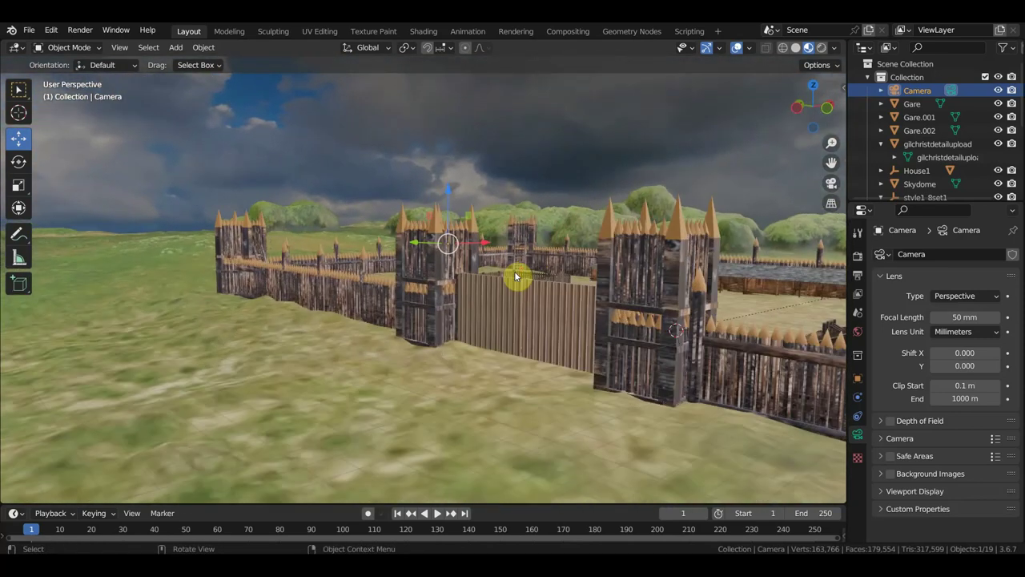
{"action": "scroll", "coordinate": [529, 271], "scroll_direction": "down", "scroll_amount": 2}
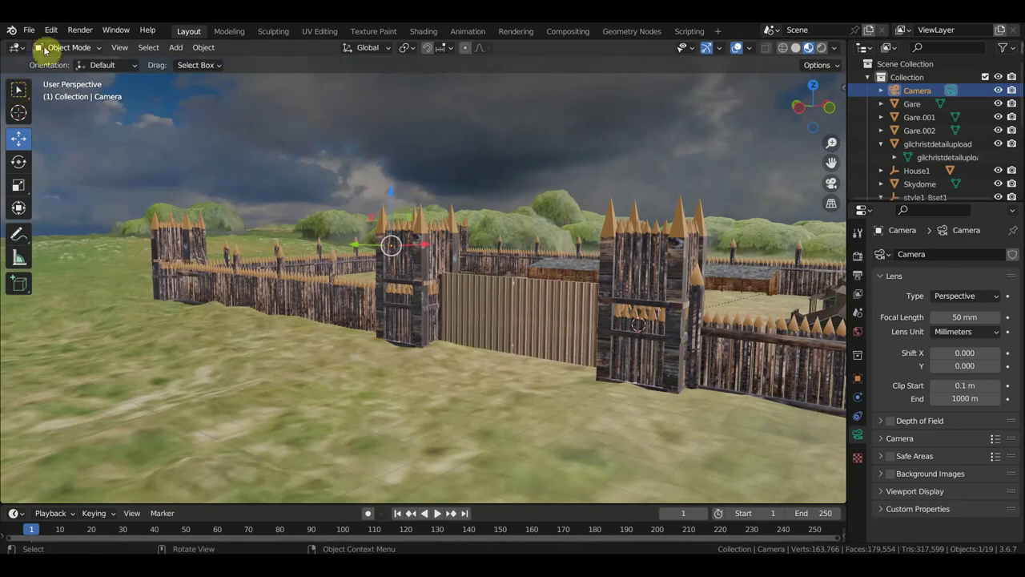
{"action": "left_click", "coordinate": [32, 32]}
- Open the rigged horse file from Open Recent, choosing Don't Save for the fort scene
{"action": "left_click", "coordinate": [53, 73]}
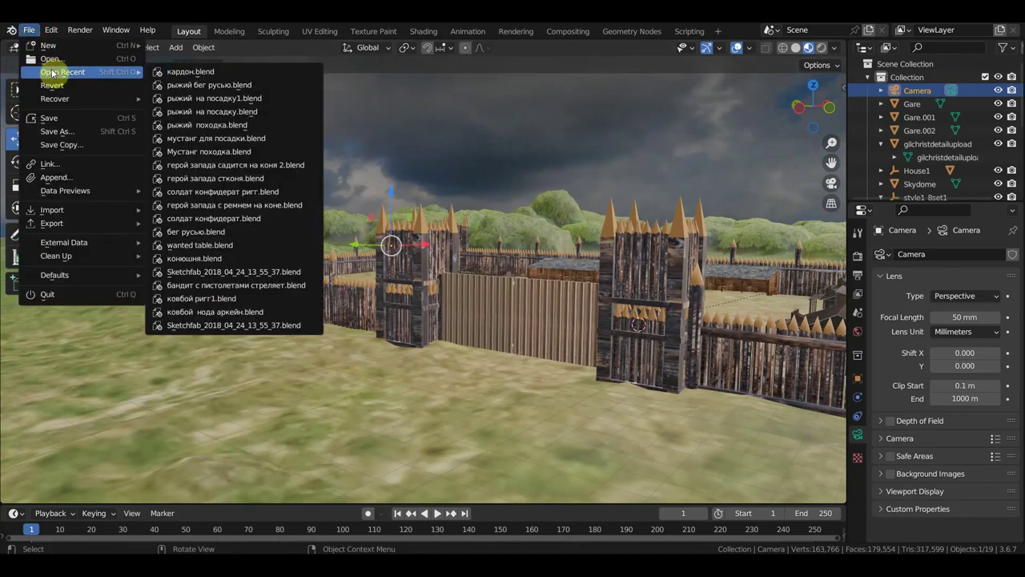
{"action": "left_click", "coordinate": [198, 88]}
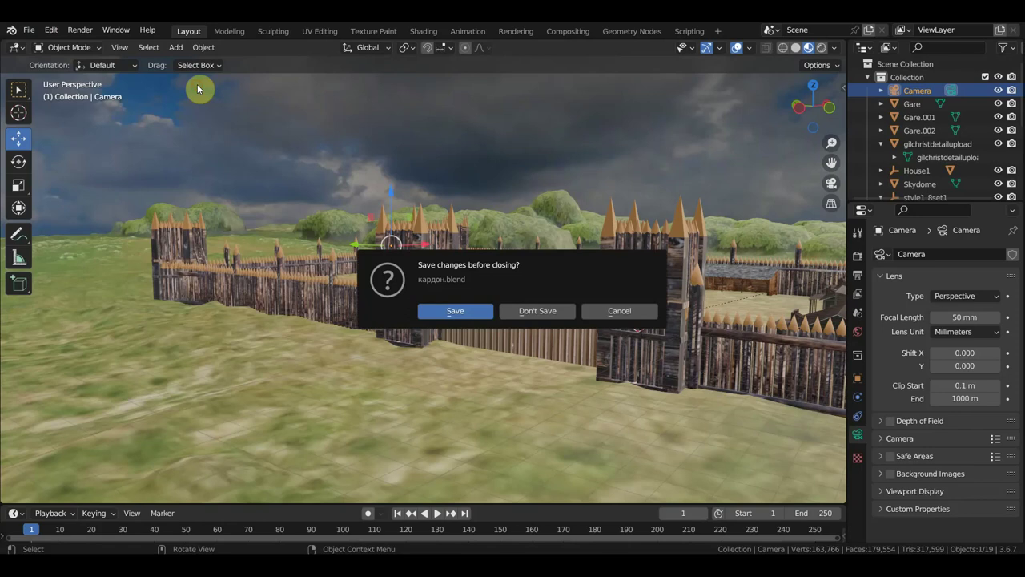
{"action": "left_click", "coordinate": [545, 309]}
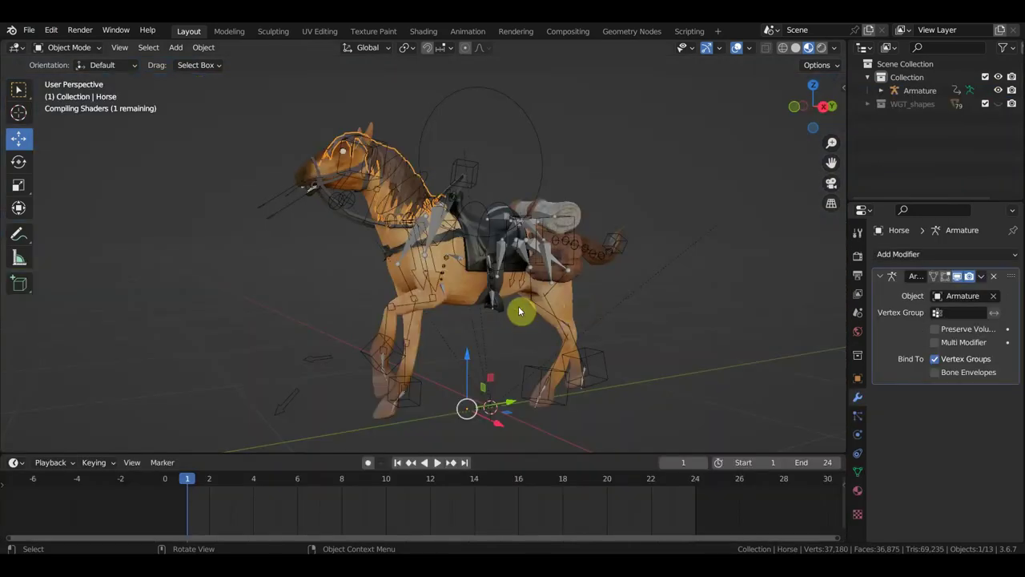
- View the horse in Right Orthographic, deselect everything, and orbit to front and rear three-quarter views
{"action": "key", "text": "KP_3"}
{"action": "scroll", "coordinate": [554, 308], "scroll_direction": "up", "scroll_amount": 1}
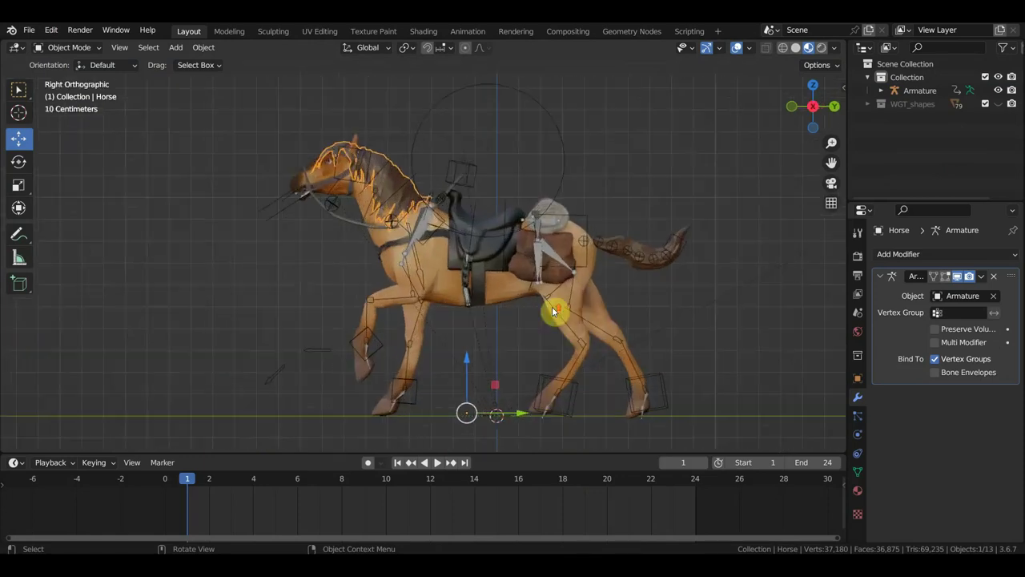
{"action": "scroll", "coordinate": [554, 306], "scroll_direction": "up", "scroll_amount": 1}
{"action": "left_click", "coordinate": [695, 169]}
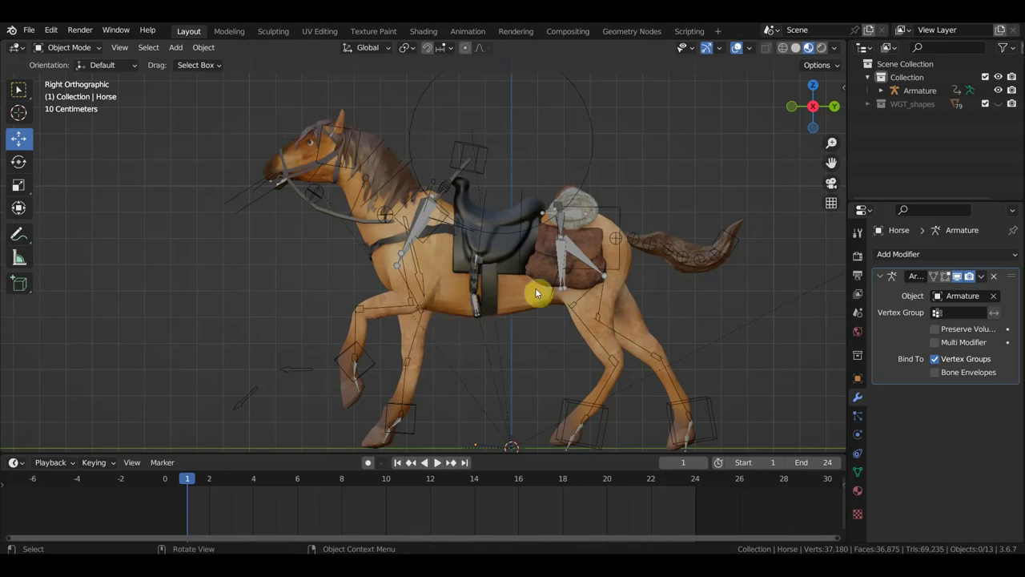
{"action": "mouse_move", "coordinate": [535, 292]}
{"action": "middle_mouse_down"}
{"action": "mouse_move", "coordinate": [690, 300]}
{"action": "mouse_move", "coordinate": [657, 291]}
{"action": "middle_mouse_up"}
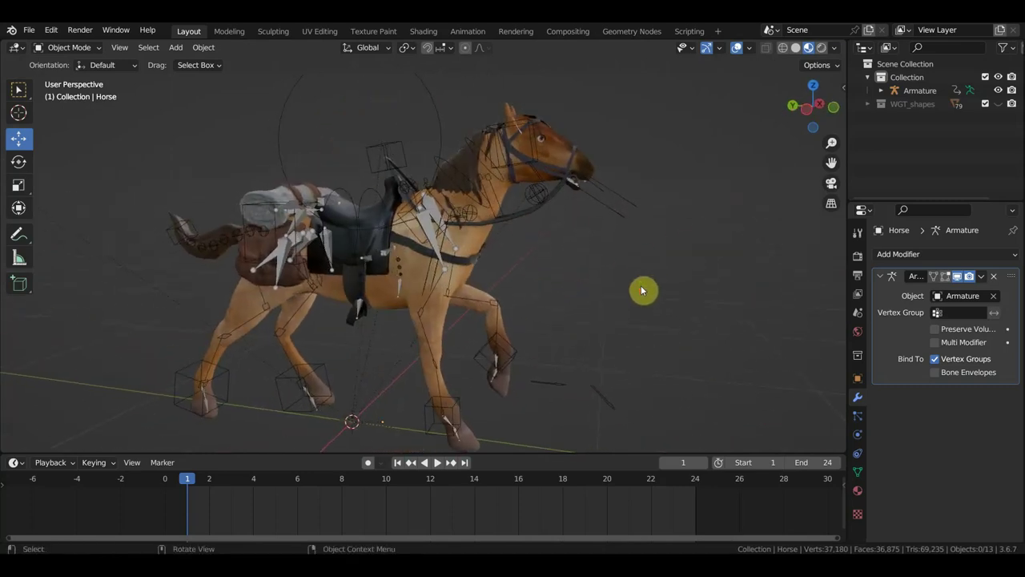
{"action": "scroll", "coordinate": [640, 290], "scroll_direction": "up", "scroll_amount": 5}
{"action": "mouse_move", "coordinate": [595, 290]}
{"action": "middle_mouse_down"}
{"action": "mouse_move", "coordinate": [381, 293]}
{"action": "mouse_move", "coordinate": [421, 293]}
{"action": "mouse_move", "coordinate": [392, 283]}
{"action": "middle_mouse_up"}
{"action": "scroll", "coordinate": [392, 292], "scroll_direction": "down", "scroll_amount": 4}
{"action": "scroll", "coordinate": [390, 282], "scroll_direction": "down", "scroll_amount": 3}
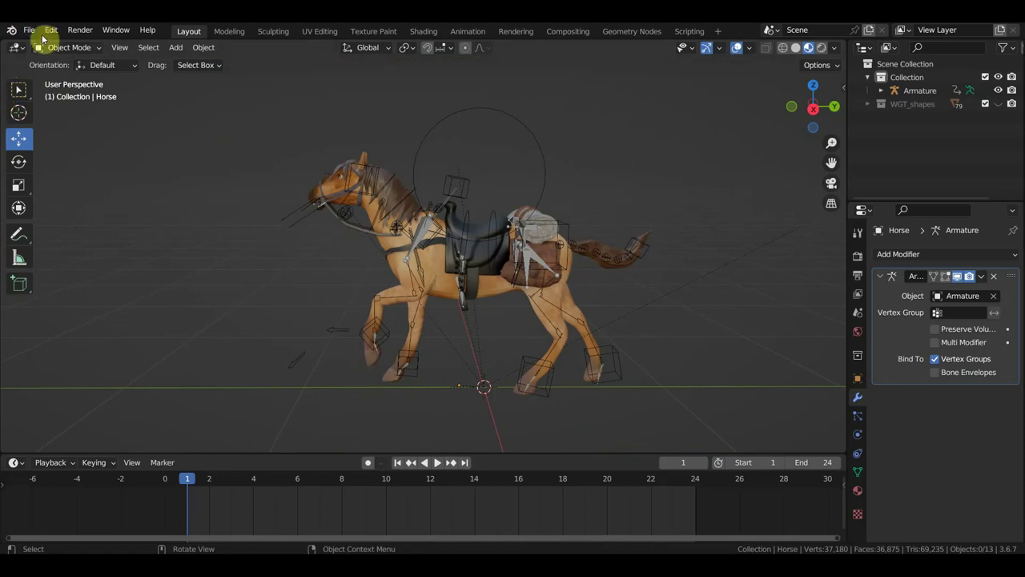
- Play the gallop animation and stop it at frame 22
{"action": "left_click", "coordinate": [437, 462]}
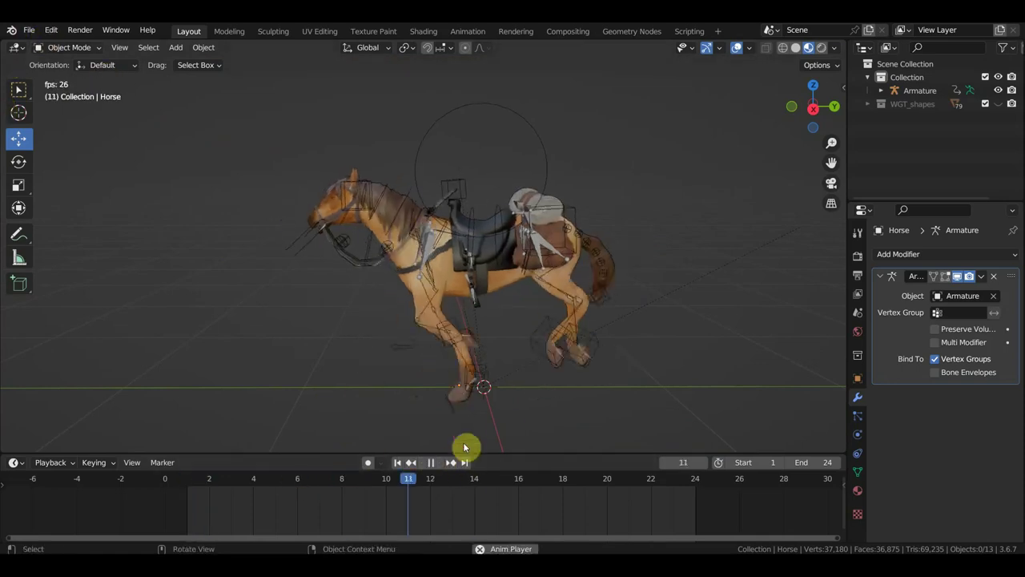
{"action": "middle_click_drag", "start_coordinate": [513, 423], "coordinate": [564, 406]}
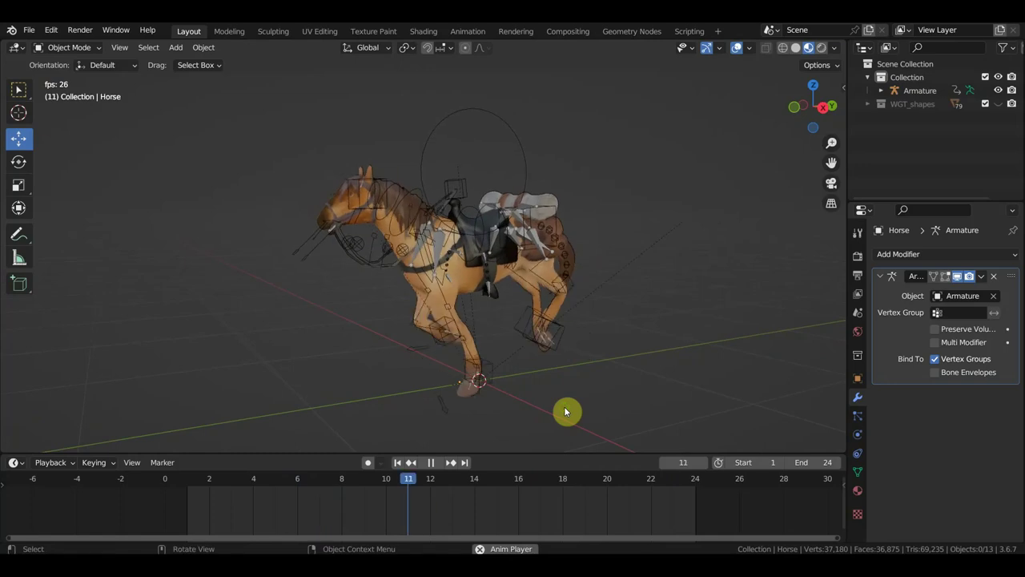
{"action": "left_click", "coordinate": [431, 462]}
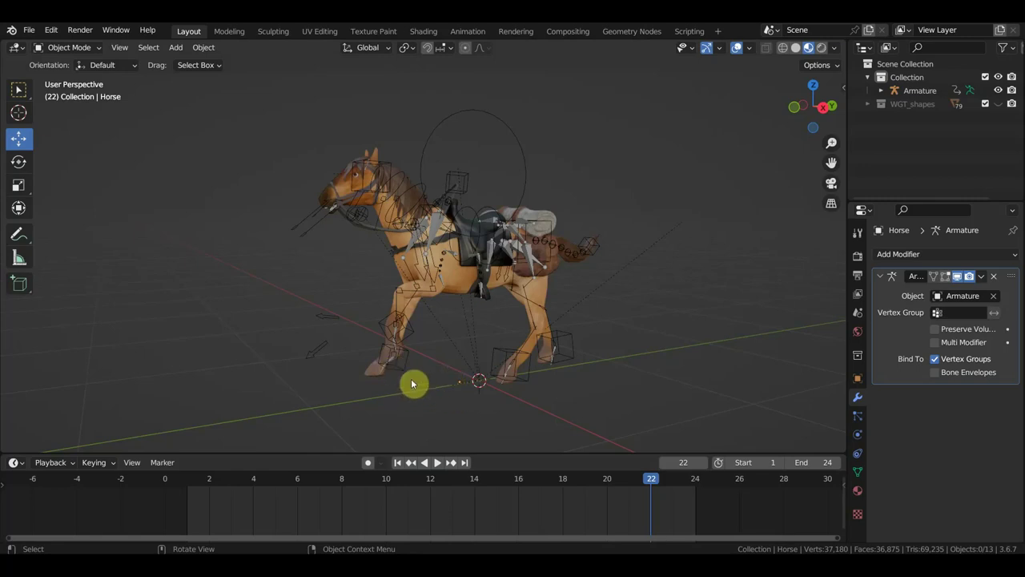
- Load 'солдат конфидерат ригг.blend' from Open Recent, choosing Don't Save for the horse scene
{"action": "left_click", "coordinate": [28, 30]}
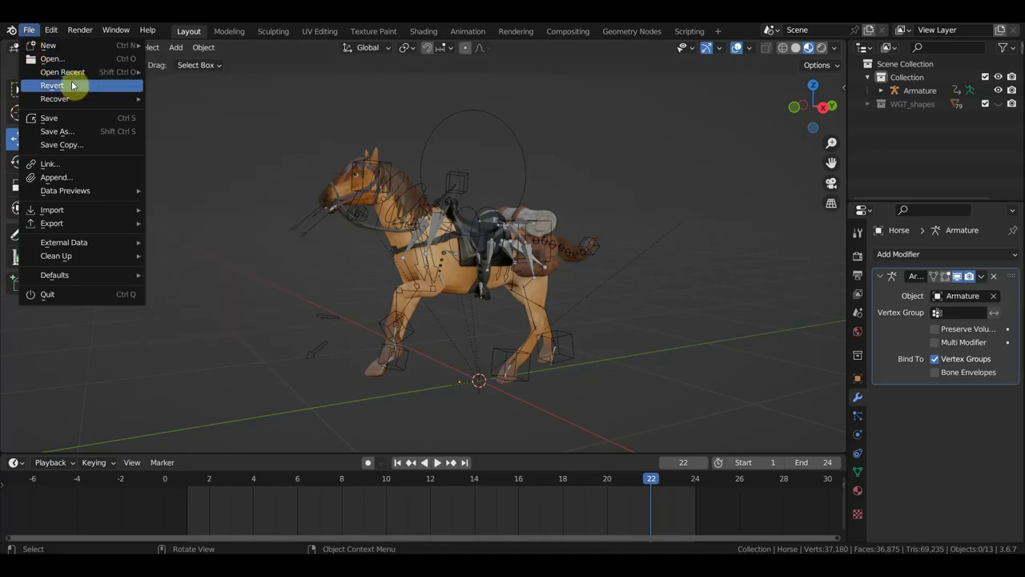
{"action": "mouse_move", "coordinate": [63, 72]}
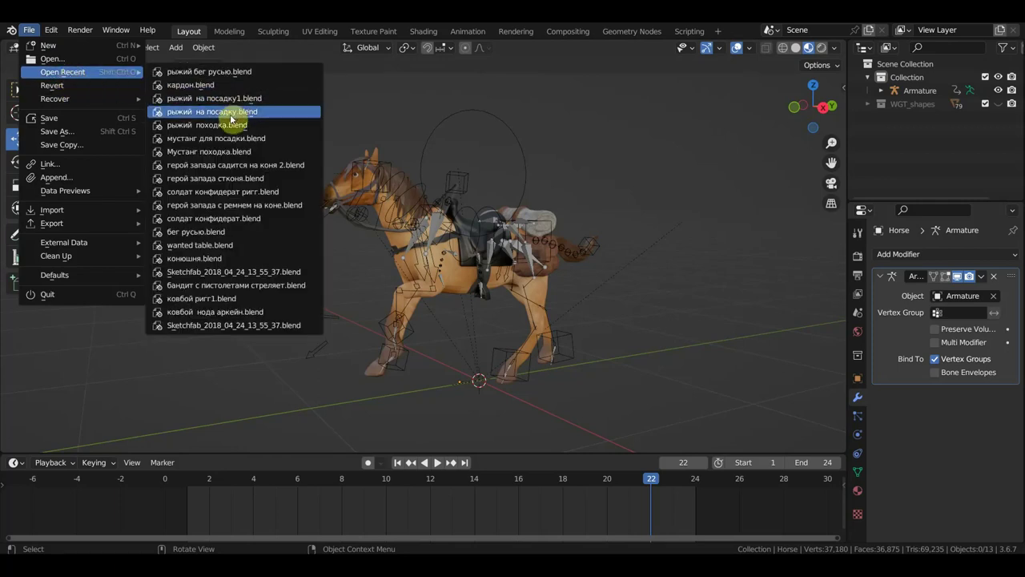
{"action": "left_click", "coordinate": [233, 197]}
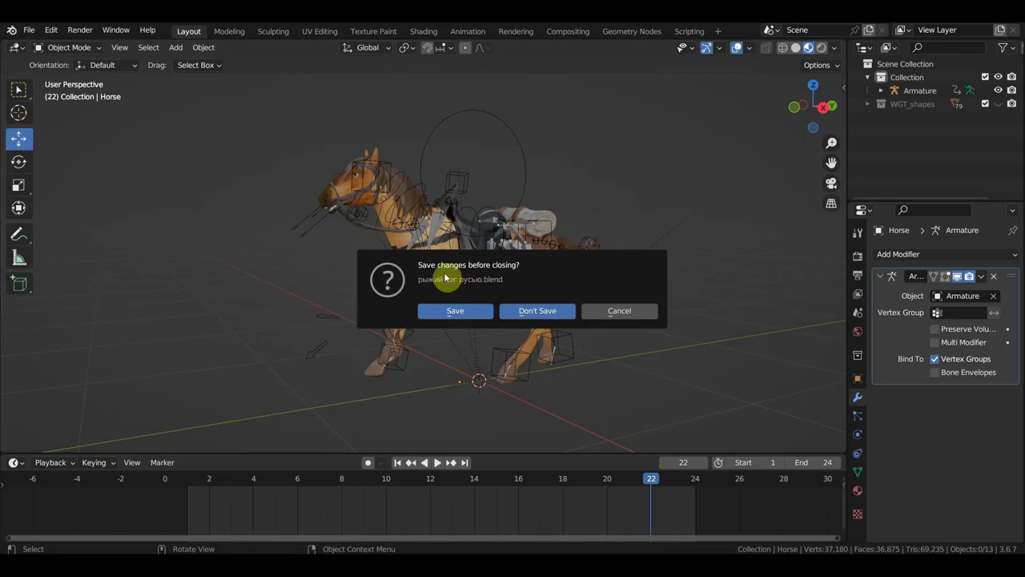
{"action": "key", "text": "d"}
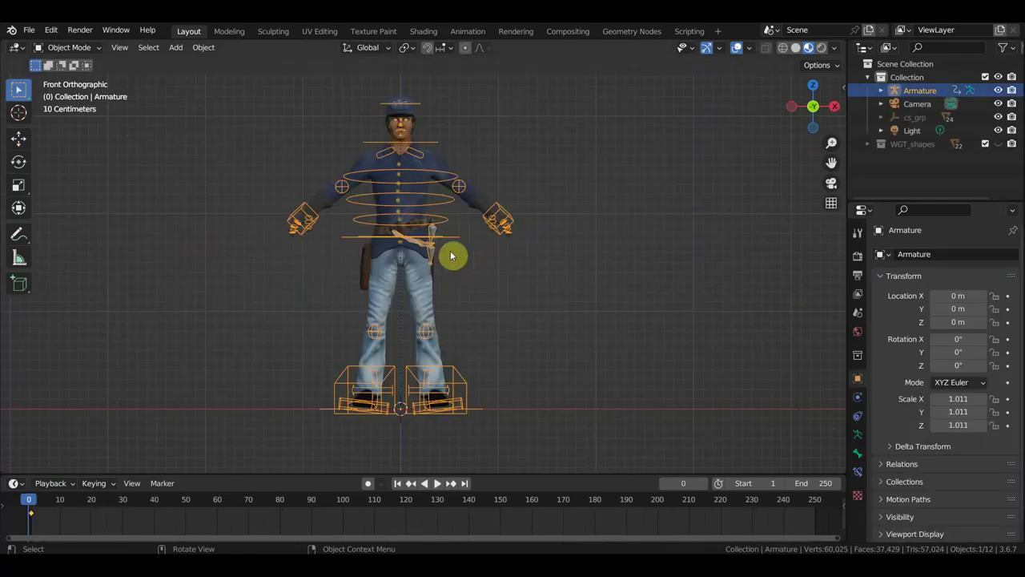
- Select all soldier bones in Pose Mode, delete their timeline keyframes, and switch back to Object Mode
{"action": "left_click", "coordinate": [76, 47]}
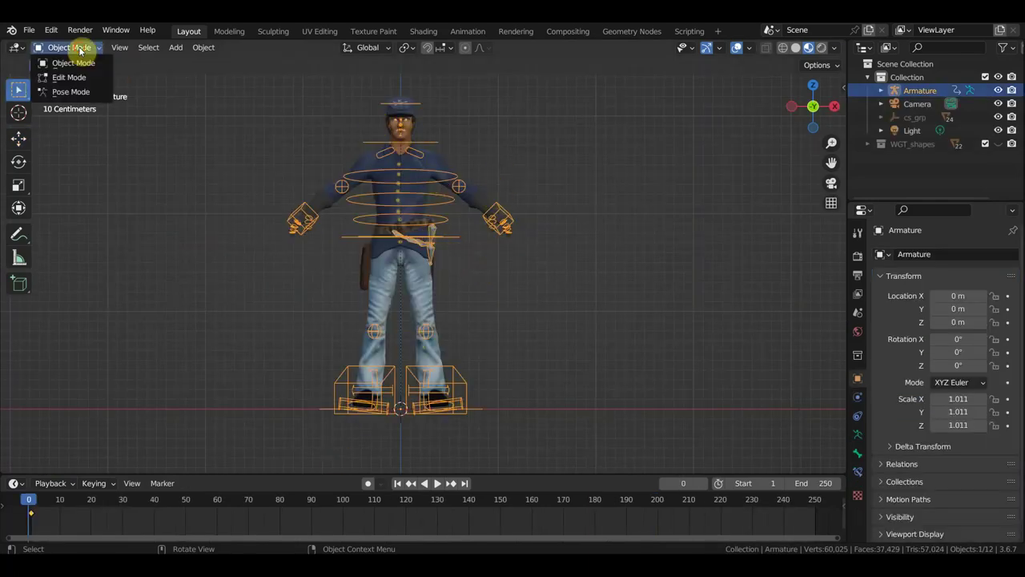
{"action": "left_click", "coordinate": [71, 94]}
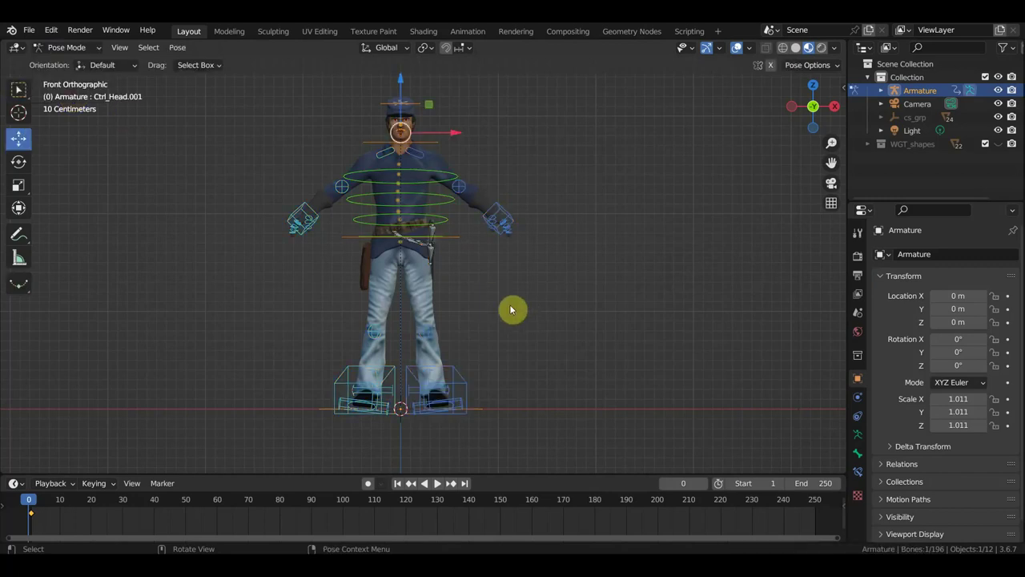
{"action": "key", "text": "a"}
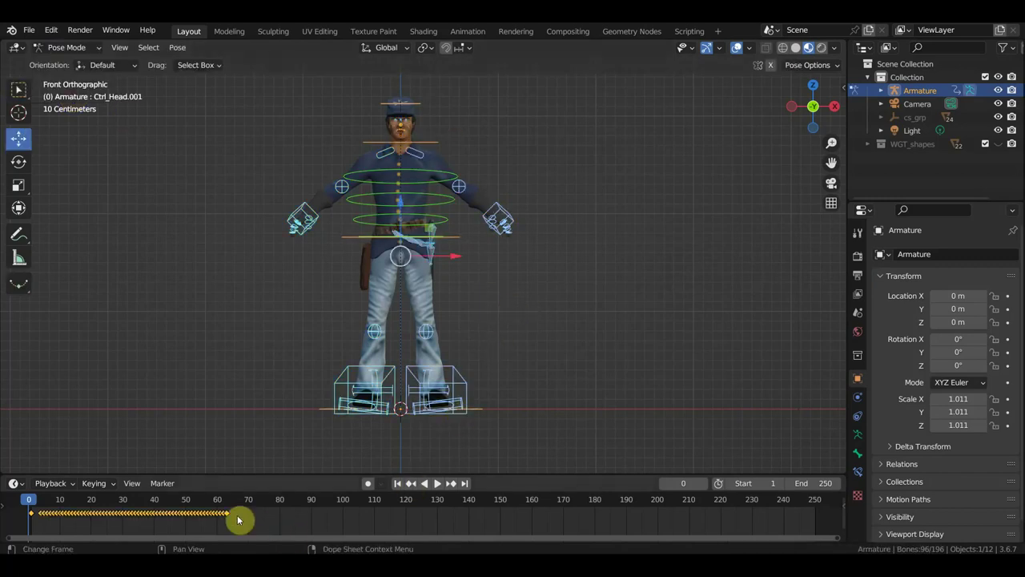
{"action": "left_click_drag", "start_coordinate": [35, 506], "coordinate": [174, 525]}
{"action": "middle_click_drag", "start_coordinate": [333, 418], "coordinate": [419, 394], "text": "shift"}
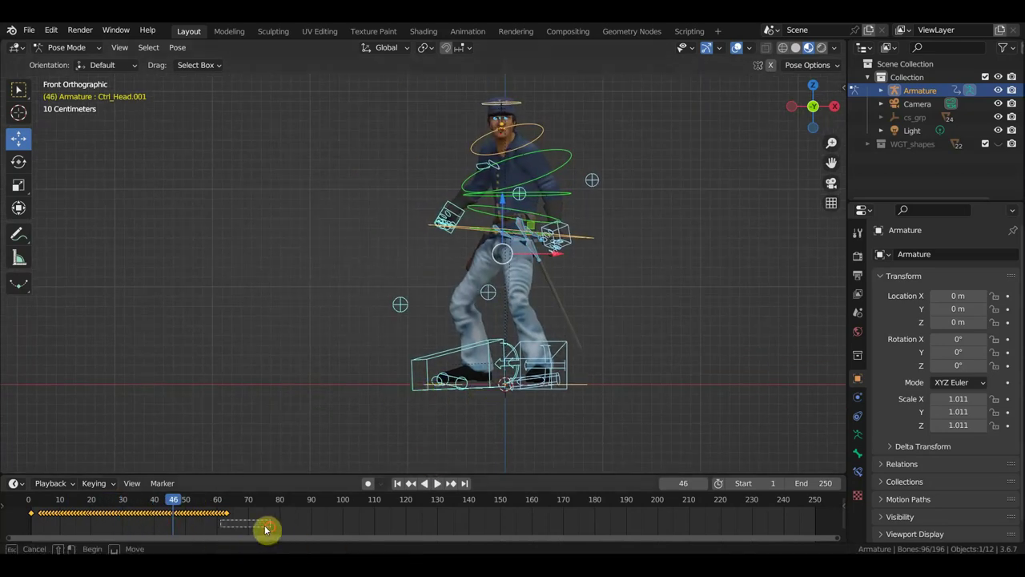
{"action": "left_click_drag", "start_coordinate": [269, 527], "coordinate": [37, 509]}
{"action": "key", "text": "Delete"}
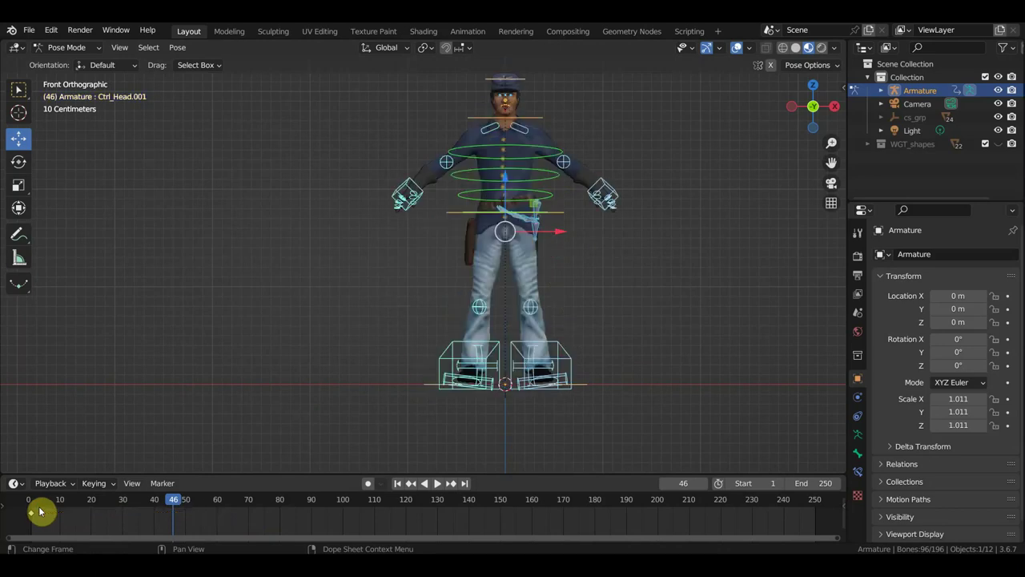
{"action": "left_click", "coordinate": [51, 49]}
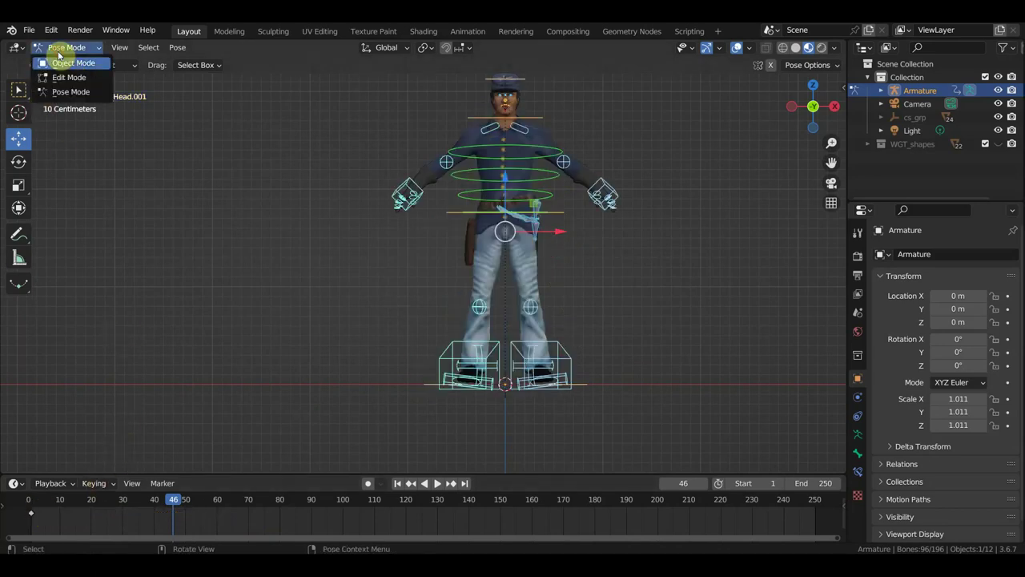
{"action": "left_click", "coordinate": [61, 60]}
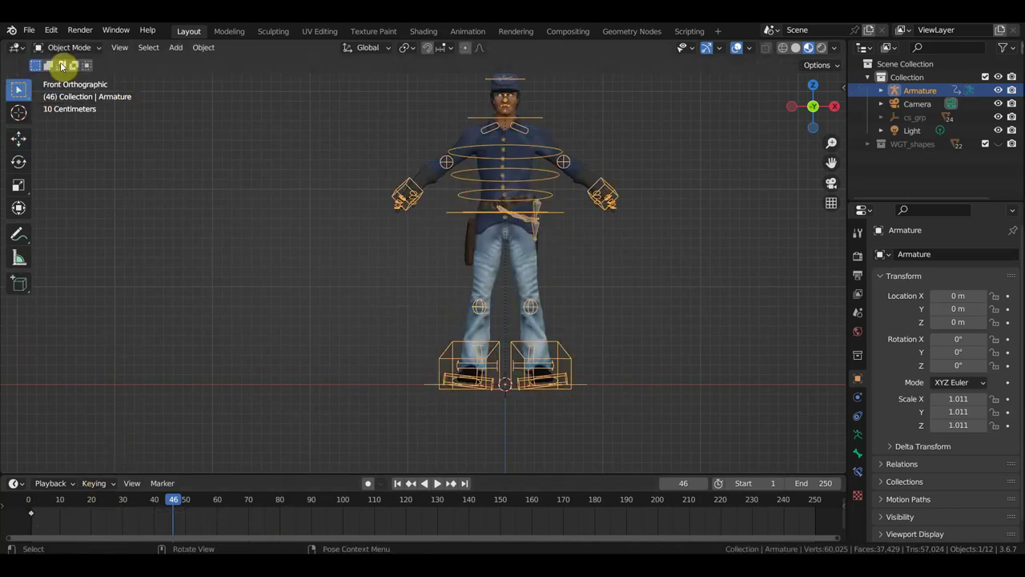
- Browse the Desktop folder in the File > Link browser without linking anything
{"action": "left_click", "coordinate": [30, 32]}
{"action": "left_click", "coordinate": [53, 163]}
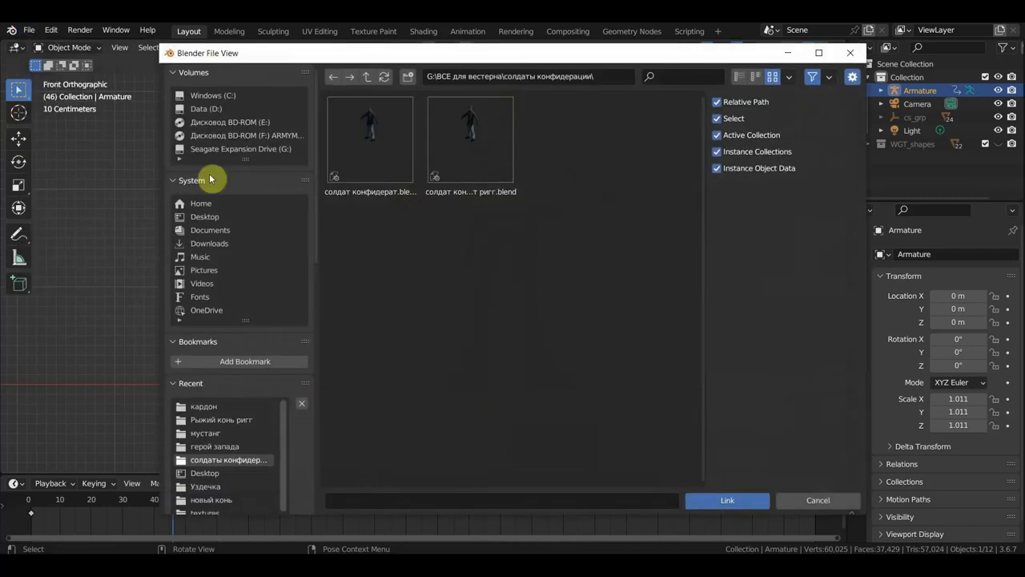
{"action": "left_click", "coordinate": [225, 216]}
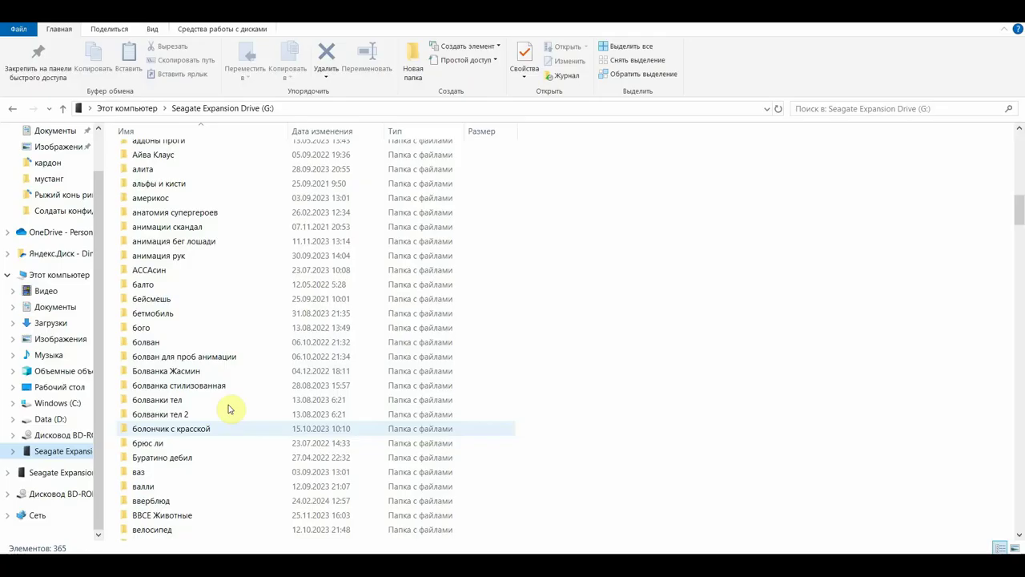
{"action": "scroll", "coordinate": [216, 425], "scroll_direction": "down", "scroll_amount": 4}
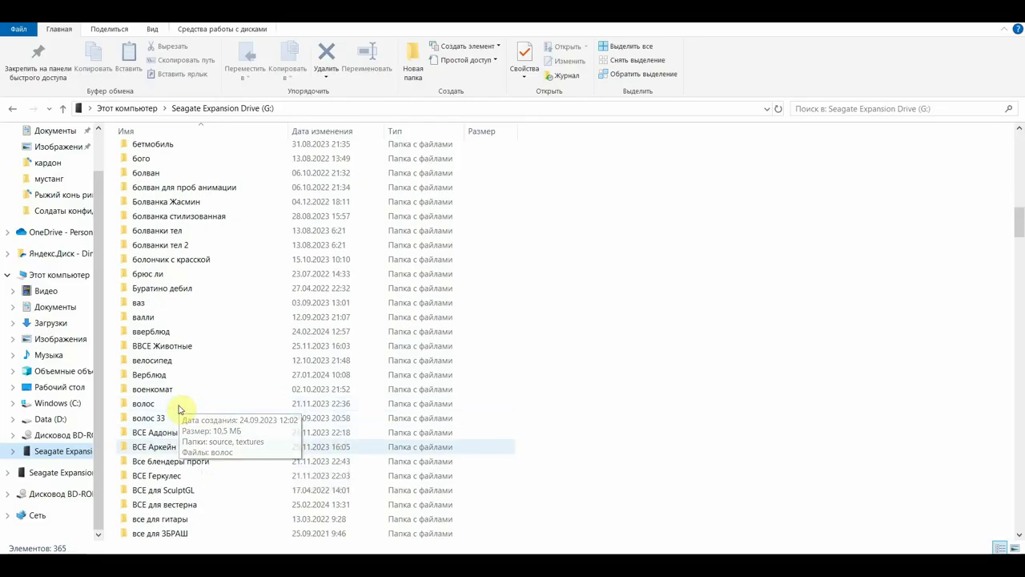
- In File Explorer, navigate to G:\ВСЕ для вестерна\новый конь
{"action": "scroll", "coordinate": [181, 410], "scroll_direction": "down", "scroll_amount": 3}
{"action": "double_click", "coordinate": [181, 375]}
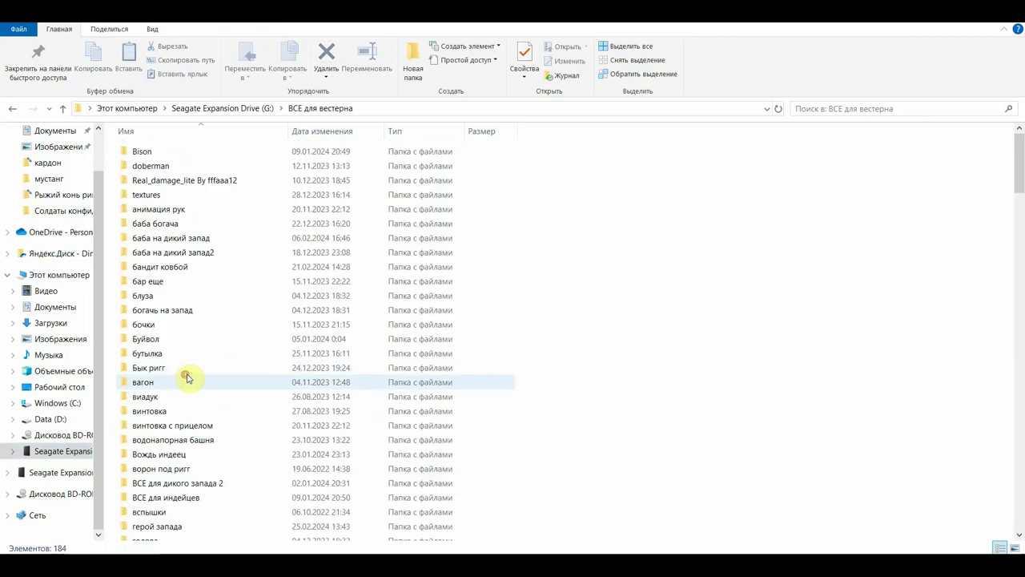
{"action": "scroll", "coordinate": [183, 382], "scroll_direction": "down", "scroll_amount": 2}
{"action": "scroll", "coordinate": [192, 384], "scroll_direction": "down", "scroll_amount": 4}
{"action": "scroll", "coordinate": [197, 389], "scroll_direction": "down", "scroll_amount": 4}
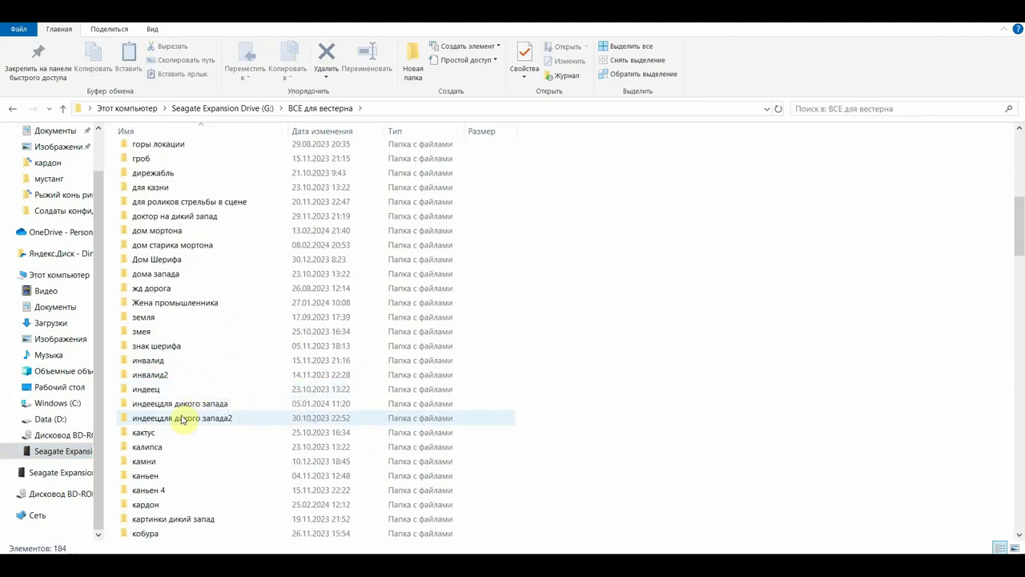
{"action": "scroll", "coordinate": [168, 389], "scroll_direction": "down", "scroll_amount": 3}
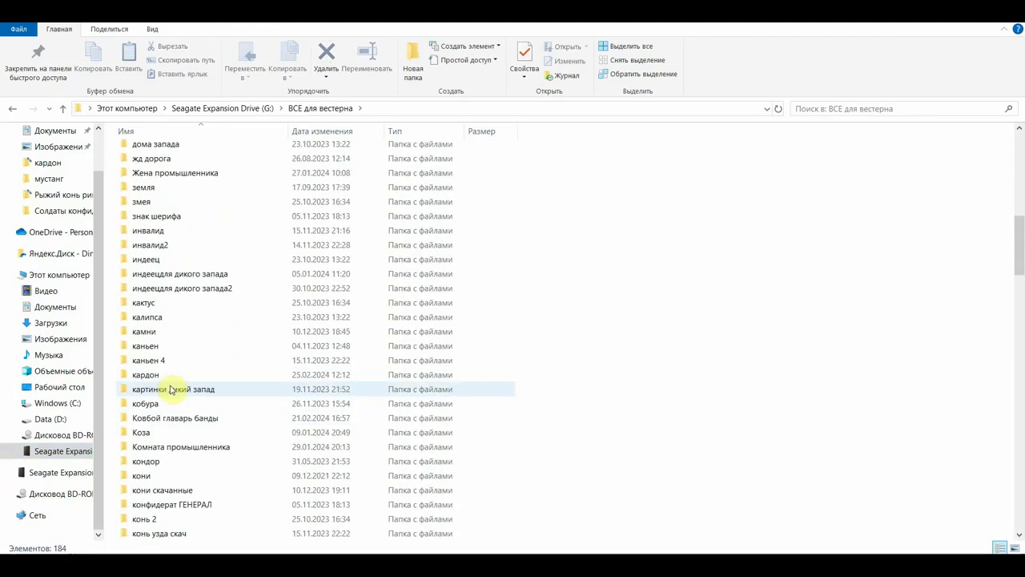
{"action": "scroll", "coordinate": [172, 390], "scroll_direction": "down", "scroll_amount": 2}
{"action": "scroll", "coordinate": [160, 446], "scroll_direction": "down", "scroll_amount": 4}
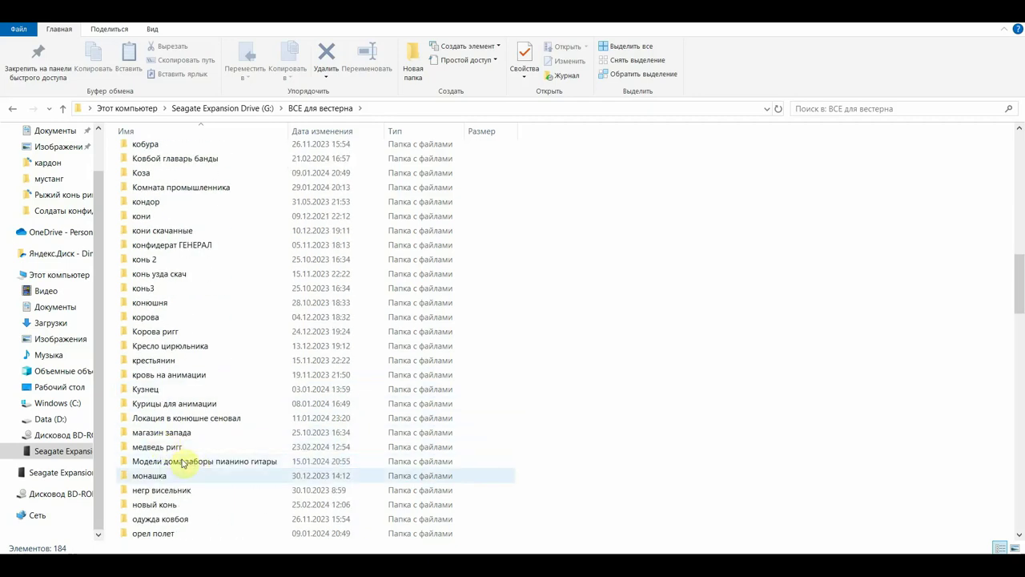
{"action": "double_click", "coordinate": [161, 504]}
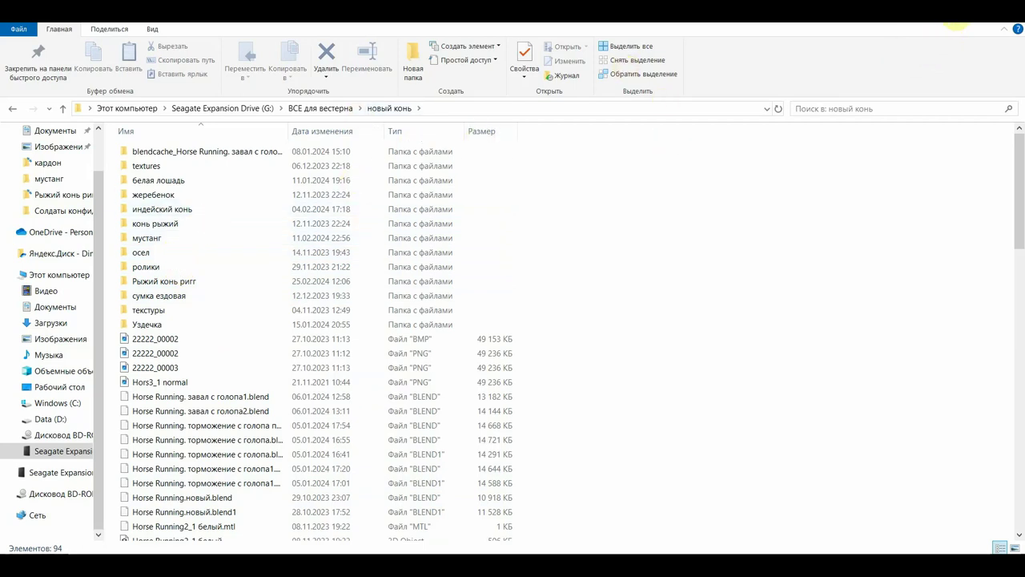
- Paste the 22 Desktop items into новый конь, replacing the 18 same-named files
{"action": "right_click", "coordinate": [602, 291]}
{"action": "mouse_move", "coordinate": [640, 453]}
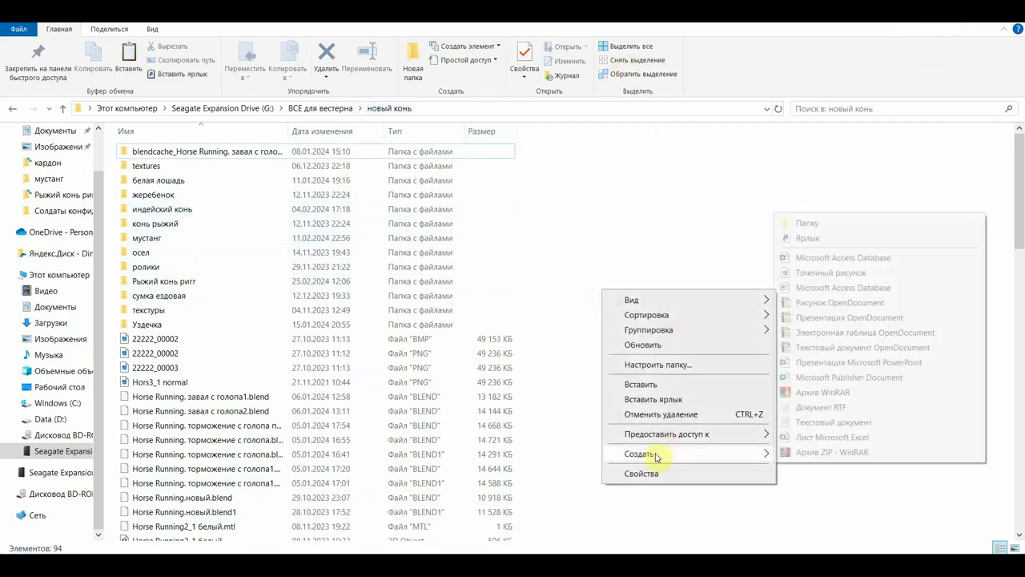
{"action": "right_click", "coordinate": [645, 239]}
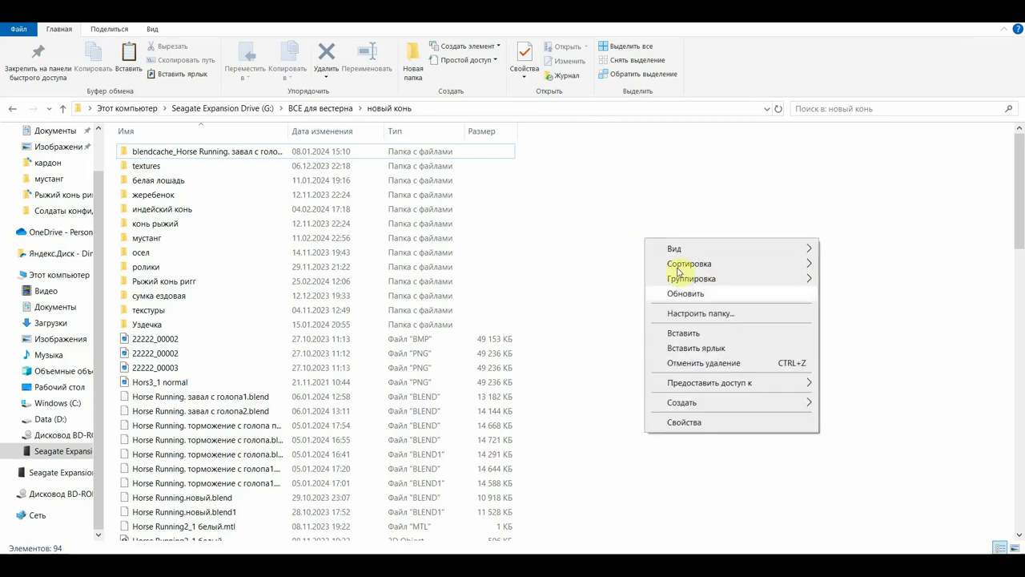
{"action": "left_click", "coordinate": [689, 333]}
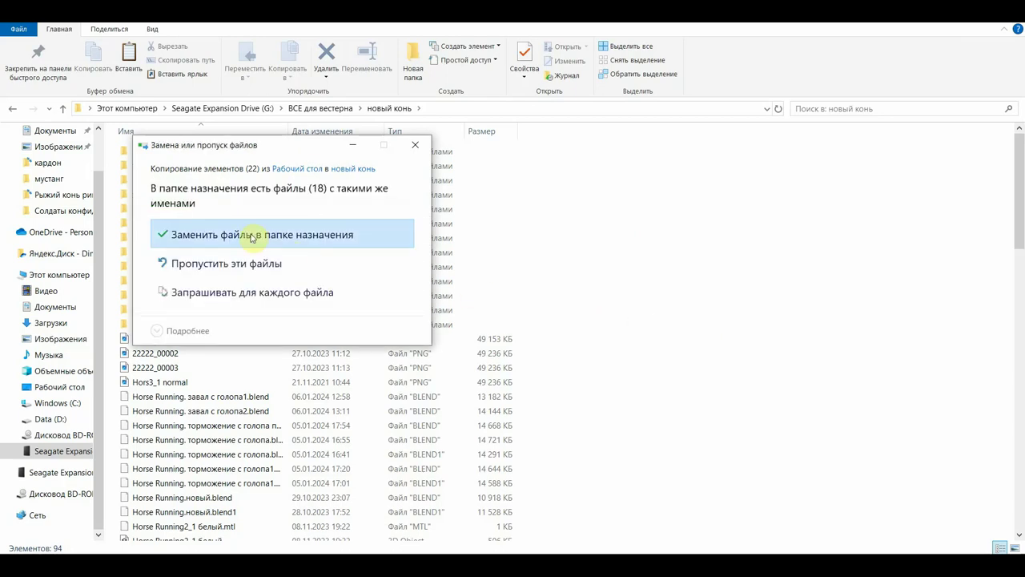
{"action": "left_click", "coordinate": [251, 235]}
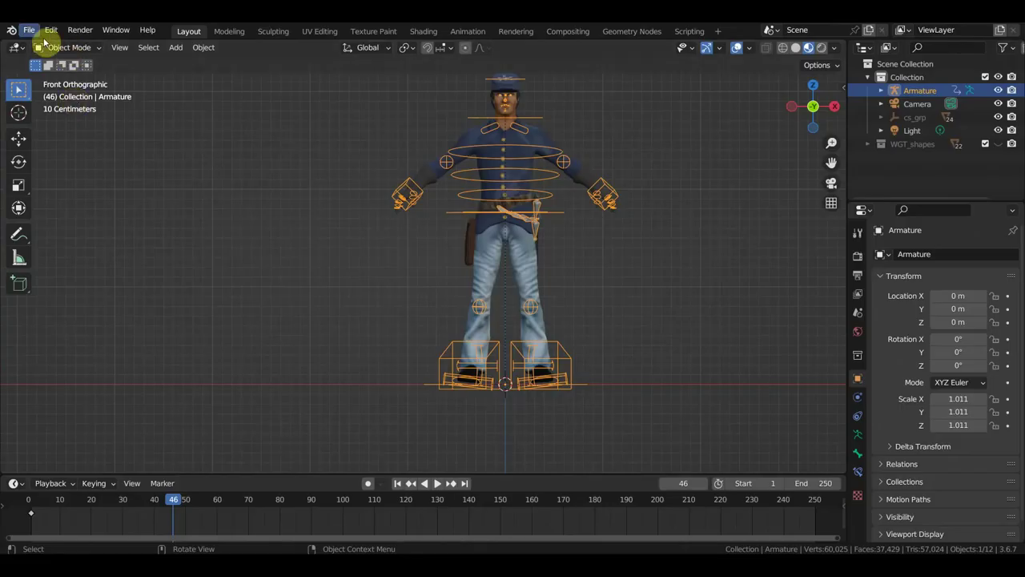
{"action": "left_click", "coordinate": [30, 31]}
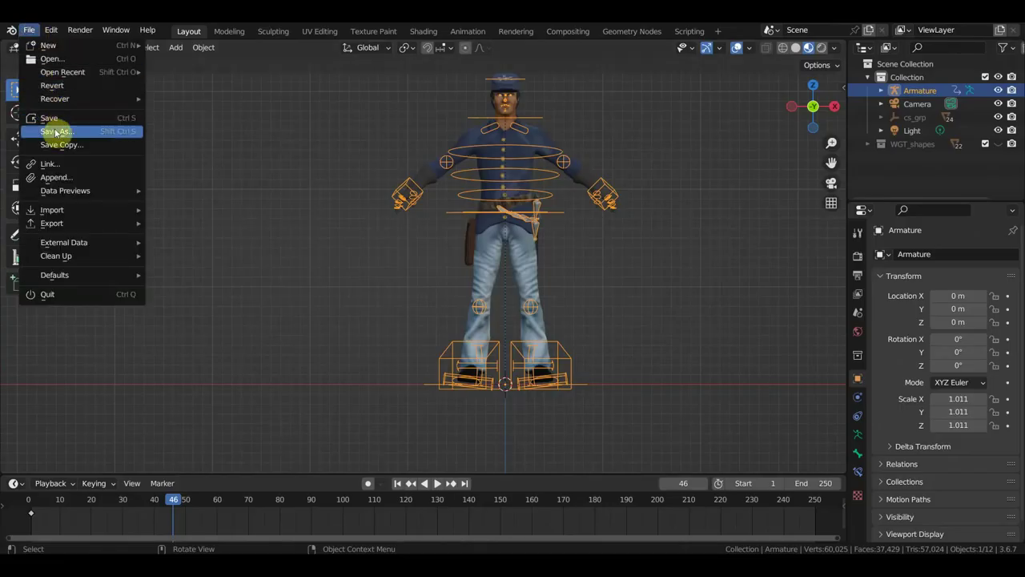
- In the Link browser, go to drive G in detailed list view and open ВСЕ для вестерна
{"action": "left_click", "coordinate": [56, 164]}
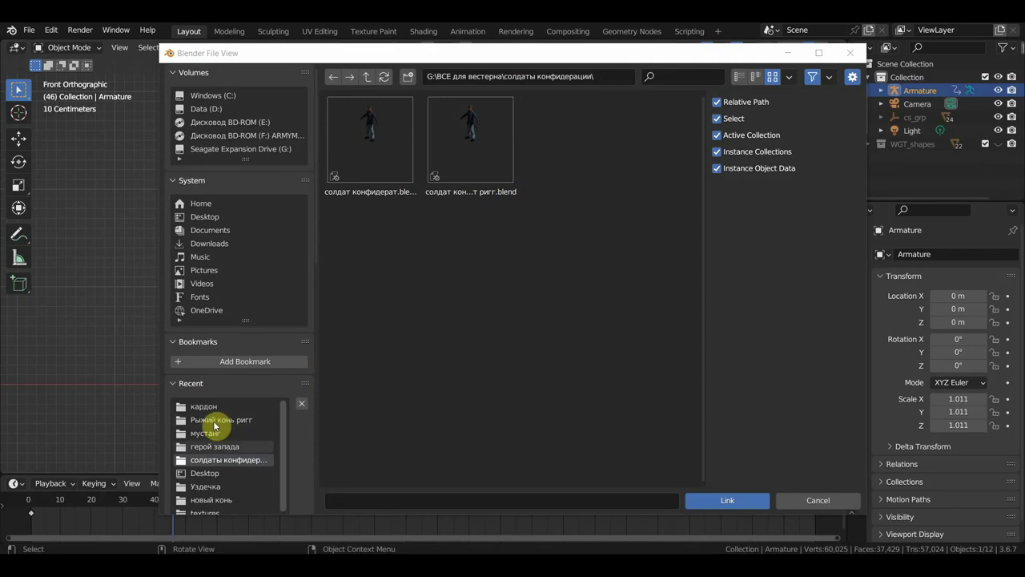
{"action": "left_click", "coordinate": [237, 151]}
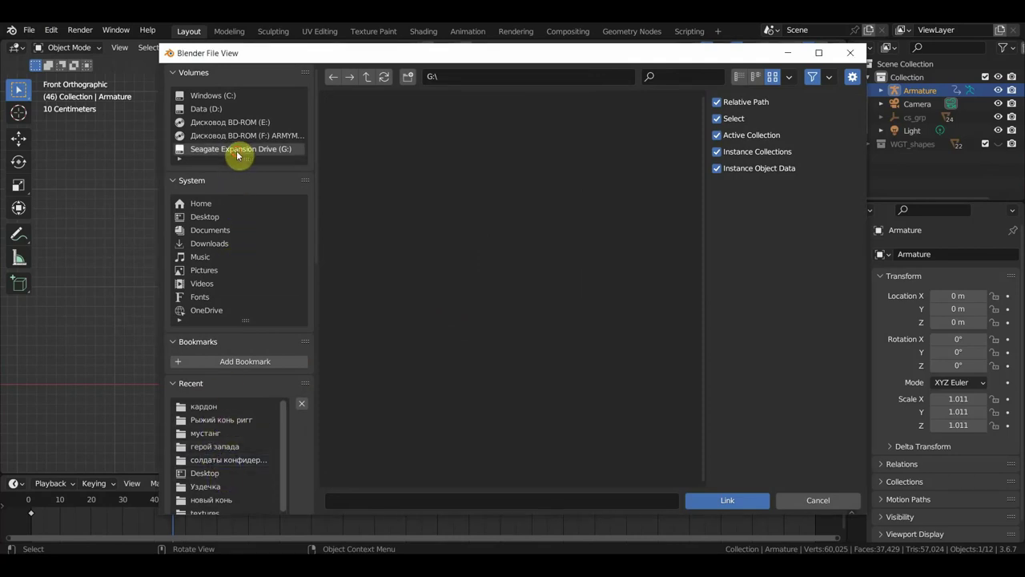
{"action": "left_click", "coordinate": [738, 77]}
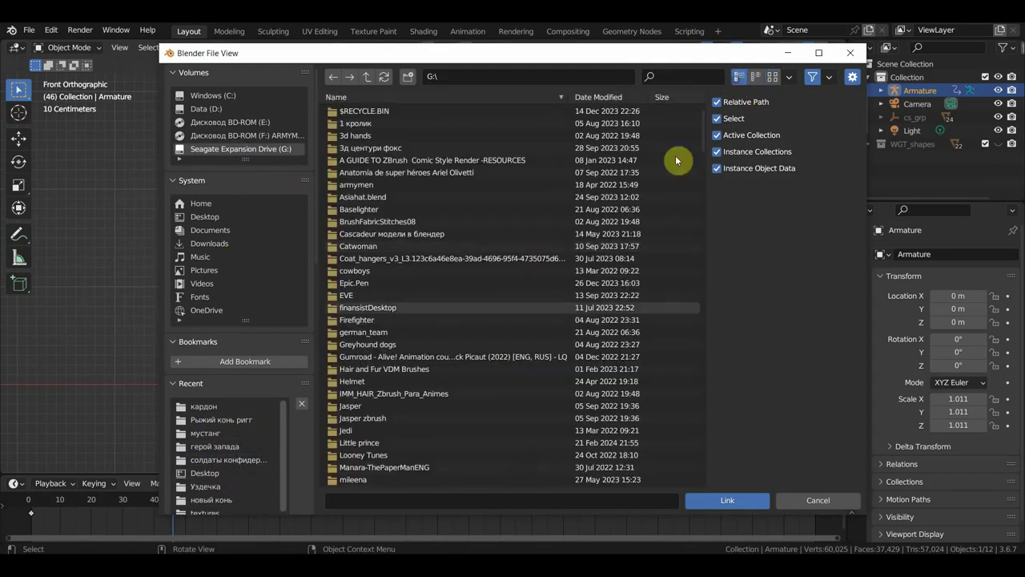
{"action": "scroll", "coordinate": [504, 337], "scroll_direction": "down", "scroll_amount": 5}
{"action": "scroll", "coordinate": [481, 338], "scroll_direction": "down", "scroll_amount": 5}
{"action": "scroll", "coordinate": [469, 373], "scroll_direction": "down", "scroll_amount": 5}
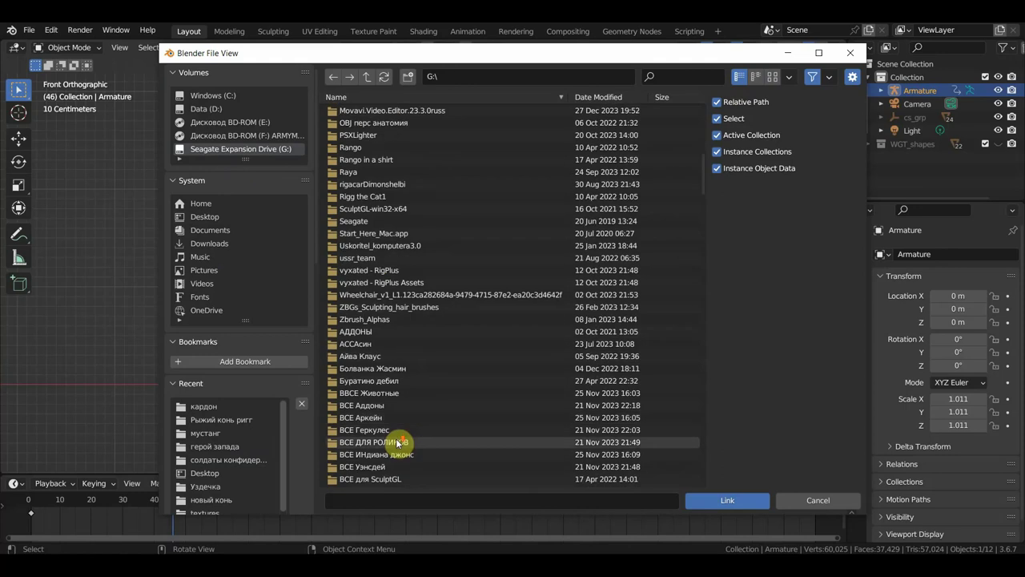
{"action": "scroll", "coordinate": [398, 442], "scroll_direction": "down", "scroll_amount": 5}
{"action": "double_click", "coordinate": [391, 363]}
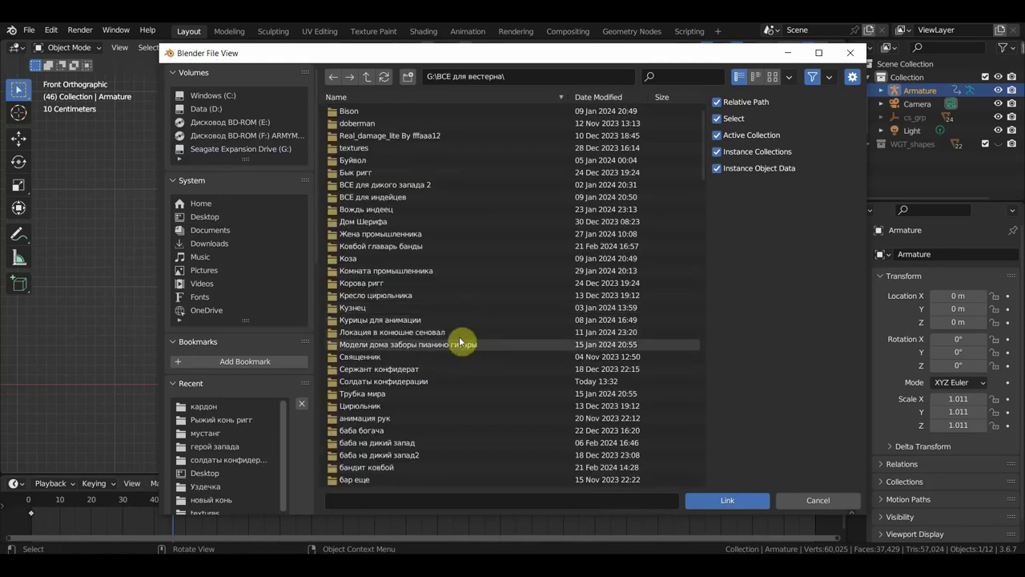
- Open новый конь > Рыжий конь ригг, then the Collection folder inside рыжий бег русью.blend
{"action": "scroll", "coordinate": [384, 366], "scroll_direction": "down", "scroll_amount": 3}
{"action": "scroll", "coordinate": [383, 374], "scroll_direction": "down", "scroll_amount": 2}
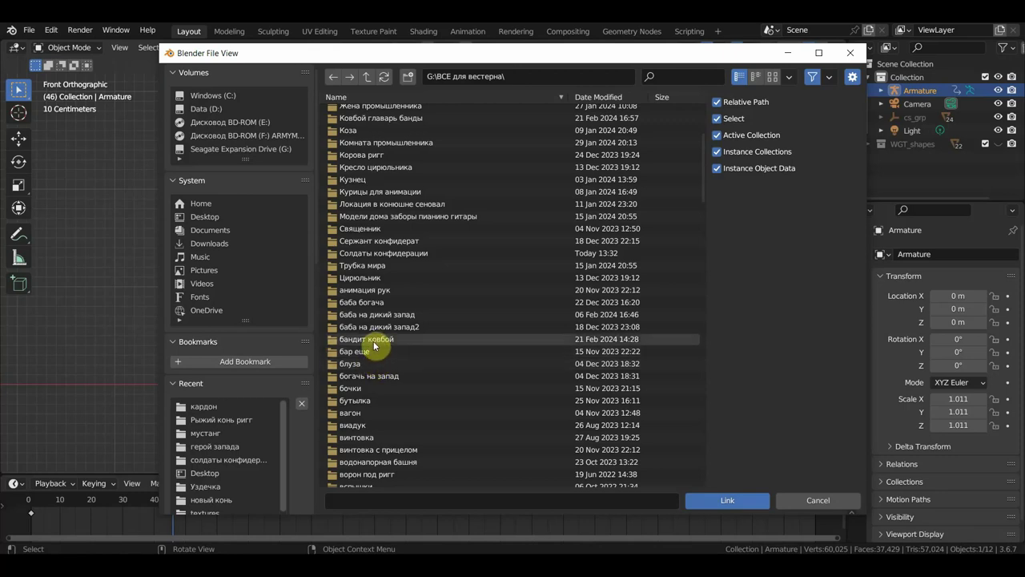
{"action": "scroll", "coordinate": [382, 334], "scroll_direction": "down", "scroll_amount": 3}
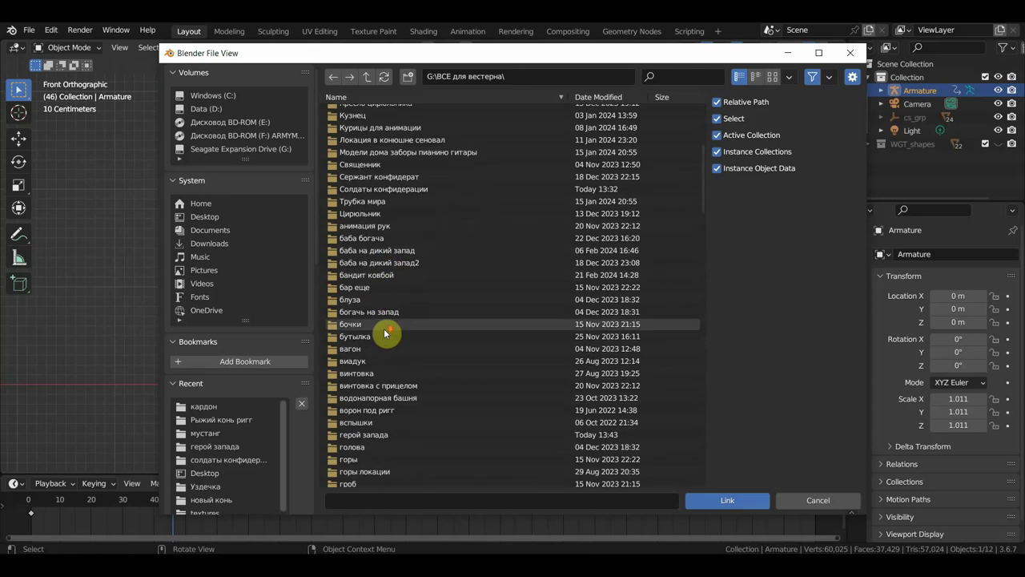
{"action": "scroll", "coordinate": [384, 328], "scroll_direction": "down", "scroll_amount": 10}
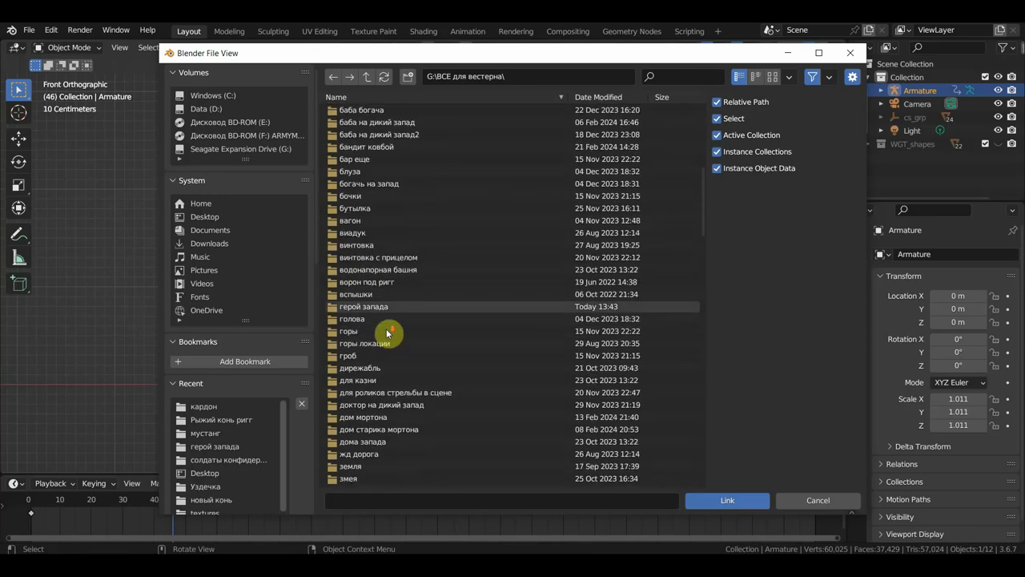
{"action": "scroll", "coordinate": [396, 404], "scroll_direction": "down", "scroll_amount": 8}
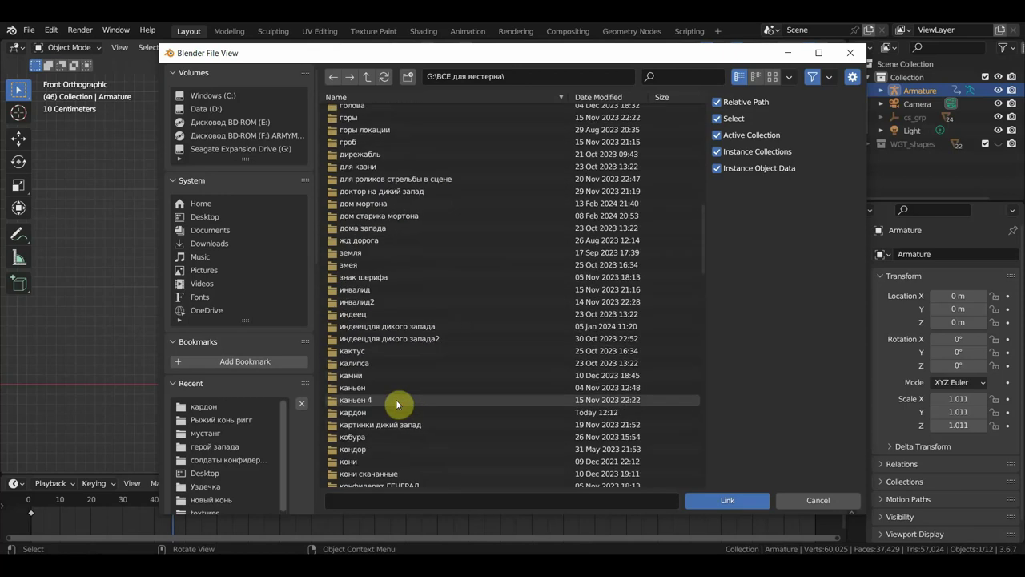
{"action": "scroll", "coordinate": [397, 398], "scroll_direction": "down", "scroll_amount": 7}
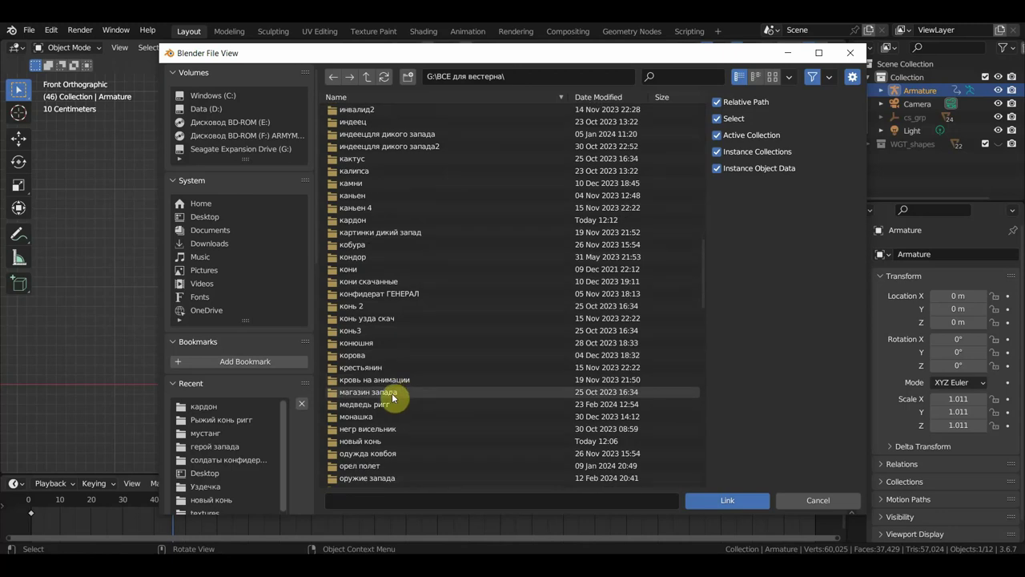
{"action": "left_click", "coordinate": [1004, 304]}
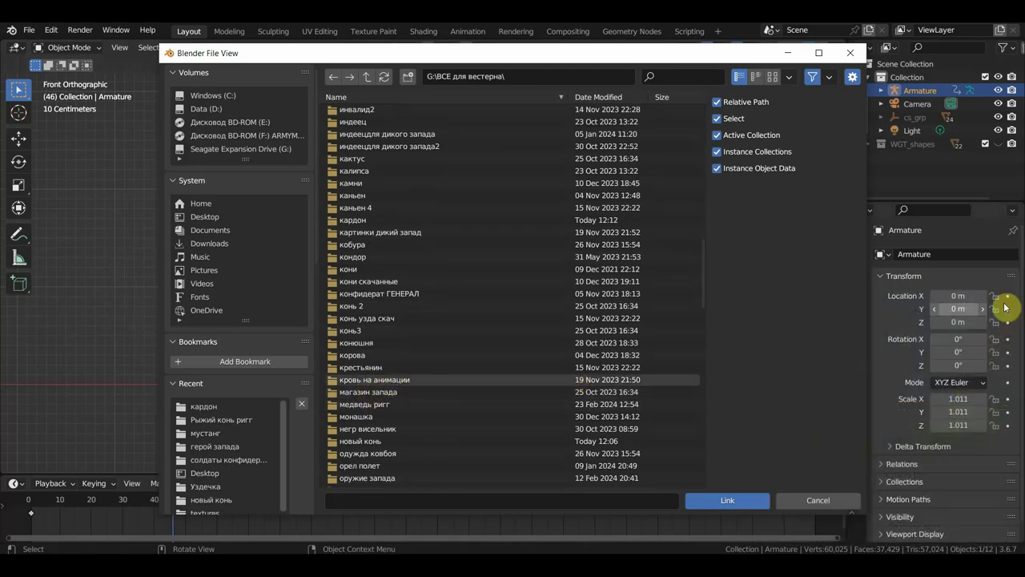
{"action": "scroll", "coordinate": [380, 401], "scroll_direction": "down", "scroll_amount": 1}
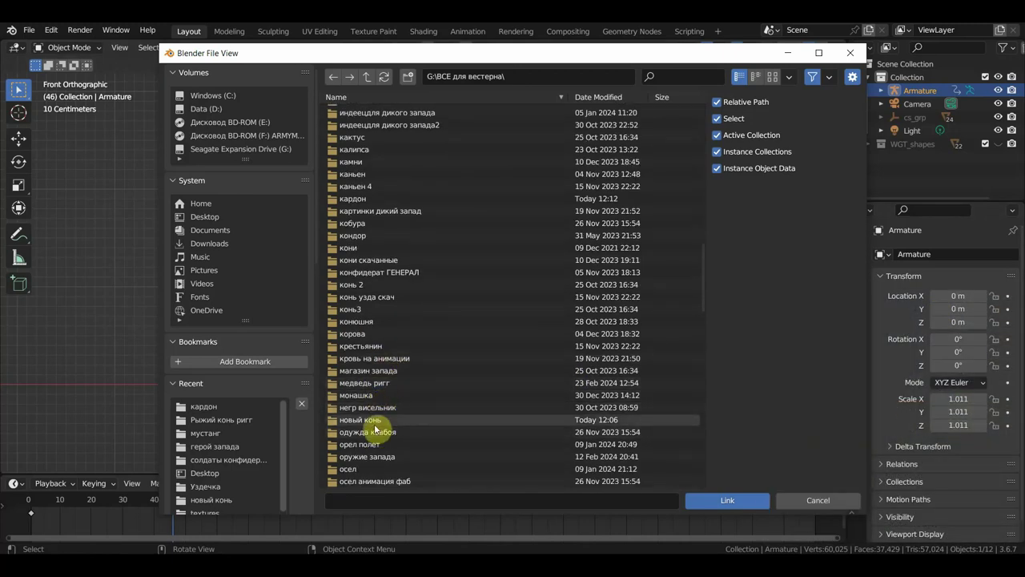
{"action": "double_click", "coordinate": [369, 420]}
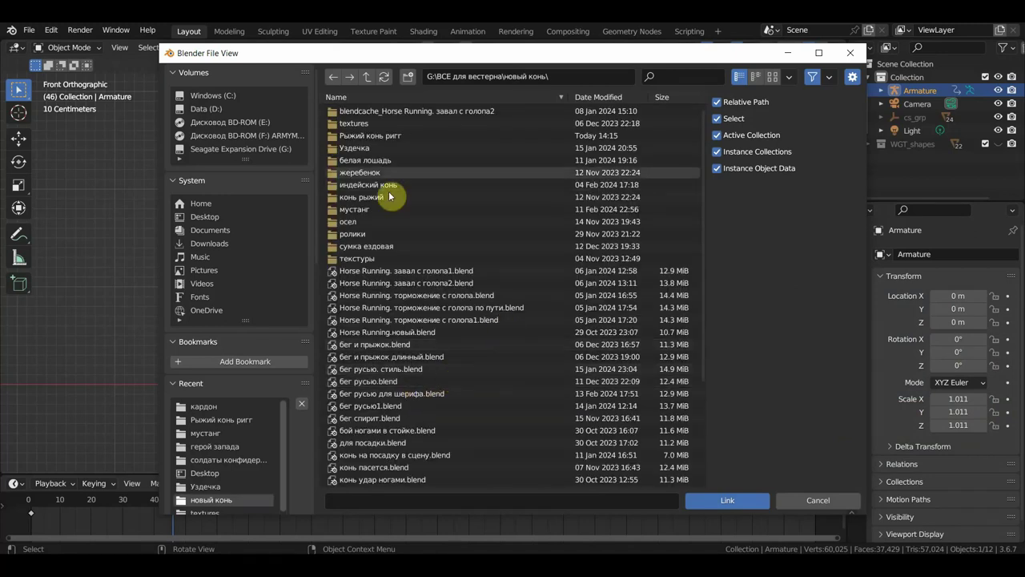
{"action": "double_click", "coordinate": [361, 136]}
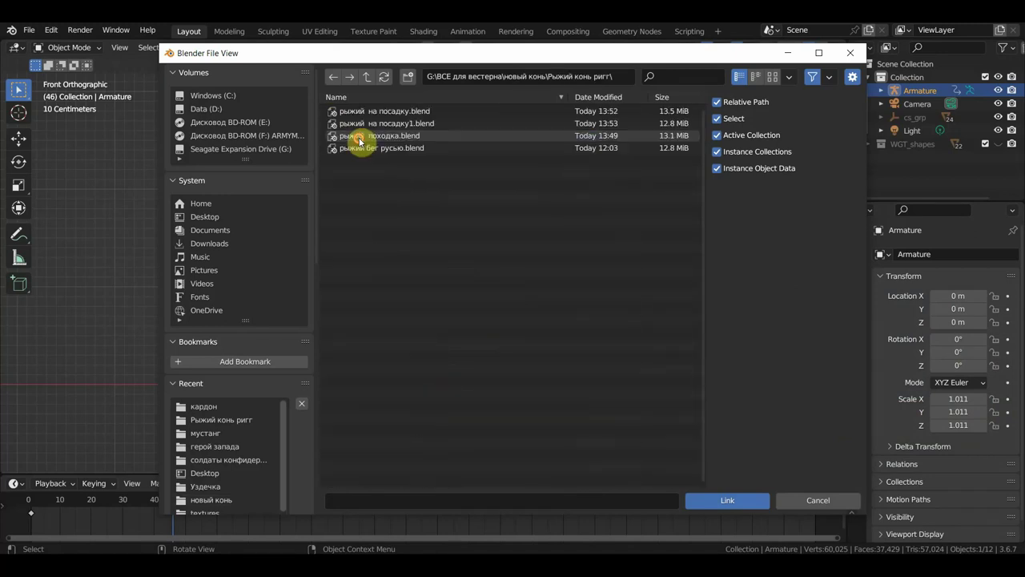
{"action": "left_click", "coordinate": [772, 77]}
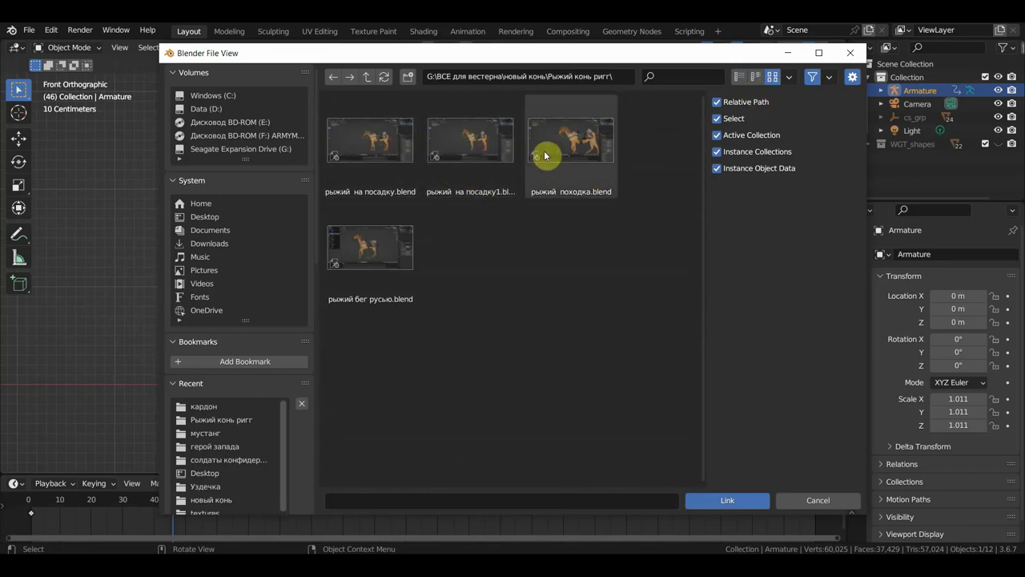
{"action": "double_click", "coordinate": [366, 256]}
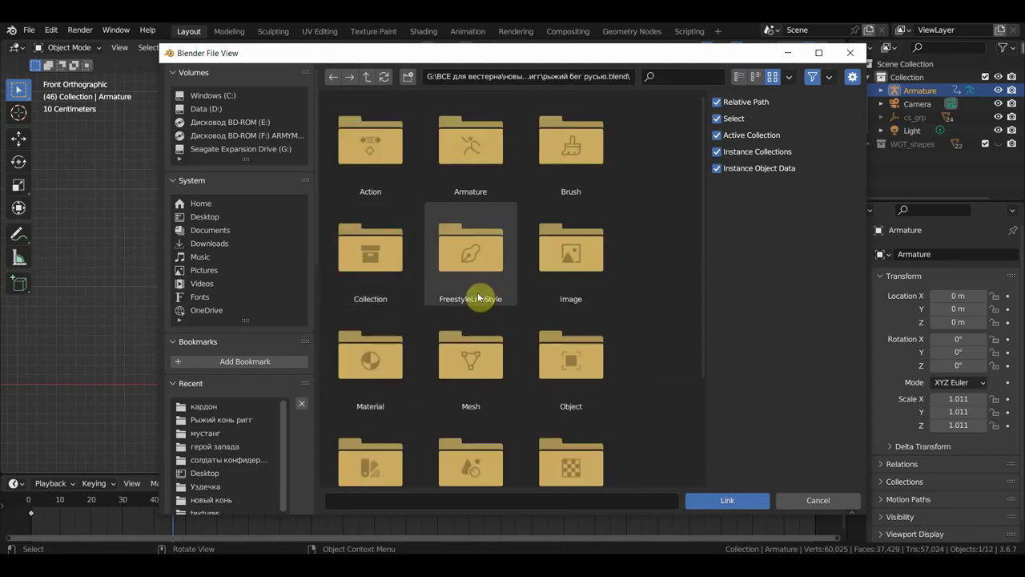
{"action": "double_click", "coordinate": [384, 273]}
- Link the horse's Collection and scale it to 2.608 in side view
{"action": "double_click", "coordinate": [377, 194]}
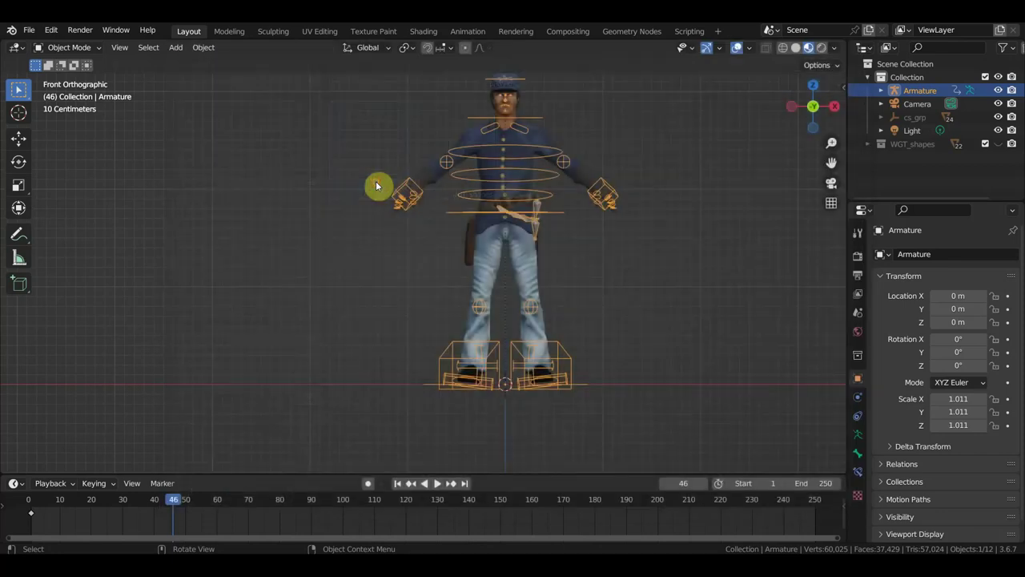
{"action": "key", "text": "KP_3"}
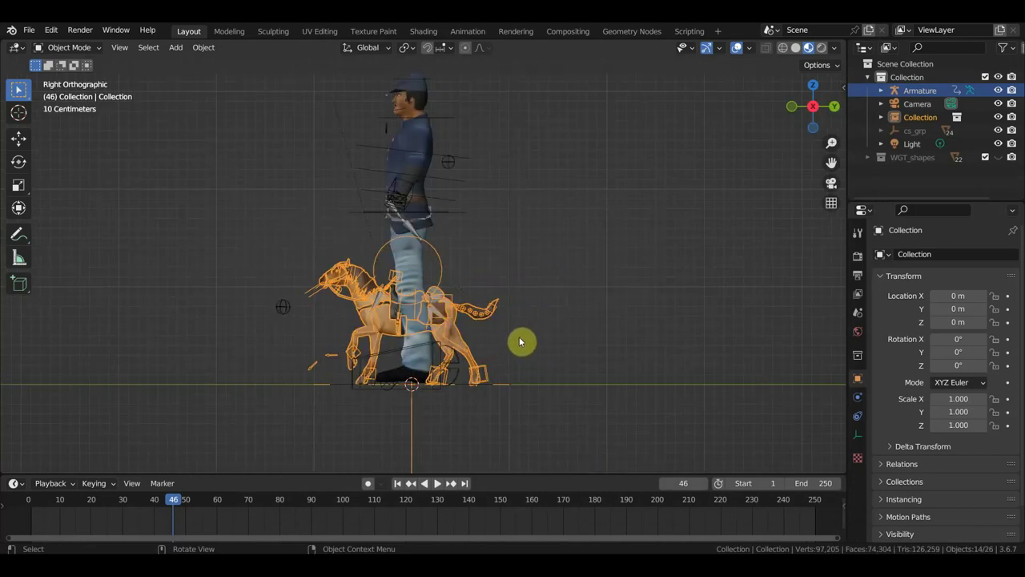
{"action": "key", "text": "s"}
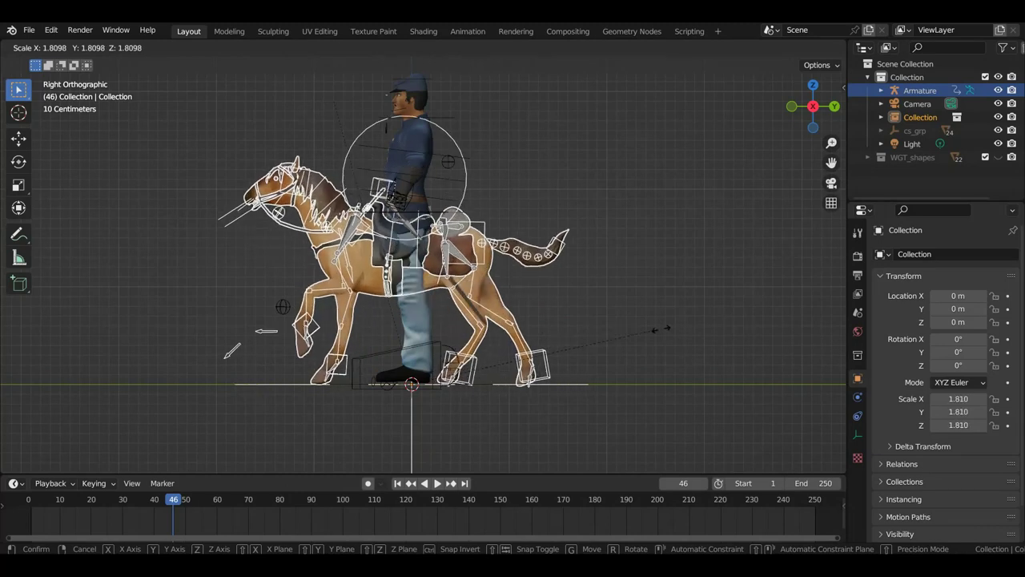
{"action": "left_click", "coordinate": [769, 329]}
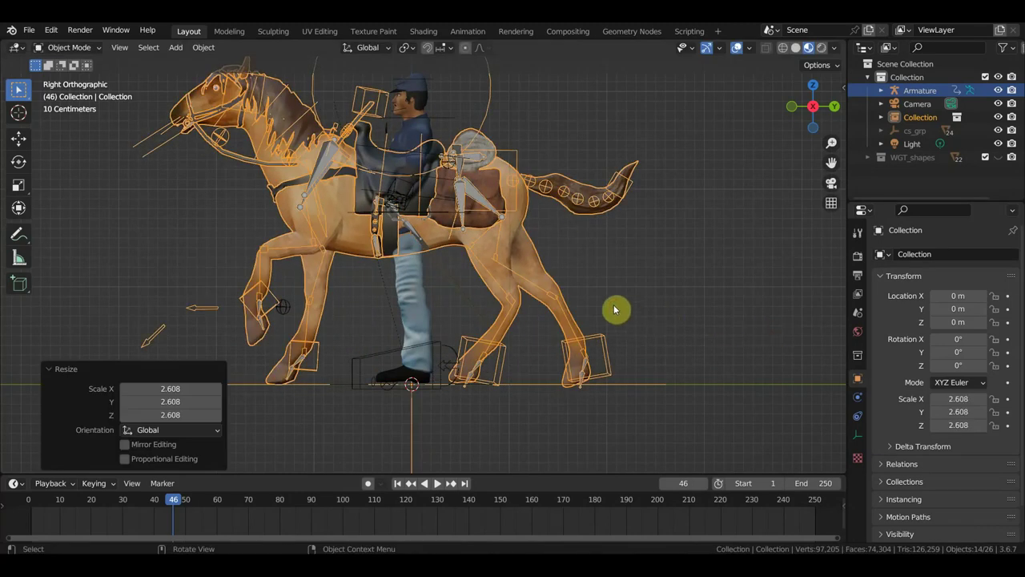
{"action": "middle_click_drag", "start_coordinate": [615, 309], "coordinate": [618, 355], "text": "shift"}
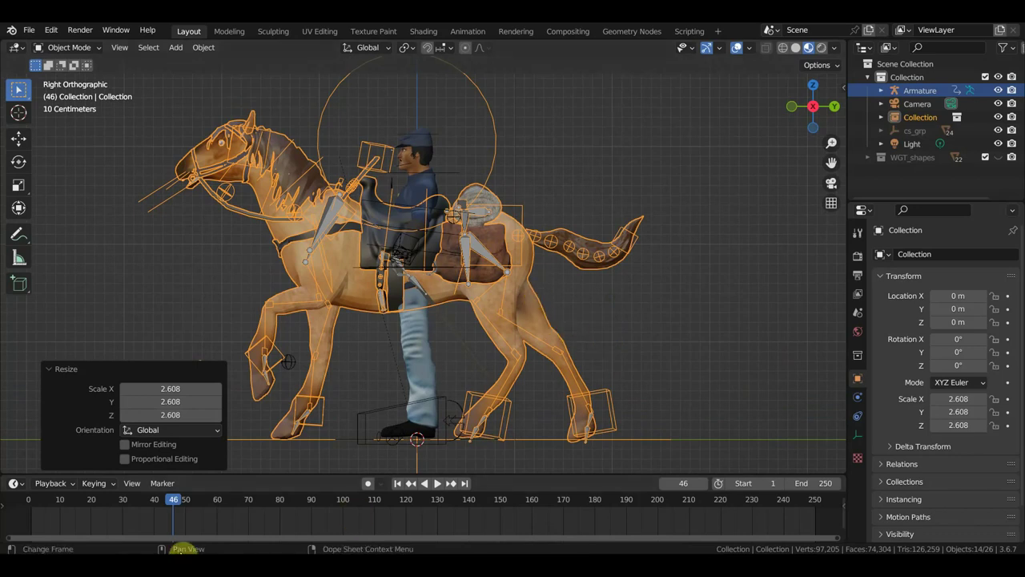
- Return the timeline to frame 1 and select the soldier's armature
{"action": "left_click", "coordinate": [35, 501]}
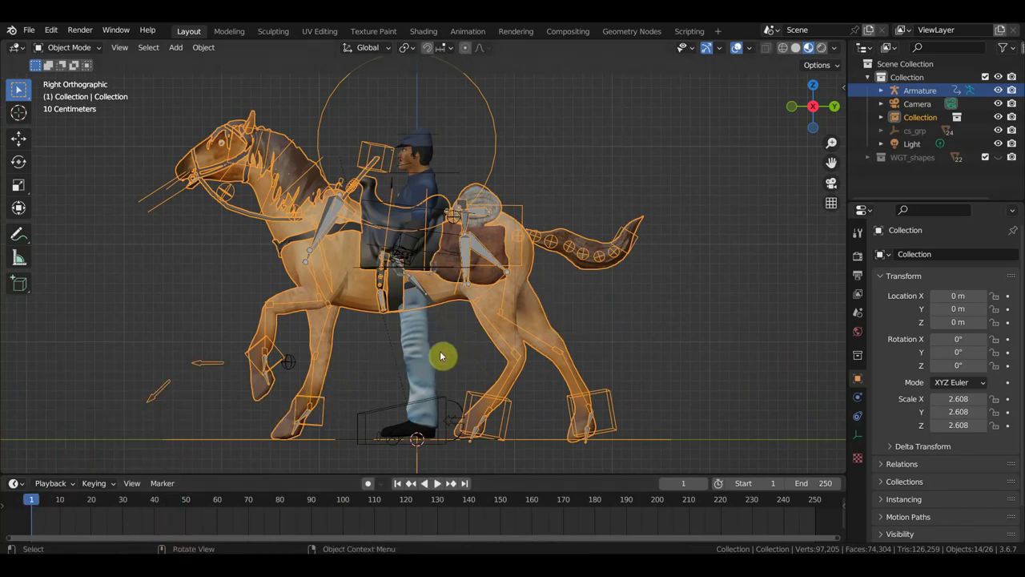
{"action": "mouse_move", "coordinate": [431, 449]}
{"action": "middle_mouse_down"}
{"action": "mouse_move", "coordinate": [470, 458]}
{"action": "mouse_move", "coordinate": [492, 446]}
{"action": "mouse_move", "coordinate": [473, 405]}
{"action": "middle_mouse_up"}
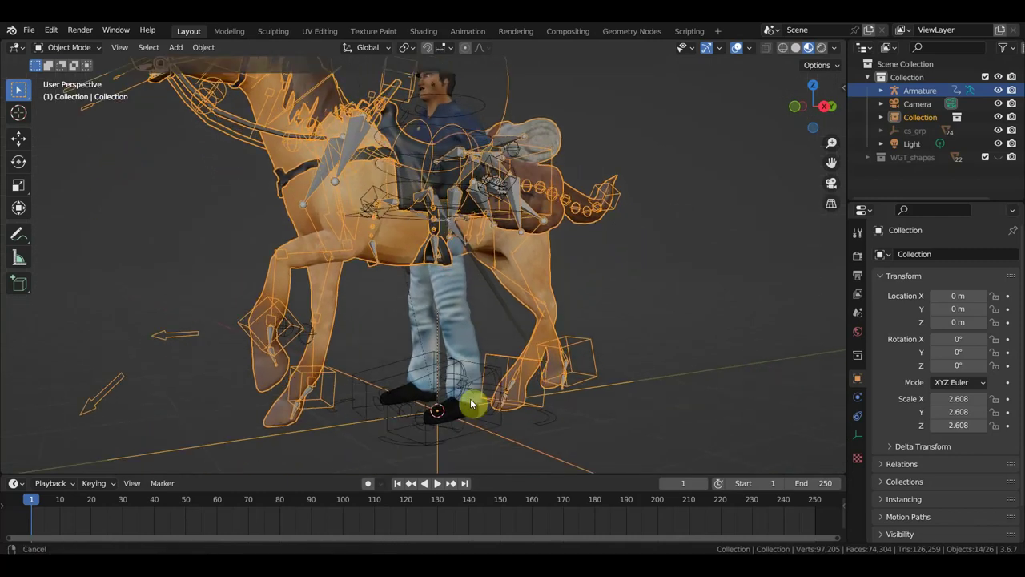
{"action": "left_click", "coordinate": [396, 437]}
{"action": "mouse_move", "coordinate": [407, 435]}
{"action": "middle_mouse_down"}
{"action": "mouse_move", "coordinate": [423, 359]}
{"action": "mouse_move", "coordinate": [251, 251]}
{"action": "middle_mouse_up"}
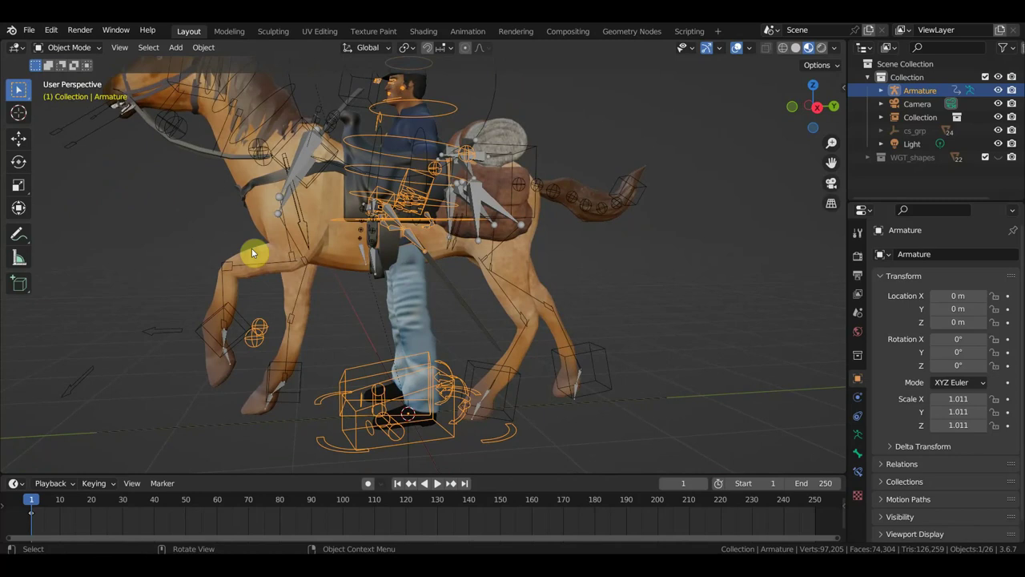
- In Pose Mode, move Ctrl_Master up 0.995 m and back −0.191 m, keying location and rotation
{"action": "left_click", "coordinate": [74, 49]}
{"action": "left_click", "coordinate": [74, 90]}
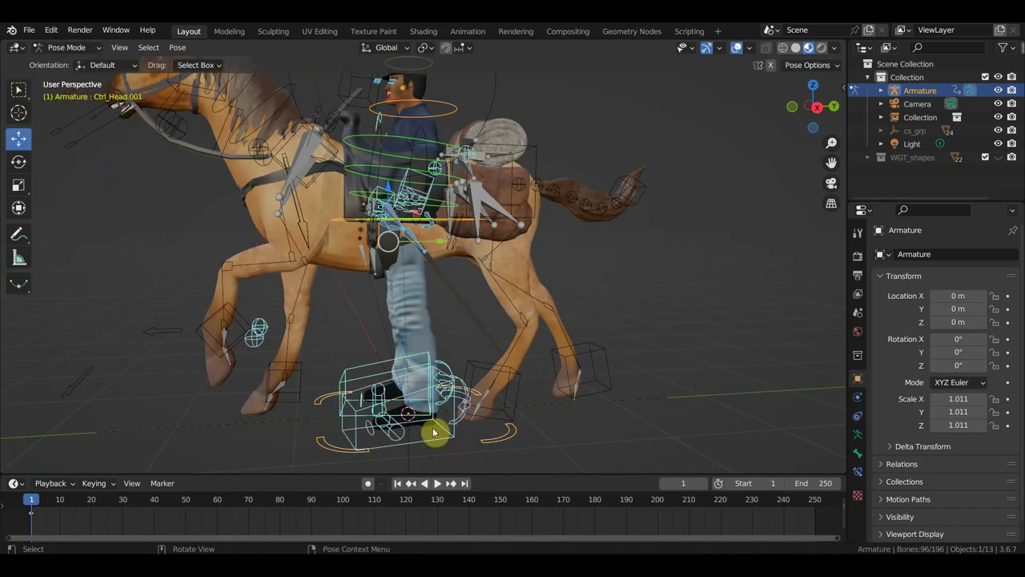
{"action": "left_click", "coordinate": [333, 450]}
{"action": "key", "text": "KP_3"}
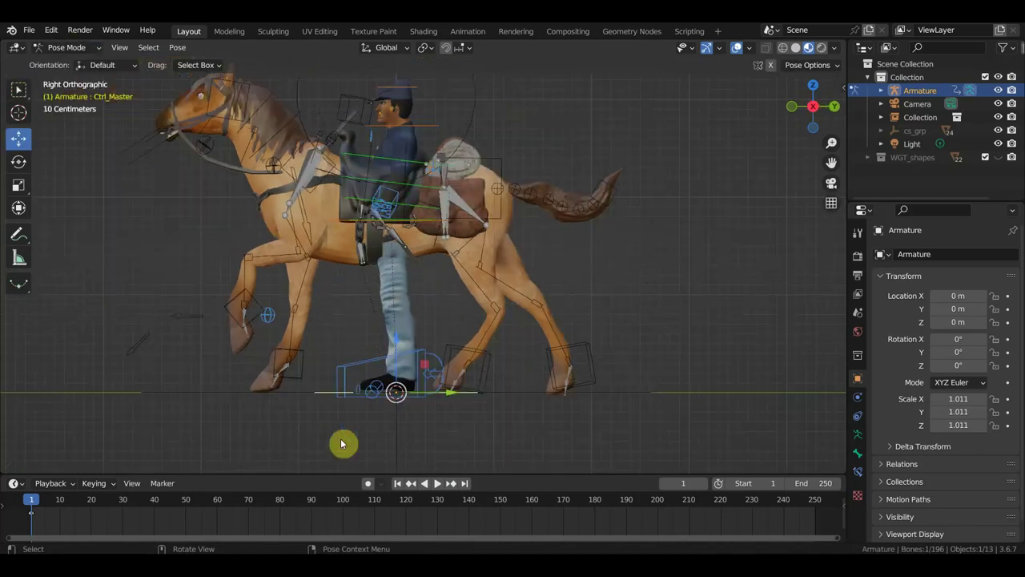
{"action": "left_click_drag", "start_coordinate": [395, 334], "coordinate": [397, 235]}
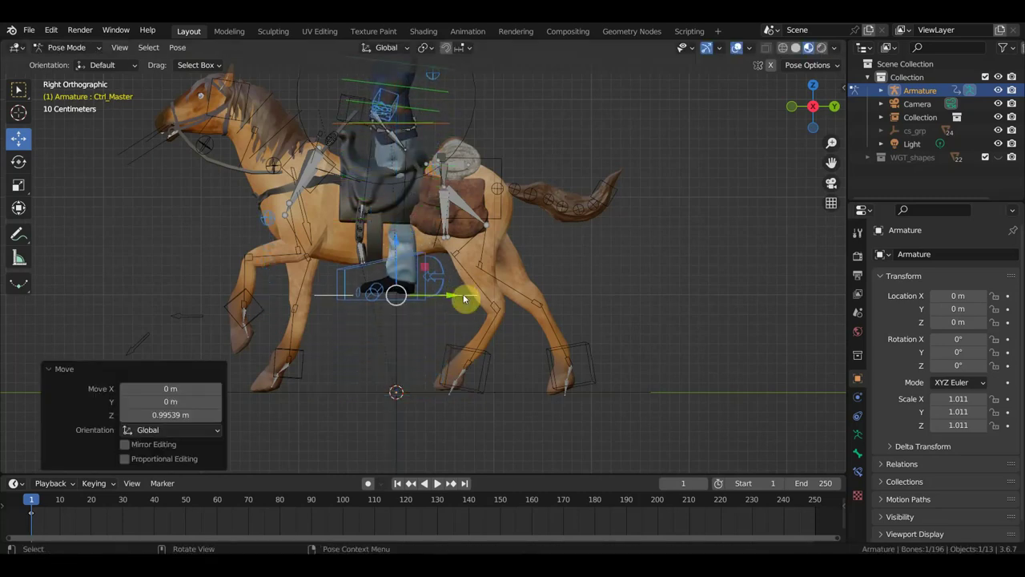
{"action": "left_click_drag", "start_coordinate": [463, 299], "coordinate": [435, 302]}
{"action": "middle_click_drag", "start_coordinate": [431, 299], "coordinate": [527, 301]}
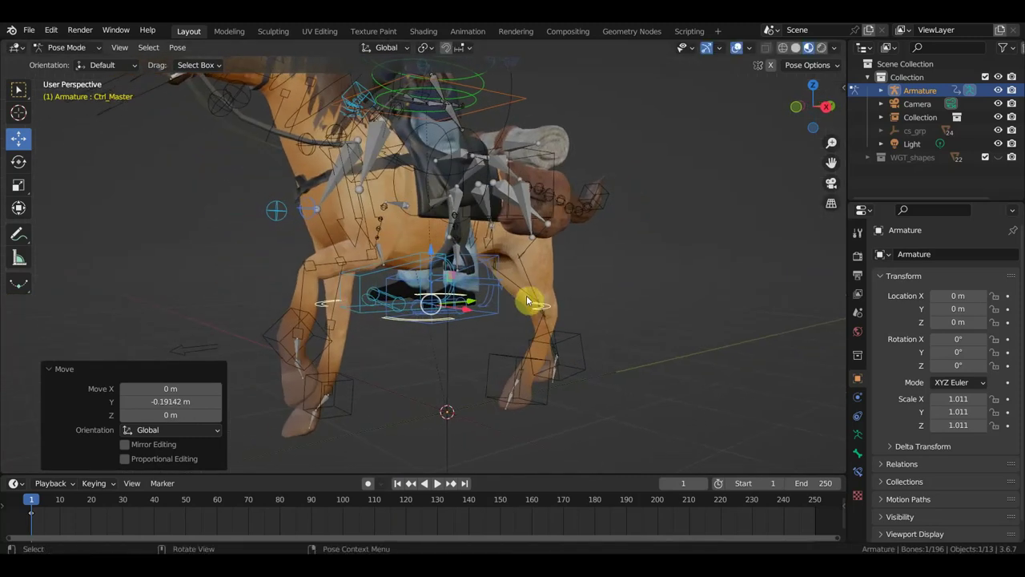
{"action": "key", "text": "i"}
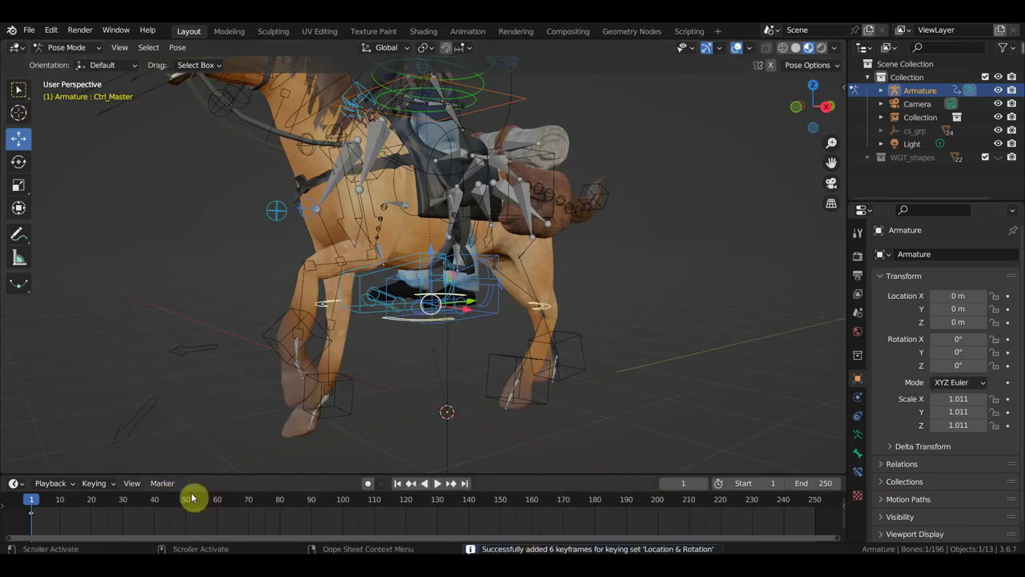
{"action": "middle_click_drag", "start_coordinate": [567, 442], "coordinate": [508, 382]}
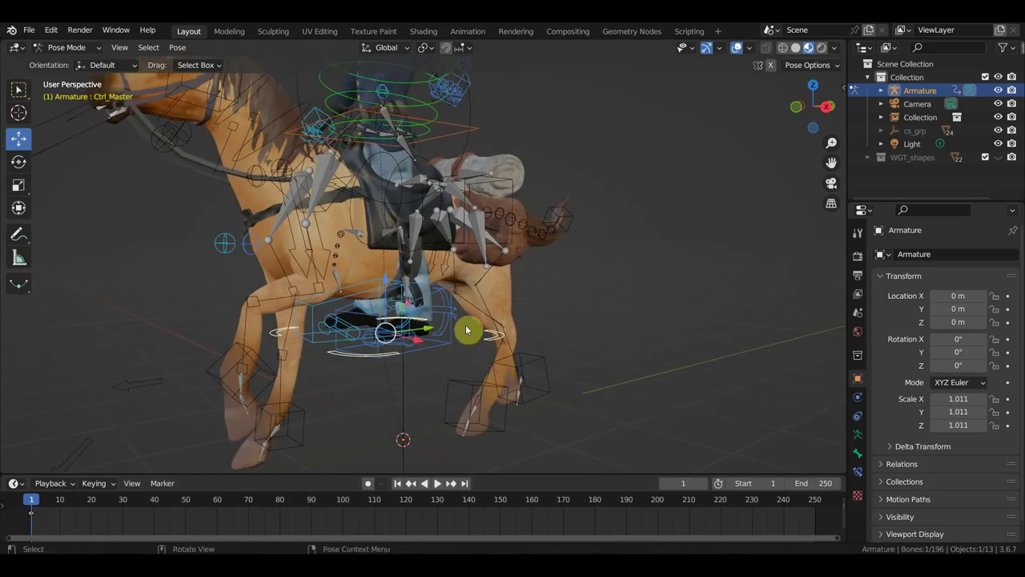
{"action": "left_click", "coordinate": [452, 293]}
{"action": "middle_click_drag", "start_coordinate": [453, 293], "coordinate": [534, 322]}
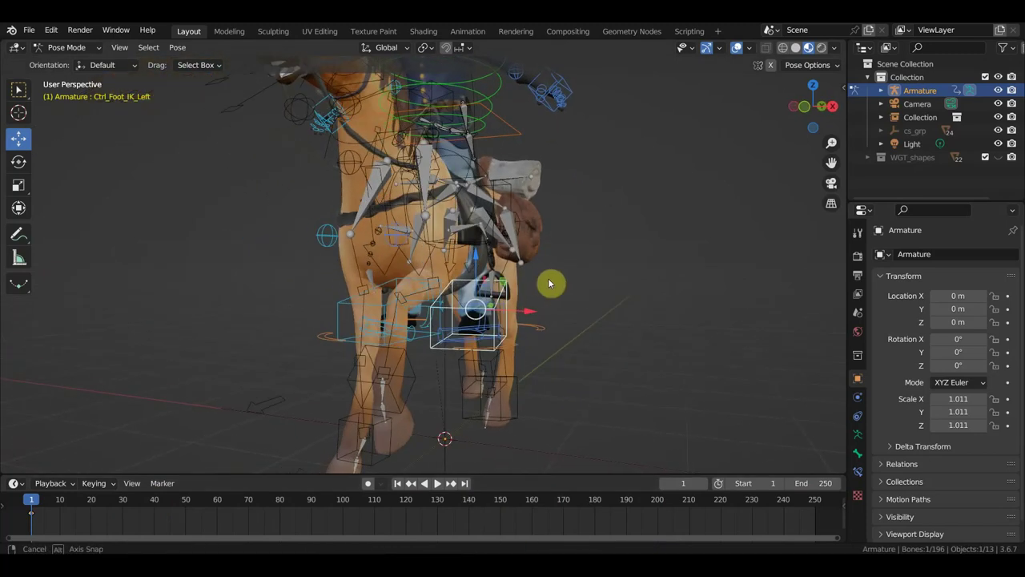
- Move the left foot IK control up near its stirrup
{"action": "key", "text": "g"}
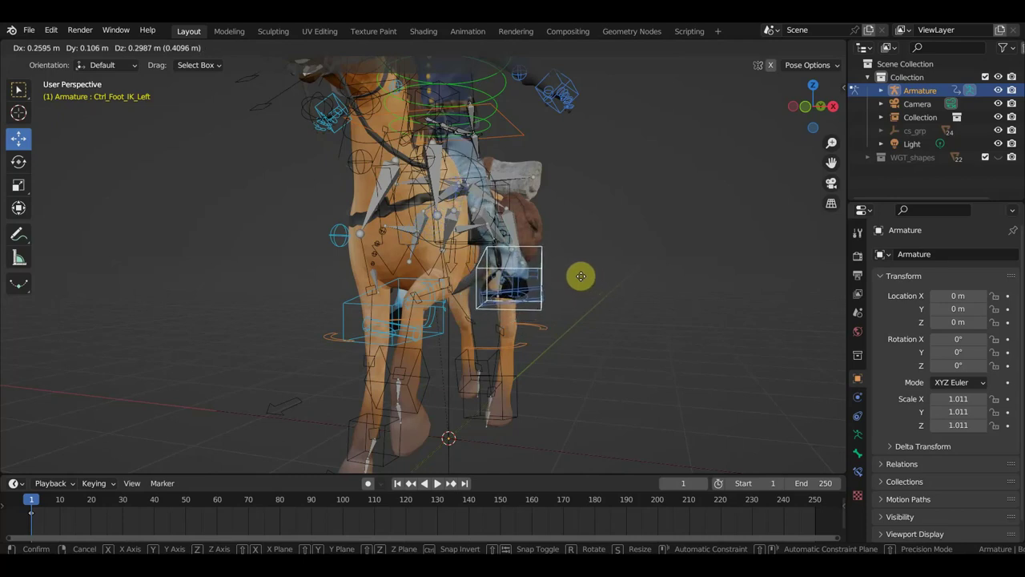
{"action": "left_click", "coordinate": [577, 277]}
{"action": "mouse_move", "coordinate": [577, 277]}
{"action": "middle_mouse_down"}
{"action": "mouse_move", "coordinate": [512, 304]}
{"action": "mouse_move", "coordinate": [440, 309]}
{"action": "middle_mouse_up"}
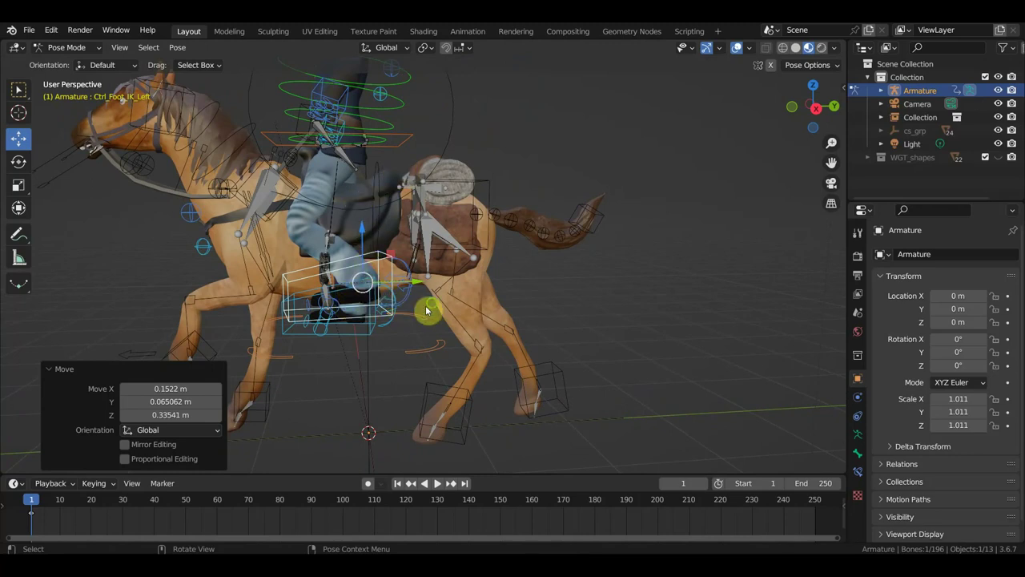
{"action": "scroll", "coordinate": [464, 303], "scroll_direction": "up", "scroll_amount": 3}
{"action": "scroll", "coordinate": [510, 311], "scroll_direction": "up", "scroll_amount": 3}
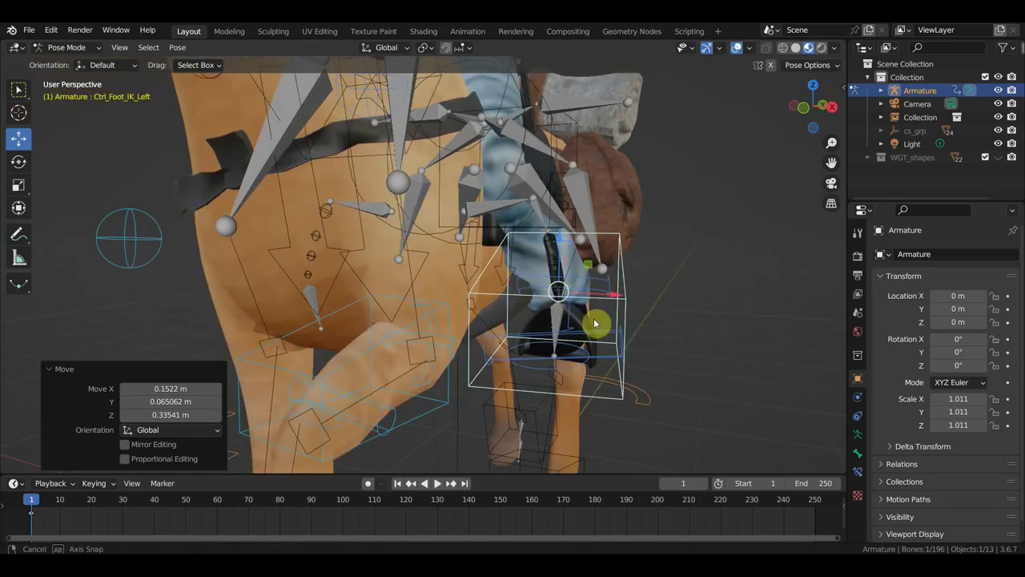
{"action": "middle_click_drag", "start_coordinate": [592, 318], "coordinate": [497, 317]}
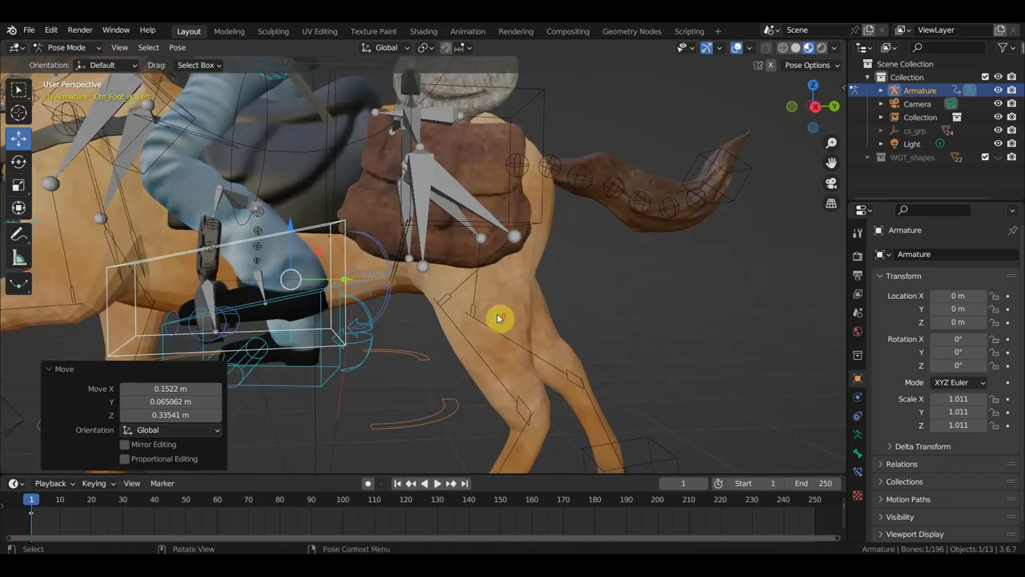
- Raise the right foot IK control beside the horse, working from the left view
{"action": "left_click", "coordinate": [319, 387]}
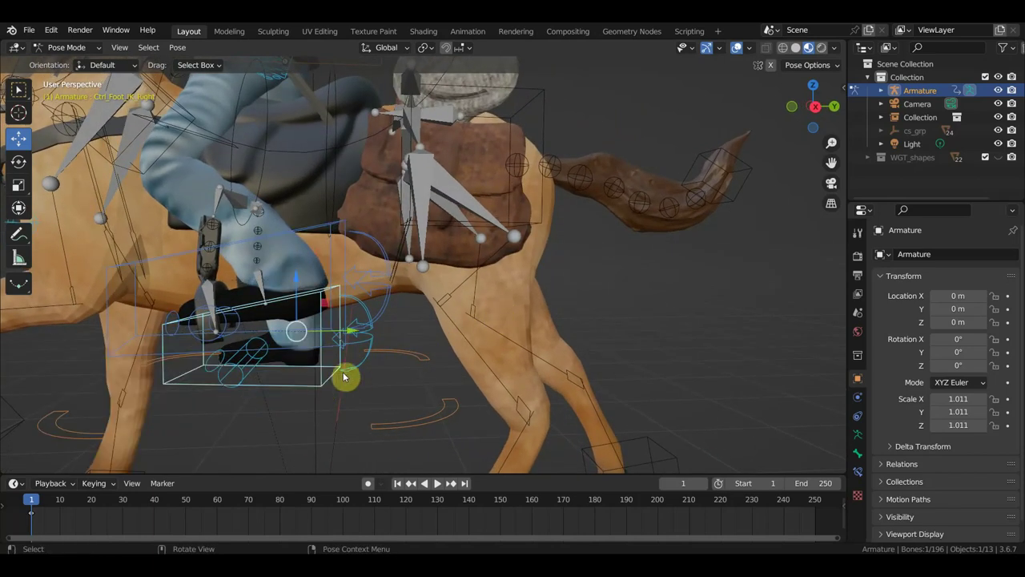
{"action": "scroll", "coordinate": [345, 376], "scroll_direction": "down", "scroll_amount": 2}
{"action": "middle_click_drag", "start_coordinate": [466, 277], "coordinate": [595, 286], "text": "shift"}
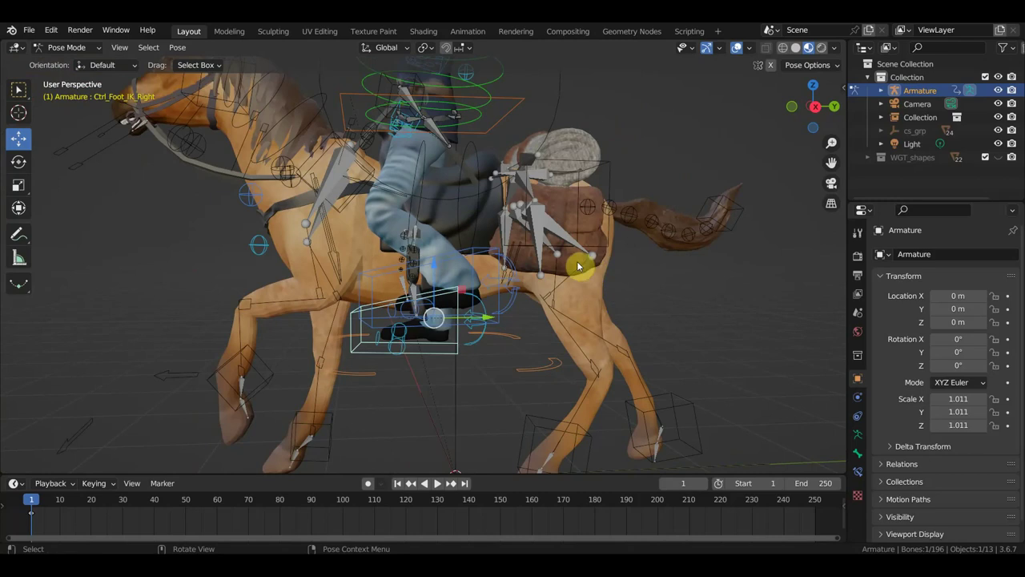
{"action": "key", "text": "grave"}
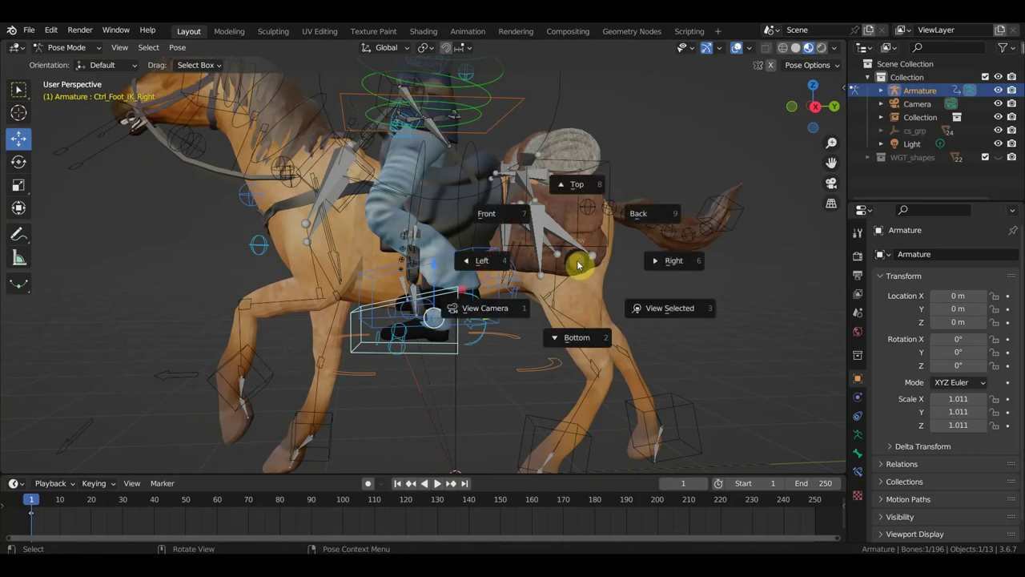
{"action": "left_click", "coordinate": [489, 269]}
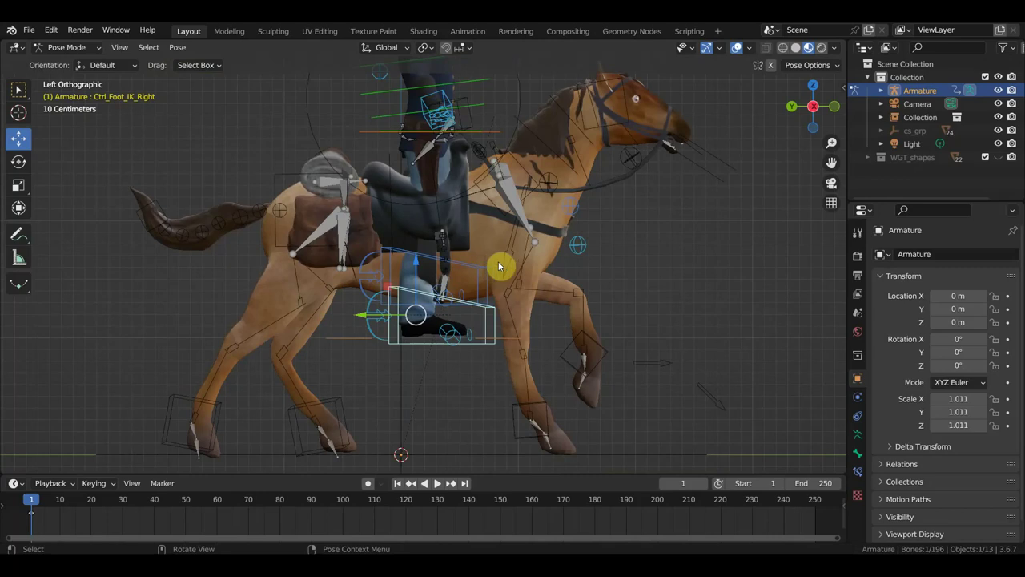
{"action": "key", "text": "g"}
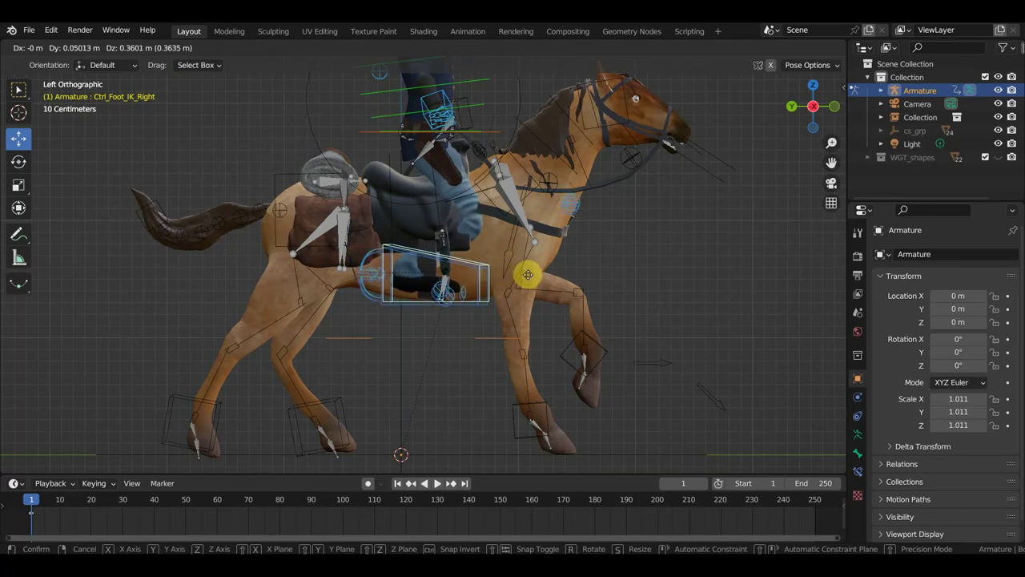
{"action": "left_click", "coordinate": [529, 274]}
- Refine the right foot's position against the horse's flank from several angles
{"action": "scroll", "coordinate": [539, 285], "scroll_direction": "up", "scroll_amount": 2}
{"action": "middle_click_drag", "start_coordinate": [539, 285], "coordinate": [392, 286]}
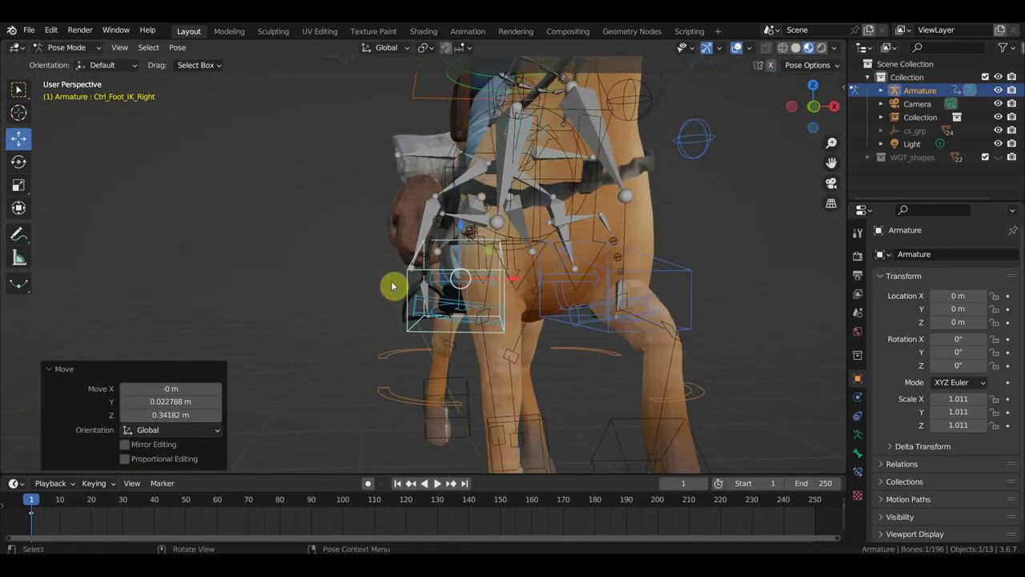
{"action": "key", "text": "g"}
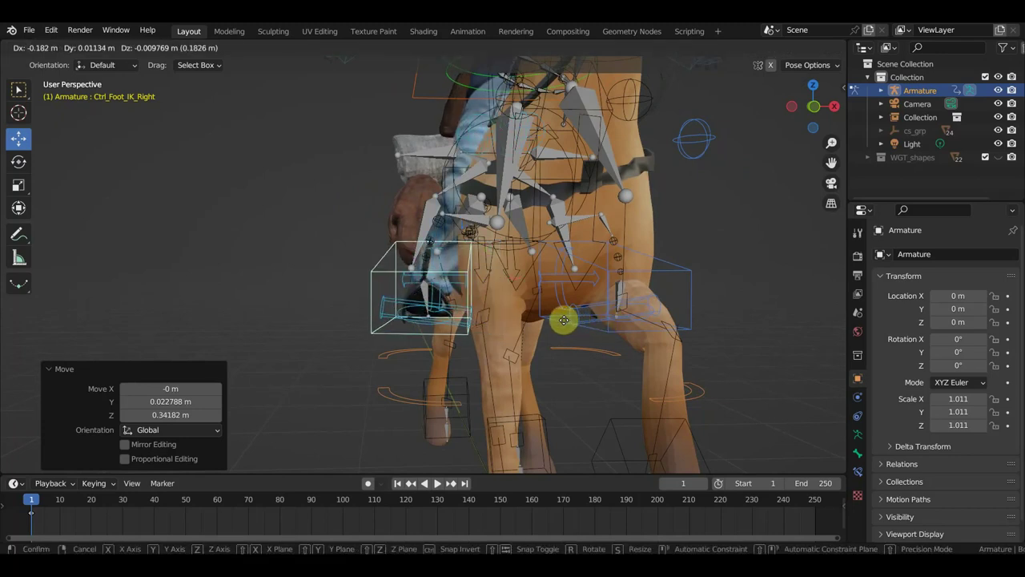
{"action": "left_click", "coordinate": [565, 319]}
{"action": "middle_click_drag", "start_coordinate": [565, 319], "coordinate": [521, 325]}
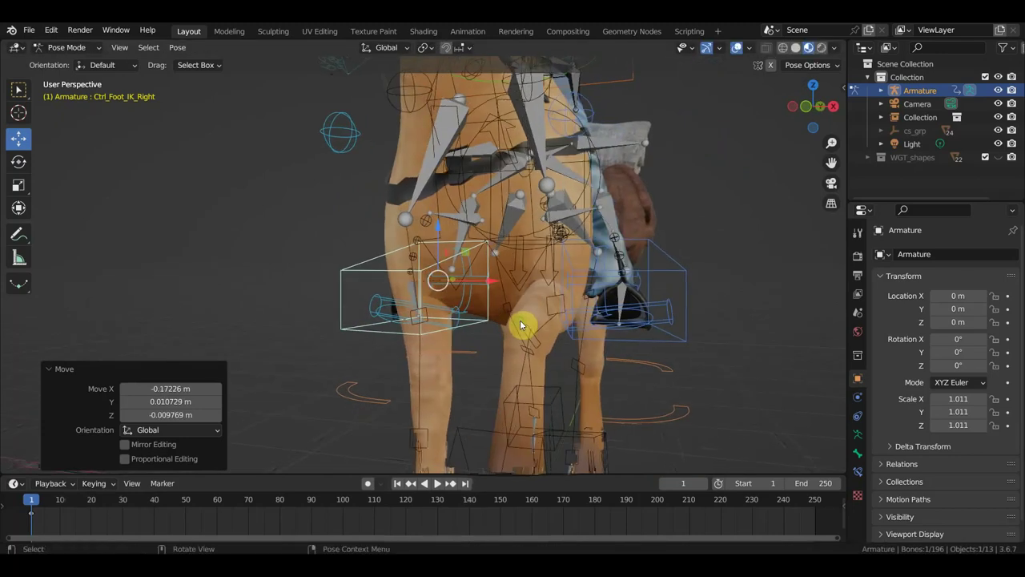
{"action": "middle_click_drag", "start_coordinate": [645, 311], "coordinate": [807, 316]}
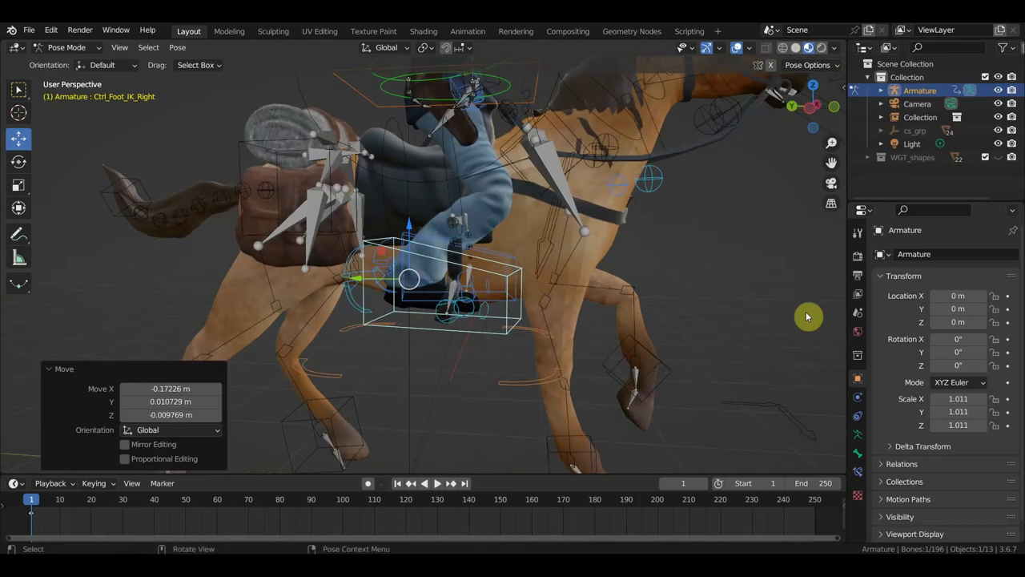
{"action": "scroll", "coordinate": [569, 294], "scroll_direction": "up", "scroll_amount": 3}
{"action": "key", "text": "g"}
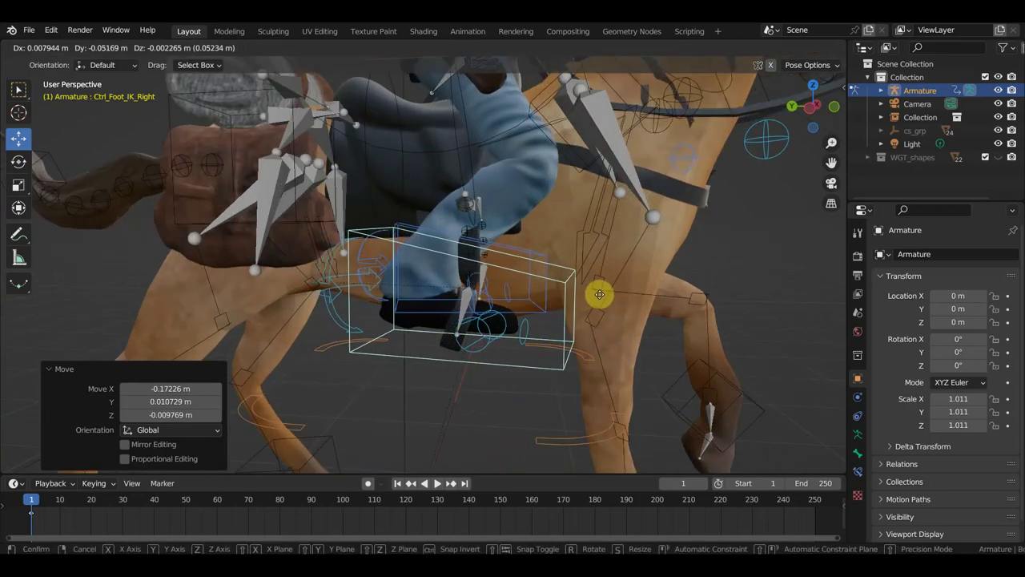
{"action": "left_click", "coordinate": [609, 296]}
{"action": "middle_click_drag", "start_coordinate": [687, 298], "coordinate": [403, 285]}
- Reposition the left foot IK control against the horse's flank
{"action": "left_click", "coordinate": [486, 416]}
{"action": "key", "text": "g"}
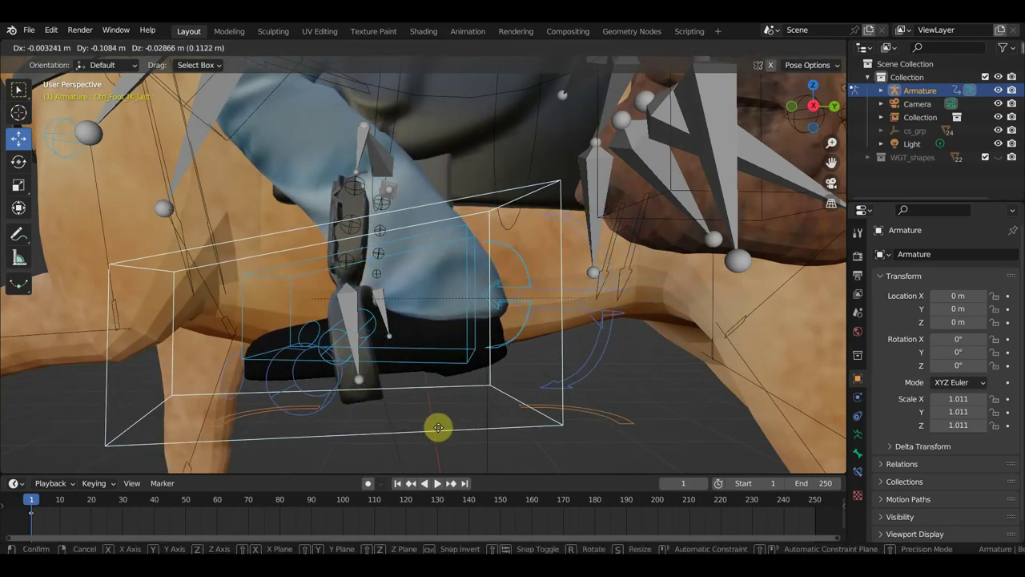
{"action": "left_click", "coordinate": [440, 422]}
{"action": "scroll", "coordinate": [446, 417], "scroll_direction": "down", "scroll_amount": 4}
{"action": "middle_click_drag", "start_coordinate": [446, 416], "coordinate": [495, 301]}
{"action": "mouse_move", "coordinate": [383, 230]}
{"action": "middle_mouse_down"}
{"action": "mouse_move", "coordinate": [457, 270]}
{"action": "mouse_move", "coordinate": [389, 276]}
{"action": "middle_mouse_up"}
{"action": "key", "text": "KP_3"}
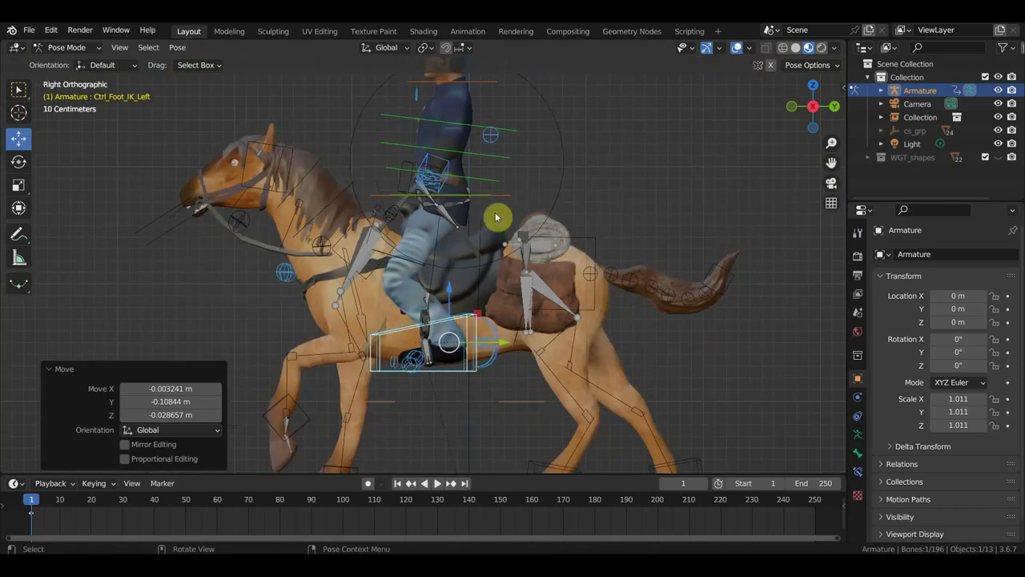
- Lower the Ctrl_Hips control so the soldier sits in the saddle
{"action": "left_click", "coordinate": [506, 198]}
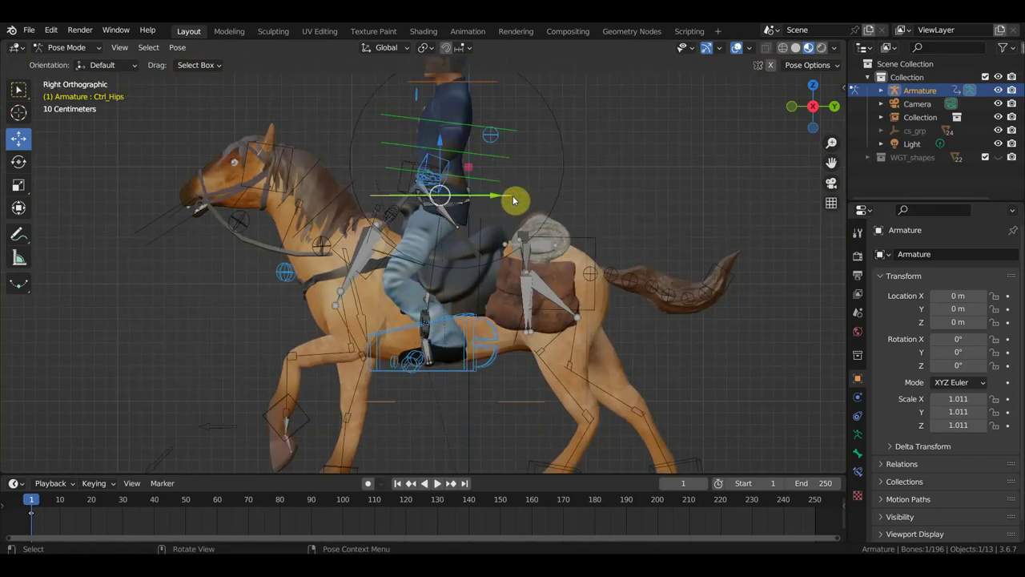
{"action": "key", "text": "g"}
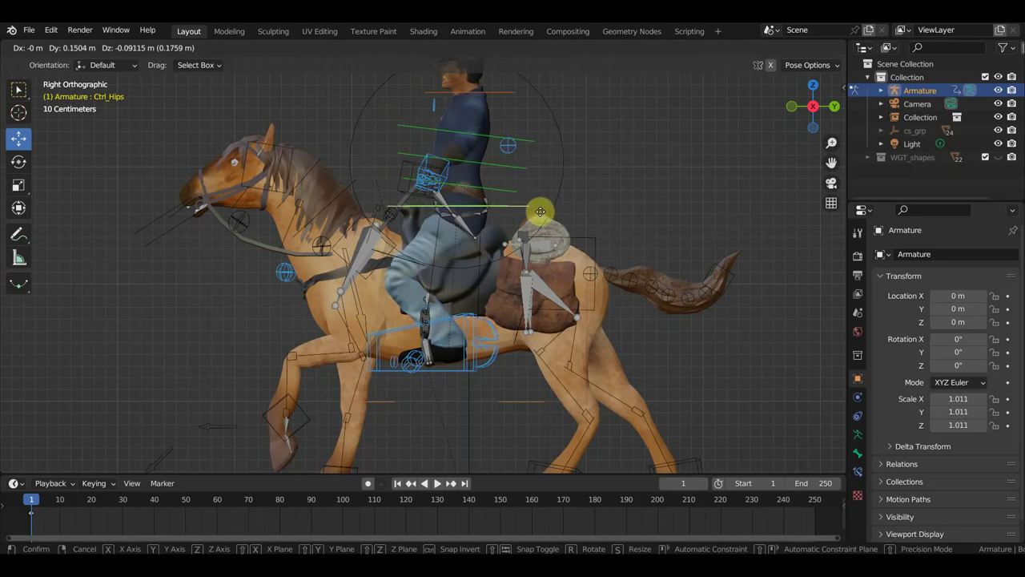
{"action": "left_click", "coordinate": [544, 211]}
{"action": "middle_click_drag", "start_coordinate": [483, 234], "coordinate": [521, 272]}
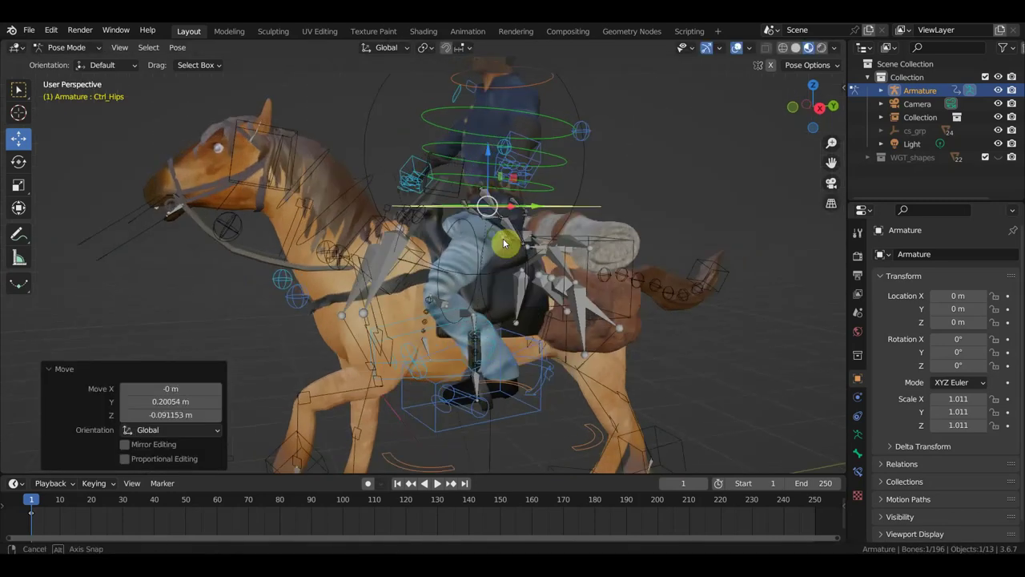
{"action": "mouse_move", "coordinate": [483, 326]}
{"action": "middle_mouse_down"}
{"action": "mouse_move", "coordinate": [434, 373]}
{"action": "mouse_move", "coordinate": [347, 405]}
{"action": "middle_mouse_up"}
- Push both knee pole controls outward, the right one by −0.546, −0.102, 0.087 m
{"action": "left_click", "coordinate": [302, 386]}
{"action": "mouse_move", "coordinate": [421, 383]}
{"action": "middle_mouse_down"}
{"action": "mouse_move", "coordinate": [490, 389]}
{"action": "mouse_move", "coordinate": [518, 413]}
{"action": "middle_mouse_up"}
{"action": "left_click_drag", "start_coordinate": [498, 418], "coordinate": [534, 415]}
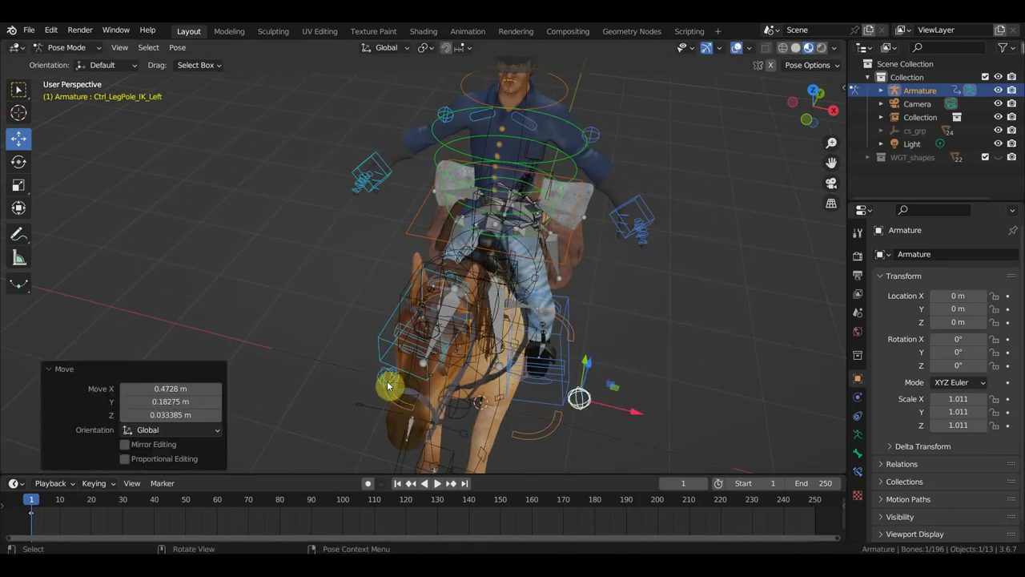
{"action": "left_click_drag", "start_coordinate": [388, 386], "coordinate": [316, 363]}
{"action": "mouse_move", "coordinate": [315, 364]}
{"action": "middle_mouse_down"}
{"action": "mouse_move", "coordinate": [426, 370]}
{"action": "mouse_move", "coordinate": [441, 389]}
{"action": "mouse_move", "coordinate": [472, 385]}
{"action": "mouse_move", "coordinate": [490, 353]}
{"action": "mouse_move", "coordinate": [466, 341]}
{"action": "mouse_move", "coordinate": [469, 320]}
{"action": "mouse_move", "coordinate": [451, 348]}
{"action": "mouse_move", "coordinate": [451, 331]}
{"action": "mouse_move", "coordinate": [582, 371]}
{"action": "mouse_move", "coordinate": [597, 360]}
{"action": "mouse_move", "coordinate": [390, 307]}
{"action": "middle_mouse_up"}
{"action": "scroll", "coordinate": [468, 350], "scroll_direction": "up", "scroll_amount": 5}
{"action": "mouse_move", "coordinate": [376, 213]}
{"action": "middle_mouse_down"}
{"action": "mouse_move", "coordinate": [430, 257]}
{"action": "mouse_move", "coordinate": [455, 249]}
{"action": "mouse_move", "coordinate": [423, 251]}
{"action": "mouse_move", "coordinate": [483, 252]}
{"action": "mouse_move", "coordinate": [374, 222]}
{"action": "mouse_move", "coordinate": [267, 217]}
{"action": "mouse_move", "coordinate": [357, 195]}
{"action": "mouse_move", "coordinate": [437, 197]}
{"action": "mouse_move", "coordinate": [467, 222]}
{"action": "mouse_move", "coordinate": [465, 354]}
{"action": "mouse_move", "coordinate": [210, 348]}
{"action": "mouse_move", "coordinate": [483, 334]}
{"action": "mouse_move", "coordinate": [442, 321]}
{"action": "mouse_move", "coordinate": [469, 289]}
{"action": "mouse_move", "coordinate": [452, 283]}
{"action": "middle_mouse_up"}
- Select the right hand IK control, then move and rotate it toward the horse
{"action": "left_click", "coordinate": [404, 268]}
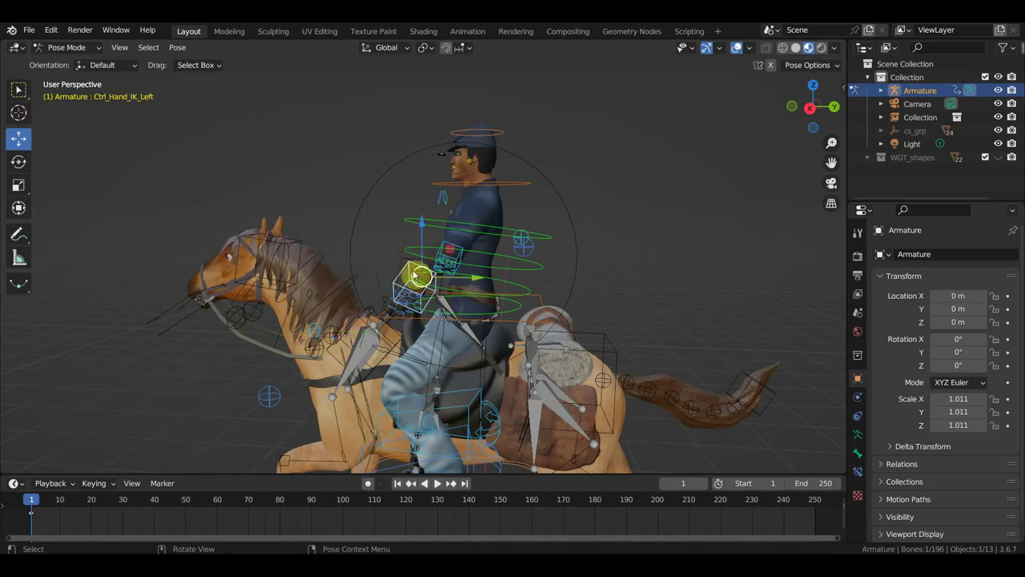
{"action": "mouse_move", "coordinate": [521, 263]}
{"action": "middle_mouse_down"}
{"action": "mouse_move", "coordinate": [598, 265]}
{"action": "mouse_move", "coordinate": [647, 293]}
{"action": "mouse_move", "coordinate": [730, 313]}
{"action": "mouse_move", "coordinate": [789, 306]}
{"action": "mouse_move", "coordinate": [424, 307]}
{"action": "middle_mouse_up"}
{"action": "scroll", "coordinate": [342, 304], "scroll_direction": "up", "scroll_amount": 3}
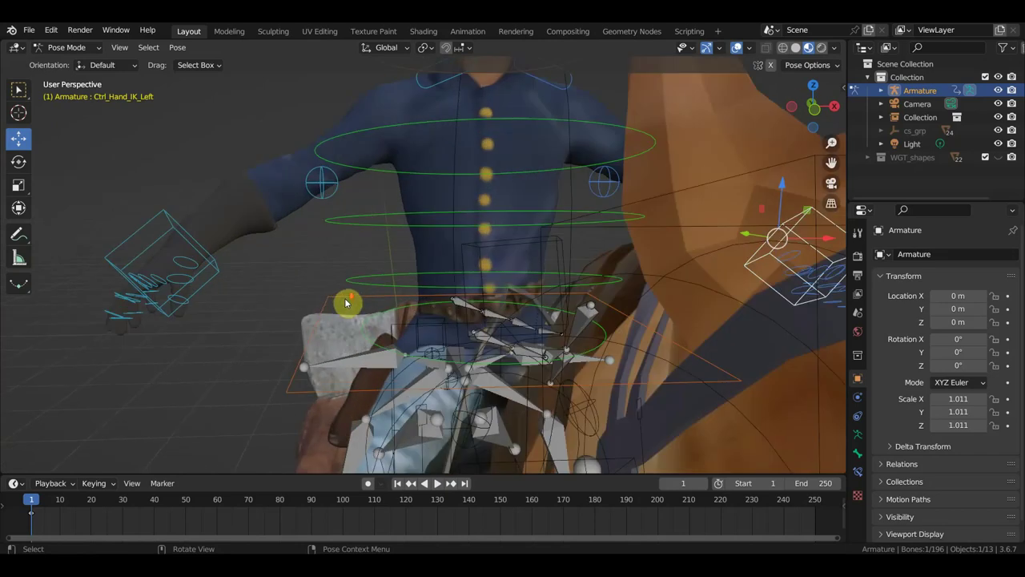
{"action": "scroll", "coordinate": [346, 302], "scroll_direction": "down", "scroll_amount": 1}
{"action": "left_click", "coordinate": [238, 234]}
{"action": "middle_click_drag", "start_coordinate": [238, 234], "coordinate": [345, 269]}
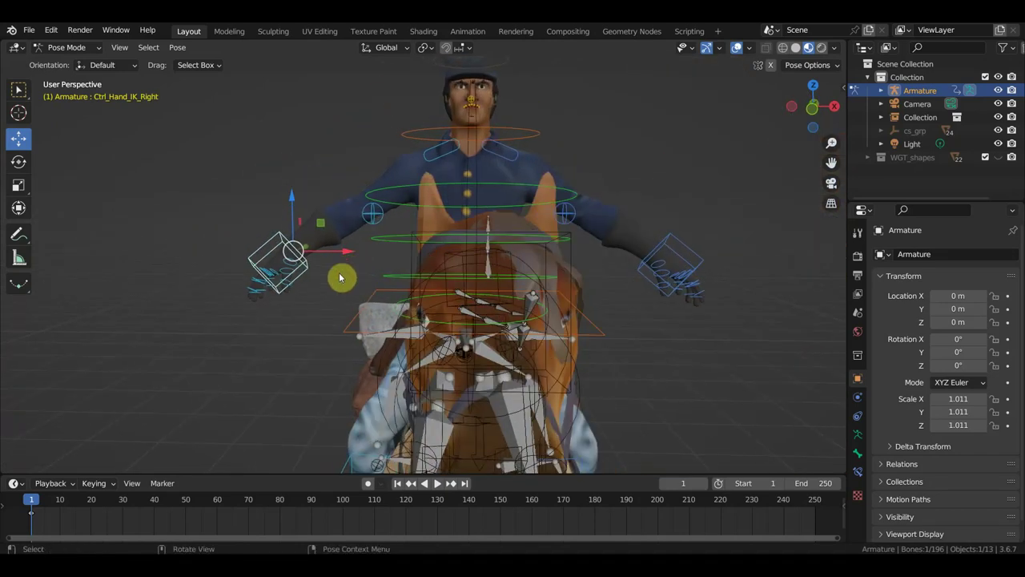
{"action": "key", "text": "g"}
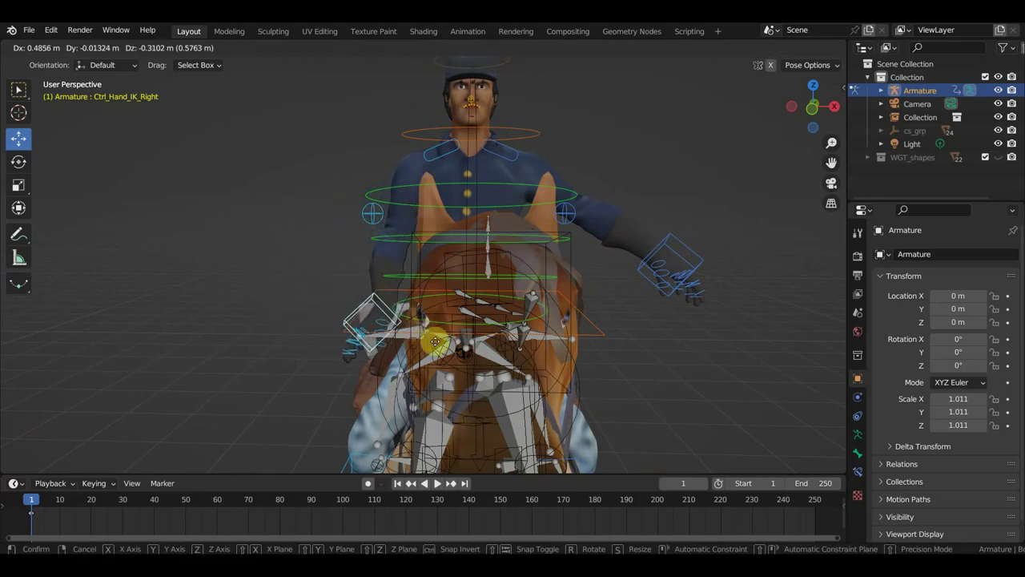
{"action": "left_click", "coordinate": [439, 343]}
{"action": "key", "text": "r"}
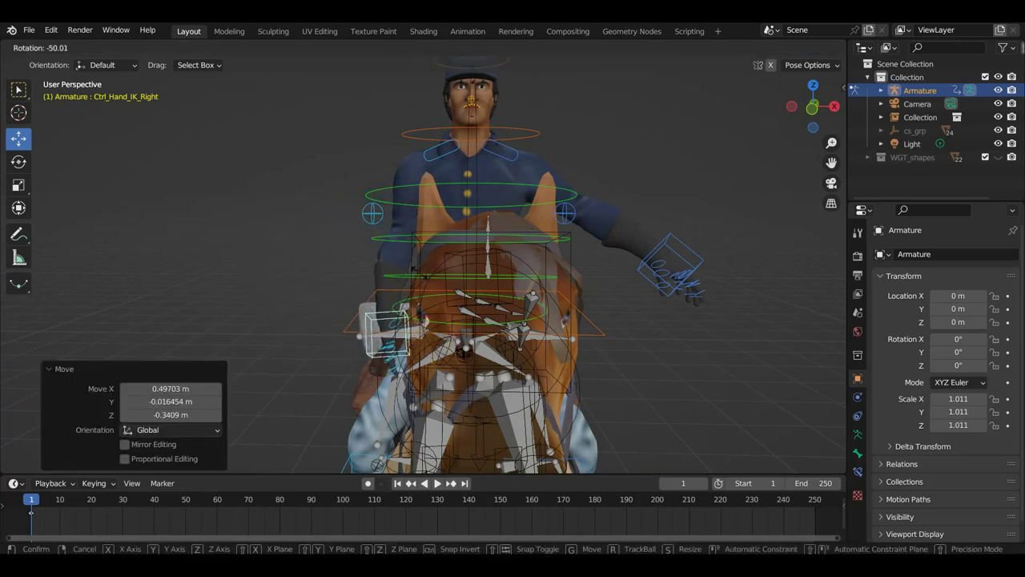
{"action": "left_click", "coordinate": [465, 327]}
- Refine the right hand's position until it rests at the reins
{"action": "mouse_move", "coordinate": [540, 332]}
{"action": "middle_mouse_down"}
{"action": "mouse_move", "coordinate": [625, 320]}
{"action": "mouse_move", "coordinate": [586, 441]}
{"action": "mouse_move", "coordinate": [366, 441]}
{"action": "mouse_move", "coordinate": [384, 451]}
{"action": "mouse_move", "coordinate": [373, 430]}
{"action": "mouse_move", "coordinate": [476, 440]}
{"action": "mouse_move", "coordinate": [511, 66]}
{"action": "middle_mouse_up"}
{"action": "key", "text": "g"}
{"action": "left_click", "coordinate": [573, 417]}
{"action": "key", "text": "g"}
{"action": "left_click", "coordinate": [402, 422]}
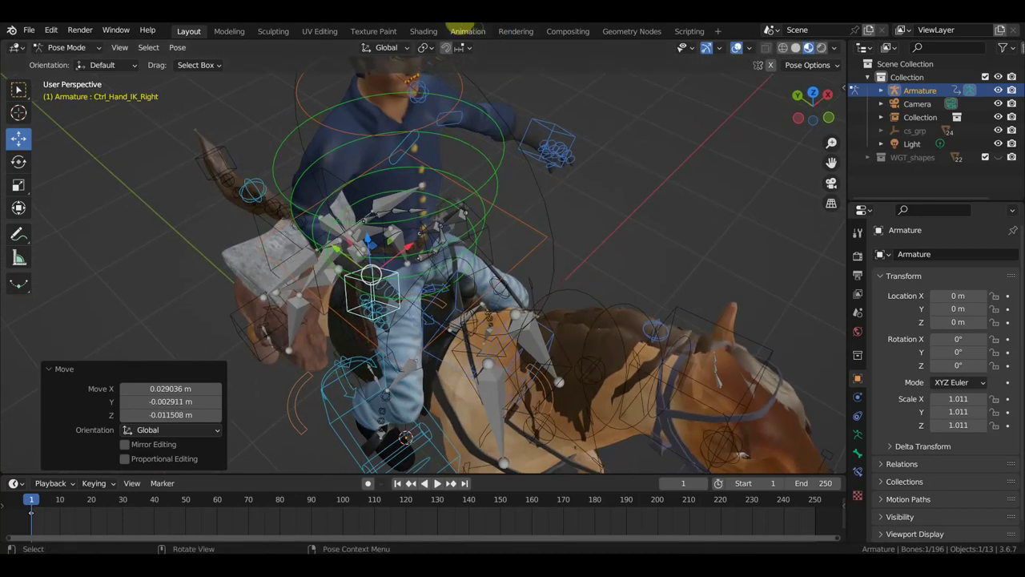
{"action": "mouse_move", "coordinate": [490, 99]}
{"action": "middle_mouse_down"}
{"action": "mouse_move", "coordinate": [437, 117]}
{"action": "mouse_move", "coordinate": [566, 168]}
{"action": "middle_mouse_up"}
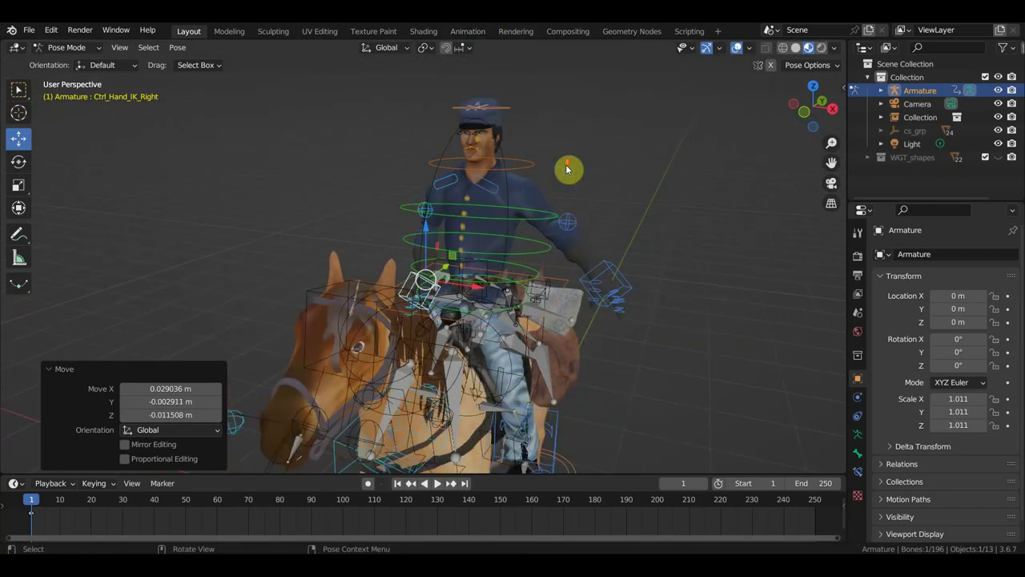
- Select all bones and insert Location & Rotation keys at frame 1 (604 keyframes)
{"action": "left_click", "coordinate": [621, 269]}
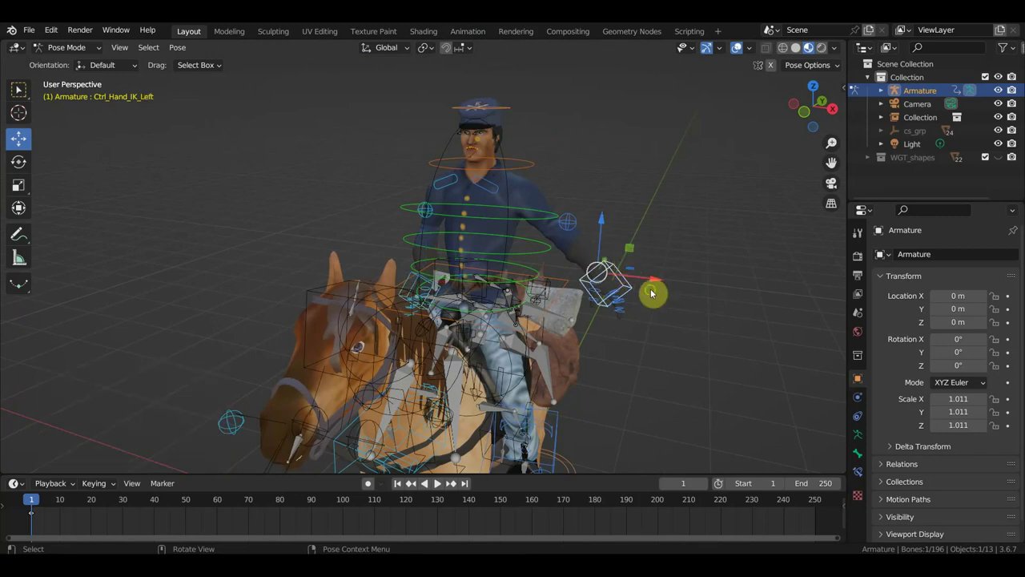
{"action": "mouse_move", "coordinate": [651, 293]}
{"action": "middle_mouse_down"}
{"action": "mouse_move", "coordinate": [663, 294]}
{"action": "mouse_move", "coordinate": [582, 289]}
{"action": "mouse_move", "coordinate": [632, 280]}
{"action": "middle_mouse_up"}
{"action": "scroll", "coordinate": [663, 294], "scroll_direction": "up", "scroll_amount": 4}
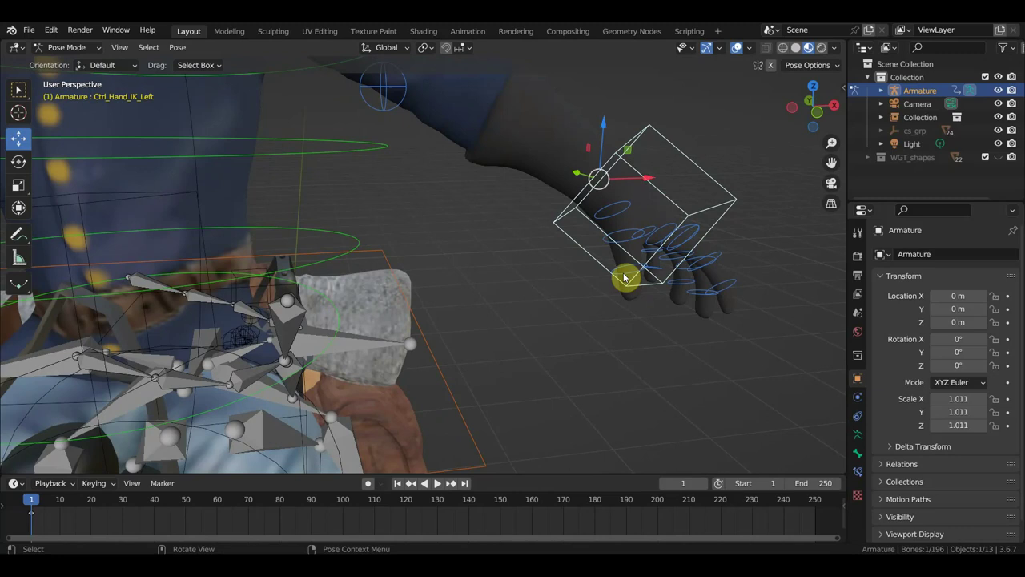
{"action": "key", "text": "a"}
{"action": "key", "text": "i"}
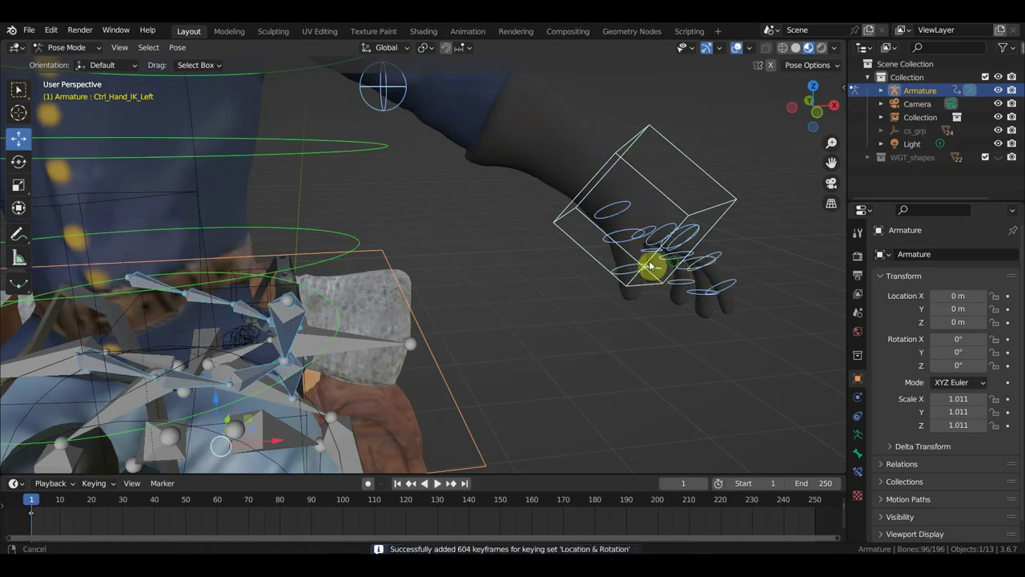
{"action": "mouse_move", "coordinate": [652, 268]}
{"action": "middle_mouse_down", "text": "shift"}
{"action": "mouse_move", "coordinate": [508, 264]}
{"action": "mouse_move", "coordinate": [496, 275]}
{"action": "mouse_move", "coordinate": [553, 271]}
{"action": "middle_mouse_up", "text": "shift"}
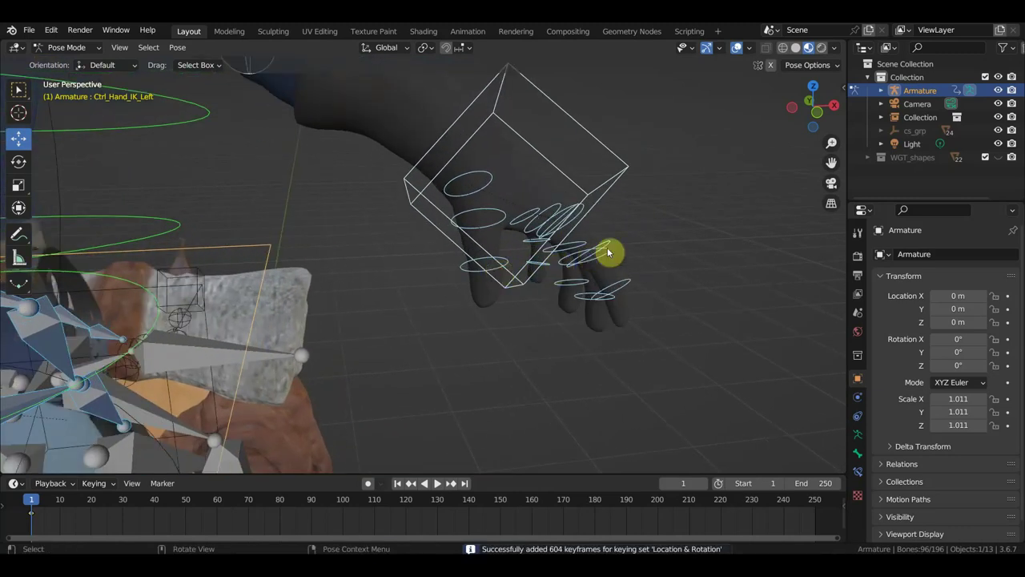
{"action": "middle_click_drag", "start_coordinate": [608, 253], "coordinate": [577, 256]}
{"action": "mouse_move", "coordinate": [643, 302]}
{"action": "middle_mouse_down"}
{"action": "mouse_move", "coordinate": [561, 287]}
{"action": "mouse_move", "coordinate": [593, 294]}
{"action": "middle_mouse_up"}
{"action": "middle_click_drag", "start_coordinate": [609, 328], "coordinate": [459, 322]}
- Curl the left index, middle and ring fingertips, then bend the ring and middle second joints
{"action": "left_click", "coordinate": [346, 320]}
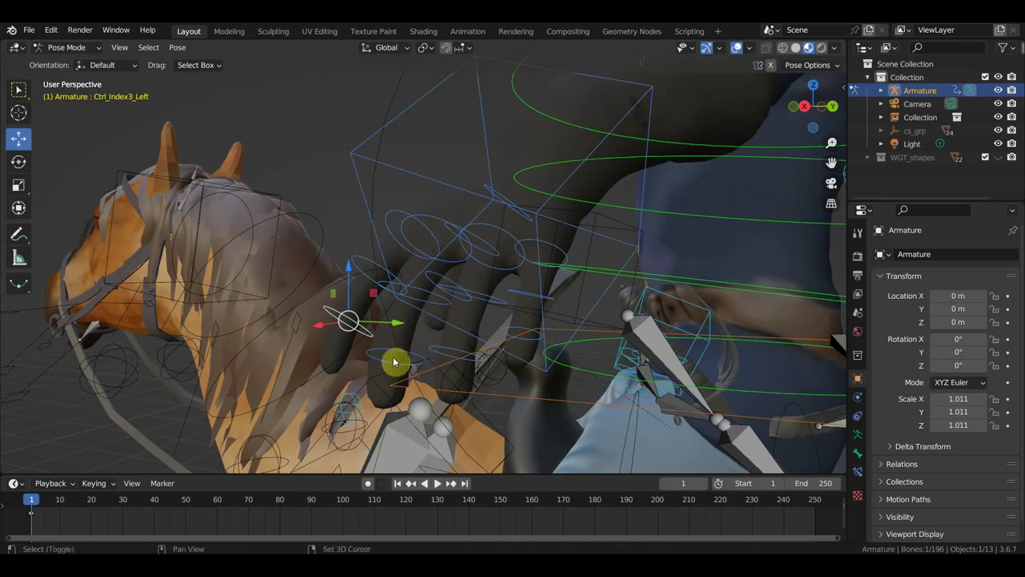
{"action": "left_click", "coordinate": [400, 362]}
{"action": "left_click", "coordinate": [445, 356], "text": "shift"}
{"action": "mouse_move", "coordinate": [451, 355]}
{"action": "middle_mouse_down"}
{"action": "mouse_move", "coordinate": [721, 348]}
{"action": "mouse_move", "coordinate": [738, 362]}
{"action": "mouse_move", "coordinate": [707, 365]}
{"action": "mouse_move", "coordinate": [719, 364]}
{"action": "middle_mouse_up"}
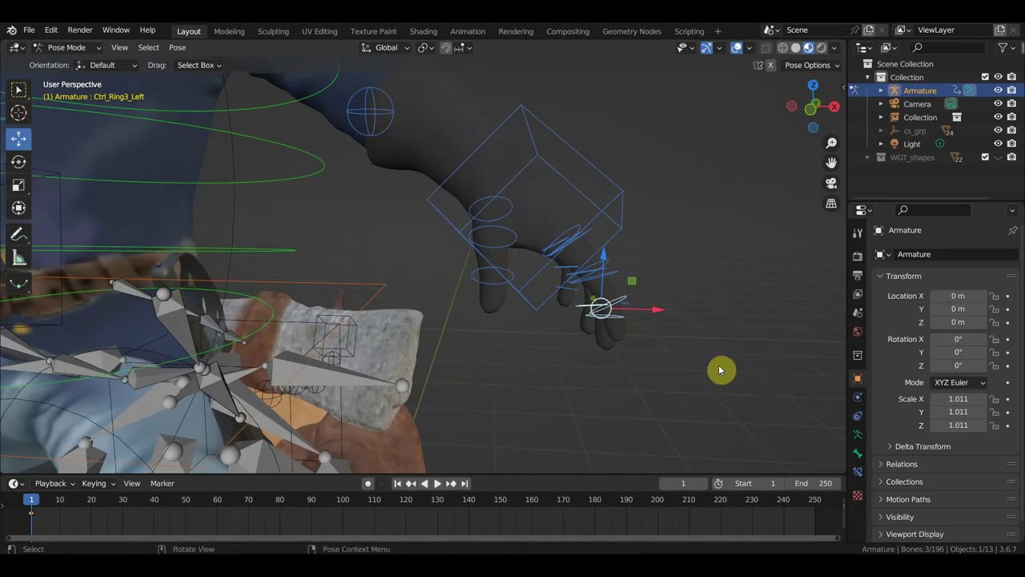
{"action": "key", "text": "r"}
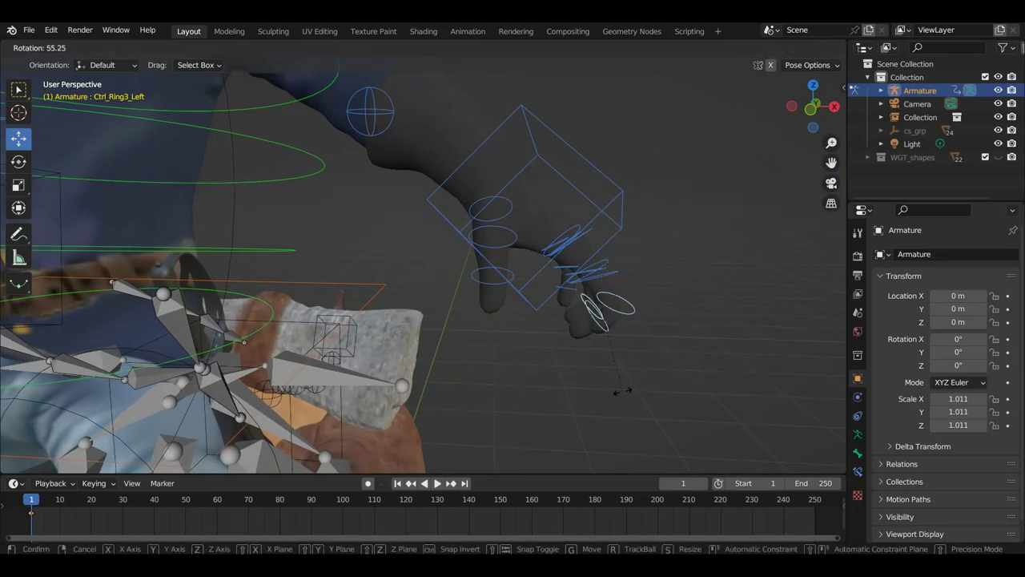
{"action": "left_click", "coordinate": [624, 393]}
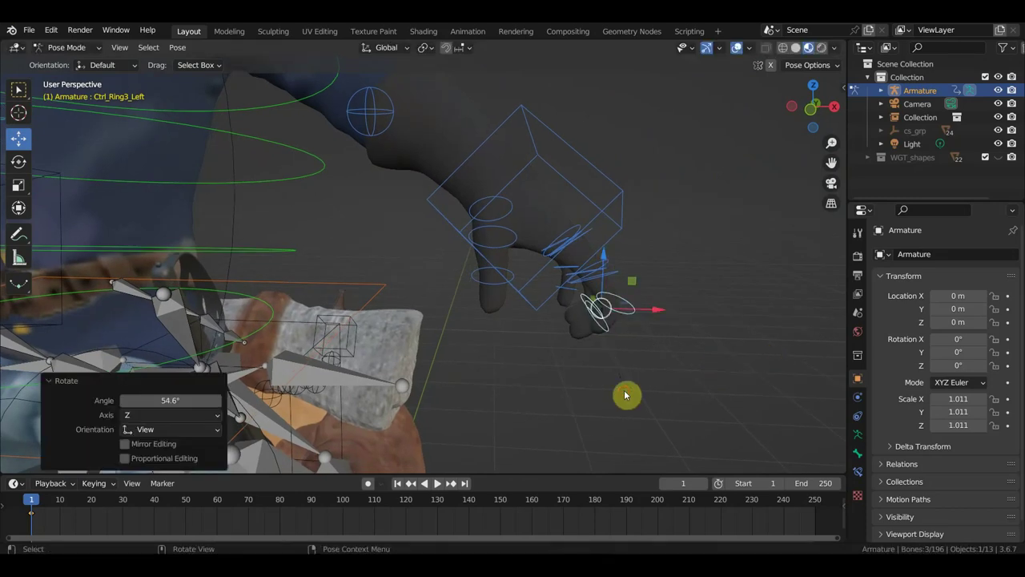
{"action": "left_click", "coordinate": [601, 264], "text": "shift"}
{"action": "left_click", "coordinate": [602, 281], "text": "shift"}
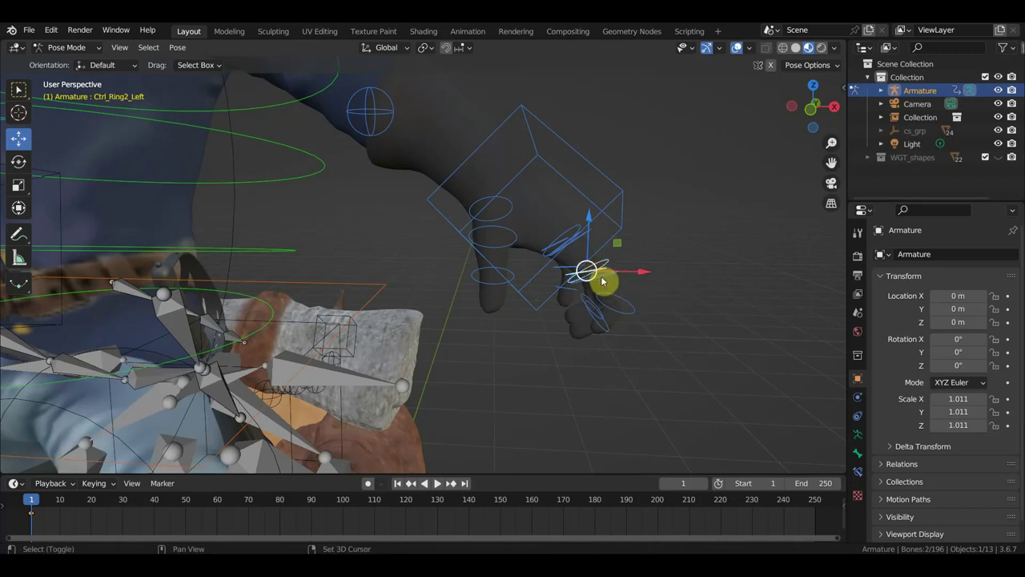
{"action": "left_click", "coordinate": [616, 283], "text": "shift"}
{"action": "key", "text": "r"}
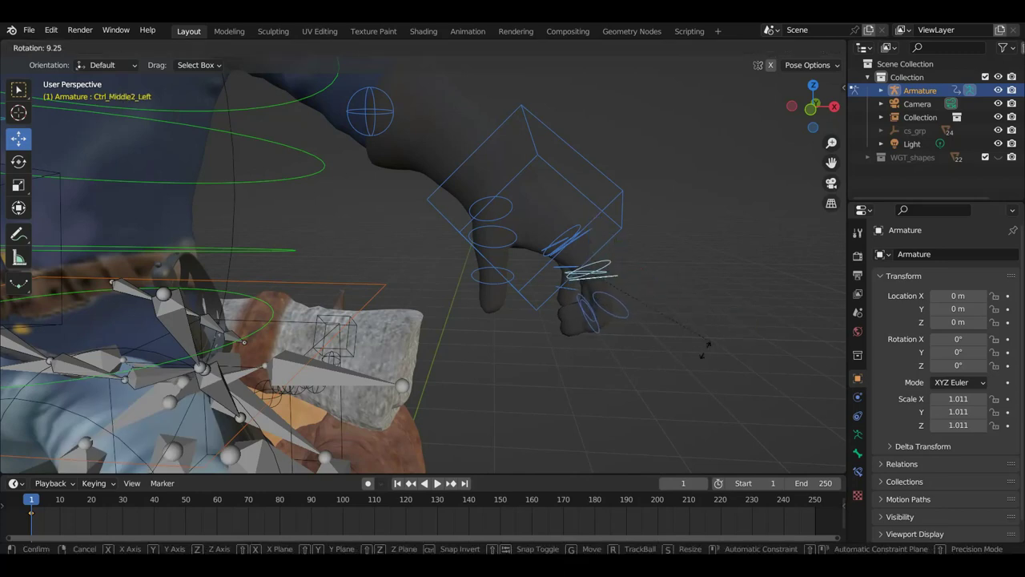
{"action": "left_click", "coordinate": [622, 378]}
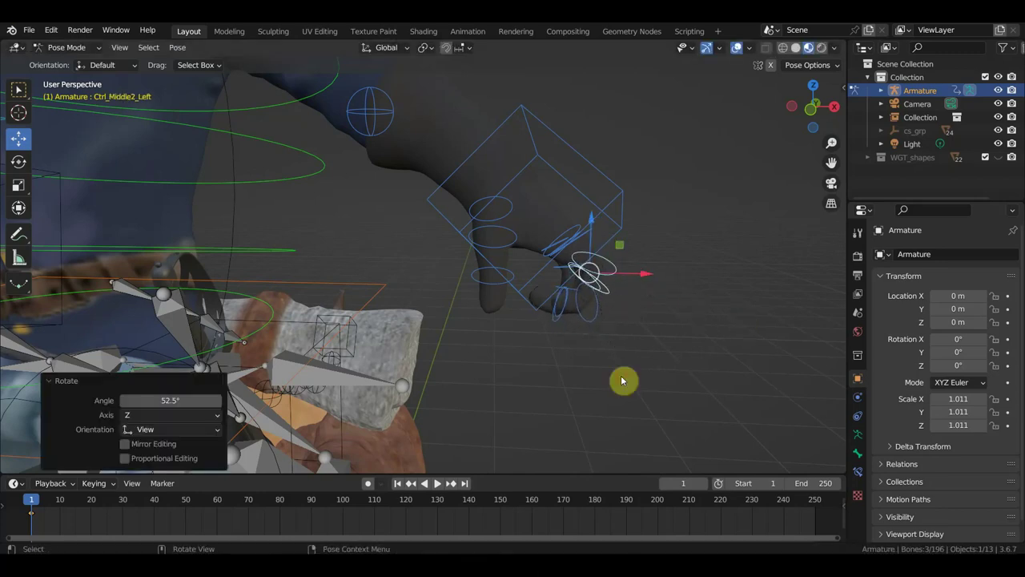
- Bend the index, middle and ring finger base joints, then correct the ring finger bend
{"action": "middle_click_drag", "start_coordinate": [574, 244], "coordinate": [504, 256]}
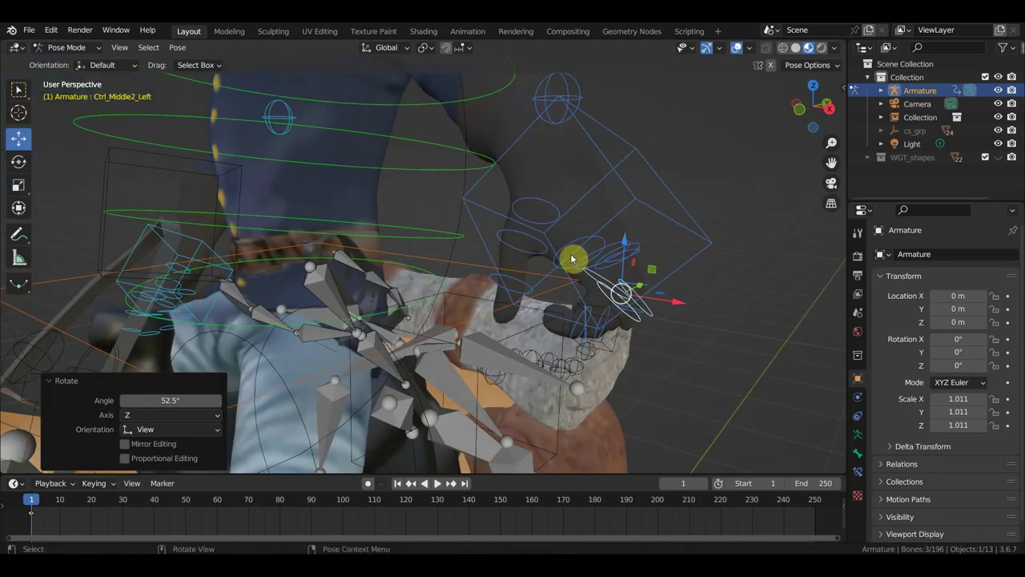
{"action": "left_click", "coordinate": [586, 243]}
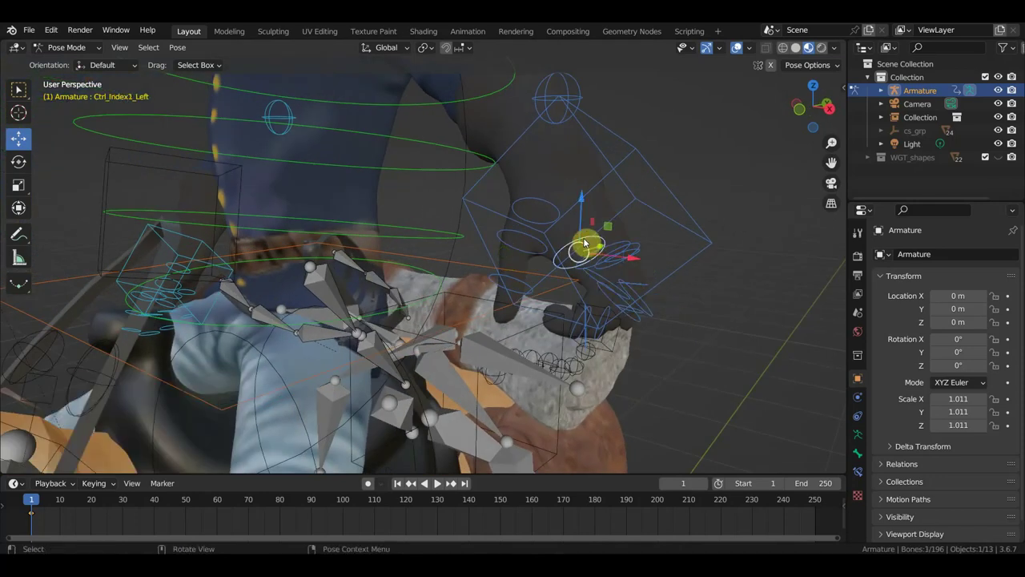
{"action": "left_click", "coordinate": [636, 245]}
{"action": "left_click", "coordinate": [654, 259]}
{"action": "middle_click_drag", "start_coordinate": [654, 259], "coordinate": [731, 258]}
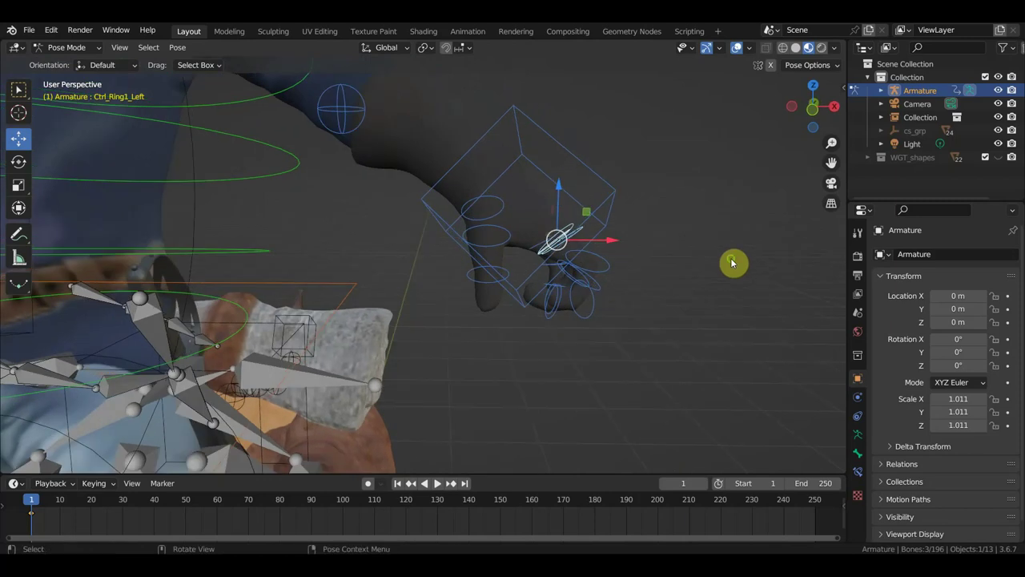
{"action": "key", "text": "r"}
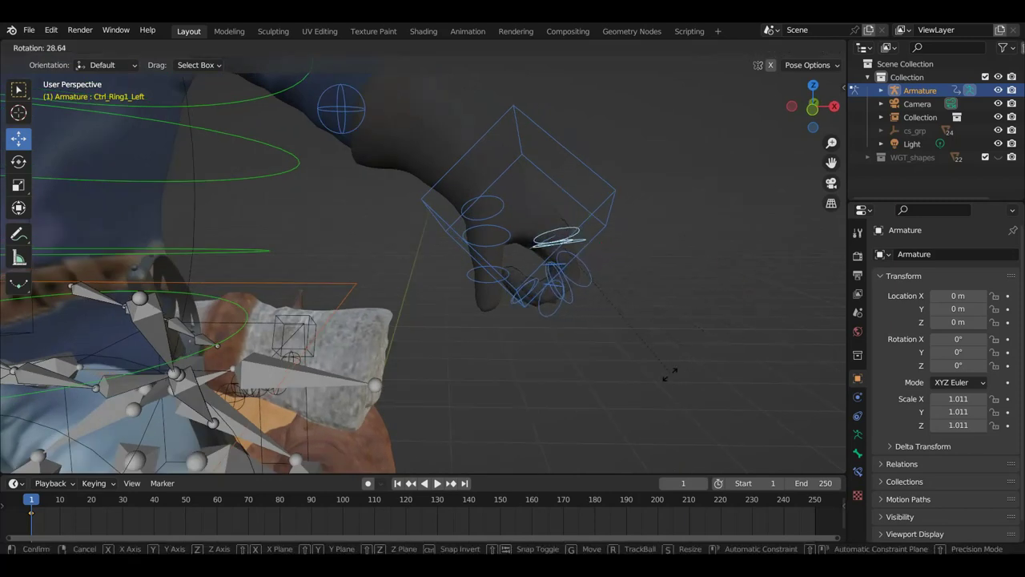
{"action": "left_click", "coordinate": [657, 377]}
{"action": "mouse_move", "coordinate": [656, 377]}
{"action": "middle_mouse_down"}
{"action": "mouse_move", "coordinate": [620, 354]}
{"action": "mouse_move", "coordinate": [487, 339]}
{"action": "mouse_move", "coordinate": [494, 327]}
{"action": "middle_mouse_up"}
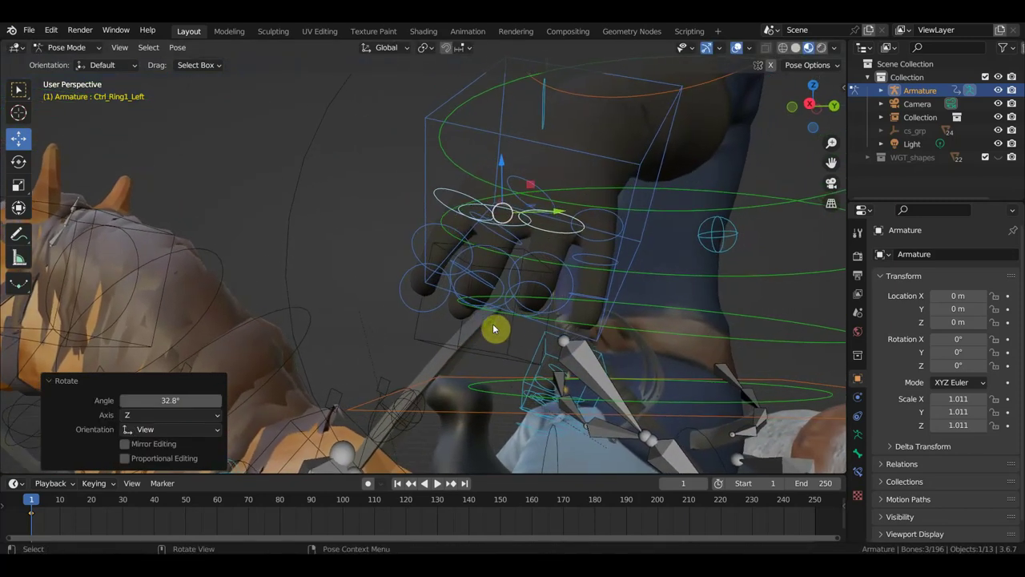
{"action": "key", "text": "r"}
{"action": "left_click", "coordinate": [640, 280]}
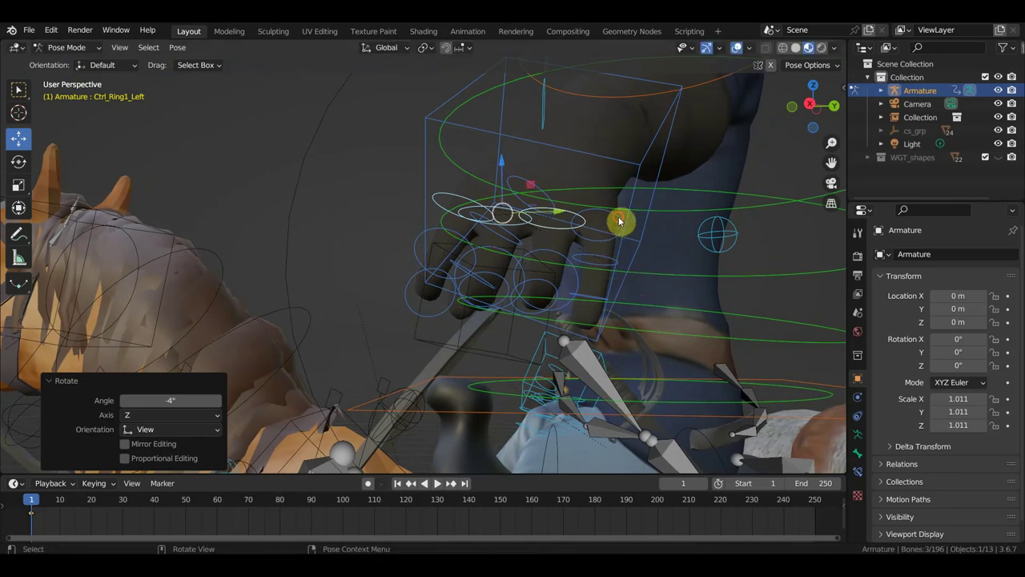
- Curl the pinky by bending its base joint and second joint
{"action": "left_click", "coordinate": [619, 221]}
{"action": "mouse_move", "coordinate": [619, 221]}
{"action": "middle_mouse_down"}
{"action": "mouse_move", "coordinate": [636, 232]}
{"action": "mouse_move", "coordinate": [633, 248]}
{"action": "middle_mouse_up"}
{"action": "key", "text": "r"}
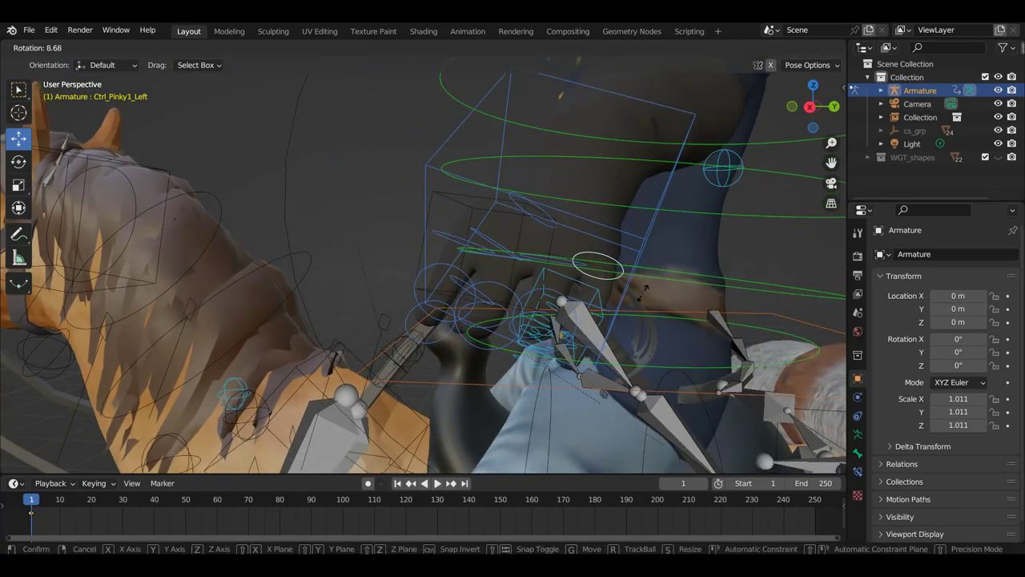
{"action": "left_click", "coordinate": [641, 298]}
{"action": "mouse_move", "coordinate": [641, 299]}
{"action": "middle_mouse_down"}
{"action": "mouse_move", "coordinate": [544, 272]}
{"action": "mouse_move", "coordinate": [417, 279]}
{"action": "mouse_move", "coordinate": [462, 280]}
{"action": "mouse_move", "coordinate": [411, 254]}
{"action": "middle_mouse_up"}
{"action": "left_click", "coordinate": [384, 242]}
{"action": "key", "text": "r"}
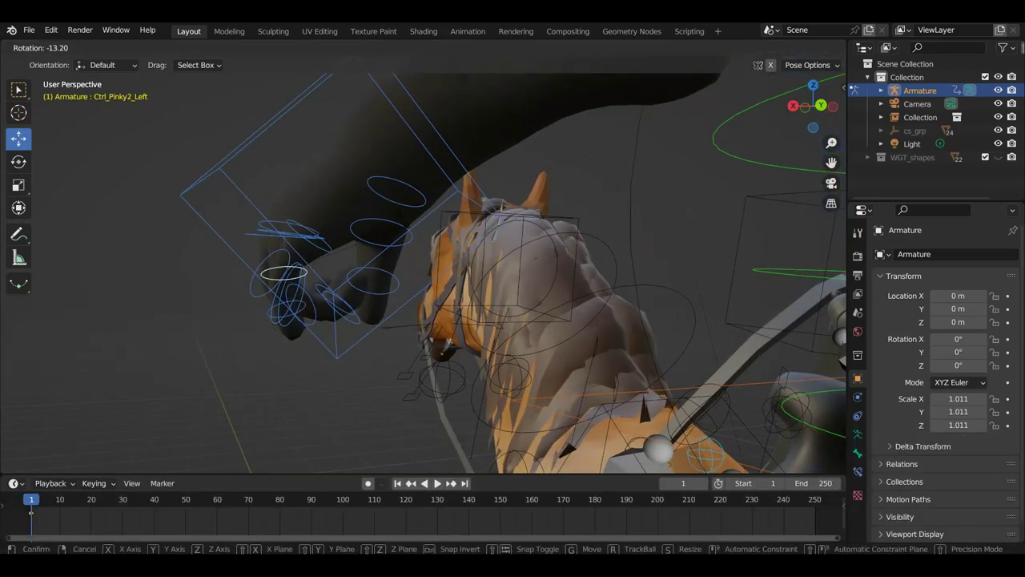
{"action": "left_click", "coordinate": [331, 229]}
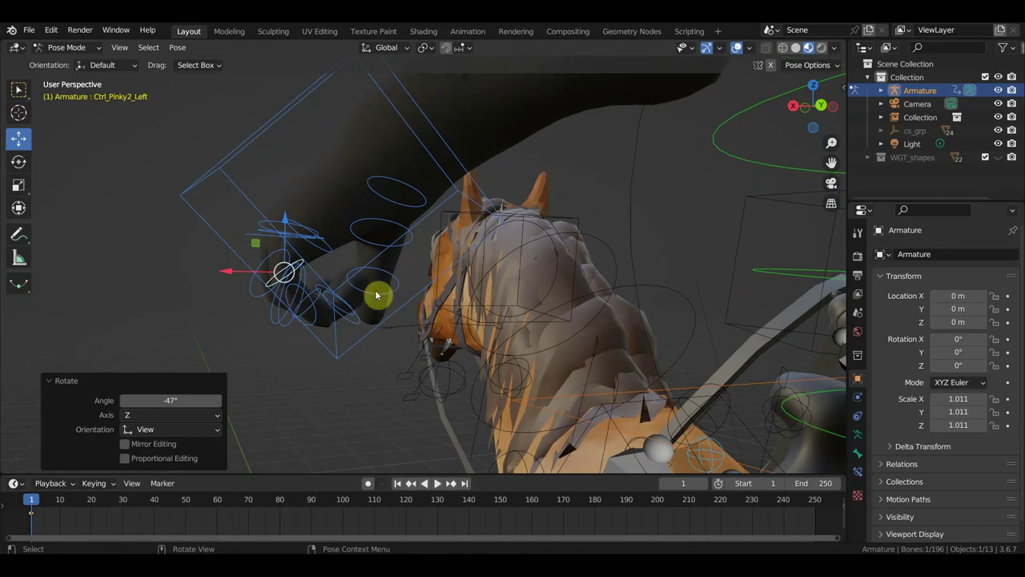
- Bend the ring, middle, index and pinky base joints further to tighten the grip
{"action": "middle_click_drag", "start_coordinate": [376, 295], "coordinate": [508, 302]}
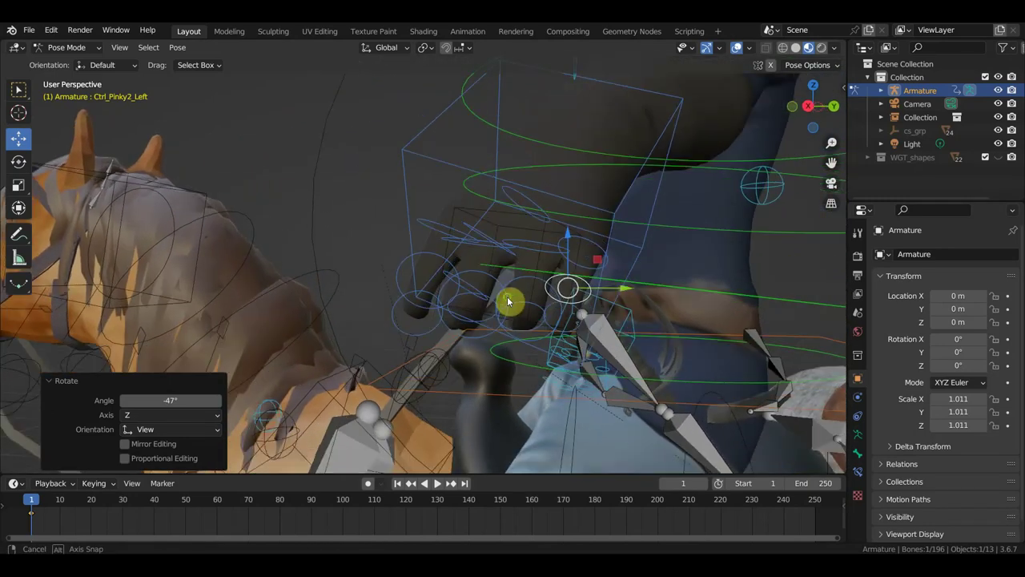
{"action": "left_click", "coordinate": [553, 251]}
{"action": "key", "text": "r"}
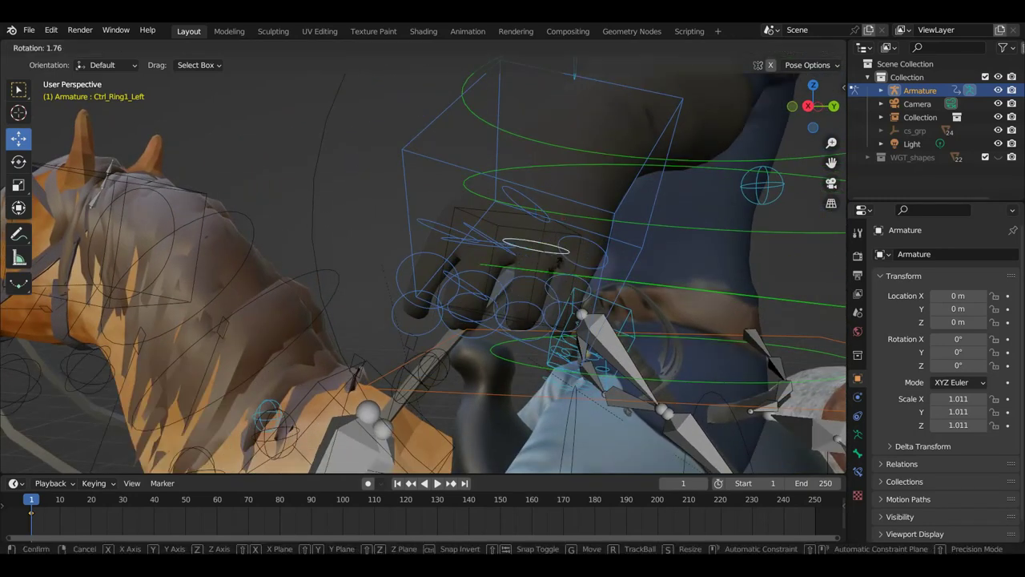
{"action": "left_click", "coordinate": [553, 269]}
{"action": "left_click", "coordinate": [497, 249]}
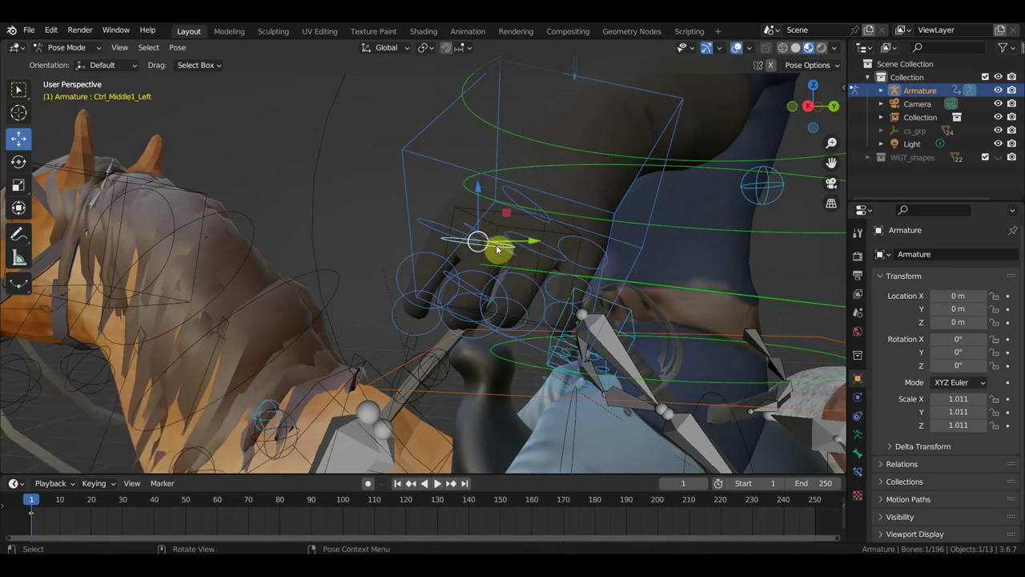
{"action": "key", "text": "r"}
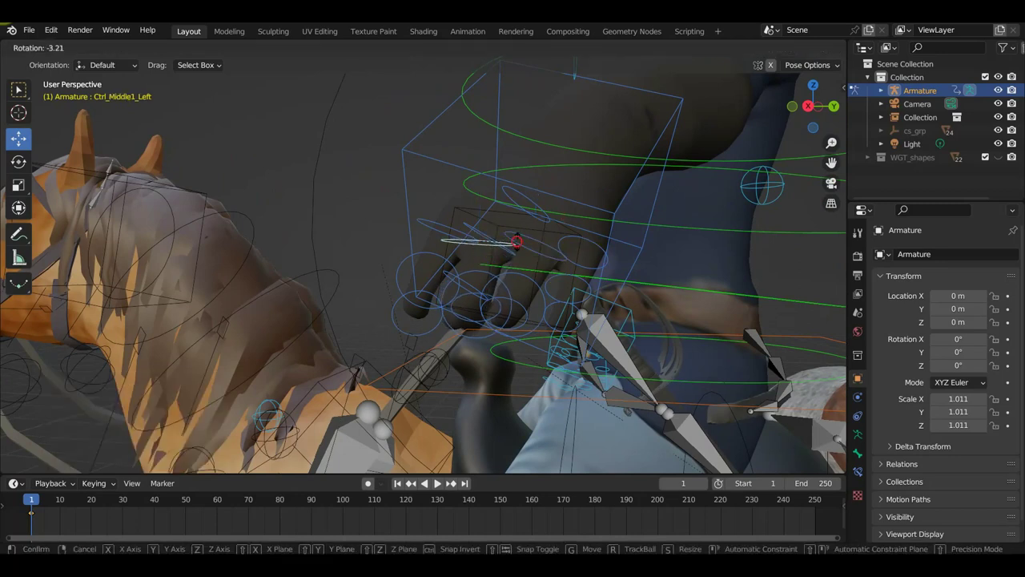
{"action": "left_click", "coordinate": [467, 245]}
{"action": "left_click", "coordinate": [450, 236]}
{"action": "key", "text": "r"}
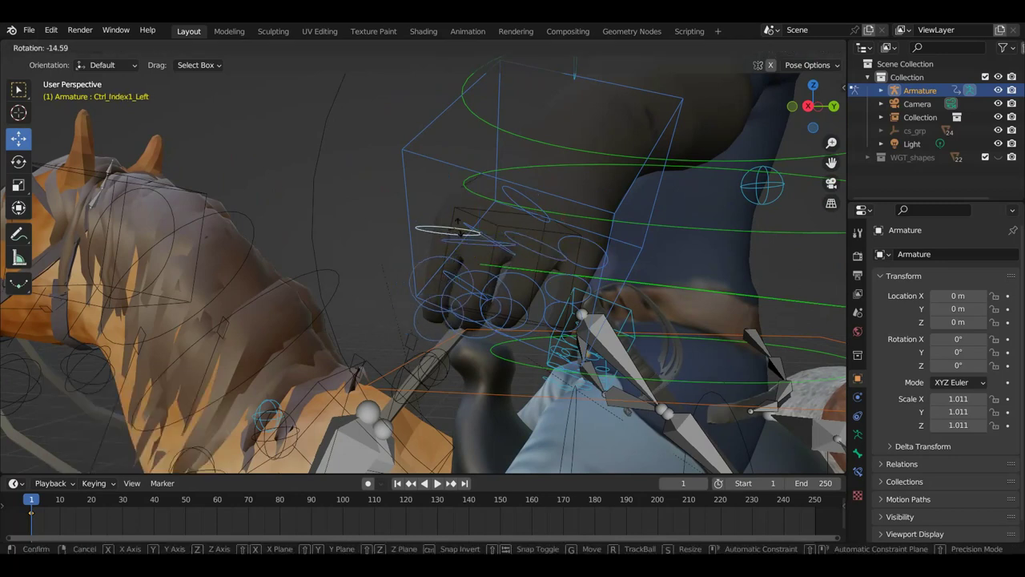
{"action": "left_click", "coordinate": [481, 250]}
{"action": "left_click", "coordinate": [595, 253]}
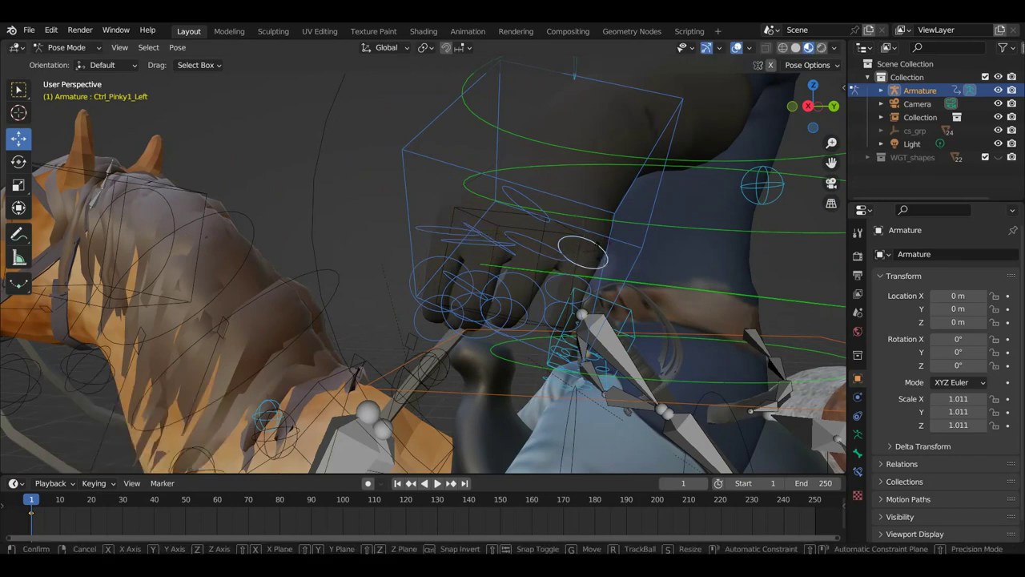
{"action": "key", "text": "r"}
{"action": "left_click", "coordinate": [601, 256]}
- Rotate the thumb's base joint inward, finishing with an 8.73° turn
{"action": "mouse_move", "coordinate": [601, 256]}
{"action": "middle_mouse_down"}
{"action": "mouse_move", "coordinate": [743, 278]}
{"action": "mouse_move", "coordinate": [558, 253]}
{"action": "middle_mouse_up"}
{"action": "left_click", "coordinate": [558, 194]}
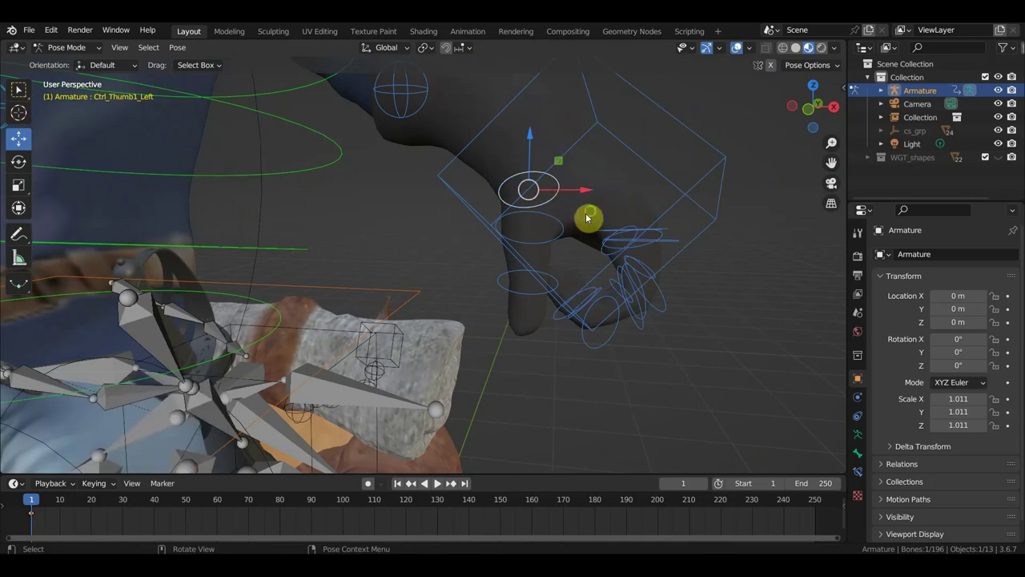
{"action": "mouse_move", "coordinate": [588, 217]}
{"action": "middle_mouse_down"}
{"action": "mouse_move", "coordinate": [657, 171]}
{"action": "mouse_move", "coordinate": [677, 203]}
{"action": "middle_mouse_up"}
{"action": "key", "text": "r"}
{"action": "key", "text": "r"}
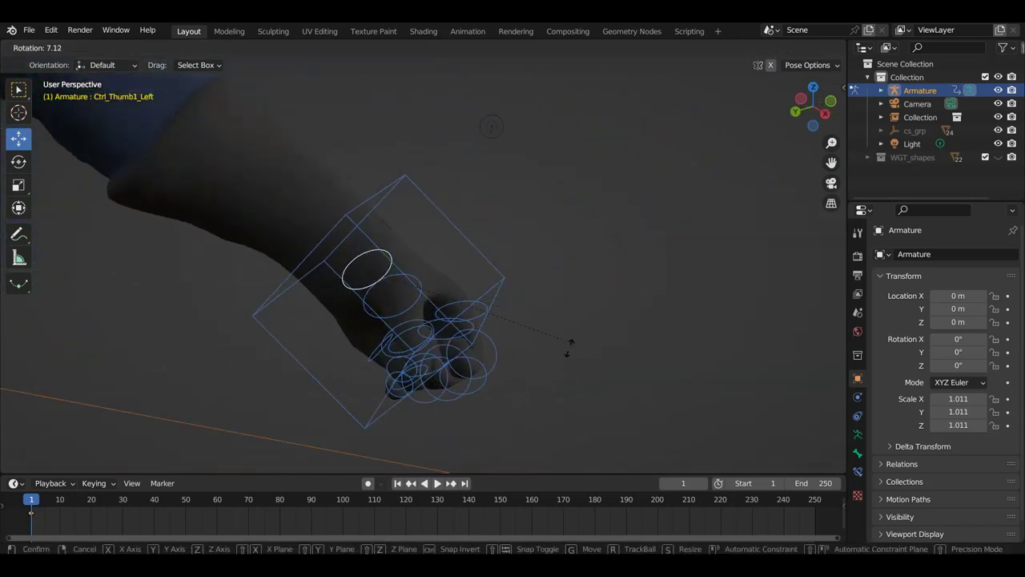
{"action": "left_click", "coordinate": [560, 350]}
{"action": "key", "text": "r"}
{"action": "left_click", "coordinate": [524, 372]}
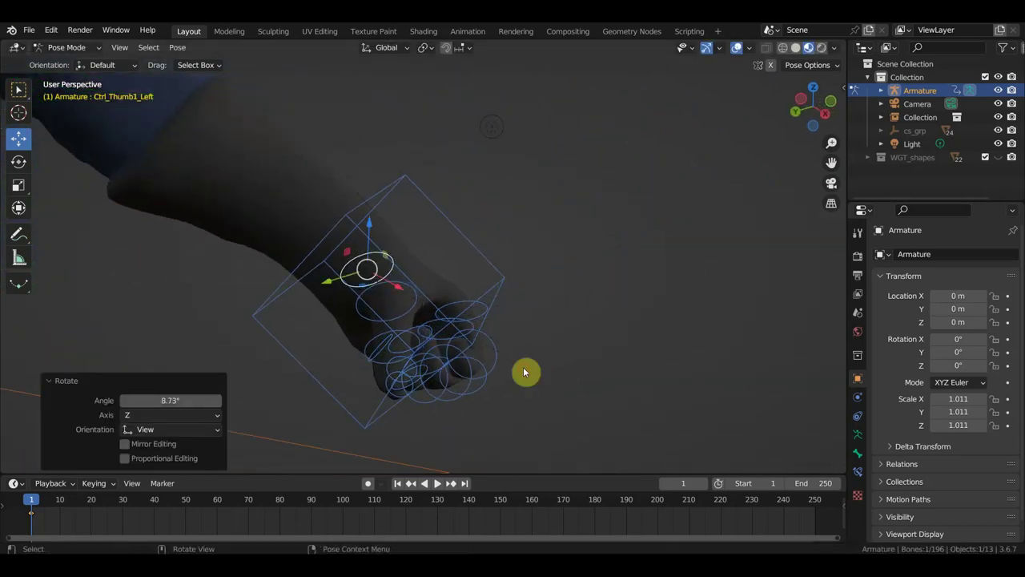
{"action": "mouse_move", "coordinate": [525, 372]}
{"action": "middle_mouse_down"}
{"action": "mouse_move", "coordinate": [430, 373]}
{"action": "mouse_move", "coordinate": [403, 409]}
{"action": "mouse_move", "coordinate": [424, 415]}
{"action": "middle_mouse_up"}
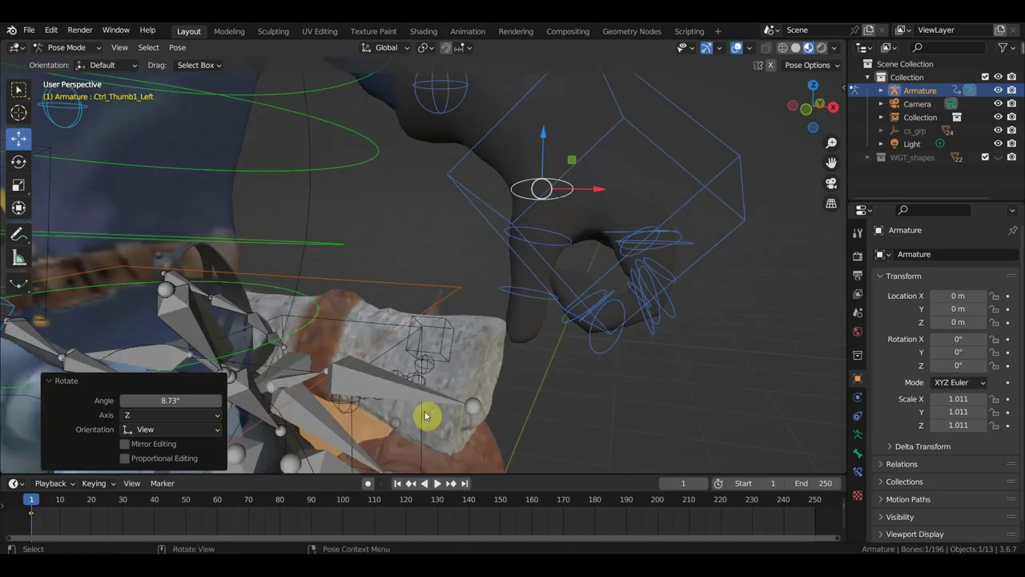
- Bend the thumb's second joint by −15° to close it over the reins
{"action": "left_click", "coordinate": [548, 242]}
{"action": "key", "text": "r"}
{"action": "left_click", "coordinate": [609, 234]}
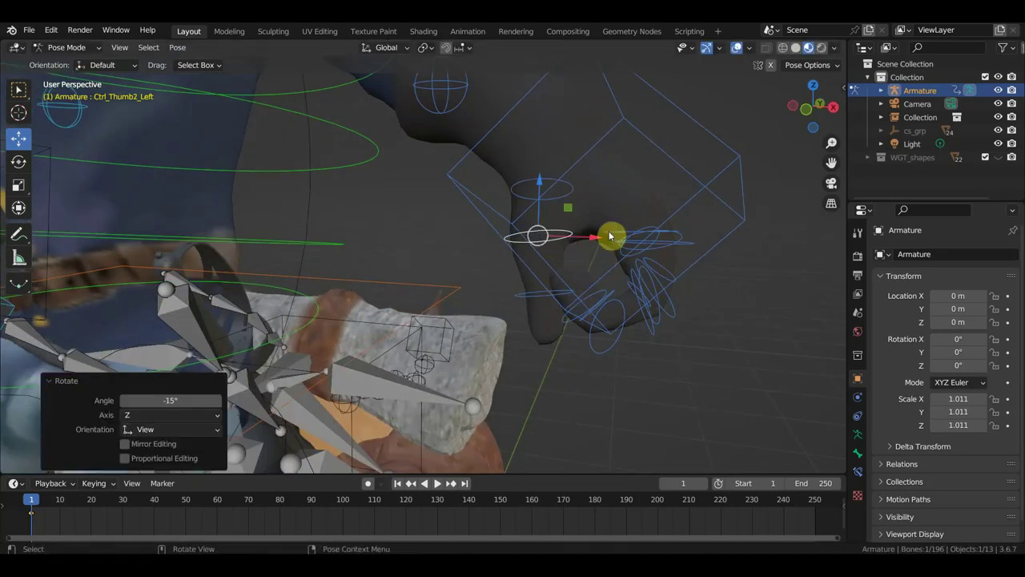
{"action": "mouse_move", "coordinate": [611, 235]}
{"action": "middle_mouse_down"}
{"action": "mouse_move", "coordinate": [663, 236]}
{"action": "mouse_move", "coordinate": [659, 221]}
{"action": "mouse_move", "coordinate": [633, 234]}
{"action": "middle_mouse_up"}
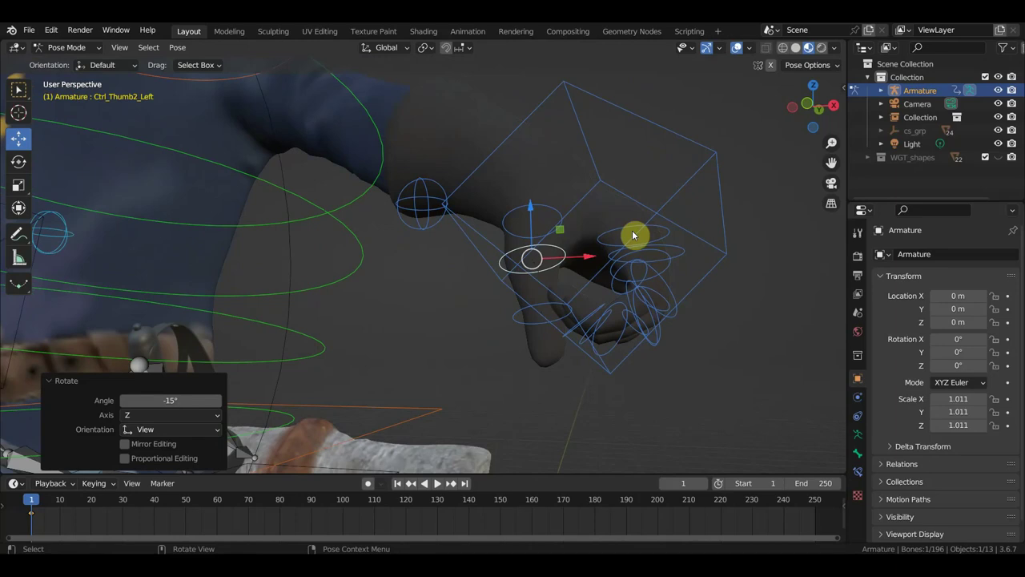
- Keyframe location and rotation on every bone of the rider rig
{"action": "key", "text": "a"}
{"action": "key", "text": "i"}
{"action": "middle_click_drag", "start_coordinate": [512, 270], "coordinate": [575, 254]}
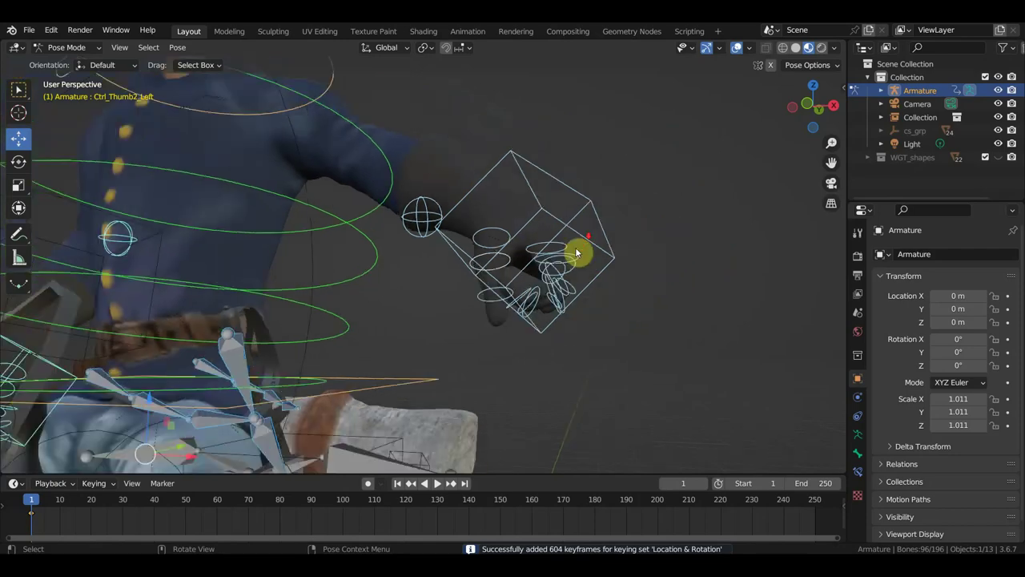
{"action": "scroll", "coordinate": [576, 252], "scroll_direction": "down", "scroll_amount": 3}
- Move and rotate Ctrl_Hand_IK_Left so the left hand sits toward the saddle
{"action": "left_click", "coordinate": [499, 240]}
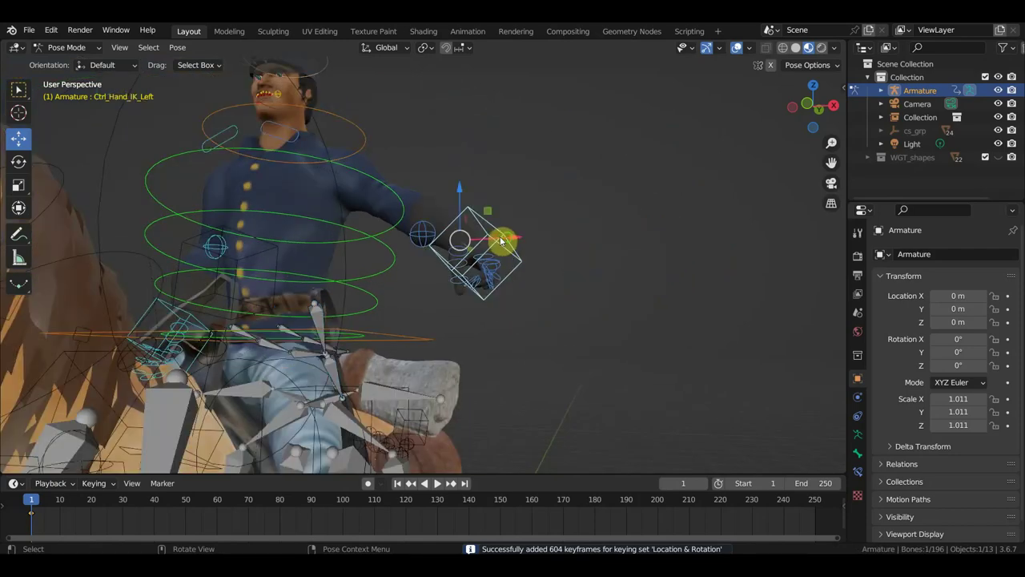
{"action": "scroll", "coordinate": [501, 238], "scroll_direction": "up", "scroll_amount": 2}
{"action": "scroll", "coordinate": [526, 254], "scroll_direction": "up", "scroll_amount": 2}
{"action": "mouse_move", "coordinate": [526, 254]}
{"action": "middle_mouse_down", "text": "shift"}
{"action": "mouse_move", "coordinate": [708, 242]}
{"action": "mouse_move", "coordinate": [636, 247]}
{"action": "mouse_move", "coordinate": [534, 277]}
{"action": "mouse_move", "coordinate": [581, 285]}
{"action": "middle_mouse_up", "text": "shift"}
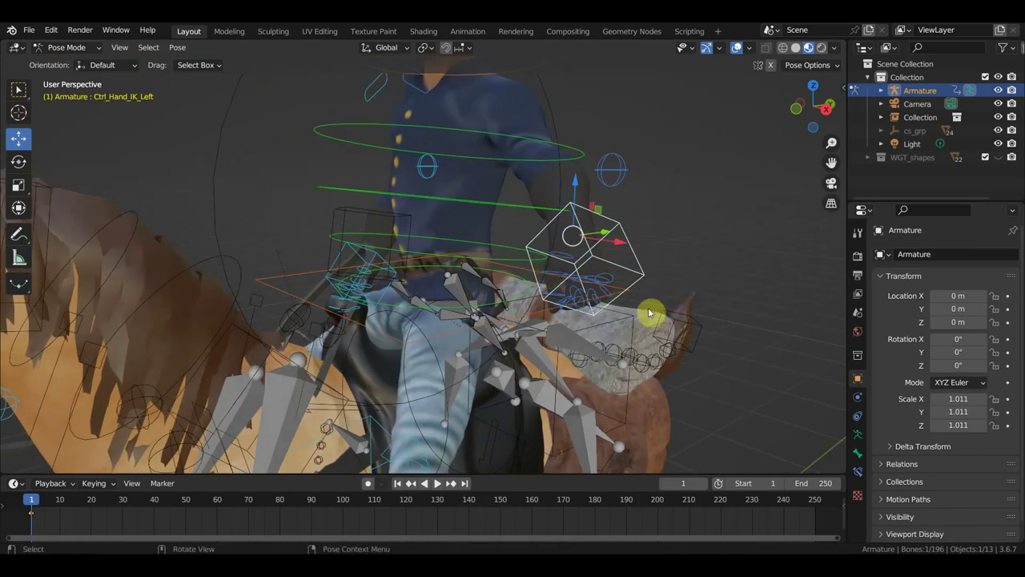
{"action": "key", "text": "g"}
{"action": "left_click", "coordinate": [464, 309]}
{"action": "middle_click_drag", "start_coordinate": [464, 308], "coordinate": [640, 370]}
{"action": "key", "text": "r"}
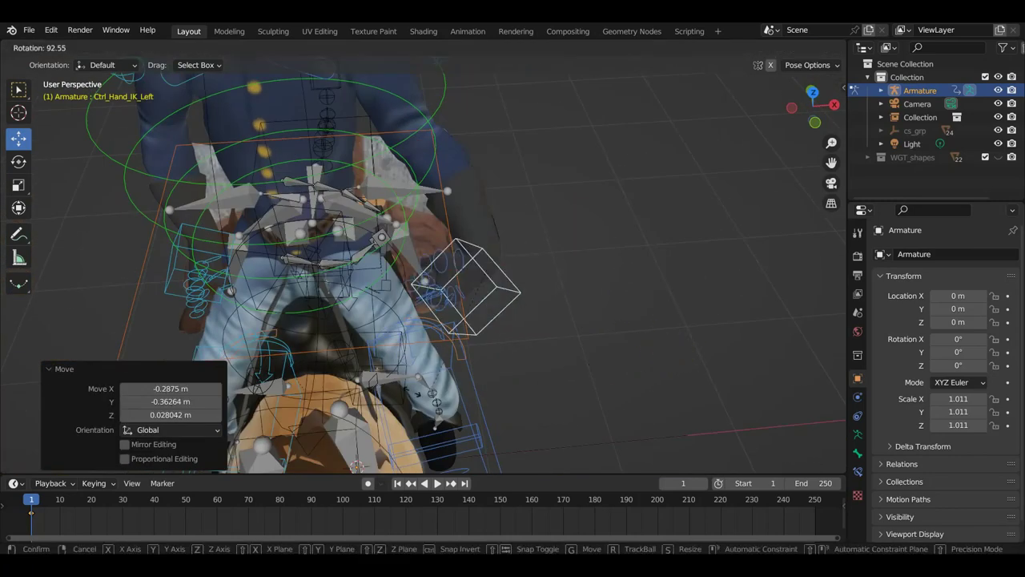
{"action": "left_click", "coordinate": [473, 391]}
{"action": "key", "text": "g"}
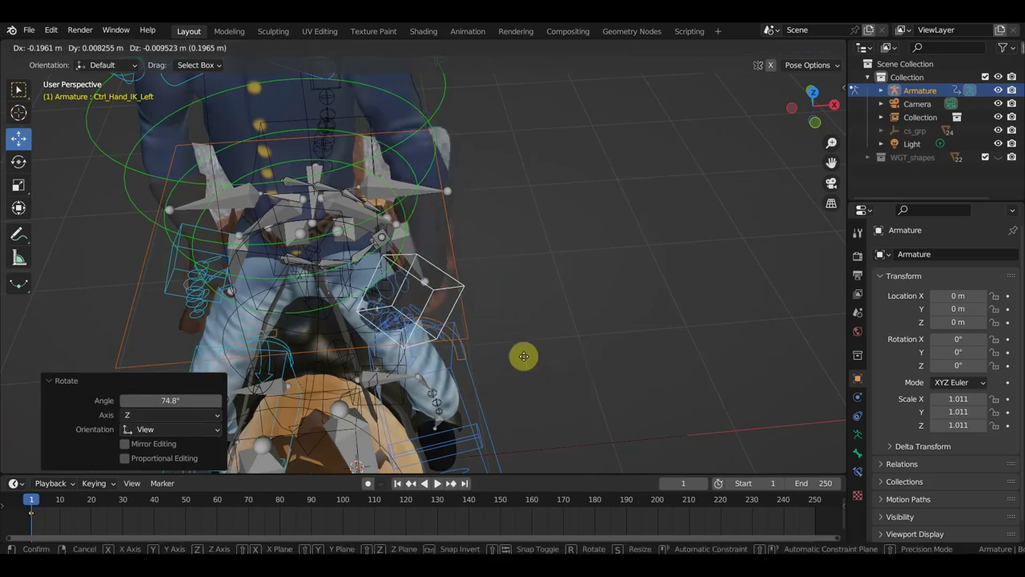
{"action": "left_click", "coordinate": [466, 326]}
{"action": "mouse_move", "coordinate": [468, 328]}
{"action": "middle_mouse_down"}
{"action": "mouse_move", "coordinate": [404, 274]}
{"action": "mouse_move", "coordinate": [416, 267]}
{"action": "middle_mouse_up"}
- Nudge the left hand IK control once more and hide the viewport overlays
{"action": "key", "text": "g"}
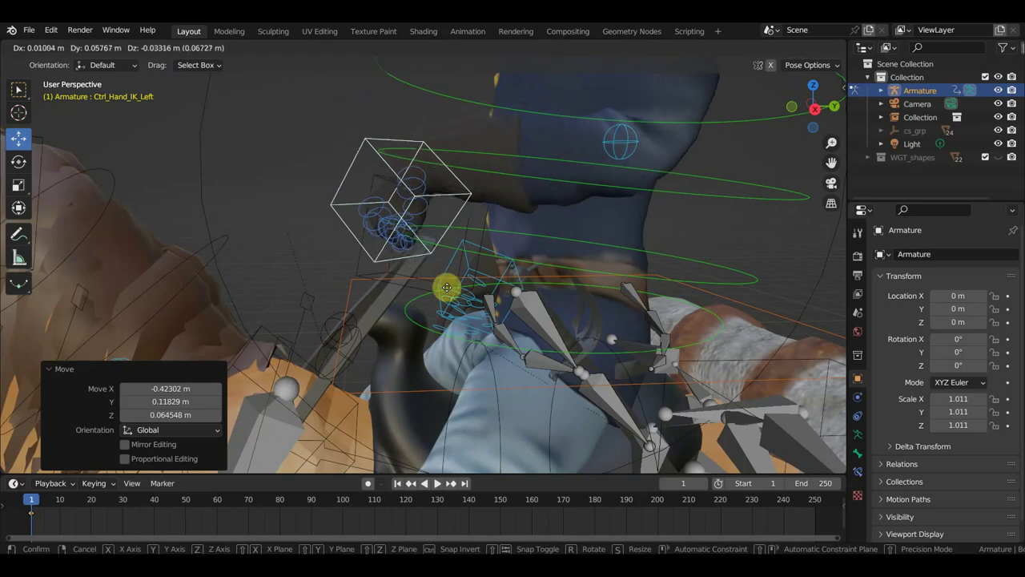
{"action": "left_click", "coordinate": [453, 315]}
{"action": "middle_click_drag", "start_coordinate": [499, 309], "coordinate": [668, 360]}
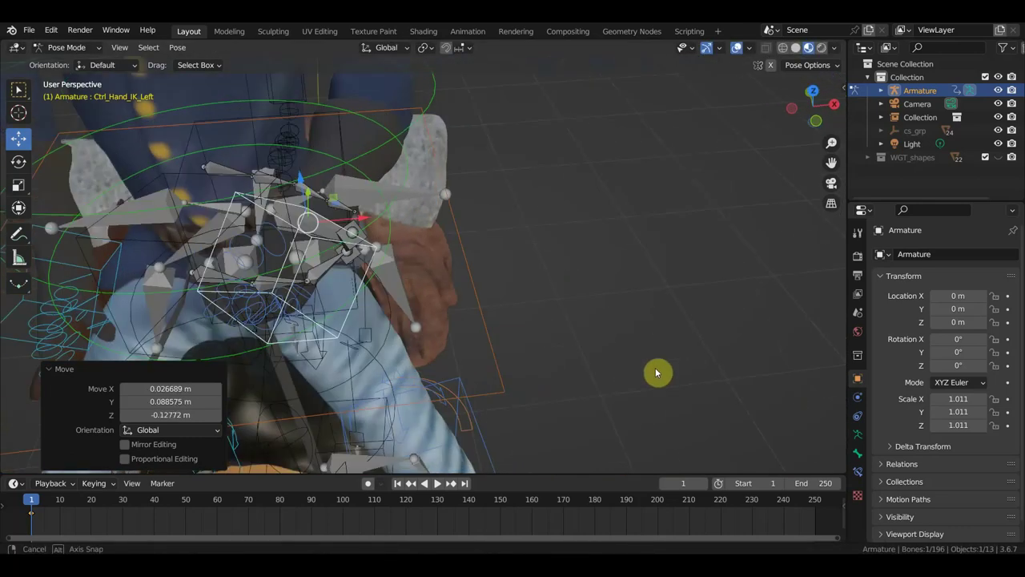
{"action": "left_click", "coordinate": [736, 48]}
{"action": "middle_click_drag", "start_coordinate": [624, 208], "coordinate": [718, 228]}
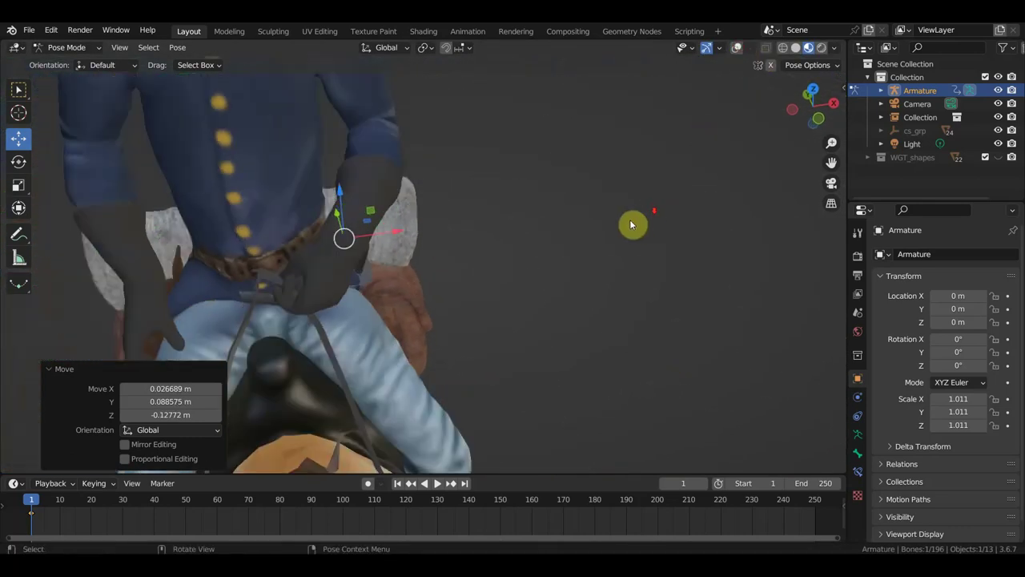
- Reposition and rotate the gloved left hand, checking it from front and below
{"action": "key", "text": "g"}
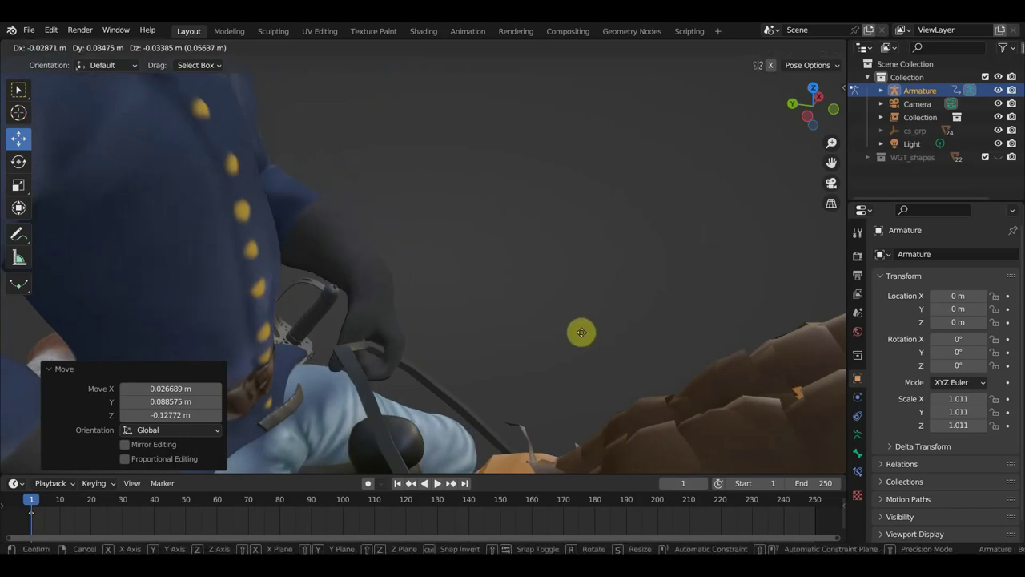
{"action": "left_click", "coordinate": [577, 332]}
{"action": "middle_click_drag", "start_coordinate": [573, 333], "coordinate": [442, 338]}
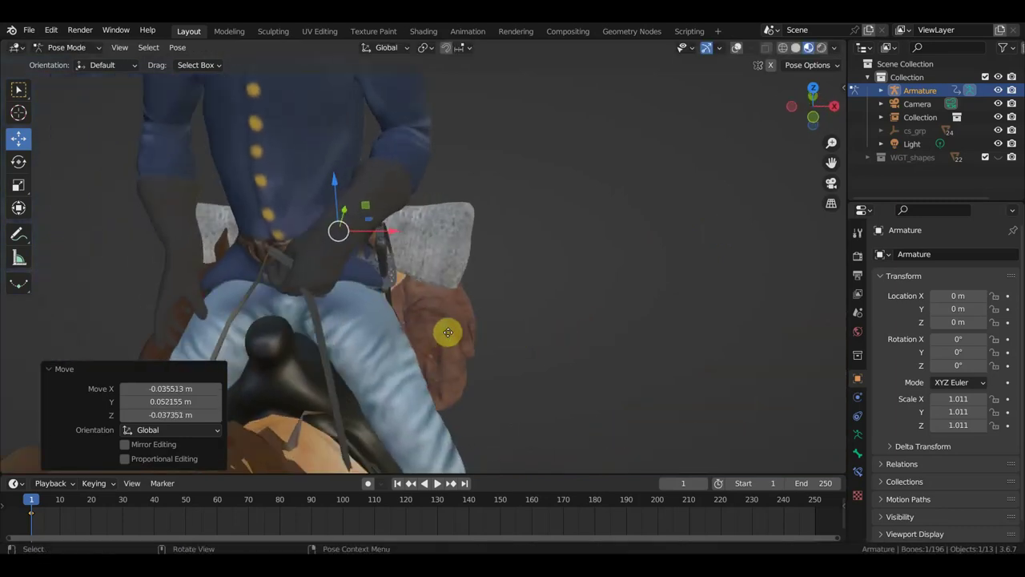
{"action": "key", "text": "g"}
{"action": "left_click", "coordinate": [409, 315]}
{"action": "mouse_move", "coordinate": [412, 318]}
{"action": "middle_mouse_down"}
{"action": "mouse_move", "coordinate": [382, 371]}
{"action": "mouse_move", "coordinate": [440, 402]}
{"action": "middle_mouse_up"}
{"action": "key", "text": "r"}
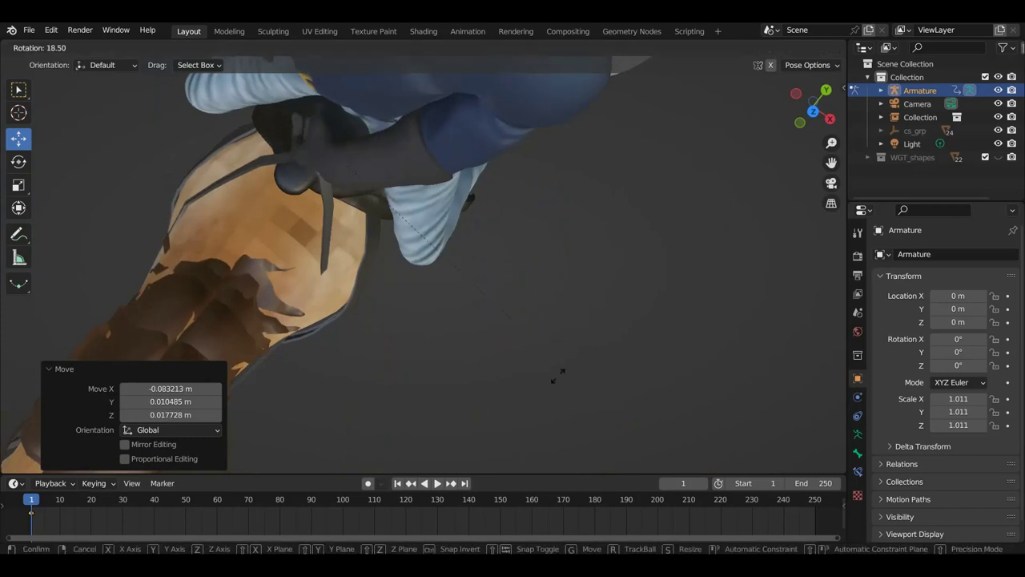
{"action": "left_click", "coordinate": [518, 378]}
- Rotate the hand 10.3° and settle it at offset 0.021685, -0.036901, 0.004698 m
{"action": "key", "text": "g"}
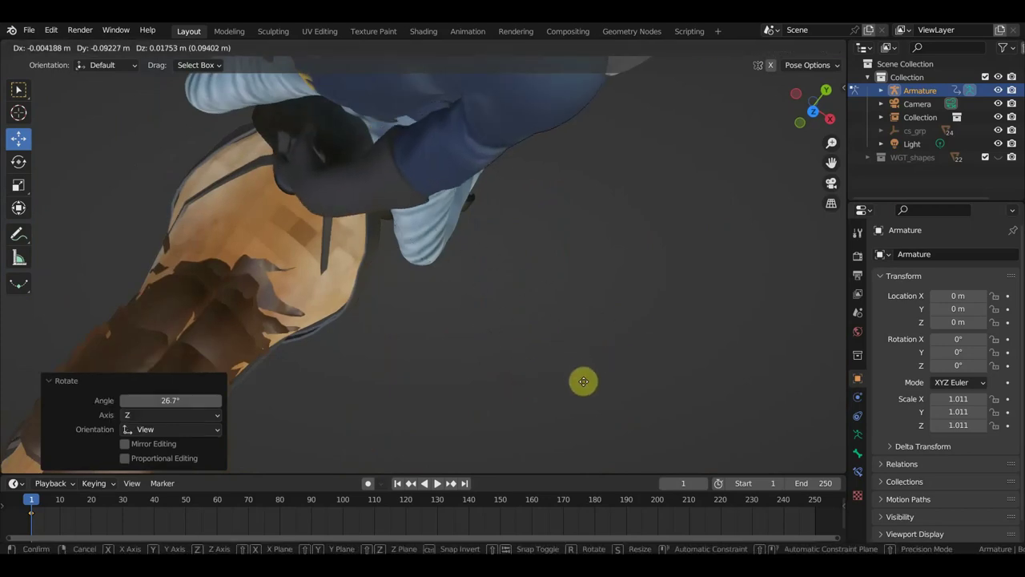
{"action": "left_click", "coordinate": [585, 386]}
{"action": "mouse_move", "coordinate": [585, 387]}
{"action": "middle_mouse_down"}
{"action": "mouse_move", "coordinate": [551, 233]}
{"action": "mouse_move", "coordinate": [519, 243]}
{"action": "mouse_move", "coordinate": [517, 262]}
{"action": "mouse_move", "coordinate": [570, 339]}
{"action": "mouse_move", "coordinate": [598, 339]}
{"action": "middle_mouse_up"}
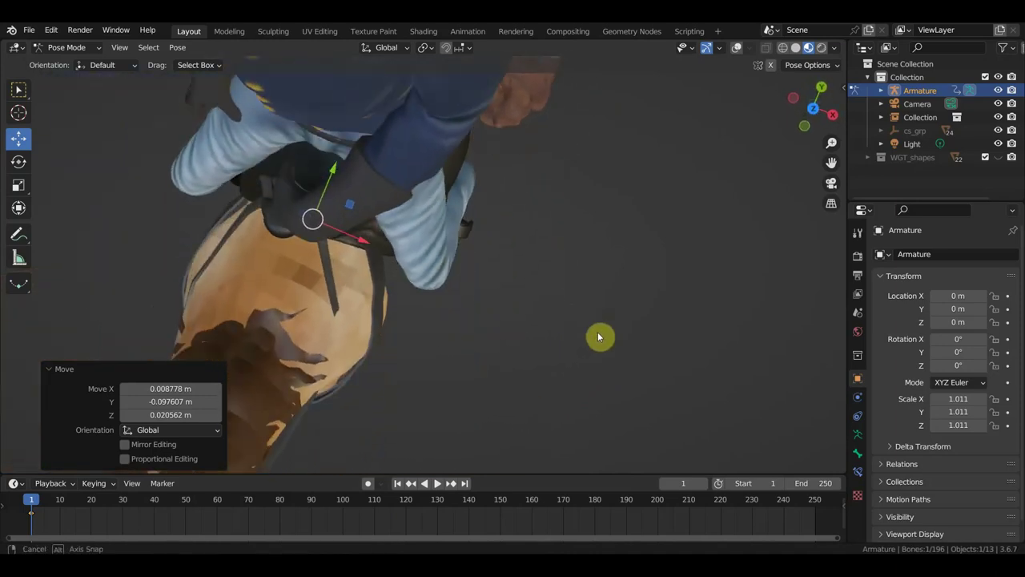
{"action": "key", "text": "r"}
{"action": "left_click", "coordinate": [596, 350]}
{"action": "key", "text": "g"}
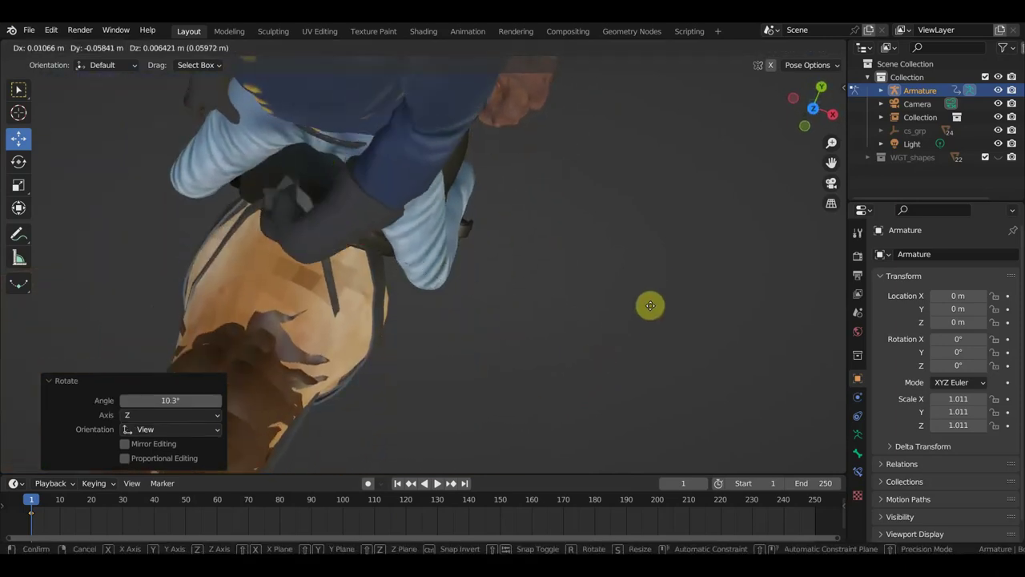
{"action": "left_click", "coordinate": [655, 301]}
{"action": "mouse_move", "coordinate": [664, 304]}
{"action": "middle_mouse_down"}
{"action": "mouse_move", "coordinate": [569, 158]}
{"action": "mouse_move", "coordinate": [601, 144]}
{"action": "mouse_move", "coordinate": [718, 162]}
{"action": "mouse_move", "coordinate": [697, 160]}
{"action": "mouse_move", "coordinate": [716, 162]}
{"action": "mouse_move", "coordinate": [550, 265]}
{"action": "mouse_move", "coordinate": [547, 247]}
{"action": "mouse_move", "coordinate": [561, 236]}
{"action": "mouse_move", "coordinate": [661, 293]}
{"action": "mouse_move", "coordinate": [713, 285]}
{"action": "mouse_move", "coordinate": [712, 233]}
{"action": "mouse_move", "coordinate": [649, 264]}
{"action": "mouse_move", "coordinate": [480, 284]}
{"action": "mouse_move", "coordinate": [549, 318]}
{"action": "mouse_move", "coordinate": [649, 305]}
{"action": "mouse_move", "coordinate": [549, 306]}
{"action": "mouse_move", "coordinate": [632, 314]}
{"action": "mouse_move", "coordinate": [542, 360]}
{"action": "mouse_move", "coordinate": [604, 376]}
{"action": "mouse_move", "coordinate": [643, 269]}
{"action": "mouse_move", "coordinate": [659, 320]}
{"action": "mouse_move", "coordinate": [672, 308]}
{"action": "middle_mouse_up"}
- Show the overlays again and rotate Ctrl_Shoulder_Left by 5.28°
{"action": "left_click", "coordinate": [739, 48]}
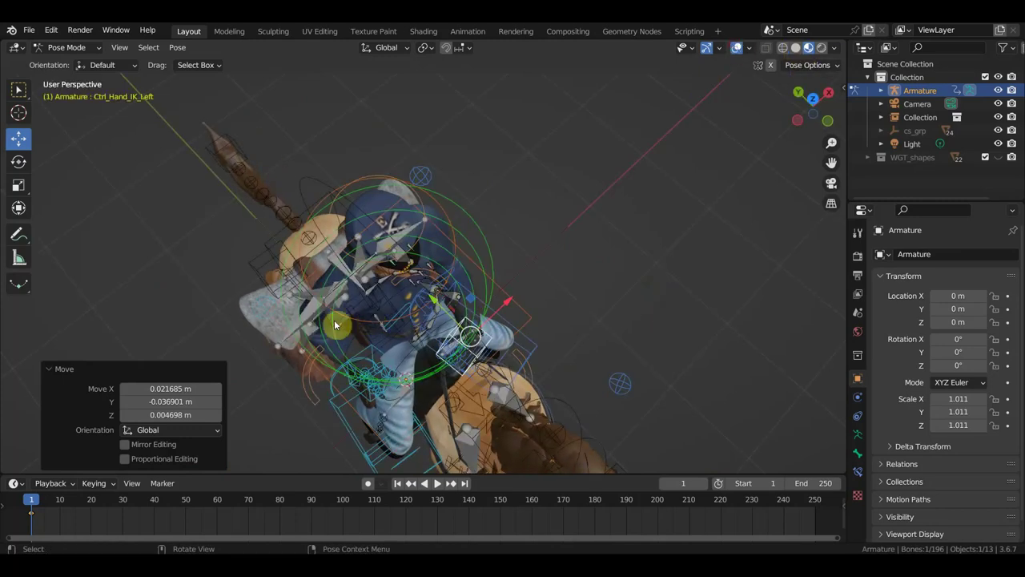
{"action": "mouse_move", "coordinate": [336, 325]}
{"action": "middle_mouse_down"}
{"action": "mouse_move", "coordinate": [305, 263]}
{"action": "mouse_move", "coordinate": [403, 234]}
{"action": "middle_mouse_up"}
{"action": "left_click", "coordinate": [419, 222]}
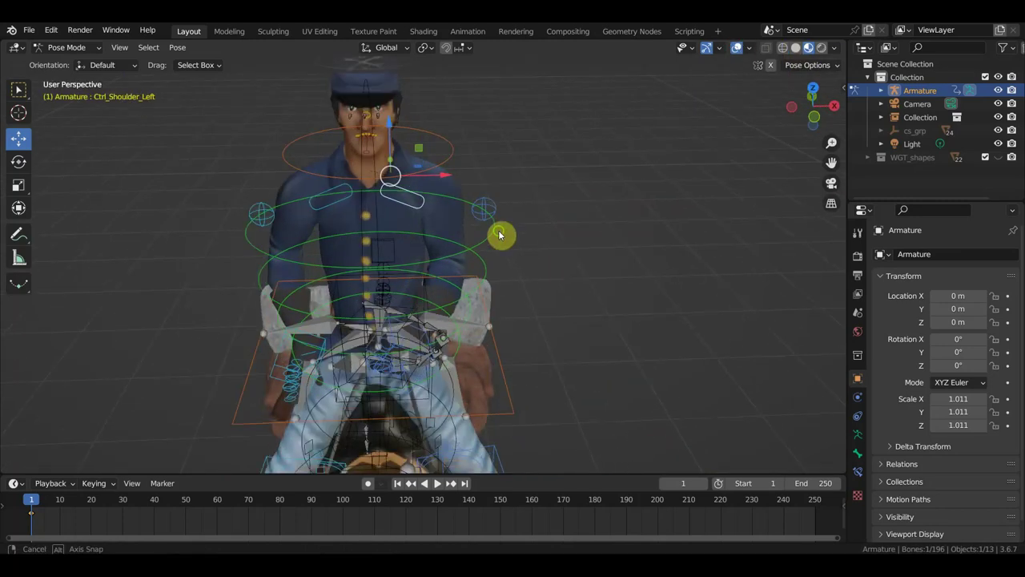
{"action": "mouse_move", "coordinate": [501, 233]}
{"action": "middle_mouse_down"}
{"action": "mouse_move", "coordinate": [421, 258]}
{"action": "mouse_move", "coordinate": [393, 345]}
{"action": "mouse_move", "coordinate": [455, 324]}
{"action": "middle_mouse_up"}
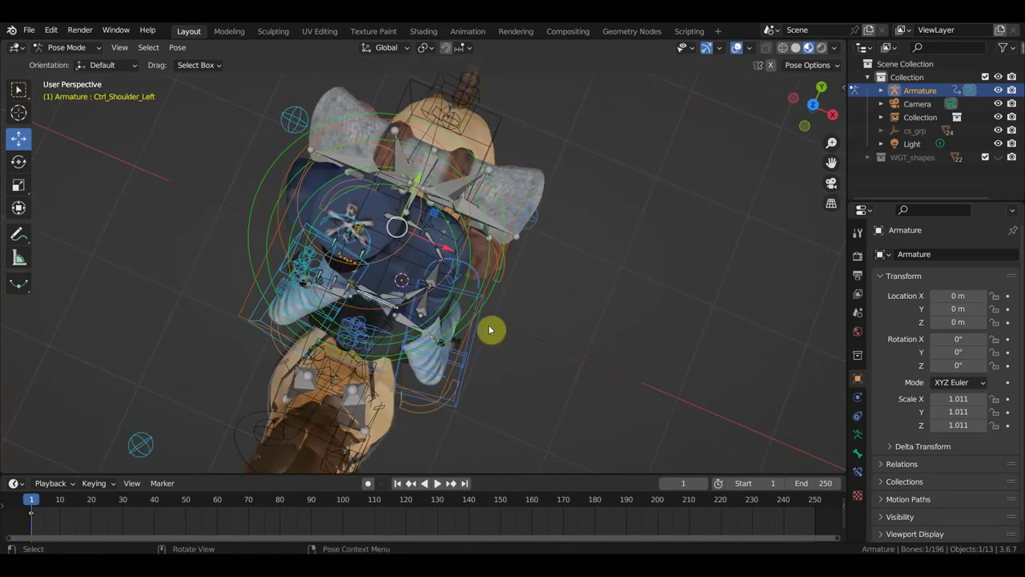
{"action": "key", "text": "r"}
{"action": "left_click", "coordinate": [538, 342]}
{"action": "mouse_move", "coordinate": [538, 342]}
{"action": "middle_mouse_down"}
{"action": "mouse_move", "coordinate": [606, 231]}
{"action": "mouse_move", "coordinate": [417, 227]}
{"action": "mouse_move", "coordinate": [462, 226]}
{"action": "mouse_move", "coordinate": [347, 240]}
{"action": "mouse_move", "coordinate": [424, 290]}
{"action": "middle_mouse_up"}
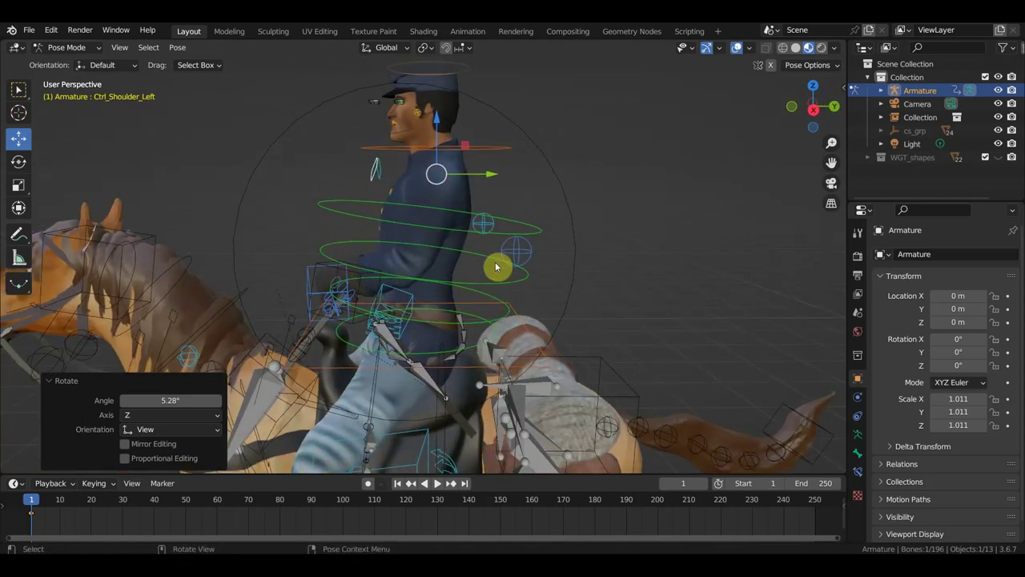
- Rotate Ctrl_Spine2, then rotate Ctrl_Spine1 by -6.87°
{"action": "left_click", "coordinate": [524, 230]}
{"action": "key", "text": "r"}
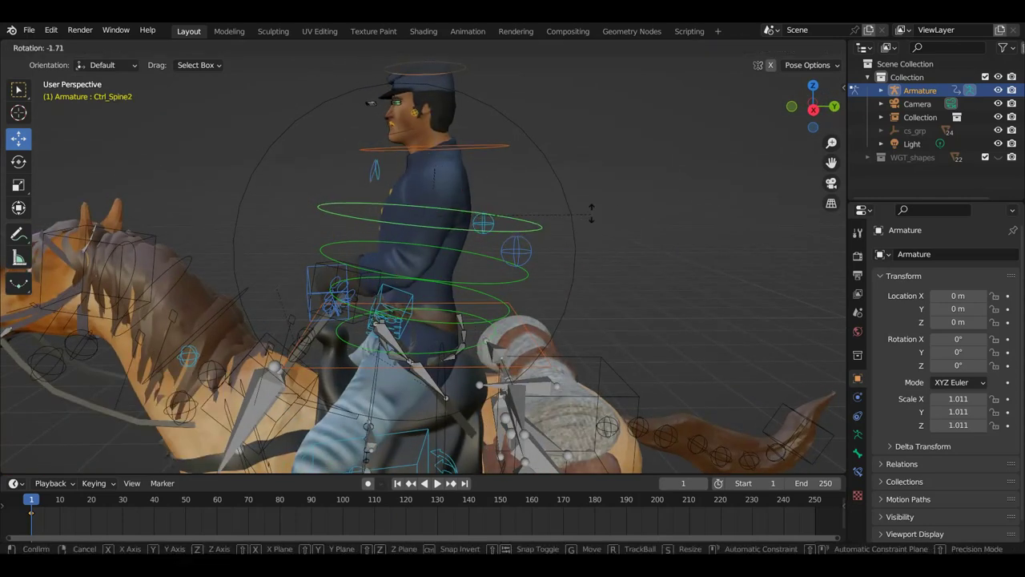
{"action": "left_click", "coordinate": [525, 294]}
{"action": "left_click", "coordinate": [503, 286]}
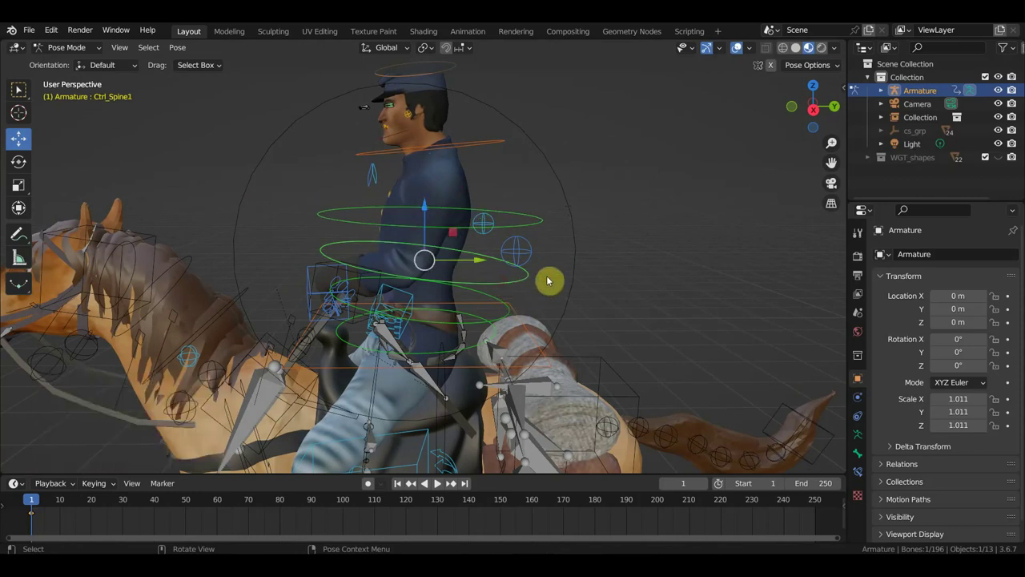
{"action": "key", "text": "r"}
{"action": "left_click", "coordinate": [464, 350]}
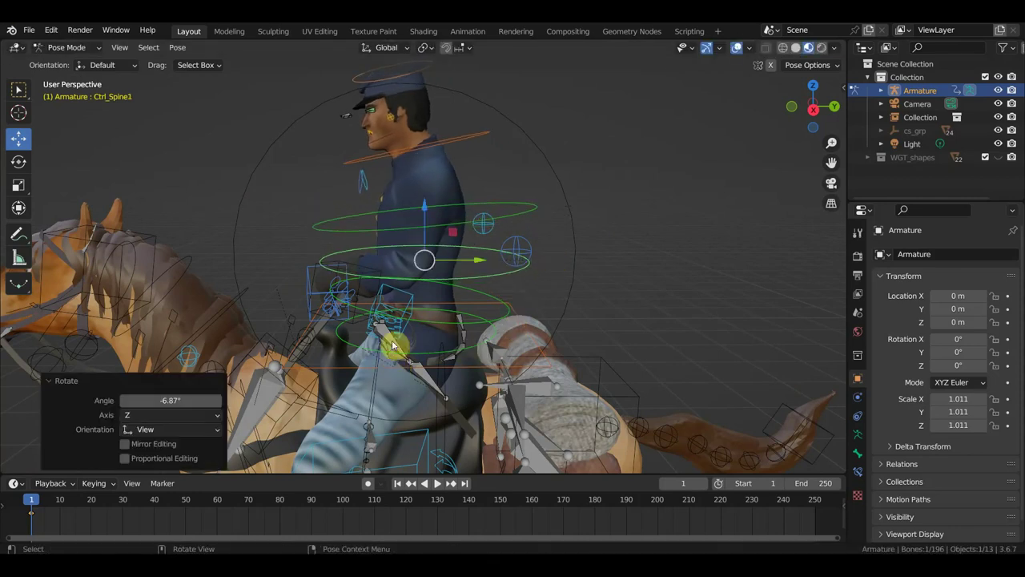
- Rotate the Ctrl_ArmPole_IK_Left.004 and .005 controls together, ending at 18.8°
{"action": "mouse_move", "coordinate": [423, 376]}
{"action": "middle_mouse_down"}
{"action": "mouse_move", "coordinate": [451, 393]}
{"action": "mouse_move", "coordinate": [359, 405]}
{"action": "mouse_move", "coordinate": [414, 373]}
{"action": "mouse_move", "coordinate": [389, 384]}
{"action": "middle_mouse_up"}
{"action": "left_click", "coordinate": [420, 375]}
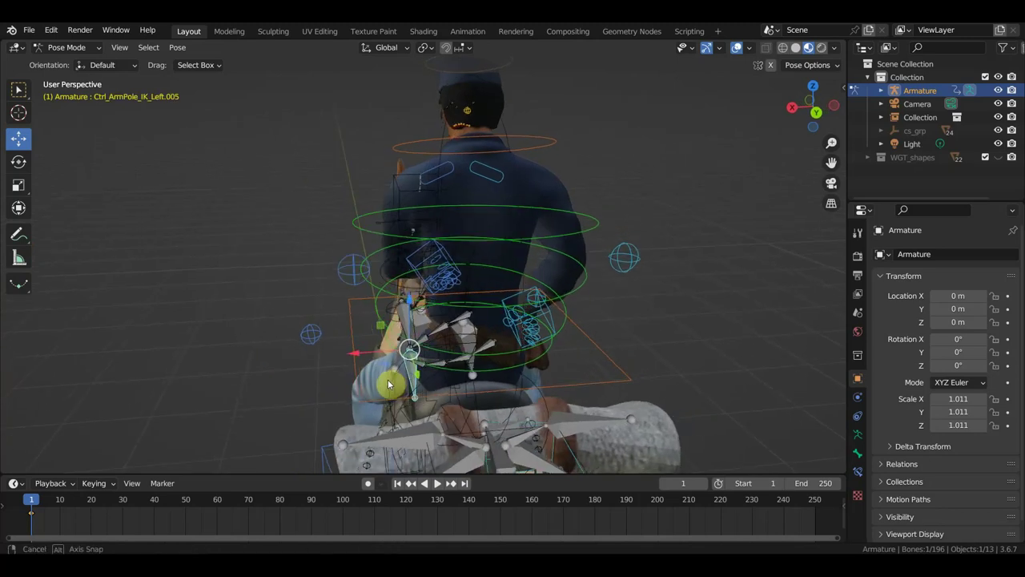
{"action": "key", "text": "r"}
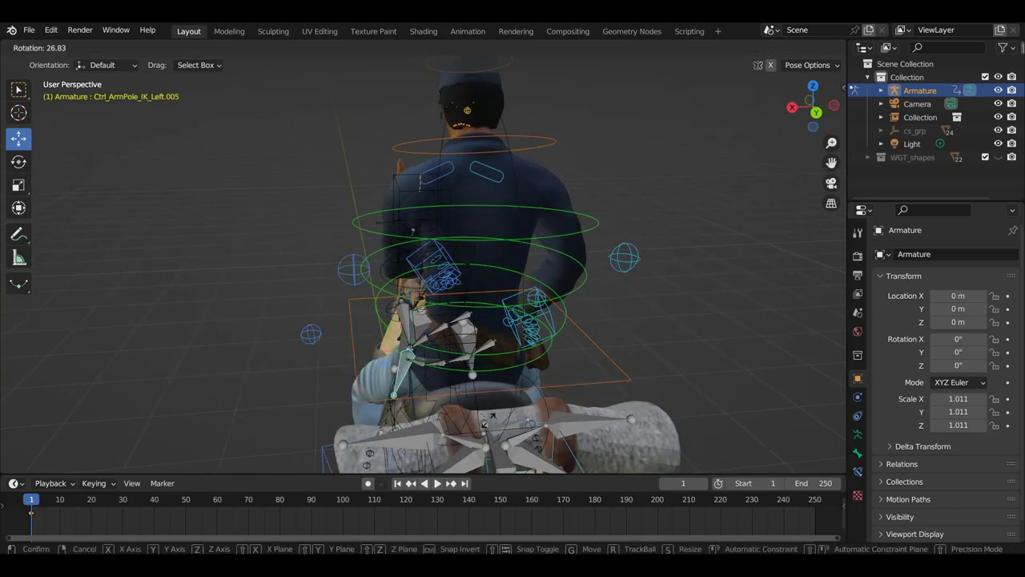
{"action": "left_click", "coordinate": [544, 405]}
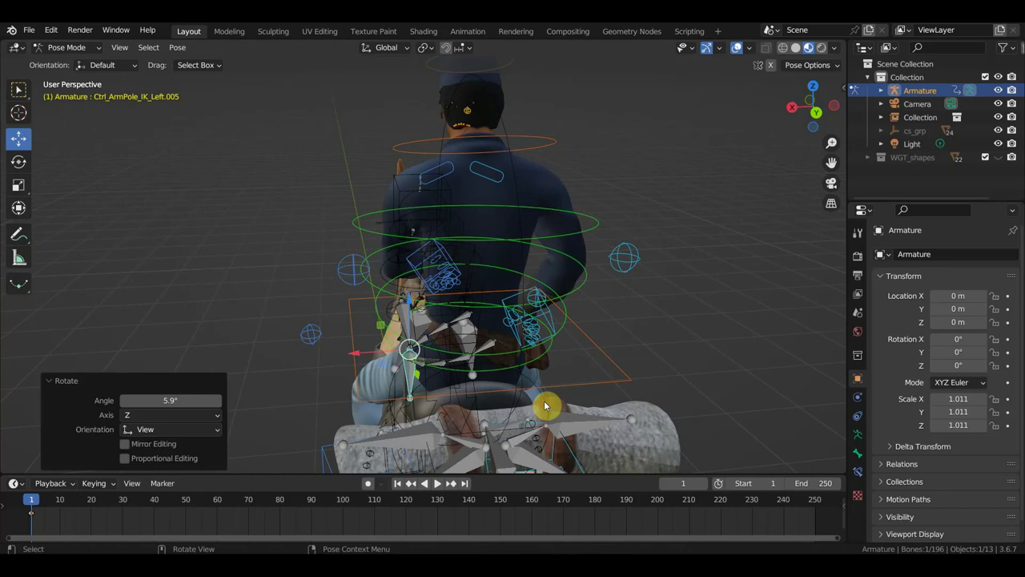
{"action": "key", "text": "ctrl+z"}
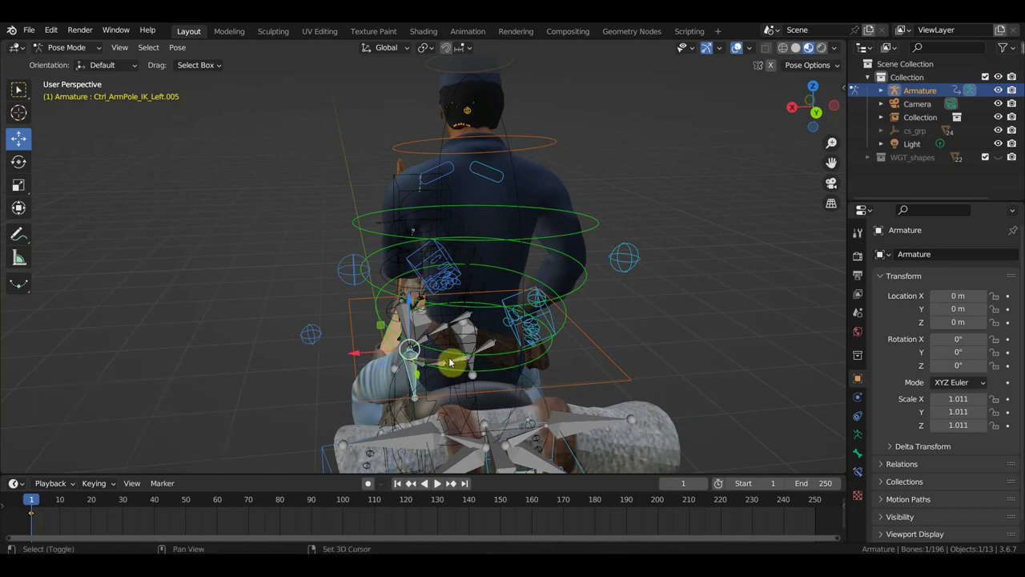
{"action": "left_click", "coordinate": [404, 319], "text": "shift"}
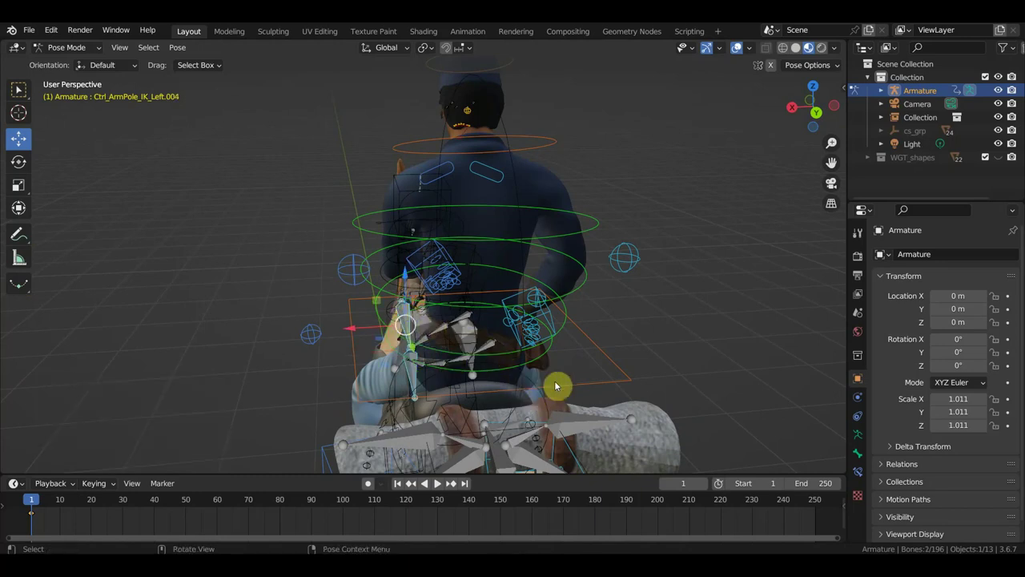
{"action": "key", "text": "r"}
{"action": "left_click", "coordinate": [519, 424]}
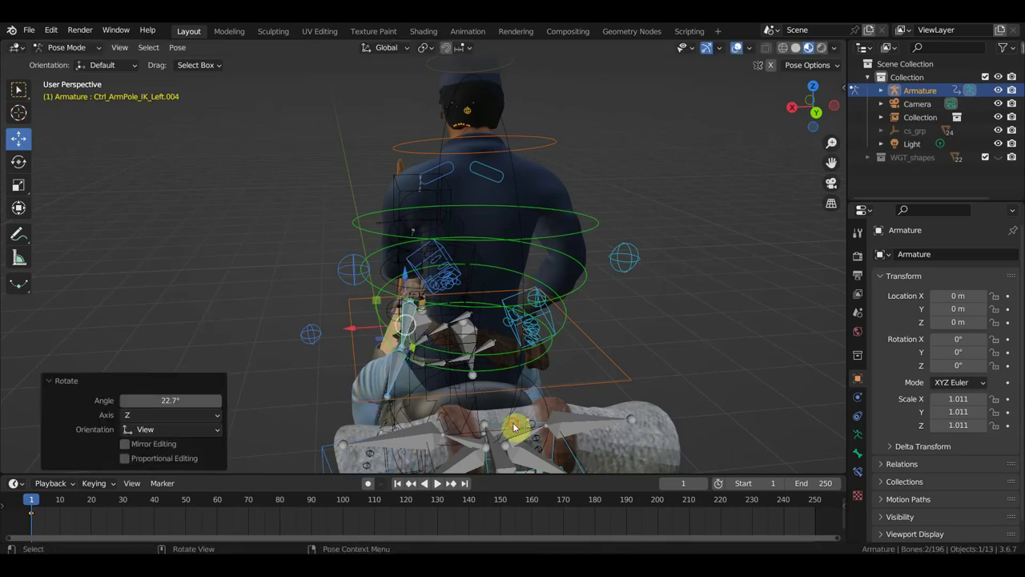
{"action": "middle_click_drag", "start_coordinate": [517, 425], "coordinate": [703, 392]}
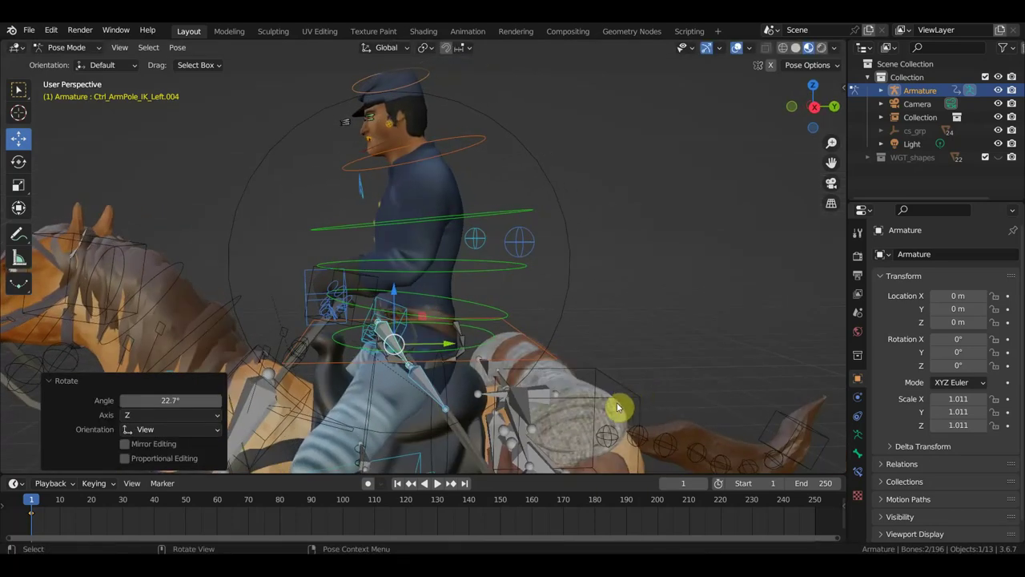
{"action": "mouse_move", "coordinate": [619, 409]}
{"action": "middle_mouse_down"}
{"action": "mouse_move", "coordinate": [590, 400]}
{"action": "mouse_move", "coordinate": [519, 435]}
{"action": "mouse_move", "coordinate": [606, 416]}
{"action": "middle_mouse_up"}
{"action": "key", "text": "r"}
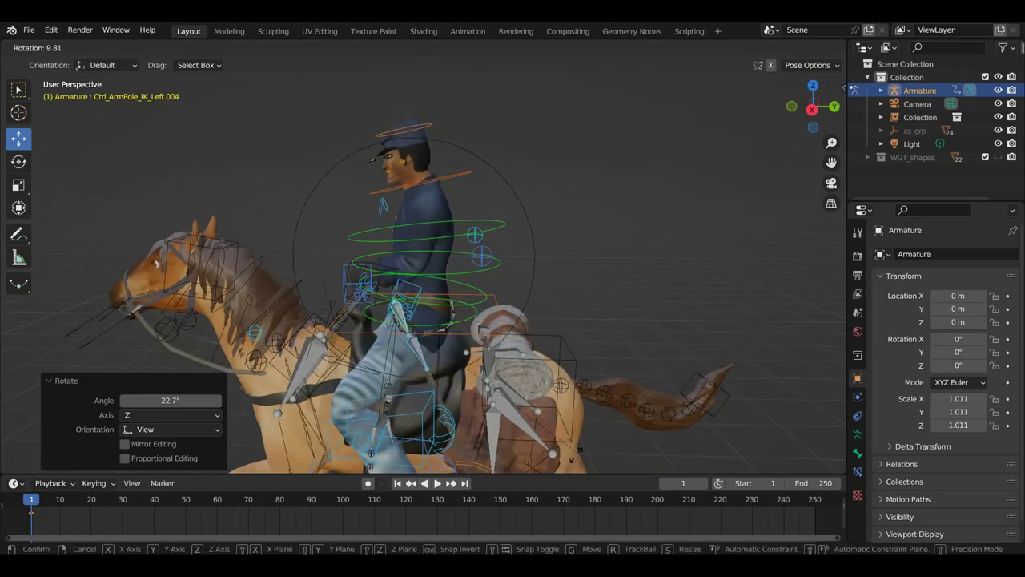
{"action": "left_click", "coordinate": [549, 60]}
{"action": "mouse_move", "coordinate": [591, 161]}
{"action": "middle_mouse_down"}
{"action": "mouse_move", "coordinate": [579, 339]}
{"action": "mouse_move", "coordinate": [655, 328]}
{"action": "middle_mouse_up"}
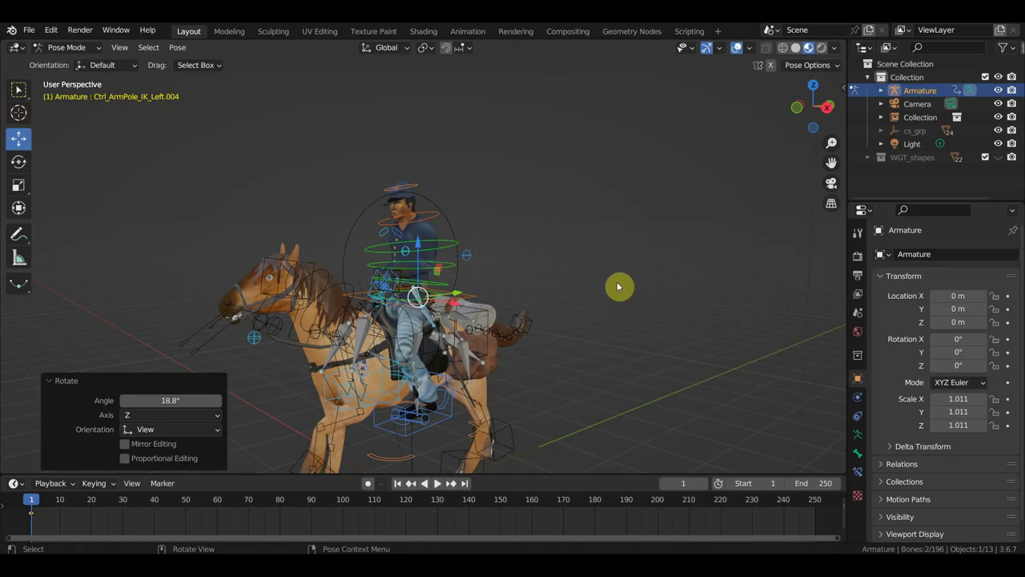
- Key location and rotation for all rig bones at frame 1
{"action": "key", "text": "a"}
{"action": "key", "text": "i"}
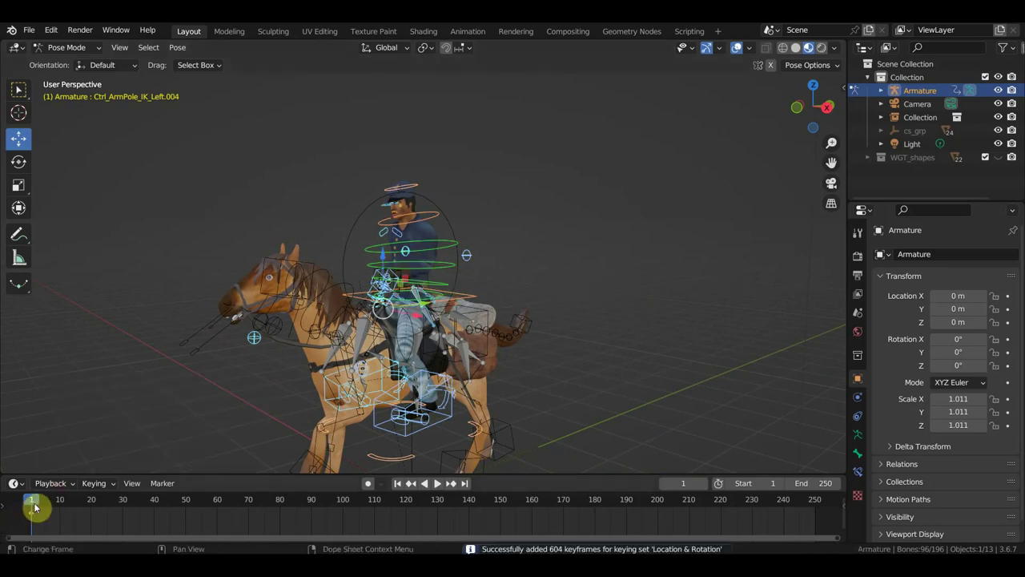
{"action": "scroll", "coordinate": [231, 417], "scroll_direction": "up", "scroll_amount": 3}
{"action": "mouse_move", "coordinate": [230, 417]}
{"action": "middle_mouse_down"}
{"action": "mouse_move", "coordinate": [410, 301]}
{"action": "mouse_move", "coordinate": [485, 199]}
{"action": "middle_mouse_up"}
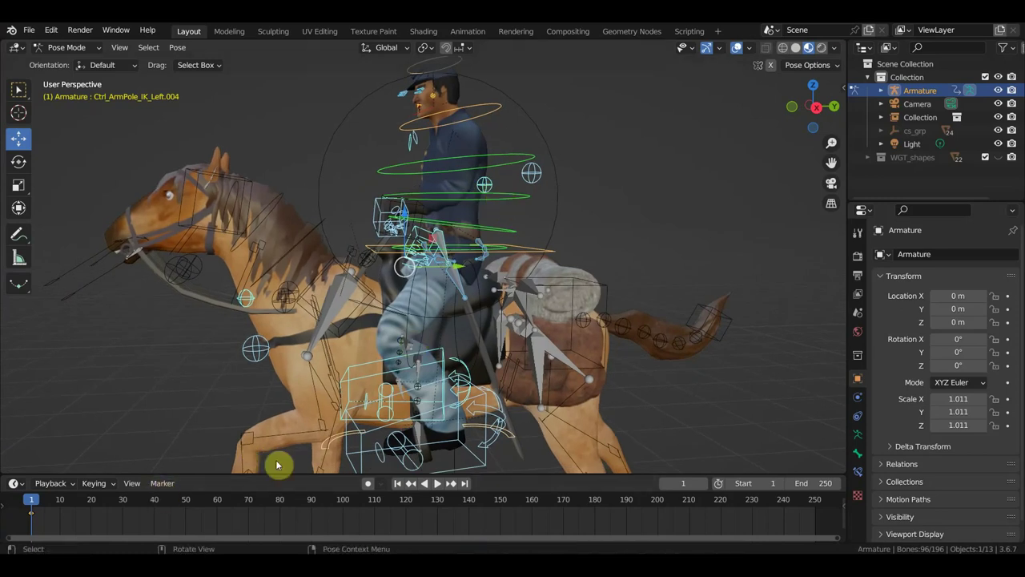
- Make the timeline taller and zoom it to show the early frames
{"action": "left_click_drag", "start_coordinate": [303, 446], "coordinate": [305, 435]}
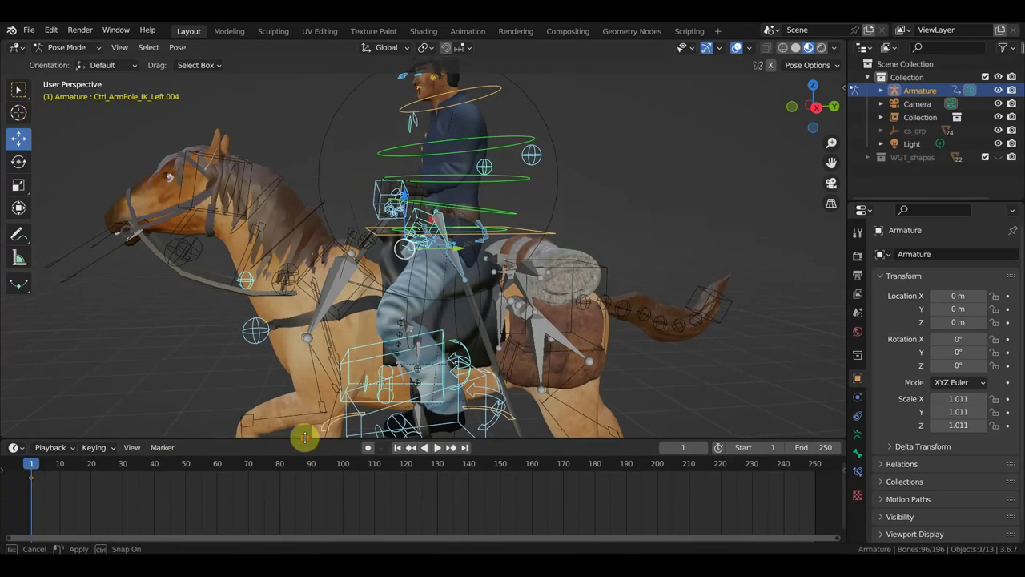
{"action": "scroll", "coordinate": [320, 493], "scroll_direction": "down", "scroll_amount": 2}
{"action": "middle_click_drag", "start_coordinate": [309, 499], "coordinate": [455, 516]}
{"action": "scroll", "coordinate": [455, 517], "scroll_direction": "up", "scroll_amount": 2}
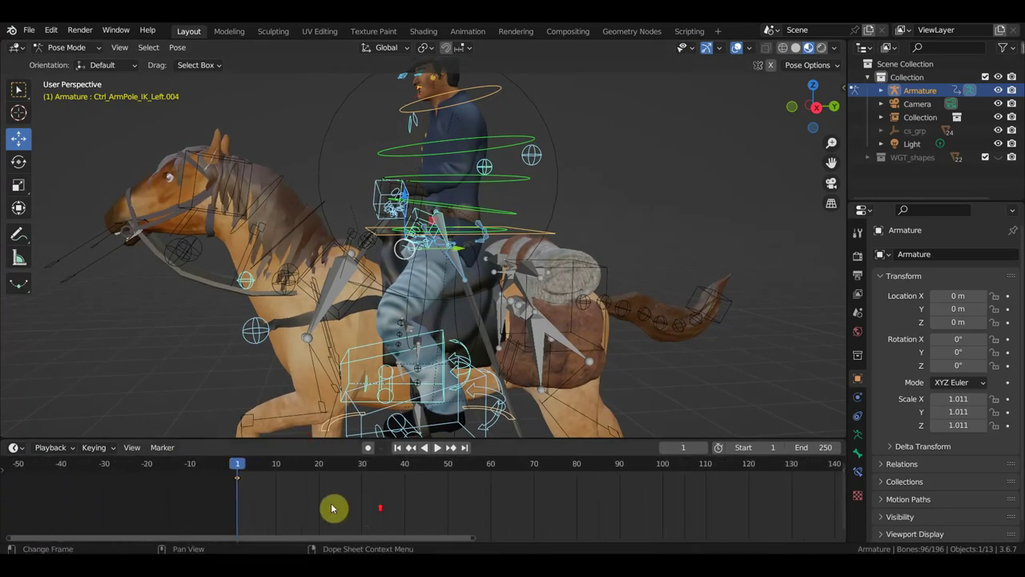
{"action": "scroll", "coordinate": [334, 508], "scroll_direction": "up", "scroll_amount": 2}
{"action": "scroll", "coordinate": [274, 497], "scroll_direction": "up", "scroll_amount": 1}
{"action": "middle_click_drag", "start_coordinate": [261, 492], "coordinate": [587, 536]}
{"action": "scroll", "coordinate": [506, 536], "scroll_direction": "up", "scroll_amount": 1}
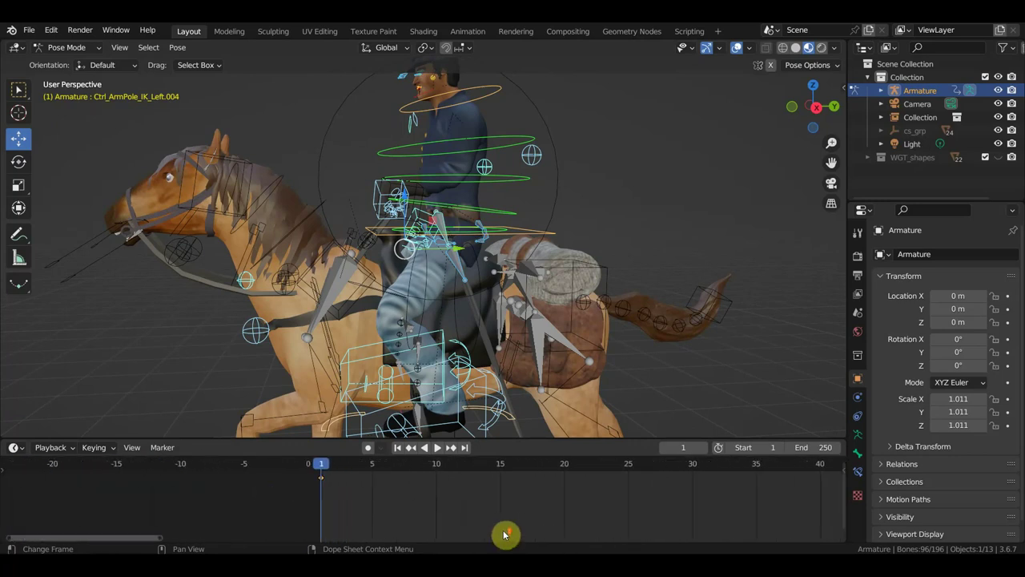
- Return the playhead to frame 1 and play the animation
{"action": "left_click", "coordinate": [375, 469]}
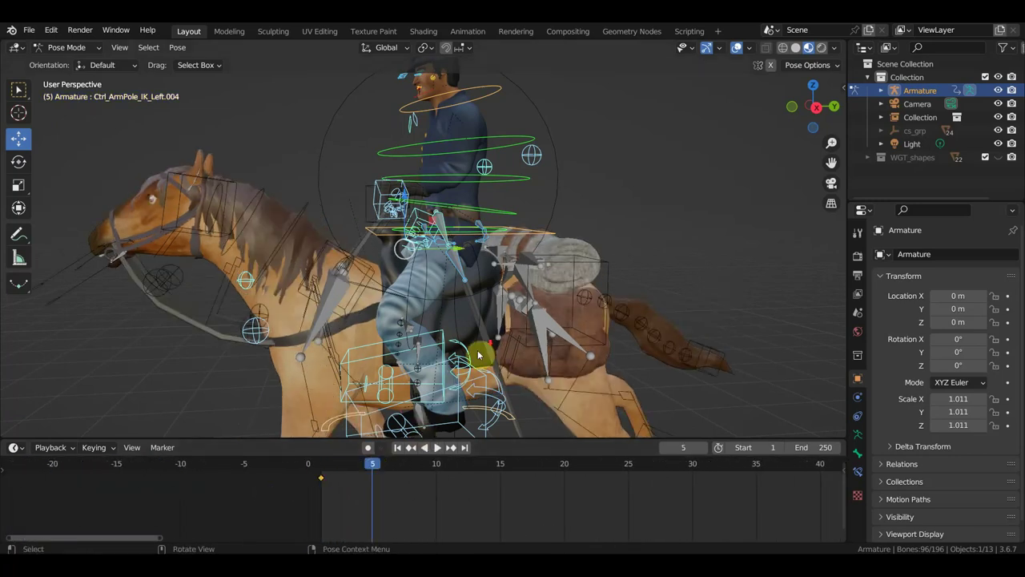
{"action": "middle_click_drag", "start_coordinate": [481, 355], "coordinate": [432, 292]}
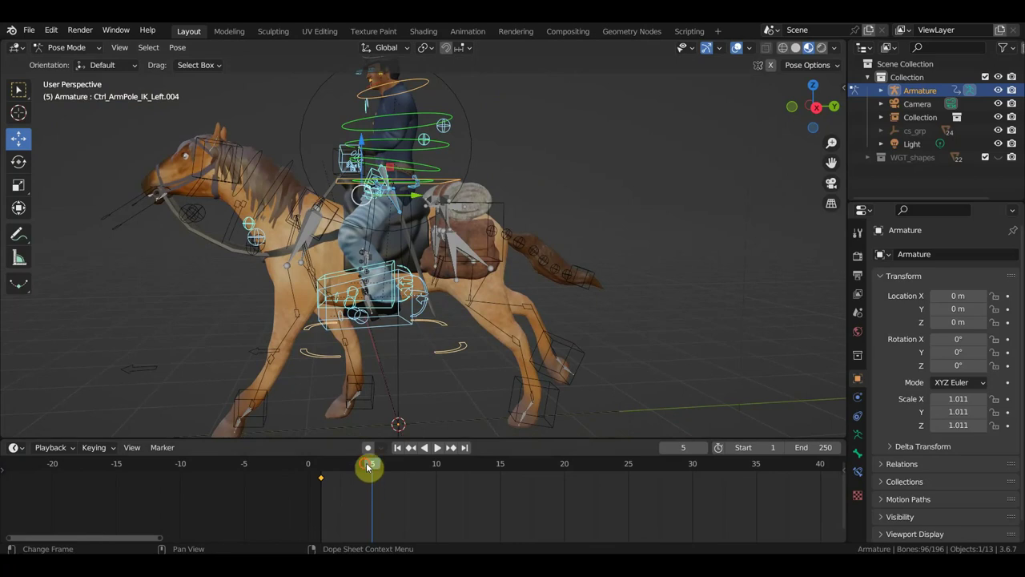
{"action": "left_click_drag", "start_coordinate": [366, 467], "coordinate": [321, 470]}
{"action": "key", "text": "space"}
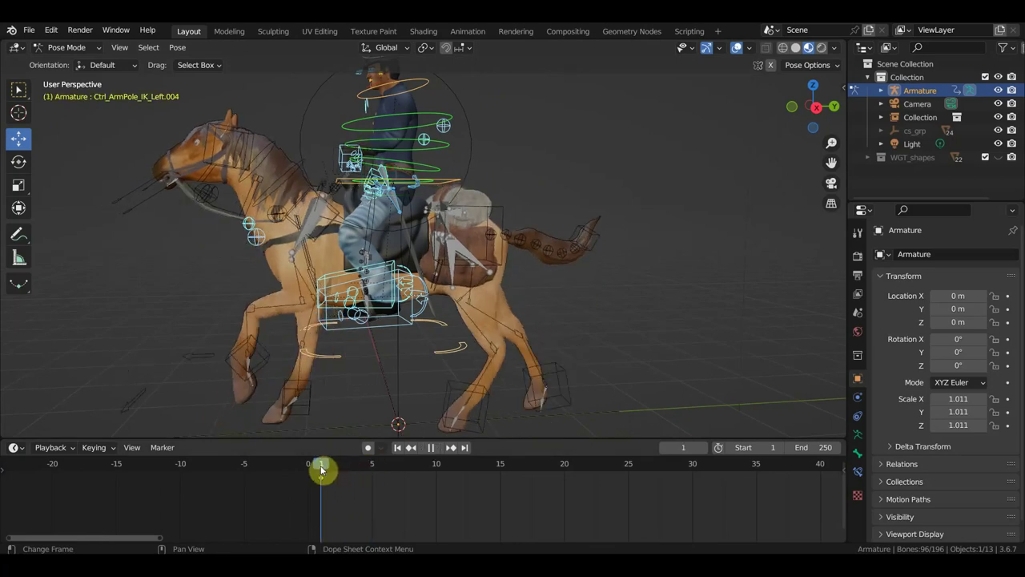
- Scrub the timeline forward to frame 10
{"action": "left_click_drag", "start_coordinate": [321, 470], "coordinate": [401, 484]}
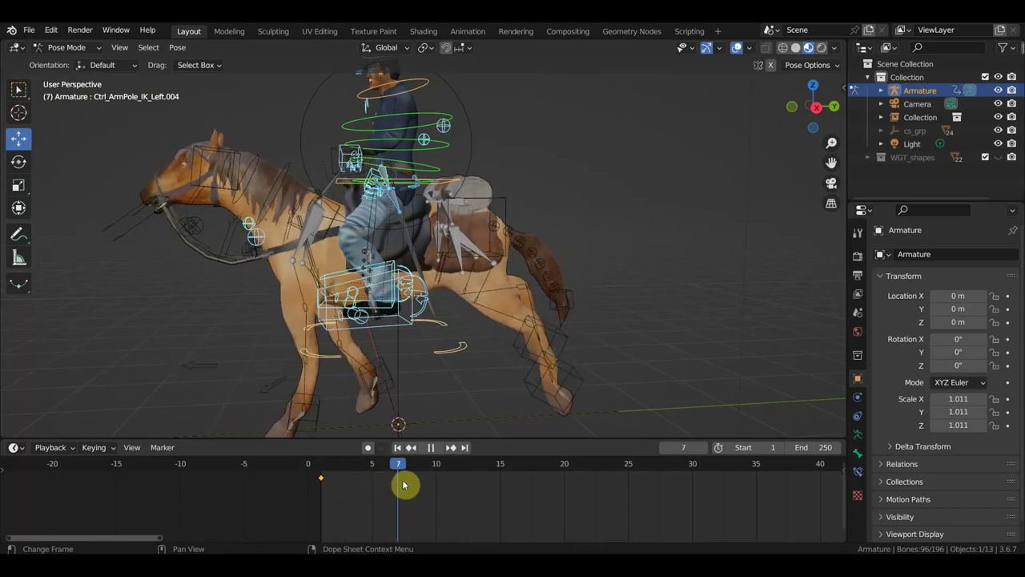
{"action": "mouse_move", "coordinate": [402, 481]}
{"action": "left_mouse_down"}
{"action": "mouse_move", "coordinate": [376, 479]}
{"action": "mouse_move", "coordinate": [434, 493]}
{"action": "left_mouse_up"}
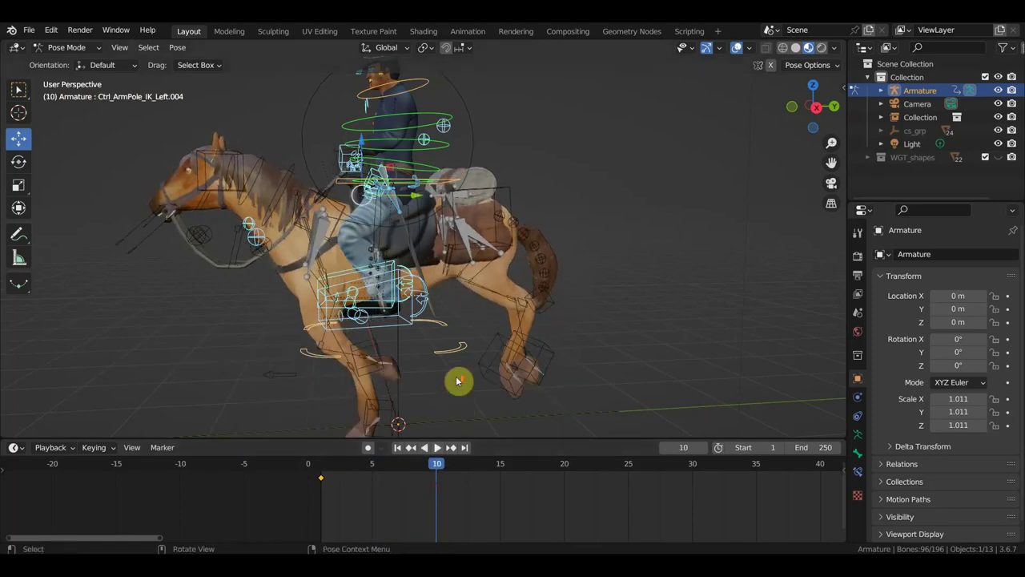
{"action": "scroll", "coordinate": [461, 376], "scroll_direction": "up", "scroll_amount": 2}
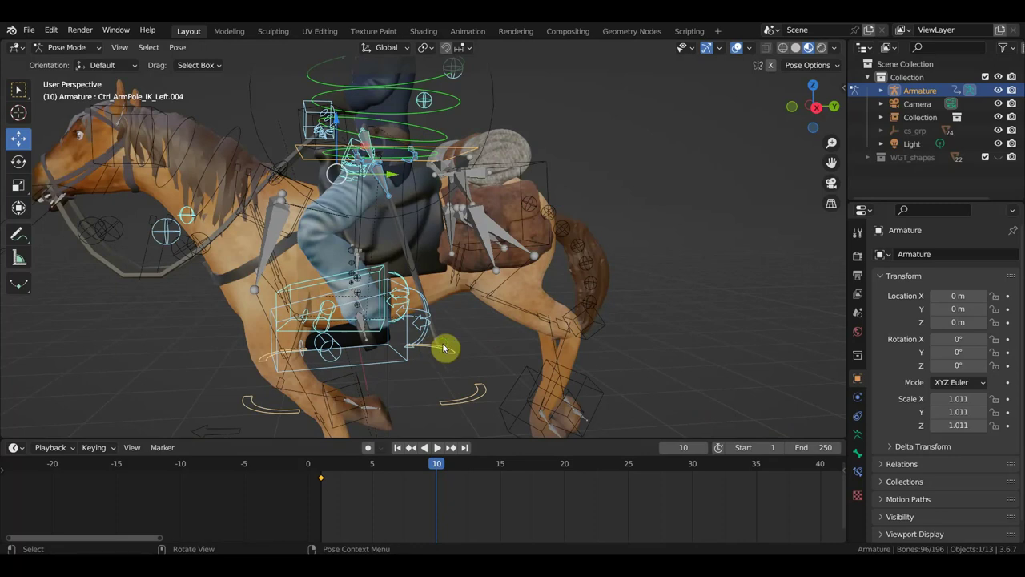
{"action": "scroll", "coordinate": [444, 347], "scroll_direction": "down", "scroll_amount": 2}
{"action": "scroll", "coordinate": [402, 352], "scroll_direction": "down", "scroll_amount": 1}
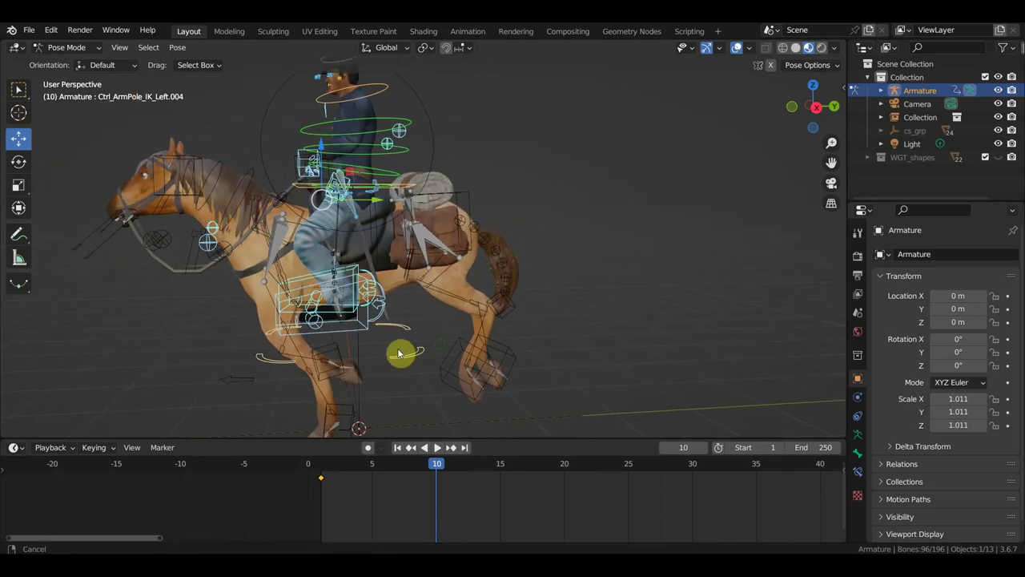
- Shift both foot IK controls and Ctrl_Hips along Y, ending with a 0.044569 m offset
{"action": "left_click", "coordinate": [307, 290]}
{"action": "left_click", "coordinate": [291, 295], "text": "shift"}
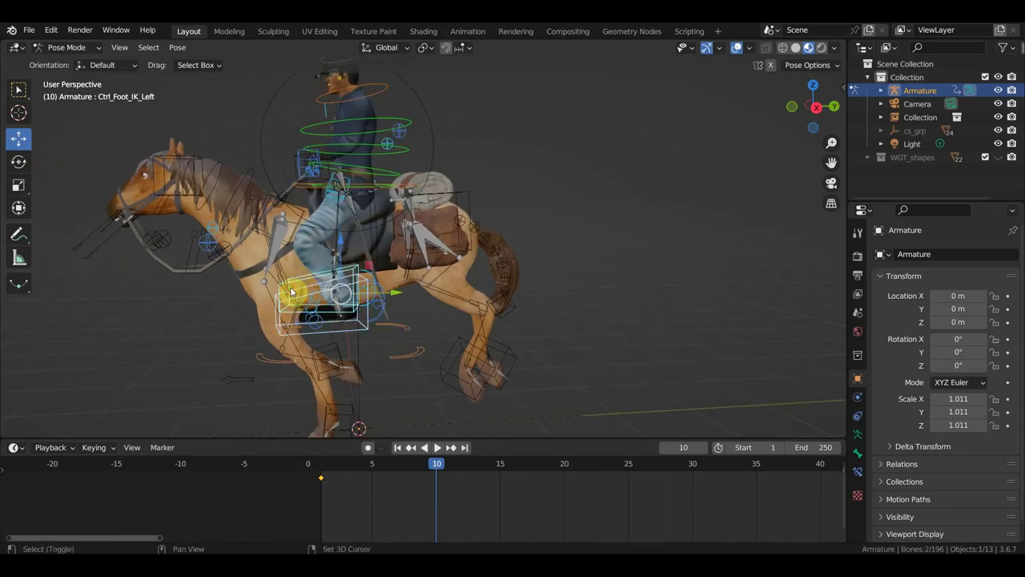
{"action": "scroll", "coordinate": [360, 339], "scroll_direction": "up", "scroll_amount": 1}
{"action": "scroll", "coordinate": [387, 232], "scroll_direction": "down", "scroll_amount": 1}
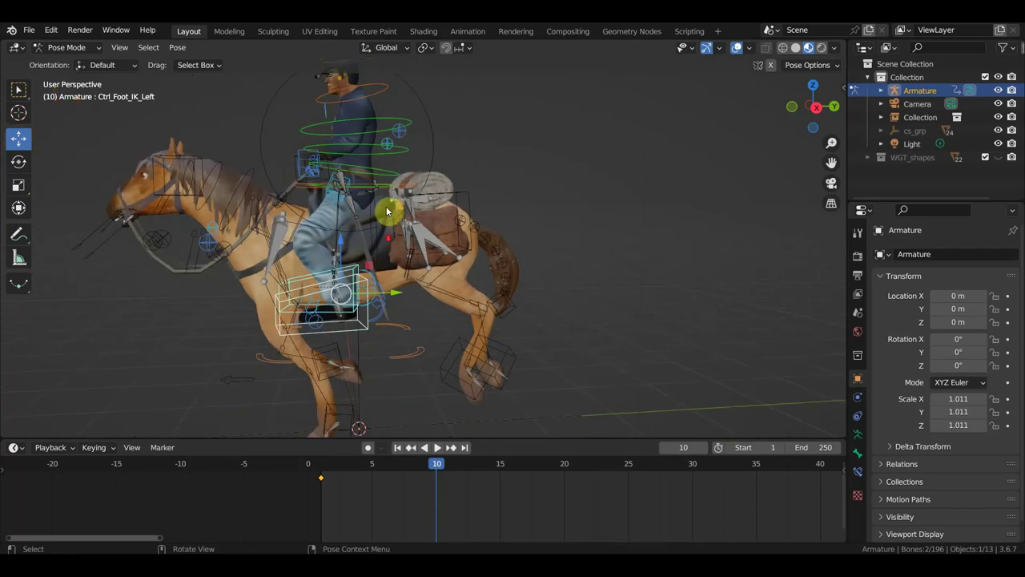
{"action": "left_click", "coordinate": [408, 189], "text": "shift"}
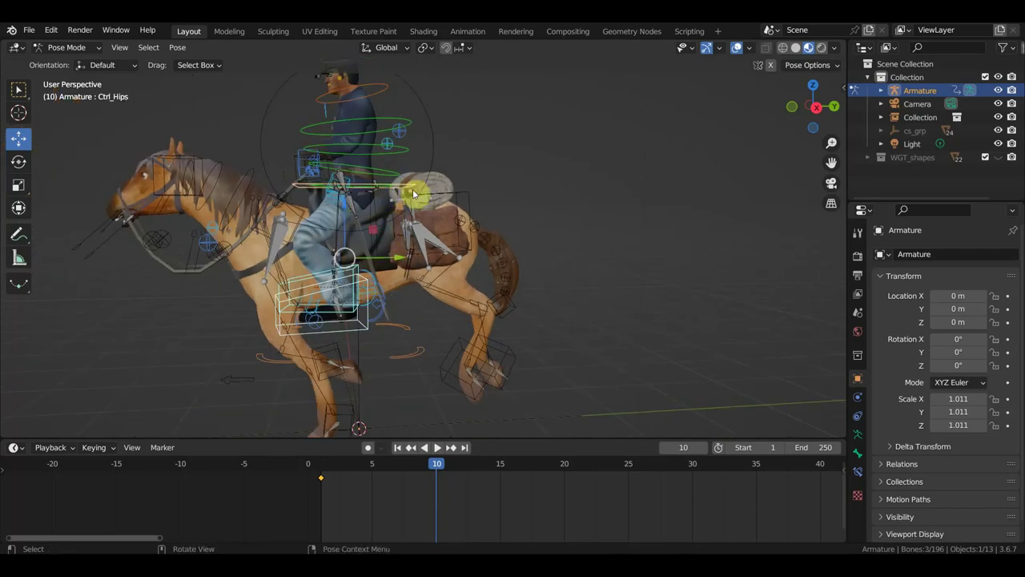
{"action": "key", "text": "g"}
{"action": "key", "text": "y"}
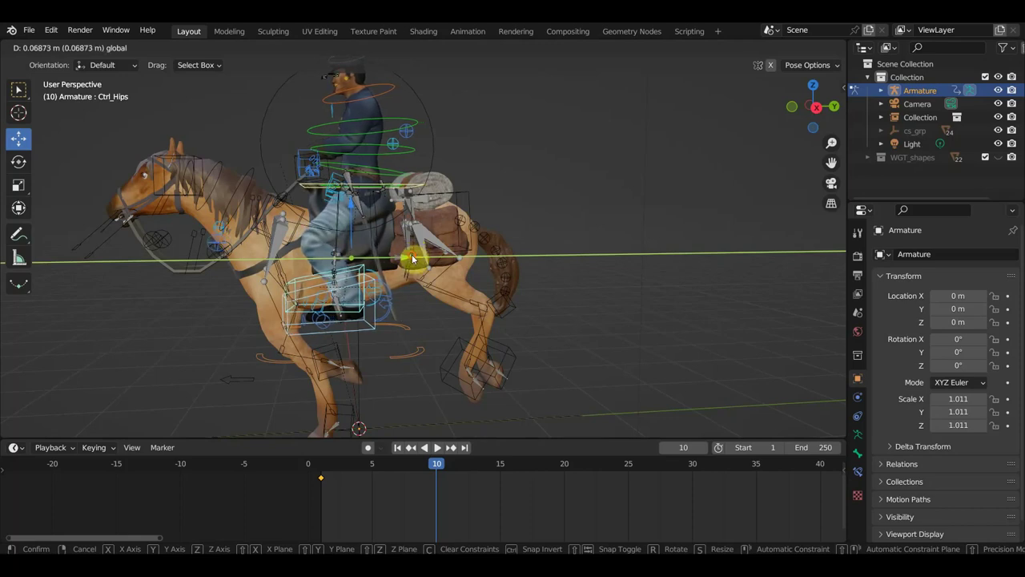
{"action": "left_click", "coordinate": [411, 258]}
{"action": "scroll", "coordinate": [390, 320], "scroll_direction": "up", "scroll_amount": 4}
{"action": "scroll", "coordinate": [422, 270], "scroll_direction": "up", "scroll_amount": 2}
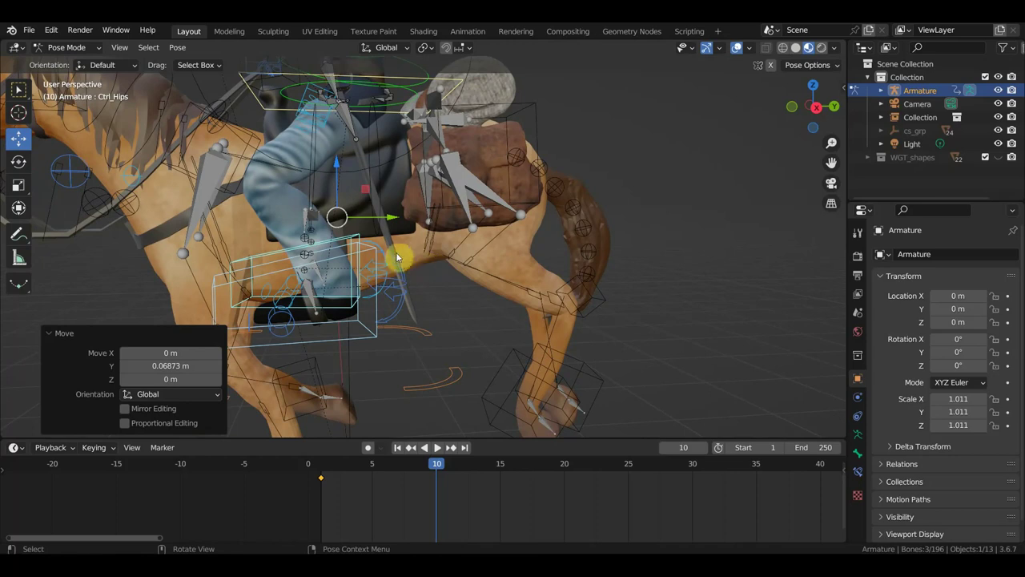
{"action": "key", "text": "g"}
{"action": "key", "text": "y"}
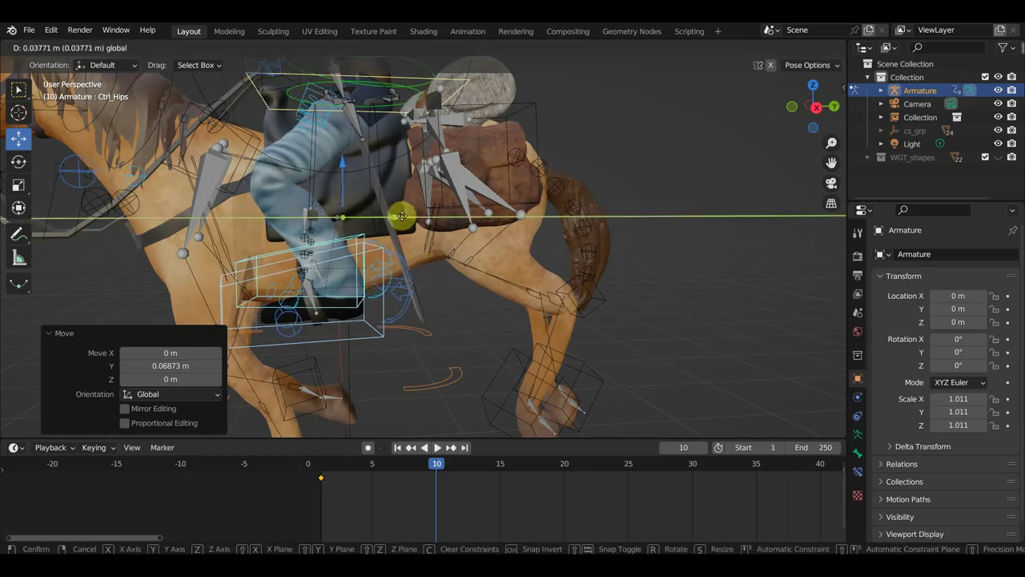
{"action": "left_click", "coordinate": [390, 247]}
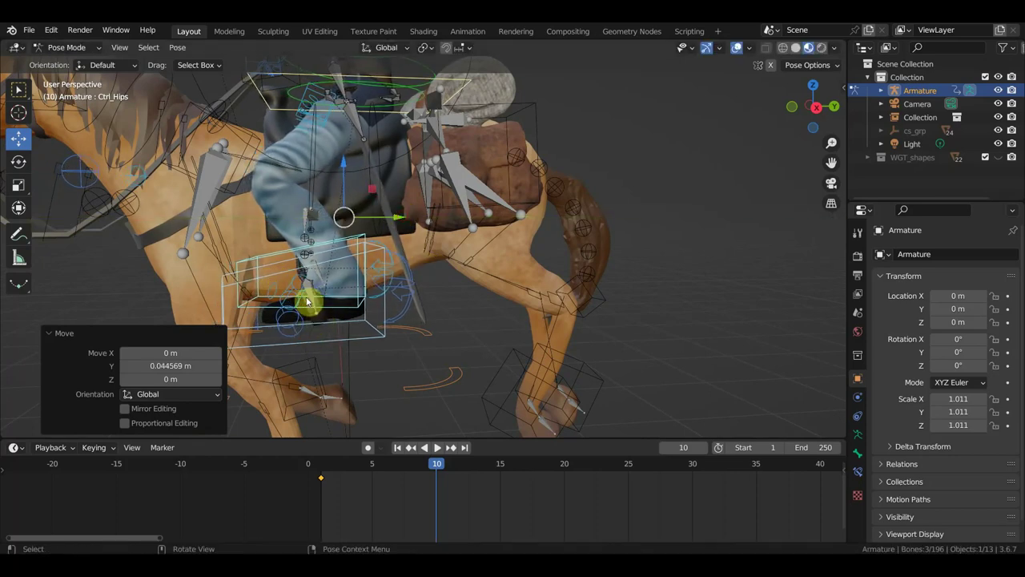
- Reposition the Ctrl_Hips control on its own
{"action": "scroll", "coordinate": [306, 301], "scroll_direction": "down", "scroll_amount": 4}
{"action": "mouse_move", "coordinate": [341, 304]}
{"action": "middle_mouse_down"}
{"action": "mouse_move", "coordinate": [393, 323]}
{"action": "mouse_move", "coordinate": [424, 274]}
{"action": "middle_mouse_up"}
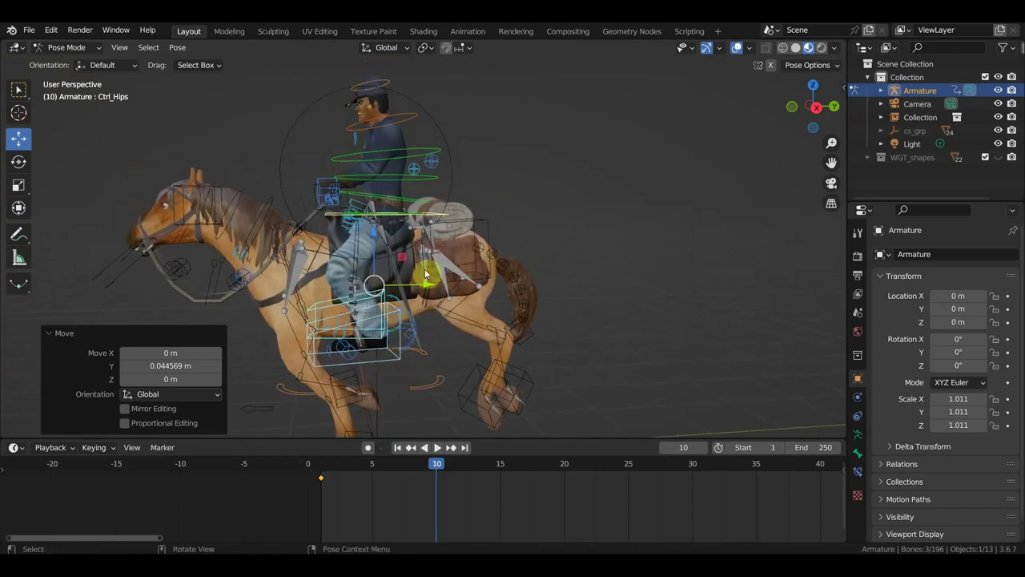
{"action": "left_click", "coordinate": [440, 219]}
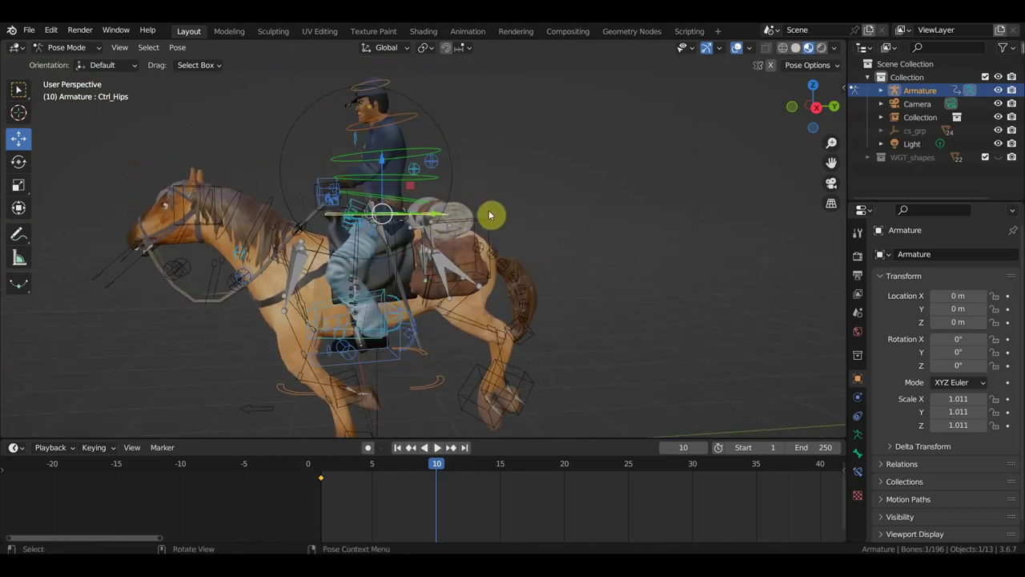
{"action": "key", "text": "g"}
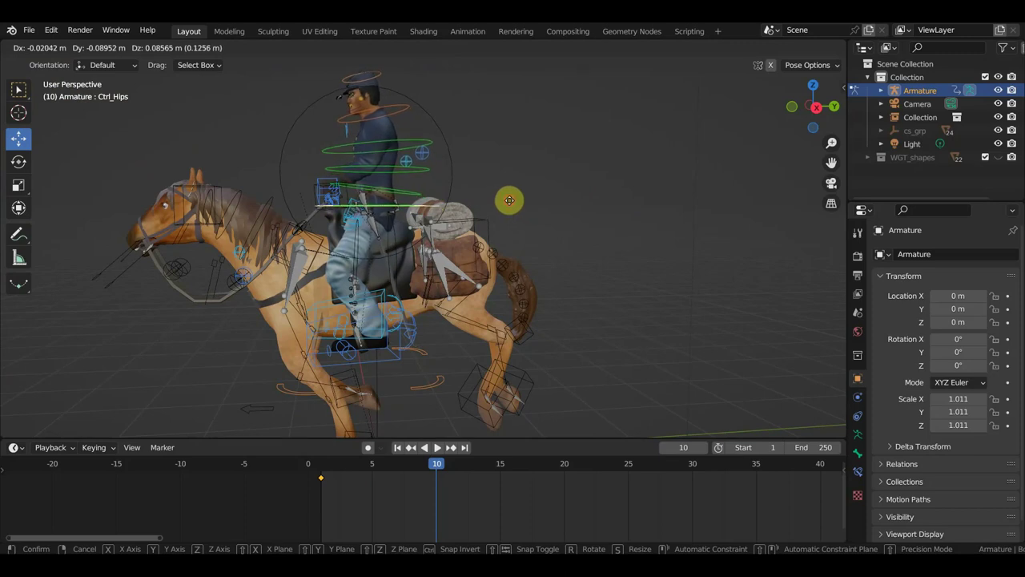
{"action": "left_click", "coordinate": [508, 200]}
- Key the whole rig pose at frame 10, then go to frame 15
{"action": "key", "text": "a"}
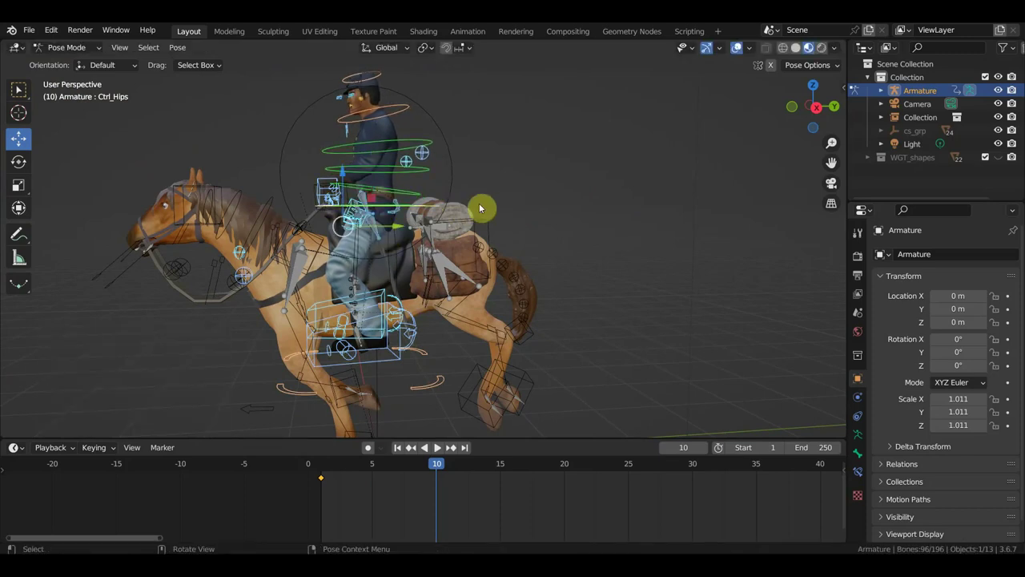
{"action": "key", "text": "i"}
{"action": "mouse_move", "coordinate": [434, 464]}
{"action": "left_mouse_down"}
{"action": "mouse_move", "coordinate": [305, 475]}
{"action": "mouse_move", "coordinate": [513, 516]}
{"action": "mouse_move", "coordinate": [504, 520]}
{"action": "left_mouse_up"}
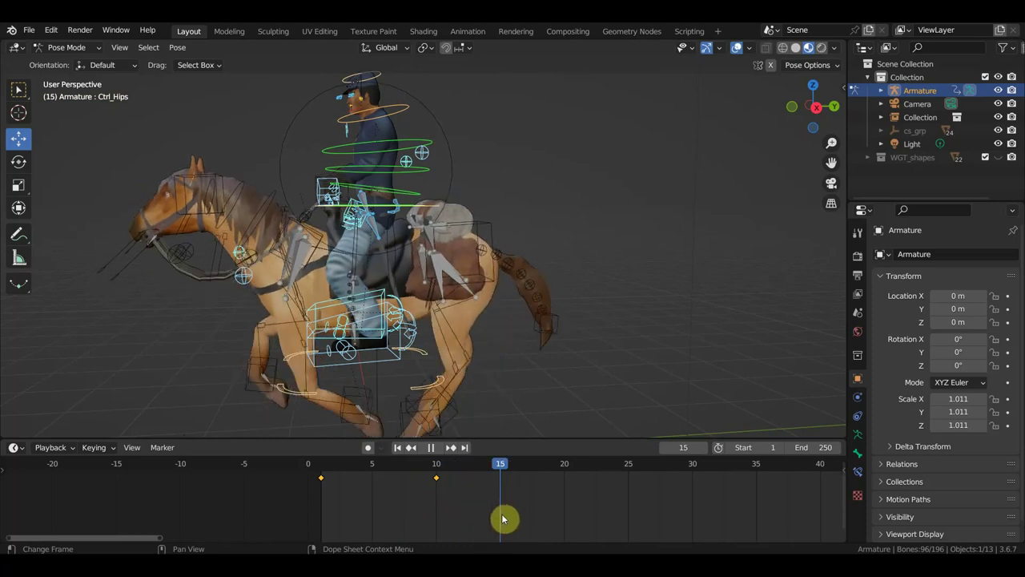
{"action": "middle_click_drag", "start_coordinate": [449, 369], "coordinate": [396, 343]}
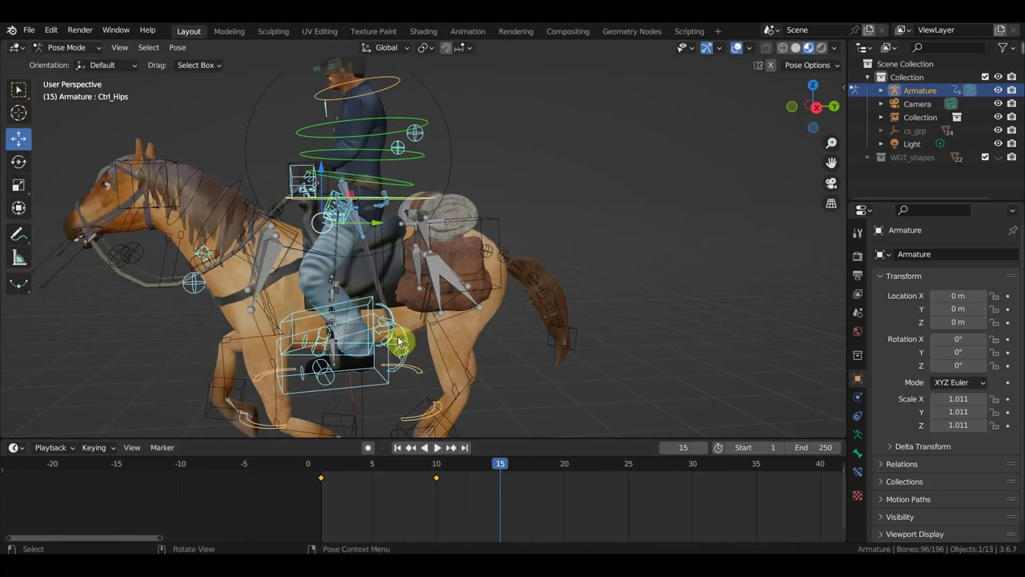
- Raise both foot IK controls 0.078969 m along Z
{"action": "left_click", "coordinate": [404, 200]}
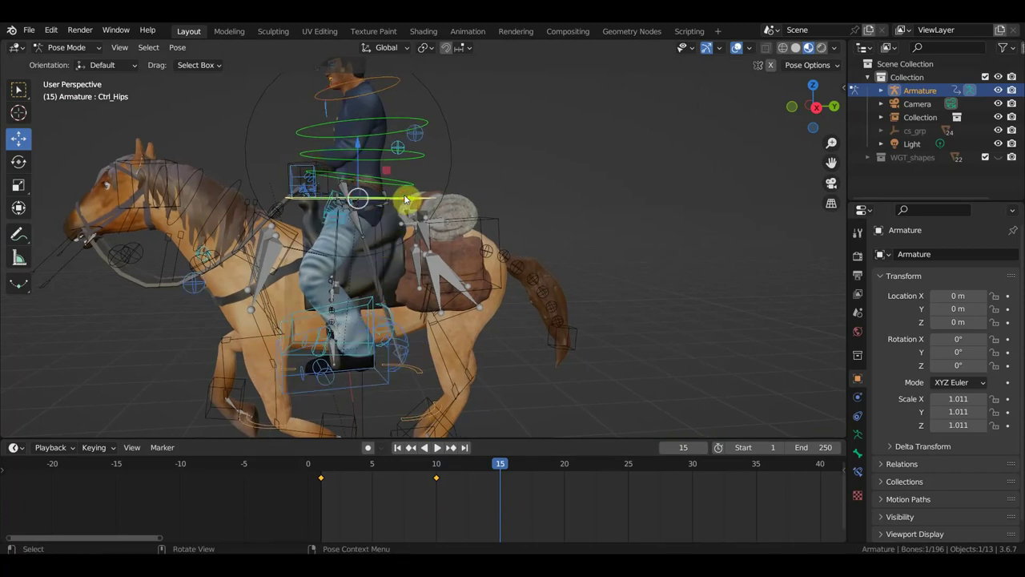
{"action": "left_click", "coordinate": [366, 304]}
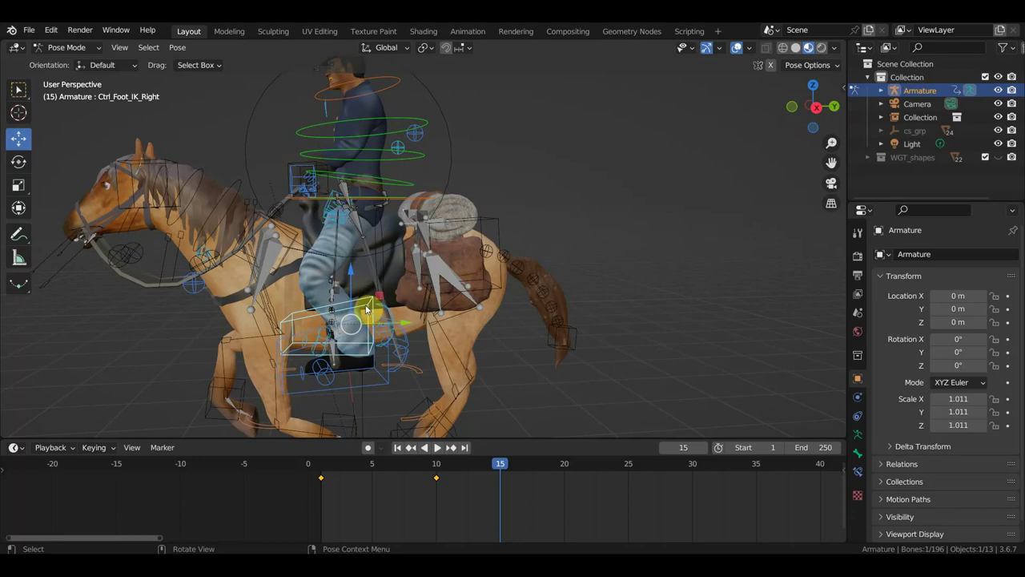
{"action": "left_click", "coordinate": [302, 333]}
{"action": "key", "text": "g"}
{"action": "key", "text": "z"}
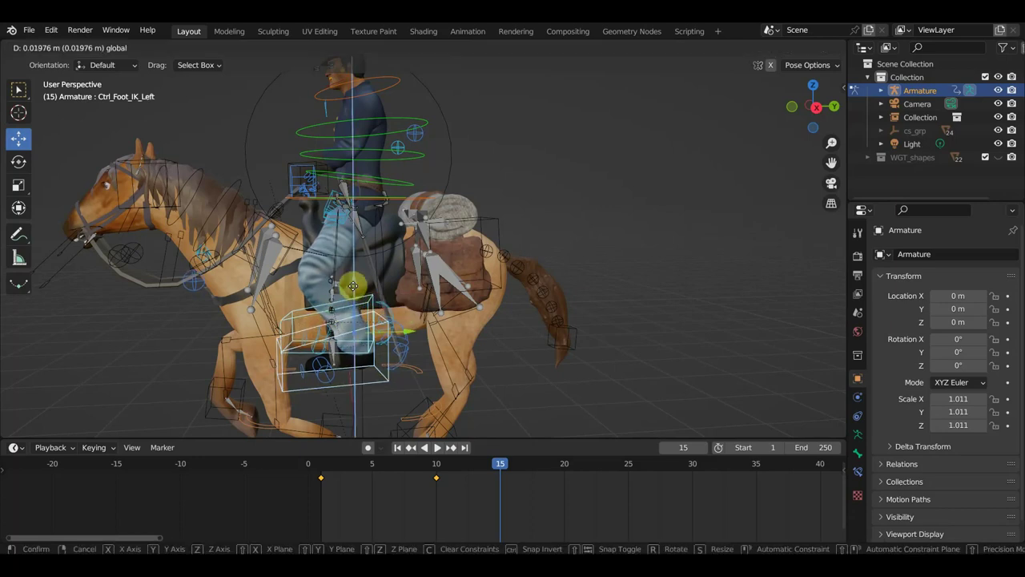
{"action": "left_click", "coordinate": [349, 280]}
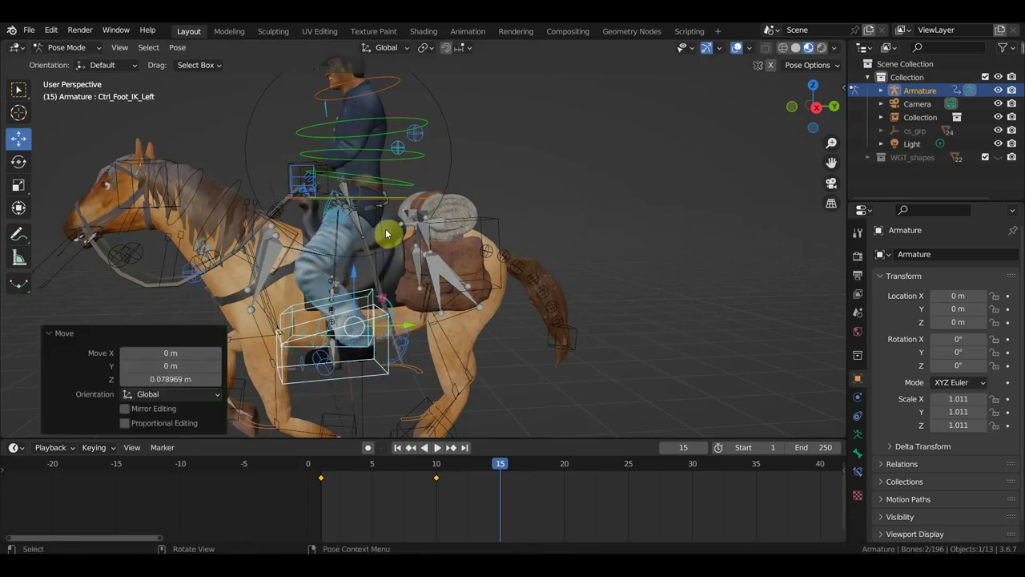
- Raise the Ctrl_Hips control vertically along Z
{"action": "left_click", "coordinate": [400, 188]}
{"action": "key", "text": "g"}
{"action": "key", "text": "z"}
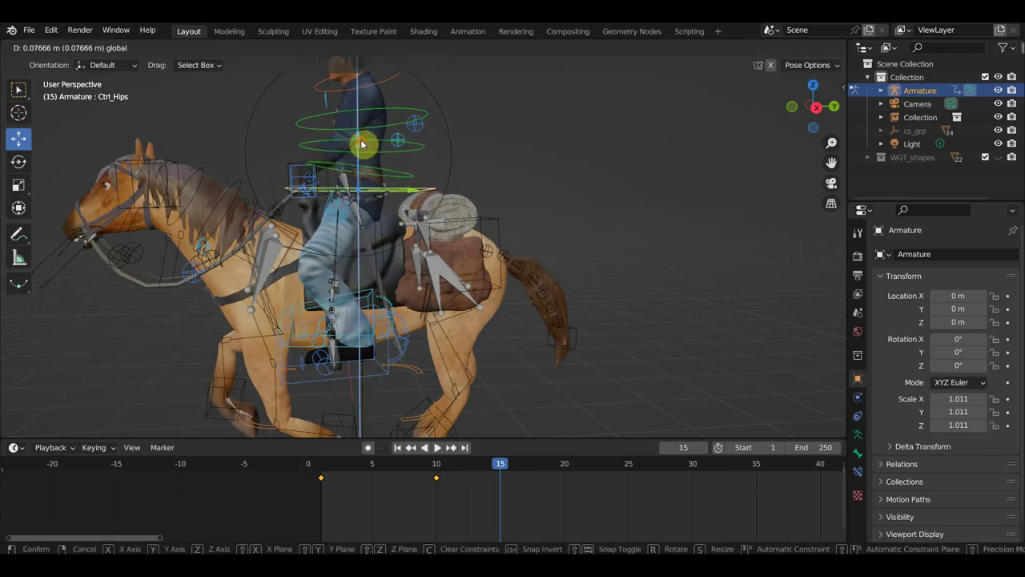
{"action": "left_click", "coordinate": [361, 144]}
{"action": "left_click", "coordinate": [378, 173]}
- Key the whole rig pose at frame 15 and scrub to preview the motion
{"action": "key", "text": "i"}
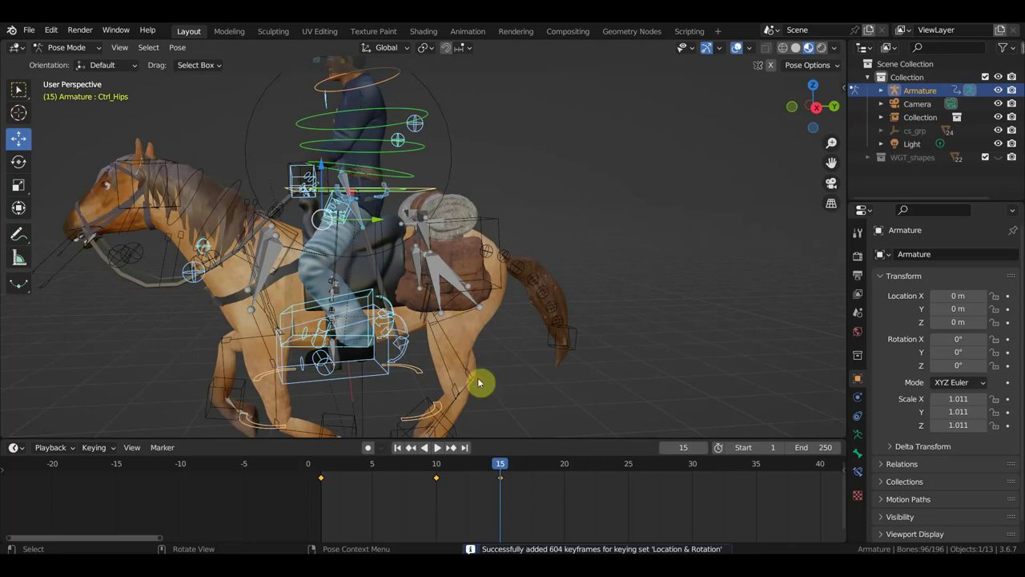
{"action": "mouse_move", "coordinate": [500, 467]}
{"action": "left_mouse_down"}
{"action": "mouse_move", "coordinate": [339, 467]}
{"action": "mouse_move", "coordinate": [620, 517]}
{"action": "left_mouse_up"}
{"action": "left_click", "coordinate": [404, 250]}
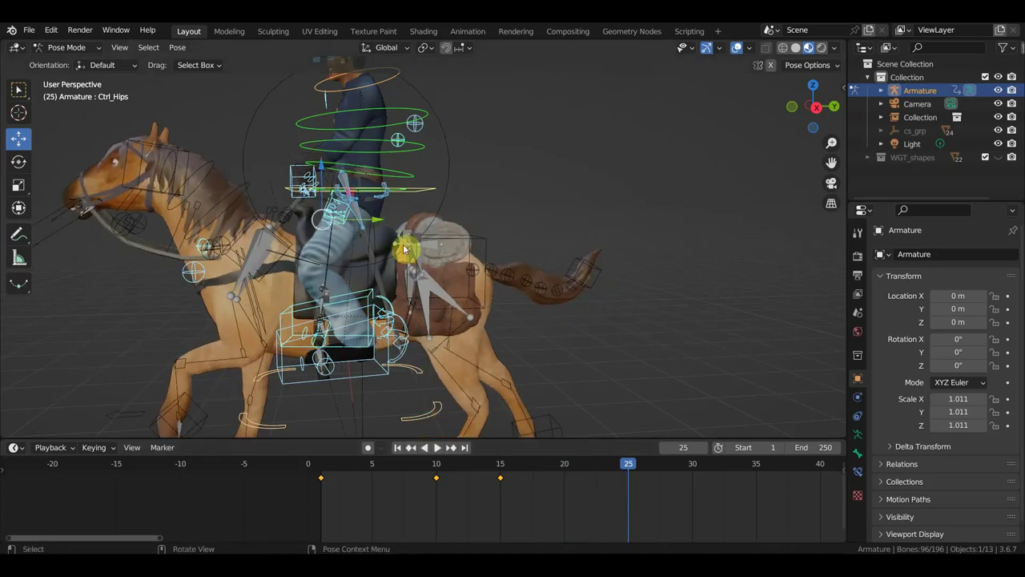
{"action": "scroll", "coordinate": [390, 313], "scroll_direction": "up", "scroll_amount": 2}
{"action": "scroll", "coordinate": [352, 274], "scroll_direction": "up", "scroll_amount": 1}
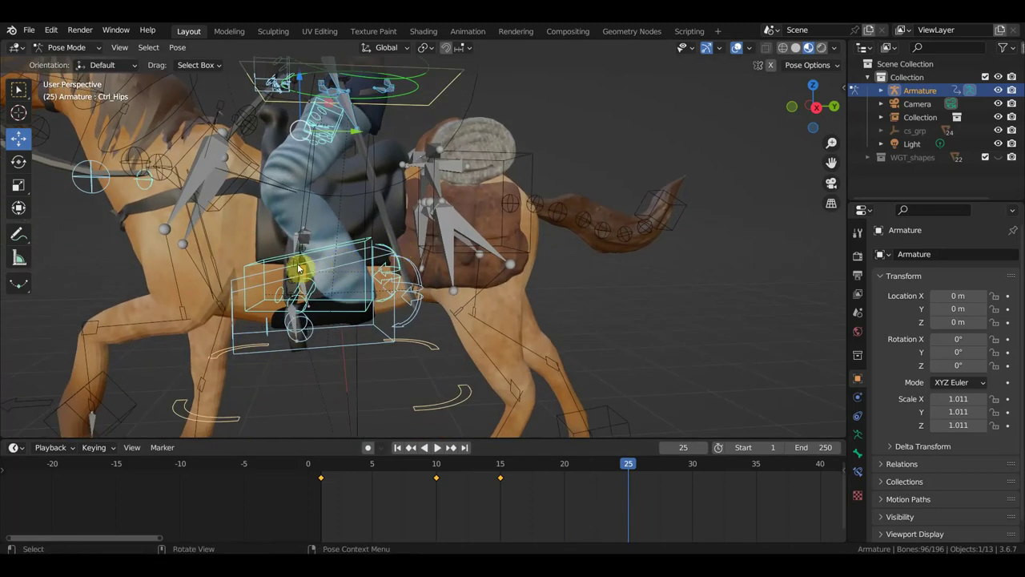
- Move both foot IK controls and rotate them 5.89°
{"action": "left_click", "coordinate": [267, 279]}
{"action": "left_click", "coordinate": [263, 280], "text": "shift"}
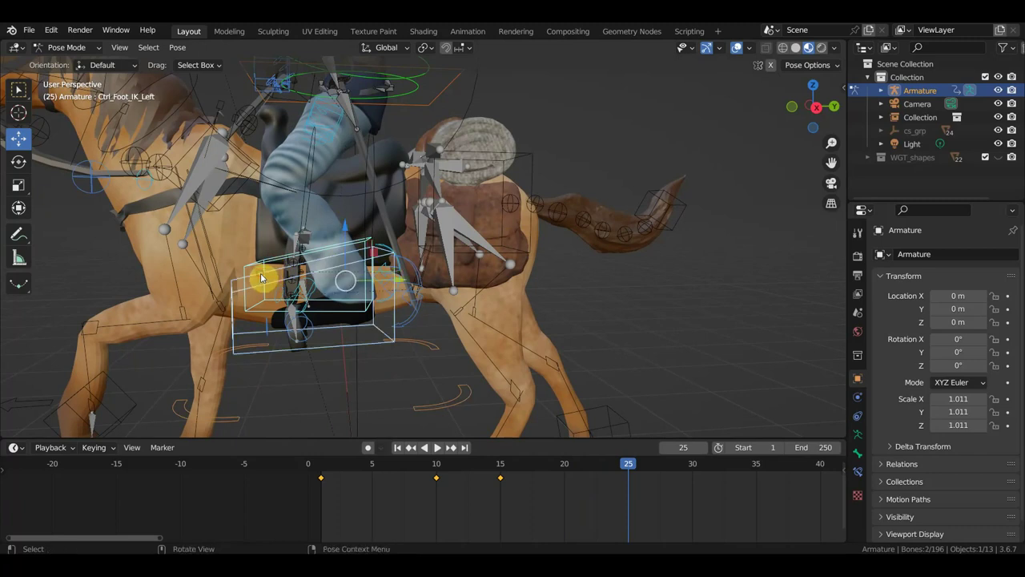
{"action": "key", "text": "g"}
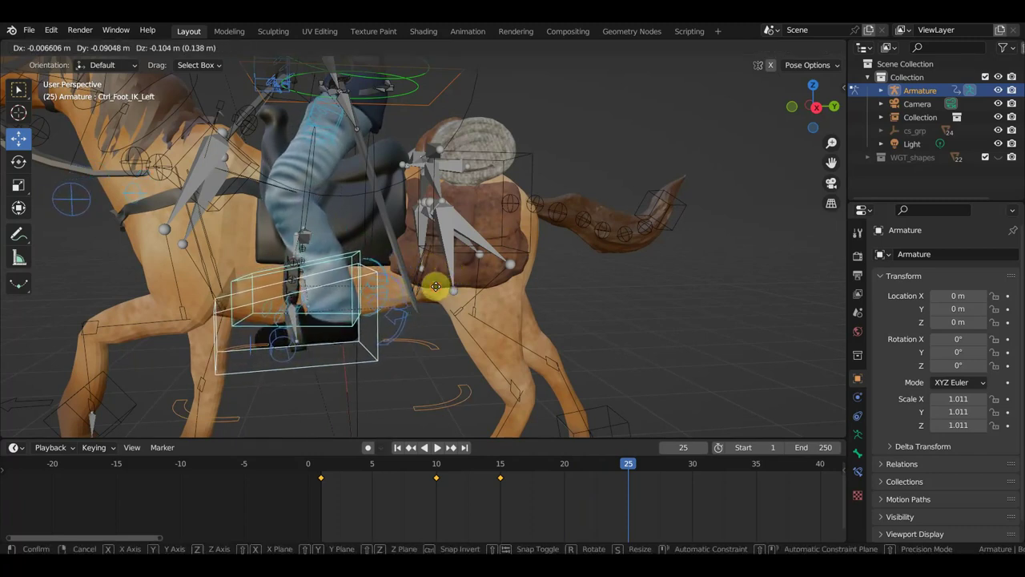
{"action": "left_click", "coordinate": [436, 291]}
{"action": "key", "text": "r"}
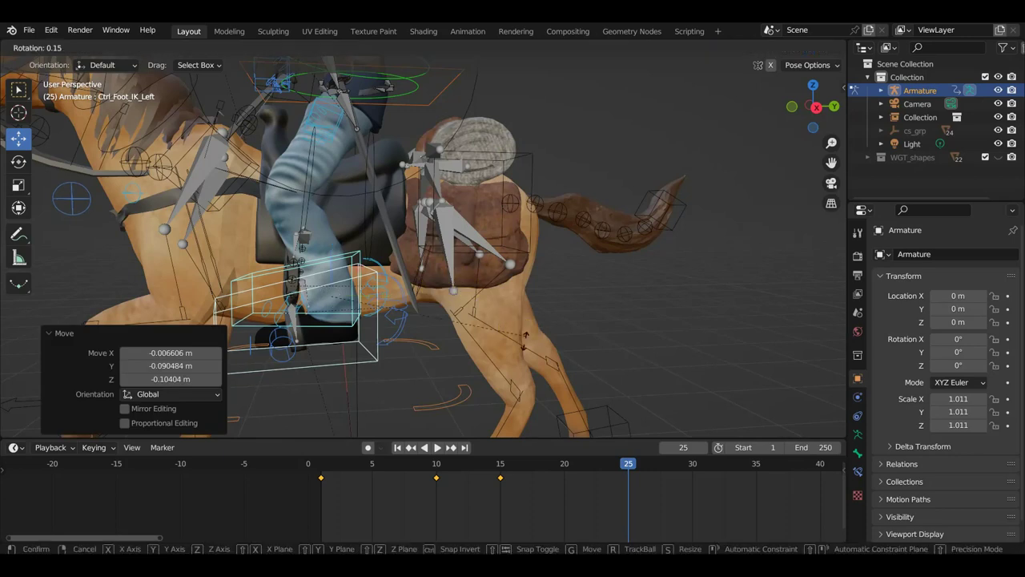
{"action": "left_click", "coordinate": [519, 358]}
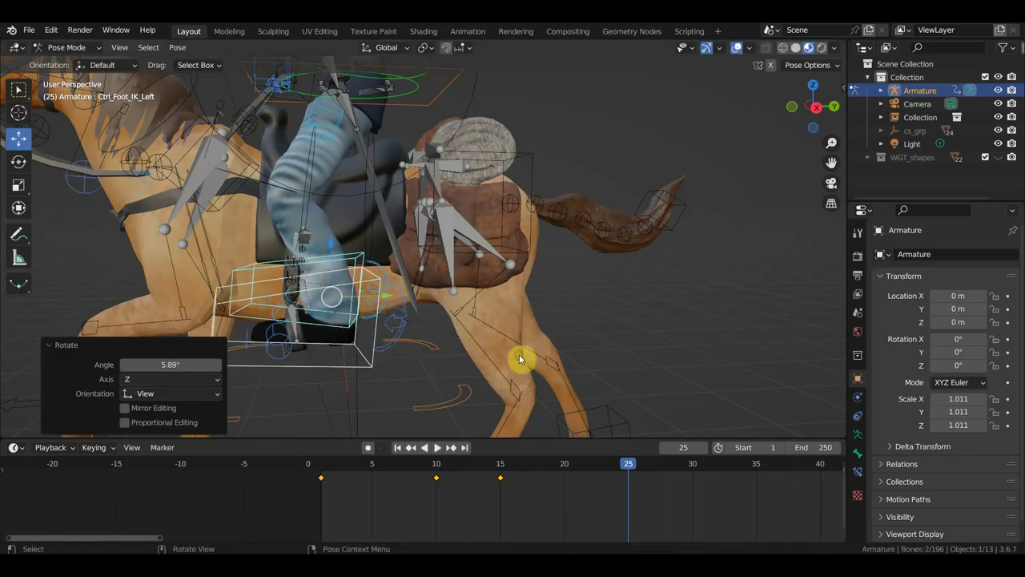
- In Right view, shift Ctrl_Hips back and drop it about 0.10 m
{"action": "left_click", "coordinate": [434, 104]}
{"action": "key", "text": "KP_3"}
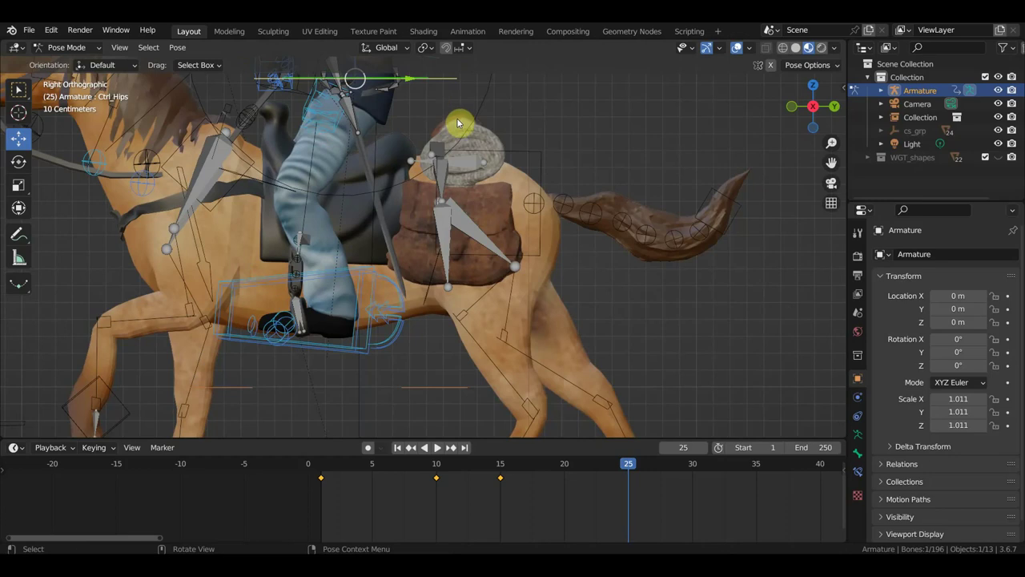
{"action": "middle_click_drag", "start_coordinate": [458, 121], "coordinate": [465, 248], "text": "shift"}
{"action": "key", "text": "g"}
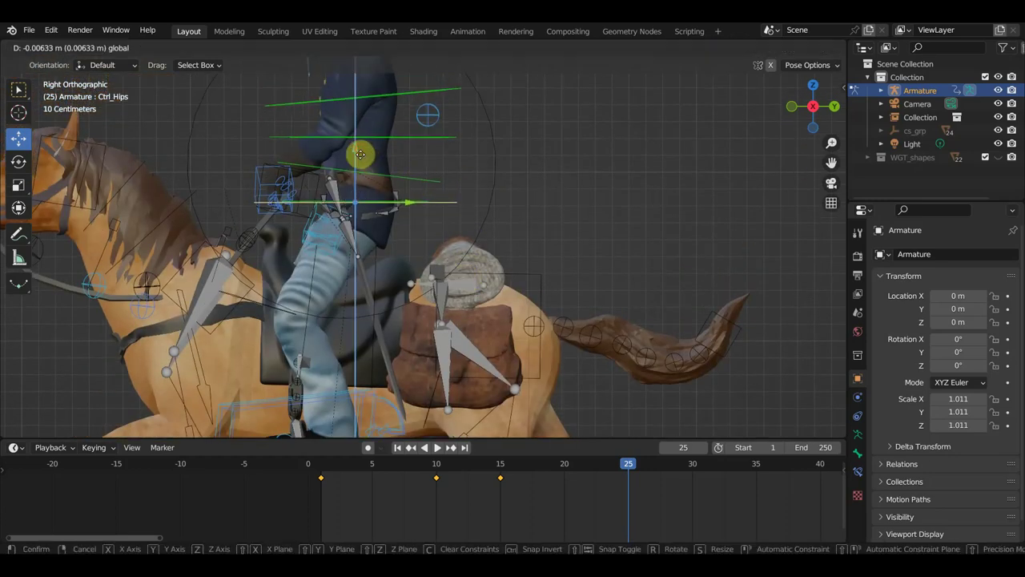
{"action": "left_click", "coordinate": [364, 173]}
{"action": "key", "text": "g"}
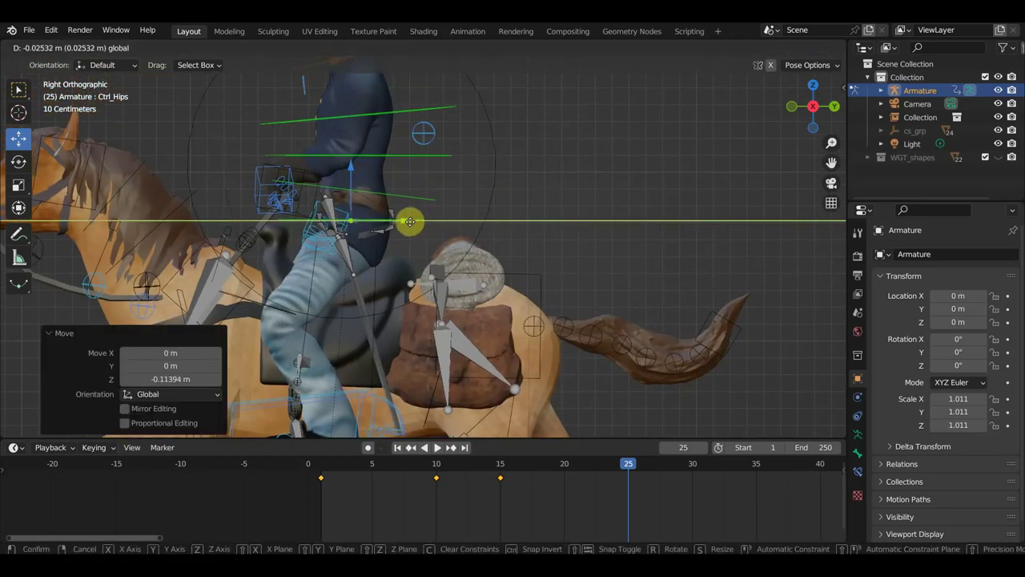
{"action": "left_click", "coordinate": [362, 170]}
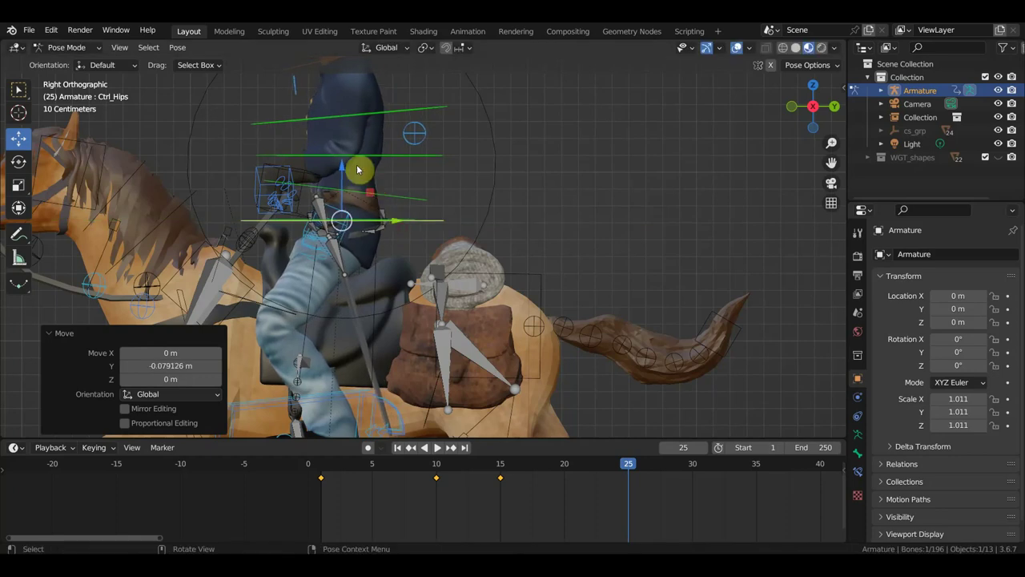
{"action": "key", "text": "g"}
{"action": "key", "text": "z"}
{"action": "left_click", "coordinate": [350, 193]}
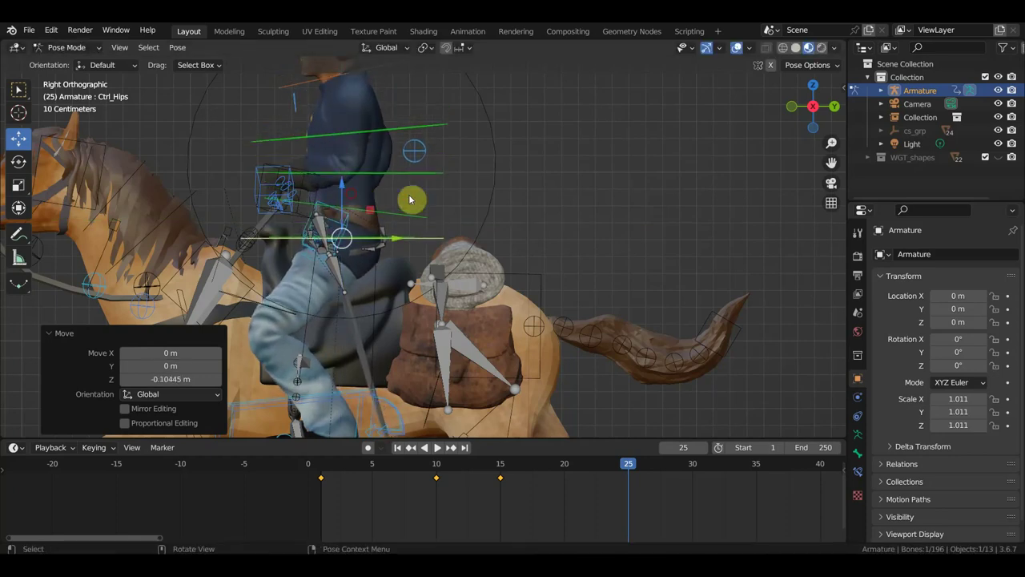
{"action": "scroll", "coordinate": [412, 199], "scroll_direction": "down", "scroll_amount": 4}
{"action": "scroll", "coordinate": [480, 215], "scroll_direction": "up", "scroll_amount": 2}
- Key all rig bones at frame 25 and set the scene end frame to 25
{"action": "key", "text": "a"}
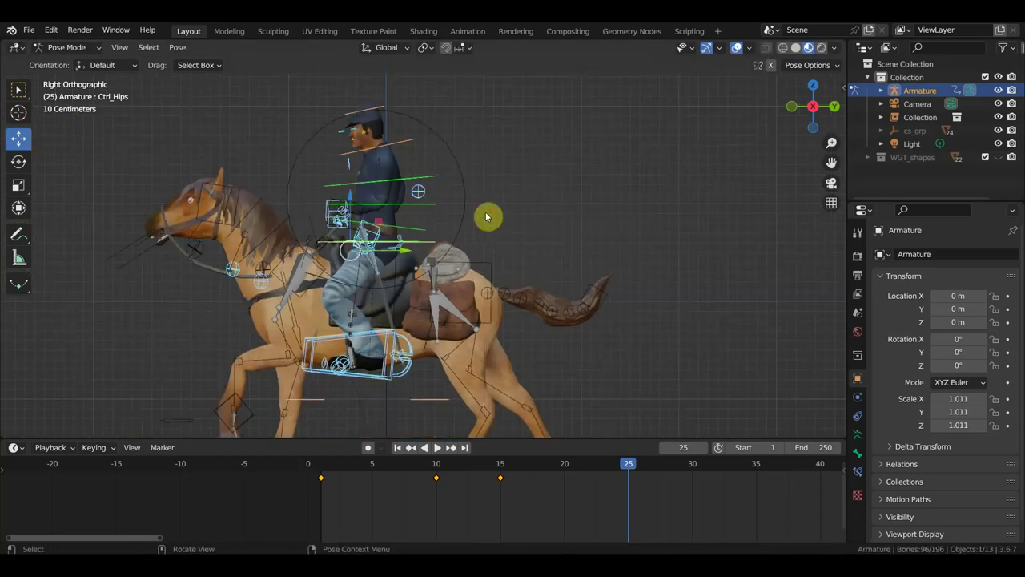
{"action": "key", "text": "i"}
{"action": "mouse_move", "coordinate": [631, 467]}
{"action": "left_mouse_down"}
{"action": "mouse_move", "coordinate": [441, 474]}
{"action": "mouse_move", "coordinate": [681, 501]}
{"action": "mouse_move", "coordinate": [630, 488]}
{"action": "left_mouse_up"}
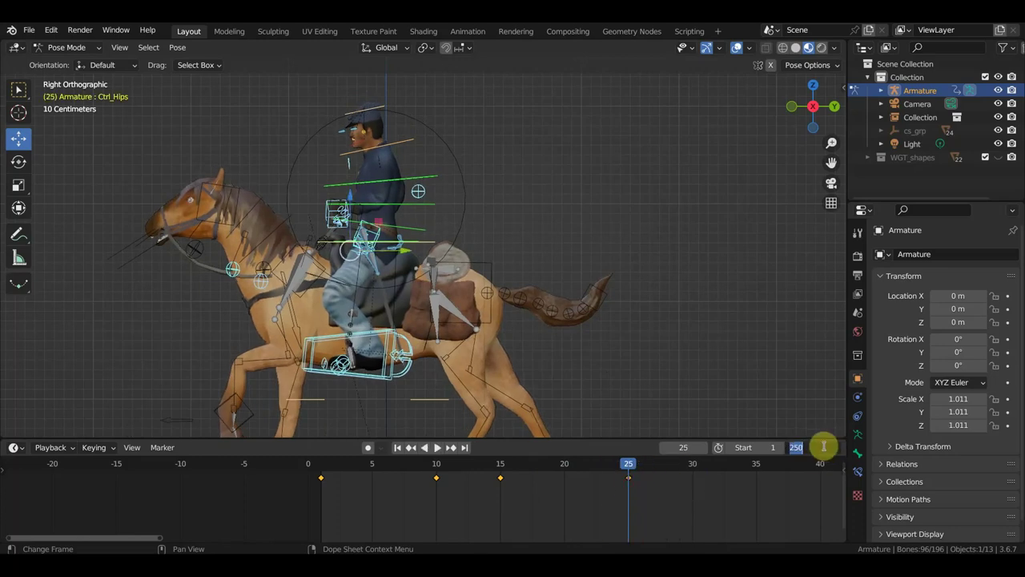
{"action": "type", "text": "25"}
{"action": "key", "text": "Return"}
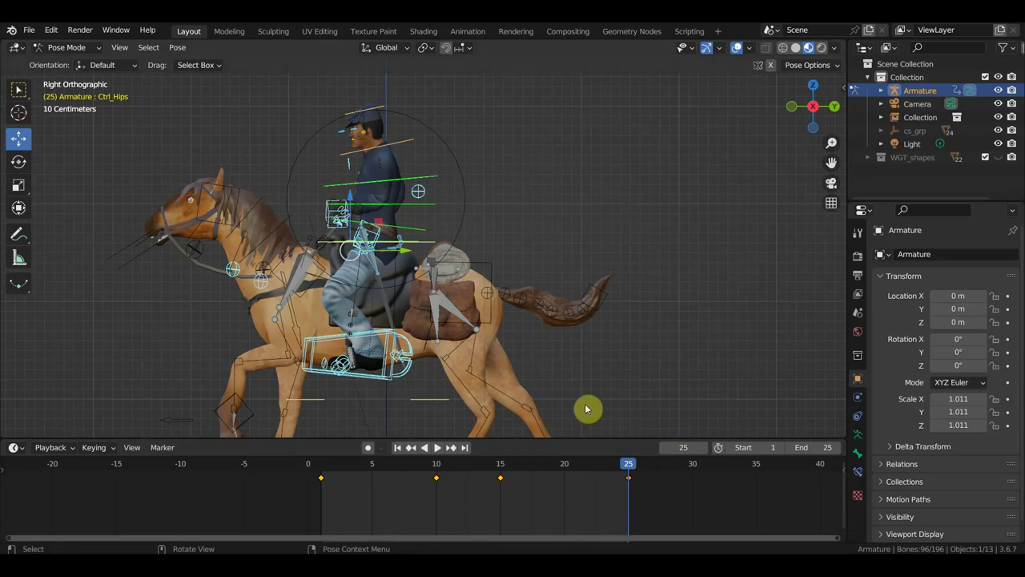
{"action": "scroll", "coordinate": [440, 309], "scroll_direction": "up", "scroll_amount": 2}
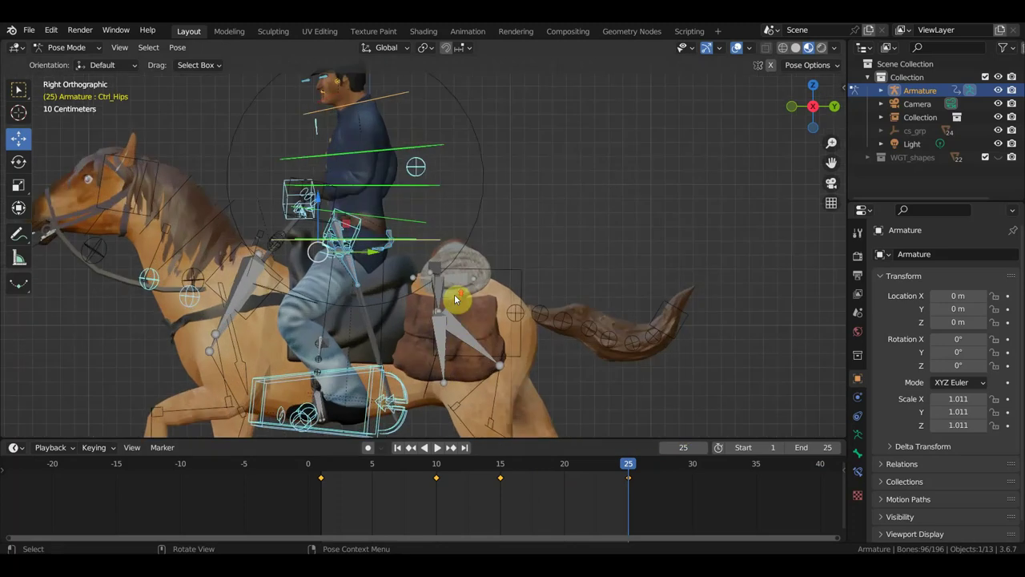
{"action": "mouse_move", "coordinate": [457, 297]}
{"action": "middle_mouse_down"}
{"action": "mouse_move", "coordinate": [563, 307]}
{"action": "mouse_move", "coordinate": [531, 304]}
{"action": "mouse_move", "coordinate": [541, 274]}
{"action": "mouse_move", "coordinate": [400, 194]}
{"action": "middle_mouse_up"}
{"action": "scroll", "coordinate": [513, 276], "scroll_direction": "up", "scroll_amount": 3}
- Select the left hand IK control and switch to the side orthographic view
{"action": "left_click", "coordinate": [323, 78]}
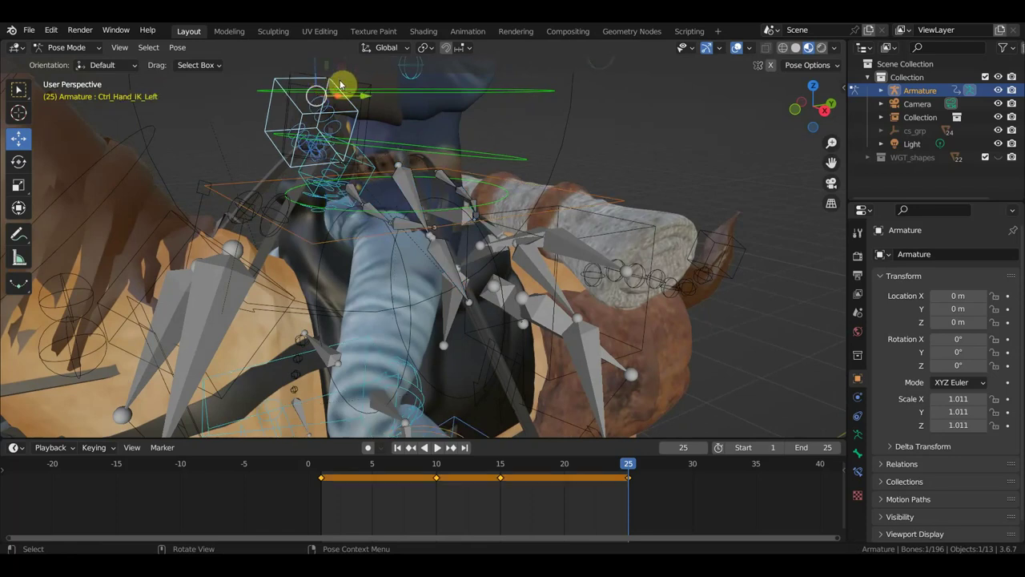
{"action": "scroll", "coordinate": [565, 194], "scroll_direction": "down", "scroll_amount": 4}
{"action": "middle_click_drag", "start_coordinate": [565, 194], "coordinate": [521, 187]}
{"action": "key", "text": "KP_3"}
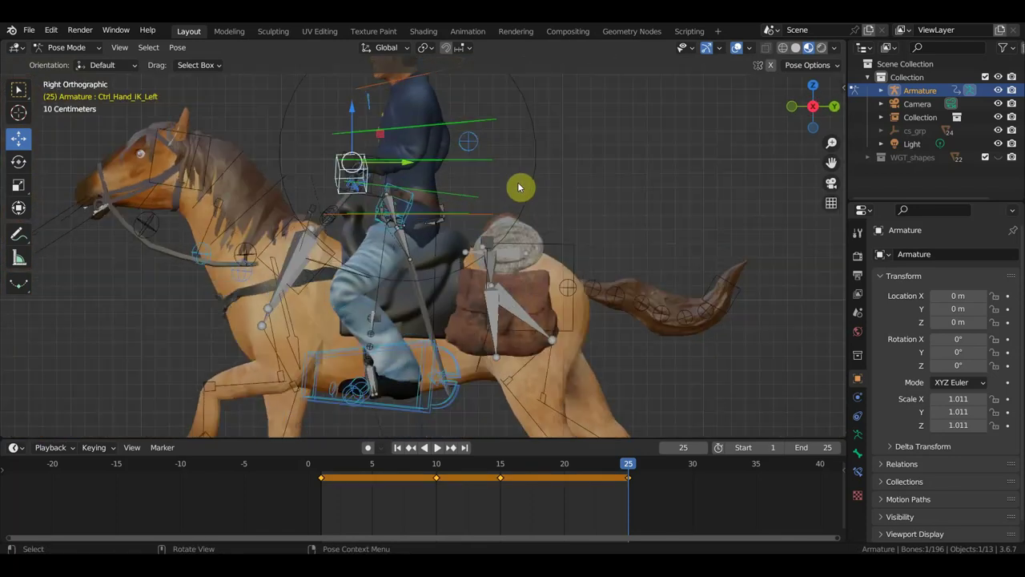
{"action": "scroll", "coordinate": [518, 187], "scroll_direction": "down", "scroll_amount": 3}
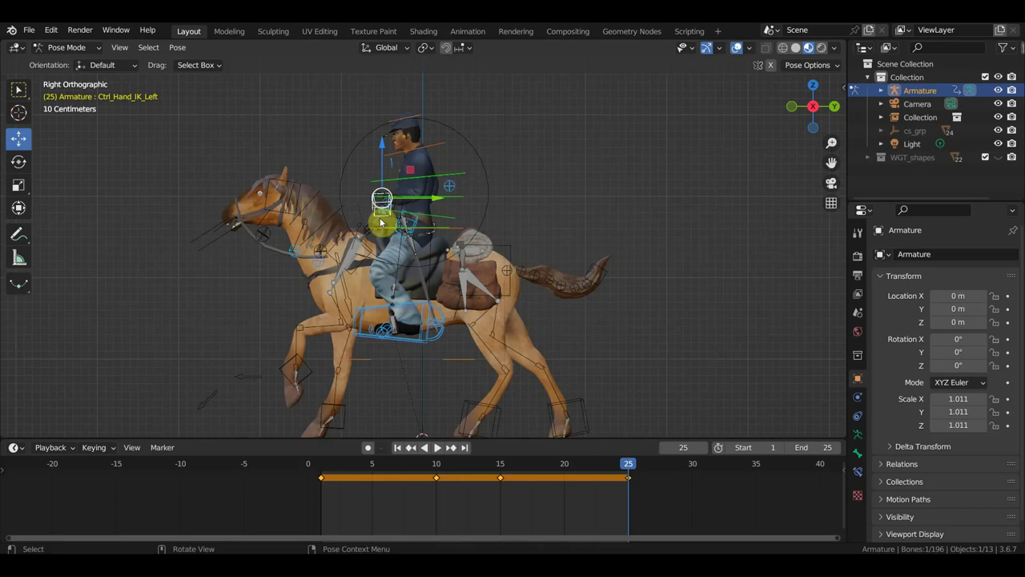
- Hide the viewport overlays and stop playback at frame 10
{"action": "left_click", "coordinate": [737, 47]}
{"action": "scroll", "coordinate": [506, 175], "scroll_direction": "up", "scroll_amount": 5}
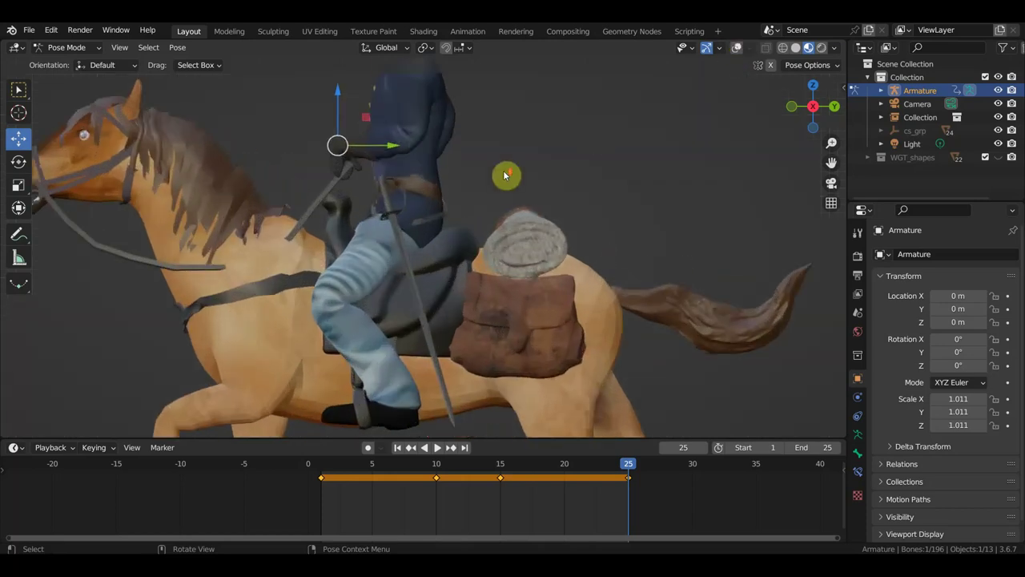
{"action": "middle_click_drag", "start_coordinate": [506, 175], "coordinate": [536, 181]}
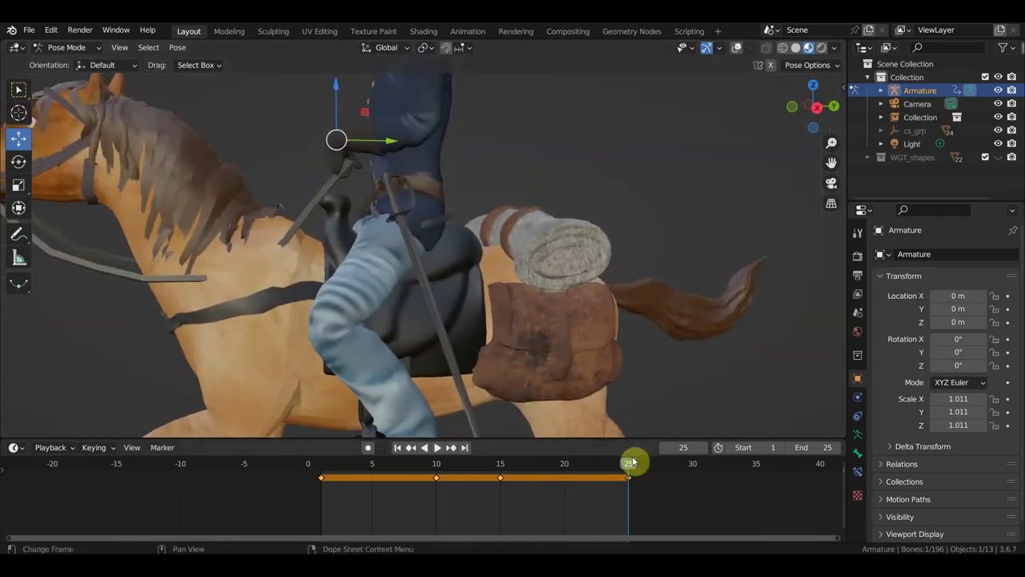
{"action": "left_click_drag", "start_coordinate": [623, 466], "coordinate": [377, 465]}
{"action": "key", "text": "space"}
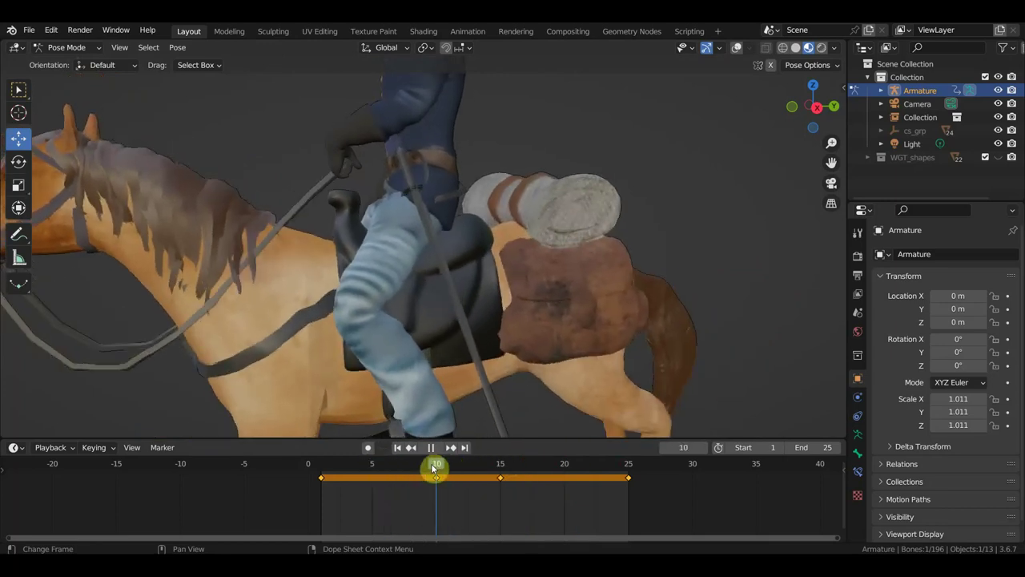
{"action": "key", "text": "space"}
- Move the left hand control, rotate it 23.7°, and key it at frame 10
{"action": "mouse_move", "coordinate": [434, 419]}
{"action": "middle_mouse_down"}
{"action": "mouse_move", "coordinate": [489, 333]}
{"action": "mouse_move", "coordinate": [522, 338]}
{"action": "mouse_move", "coordinate": [444, 321]}
{"action": "middle_mouse_up"}
{"action": "key", "text": "g"}
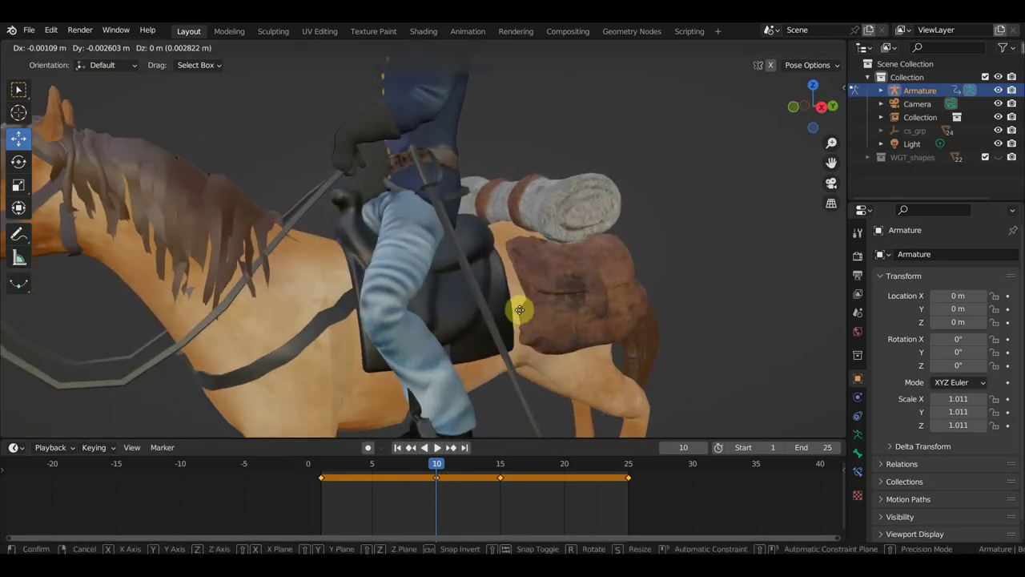
{"action": "left_click", "coordinate": [515, 312]}
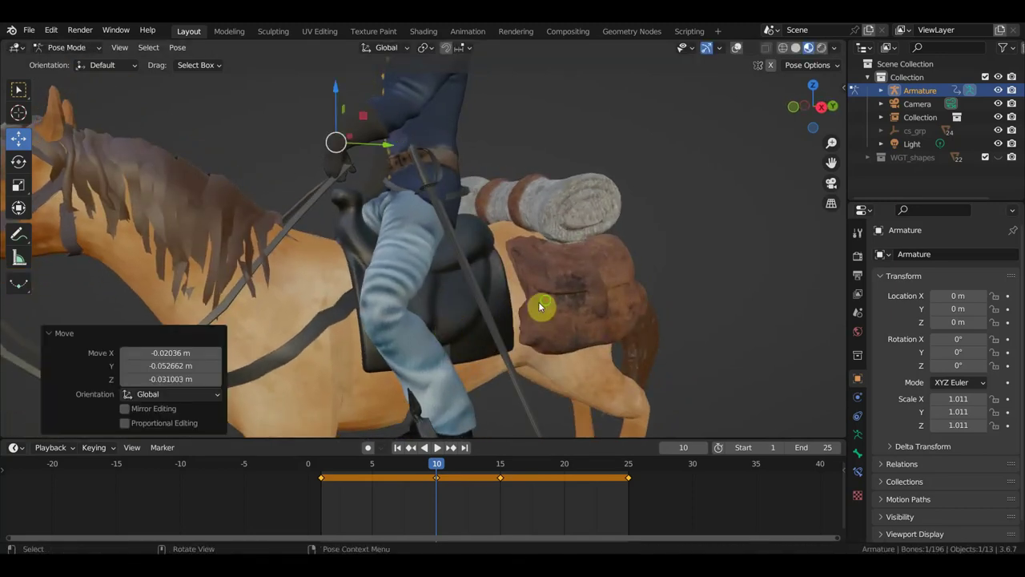
{"action": "mouse_move", "coordinate": [539, 304]}
{"action": "middle_mouse_down"}
{"action": "mouse_move", "coordinate": [606, 343]}
{"action": "mouse_move", "coordinate": [631, 384]}
{"action": "middle_mouse_up"}
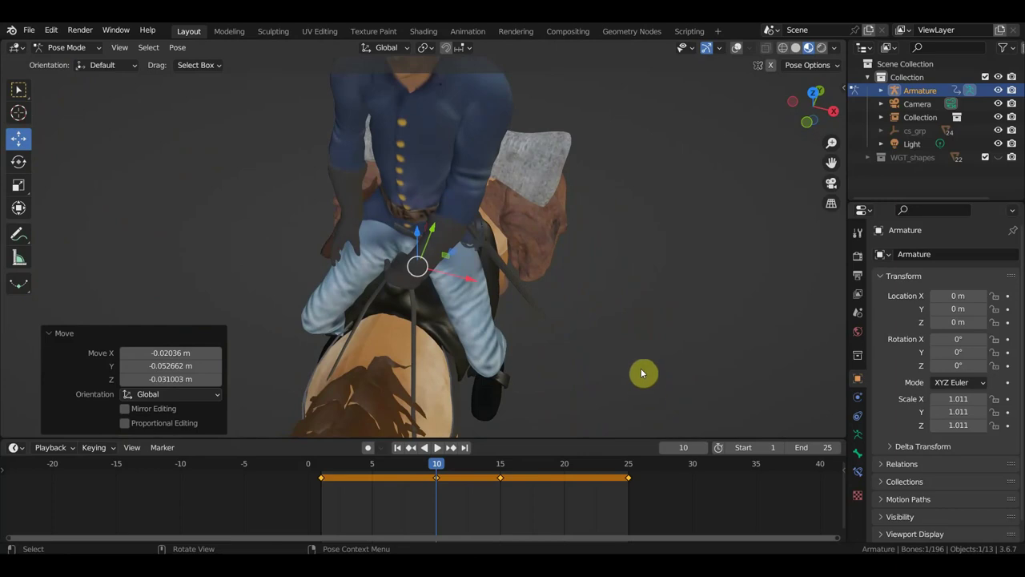
{"action": "key", "text": "r"}
{"action": "left_click", "coordinate": [392, 250]}
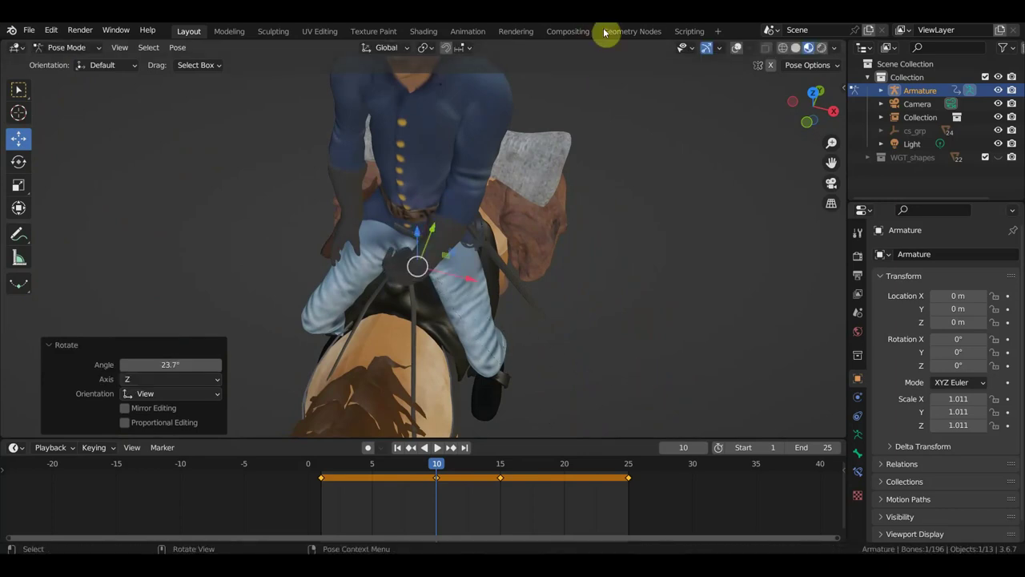
{"action": "key", "text": "g"}
{"action": "left_click", "coordinate": [602, 137]}
{"action": "mouse_move", "coordinate": [604, 137]}
{"action": "middle_mouse_down"}
{"action": "mouse_move", "coordinate": [502, 80]}
{"action": "mouse_move", "coordinate": [481, 85]}
{"action": "mouse_move", "coordinate": [488, 111]}
{"action": "middle_mouse_up"}
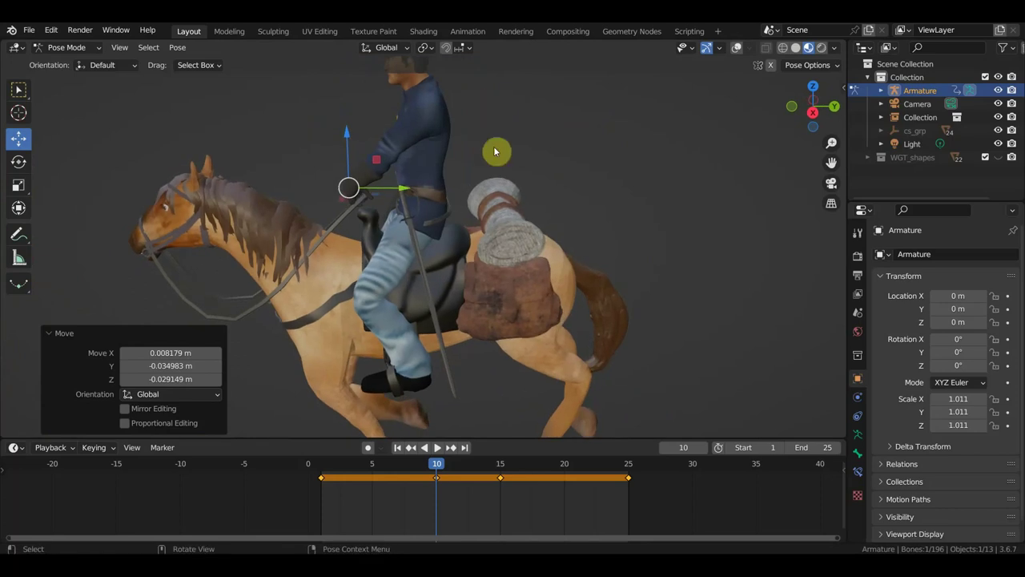
{"action": "key", "text": "g"}
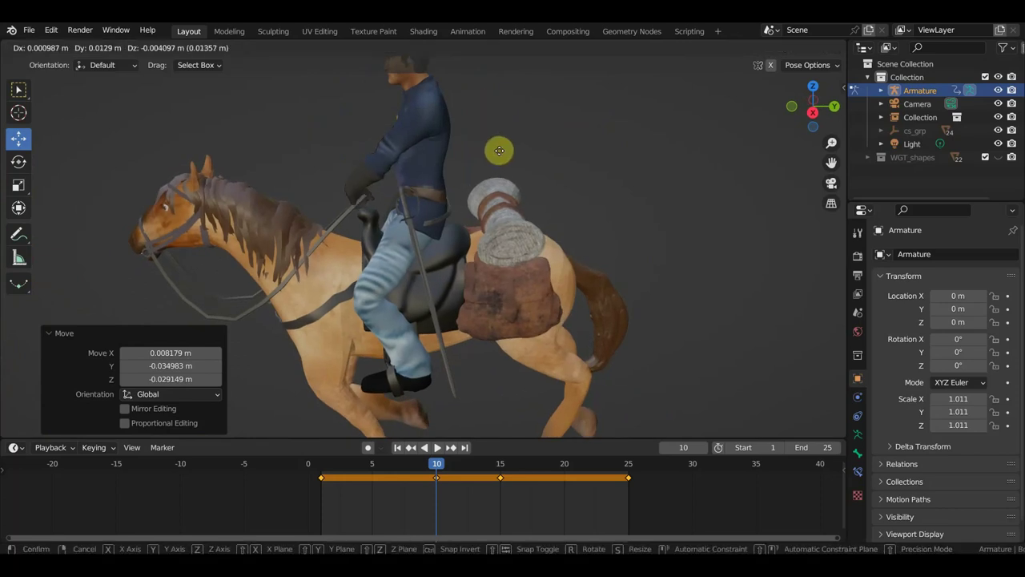
{"action": "left_click", "coordinate": [500, 155]}
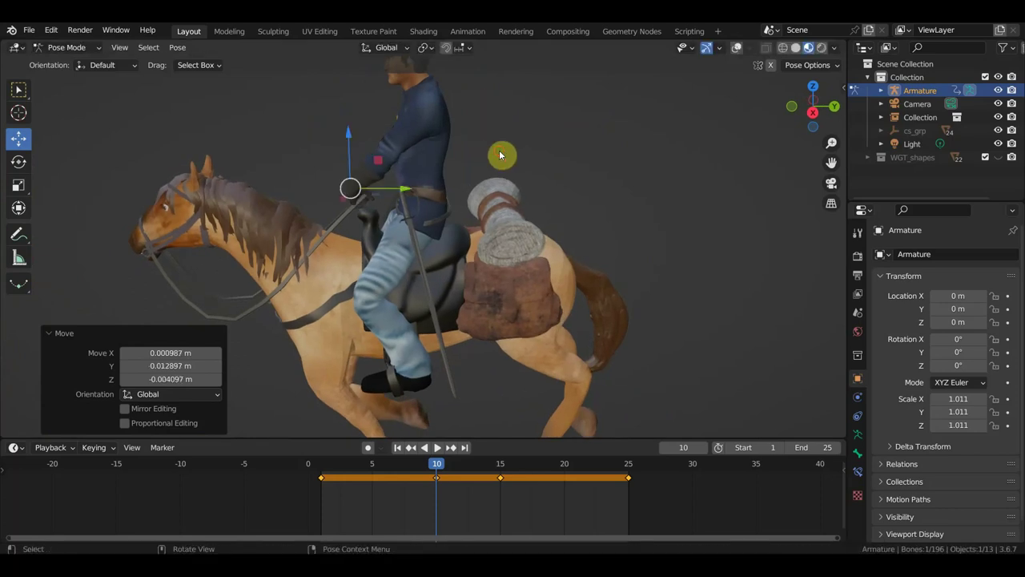
{"action": "key", "text": "i"}
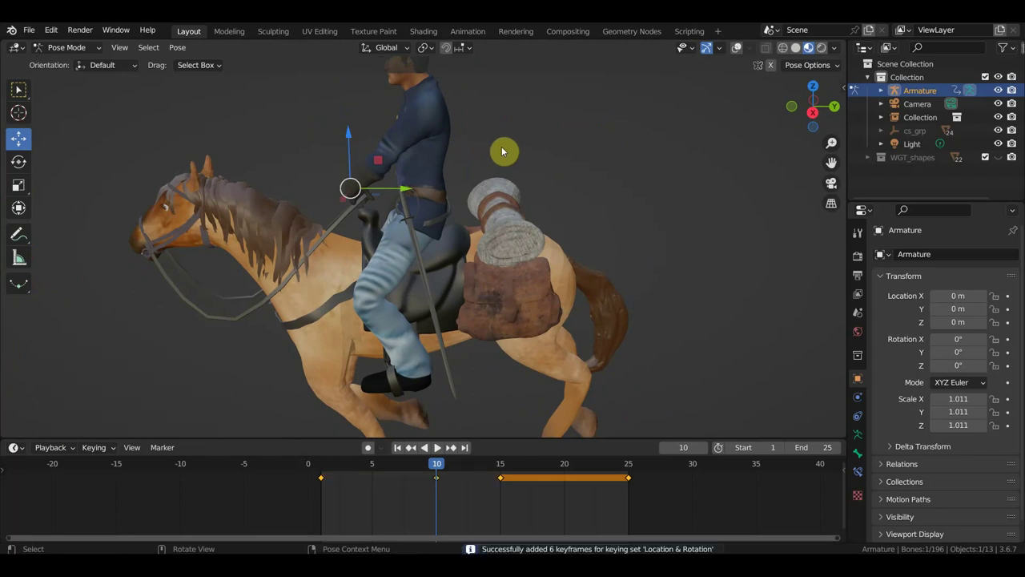
- Show overlays, bend Ctrl_Spine1 about -13°, and key it at frame 10
{"action": "left_click", "coordinate": [736, 48]}
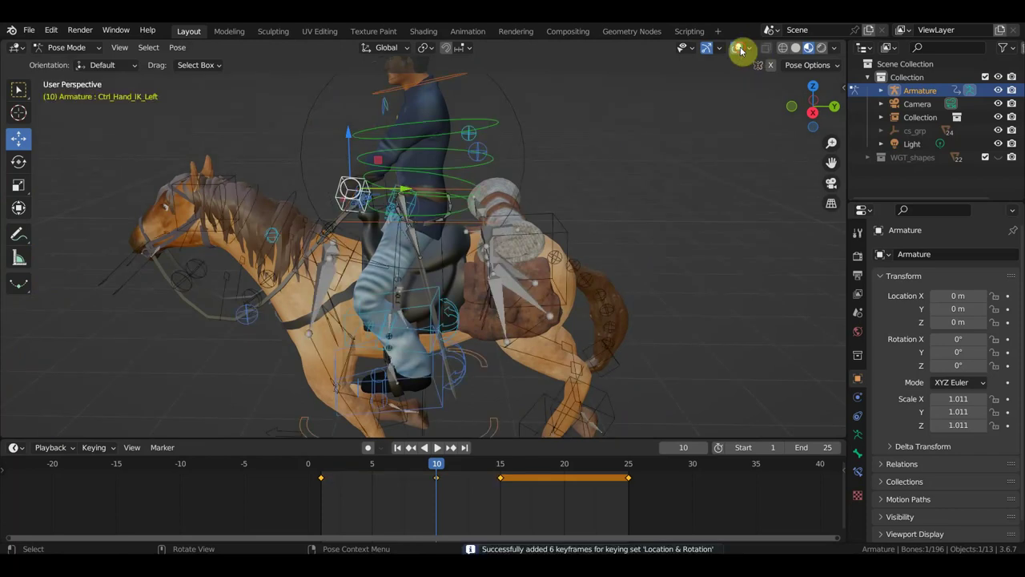
{"action": "left_click", "coordinate": [455, 154]}
{"action": "key", "text": "r"}
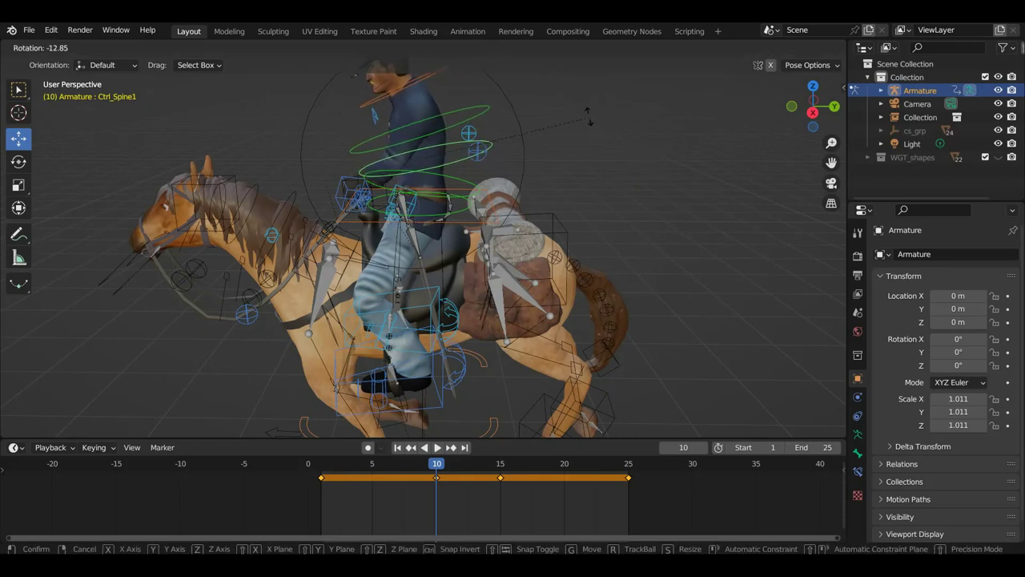
{"action": "left_click", "coordinate": [591, 121]}
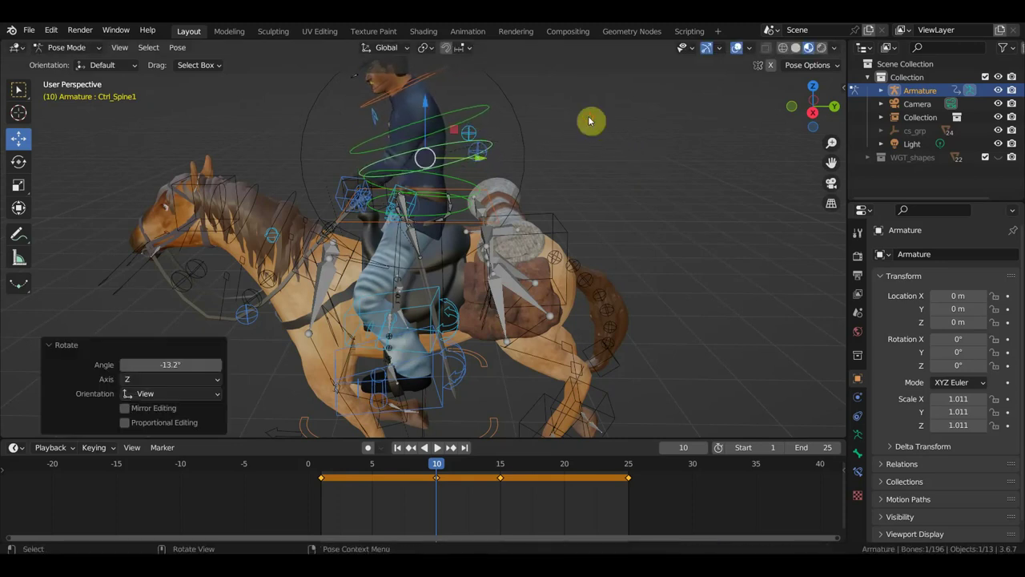
{"action": "key", "text": "i"}
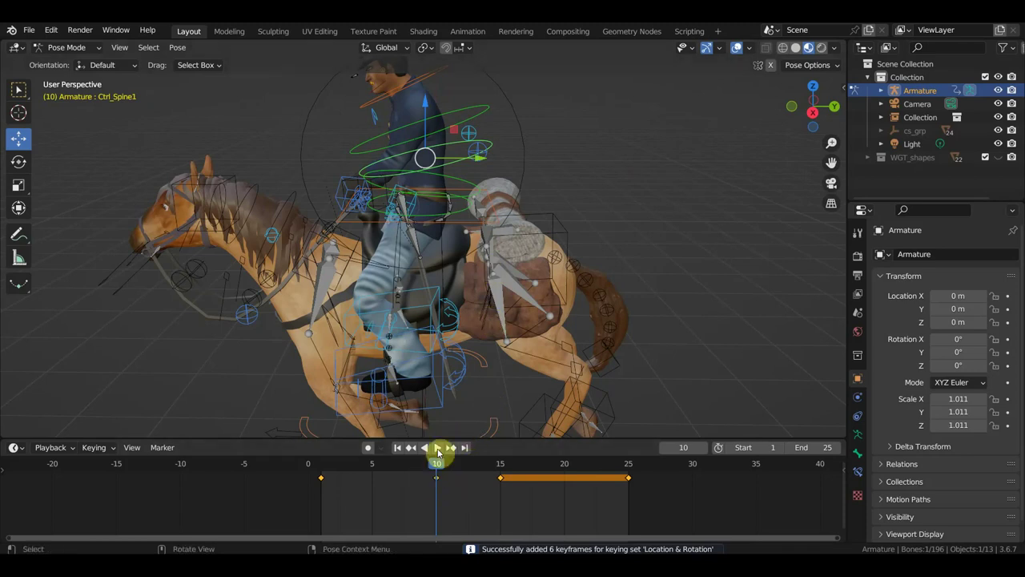
- Select Ctrl_Spine2 and switch to the Right Orthographic view
{"action": "mouse_move", "coordinate": [542, 366]}
{"action": "middle_mouse_down"}
{"action": "mouse_move", "coordinate": [525, 320]}
{"action": "mouse_move", "coordinate": [583, 313]}
{"action": "middle_mouse_up"}
{"action": "scroll", "coordinate": [524, 321], "scroll_direction": "up", "scroll_amount": 3}
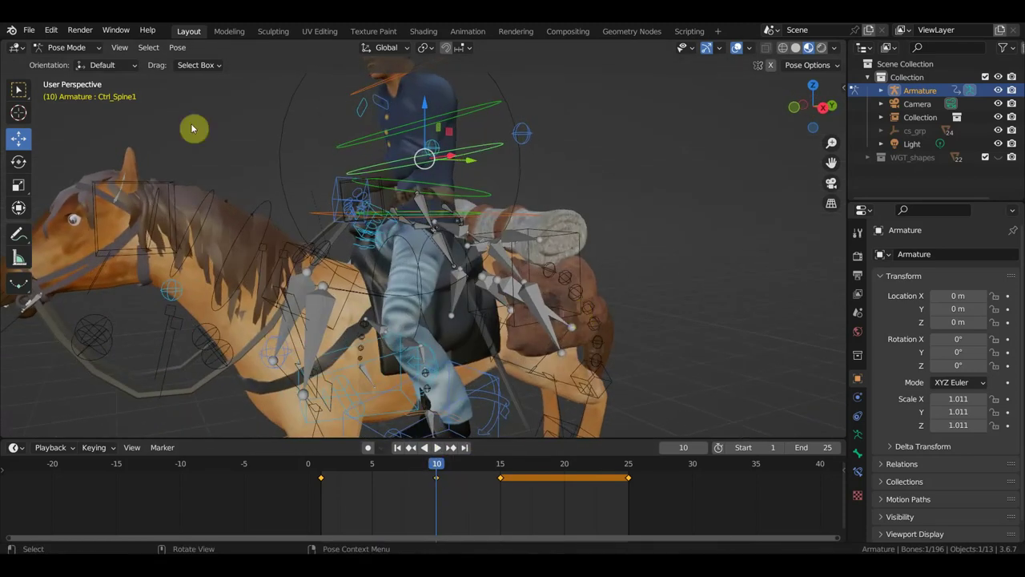
{"action": "mouse_move", "coordinate": [453, 277]}
{"action": "middle_mouse_down"}
{"action": "mouse_move", "coordinate": [487, 280]}
{"action": "mouse_move", "coordinate": [533, 342]}
{"action": "middle_mouse_up"}
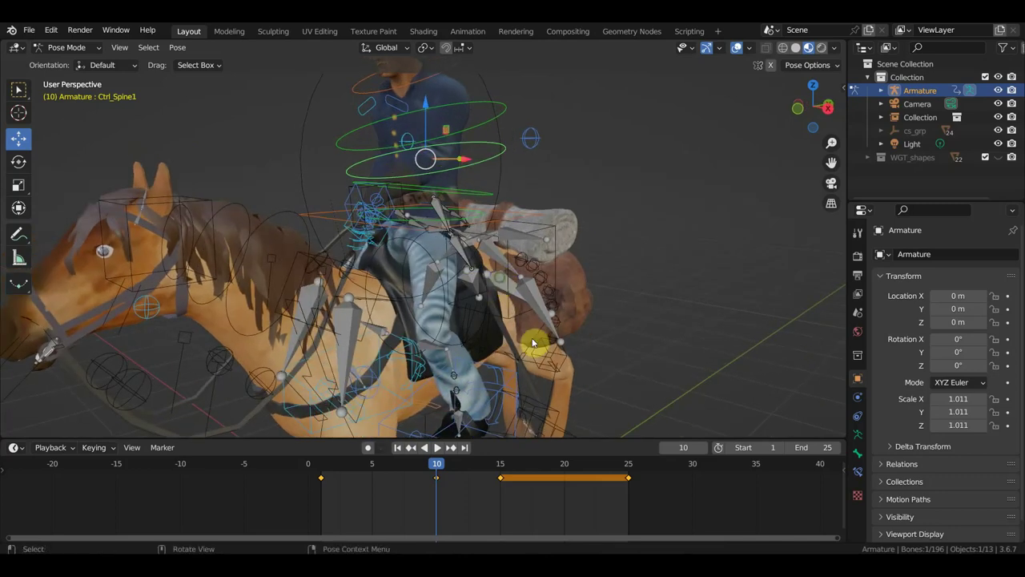
{"action": "left_click", "coordinate": [490, 122]}
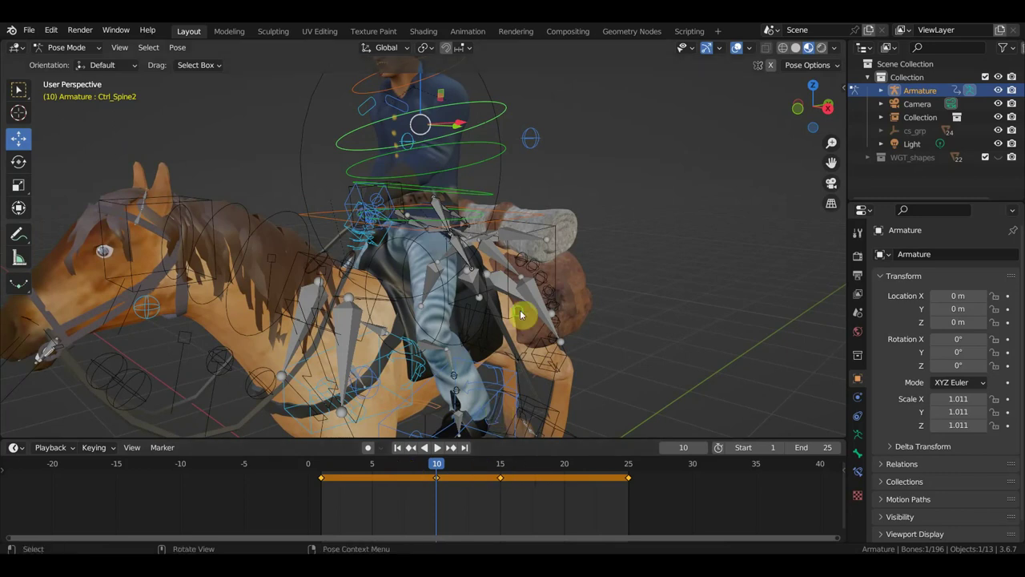
{"action": "mouse_move", "coordinate": [520, 309]}
{"action": "middle_mouse_down"}
{"action": "mouse_move", "coordinate": [445, 316]}
{"action": "mouse_move", "coordinate": [432, 185]}
{"action": "middle_mouse_up"}
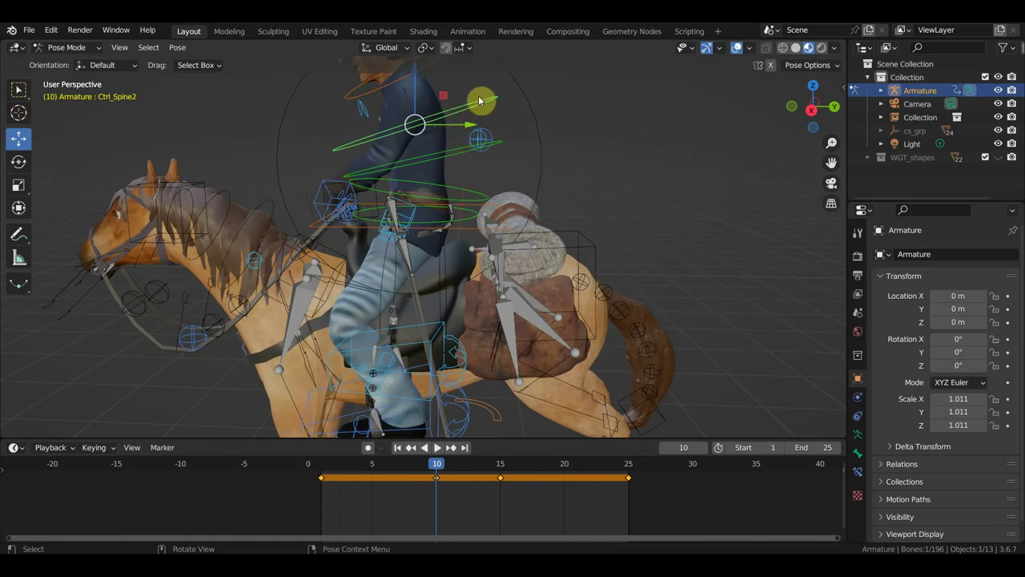
{"action": "middle_click_drag", "start_coordinate": [361, 199], "coordinate": [415, 148]}
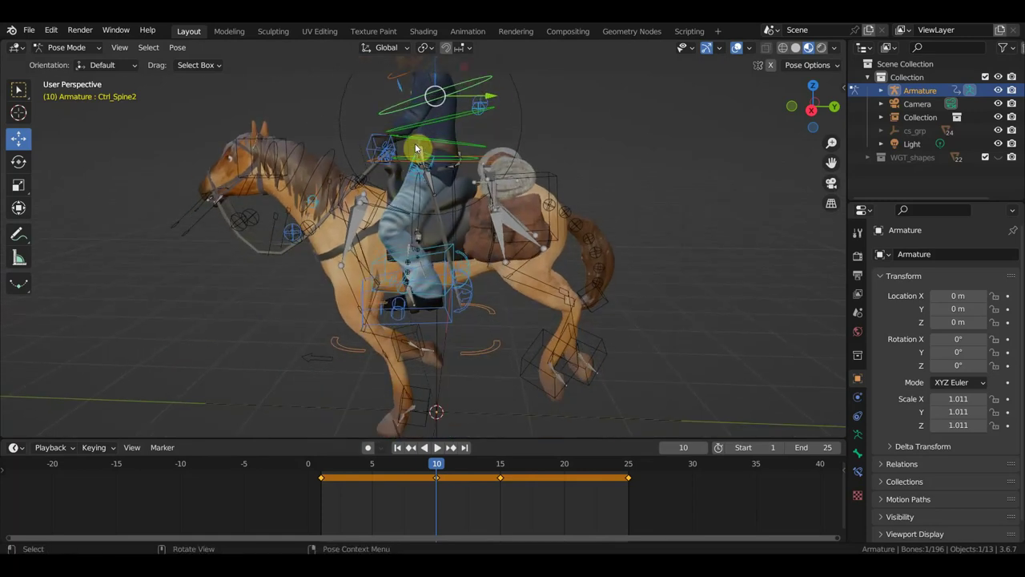
{"action": "key", "text": "KP_3"}
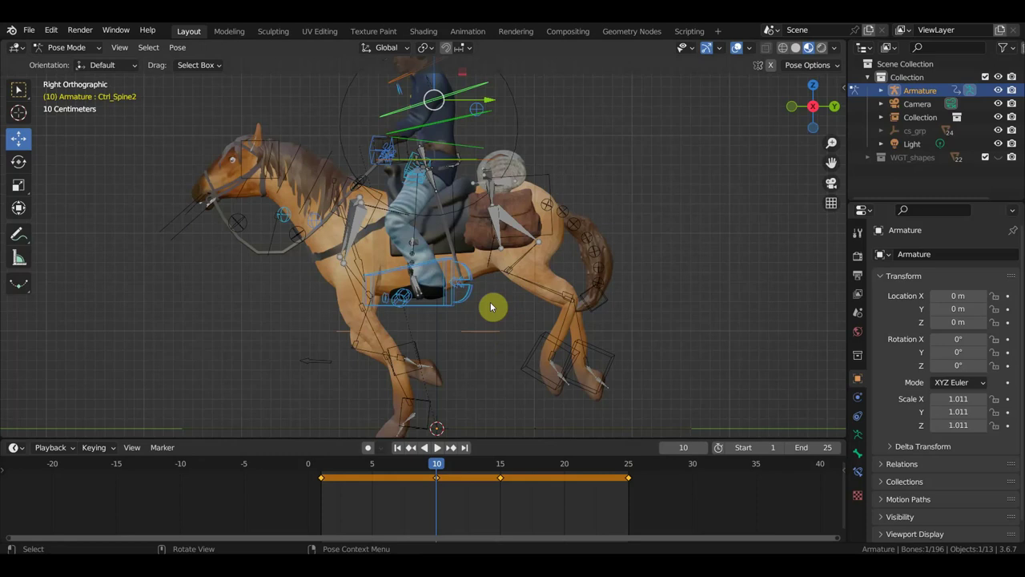
- Deselect the spine controller, orbit to a frontal view, and turn off viewport overlays
{"action": "scroll", "coordinate": [474, 250], "scroll_direction": "up", "scroll_amount": 1}
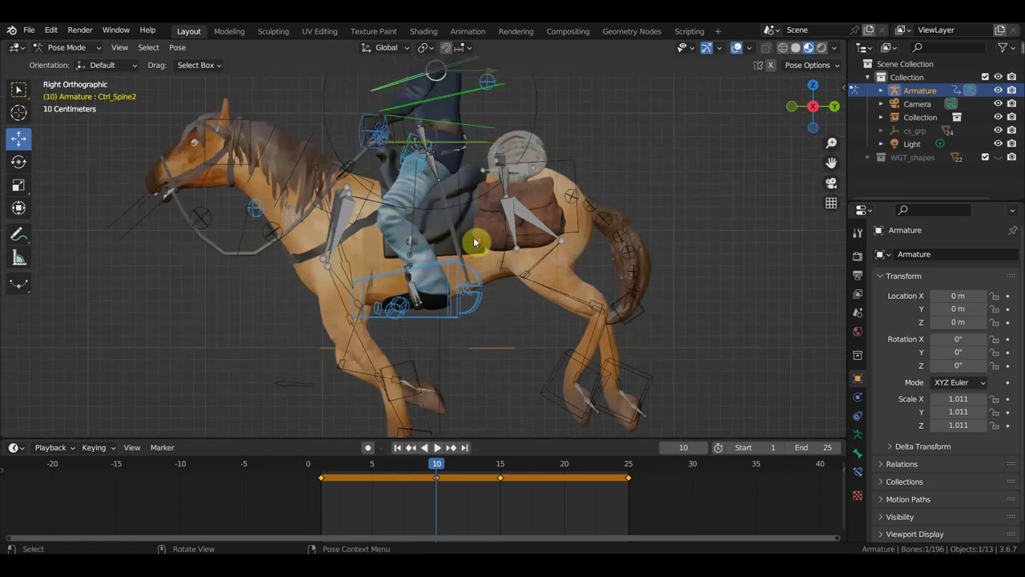
{"action": "middle_click_drag", "start_coordinate": [485, 186], "coordinate": [497, 258], "text": "shift"}
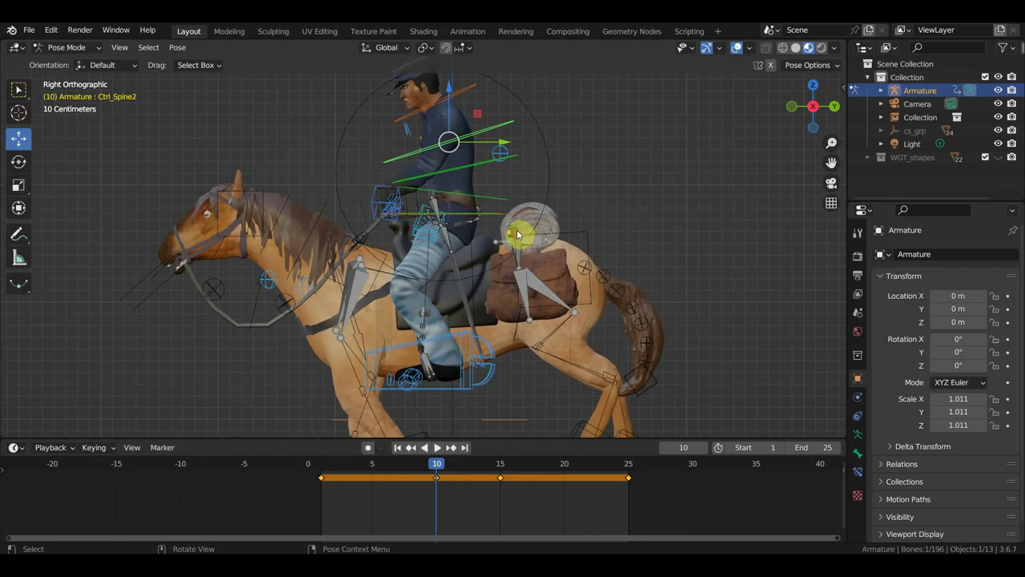
{"action": "left_click", "coordinate": [518, 230]}
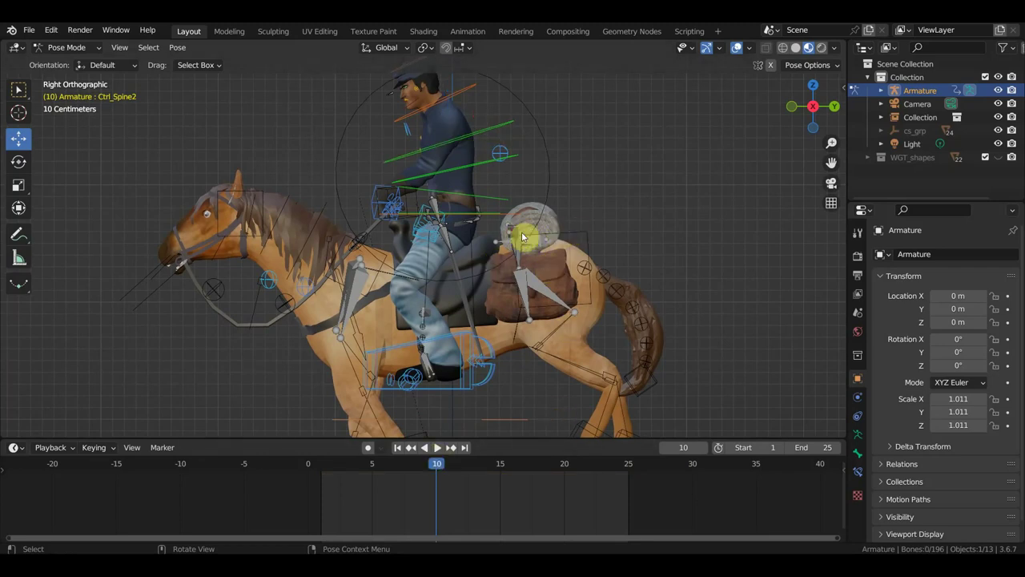
{"action": "mouse_move", "coordinate": [515, 235]}
{"action": "middle_mouse_down"}
{"action": "mouse_move", "coordinate": [514, 247]}
{"action": "mouse_move", "coordinate": [486, 251]}
{"action": "mouse_move", "coordinate": [485, 263]}
{"action": "mouse_move", "coordinate": [618, 243]}
{"action": "mouse_move", "coordinate": [506, 238]}
{"action": "middle_mouse_up"}
{"action": "scroll", "coordinate": [604, 251], "scroll_direction": "down", "scroll_amount": 3}
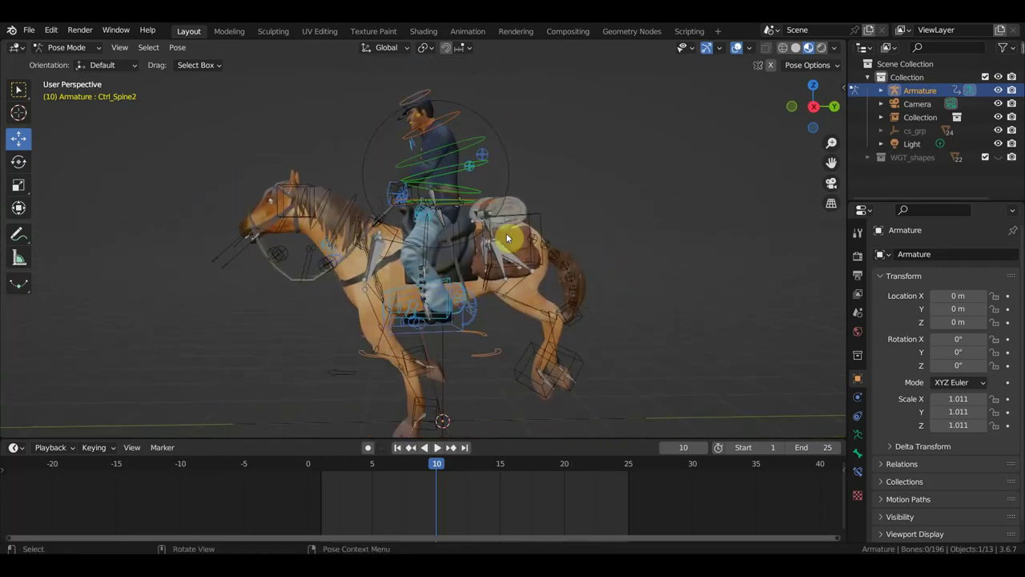
{"action": "scroll", "coordinate": [369, 239], "scroll_direction": "up", "scroll_amount": 3}
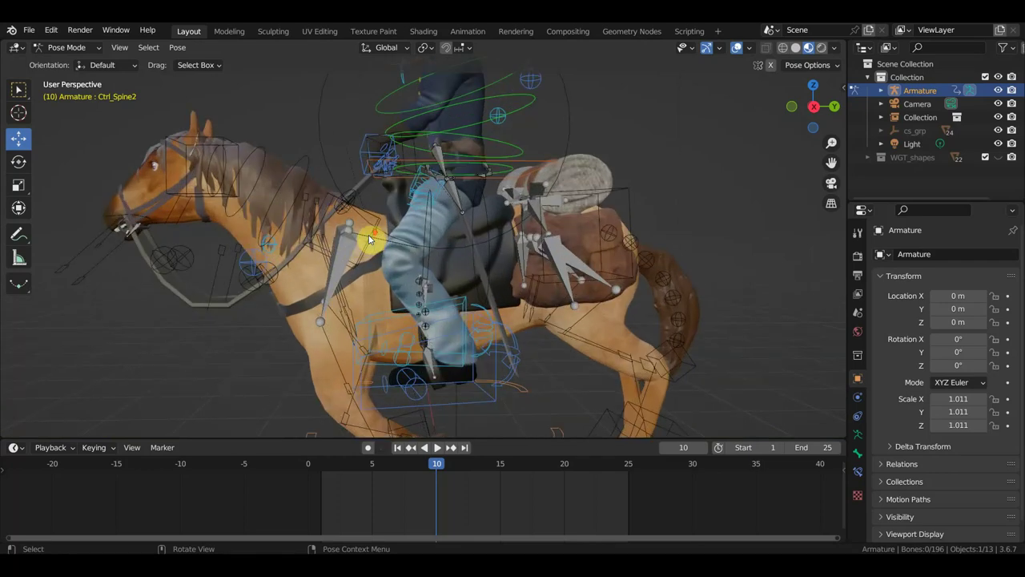
{"action": "scroll", "coordinate": [362, 236], "scroll_direction": "down", "scroll_amount": 1}
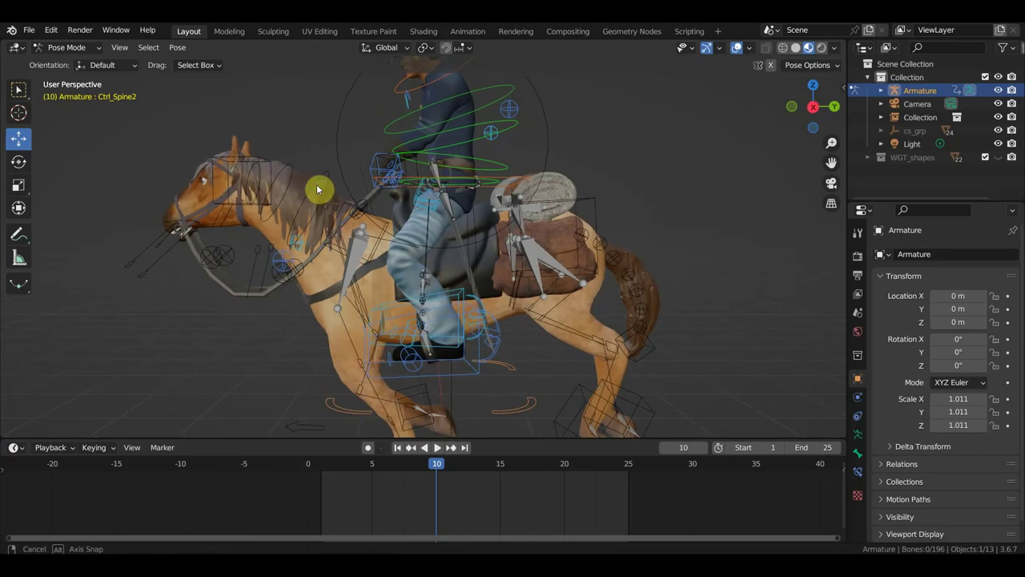
{"action": "mouse_move", "coordinate": [320, 190]}
{"action": "middle_mouse_down"}
{"action": "mouse_move", "coordinate": [355, 195]}
{"action": "mouse_move", "coordinate": [364, 250]}
{"action": "middle_mouse_up"}
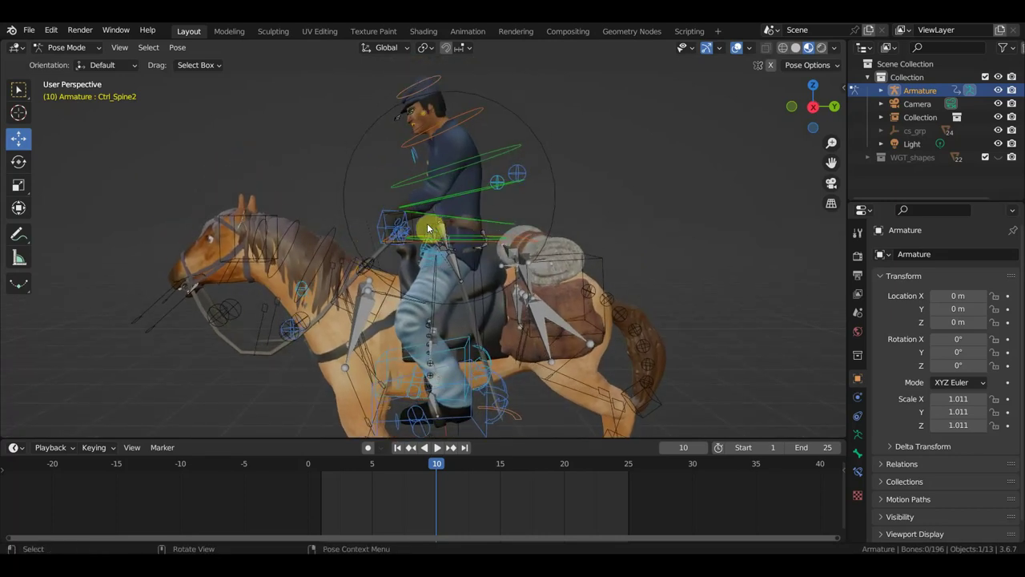
{"action": "mouse_move", "coordinate": [430, 229]}
{"action": "middle_mouse_down"}
{"action": "mouse_move", "coordinate": [530, 237]}
{"action": "mouse_move", "coordinate": [488, 229]}
{"action": "mouse_move", "coordinate": [606, 144]}
{"action": "middle_mouse_up"}
{"action": "left_click", "coordinate": [736, 48]}
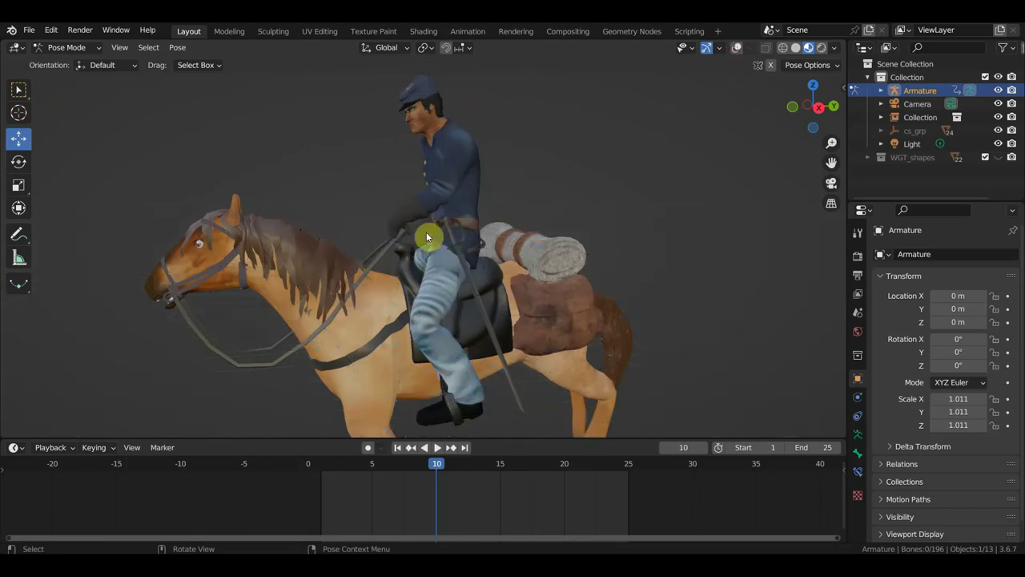
{"action": "scroll", "coordinate": [427, 236], "scroll_direction": "up", "scroll_amount": 2}
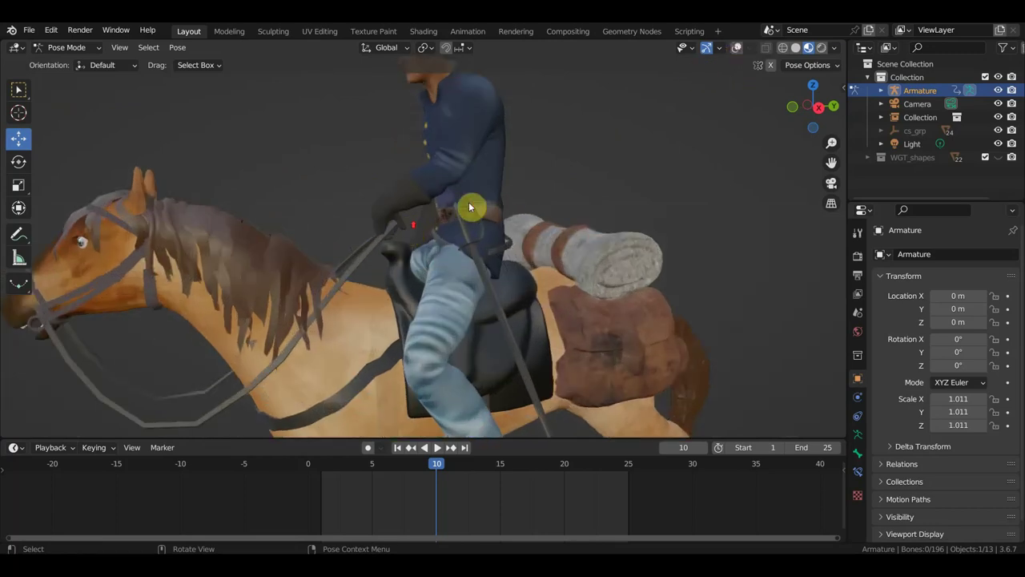
- Select Ctrl_Hand_IK_Left and set the current frame to 15
{"action": "left_click", "coordinate": [736, 48]}
{"action": "left_click", "coordinate": [378, 202]}
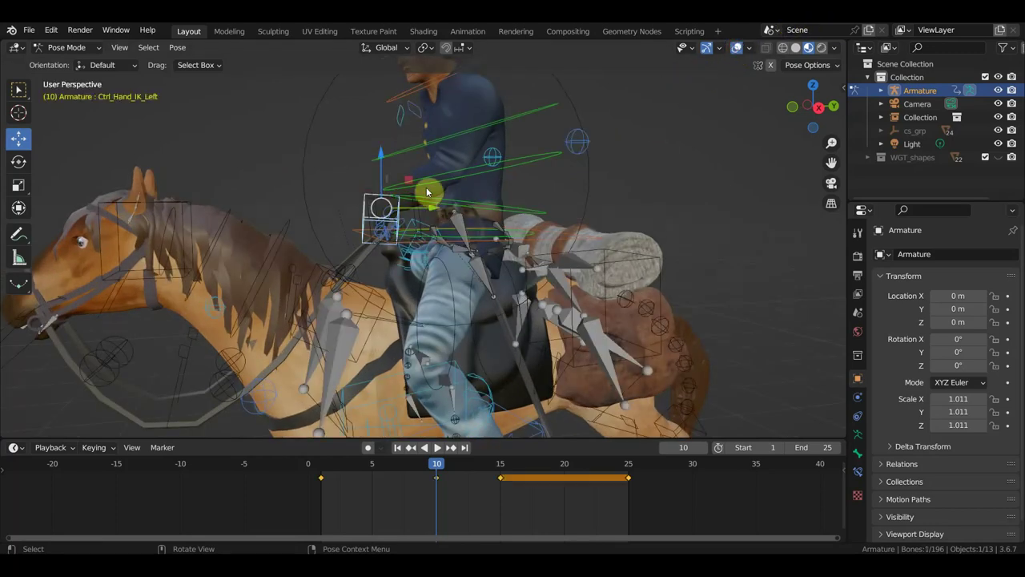
{"action": "left_click", "coordinate": [736, 48]}
{"action": "middle_click_drag", "start_coordinate": [538, 225], "coordinate": [551, 224]}
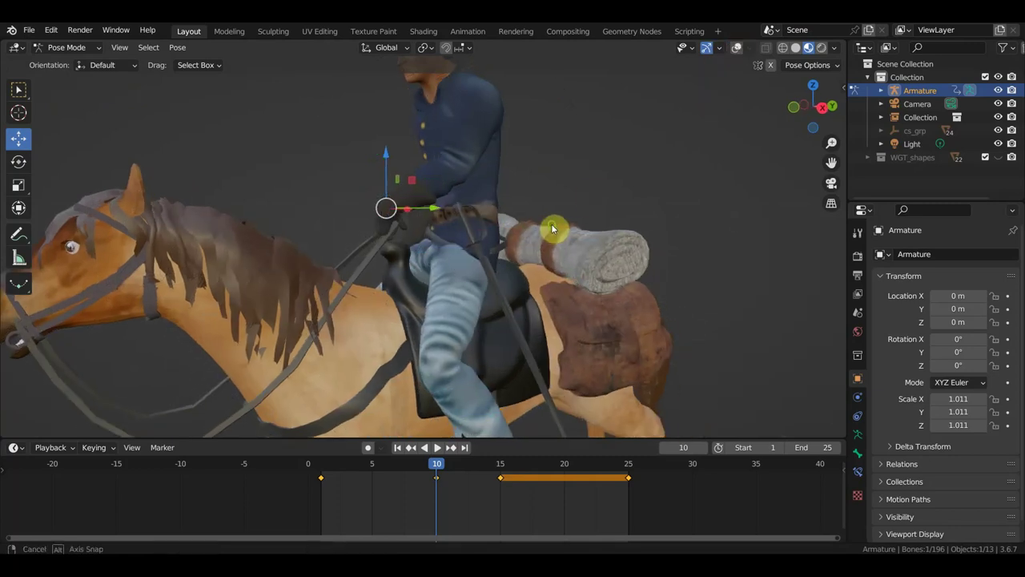
{"action": "left_click", "coordinate": [321, 473]}
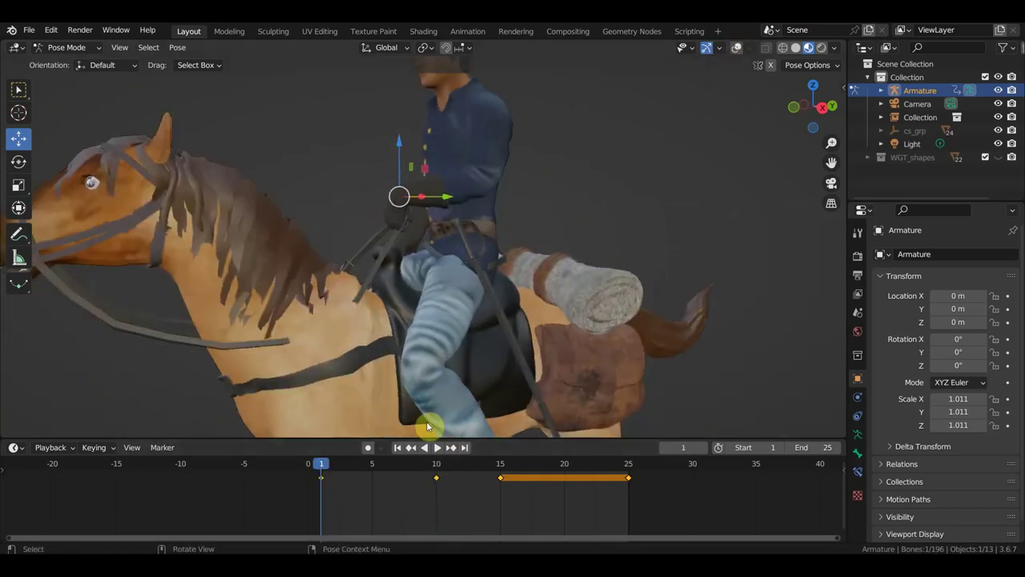
{"action": "left_click", "coordinate": [500, 473]}
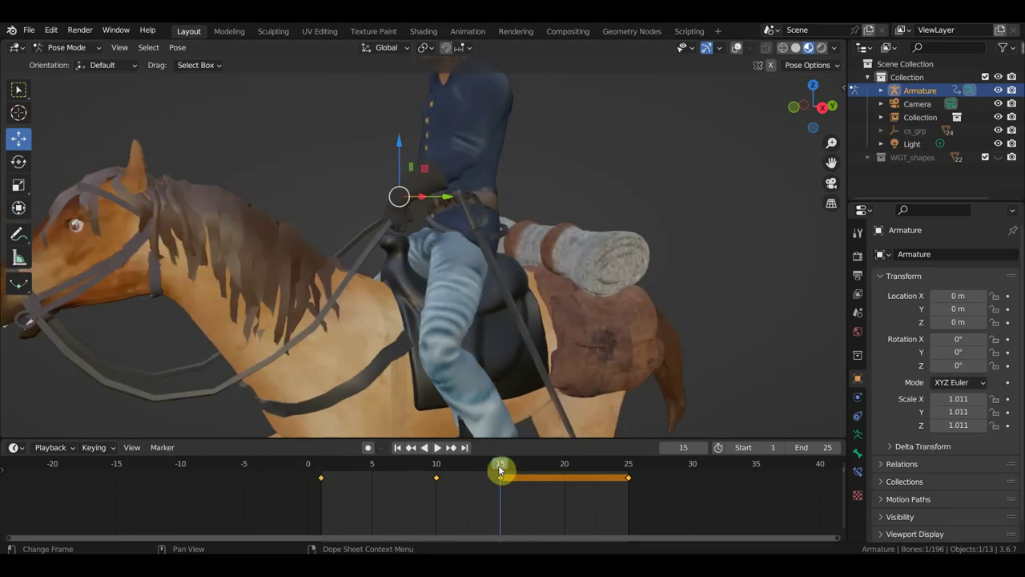
{"action": "mouse_move", "coordinate": [581, 361]}
{"action": "middle_mouse_down"}
{"action": "mouse_move", "coordinate": [667, 400]}
{"action": "mouse_move", "coordinate": [521, 361]}
{"action": "mouse_move", "coordinate": [609, 346]}
{"action": "middle_mouse_up"}
- Rotate and move the left hand control, then key its pose at frame 15
{"action": "key", "text": "r"}
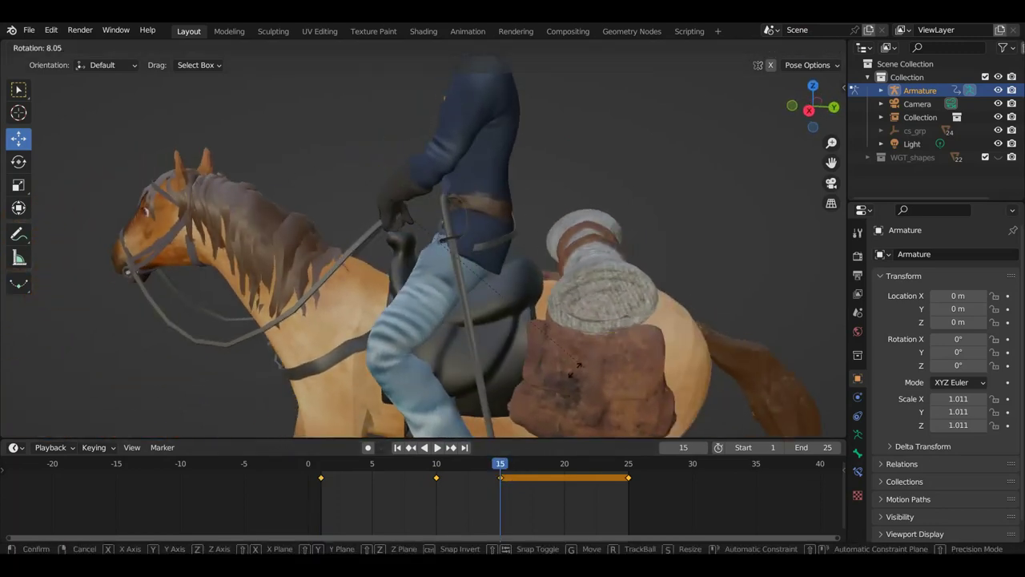
{"action": "left_click", "coordinate": [441, 397]}
{"action": "key", "text": "r"}
{"action": "mouse_move", "coordinate": [504, 389]}
{"action": "middle_mouse_down"}
{"action": "mouse_move", "coordinate": [609, 408]}
{"action": "mouse_move", "coordinate": [619, 388]}
{"action": "middle_mouse_up"}
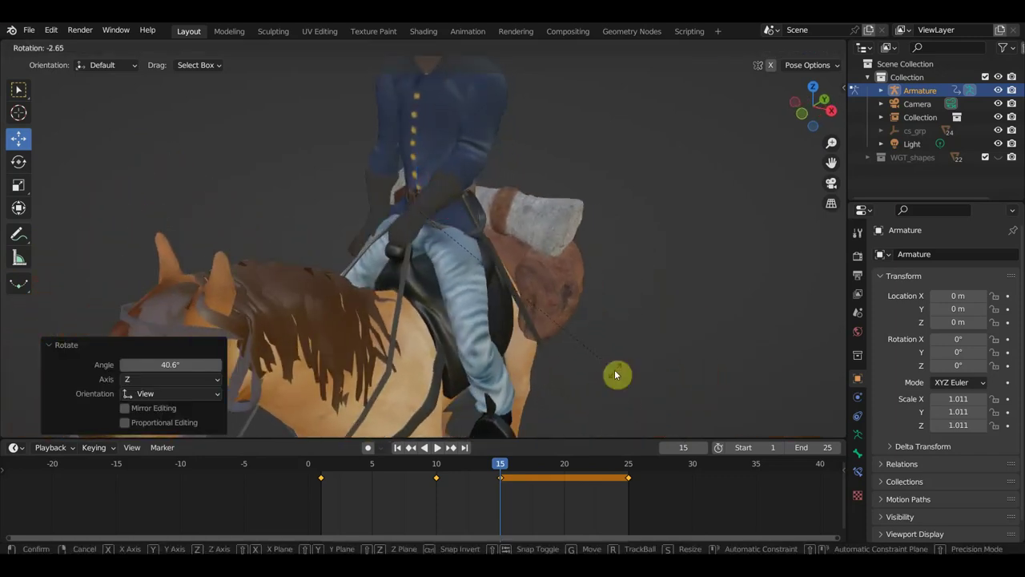
{"action": "key", "text": "g"}
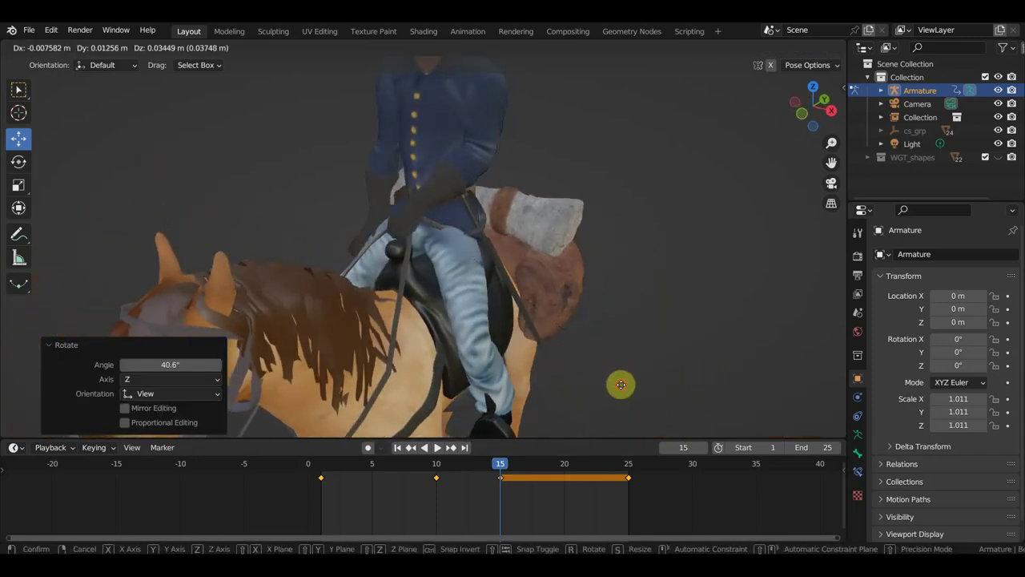
{"action": "left_click", "coordinate": [621, 385]}
{"action": "mouse_move", "coordinate": [621, 384]}
{"action": "middle_mouse_down"}
{"action": "mouse_move", "coordinate": [622, 373]}
{"action": "mouse_move", "coordinate": [547, 348]}
{"action": "middle_mouse_up"}
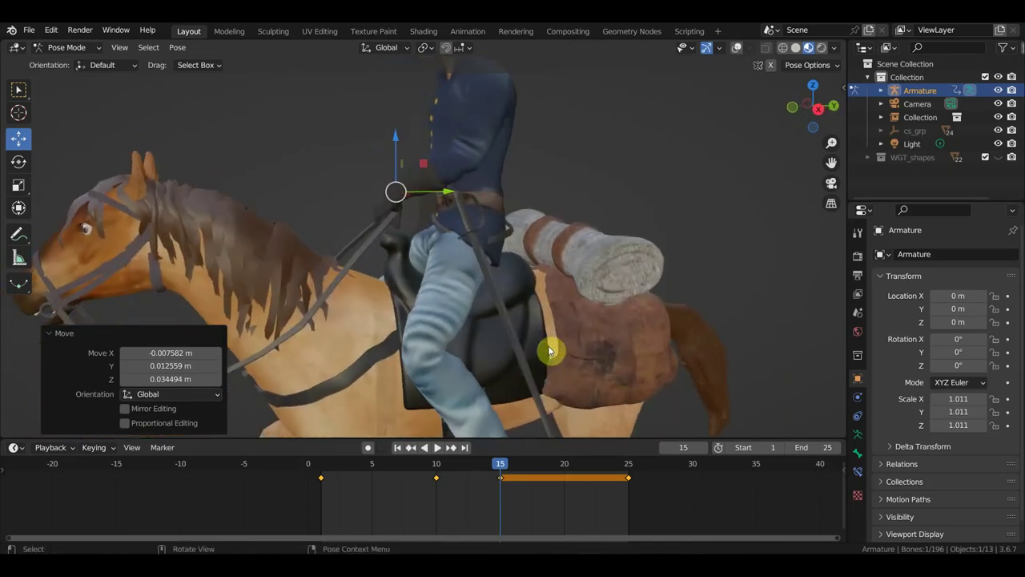
{"action": "key", "text": "i"}
- At frame 20, rotate the hand 27°, move it, and key the pose
{"action": "key", "text": "space"}
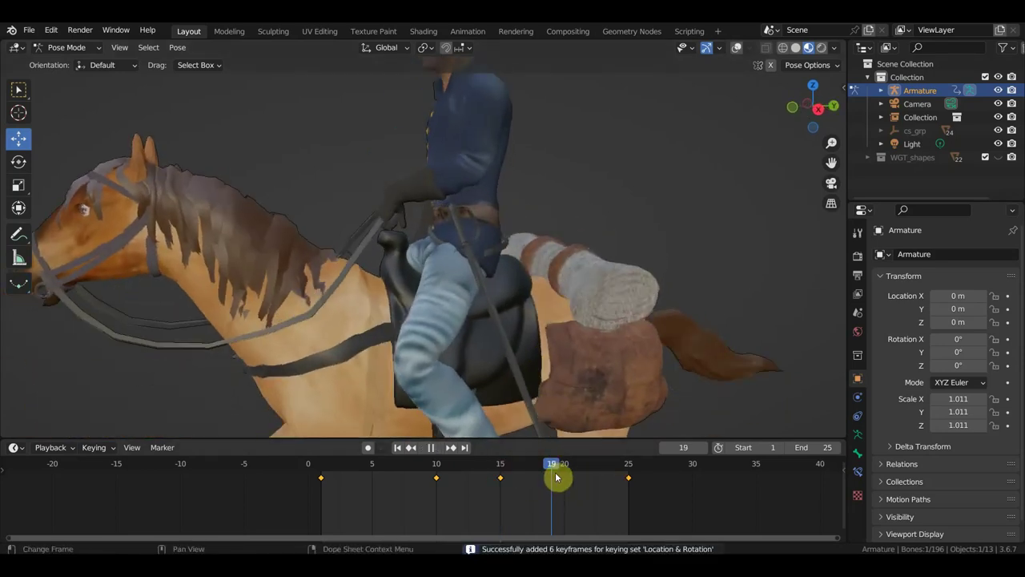
{"action": "key", "text": "space"}
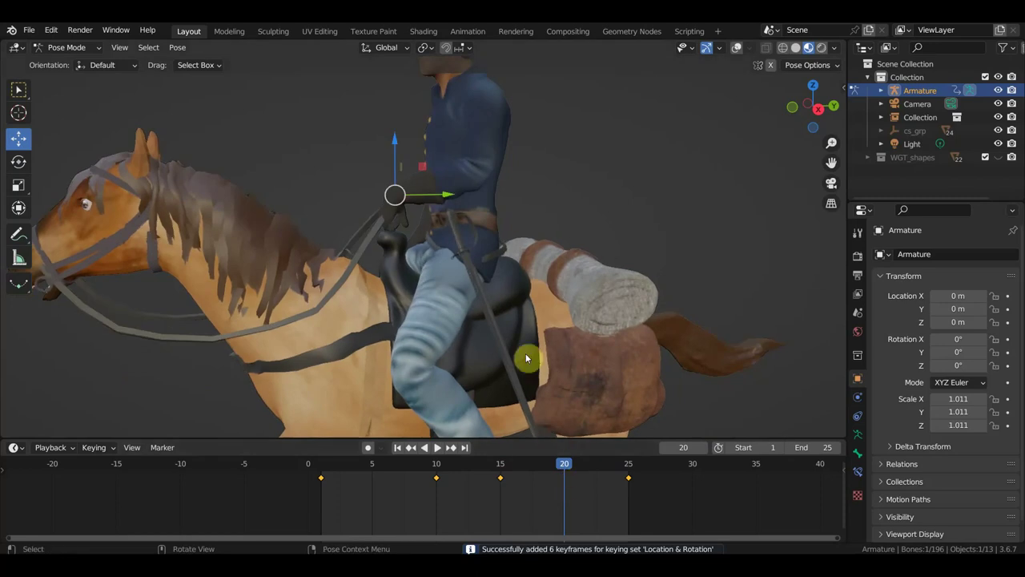
{"action": "key", "text": "r"}
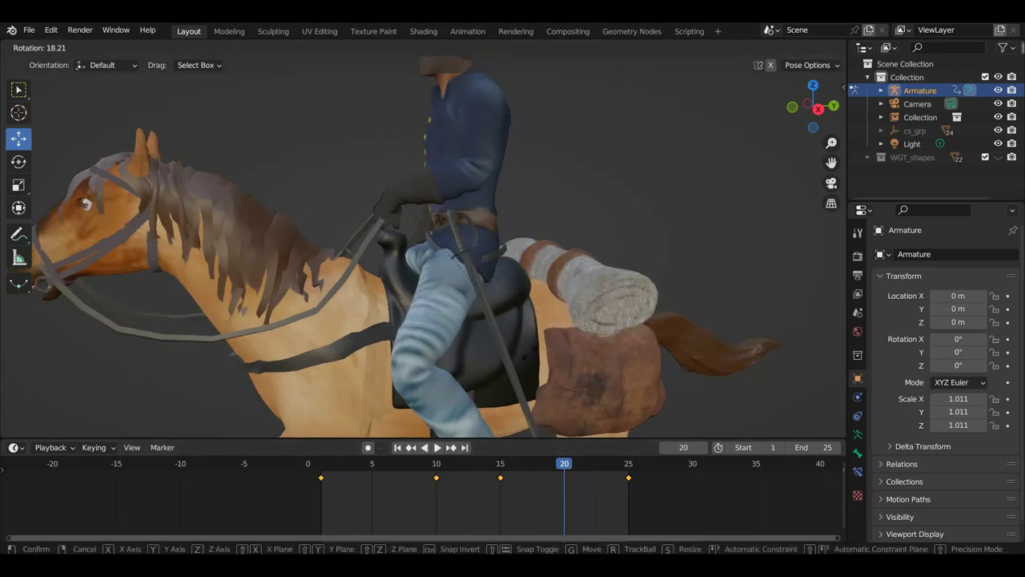
{"action": "left_click", "coordinate": [501, 362]}
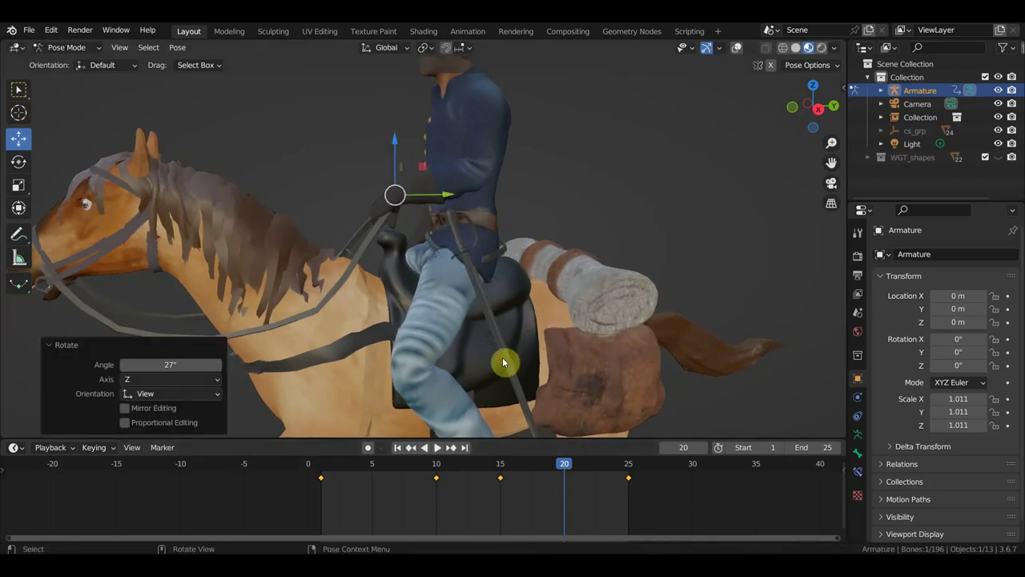
{"action": "key", "text": "g"}
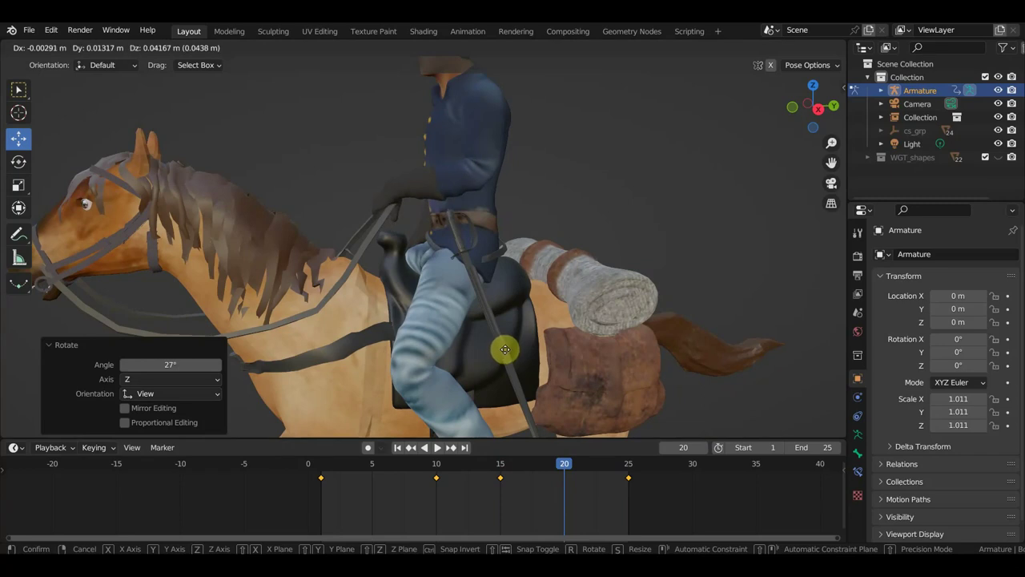
{"action": "left_click", "coordinate": [505, 349]}
{"action": "key", "text": "i"}
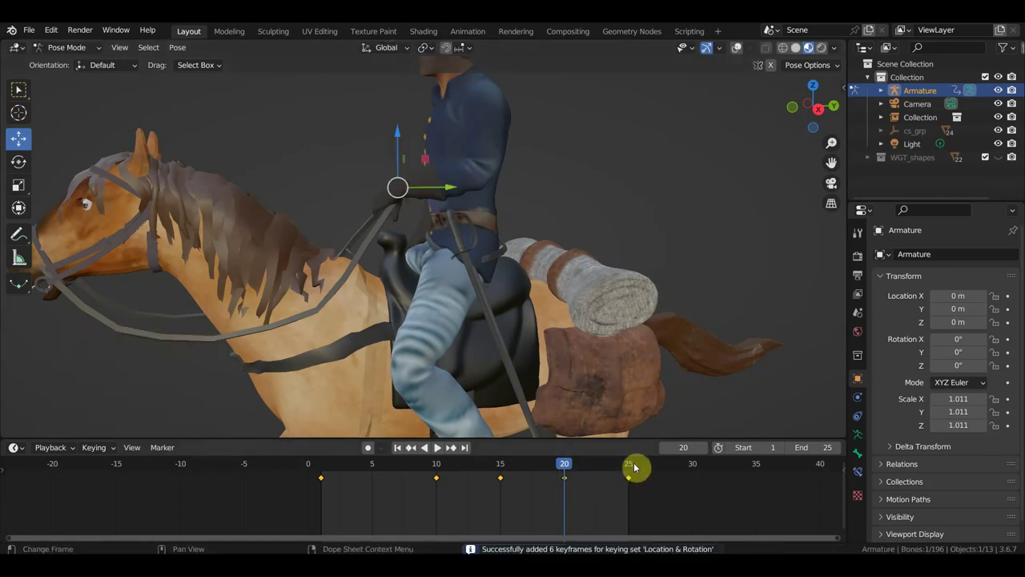
{"action": "left_click", "coordinate": [630, 465]}
- Scrub the ride from a front view, re-enable overlays, and select the right hand IK control
{"action": "mouse_move", "coordinate": [596, 384]}
{"action": "middle_mouse_down"}
{"action": "mouse_move", "coordinate": [556, 387]}
{"action": "mouse_move", "coordinate": [643, 414]}
{"action": "middle_mouse_up"}
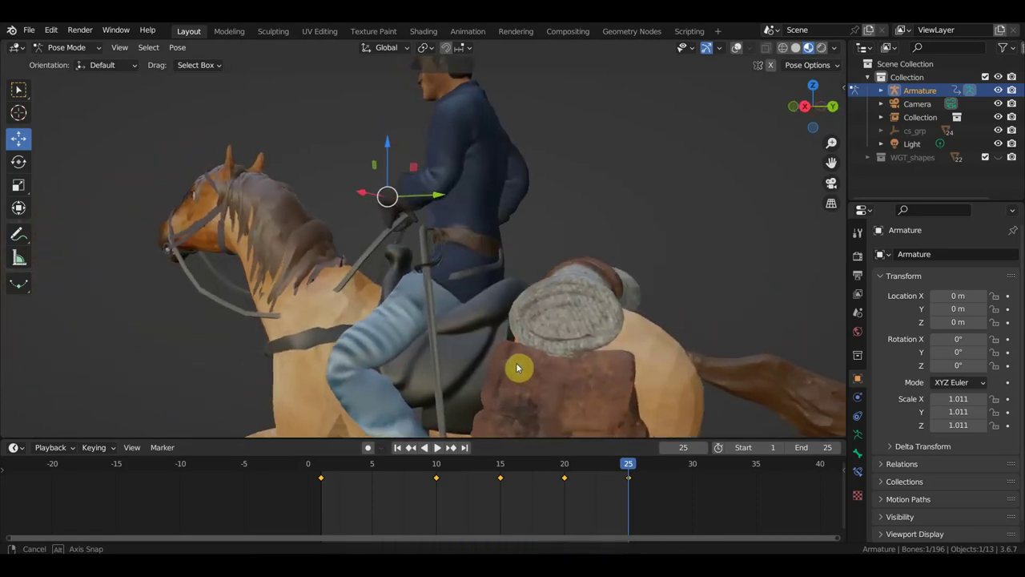
{"action": "scroll", "coordinate": [643, 414], "scroll_direction": "down", "scroll_amount": 3}
{"action": "middle_click_drag", "start_coordinate": [613, 363], "coordinate": [721, 361]}
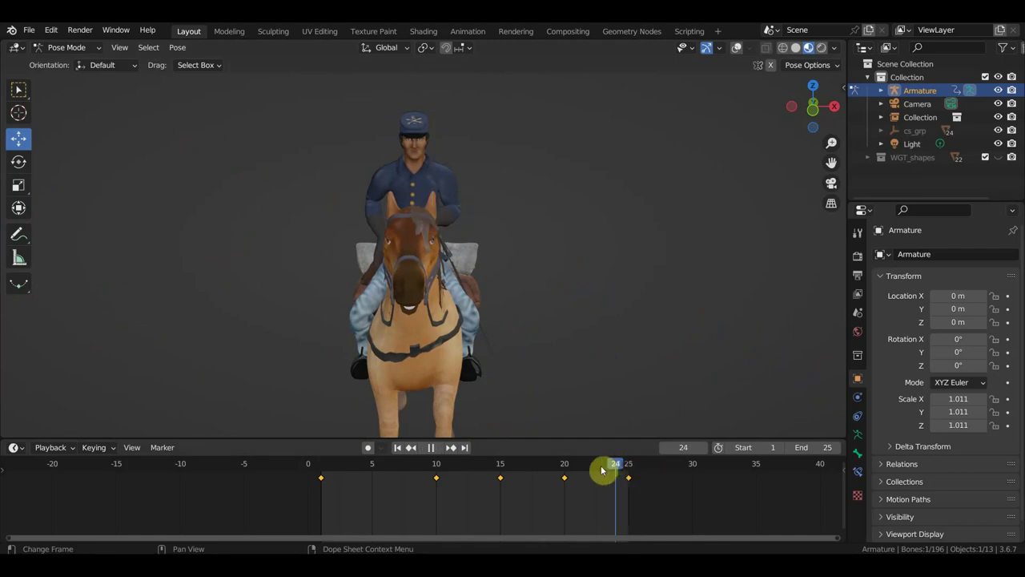
{"action": "mouse_move", "coordinate": [602, 470]}
{"action": "left_mouse_down"}
{"action": "mouse_move", "coordinate": [364, 468]}
{"action": "mouse_move", "coordinate": [505, 480]}
{"action": "left_mouse_up"}
{"action": "scroll", "coordinate": [510, 360], "scroll_direction": "up", "scroll_amount": 5}
{"action": "scroll", "coordinate": [545, 391], "scroll_direction": "up", "scroll_amount": 3}
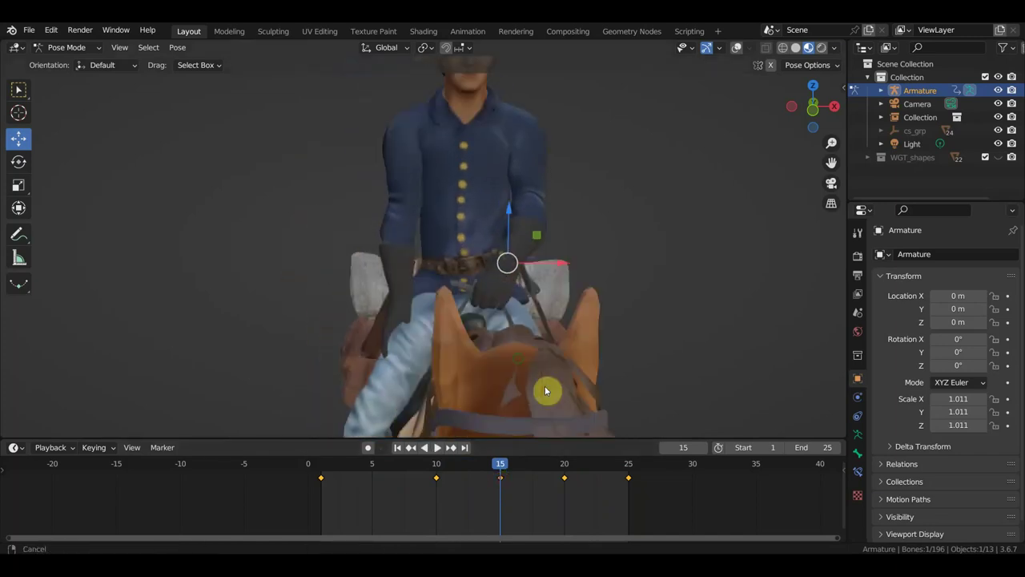
{"action": "middle_click_drag", "start_coordinate": [544, 390], "coordinate": [467, 53]}
{"action": "middle_click_drag", "start_coordinate": [403, 276], "coordinate": [389, 277]}
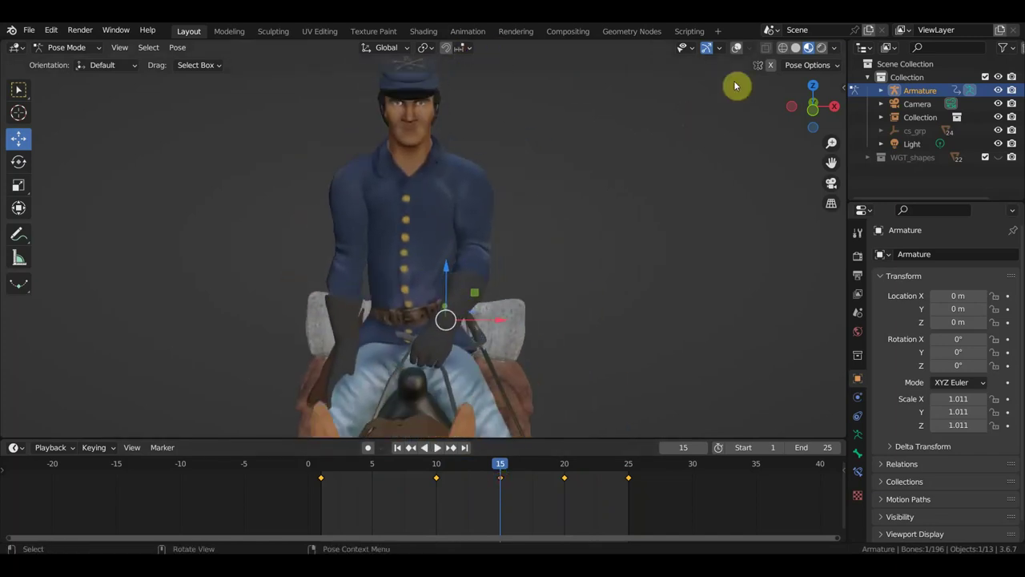
{"action": "left_click", "coordinate": [737, 50]}
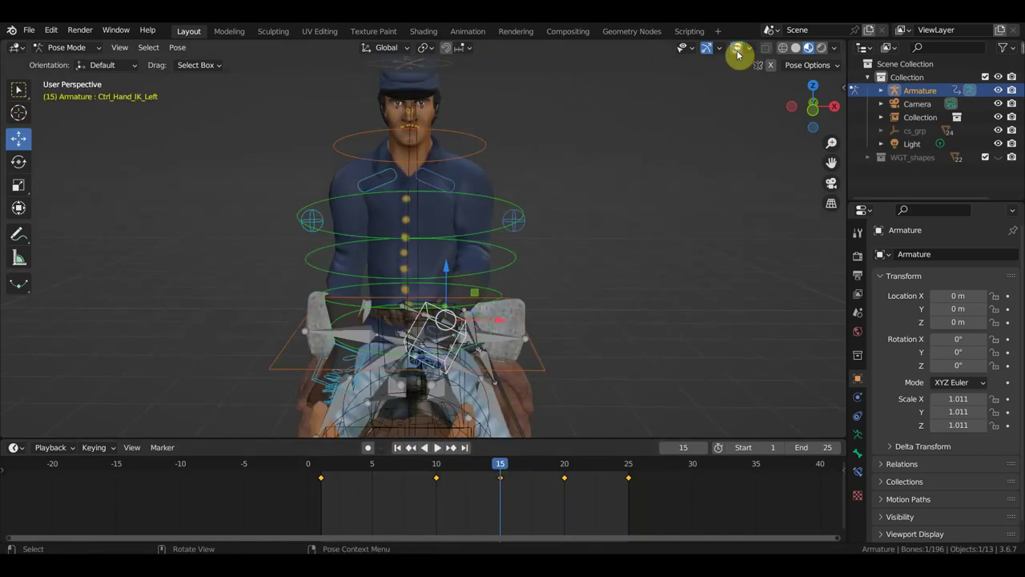
{"action": "left_click", "coordinate": [324, 358]}
- Scrub the timeline to frame 16 and view the rider from an angle
{"action": "middle_click_drag", "start_coordinate": [448, 342], "coordinate": [528, 327]}
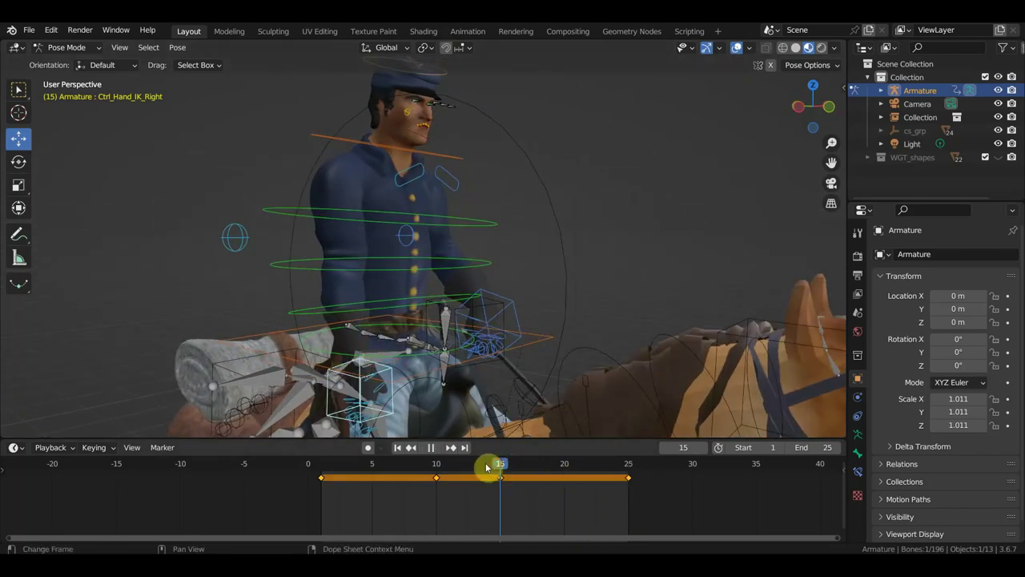
{"action": "mouse_move", "coordinate": [486, 467]}
{"action": "left_mouse_down"}
{"action": "mouse_move", "coordinate": [366, 465]}
{"action": "mouse_move", "coordinate": [529, 489]}
{"action": "left_mouse_up"}
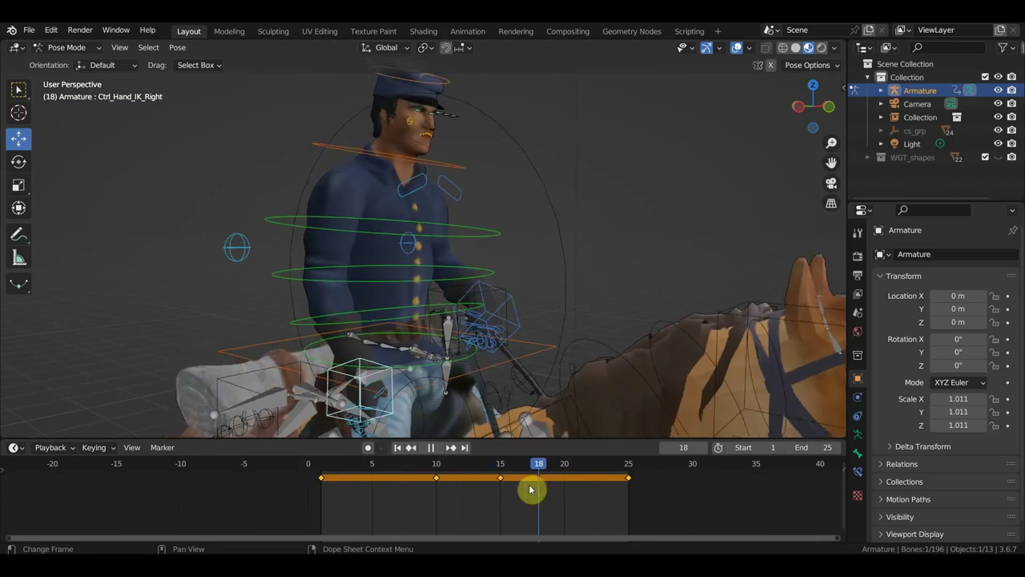
{"action": "mouse_move", "coordinate": [551, 382]}
{"action": "middle_mouse_down"}
{"action": "mouse_move", "coordinate": [568, 304]}
{"action": "mouse_move", "coordinate": [470, 328]}
{"action": "mouse_move", "coordinate": [479, 384]}
{"action": "middle_mouse_up"}
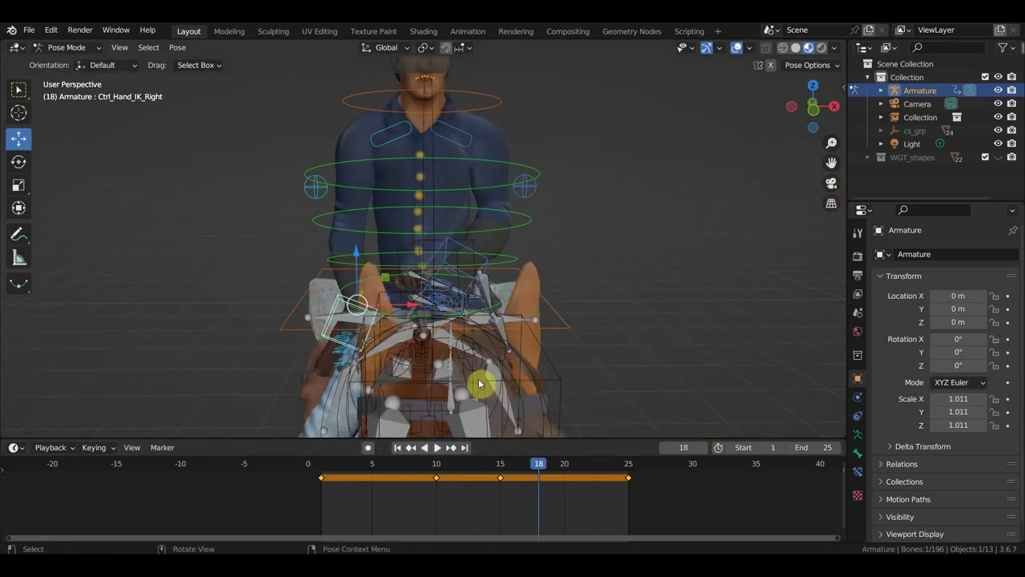
{"action": "mouse_move", "coordinate": [576, 345]}
{"action": "middle_mouse_down"}
{"action": "mouse_move", "coordinate": [584, 384]}
{"action": "mouse_move", "coordinate": [574, 389]}
{"action": "middle_mouse_up"}
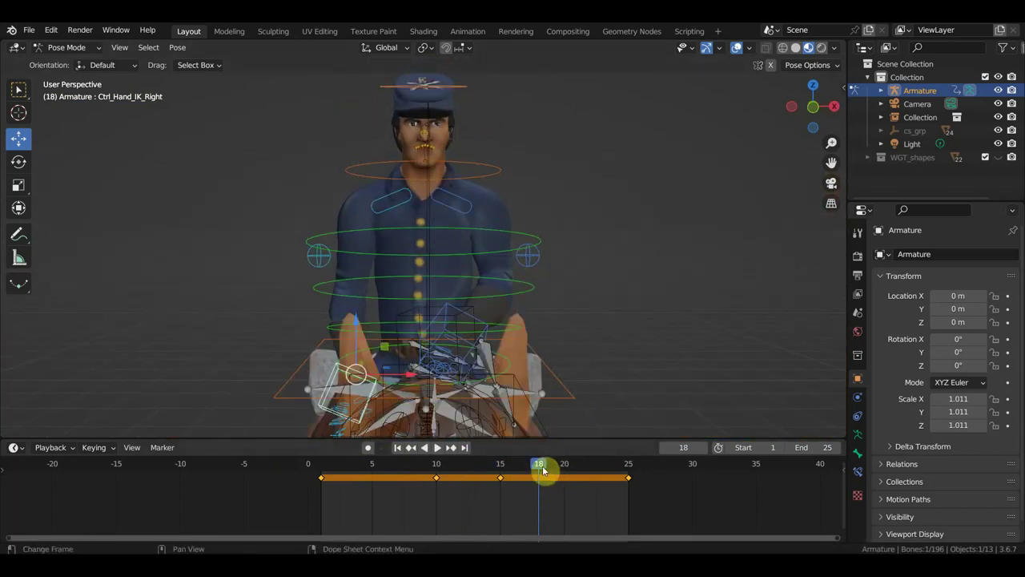
{"action": "mouse_move", "coordinate": [543, 471]}
{"action": "left_mouse_down"}
{"action": "mouse_move", "coordinate": [451, 468]}
{"action": "mouse_move", "coordinate": [515, 469]}
{"action": "left_mouse_up"}
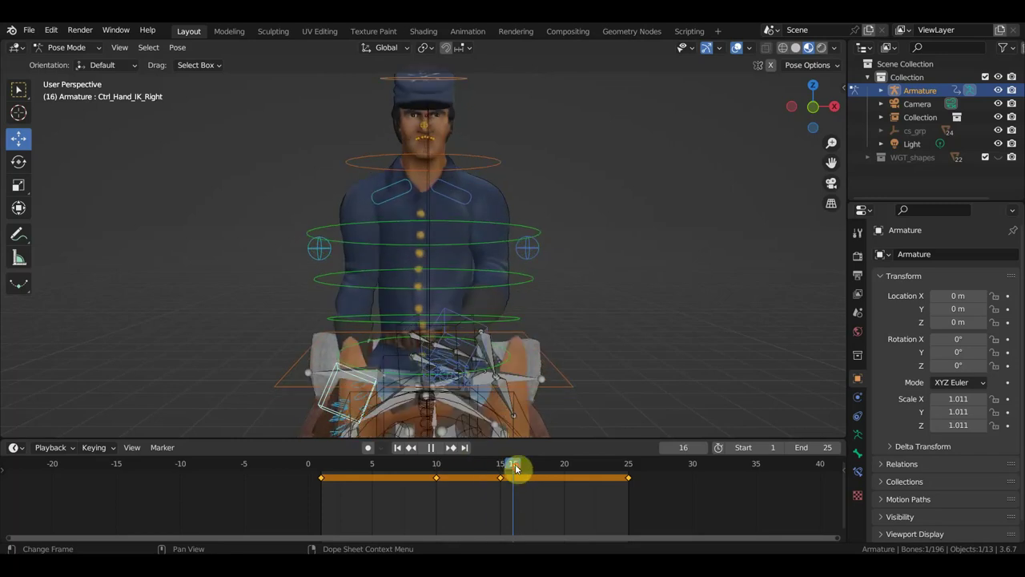
{"action": "mouse_move", "coordinate": [501, 371]}
{"action": "middle_mouse_down"}
{"action": "mouse_move", "coordinate": [654, 361]}
{"action": "mouse_move", "coordinate": [541, 379]}
{"action": "mouse_move", "coordinate": [577, 260]}
{"action": "mouse_move", "coordinate": [457, 327]}
{"action": "mouse_move", "coordinate": [412, 332]}
{"action": "mouse_move", "coordinate": [424, 325]}
{"action": "middle_mouse_up"}
- Raise the right hand IK control, tilt it -9.59°, and key it at frame 16
{"action": "key", "text": "g"}
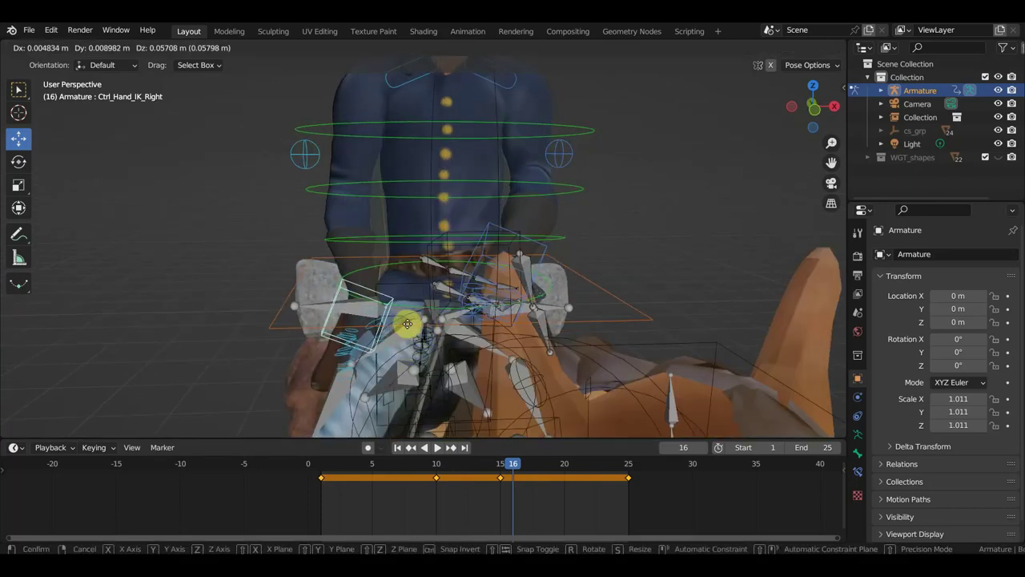
{"action": "left_click", "coordinate": [409, 303]}
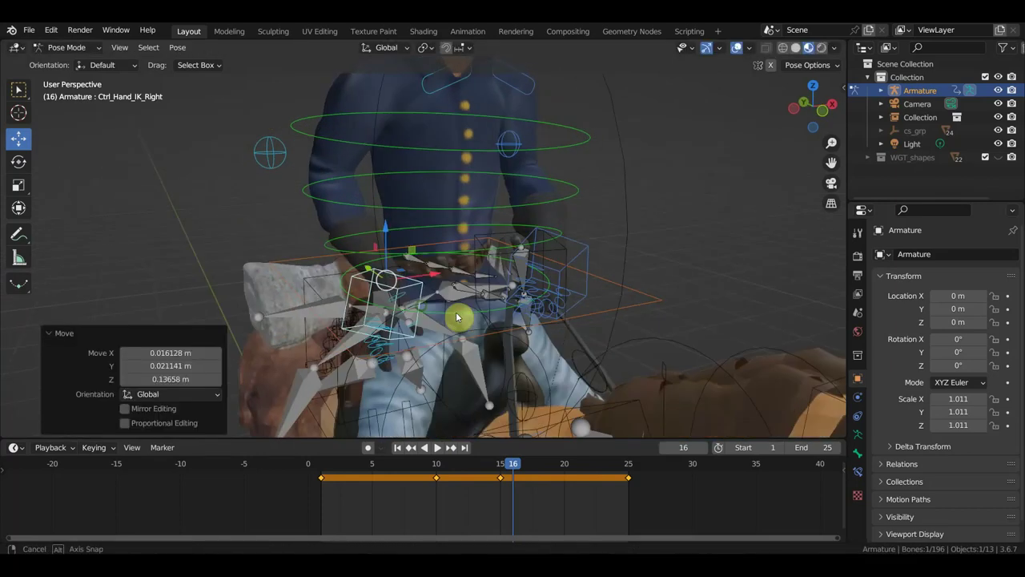
{"action": "middle_click_drag", "start_coordinate": [457, 318], "coordinate": [561, 306]}
{"action": "key", "text": "g"}
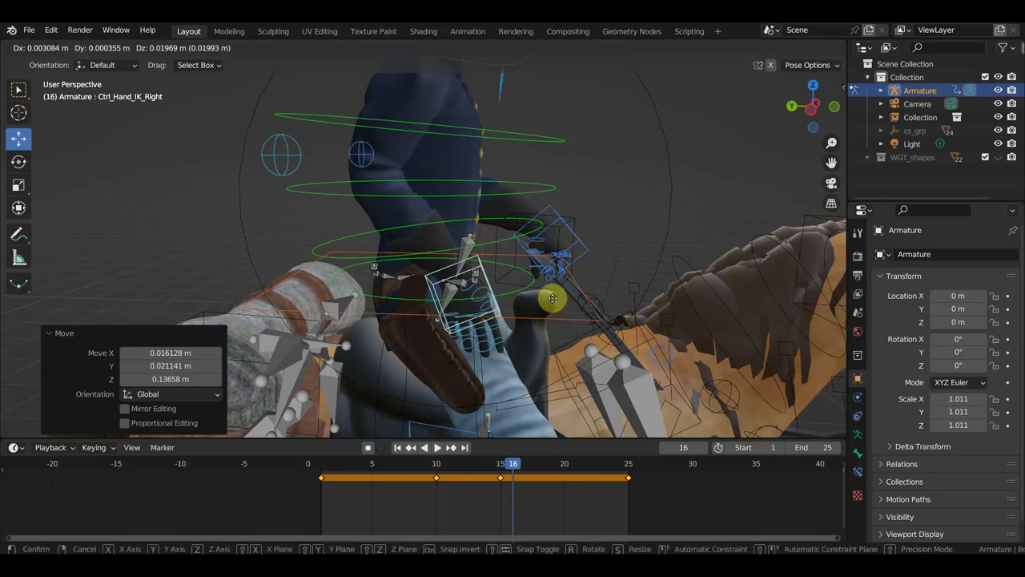
{"action": "left_click", "coordinate": [554, 304]}
{"action": "key", "text": "r"}
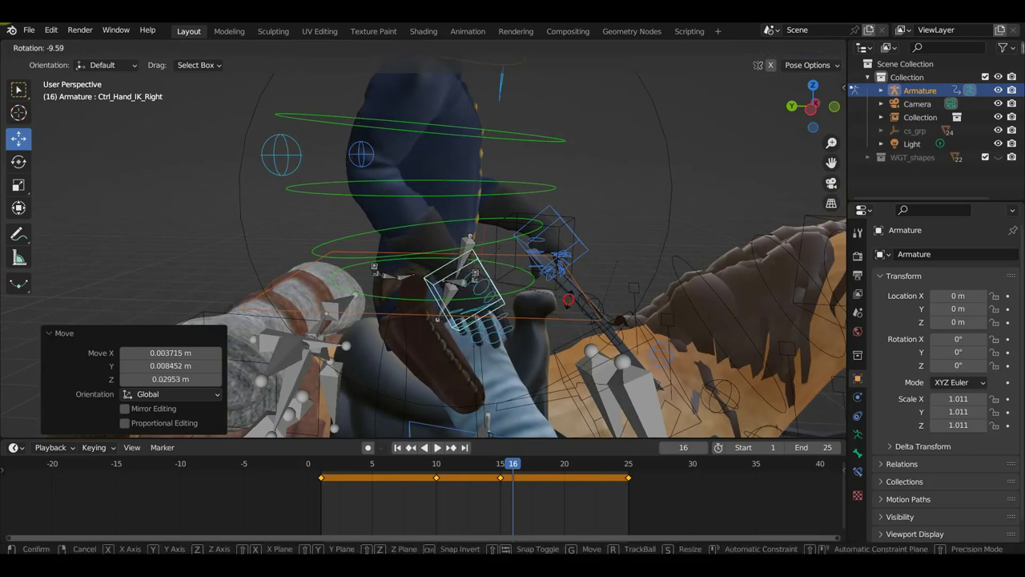
{"action": "left_click", "coordinate": [437, 318]}
{"action": "middle_click_drag", "start_coordinate": [449, 318], "coordinate": [428, 321]}
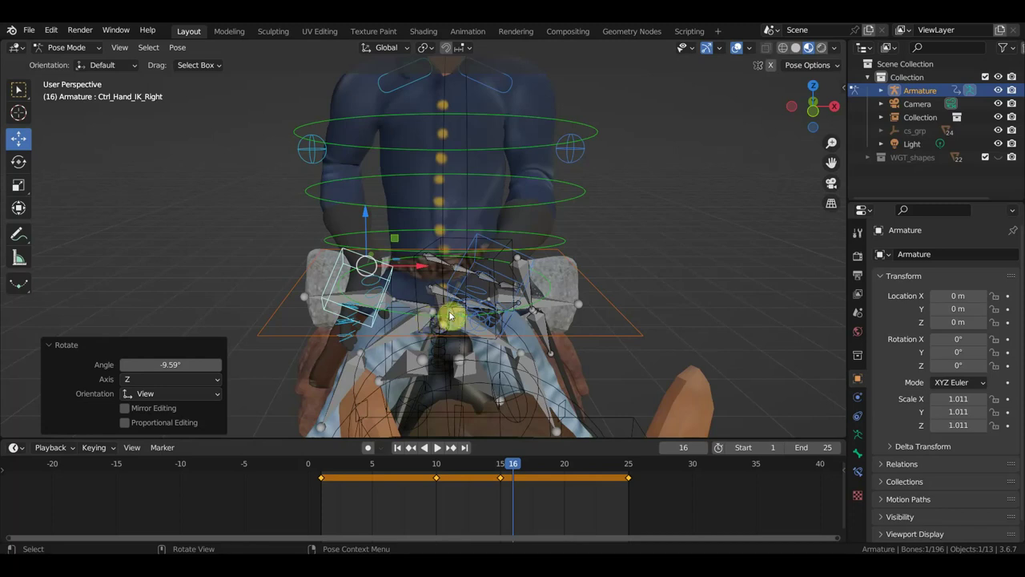
{"action": "middle_click_drag", "start_coordinate": [461, 312], "coordinate": [492, 297]}
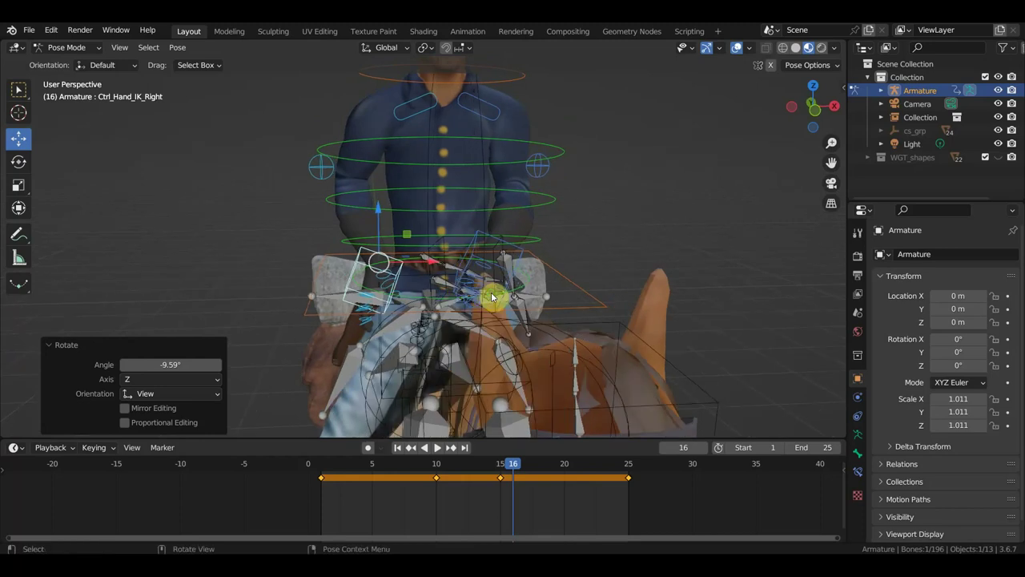
{"action": "key", "text": "i"}
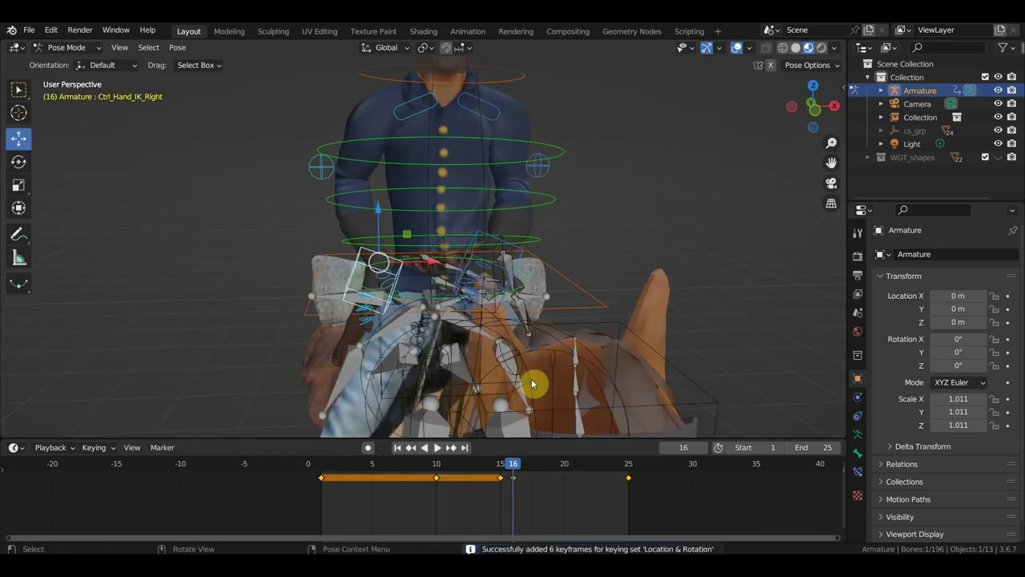
- Move the right hand key from frame 16 to frame 13
{"action": "left_click_drag", "start_coordinate": [504, 486], "coordinate": [457, 476]}
{"action": "mouse_move", "coordinate": [473, 385]}
{"action": "middle_mouse_down"}
{"action": "mouse_move", "coordinate": [484, 340]}
{"action": "mouse_move", "coordinate": [522, 338]}
{"action": "middle_mouse_up"}
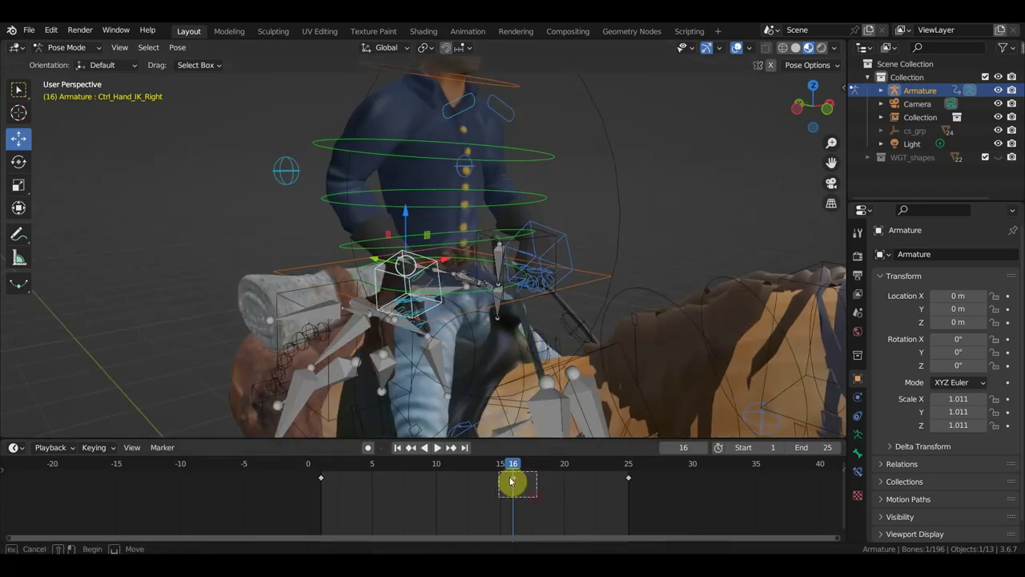
{"action": "key", "text": "g"}
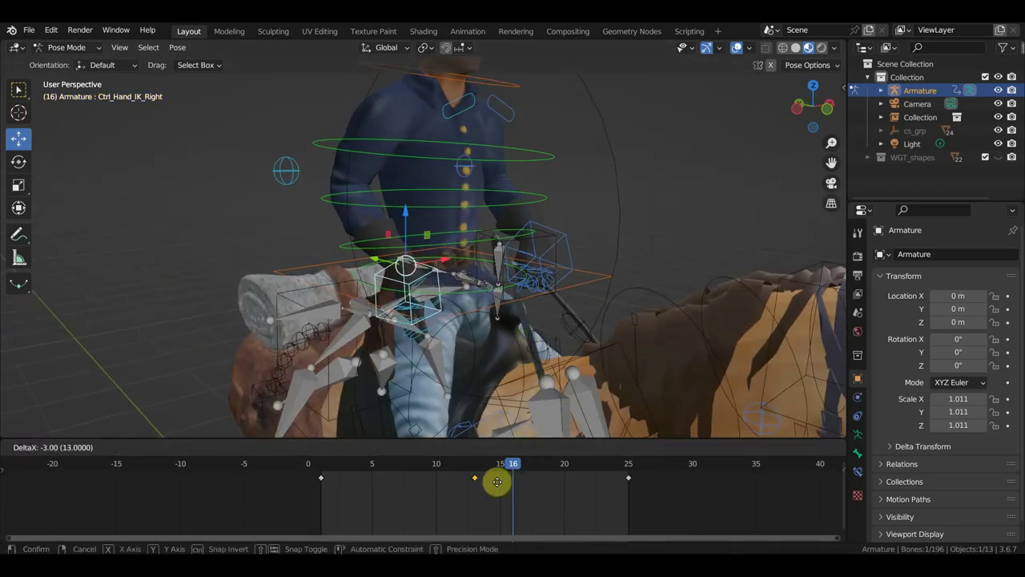
{"action": "left_click", "coordinate": [498, 486]}
- Review the ride animation and select the right shoulder control
{"action": "key", "text": "space"}
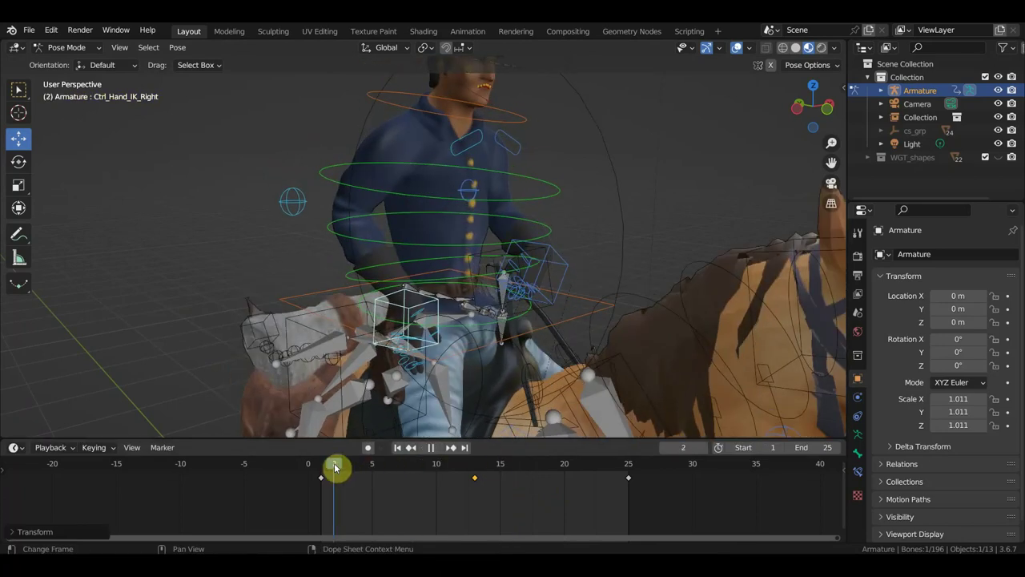
{"action": "mouse_move", "coordinate": [334, 468]}
{"action": "left_mouse_down"}
{"action": "mouse_move", "coordinate": [507, 508]}
{"action": "mouse_move", "coordinate": [624, 517]}
{"action": "left_mouse_up"}
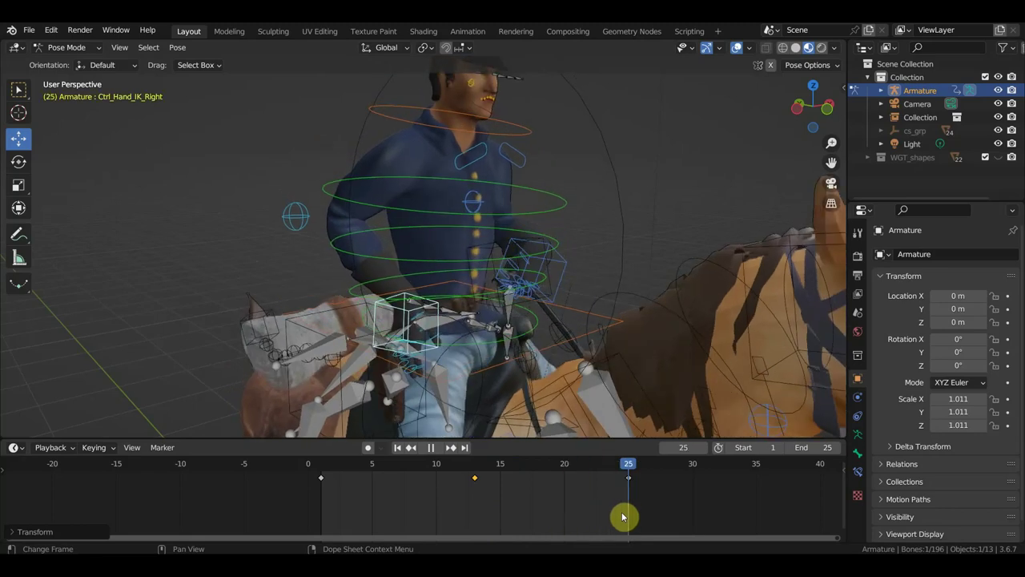
{"action": "mouse_move", "coordinate": [553, 350]}
{"action": "middle_mouse_down"}
{"action": "mouse_move", "coordinate": [507, 347]}
{"action": "mouse_move", "coordinate": [500, 300]}
{"action": "middle_mouse_up"}
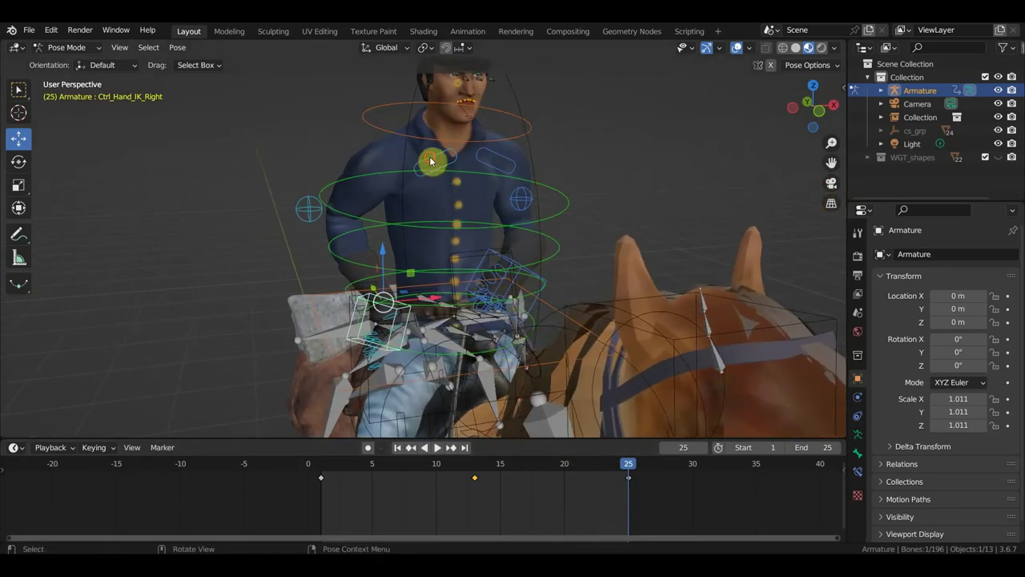
{"action": "left_click", "coordinate": [430, 160]}
{"action": "mouse_move", "coordinate": [430, 161]}
{"action": "middle_mouse_down"}
{"action": "mouse_move", "coordinate": [476, 178]}
{"action": "mouse_move", "coordinate": [451, 184]}
{"action": "mouse_move", "coordinate": [487, 251]}
{"action": "mouse_move", "coordinate": [568, 279]}
{"action": "mouse_move", "coordinate": [572, 293]}
{"action": "mouse_move", "coordinate": [412, 245]}
{"action": "mouse_move", "coordinate": [470, 297]}
{"action": "mouse_move", "coordinate": [458, 297]}
{"action": "middle_mouse_up"}
- Rotate the right shoulder control 16.2° and key it at frame 25
{"action": "key", "text": "r"}
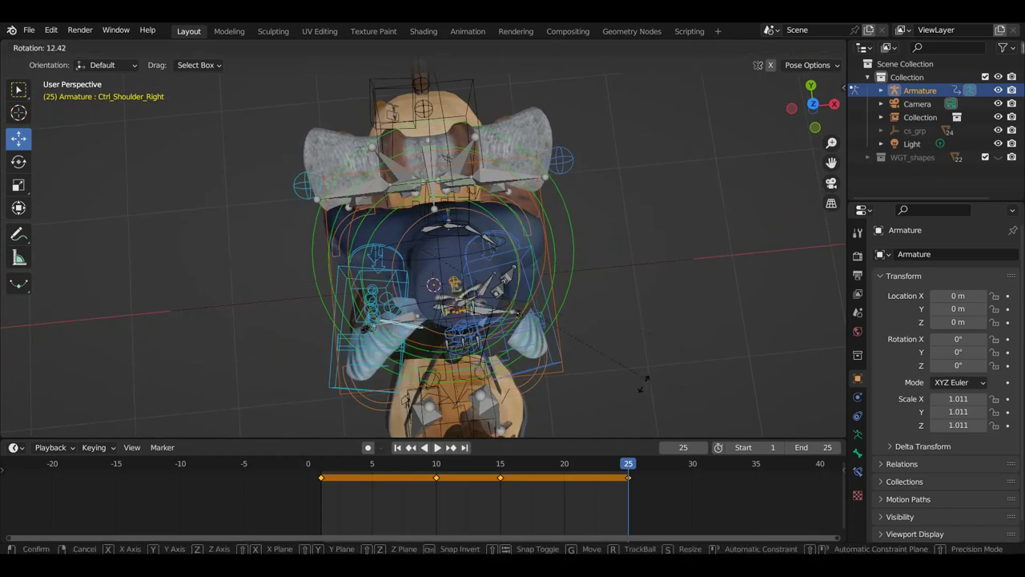
{"action": "left_click", "coordinate": [638, 398]}
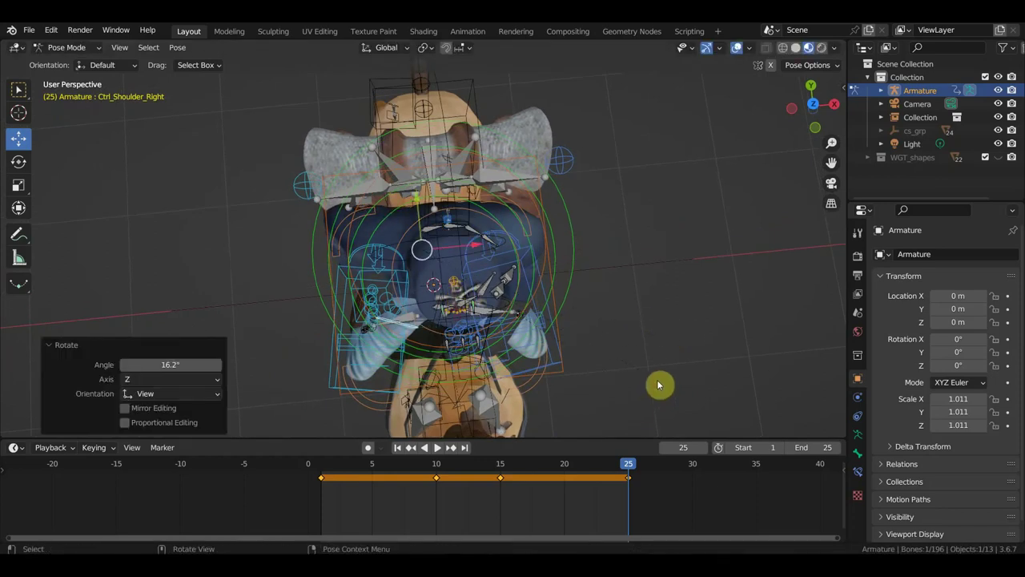
{"action": "key", "text": "i"}
{"action": "middle_click_drag", "start_coordinate": [659, 373], "coordinate": [652, 267]}
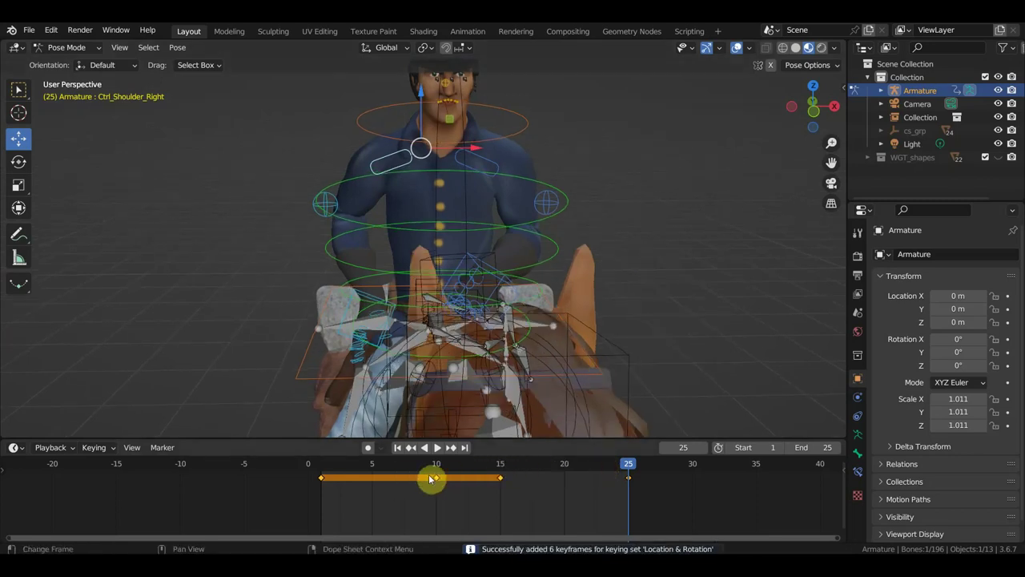
- At frame 13, rotate the right shoulder -11.4° and key its pose
{"action": "left_click_drag", "start_coordinate": [534, 512], "coordinate": [492, 474]}
{"action": "left_click_drag", "start_coordinate": [561, 503], "coordinate": [410, 468]}
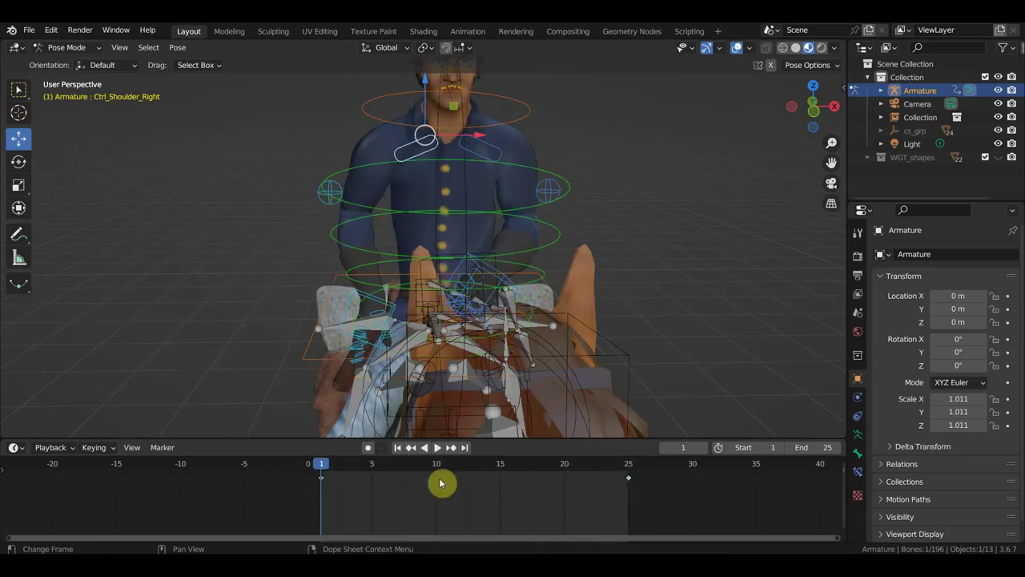
{"action": "left_click", "coordinate": [475, 475]}
{"action": "middle_click_drag", "start_coordinate": [476, 467], "coordinate": [671, 383]}
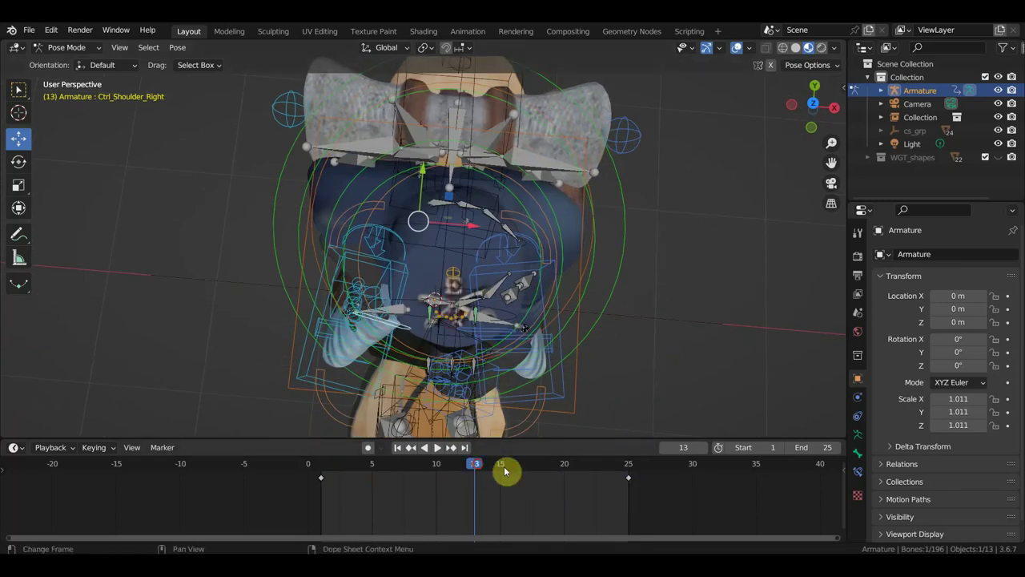
{"action": "key", "text": "space"}
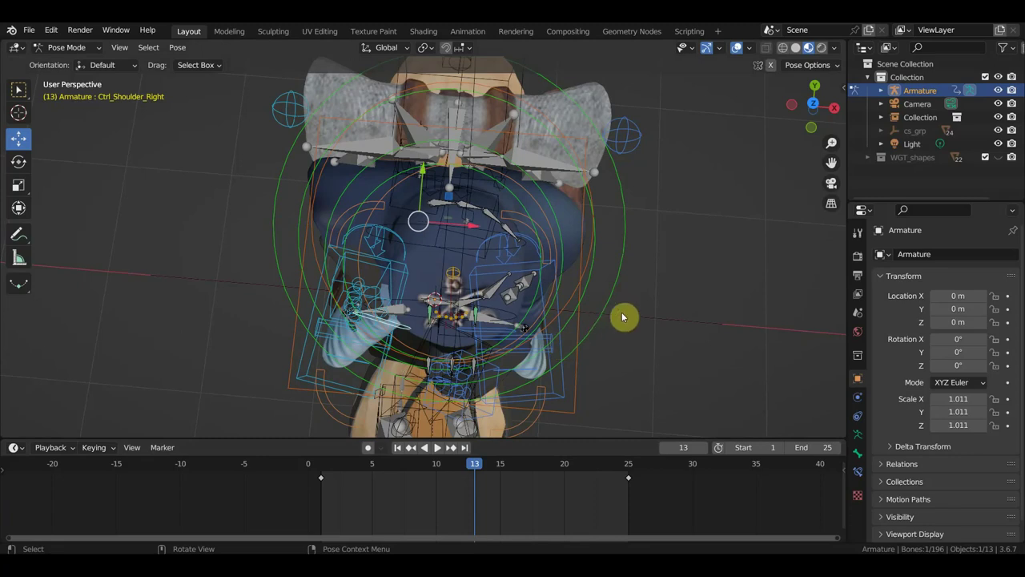
{"action": "key", "text": "r"}
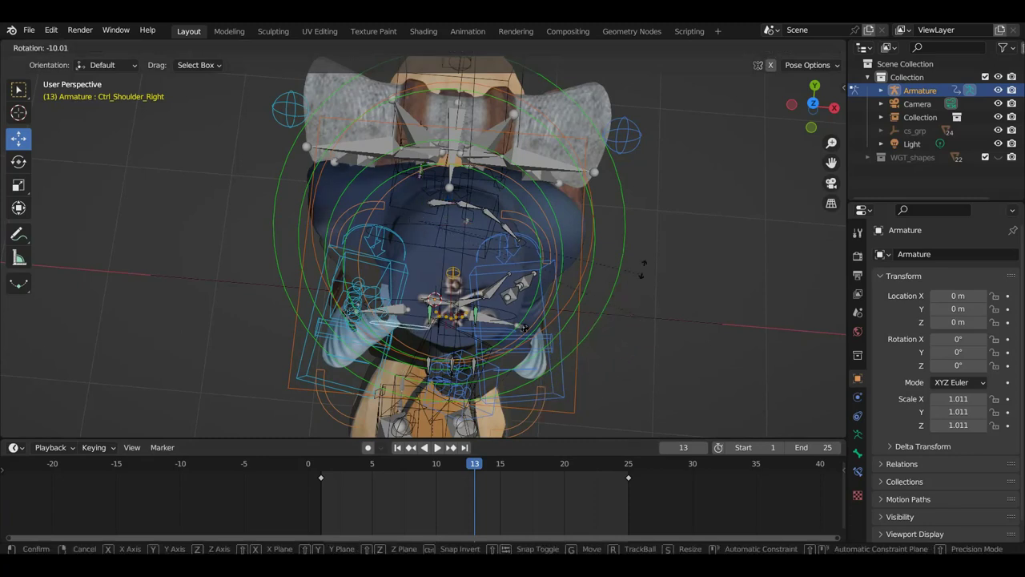
{"action": "left_click", "coordinate": [645, 273]}
{"action": "middle_click_drag", "start_coordinate": [653, 326], "coordinate": [652, 224]}
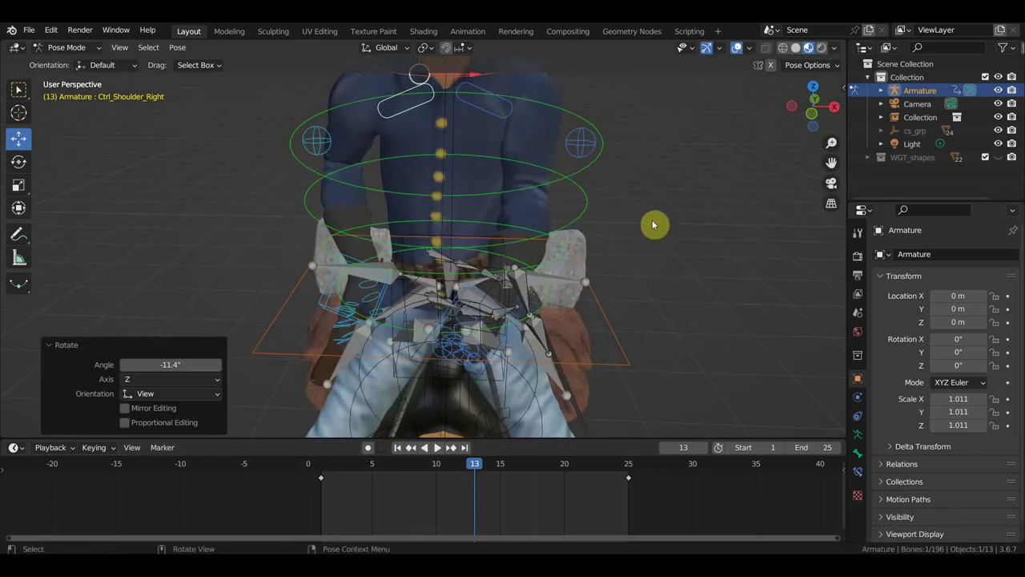
{"action": "key", "text": "i"}
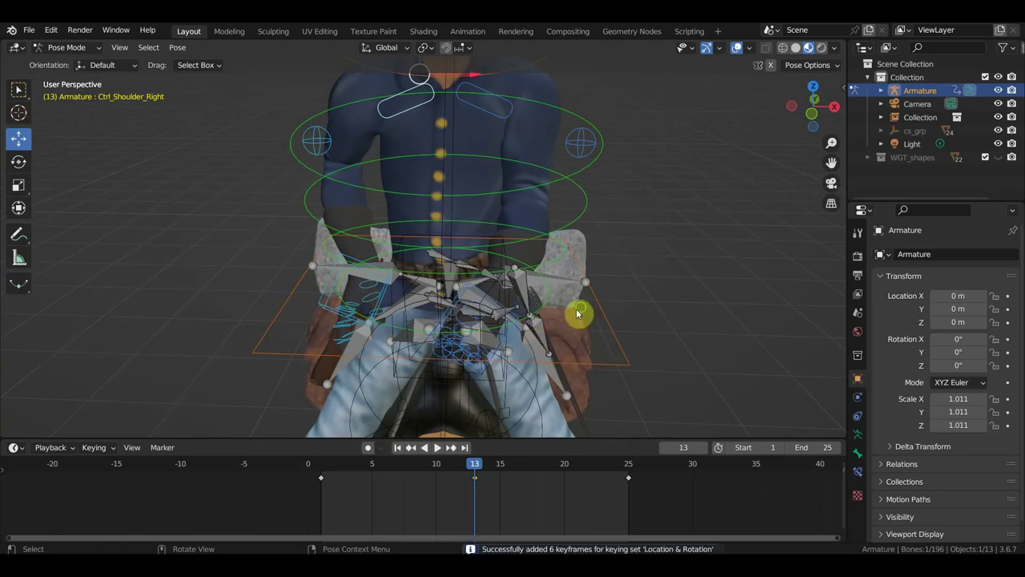
- Play the ride, return to frame 5, and view rider and horse from the side
{"action": "mouse_move", "coordinate": [579, 313]}
{"action": "middle_mouse_down"}
{"action": "mouse_move", "coordinate": [616, 291]}
{"action": "mouse_move", "coordinate": [590, 323]}
{"action": "middle_mouse_up"}
{"action": "key", "text": "space"}
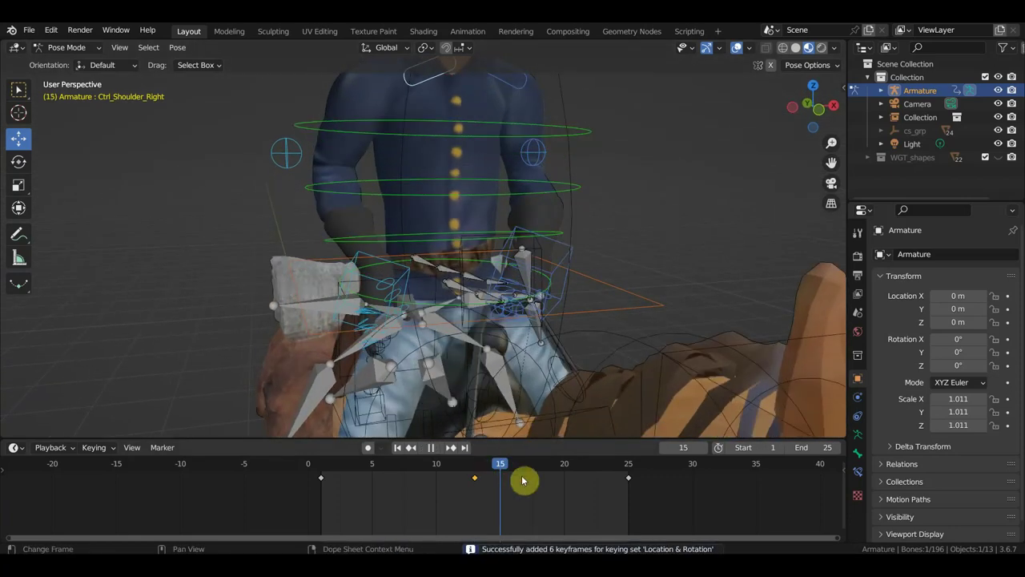
{"action": "key", "text": "space"}
{"action": "left_click_drag", "start_coordinate": [496, 496], "coordinate": [377, 496]}
{"action": "scroll", "coordinate": [512, 391], "scroll_direction": "down", "scroll_amount": 3}
{"action": "middle_click_drag", "start_coordinate": [549, 366], "coordinate": [552, 389], "text": "shift"}
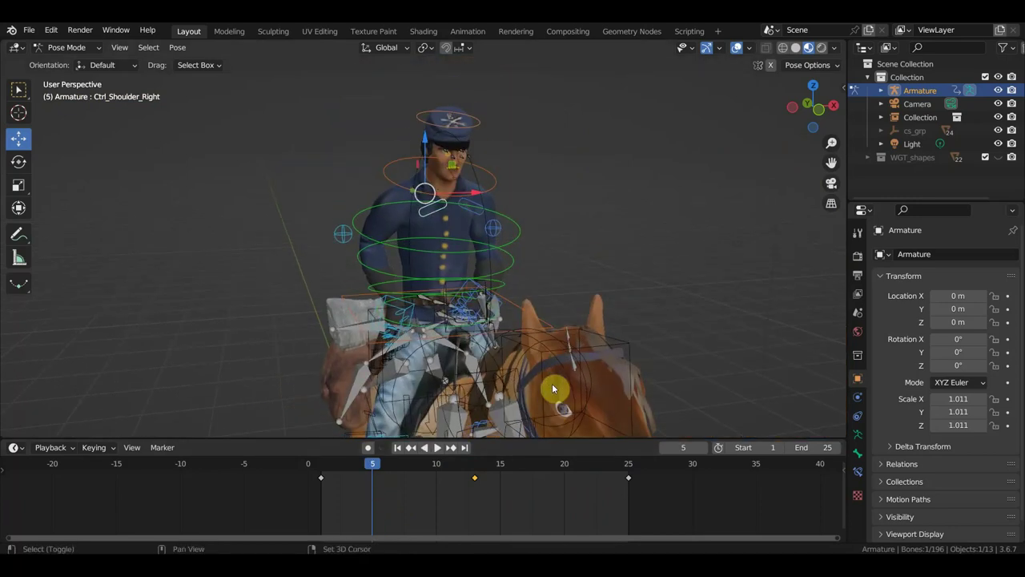
{"action": "mouse_move", "coordinate": [502, 358]}
{"action": "middle_mouse_down"}
{"action": "mouse_move", "coordinate": [563, 347]}
{"action": "mouse_move", "coordinate": [613, 361]}
{"action": "mouse_move", "coordinate": [638, 343]}
{"action": "mouse_move", "coordinate": [616, 349]}
{"action": "mouse_move", "coordinate": [641, 293]}
{"action": "mouse_move", "coordinate": [613, 237]}
{"action": "mouse_move", "coordinate": [482, 265]}
{"action": "mouse_move", "coordinate": [659, 263]}
{"action": "mouse_move", "coordinate": [485, 256]}
{"action": "mouse_move", "coordinate": [617, 235]}
{"action": "mouse_move", "coordinate": [584, 231]}
{"action": "mouse_move", "coordinate": [654, 267]}
{"action": "mouse_move", "coordinate": [441, 259]}
{"action": "mouse_move", "coordinate": [521, 229]}
{"action": "mouse_move", "coordinate": [542, 307]}
{"action": "mouse_move", "coordinate": [537, 284]}
{"action": "mouse_move", "coordinate": [558, 247]}
{"action": "middle_mouse_up"}
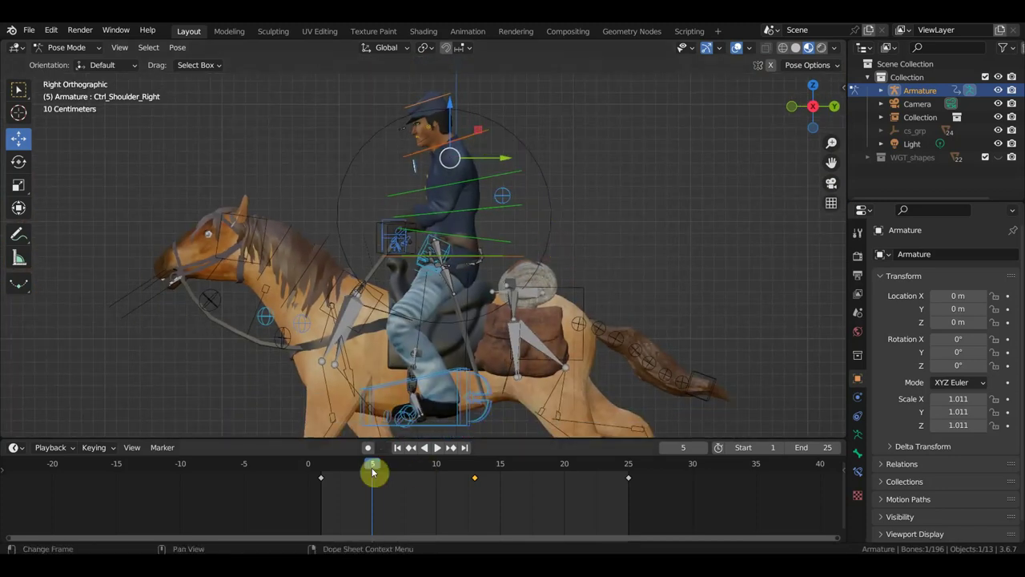
- Select the head control, stop at frame 15 and tilt the head about 12 degrees
{"action": "left_click", "coordinate": [443, 99]}
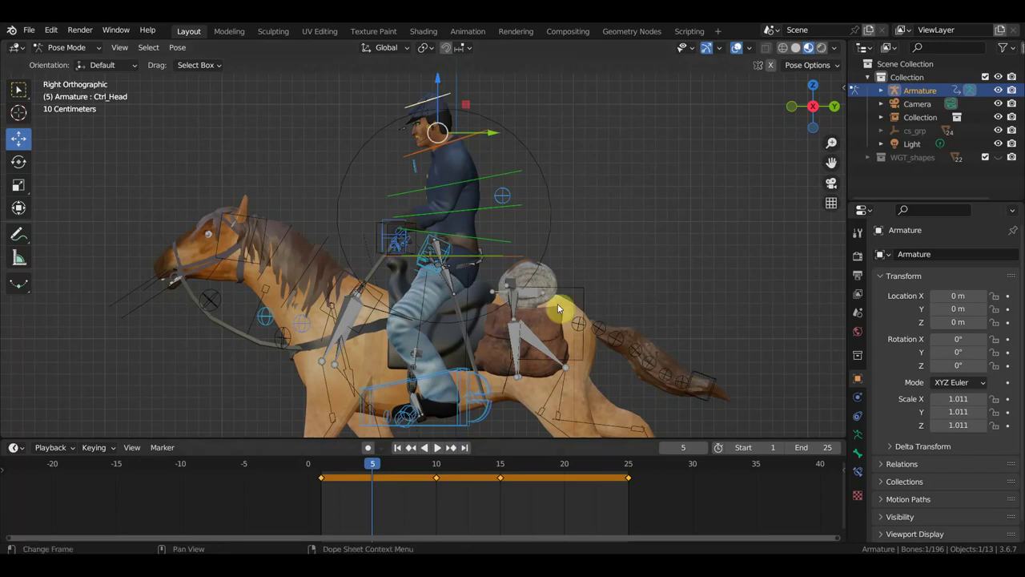
{"action": "left_click_drag", "start_coordinate": [600, 507], "coordinate": [396, 462]}
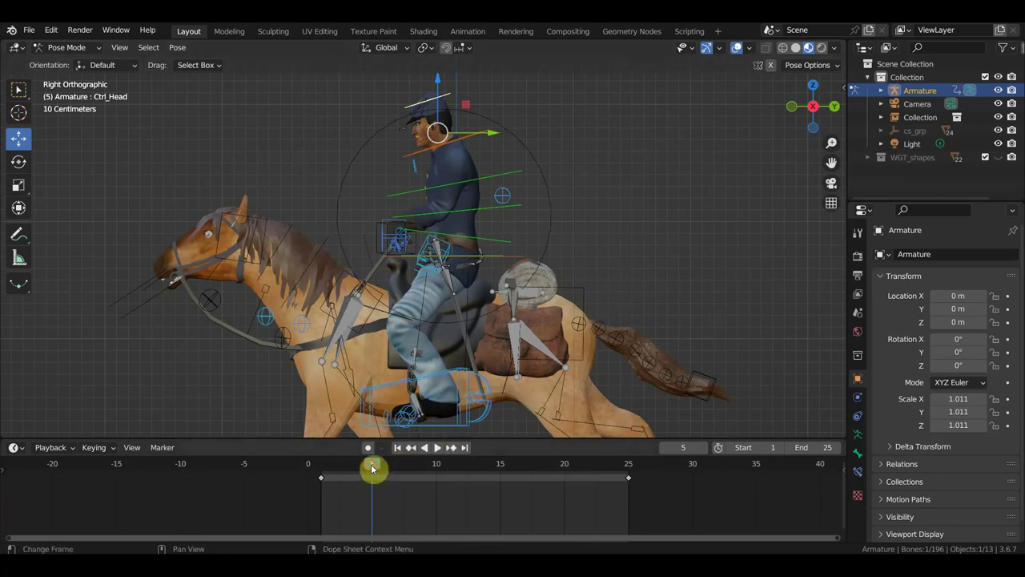
{"action": "left_click_drag", "start_coordinate": [371, 468], "coordinate": [408, 480]}
{"action": "key", "text": "space"}
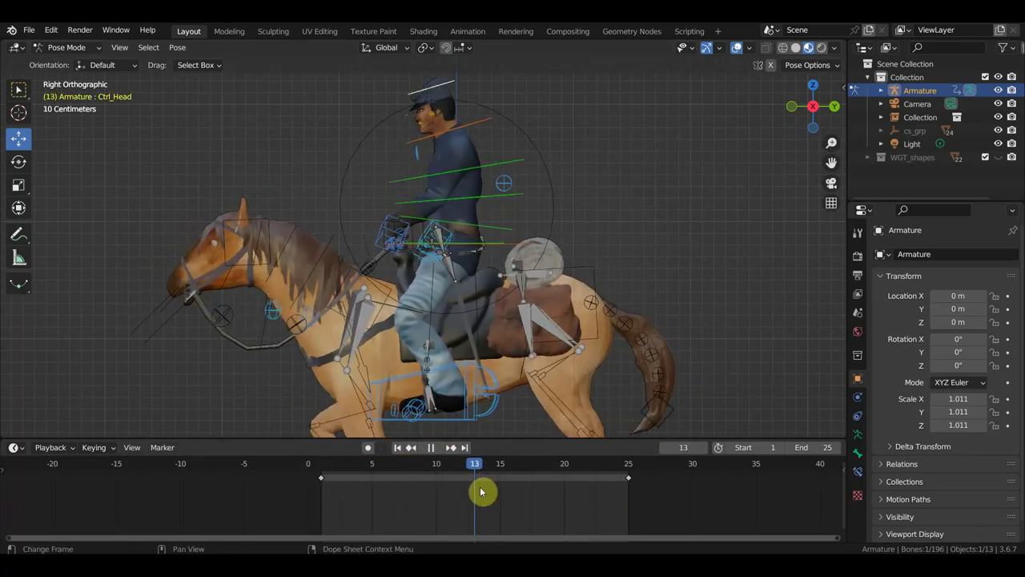
{"action": "key", "text": "space"}
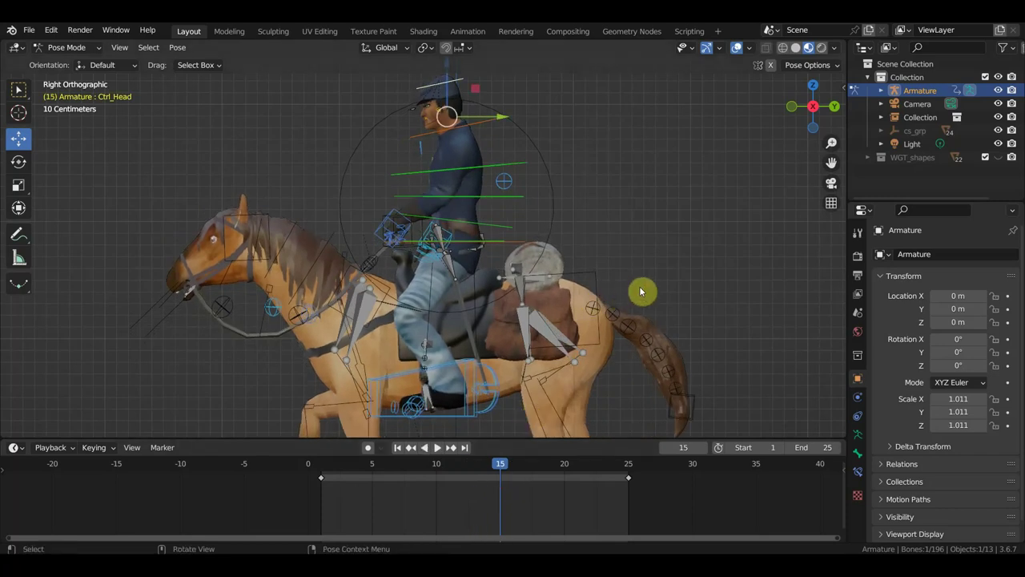
{"action": "key", "text": "r"}
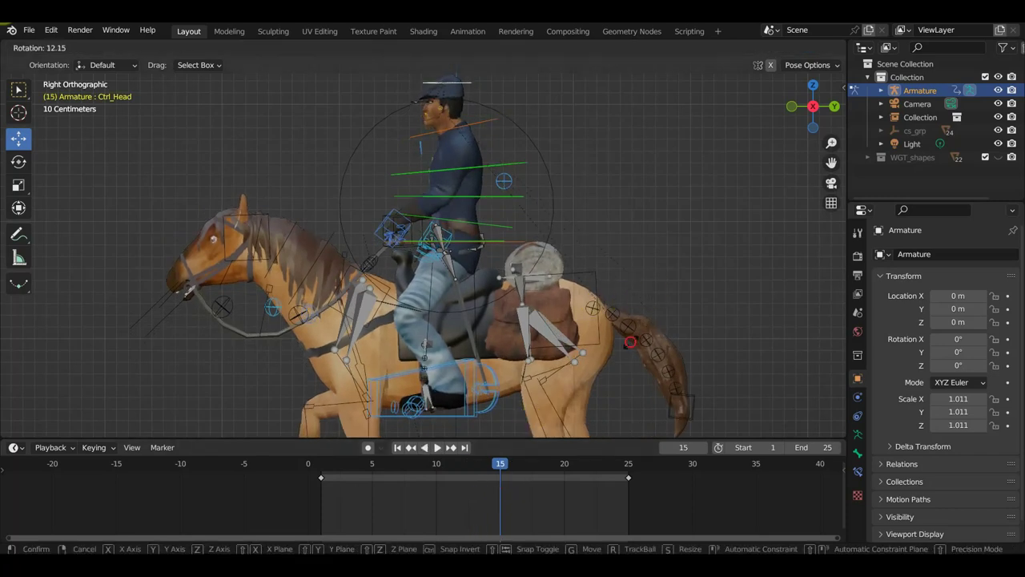
{"action": "left_click", "coordinate": [631, 343]}
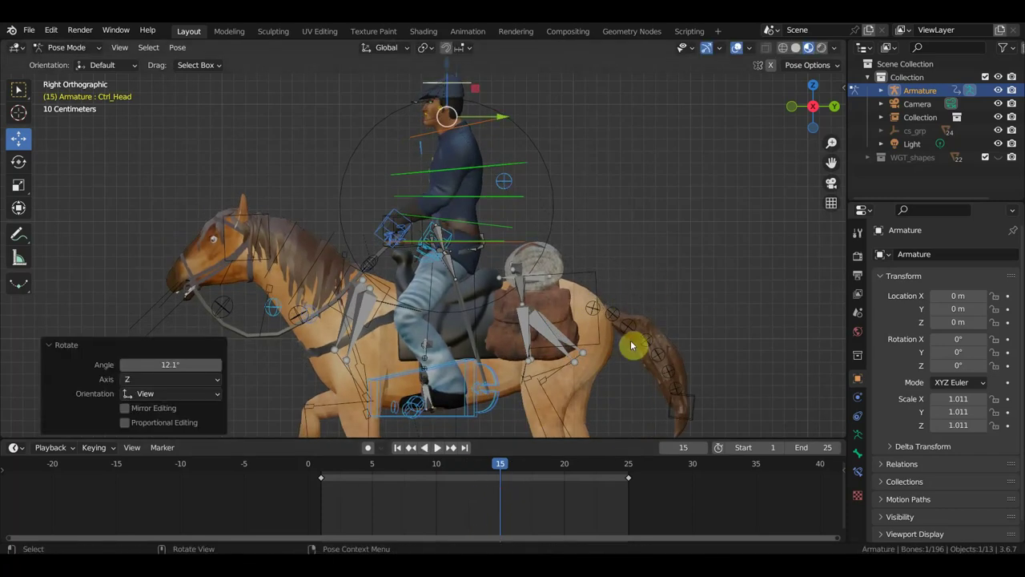
- Tilt the upper spine control about 7 degrees and rotate the head to -28.5 degrees
{"action": "left_click", "coordinate": [494, 169]}
{"action": "key", "text": "r"}
{"action": "left_click", "coordinate": [583, 204]}
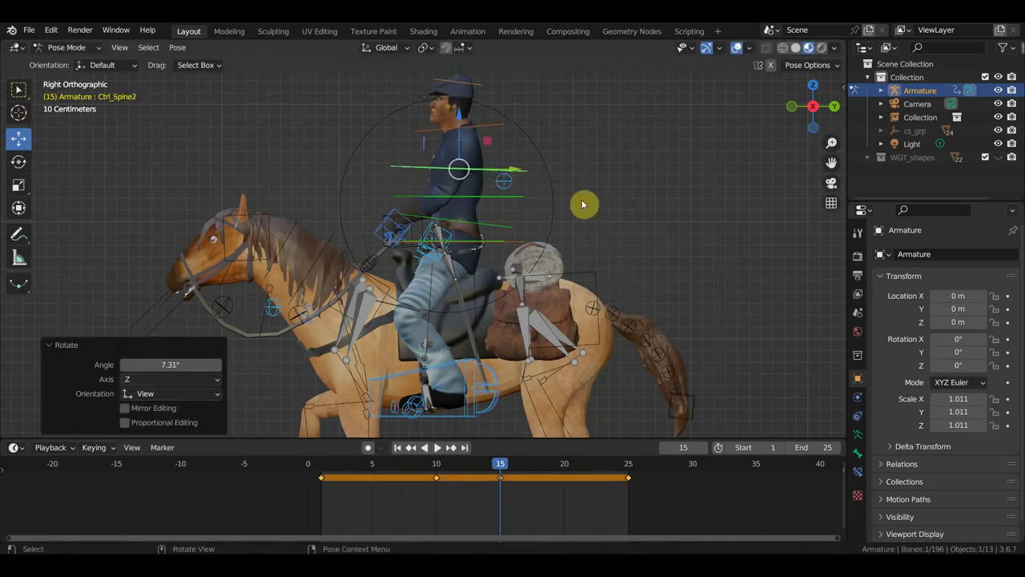
{"action": "left_click", "coordinate": [478, 85]}
{"action": "key", "text": "r"}
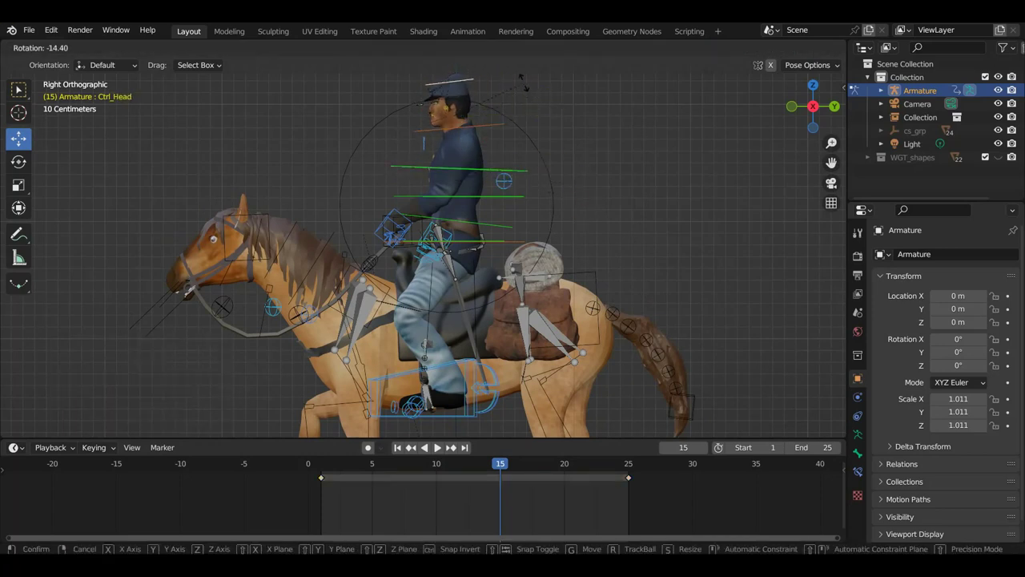
{"action": "left_click", "coordinate": [503, 98]}
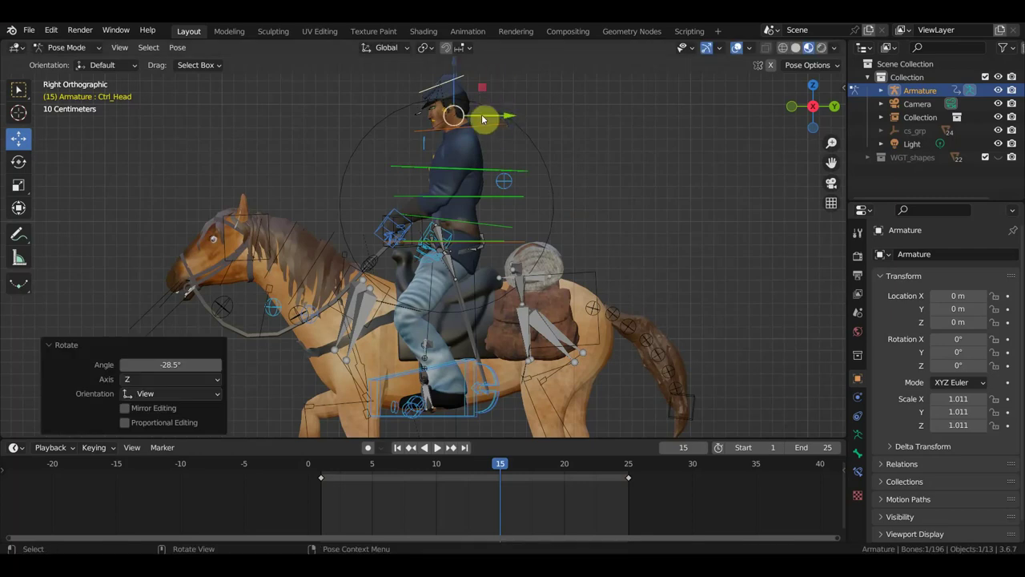
- Keyframe location and rotation of the head and spine controls, then play to check the pose
{"action": "left_click", "coordinate": [490, 170]}
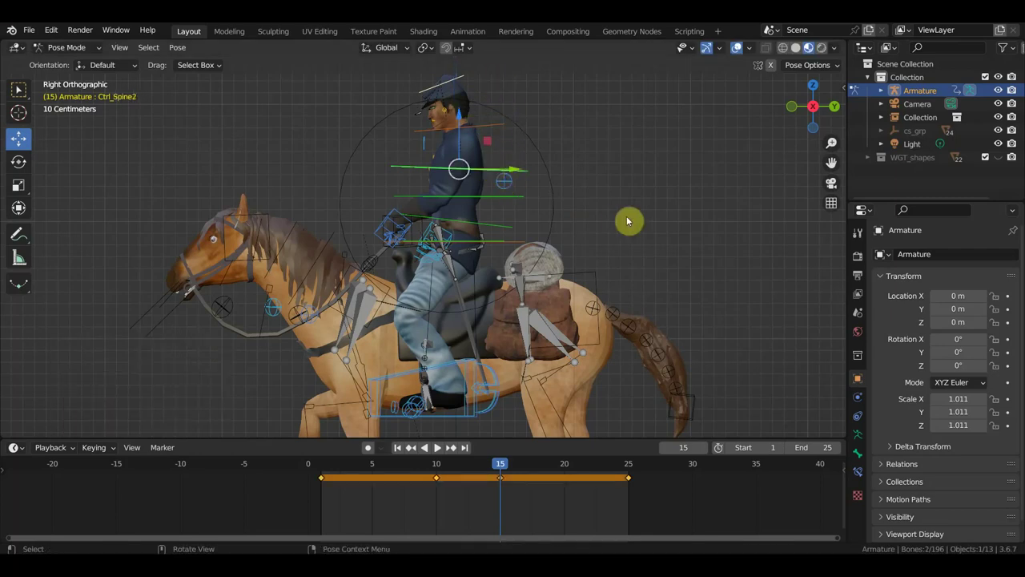
{"action": "key", "text": "i"}
{"action": "left_click", "coordinate": [436, 477]}
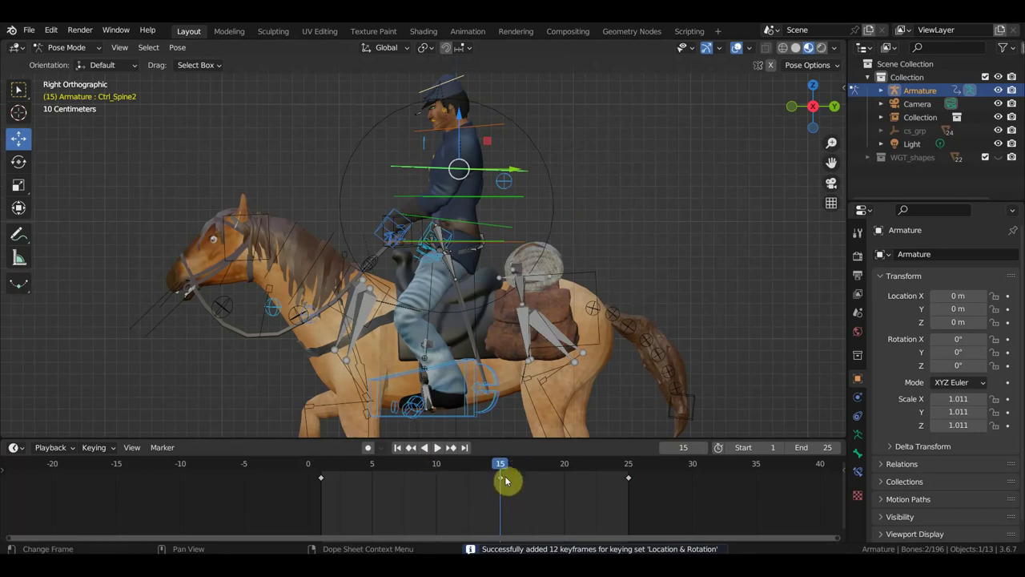
{"action": "key", "text": "space"}
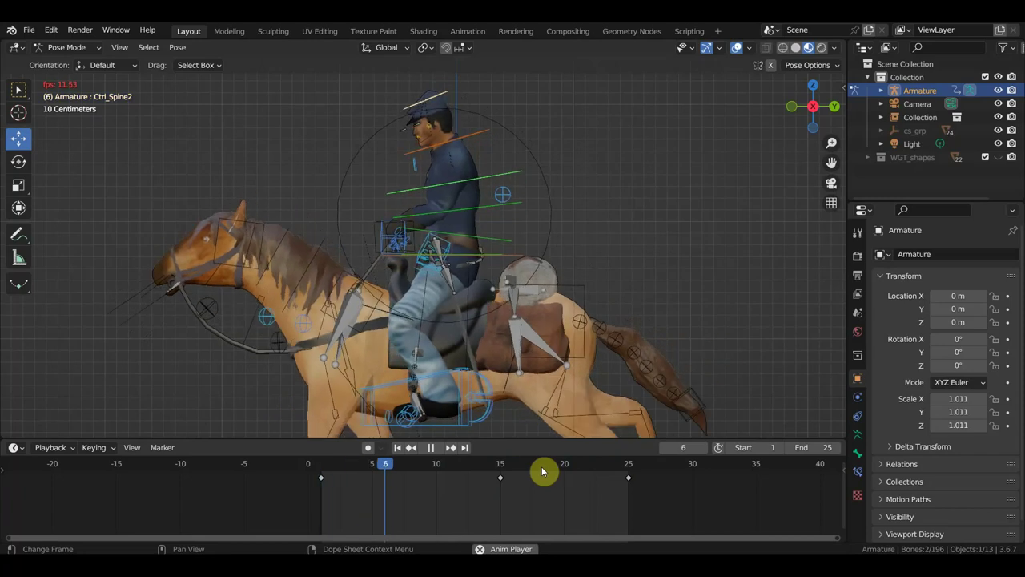
- Switch to a side orthographic view and scrub the timeline around frames 24–25
{"action": "key", "text": "KP_3"}
{"action": "key", "text": "Escape"}
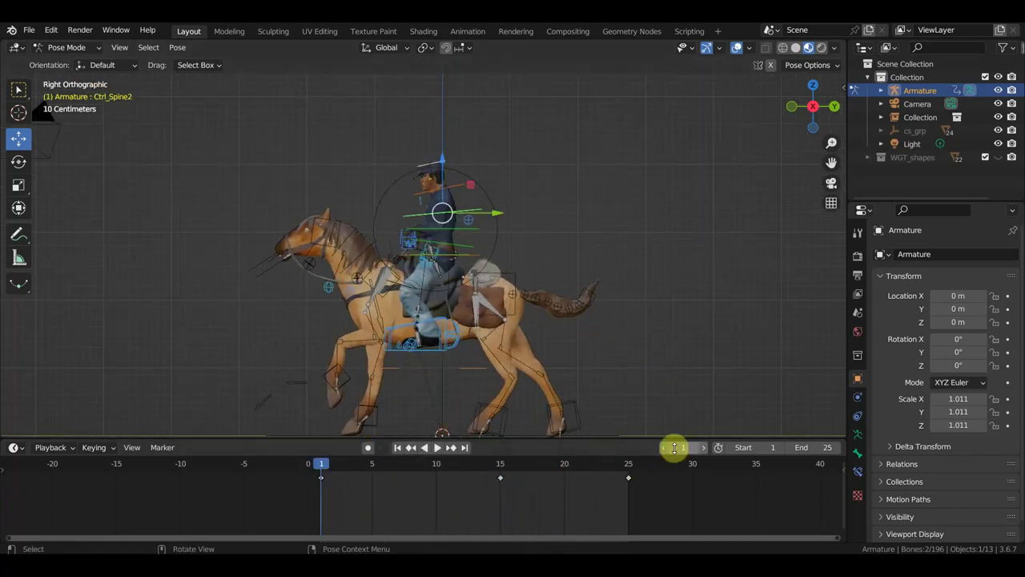
{"action": "key", "text": "space"}
{"action": "left_click", "coordinate": [628, 469]}
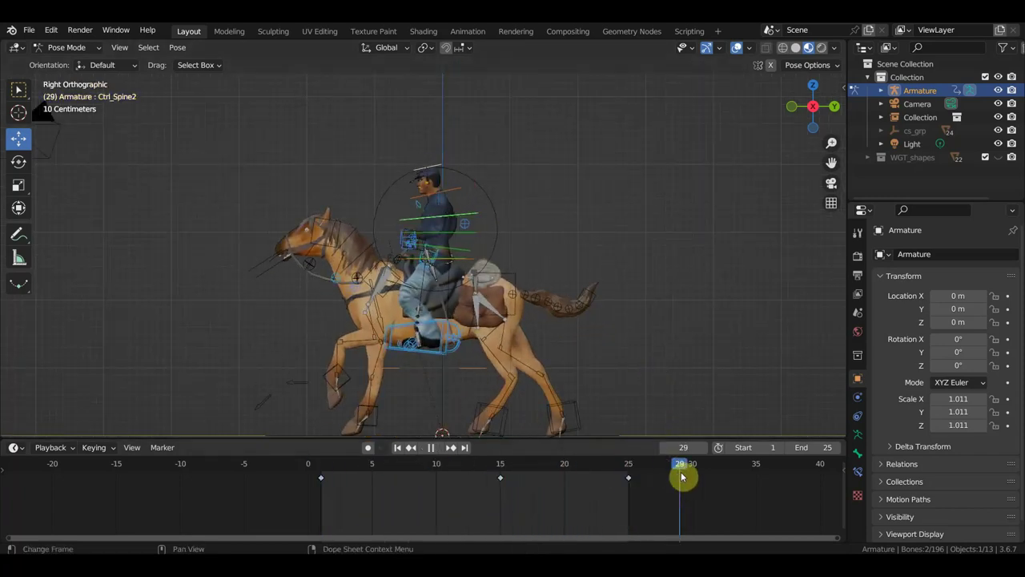
{"action": "left_click_drag", "start_coordinate": [681, 477], "coordinate": [617, 476]}
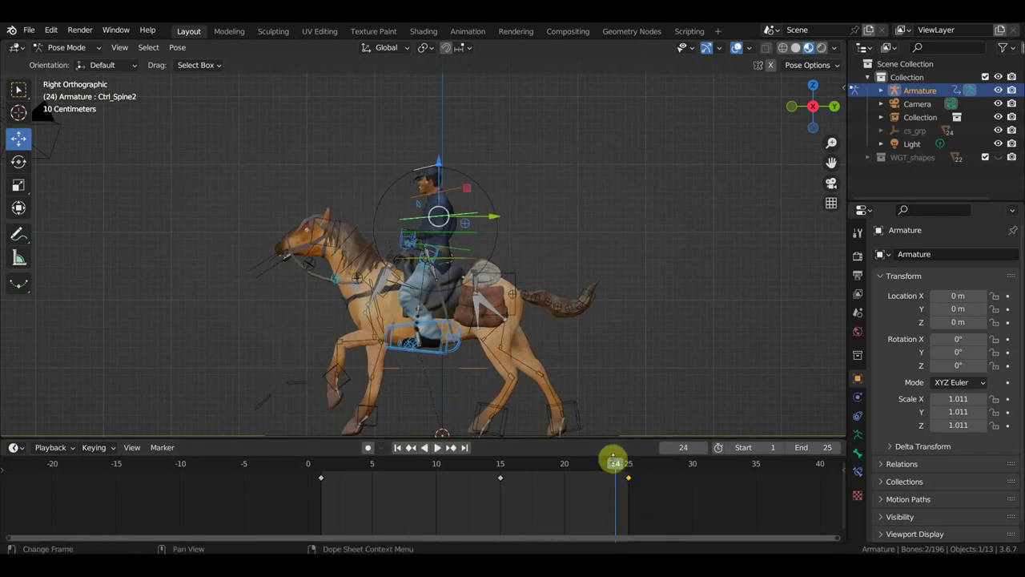
- Lower the scene end frame from 25 to 23 and play the shortened loop
{"action": "left_click", "coordinate": [789, 453]}
{"action": "left_click", "coordinate": [789, 446]}
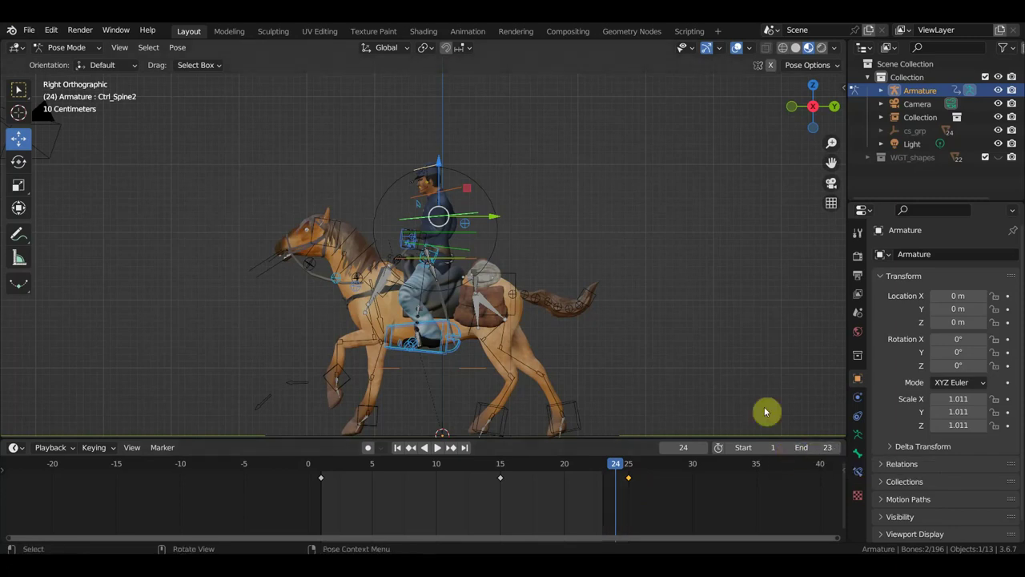
{"action": "key", "text": "space"}
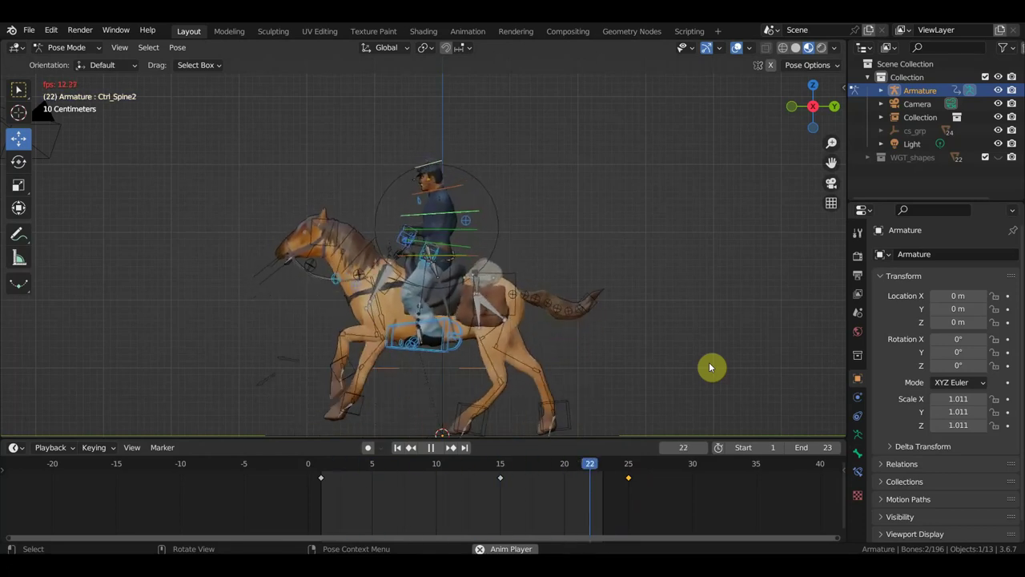
{"action": "key", "text": "space"}
{"action": "left_click", "coordinate": [630, 471]}
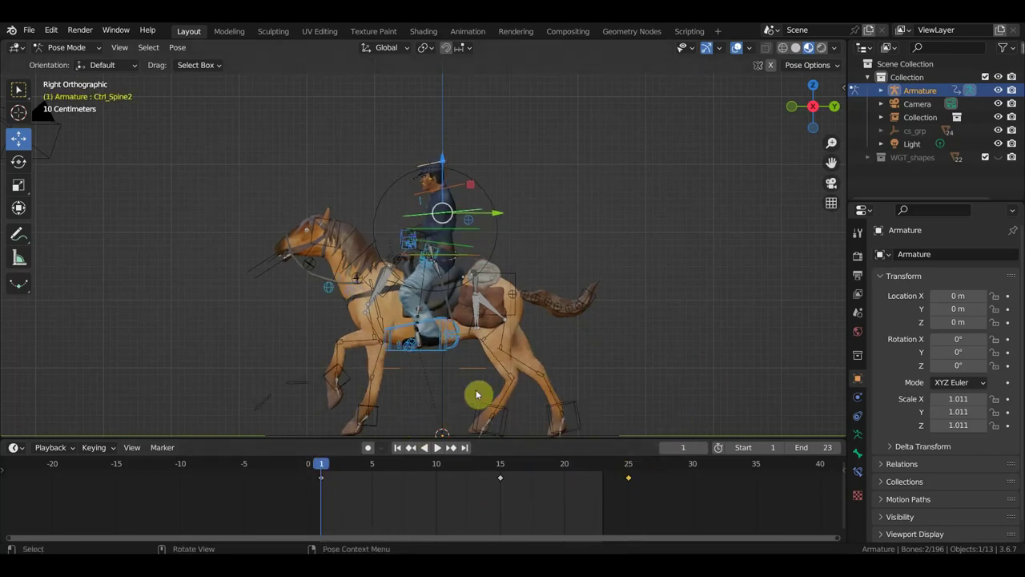
- Select all rig controls and duplicate their frame-1 keys to frame 25
{"action": "key", "text": "a"}
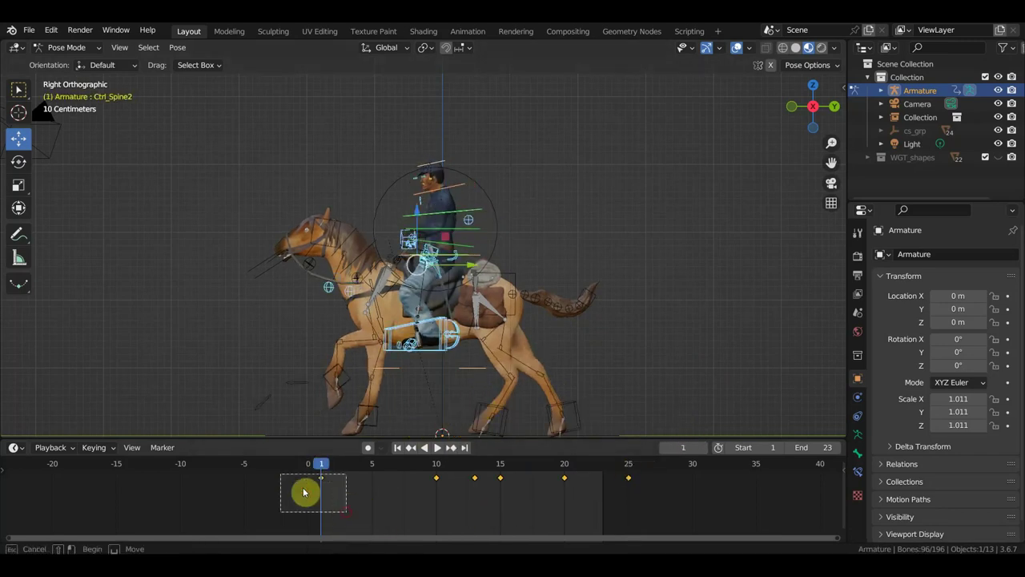
{"action": "key", "text": "g"}
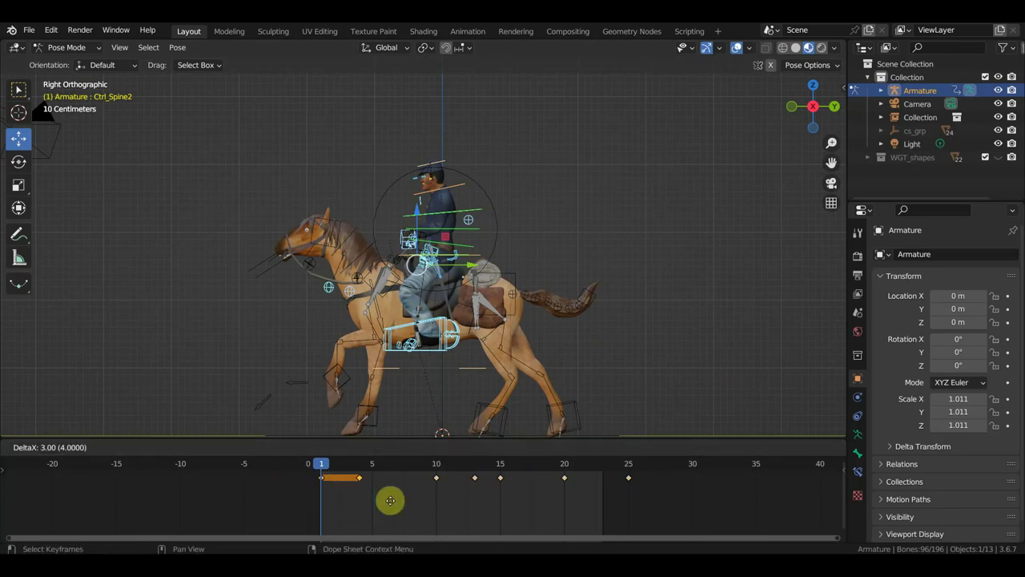
{"action": "left_click", "coordinate": [619, 513]}
- Preview the loop from orbiting views with overlays hidden, then select the left foot IK control
{"action": "key", "text": "space"}
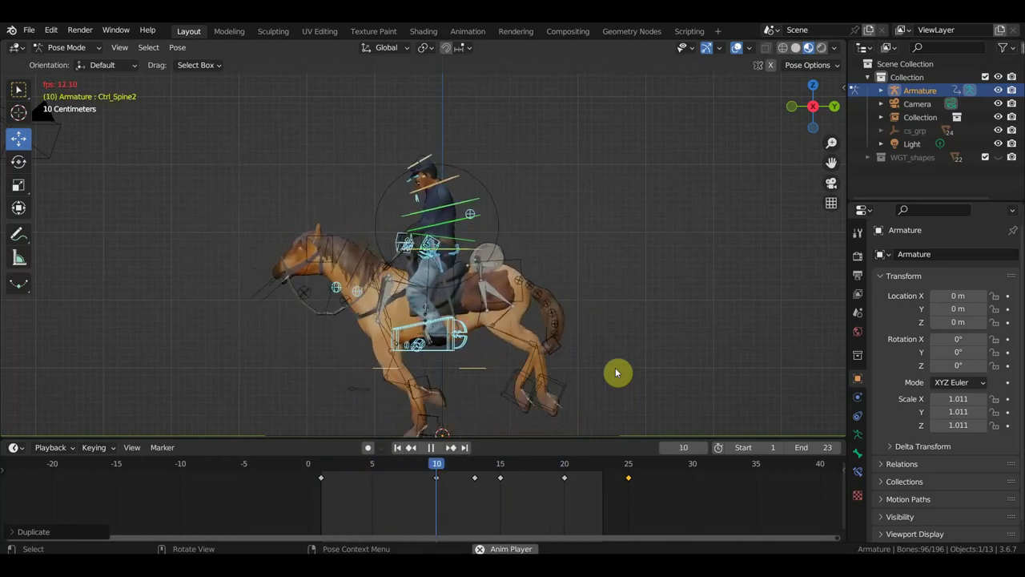
{"action": "mouse_move", "coordinate": [616, 372]}
{"action": "middle_mouse_down"}
{"action": "mouse_move", "coordinate": [628, 351]}
{"action": "mouse_move", "coordinate": [600, 361]}
{"action": "mouse_move", "coordinate": [643, 384]}
{"action": "mouse_move", "coordinate": [648, 348]}
{"action": "mouse_move", "coordinate": [643, 355]}
{"action": "middle_mouse_up"}
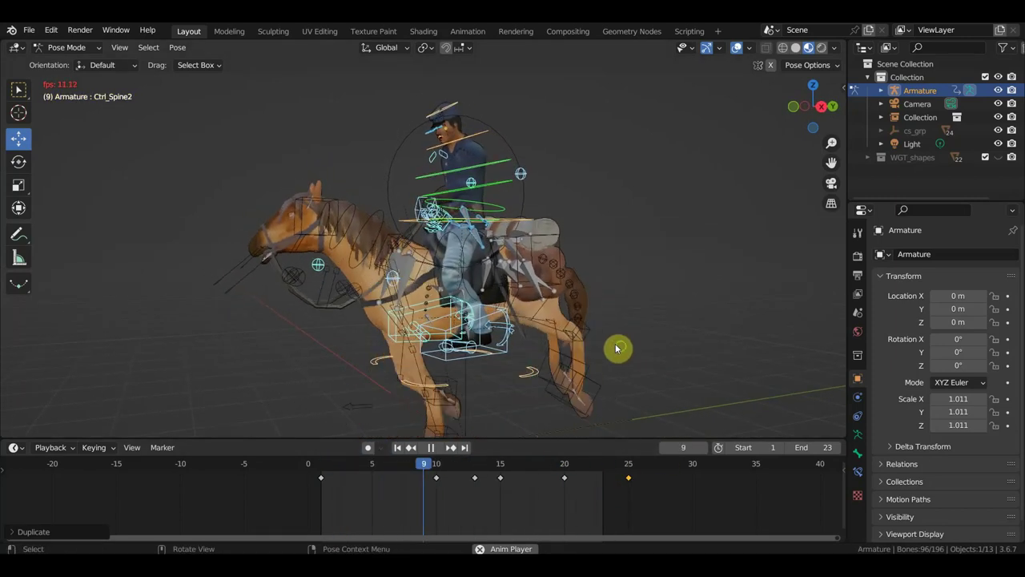
{"action": "left_click", "coordinate": [736, 47]}
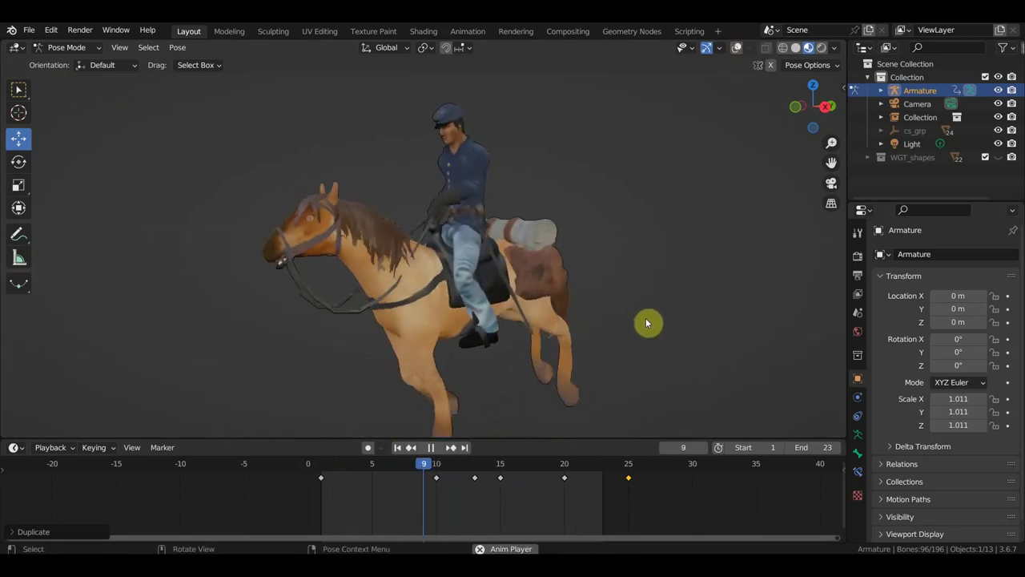
{"action": "mouse_move", "coordinate": [642, 325]}
{"action": "middle_mouse_down"}
{"action": "mouse_move", "coordinate": [671, 325]}
{"action": "mouse_move", "coordinate": [622, 334]}
{"action": "middle_mouse_up"}
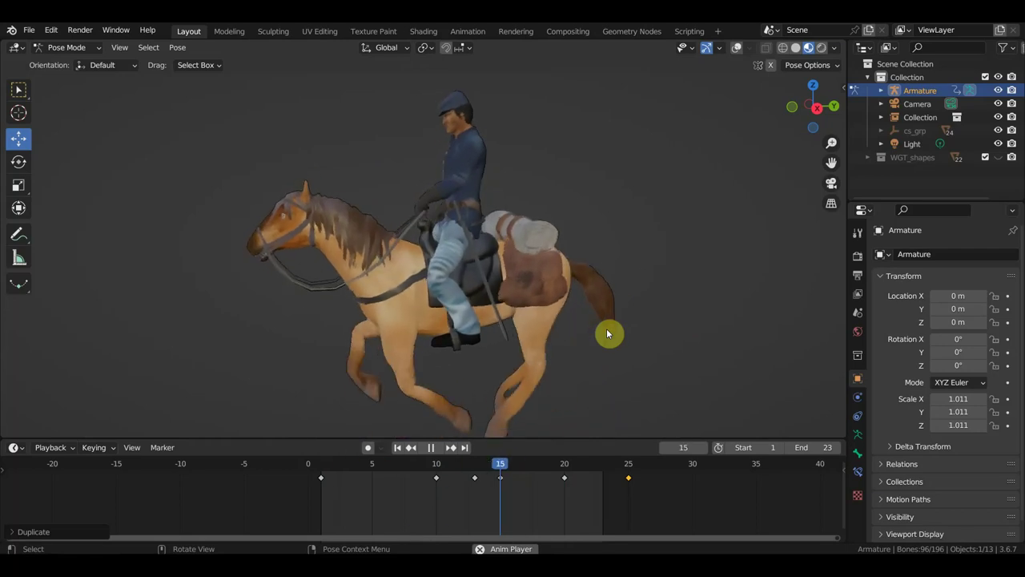
{"action": "key", "text": "space"}
{"action": "middle_click_drag", "start_coordinate": [606, 333], "coordinate": [587, 313]}
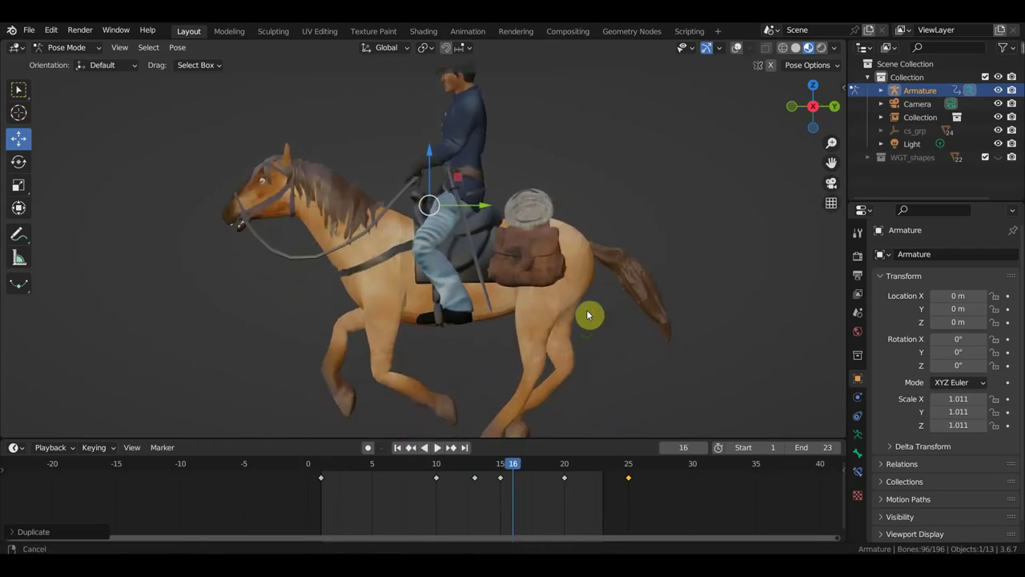
{"action": "left_click", "coordinate": [736, 48]}
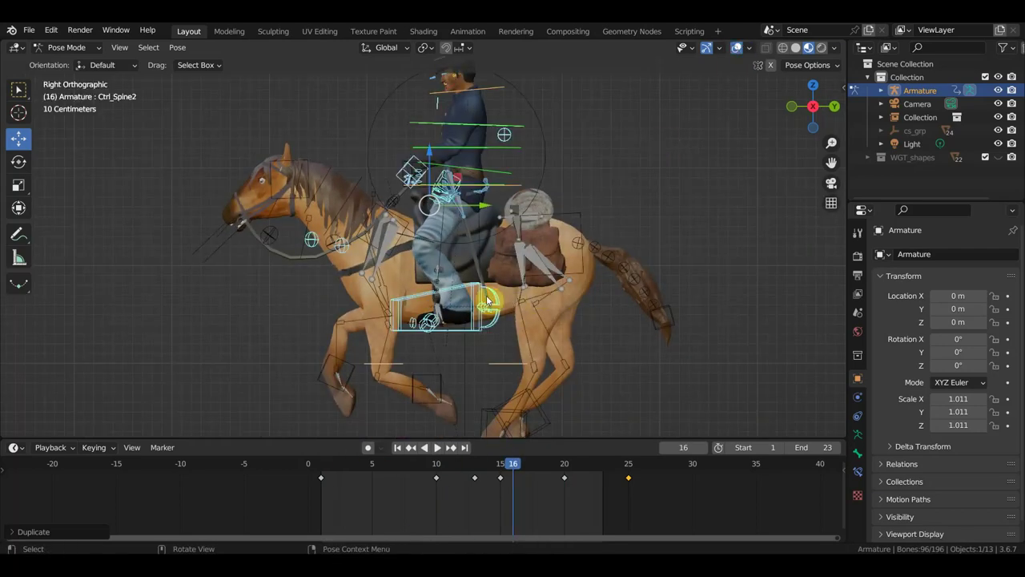
{"action": "left_click", "coordinate": [424, 298]}
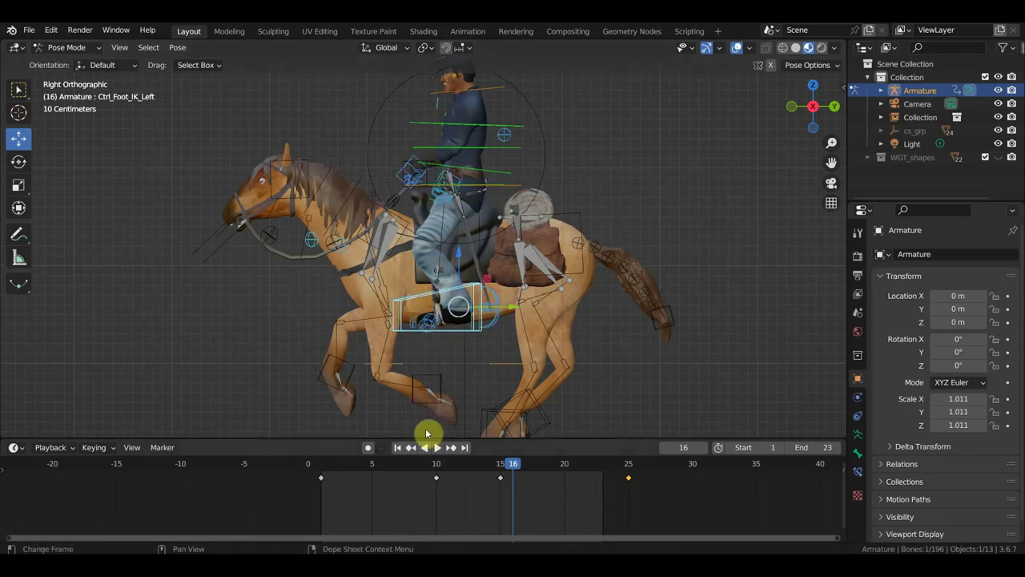
- Delete the left foot's keys at frames 10 and 15 and copy its frame-1 key to frame 25
{"action": "scroll", "coordinate": [521, 419], "scroll_direction": "up", "scroll_amount": 2}
{"action": "middle_click_drag", "start_coordinate": [521, 419], "coordinate": [529, 320], "text": "shift"}
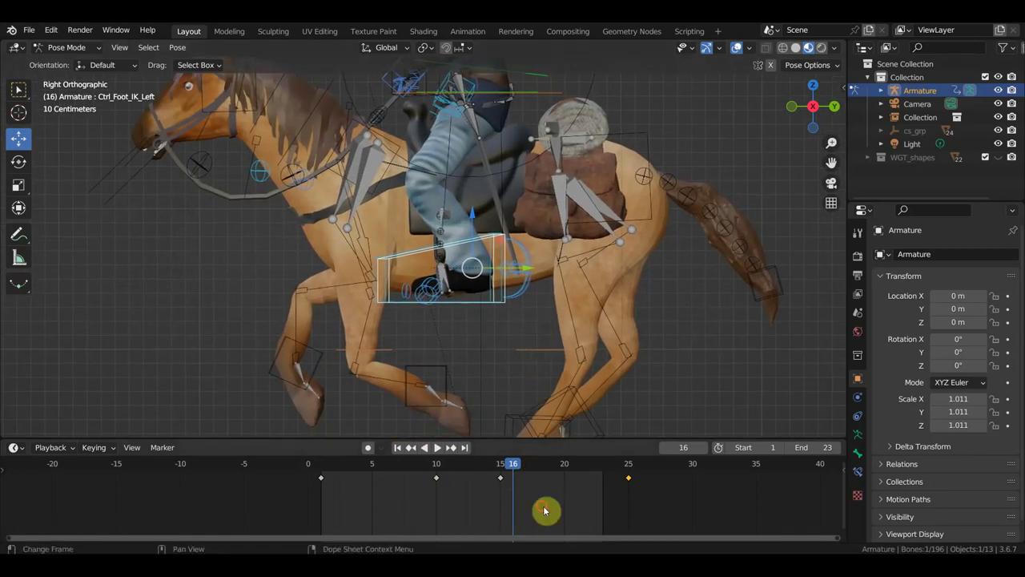
{"action": "left_click_drag", "start_coordinate": [544, 511], "coordinate": [399, 458]}
{"action": "key", "text": "Delete"}
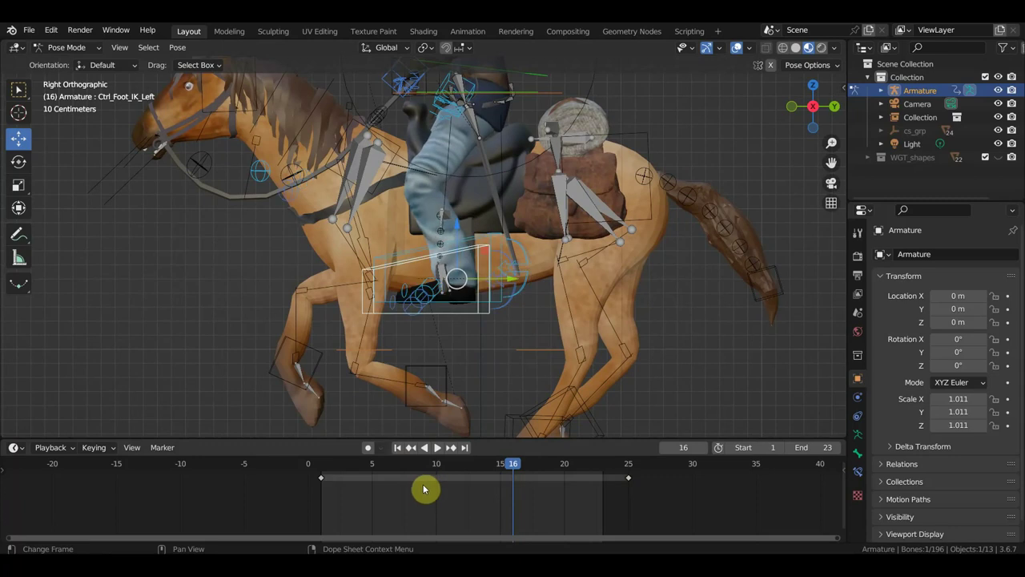
{"action": "left_click", "coordinate": [313, 484]}
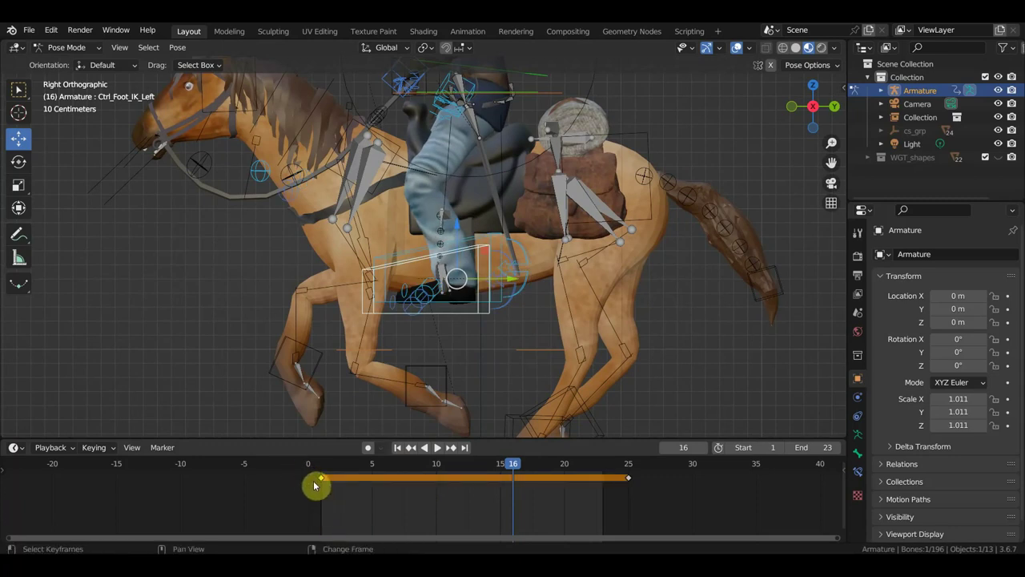
{"action": "key", "text": "shift+d"}
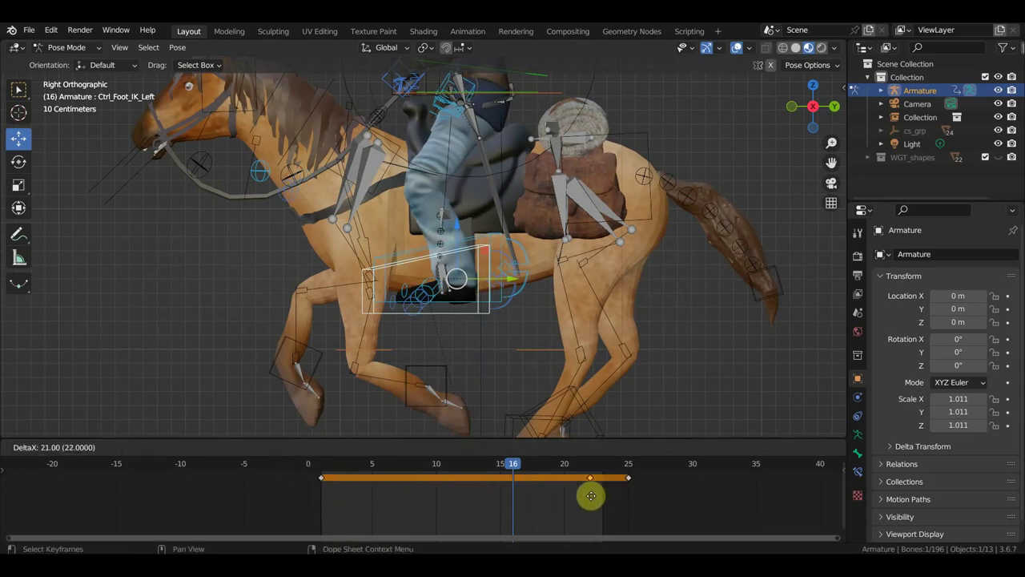
{"action": "left_click", "coordinate": [623, 495]}
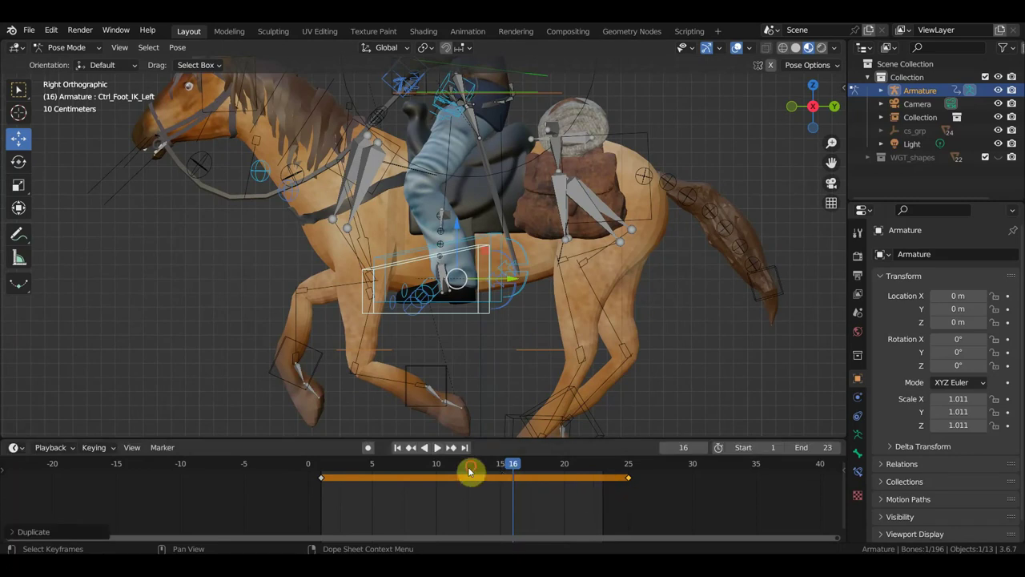
- At frame 13, raise the left foot control with overlays hidden and keyframe it
{"action": "left_click_drag", "start_coordinate": [470, 471], "coordinate": [473, 468]}
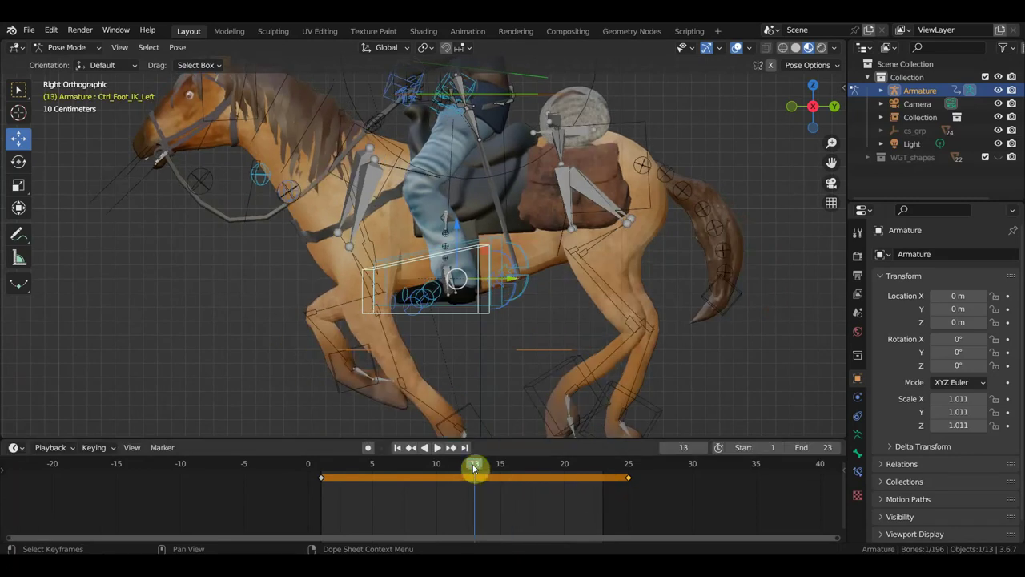
{"action": "left_click", "coordinate": [735, 49]}
{"action": "key", "text": "g"}
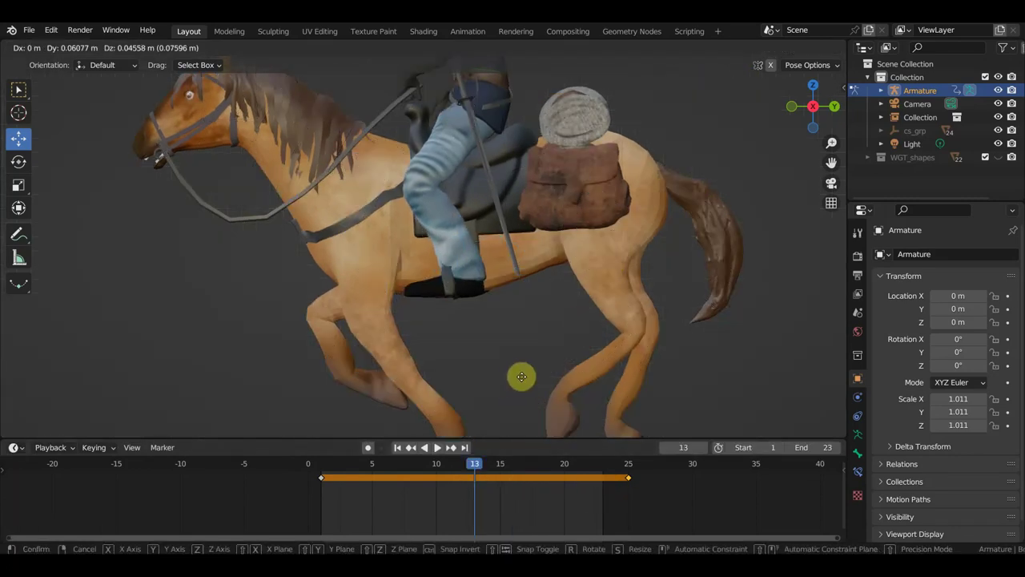
{"action": "left_click", "coordinate": [528, 375]}
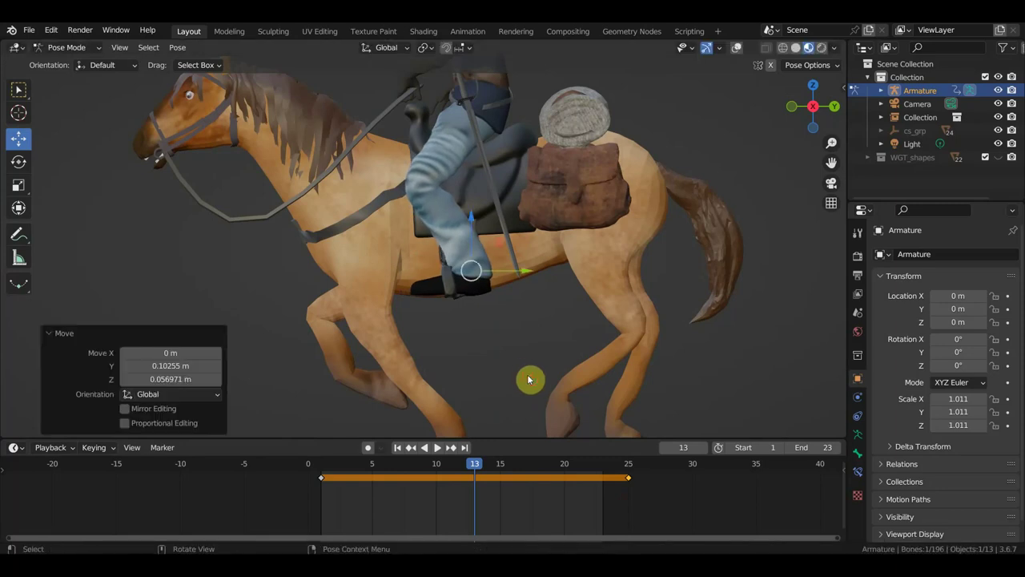
{"action": "key", "text": "i"}
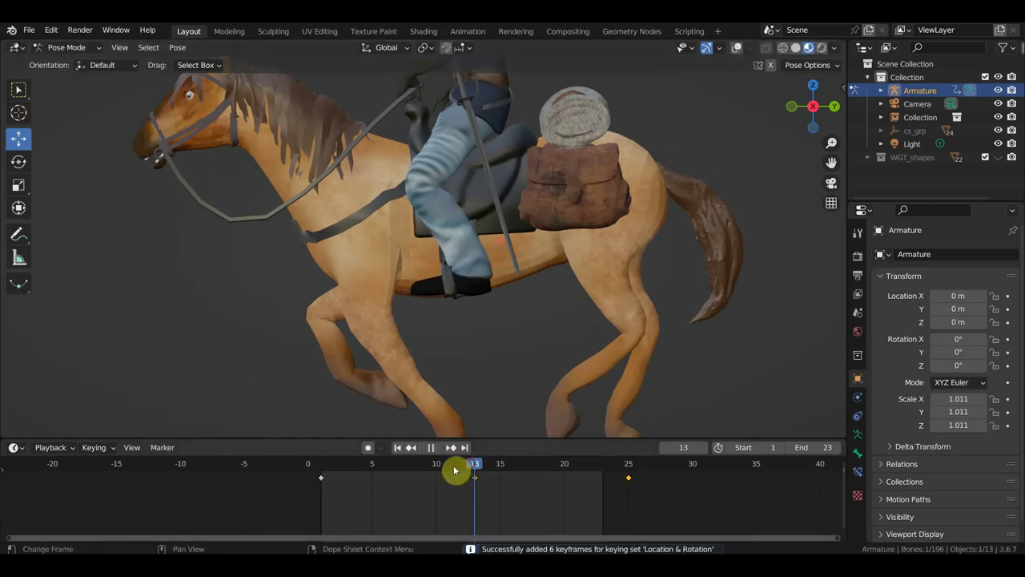
{"action": "mouse_move", "coordinate": [454, 470]}
{"action": "left_mouse_down"}
{"action": "mouse_move", "coordinate": [309, 474]}
{"action": "mouse_move", "coordinate": [467, 474]}
{"action": "mouse_move", "coordinate": [475, 478]}
{"action": "mouse_move", "coordinate": [316, 477]}
{"action": "mouse_move", "coordinate": [550, 490]}
{"action": "left_mouse_up"}
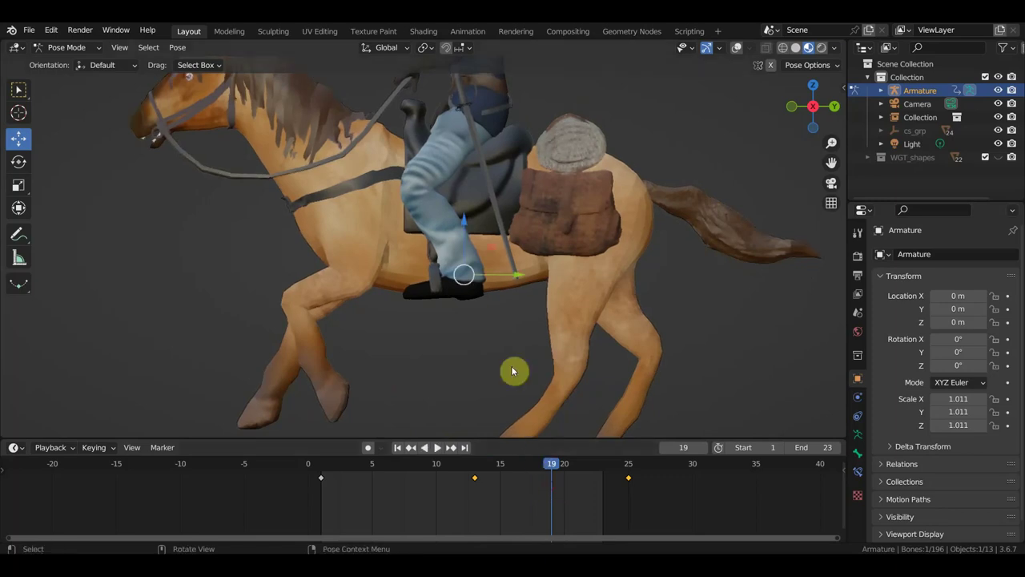
- At frame 19, move the left foot control into position and keyframe it
{"action": "key", "text": "g"}
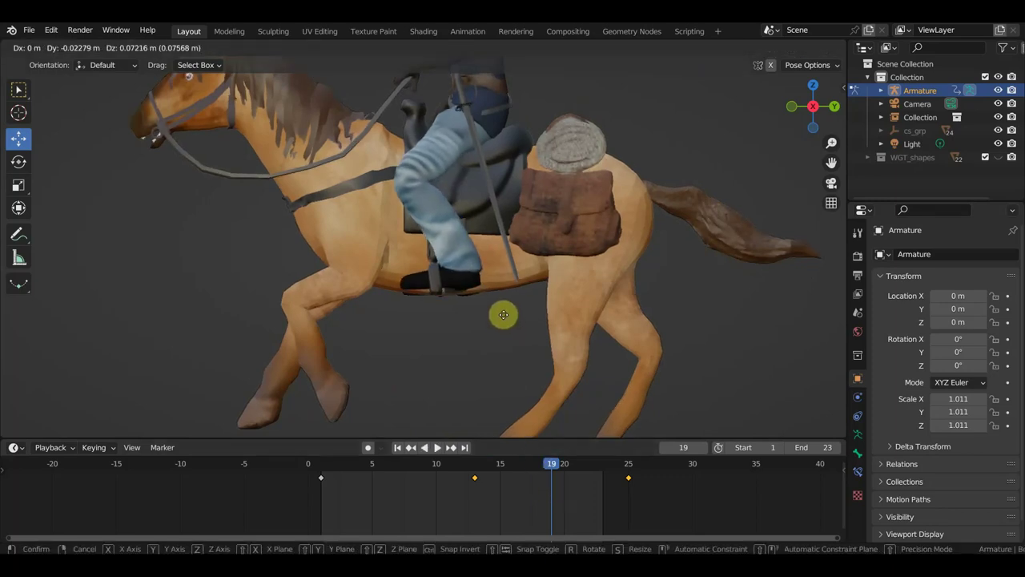
{"action": "left_click", "coordinate": [504, 318]}
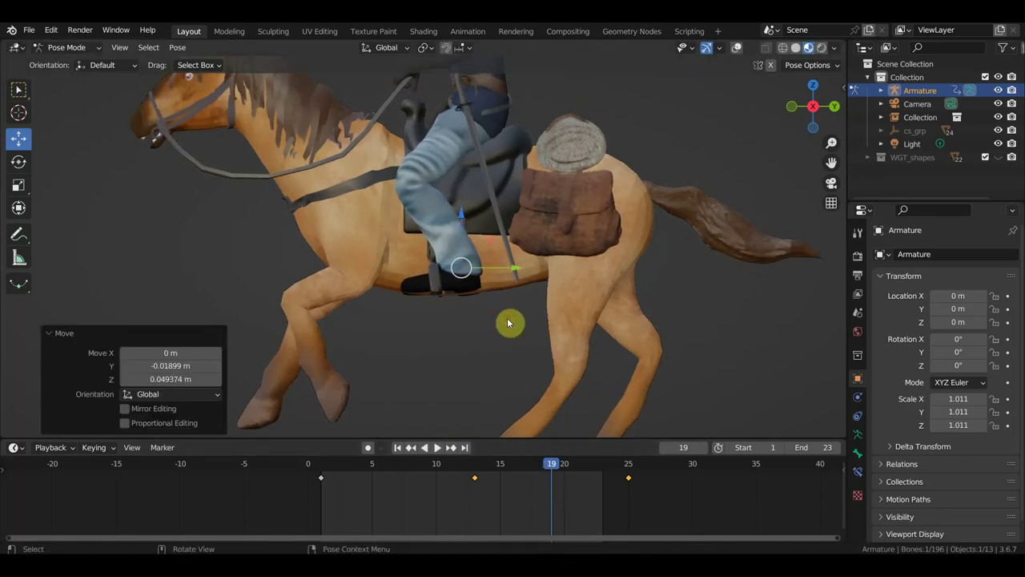
{"action": "key", "text": "g"}
{"action": "left_click", "coordinate": [515, 319]}
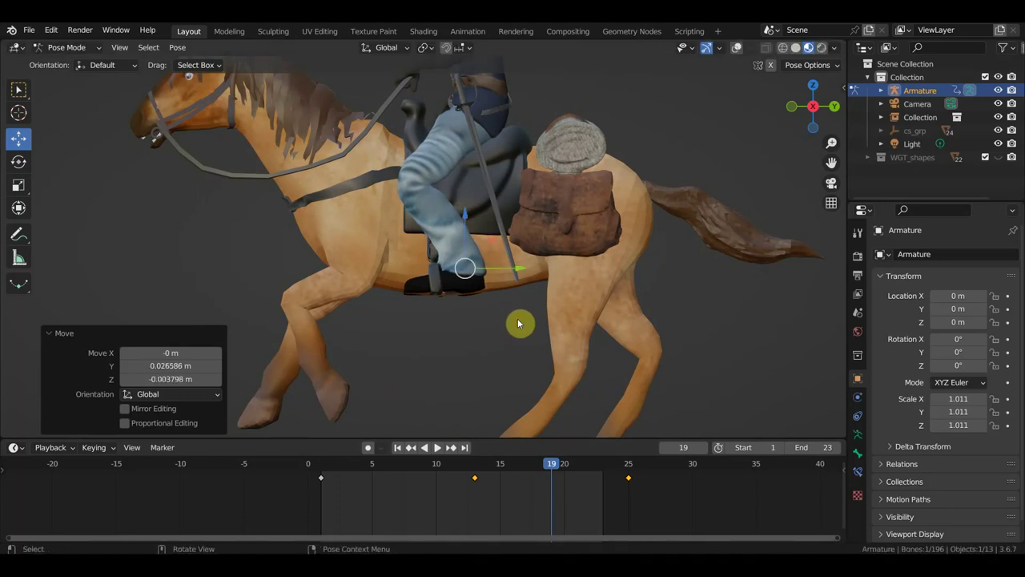
{"action": "key", "text": "i"}
- Push the left foot outward along X at frame 19 and re-keyframe it
{"action": "left_click", "coordinate": [578, 471]}
{"action": "key", "text": "space"}
{"action": "mouse_move", "coordinate": [584, 471]}
{"action": "left_mouse_down"}
{"action": "mouse_move", "coordinate": [606, 475]}
{"action": "mouse_move", "coordinate": [526, 464]}
{"action": "left_mouse_up"}
{"action": "middle_click_drag", "start_coordinate": [508, 349], "coordinate": [630, 360]}
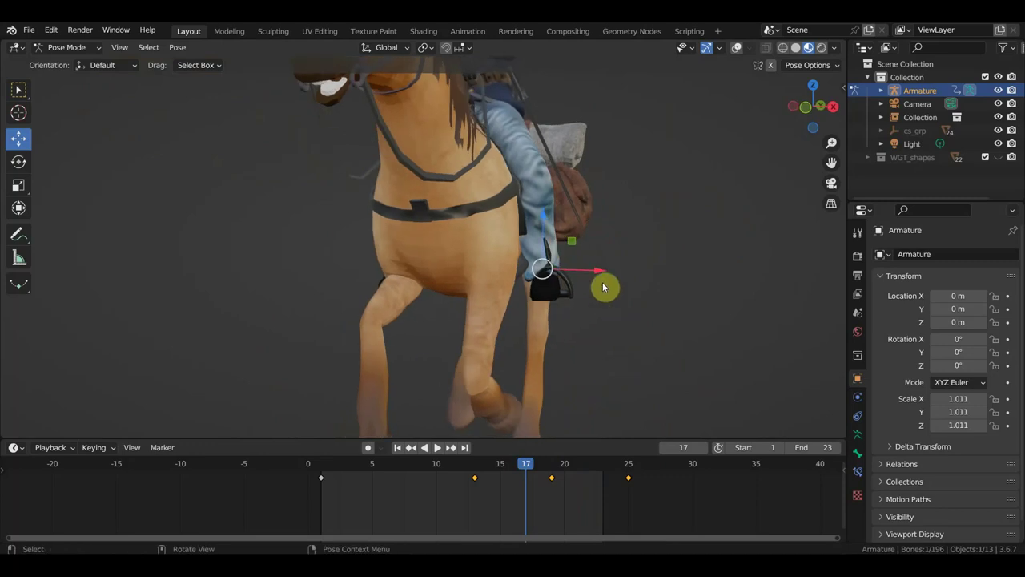
{"action": "left_click_drag", "start_coordinate": [599, 275], "coordinate": [605, 269]}
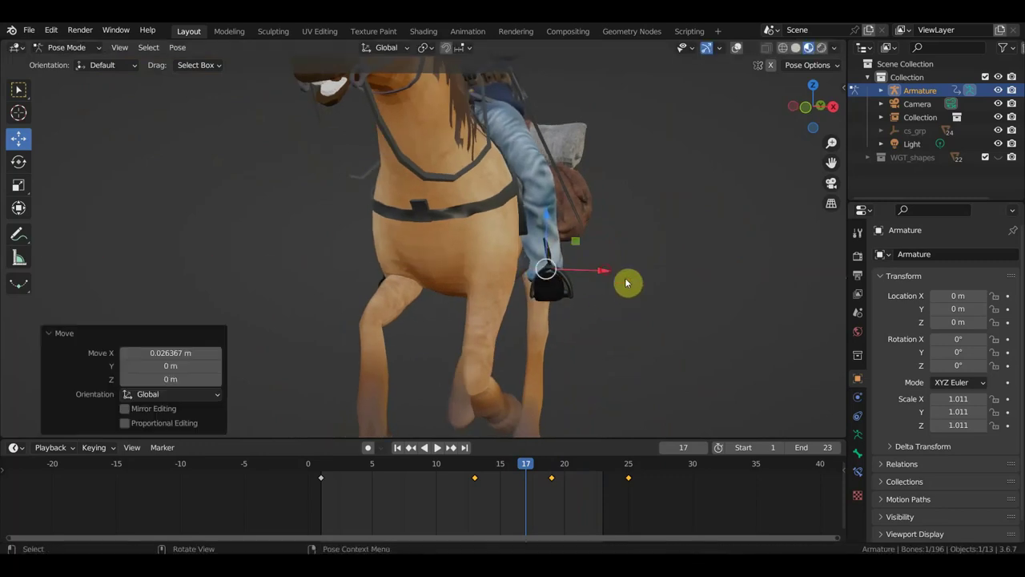
{"action": "middle_click_drag", "start_coordinate": [629, 284], "coordinate": [506, 290]}
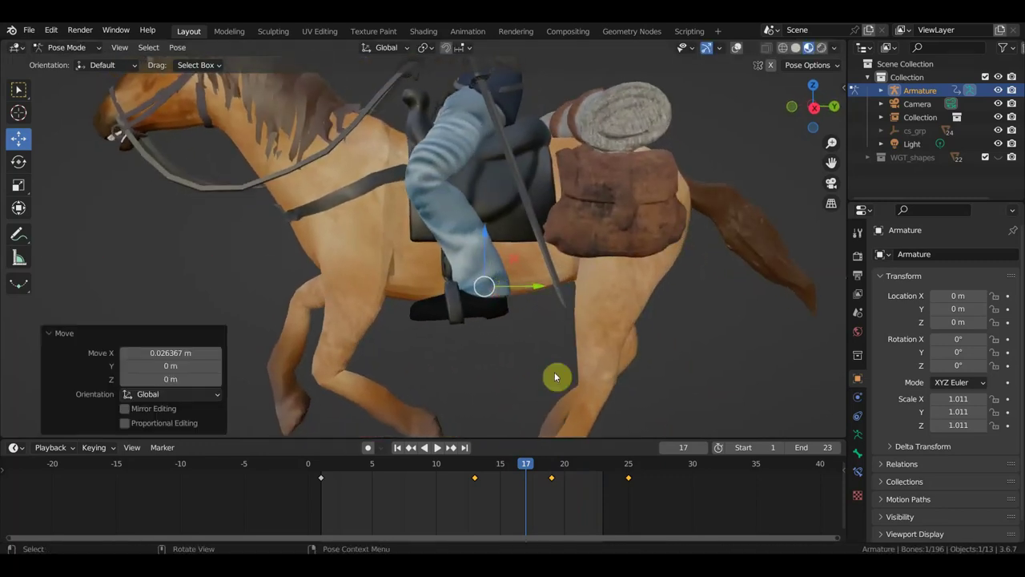
{"action": "left_click", "coordinate": [551, 472]}
{"action": "mouse_move", "coordinate": [556, 432]}
{"action": "middle_mouse_down"}
{"action": "mouse_move", "coordinate": [601, 366]}
{"action": "mouse_move", "coordinate": [681, 366]}
{"action": "middle_mouse_up"}
{"action": "left_click_drag", "start_coordinate": [635, 277], "coordinate": [631, 277]}
{"action": "key", "text": "i"}
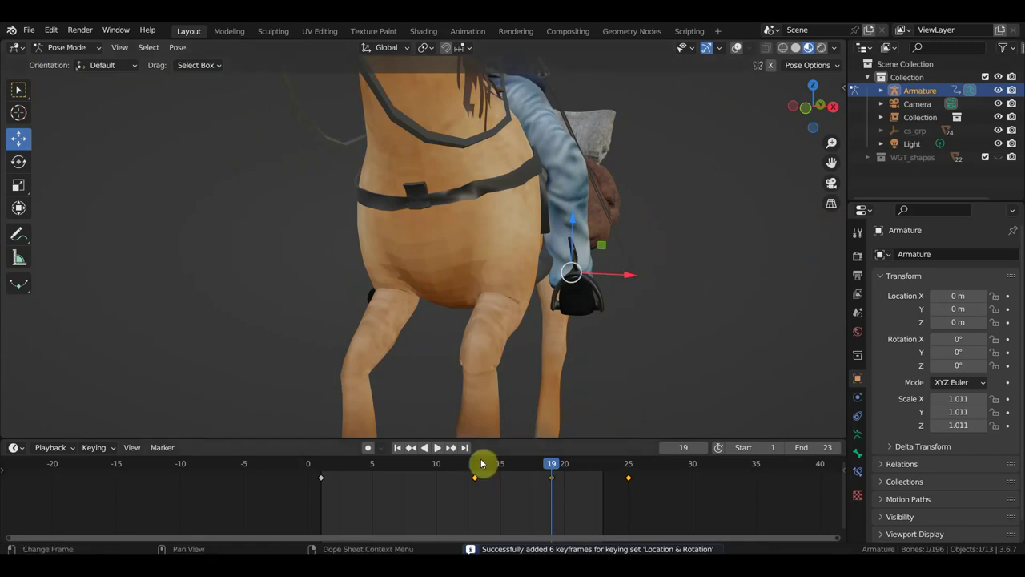
- At frame 13, shift the left foot along X and slightly along Y and keyframe it
{"action": "left_click", "coordinate": [475, 469]}
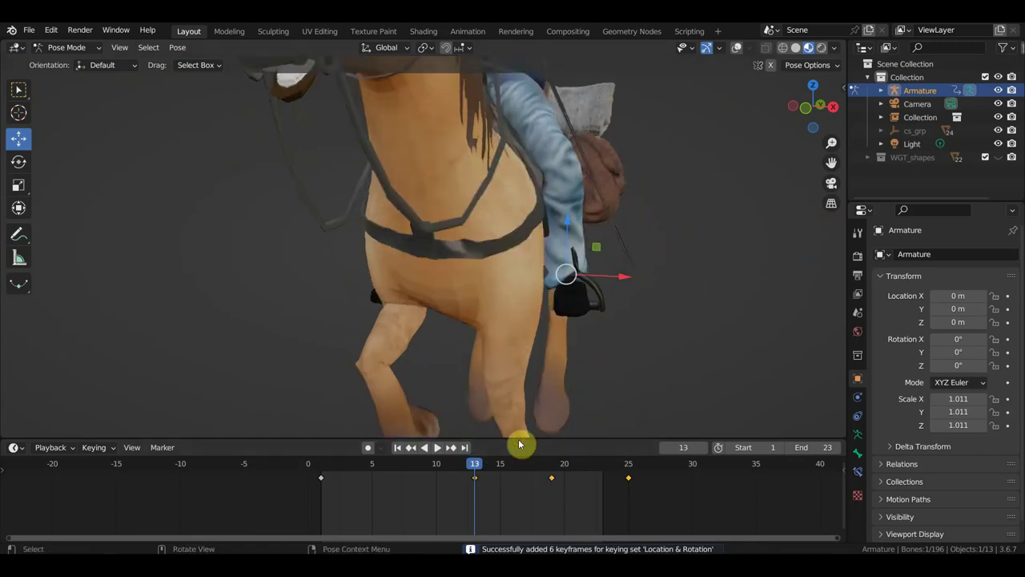
{"action": "left_click", "coordinate": [472, 478]}
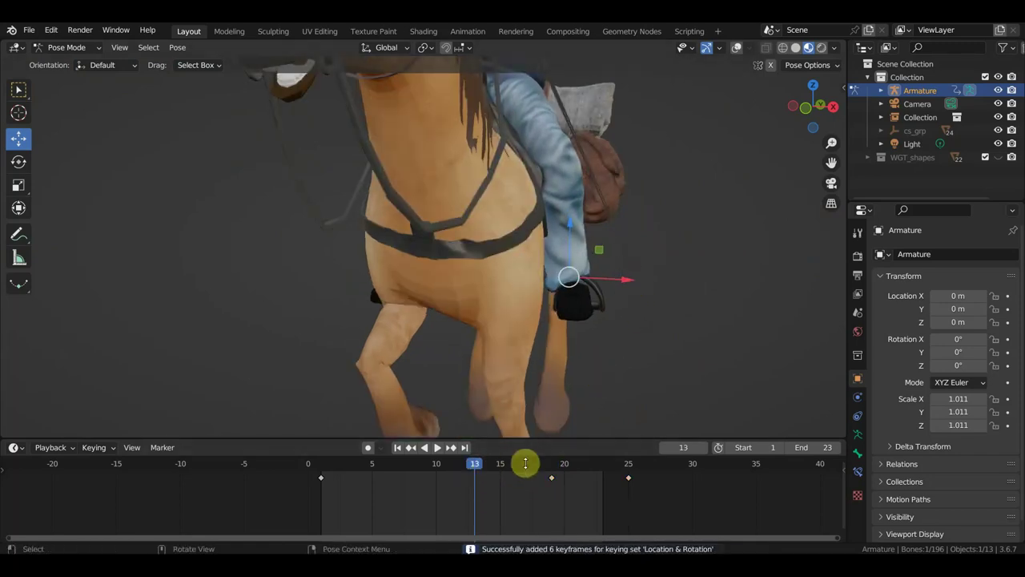
{"action": "mouse_move", "coordinate": [652, 360]}
{"action": "middle_mouse_down"}
{"action": "mouse_move", "coordinate": [545, 361]}
{"action": "mouse_move", "coordinate": [604, 348]}
{"action": "middle_mouse_up"}
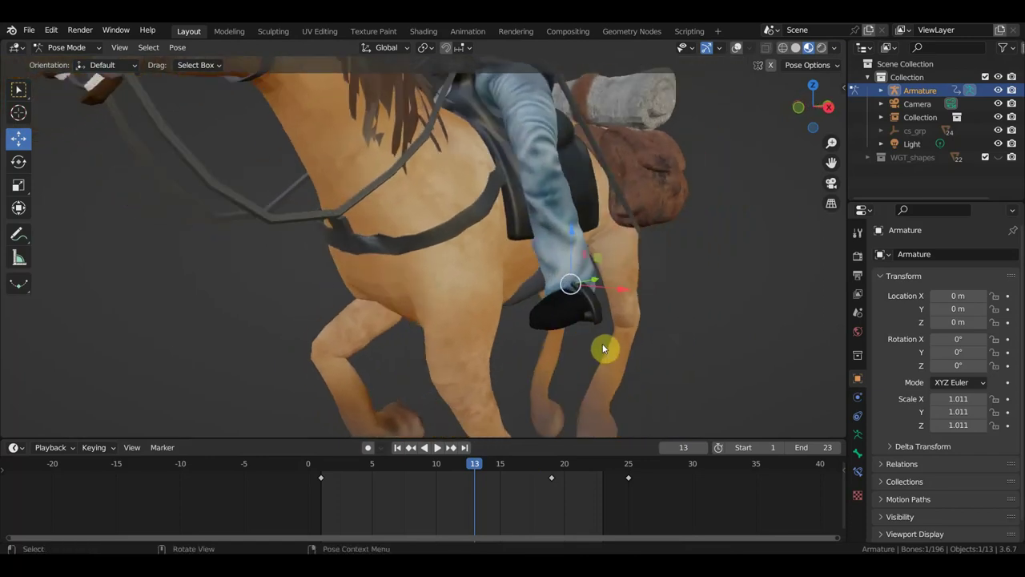
{"action": "key", "text": "g"}
{"action": "key", "text": "x"}
{"action": "left_click", "coordinate": [633, 289]}
{"action": "mouse_move", "coordinate": [632, 288]}
{"action": "middle_mouse_down"}
{"action": "mouse_move", "coordinate": [630, 308]}
{"action": "mouse_move", "coordinate": [538, 307]}
{"action": "middle_mouse_up"}
{"action": "left_click_drag", "start_coordinate": [518, 301], "coordinate": [529, 295]}
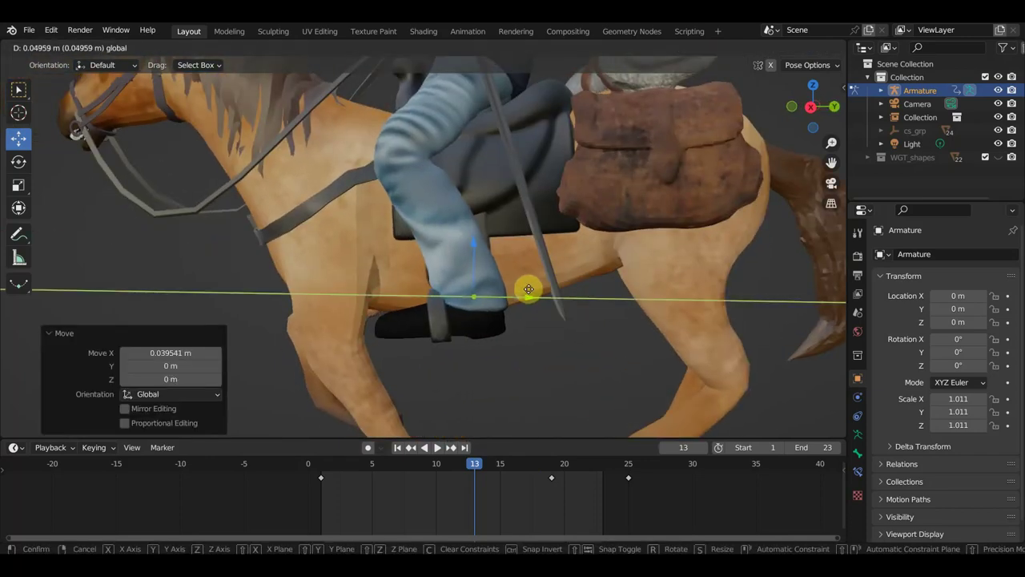
{"action": "key", "text": "i"}
- At frame 7, rotate and move the left foot control and keyframe it
{"action": "key", "text": "space"}
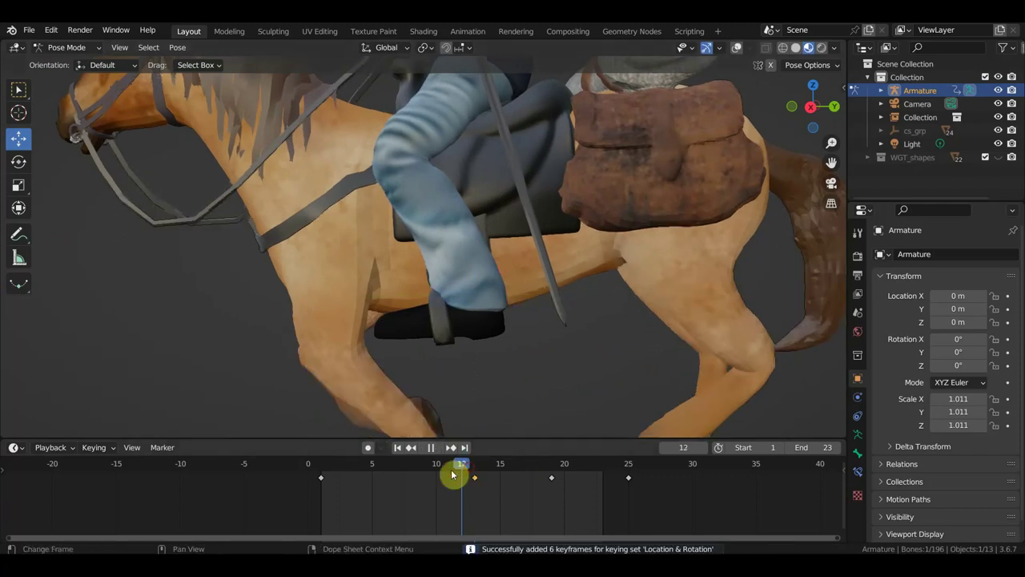
{"action": "mouse_move", "coordinate": [370, 481]}
{"action": "left_mouse_down"}
{"action": "mouse_move", "coordinate": [350, 479]}
{"action": "mouse_move", "coordinate": [400, 487]}
{"action": "left_mouse_up"}
{"action": "left_click", "coordinate": [430, 447]}
{"action": "middle_click_drag", "start_coordinate": [448, 420], "coordinate": [588, 371]}
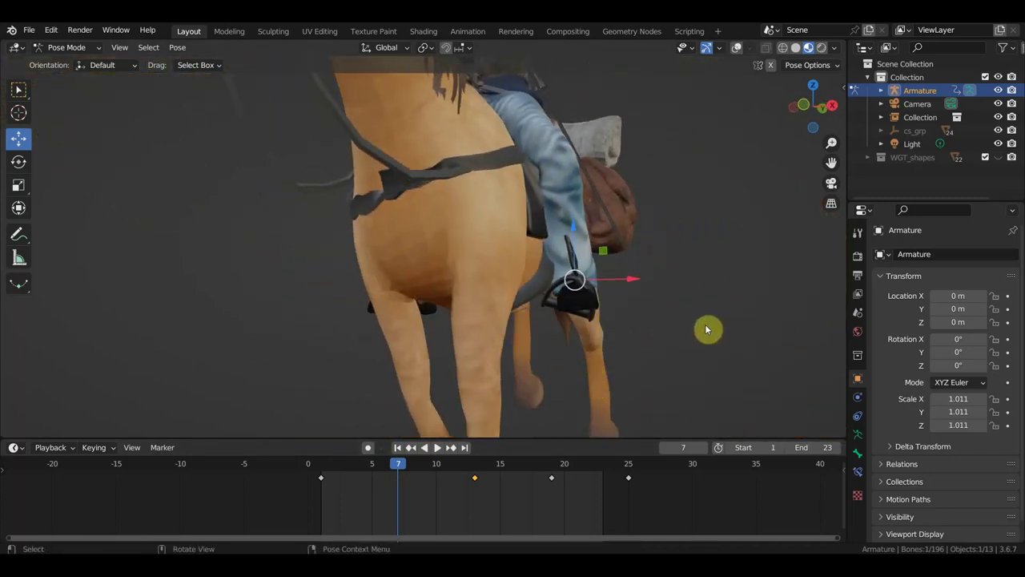
{"action": "key", "text": "r"}
{"action": "left_click", "coordinate": [672, 357]}
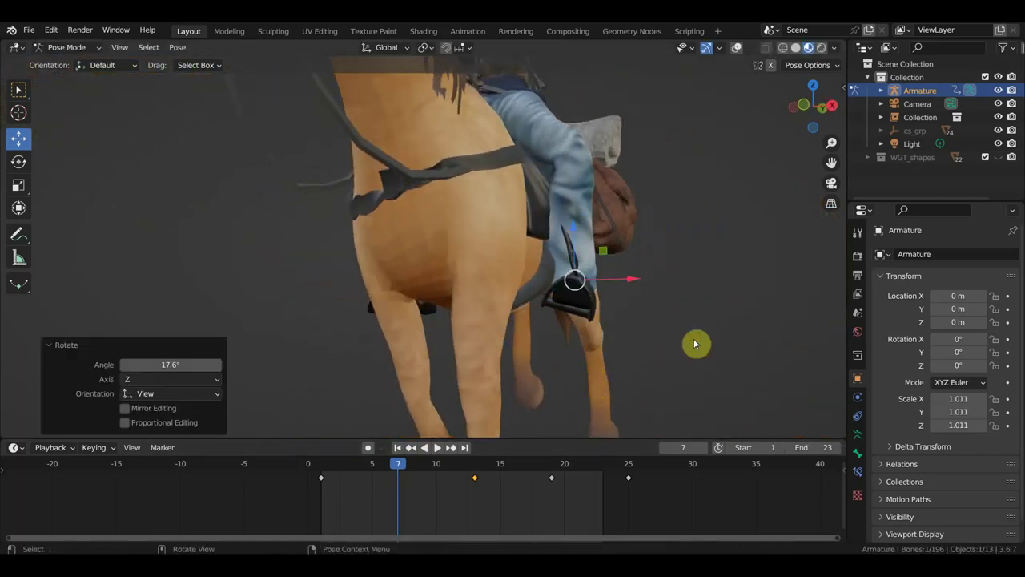
{"action": "key", "text": "g"}
{"action": "left_click", "coordinate": [683, 346]}
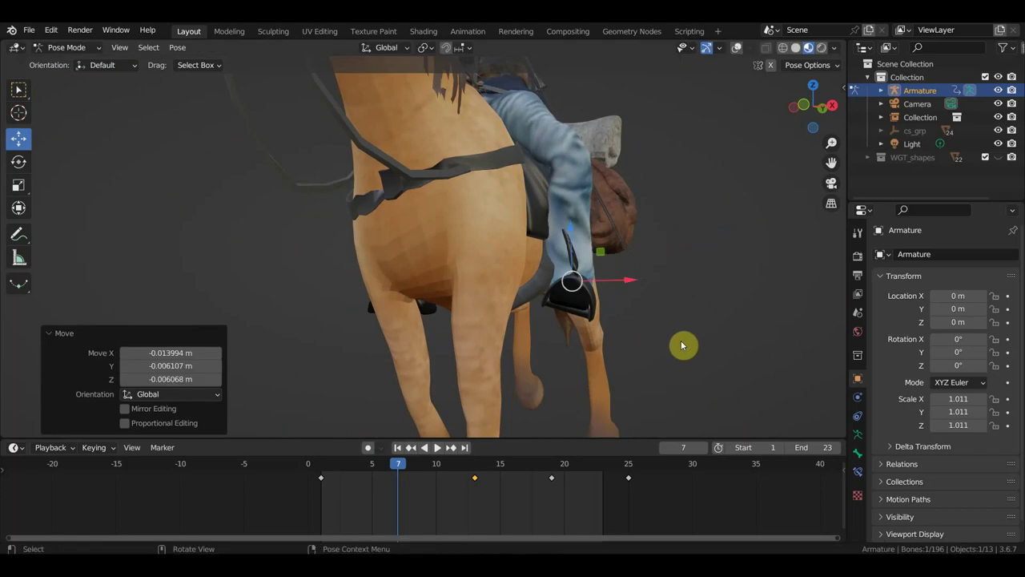
{"action": "key", "text": "i"}
- Play the ride and orbit to a closer side view to review the foot motion
{"action": "key", "text": "space"}
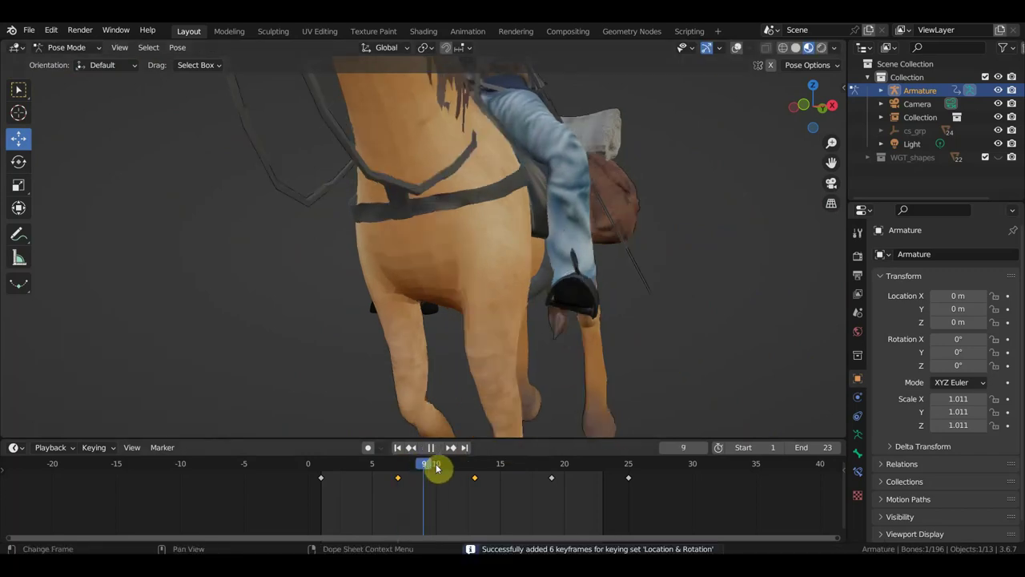
{"action": "mouse_move", "coordinate": [545, 477]}
{"action": "left_mouse_down"}
{"action": "mouse_move", "coordinate": [339, 474]}
{"action": "mouse_move", "coordinate": [600, 487]}
{"action": "left_mouse_up"}
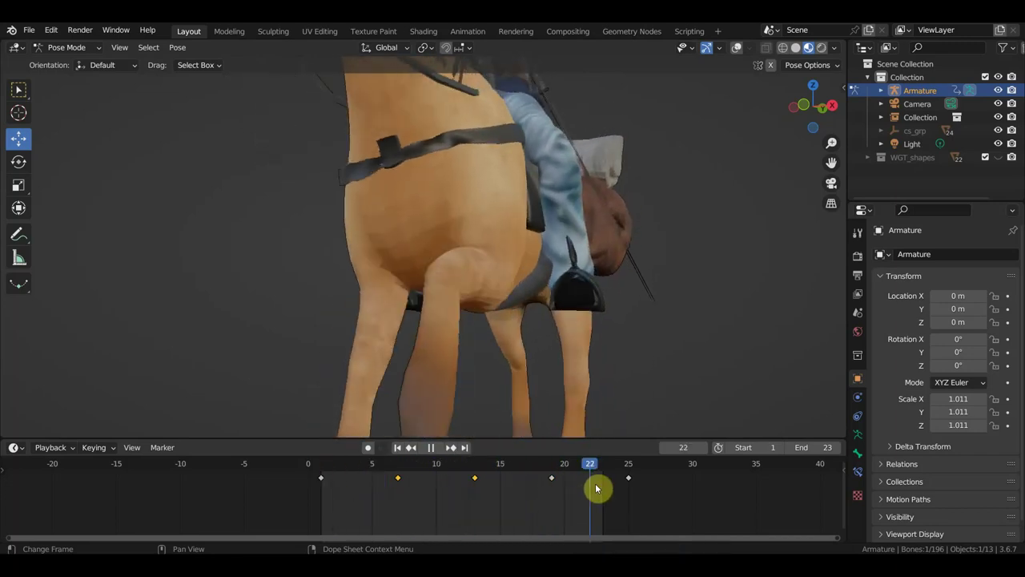
{"action": "mouse_move", "coordinate": [641, 326]}
{"action": "middle_mouse_down"}
{"action": "mouse_move", "coordinate": [518, 339]}
{"action": "mouse_move", "coordinate": [208, 334]}
{"action": "mouse_move", "coordinate": [435, 355]}
{"action": "mouse_move", "coordinate": [531, 269]}
{"action": "middle_mouse_up"}
- Select the right foot IK control, move it around frame 9 and keyframe it
{"action": "left_click", "coordinate": [737, 48]}
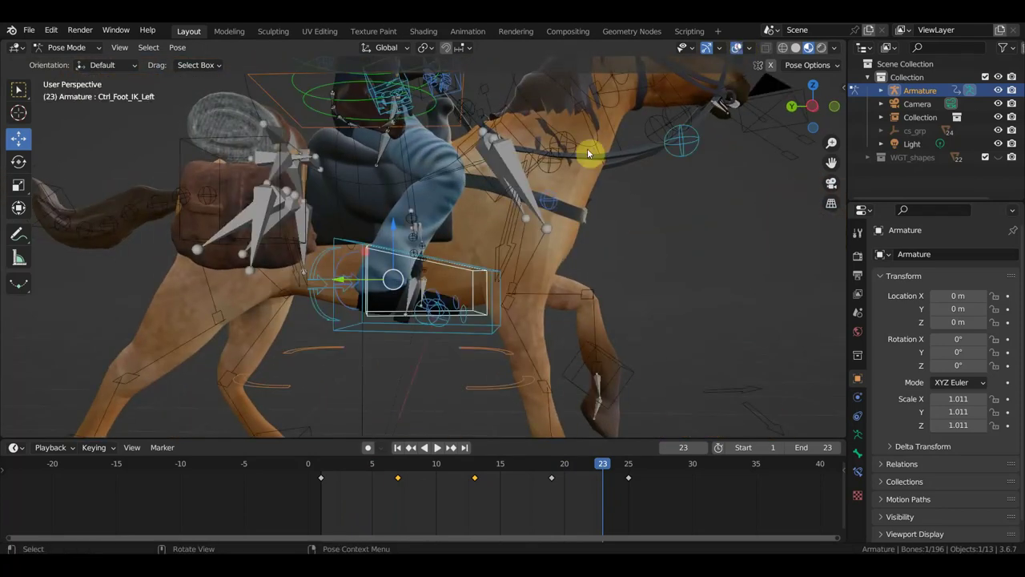
{"action": "left_click", "coordinate": [344, 245]}
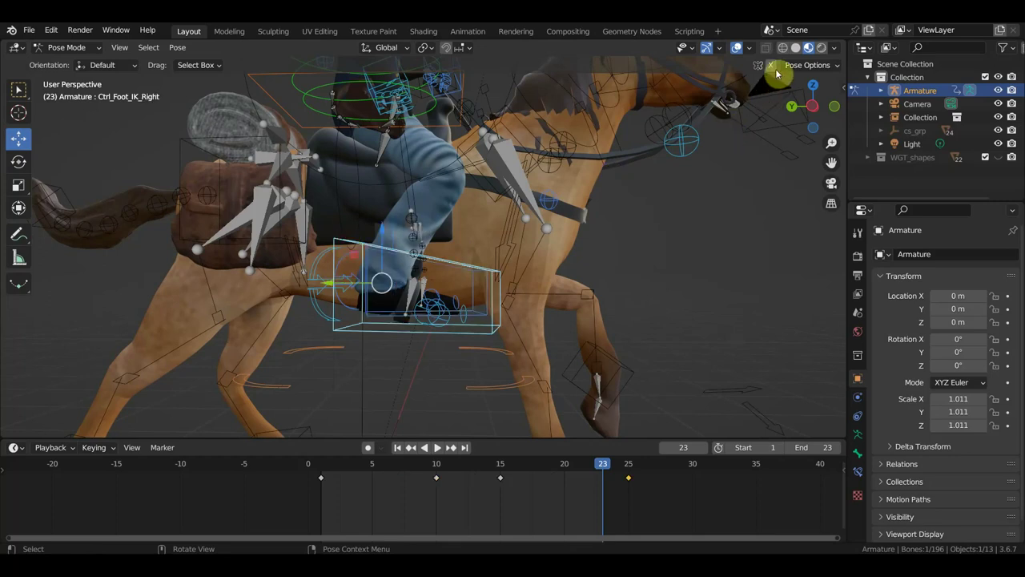
{"action": "left_click", "coordinate": [740, 48]}
{"action": "left_click", "coordinate": [323, 467]}
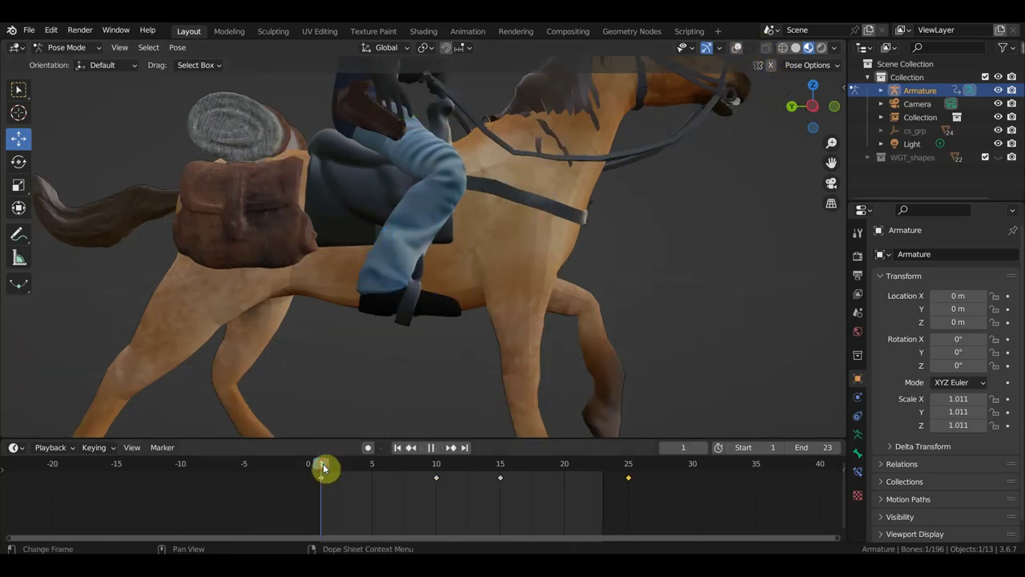
{"action": "left_click_drag", "start_coordinate": [322, 469], "coordinate": [508, 517]}
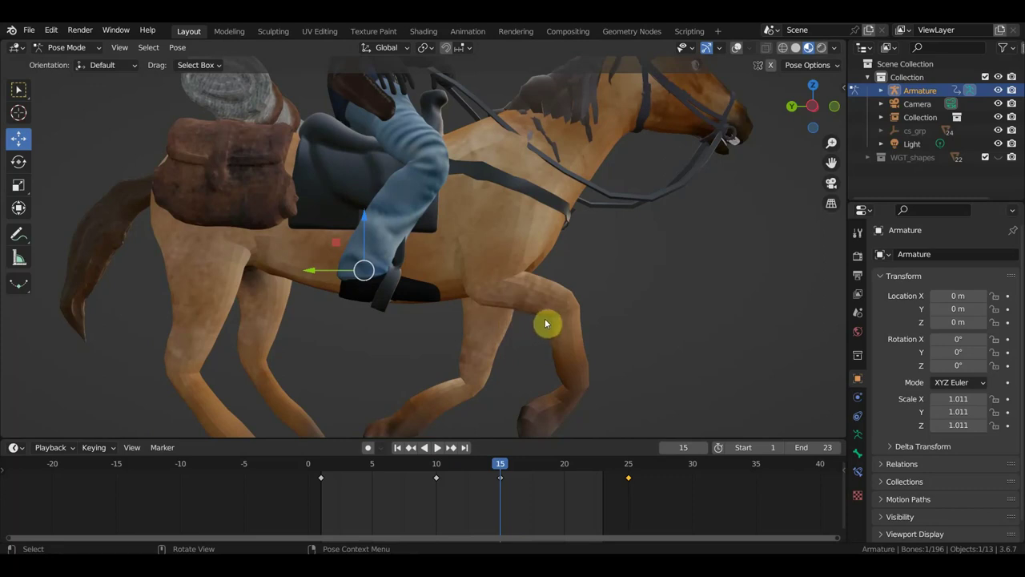
{"action": "key", "text": "g"}
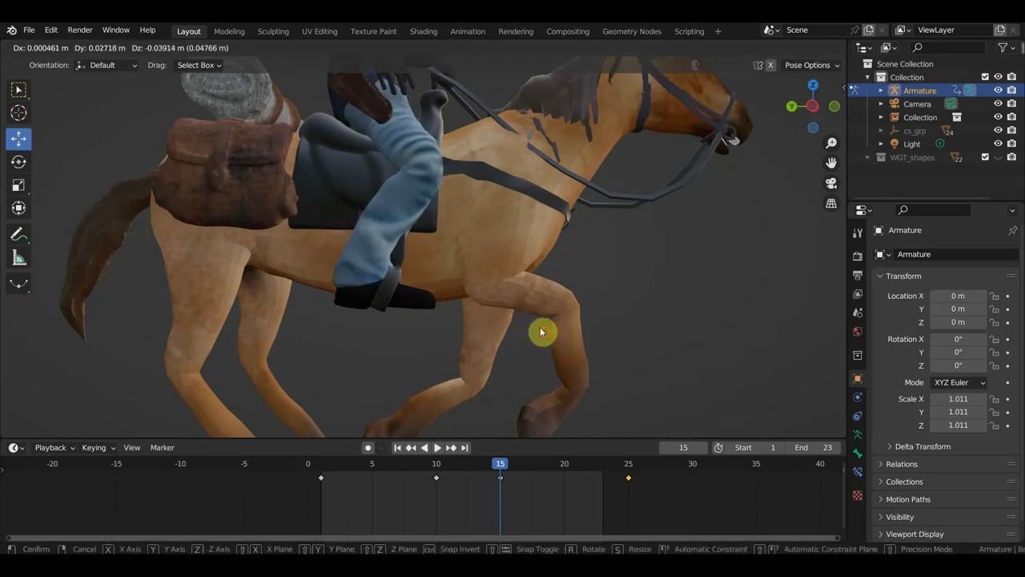
{"action": "left_click", "coordinate": [540, 332]}
{"action": "key", "text": "i"}
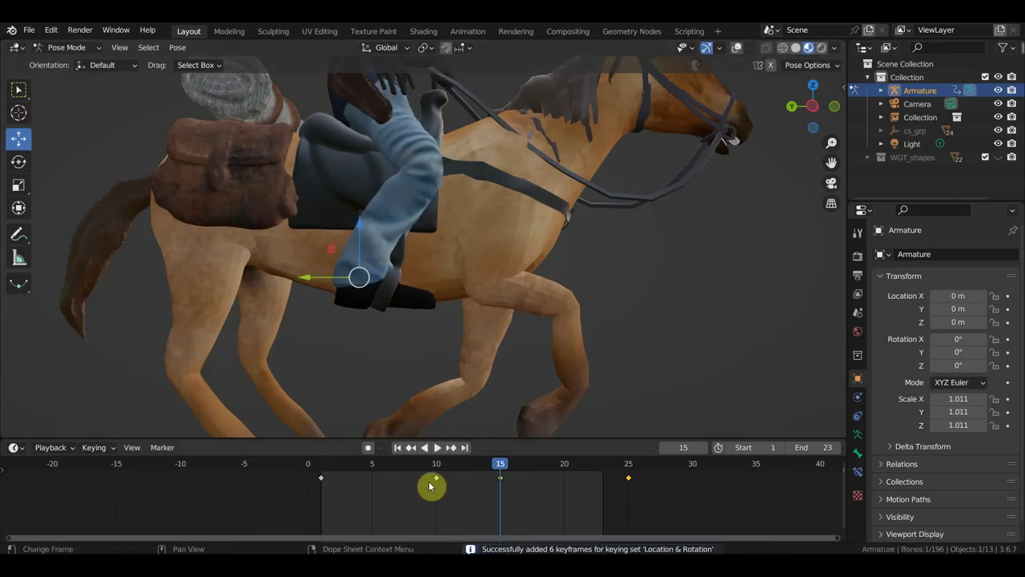
- Play to frame 21, keyframe the right foot control there, then deselect it
{"action": "left_click", "coordinate": [438, 469]}
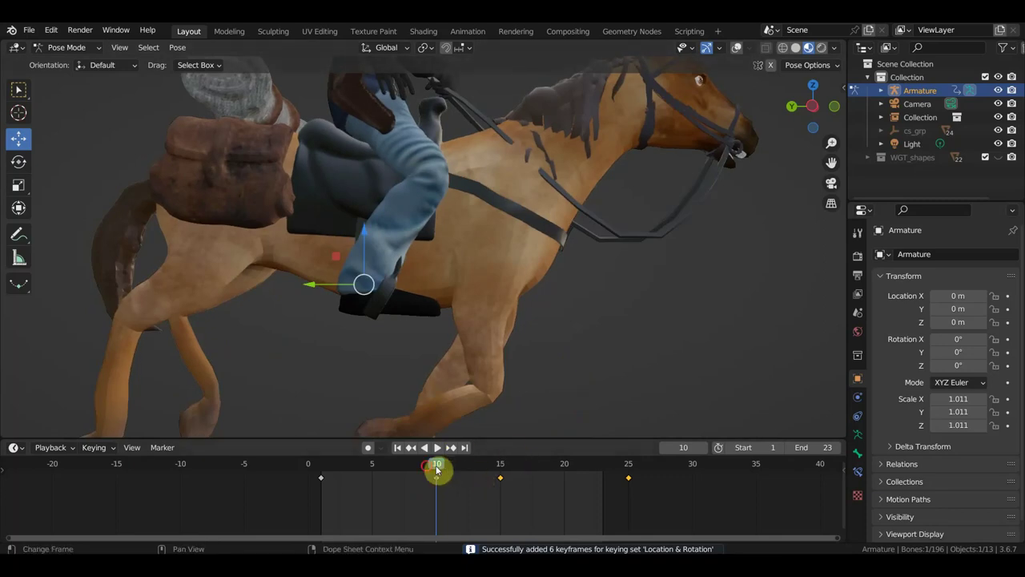
{"action": "mouse_move", "coordinate": [436, 470]}
{"action": "left_mouse_down"}
{"action": "mouse_move", "coordinate": [376, 474]}
{"action": "mouse_move", "coordinate": [588, 490]}
{"action": "mouse_move", "coordinate": [576, 494]}
{"action": "left_mouse_up"}
{"action": "key", "text": "space"}
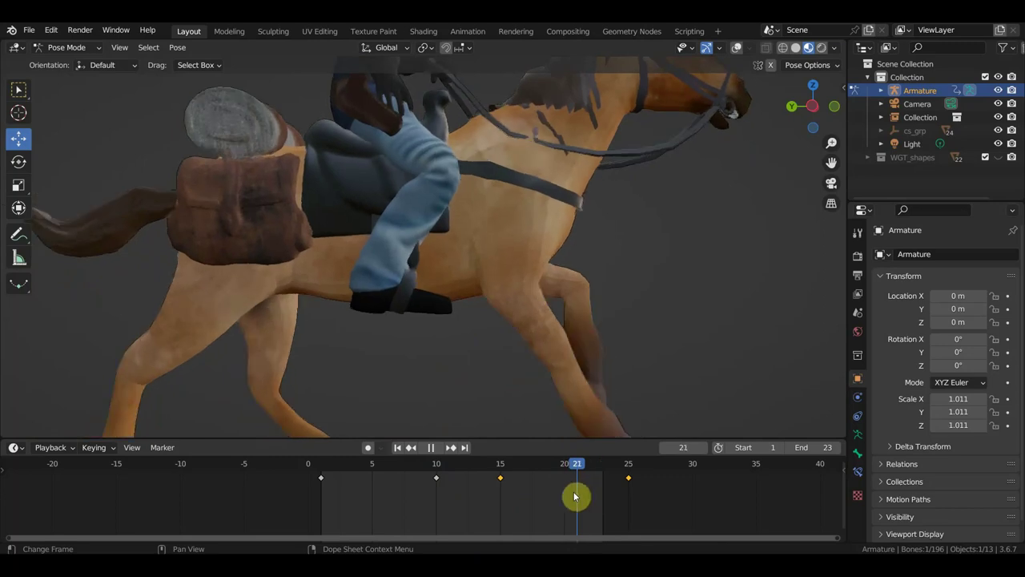
{"action": "key", "text": "space"}
{"action": "key", "text": "i"}
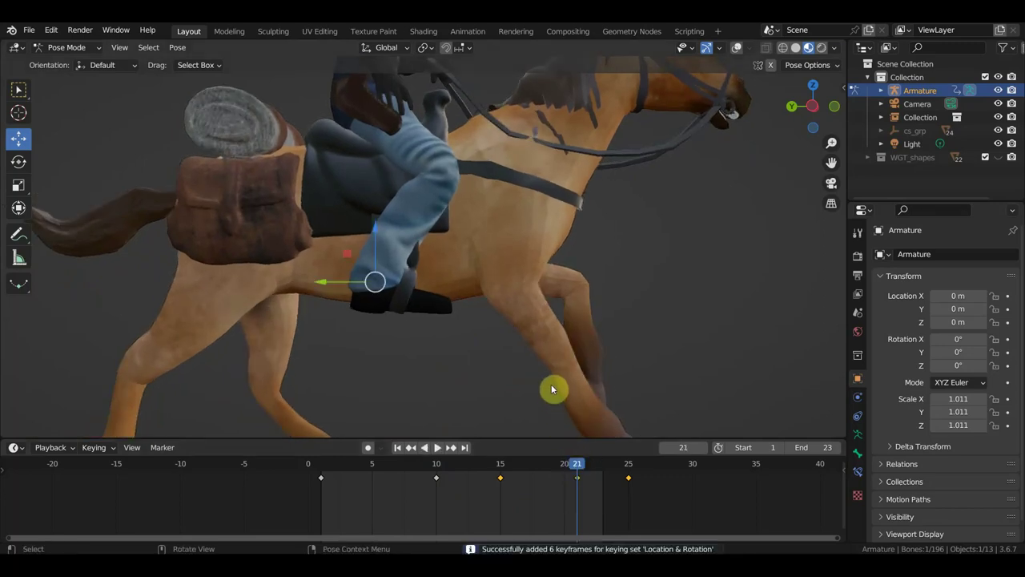
{"action": "key", "text": "alt+a"}
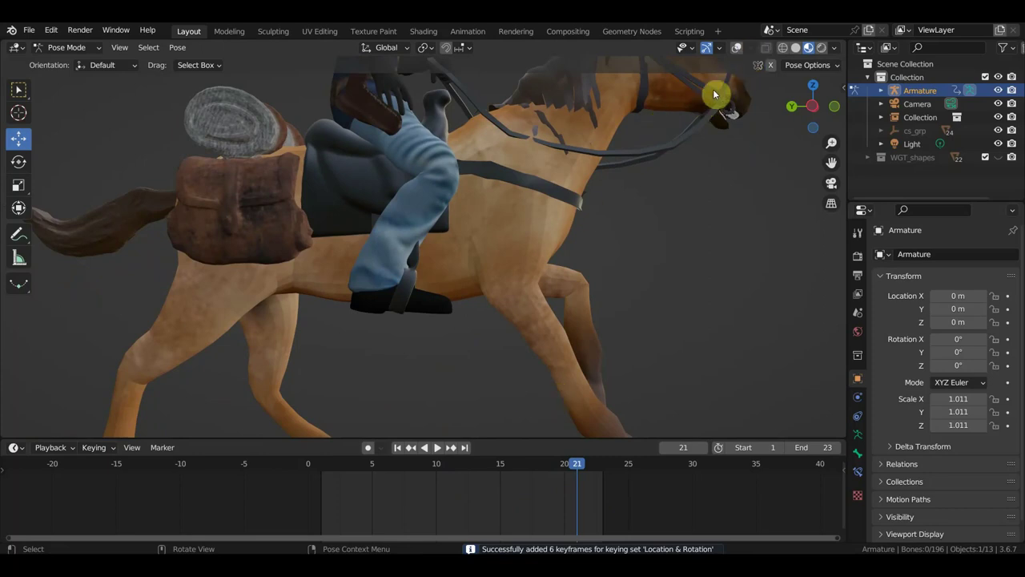
- Reselect the right foot control, nudge it slightly and re-keyframe it at frame 21
{"action": "left_click", "coordinate": [736, 48]}
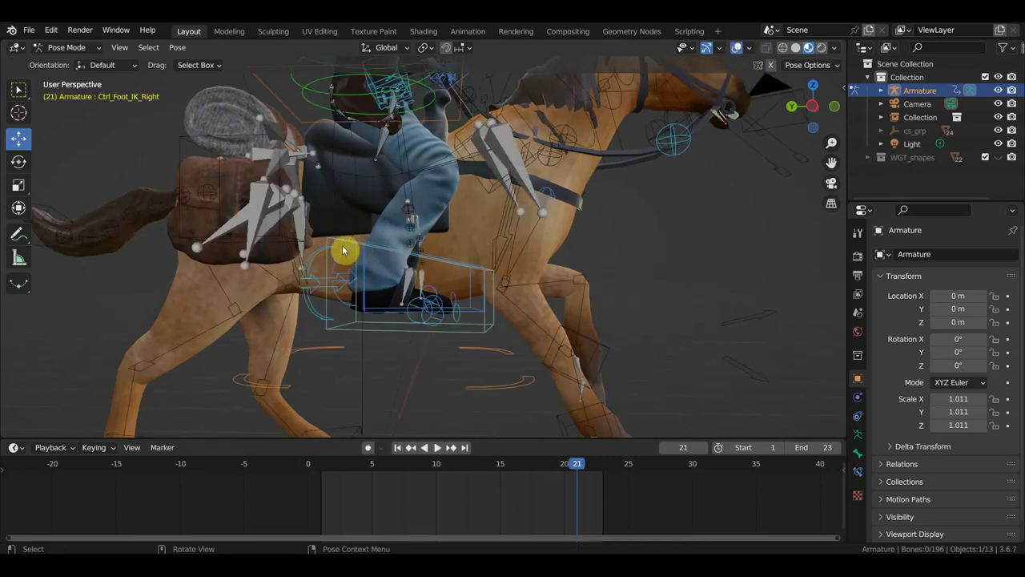
{"action": "left_click", "coordinate": [344, 250]}
{"action": "left_click", "coordinate": [736, 50]}
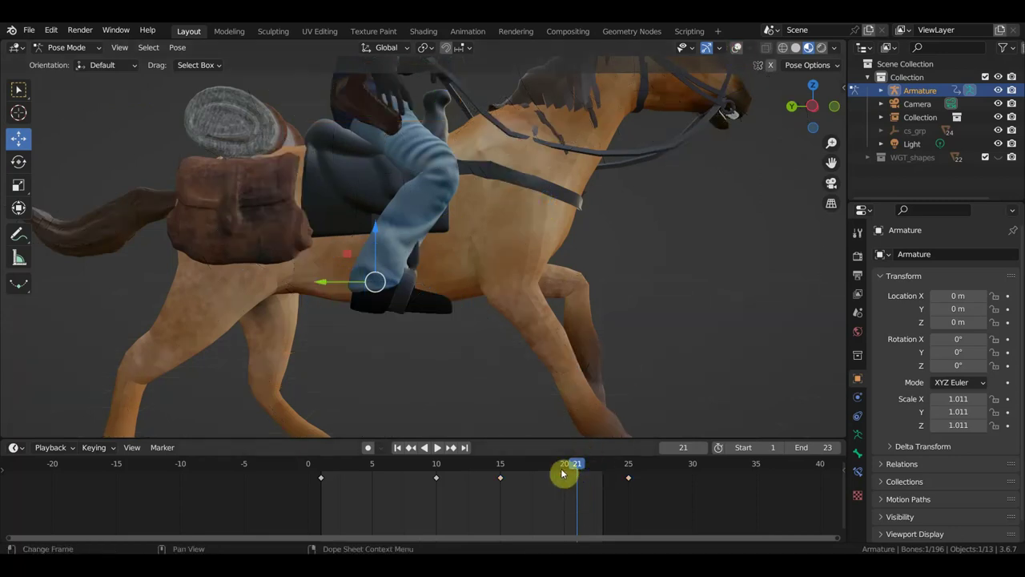
{"action": "key", "text": "g"}
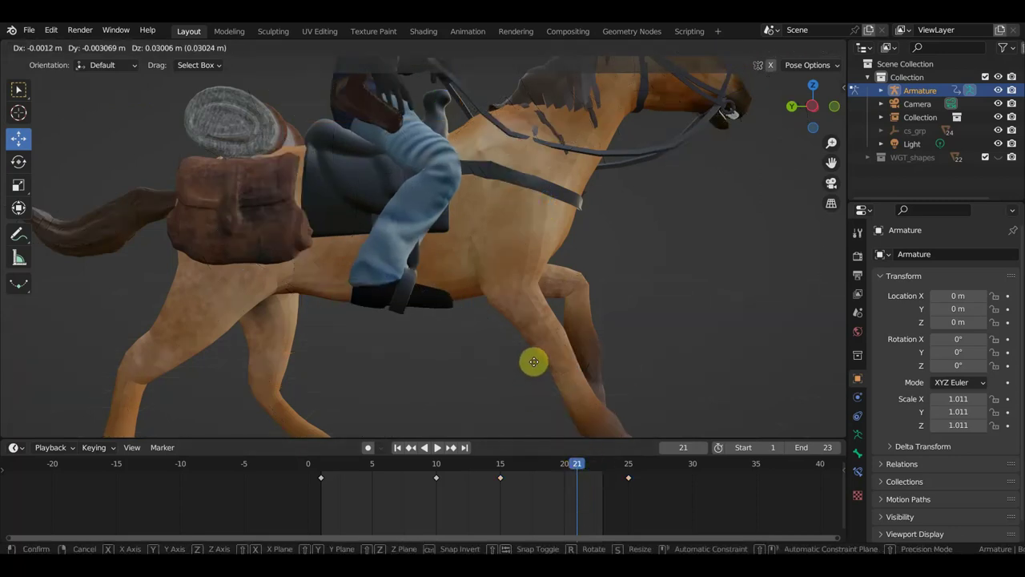
{"action": "left_click", "coordinate": [535, 363]}
{"action": "key", "text": "i"}
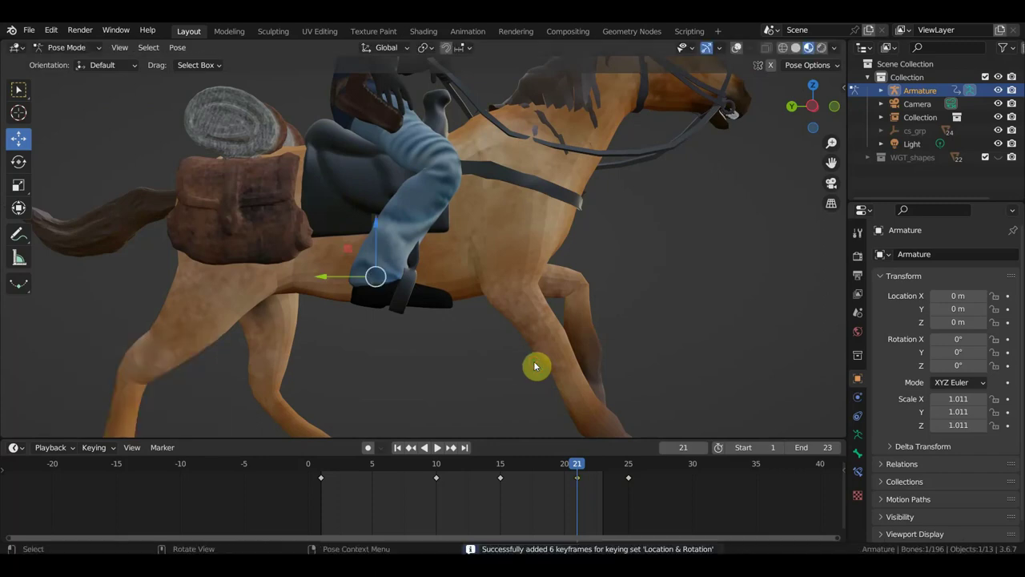
- At frame 15, move the right foot, rotate it -12.5°, adjust it again and keyframe it
{"action": "middle_click_drag", "start_coordinate": [594, 366], "coordinate": [413, 393]}
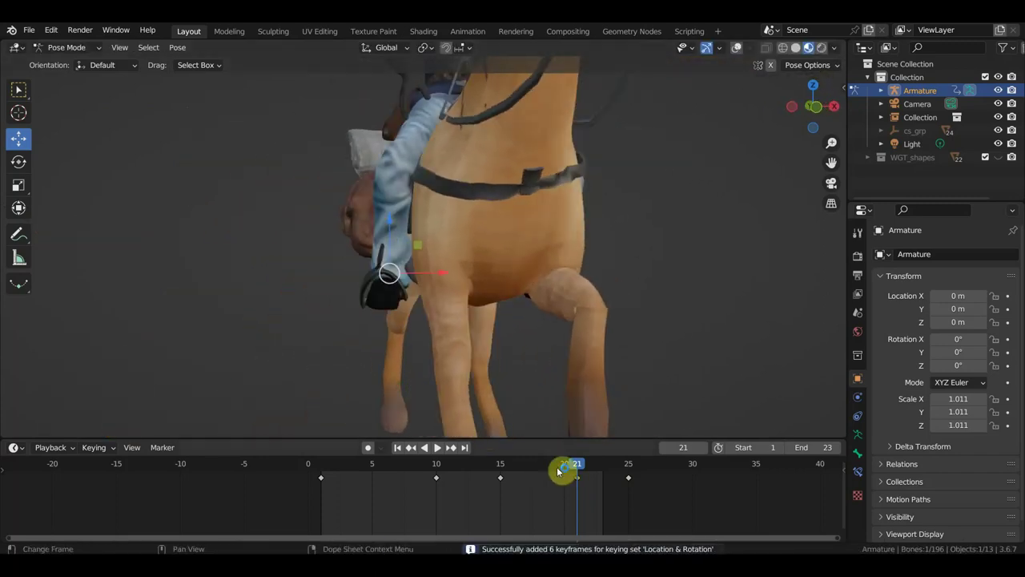
{"action": "mouse_move", "coordinate": [560, 471]}
{"action": "left_mouse_down"}
{"action": "mouse_move", "coordinate": [378, 478]}
{"action": "mouse_move", "coordinate": [501, 504]}
{"action": "left_mouse_up"}
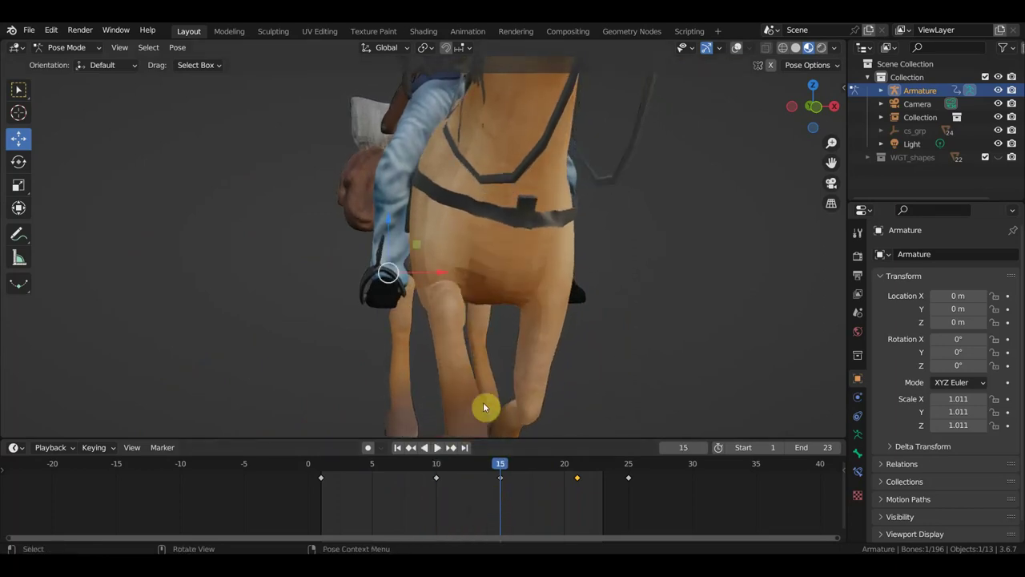
{"action": "key", "text": "g"}
{"action": "left_click", "coordinate": [514, 387]}
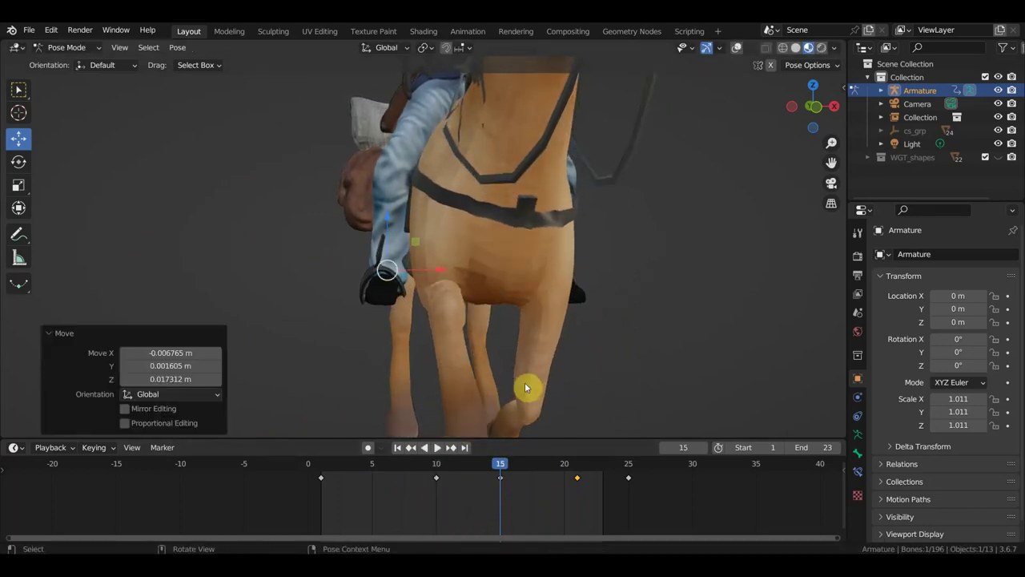
{"action": "key", "text": "r"}
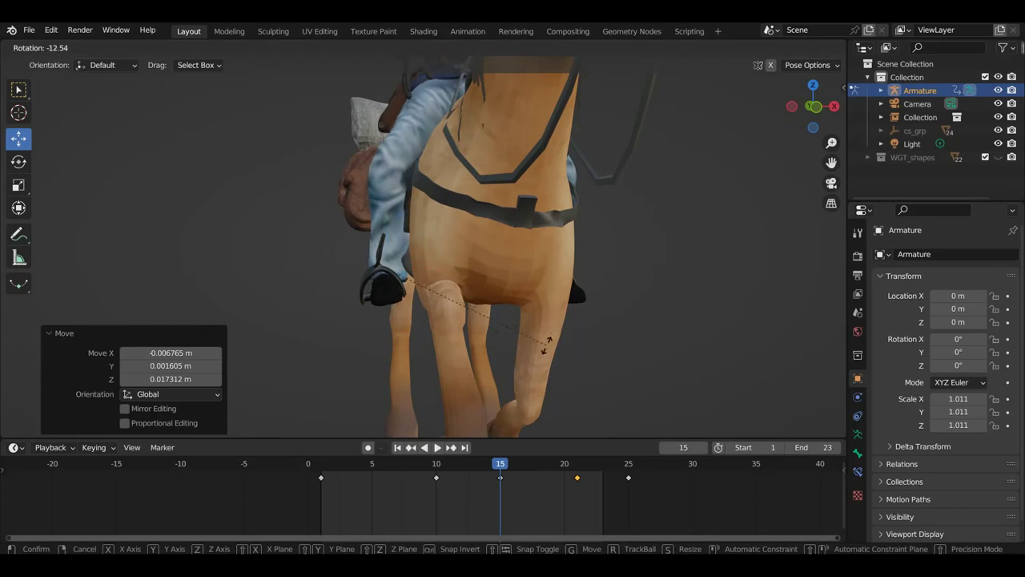
{"action": "left_click", "coordinate": [547, 343]}
{"action": "key", "text": "g"}
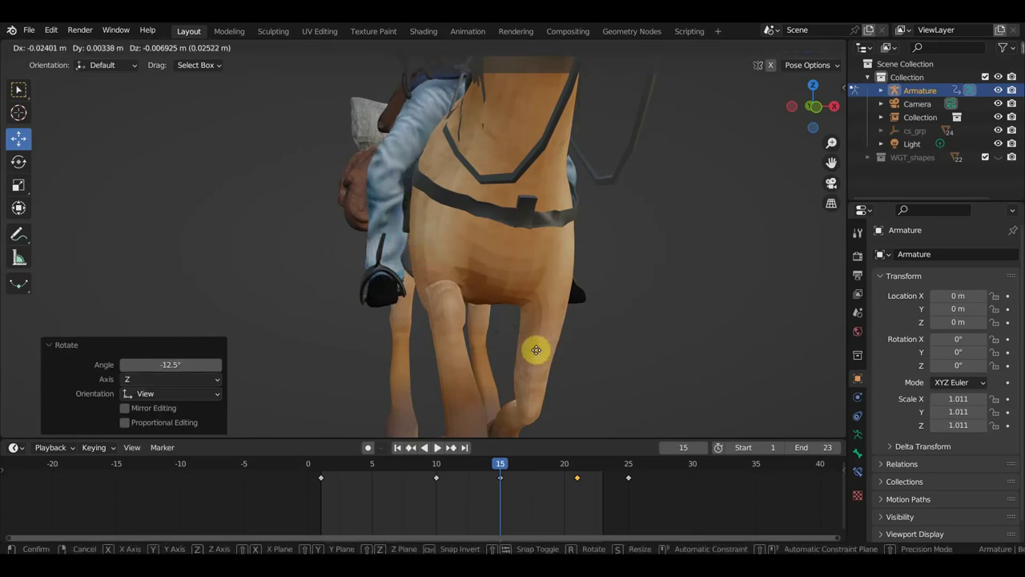
{"action": "left_click", "coordinate": [536, 349]}
{"action": "key", "text": "i"}
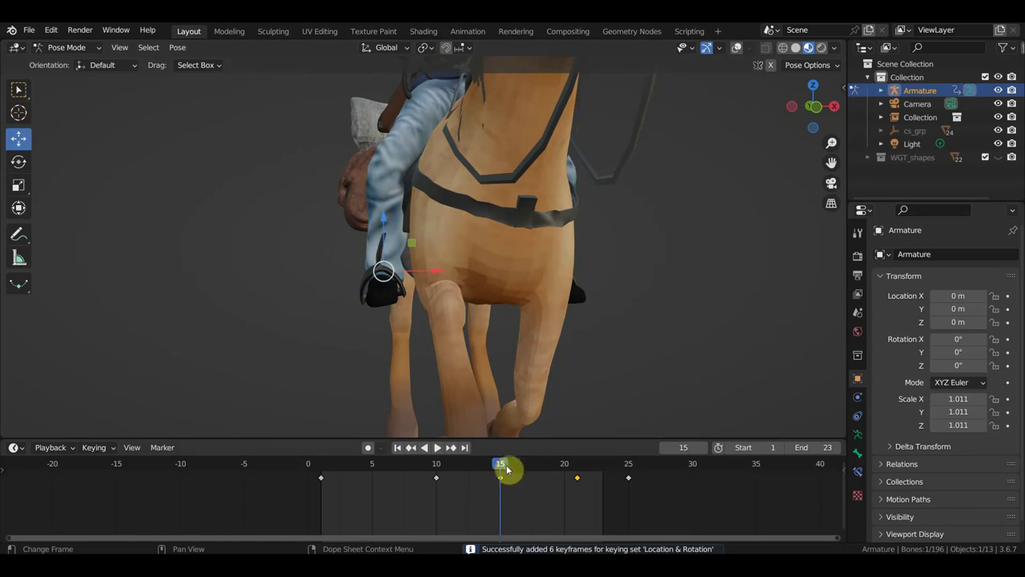
- Play the animation and orbit back to a side view to review the change
{"action": "key", "text": "space"}
{"action": "left_click_drag", "start_coordinate": [559, 475], "coordinate": [629, 487]}
{"action": "mouse_move", "coordinate": [494, 386]}
{"action": "middle_mouse_down"}
{"action": "mouse_move", "coordinate": [576, 344]}
{"action": "mouse_move", "coordinate": [597, 350]}
{"action": "middle_mouse_up"}
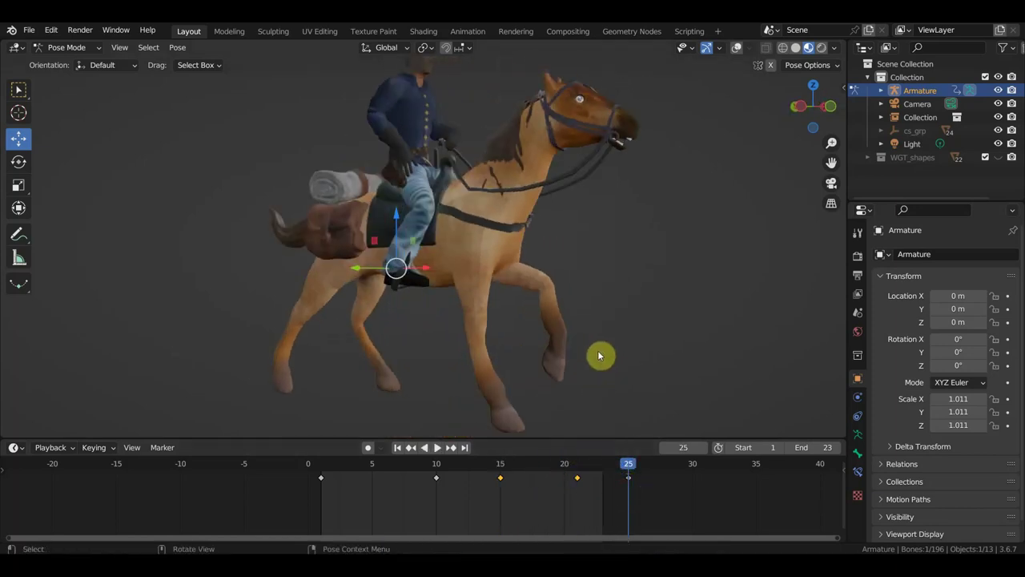
{"action": "key", "text": "space"}
{"action": "scroll", "coordinate": [563, 350], "scroll_direction": "down", "scroll_amount": 2}
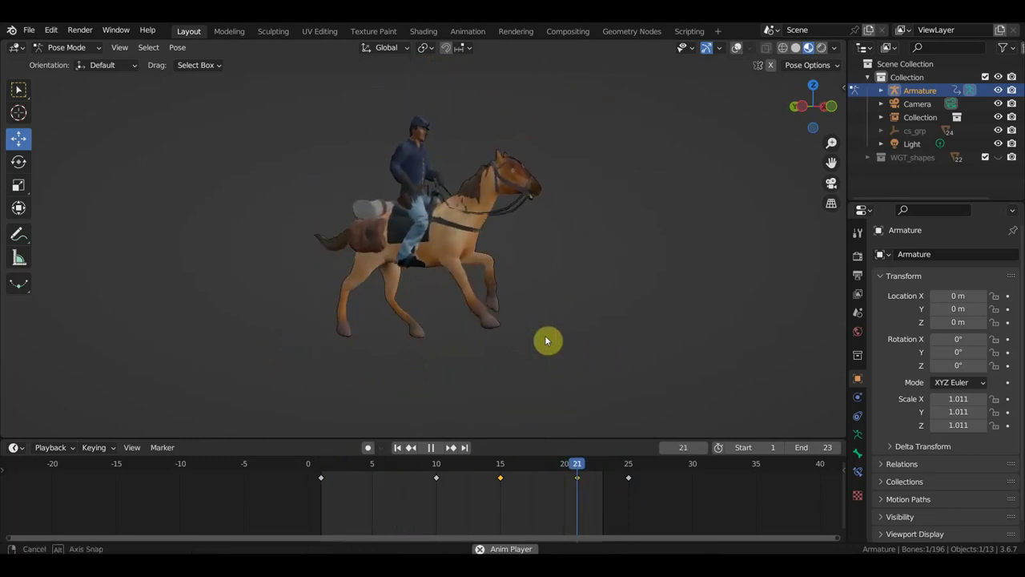
{"action": "mouse_move", "coordinate": [547, 339]}
{"action": "middle_mouse_down"}
{"action": "mouse_move", "coordinate": [723, 344]}
{"action": "mouse_move", "coordinate": [710, 354]}
{"action": "middle_mouse_up"}
{"action": "middle_click_drag", "start_coordinate": [570, 355], "coordinate": [798, 344]}
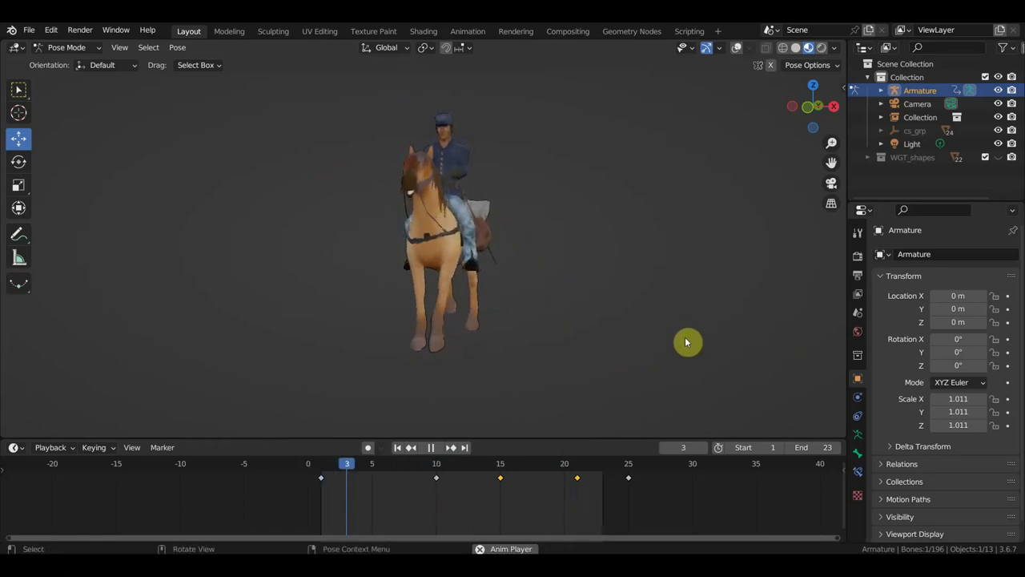
{"action": "key", "text": "space"}
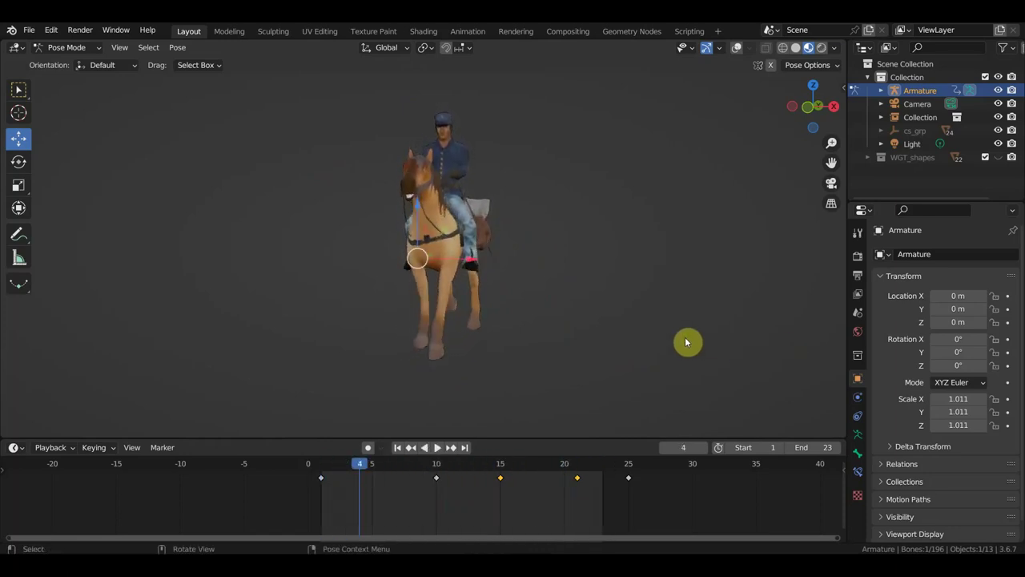
{"action": "mouse_move", "coordinate": [685, 343]}
{"action": "middle_mouse_down"}
{"action": "mouse_move", "coordinate": [665, 389]}
{"action": "mouse_move", "coordinate": [574, 389]}
{"action": "mouse_move", "coordinate": [541, 405]}
{"action": "middle_mouse_up"}
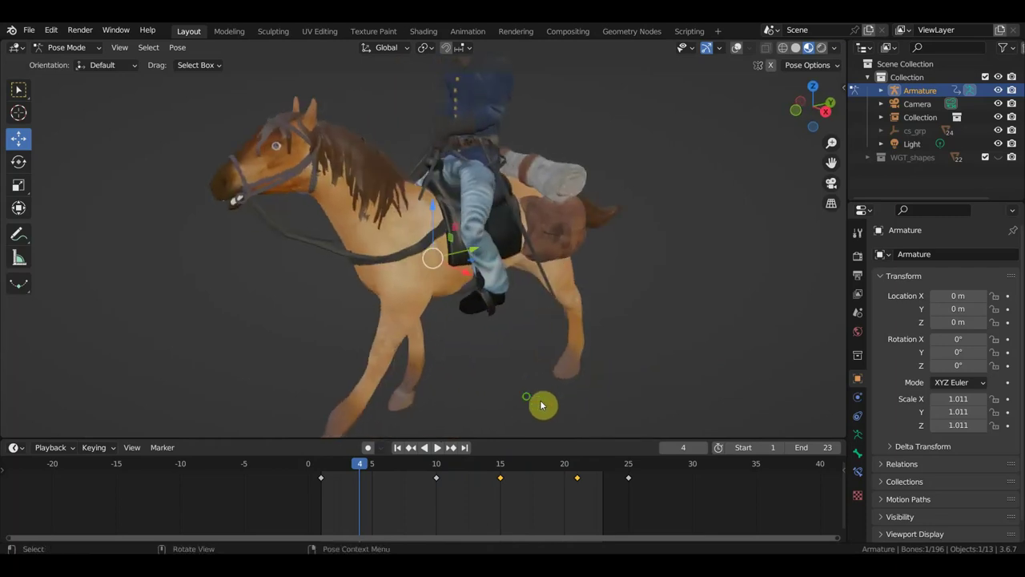
{"action": "mouse_move", "coordinate": [400, 312]}
{"action": "middle_mouse_down"}
{"action": "mouse_move", "coordinate": [412, 290]}
{"action": "mouse_move", "coordinate": [451, 309]}
{"action": "mouse_move", "coordinate": [387, 270]}
{"action": "middle_mouse_up"}
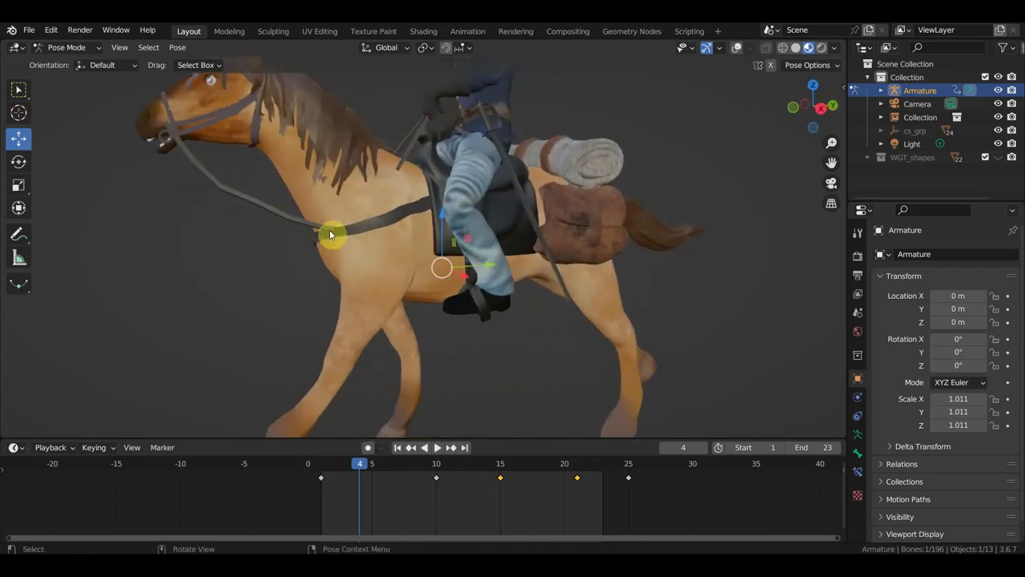
{"action": "middle_click_drag", "start_coordinate": [329, 234], "coordinate": [331, 229]}
{"action": "middle_click_drag", "start_coordinate": [361, 187], "coordinate": [474, 289], "text": "shift"}
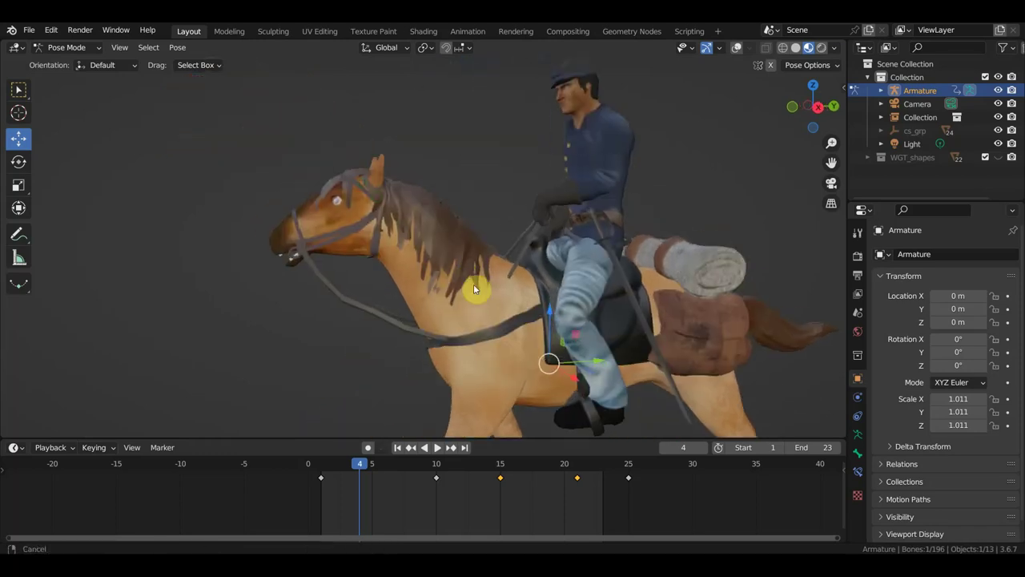
{"action": "scroll", "coordinate": [473, 288], "scroll_direction": "up", "scroll_amount": 3}
{"action": "scroll", "coordinate": [465, 291], "scroll_direction": "up", "scroll_amount": 2}
{"action": "scroll", "coordinate": [451, 288], "scroll_direction": "up", "scroll_amount": 2}
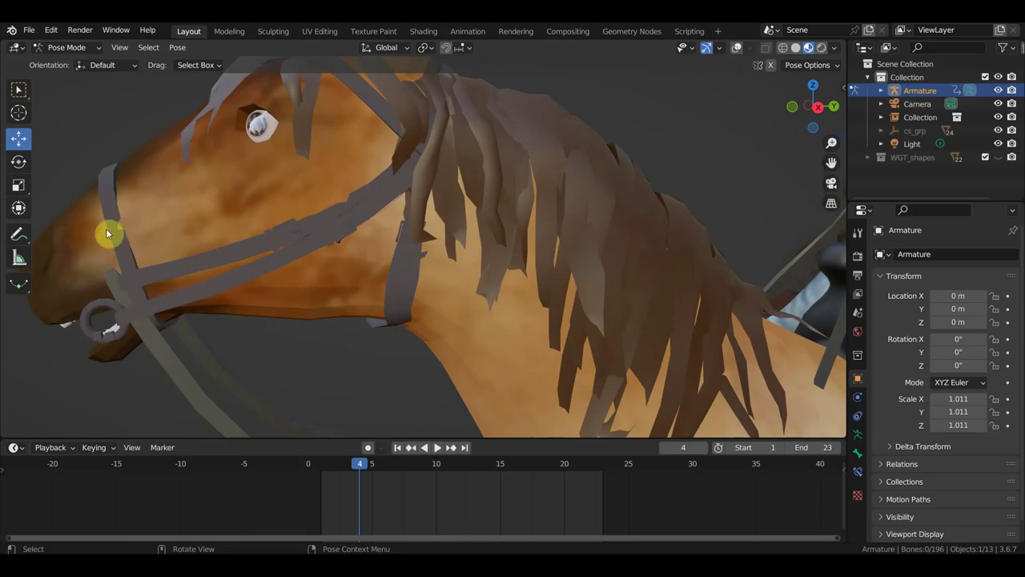
{"action": "scroll", "coordinate": [151, 318], "scroll_direction": "down", "scroll_amount": 3}
{"action": "scroll", "coordinate": [261, 329], "scroll_direction": "up", "scroll_amount": 2}
{"action": "scroll", "coordinate": [318, 323], "scroll_direction": "up", "scroll_amount": 2}
{"action": "scroll", "coordinate": [439, 304], "scroll_direction": "up", "scroll_amount": 2}
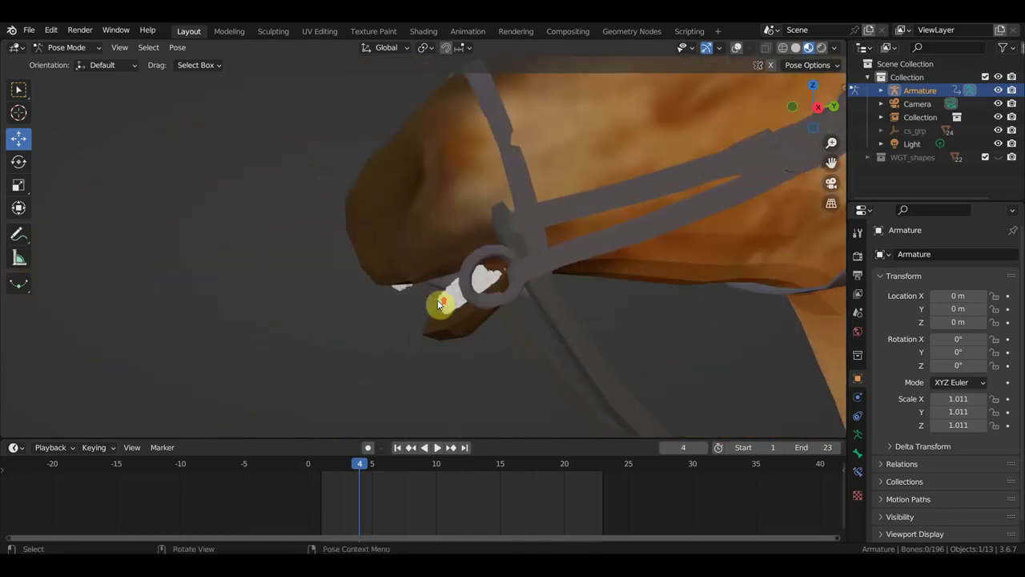
{"action": "middle_click_drag", "start_coordinate": [486, 291], "coordinate": [405, 272]}
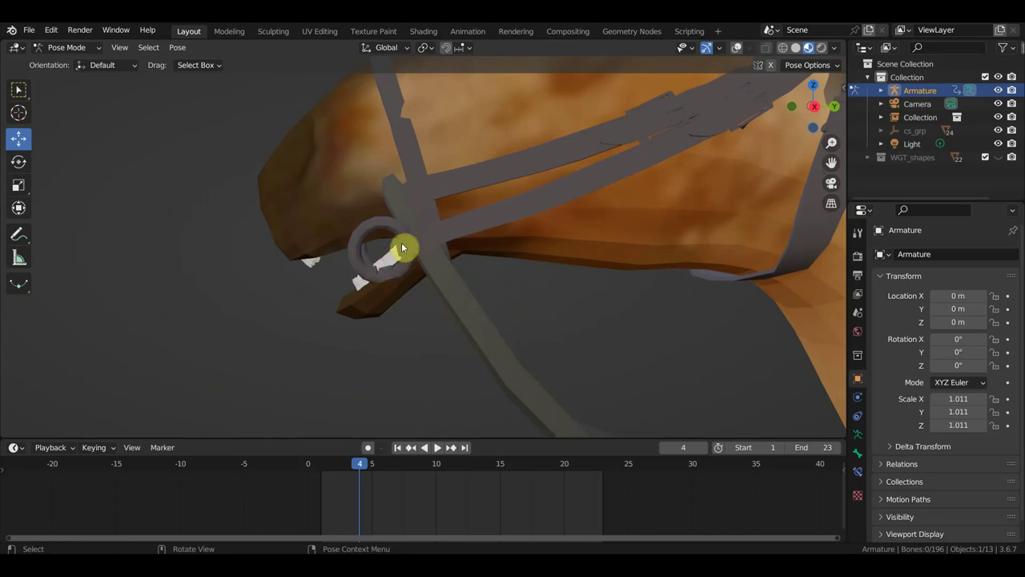
{"action": "scroll", "coordinate": [425, 260], "scroll_direction": "down", "scroll_amount": 3}
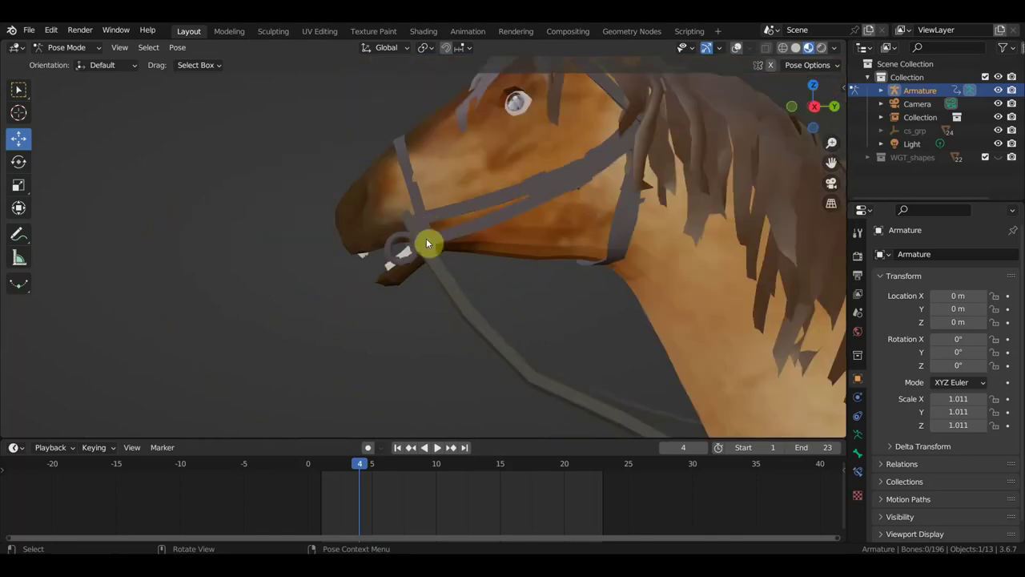
{"action": "scroll", "coordinate": [426, 244], "scroll_direction": "down", "scroll_amount": 3}
{"action": "scroll", "coordinate": [526, 280], "scroll_direction": "down", "scroll_amount": 1}
{"action": "middle_click_drag", "start_coordinate": [526, 279], "coordinate": [390, 261]}
{"action": "scroll", "coordinate": [421, 218], "scroll_direction": "down", "scroll_amount": 1}
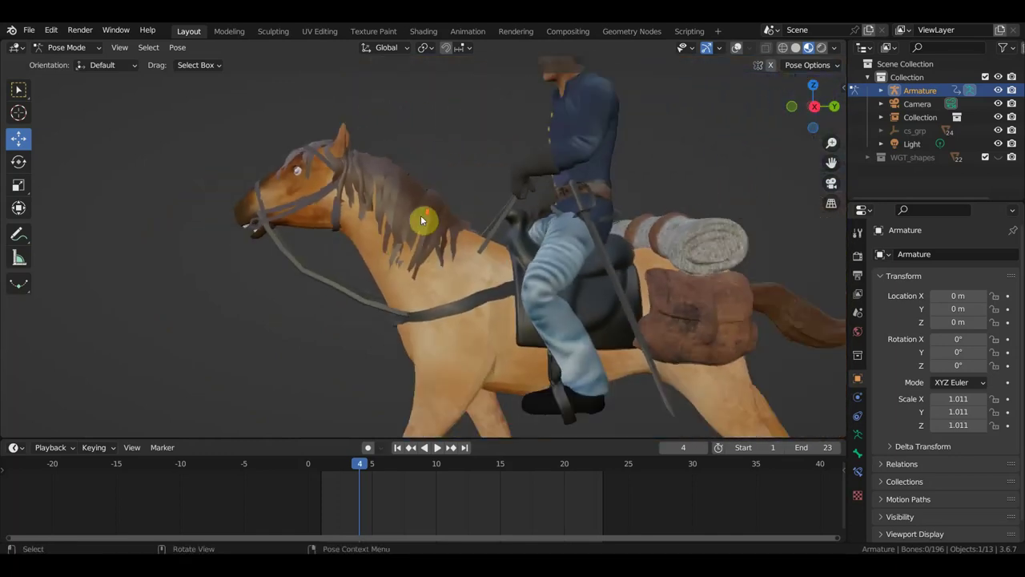
{"action": "scroll", "coordinate": [421, 220], "scroll_direction": "down", "scroll_amount": 3}
{"action": "mouse_move", "coordinate": [430, 224]}
{"action": "middle_mouse_down"}
{"action": "mouse_move", "coordinate": [550, 258]}
{"action": "mouse_move", "coordinate": [469, 267]}
{"action": "middle_mouse_up"}
{"action": "scroll", "coordinate": [508, 277], "scroll_direction": "up", "scroll_amount": 3}
{"action": "scroll", "coordinate": [508, 277], "scroll_direction": "up", "scroll_amount": 2}
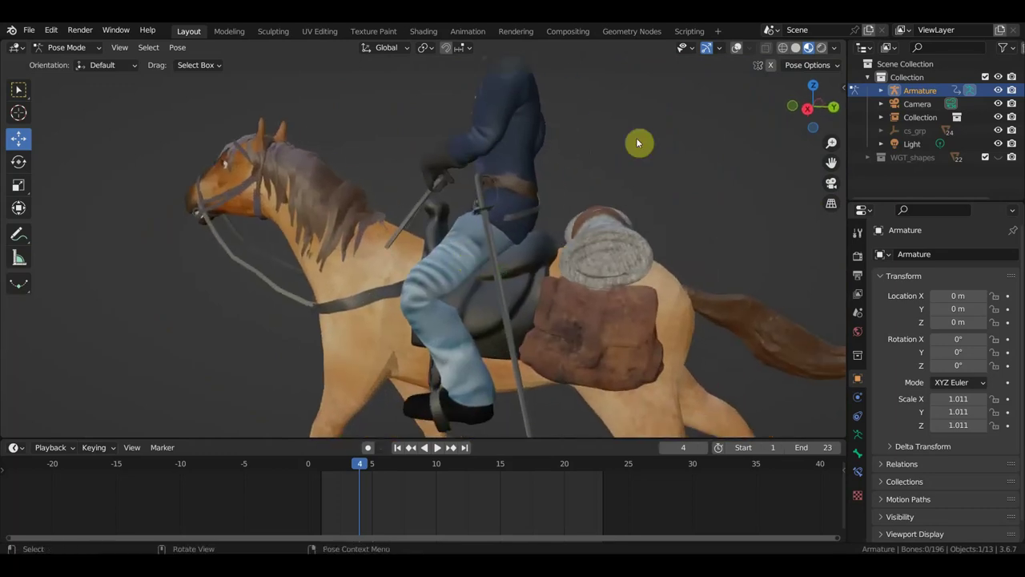
- Show the rig's bones and nudge Ctrl_ArmPole_IK_Left.009 slightly at frame 4
{"action": "left_click", "coordinate": [738, 47]}
{"action": "scroll", "coordinate": [553, 235], "scroll_direction": "up", "scroll_amount": 3}
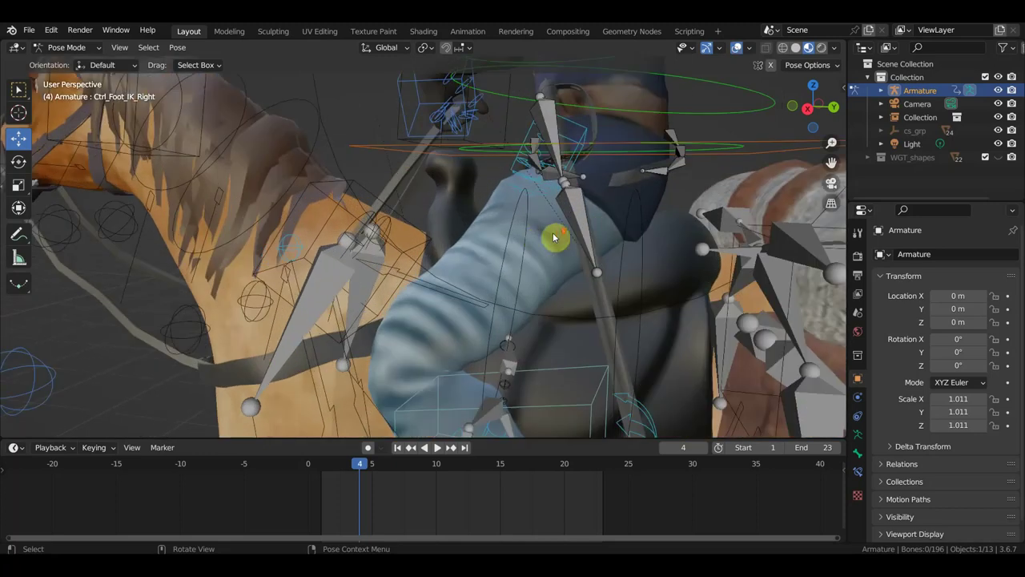
{"action": "scroll", "coordinate": [503, 238], "scroll_direction": "up", "scroll_amount": 2}
{"action": "scroll", "coordinate": [499, 231], "scroll_direction": "up", "scroll_amount": 1}
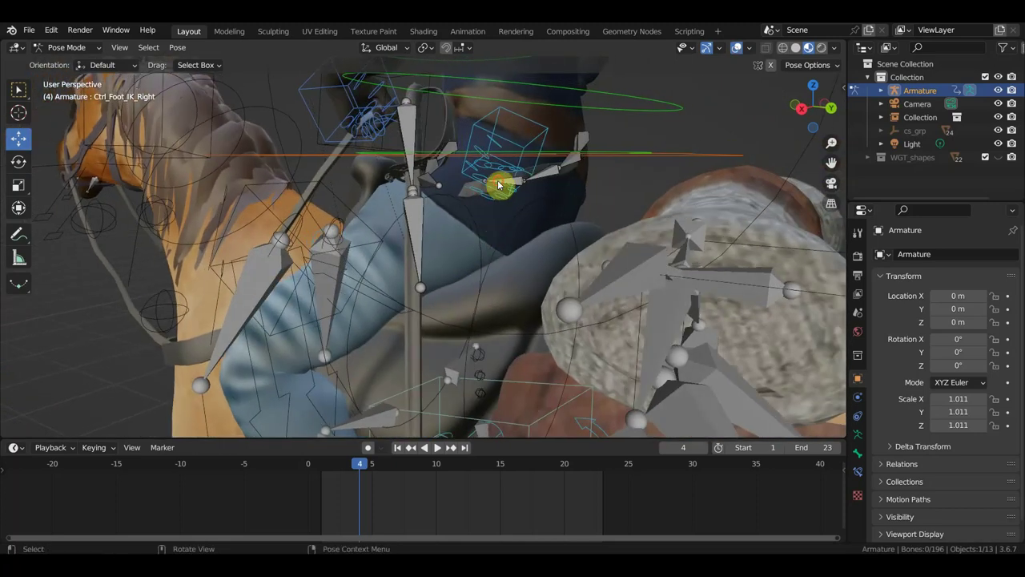
{"action": "left_click", "coordinate": [499, 185]}
{"action": "middle_click_drag", "start_coordinate": [498, 185], "coordinate": [483, 217]}
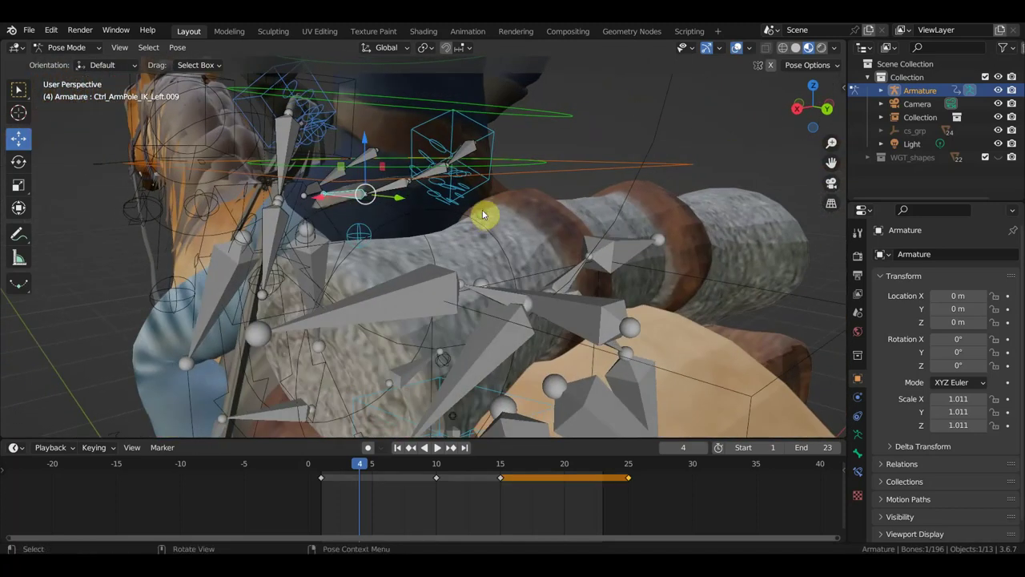
{"action": "key", "text": "g"}
{"action": "left_click", "coordinate": [416, 211]}
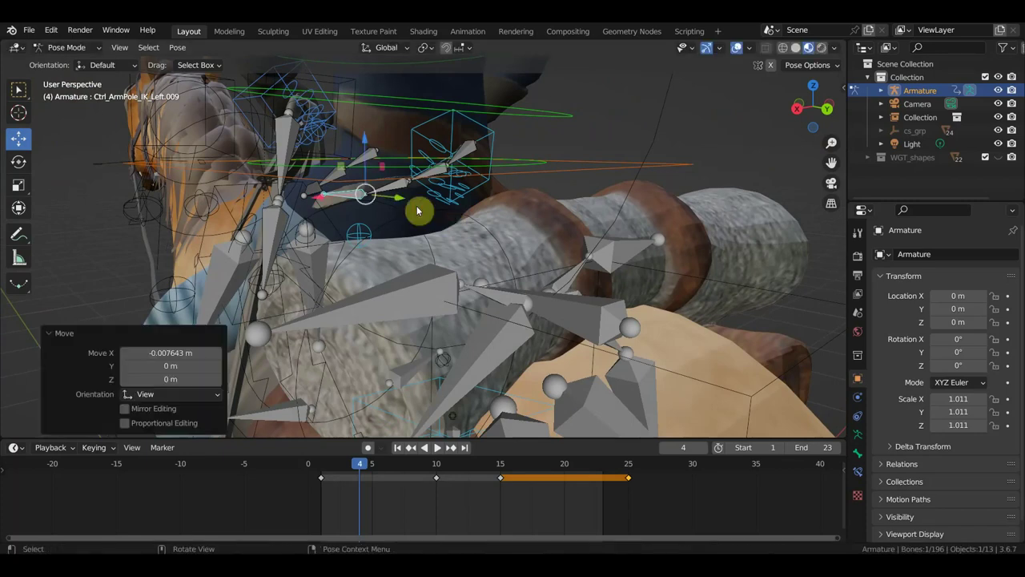
- Rotate and shift Ctrl_ArmPole_IK_Left.003 slightly in two small passes
{"action": "mouse_move", "coordinate": [416, 211]}
{"action": "middle_mouse_down"}
{"action": "mouse_move", "coordinate": [355, 207]}
{"action": "mouse_move", "coordinate": [382, 251]}
{"action": "middle_mouse_up"}
{"action": "left_click", "coordinate": [346, 237]}
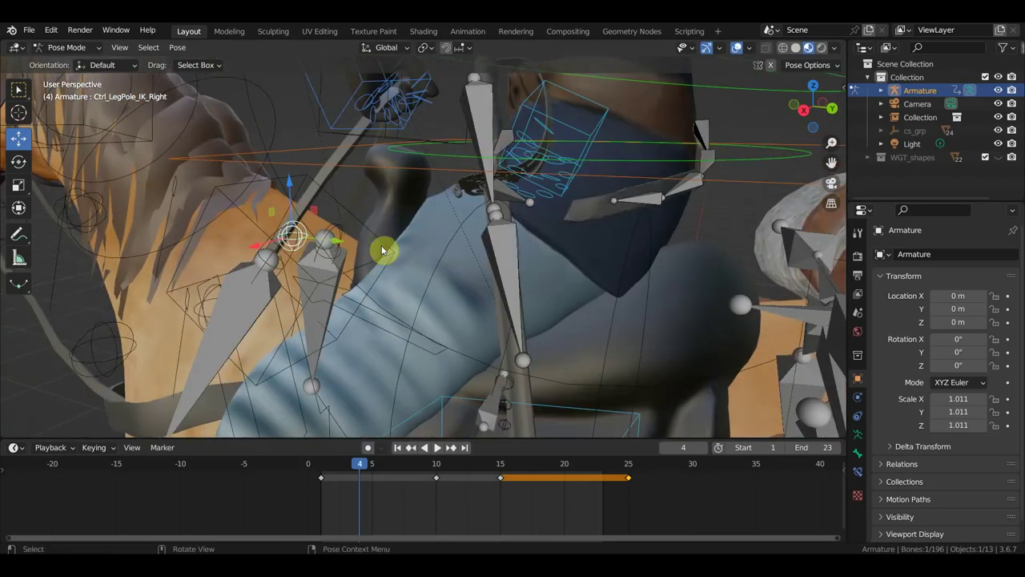
{"action": "left_click", "coordinate": [528, 206]}
{"action": "middle_click_drag", "start_coordinate": [549, 219], "coordinate": [484, 236]}
{"action": "key", "text": "r"}
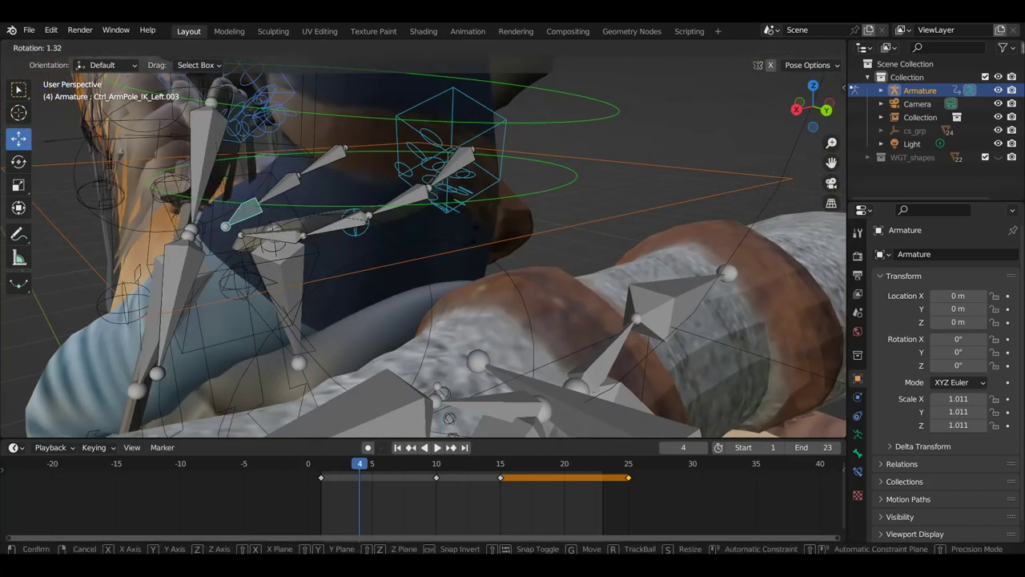
{"action": "key", "text": "g"}
{"action": "left_click", "coordinate": [478, 239]}
{"action": "key", "text": "r"}
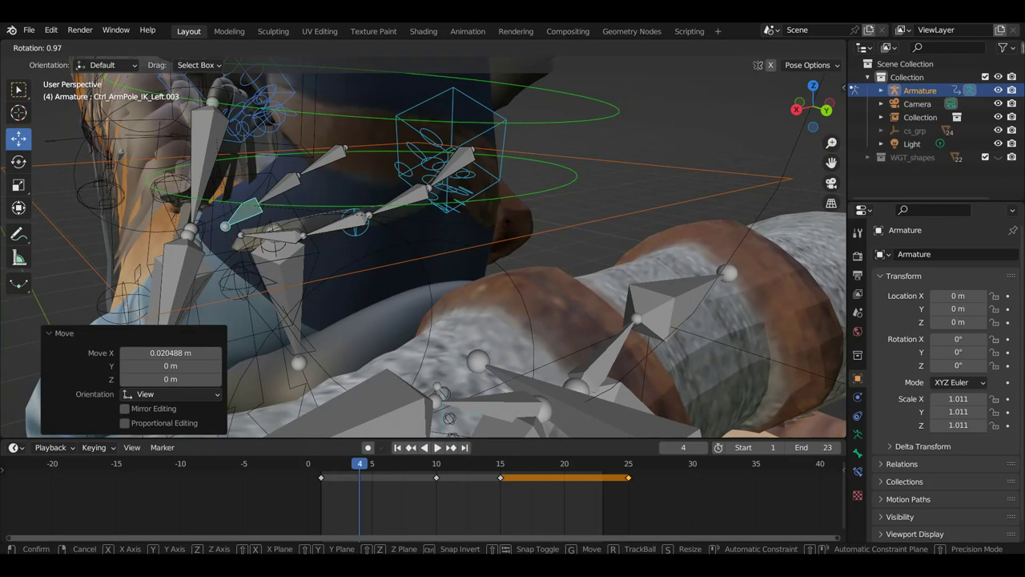
{"action": "key", "text": "g"}
{"action": "left_click", "coordinate": [319, 235]}
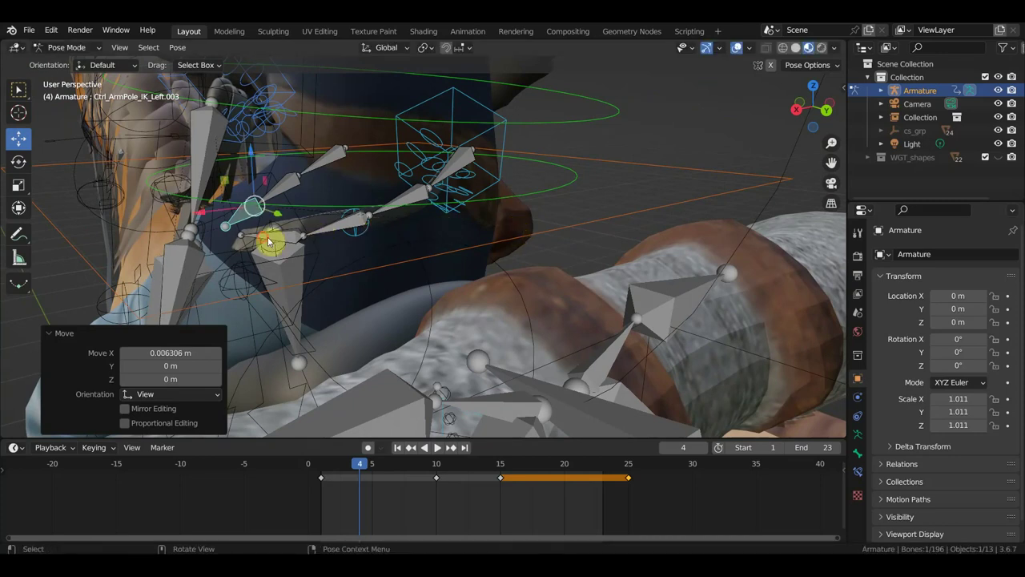
- Rotate Ctrl_ArmPole_IK_Left.009 in several passes, from -7.99° to a final -4.11°
{"action": "left_click", "coordinate": [269, 242]}
{"action": "middle_click_drag", "start_coordinate": [293, 236], "coordinate": [265, 280]}
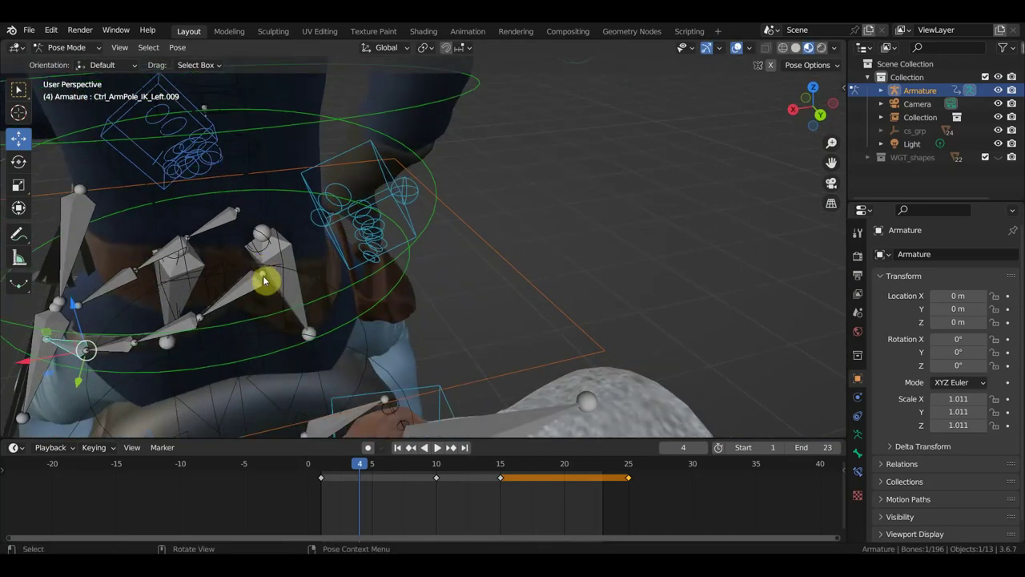
{"action": "key", "text": "r"}
{"action": "left_click", "coordinate": [309, 281]}
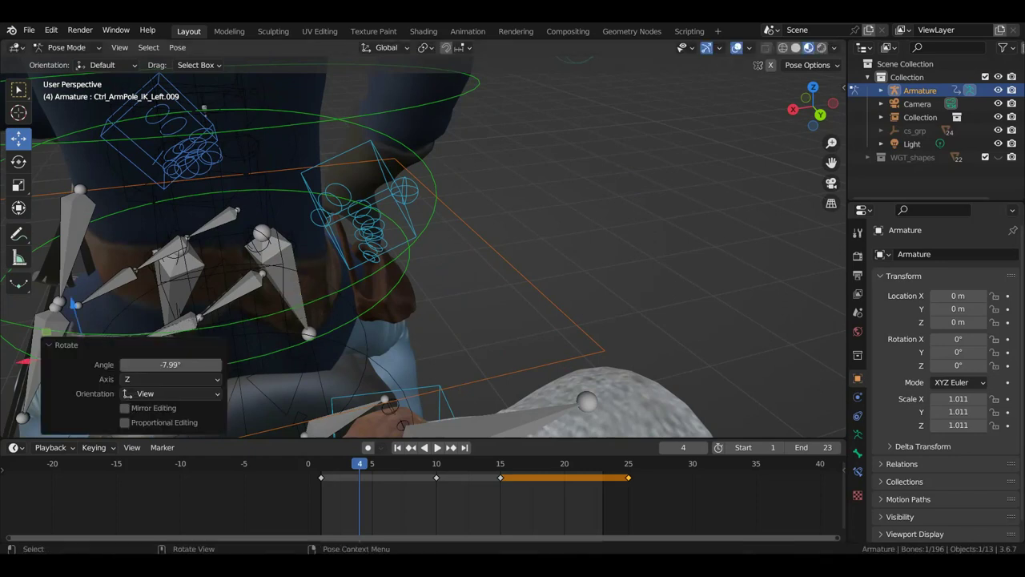
{"action": "key", "text": "r"}
{"action": "left_click", "coordinate": [316, 314]}
{"action": "left_click", "coordinate": [380, 311]}
{"action": "key", "text": "r"}
{"action": "left_click", "coordinate": [382, 288]}
- Select Ctrl_ArmPole_IK_Left.005 together with the upper arm controller
{"action": "mouse_move", "coordinate": [382, 288]}
{"action": "middle_mouse_down"}
{"action": "mouse_move", "coordinate": [458, 269]}
{"action": "mouse_move", "coordinate": [507, 280]}
{"action": "middle_mouse_up"}
{"action": "left_click", "coordinate": [401, 288]}
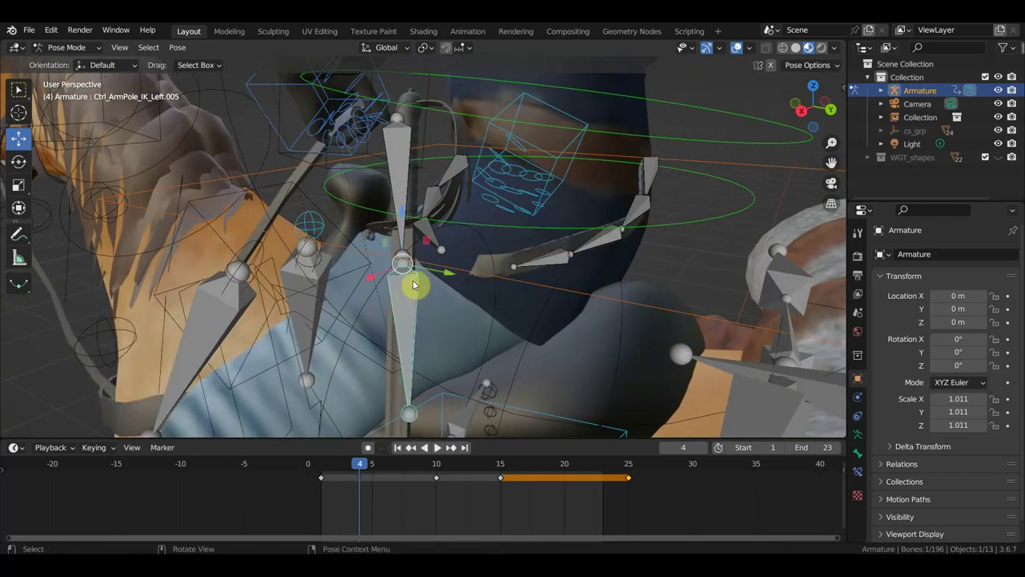
{"action": "left_click", "coordinate": [407, 173], "text": "shift"}
{"action": "mouse_move", "coordinate": [407, 173]}
{"action": "middle_mouse_down"}
{"action": "mouse_move", "coordinate": [457, 248]}
{"action": "mouse_move", "coordinate": [539, 273]}
{"action": "mouse_move", "coordinate": [577, 261]}
{"action": "mouse_move", "coordinate": [539, 229]}
{"action": "middle_mouse_up"}
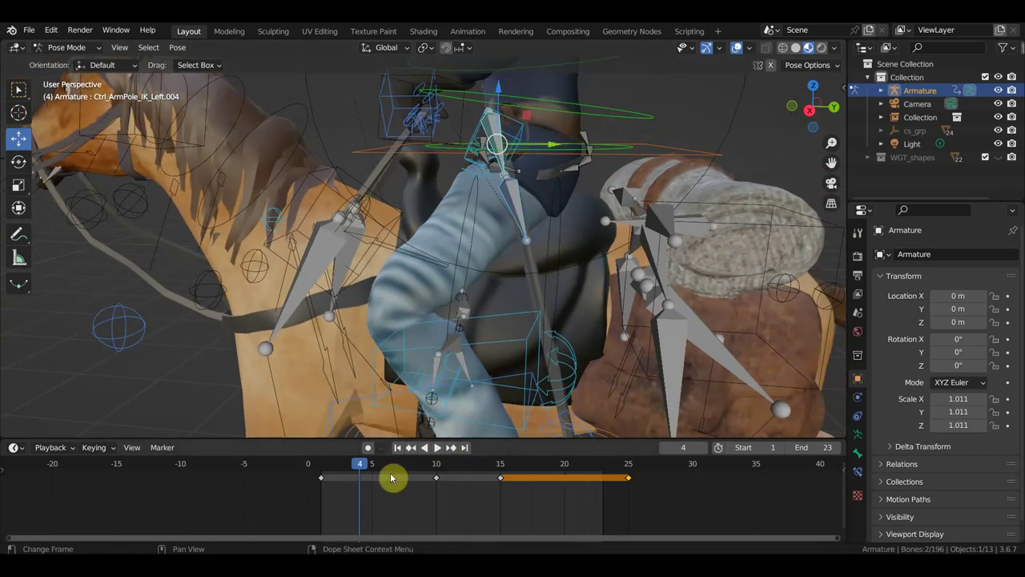
- Play the ride loop from the start, stop it, and deselect all keyframes
{"action": "left_click_drag", "start_coordinate": [352, 464], "coordinate": [309, 465]}
{"action": "key", "text": "space"}
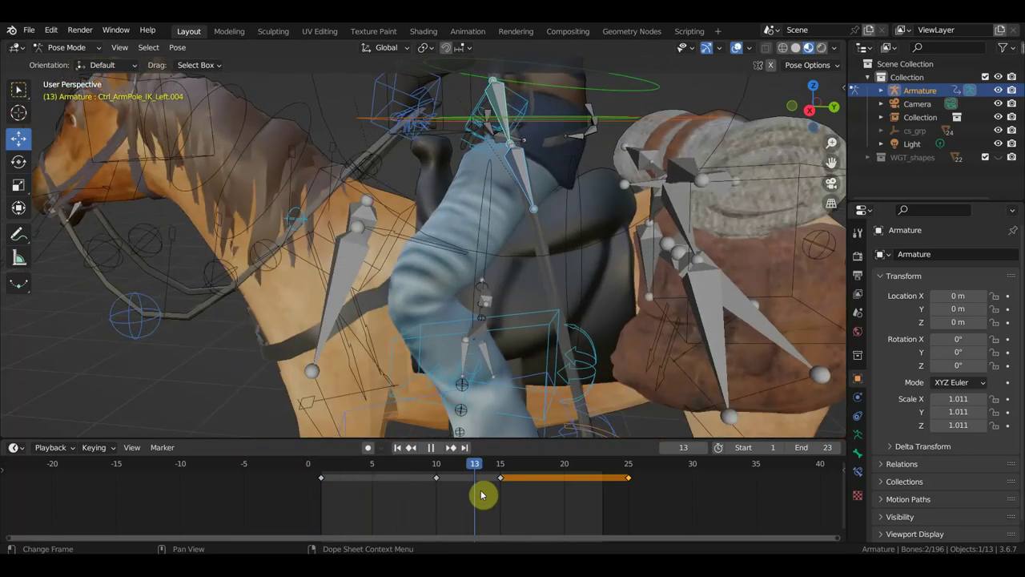
{"action": "key", "text": "space"}
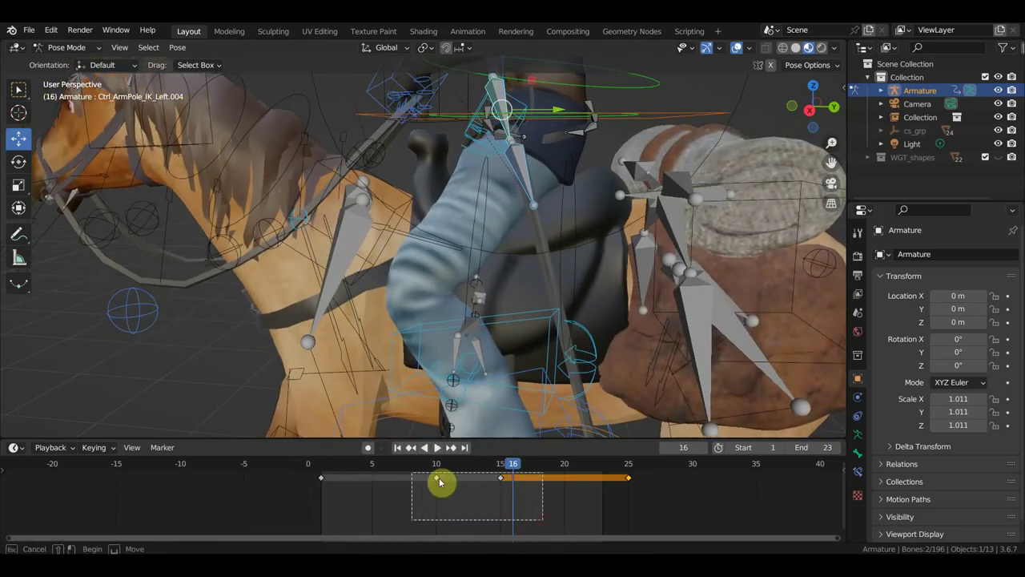
{"action": "key", "text": "a"}
{"action": "left_click", "coordinate": [411, 477]}
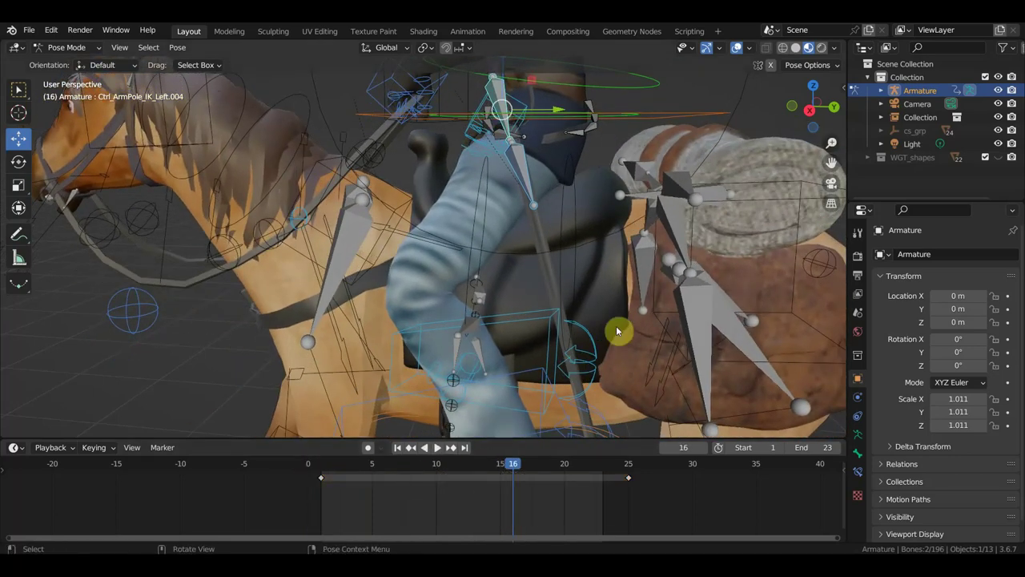
- Rotate the arm controllers 4.6°, keyframe the pose, move that key to frame 7, and scrub frames 2–14
{"action": "middle_click_drag", "start_coordinate": [638, 325], "coordinate": [638, 322]}
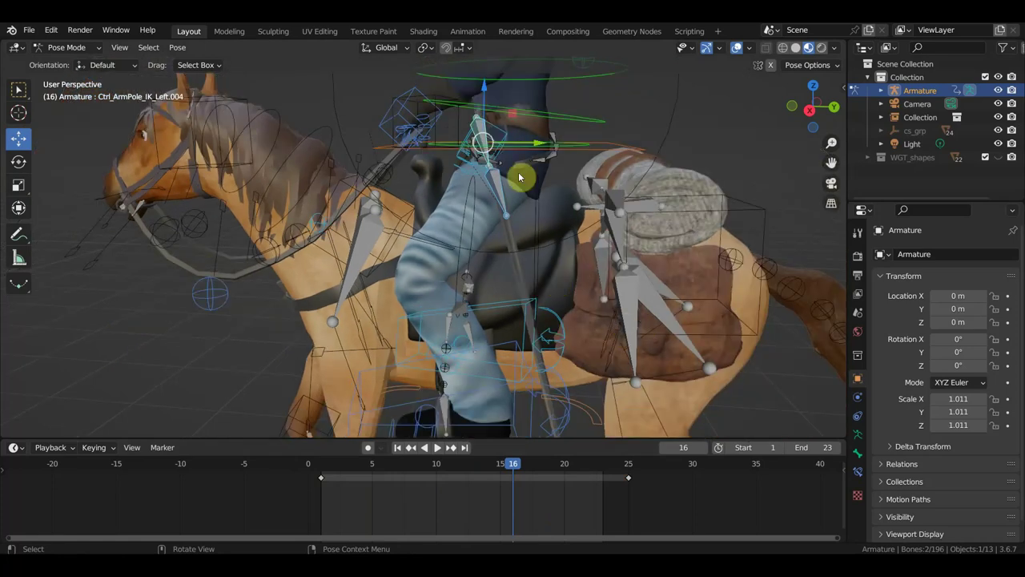
{"action": "key", "text": "r"}
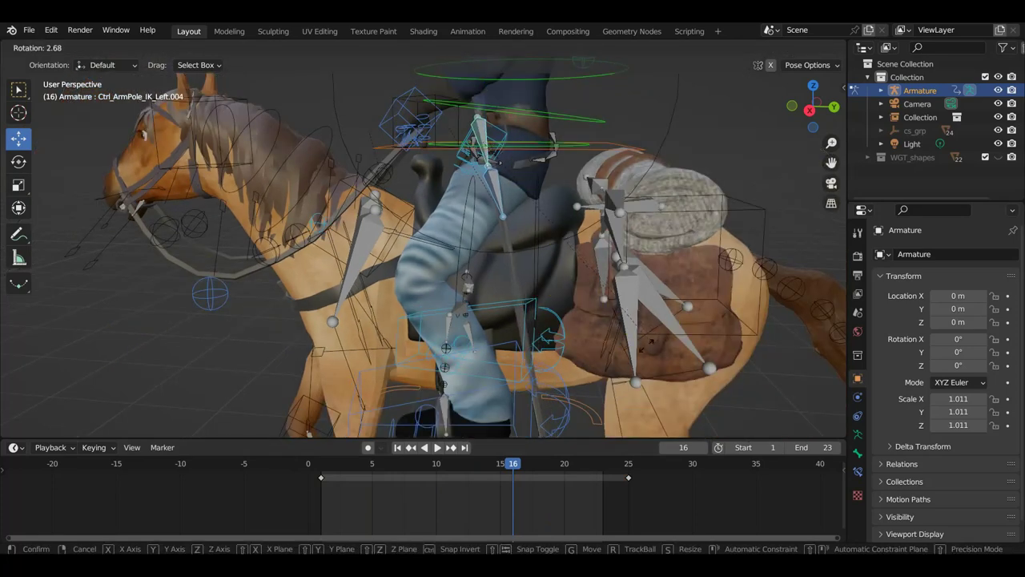
{"action": "left_click", "coordinate": [643, 346]}
{"action": "key", "text": "i"}
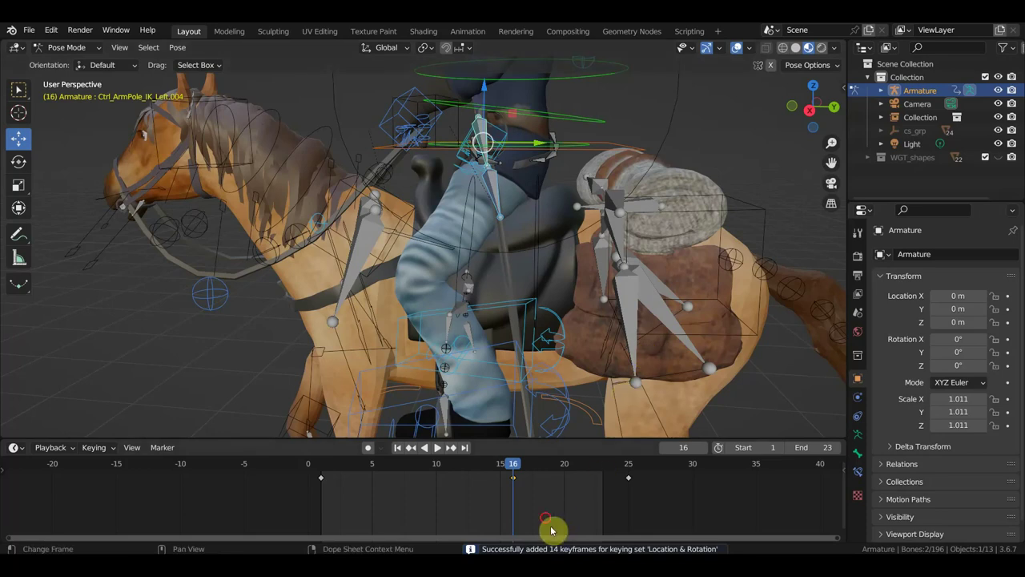
{"action": "key", "text": "g"}
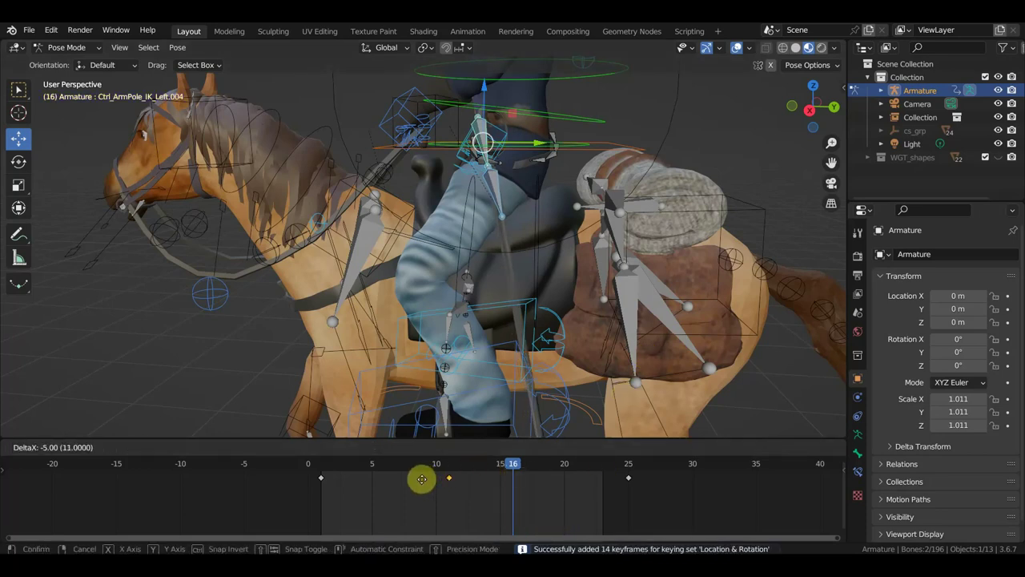
{"action": "left_click", "coordinate": [367, 484]}
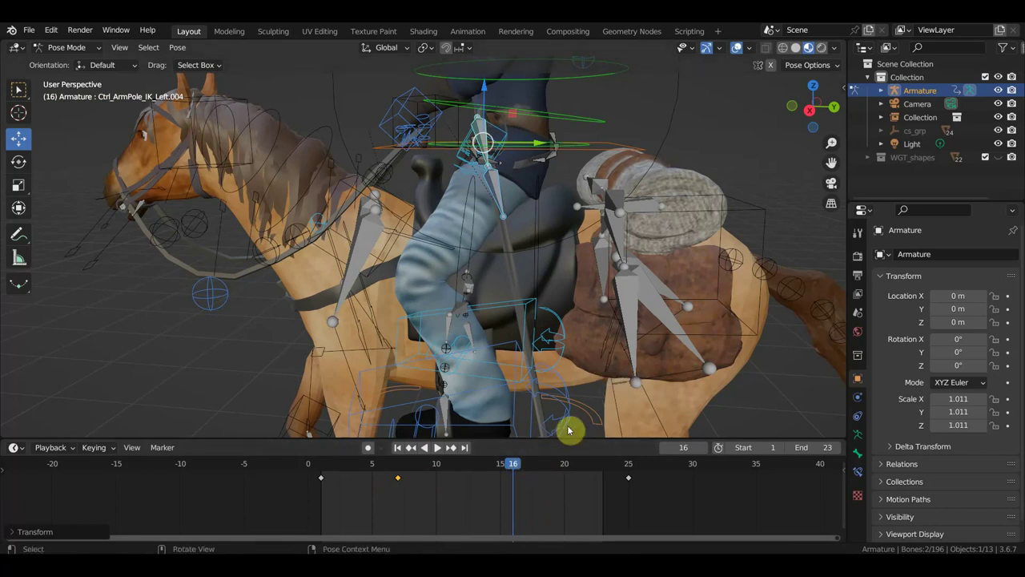
{"action": "left_click", "coordinate": [327, 470]}
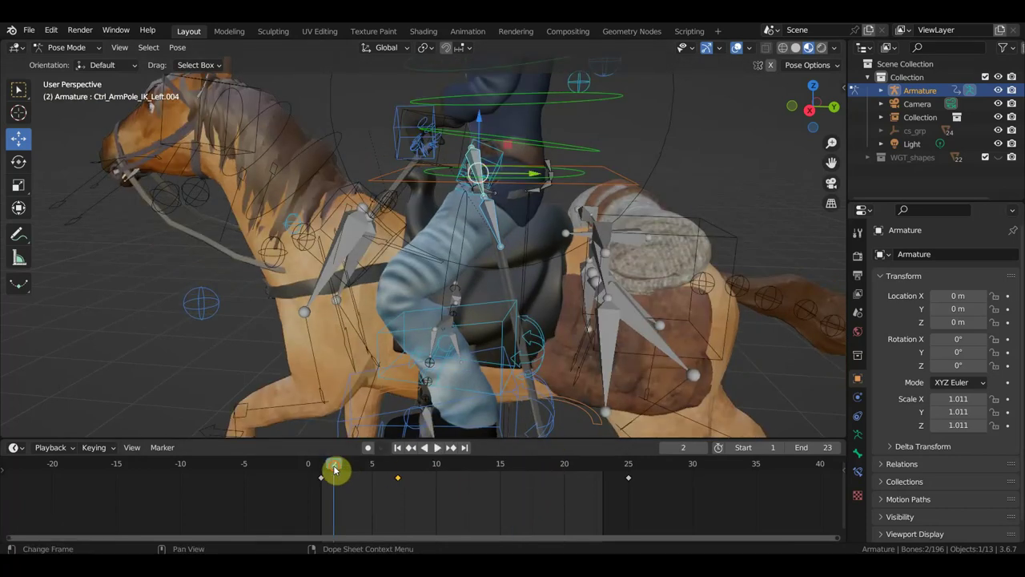
{"action": "left_click_drag", "start_coordinate": [335, 470], "coordinate": [547, 504]}
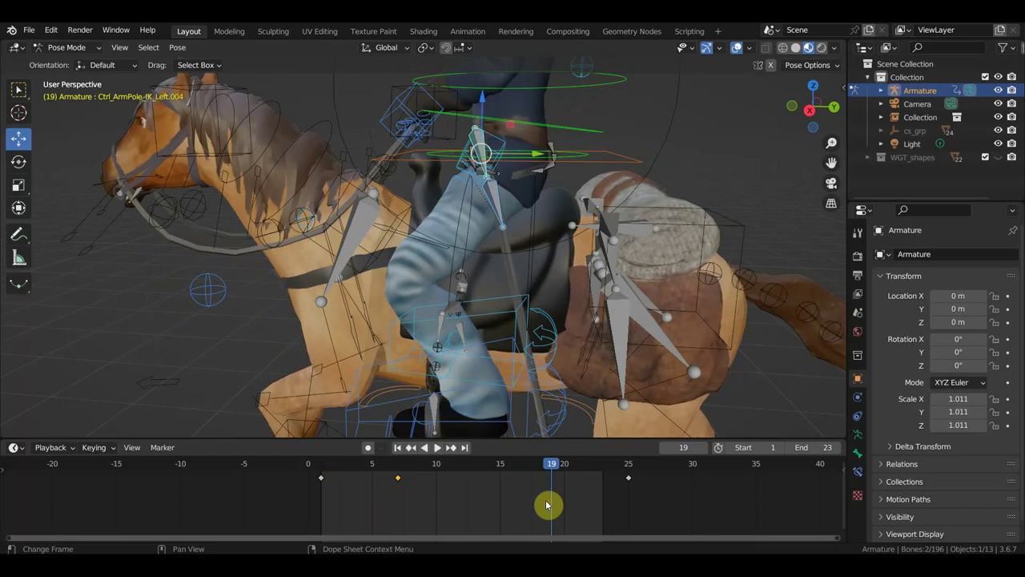
- Rotate the arm controllers and insert Location & Rotation keys at frame 19
{"action": "key", "text": "r"}
{"action": "left_click", "coordinate": [644, 366]}
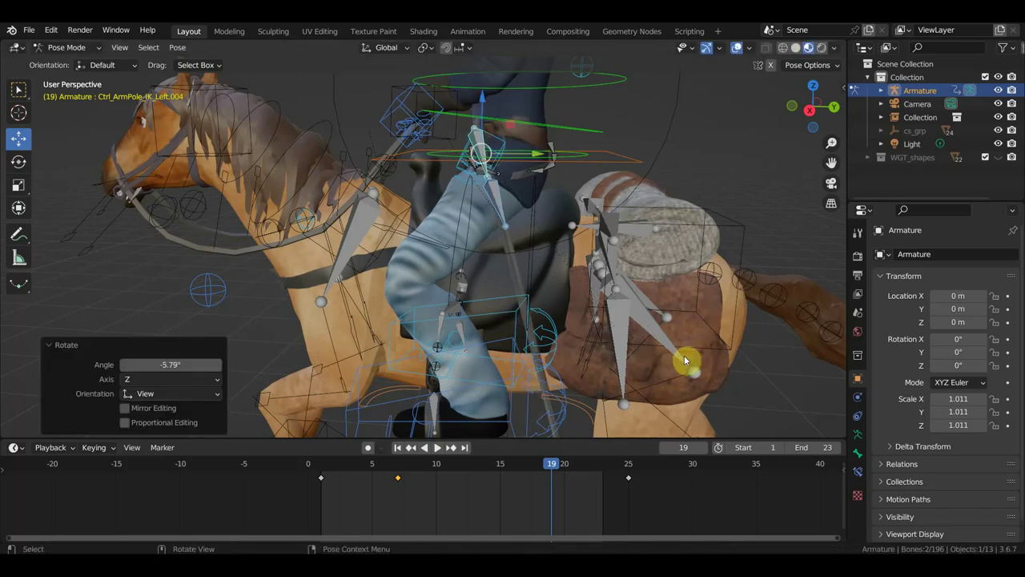
{"action": "key", "text": "i"}
- Play the gallop loop and review it in Right Orthographic view (Numpad 3)
{"action": "key", "text": "space"}
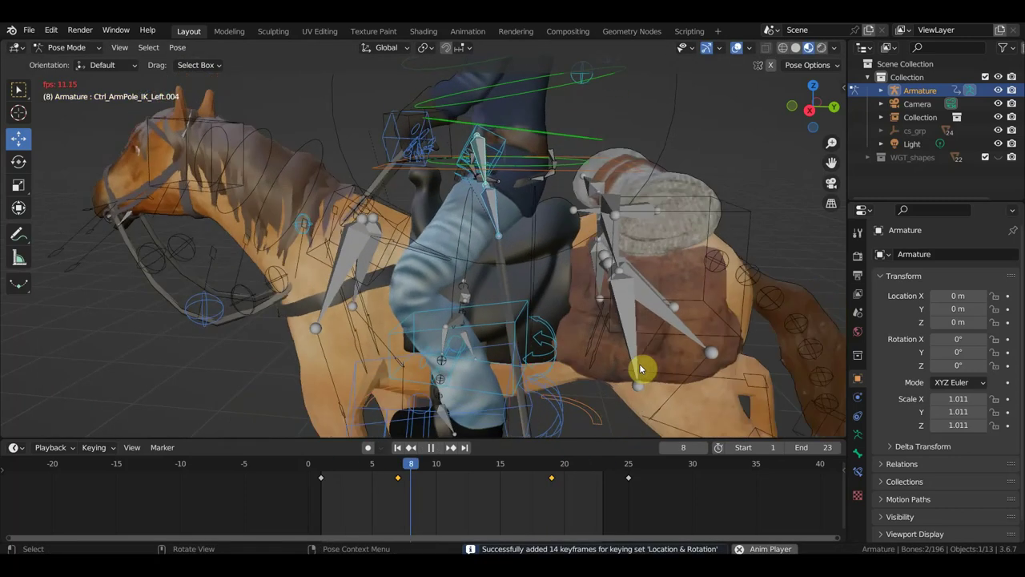
{"action": "scroll", "coordinate": [596, 367], "scroll_direction": "up", "scroll_amount": 2}
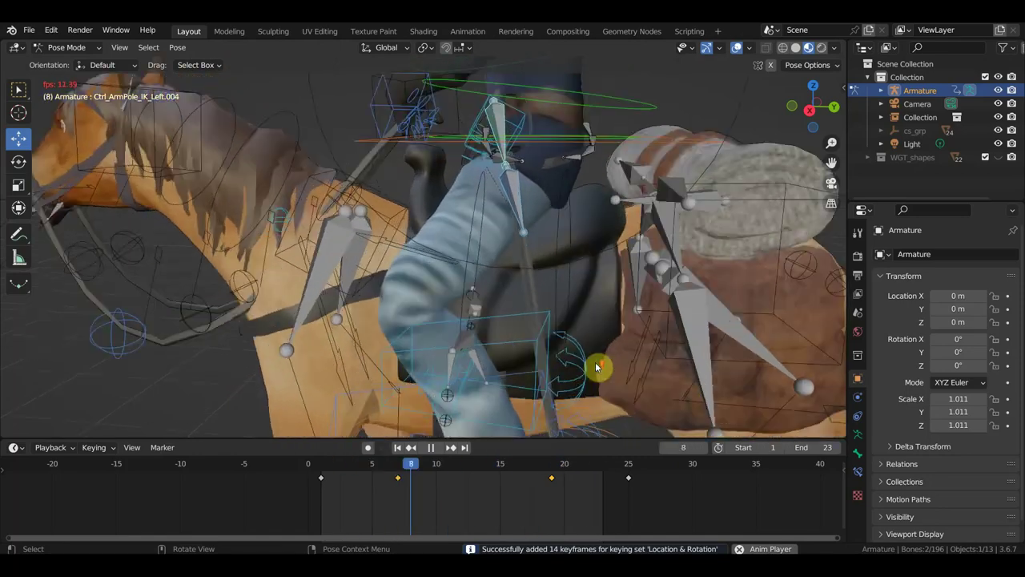
{"action": "scroll", "coordinate": [605, 364], "scroll_direction": "up", "scroll_amount": 2}
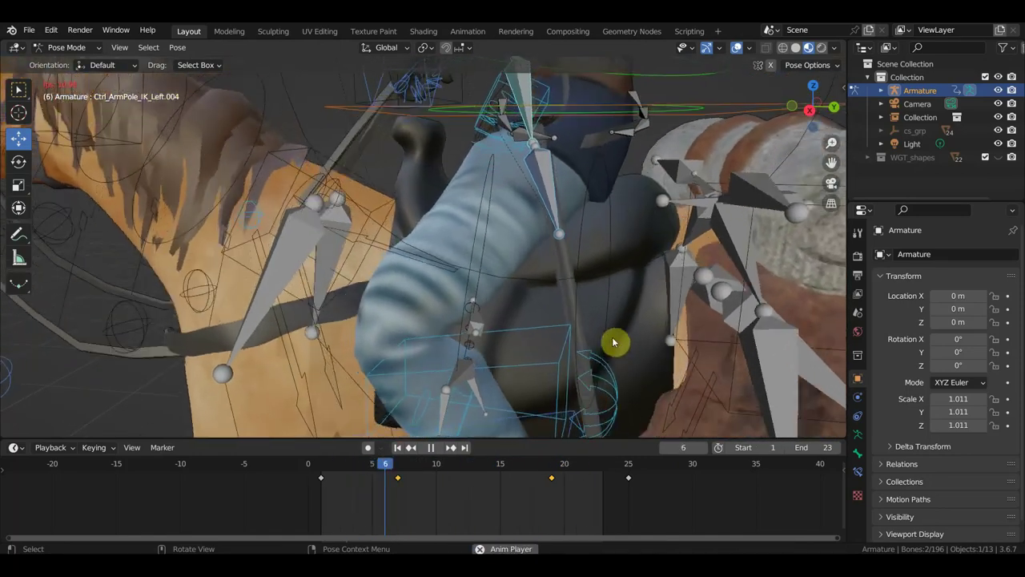
{"action": "scroll", "coordinate": [612, 340], "scroll_direction": "down", "scroll_amount": 5}
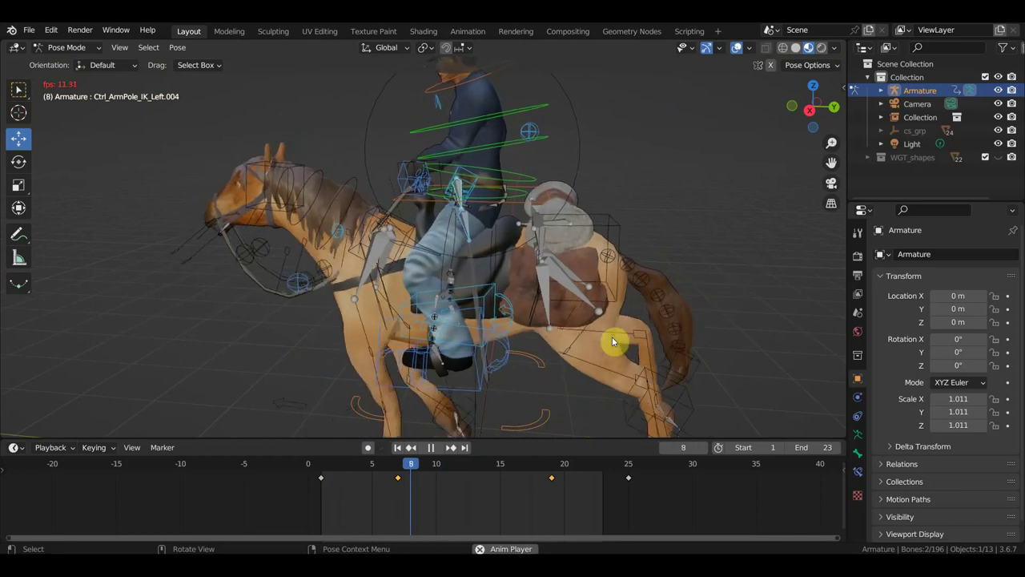
{"action": "scroll", "coordinate": [613, 339], "scroll_direction": "down", "scroll_amount": 2}
{"action": "mouse_move", "coordinate": [613, 339]}
{"action": "middle_mouse_down"}
{"action": "mouse_move", "coordinate": [660, 332]}
{"action": "mouse_move", "coordinate": [596, 311]}
{"action": "middle_mouse_up"}
{"action": "scroll", "coordinate": [640, 324], "scroll_direction": "up", "scroll_amount": 2}
{"action": "key", "text": "KP_3"}
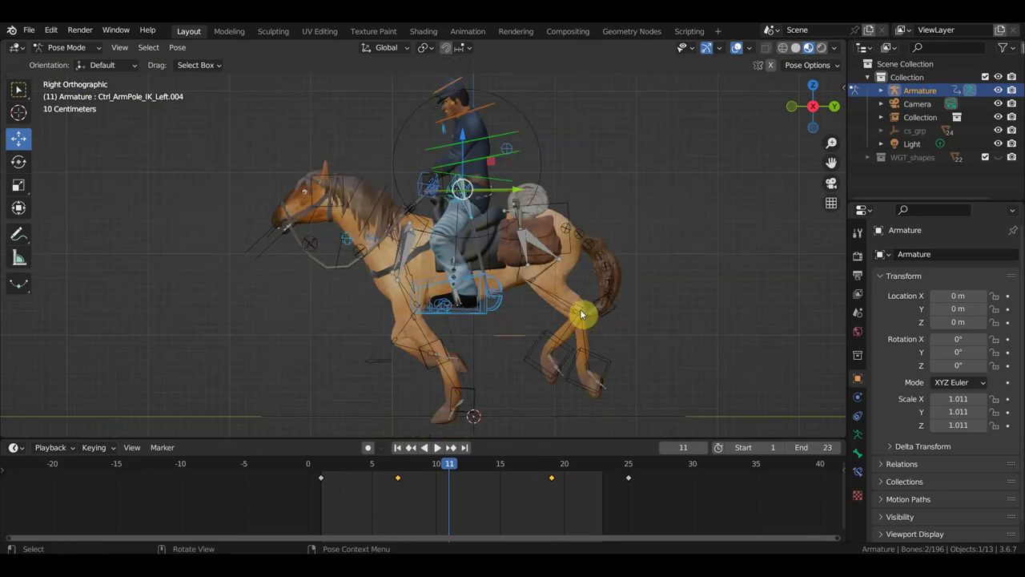
{"action": "key", "text": "space"}
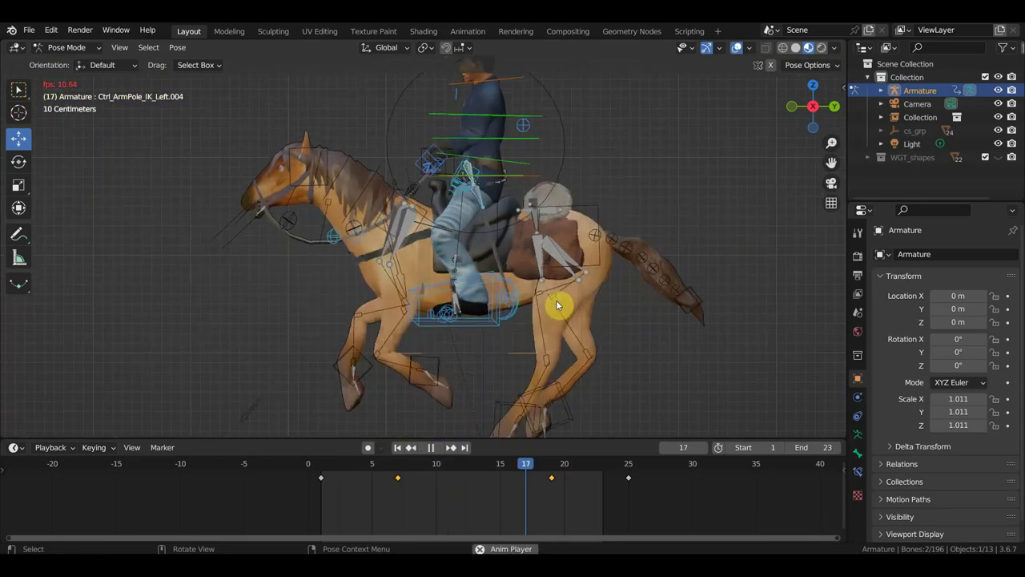
{"action": "scroll", "coordinate": [477, 260], "scroll_direction": "down", "scroll_amount": 1}
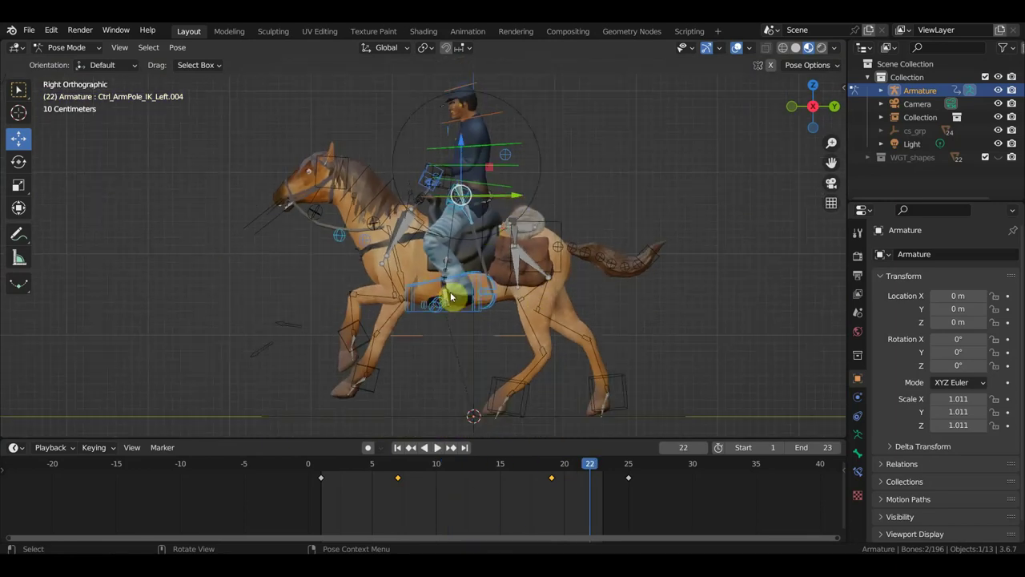
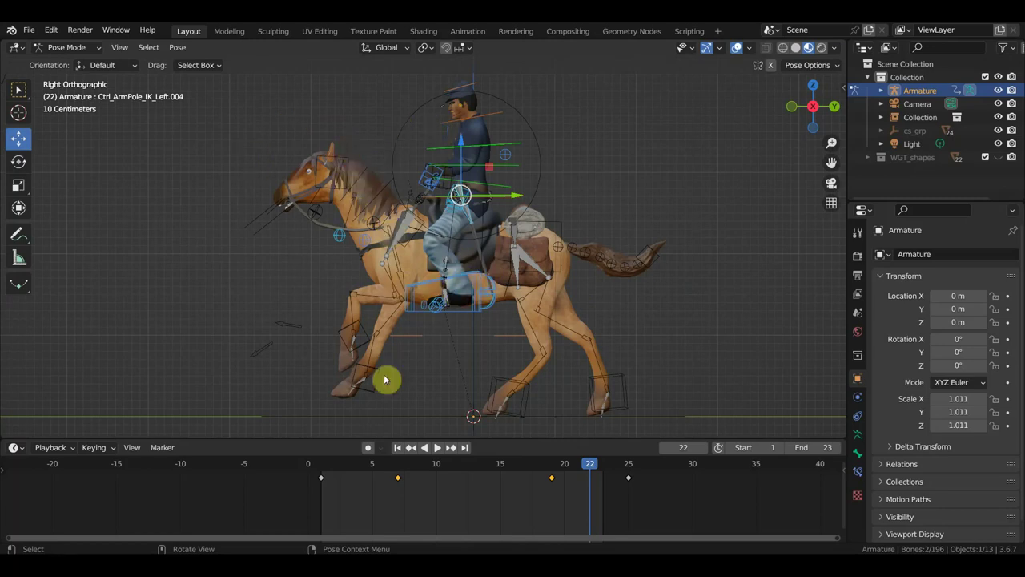
- Rewind the gallop cycle to frame 1, hide viewport overlays to watch it, then start Save As
{"action": "left_click", "coordinate": [322, 469]}
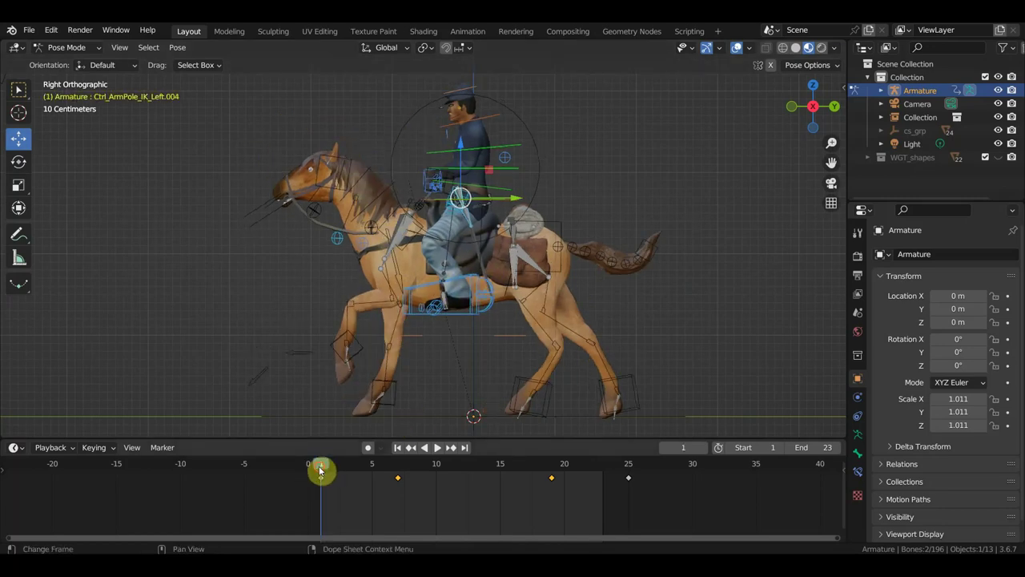
{"action": "mouse_move", "coordinate": [320, 471]}
{"action": "left_mouse_down"}
{"action": "mouse_move", "coordinate": [308, 473]}
{"action": "mouse_move", "coordinate": [332, 473]}
{"action": "left_mouse_up"}
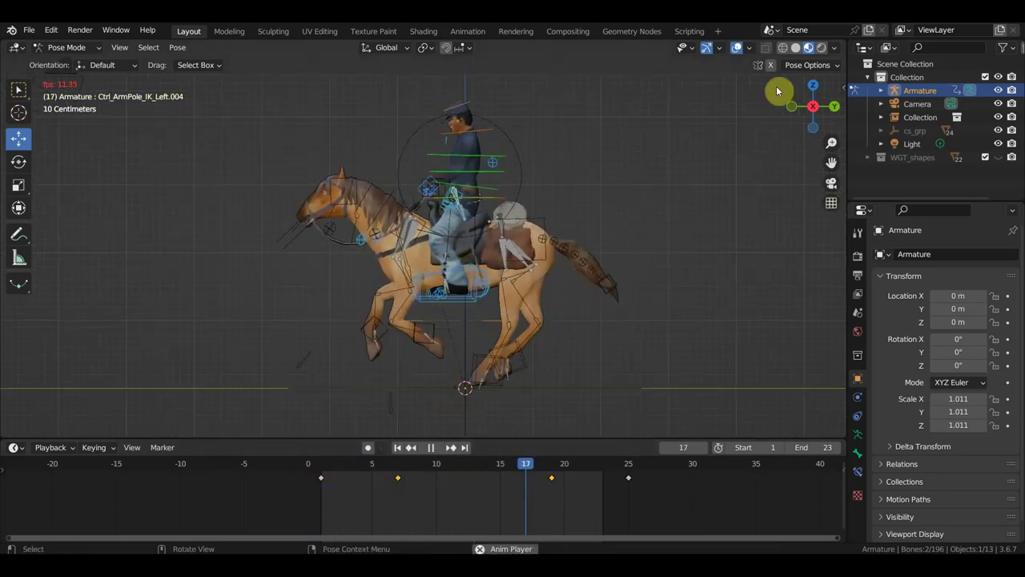
{"action": "left_click", "coordinate": [737, 47]}
{"action": "middle_click_drag", "start_coordinate": [716, 103], "coordinate": [613, 194]}
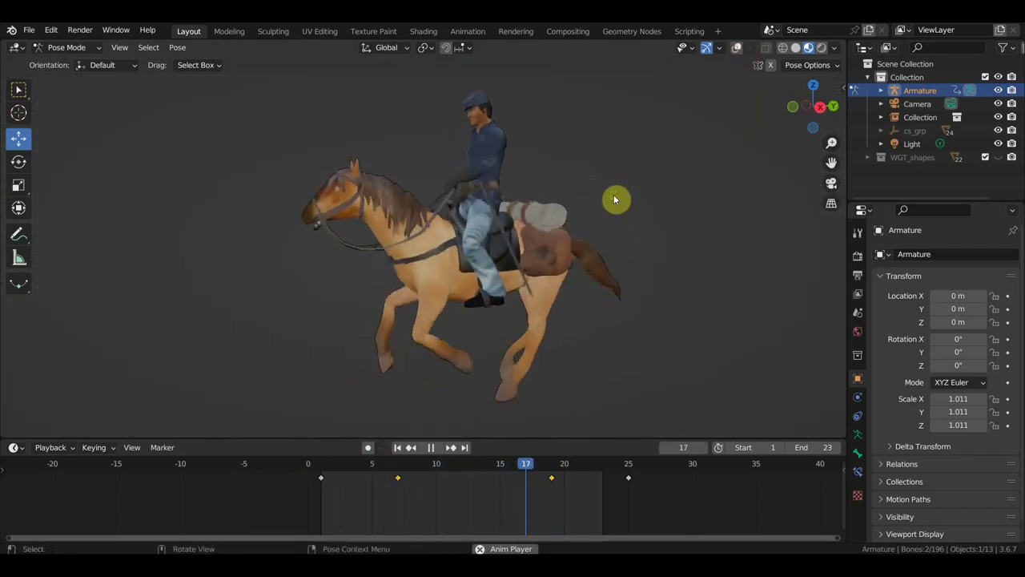
{"action": "left_click", "coordinate": [29, 29]}
{"action": "left_click", "coordinate": [66, 135]}
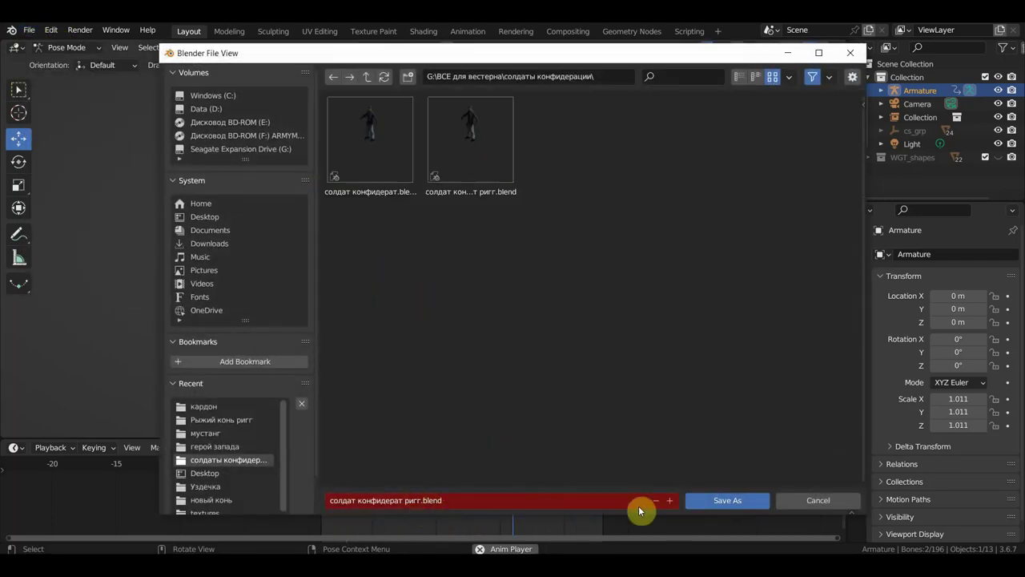
- Rename the file to 'солдат конфедерат на коне рысь.blend' and save it
{"action": "left_click", "coordinate": [441, 499]}
{"action": "left_click", "coordinate": [460, 499]}
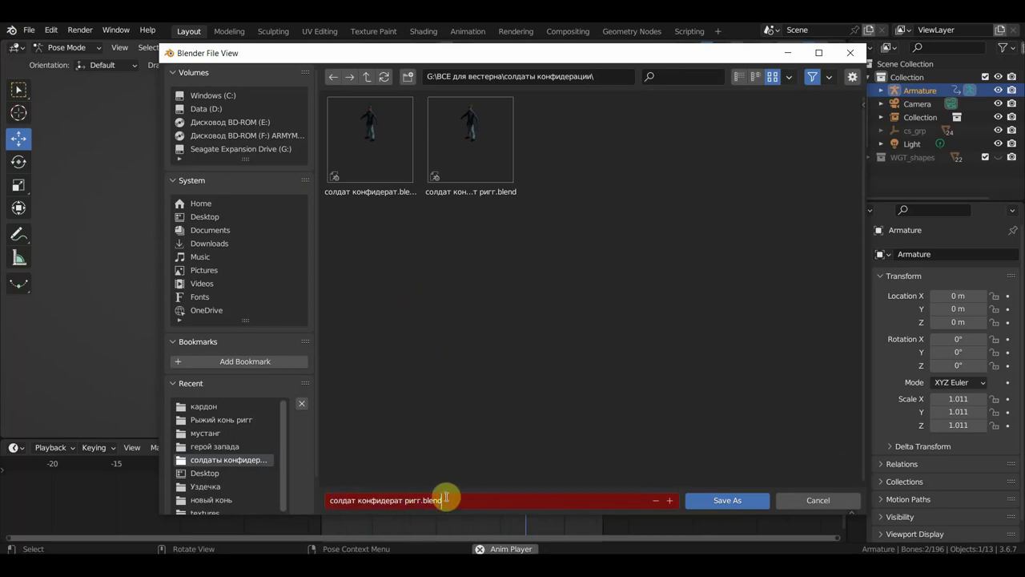
{"action": "mouse_move", "coordinate": [445, 500]}
{"action": "left_mouse_down"}
{"action": "mouse_move", "coordinate": [383, 499]}
{"action": "mouse_move", "coordinate": [405, 497]}
{"action": "left_mouse_up"}
{"action": "type", "text": "на коне рысь"}
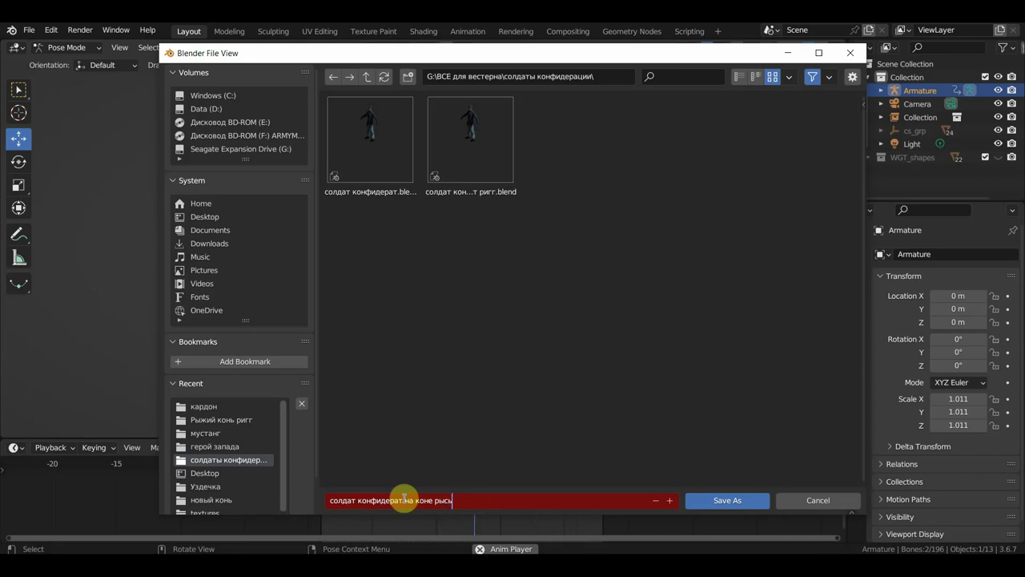
{"action": "key", "text": "Return"}
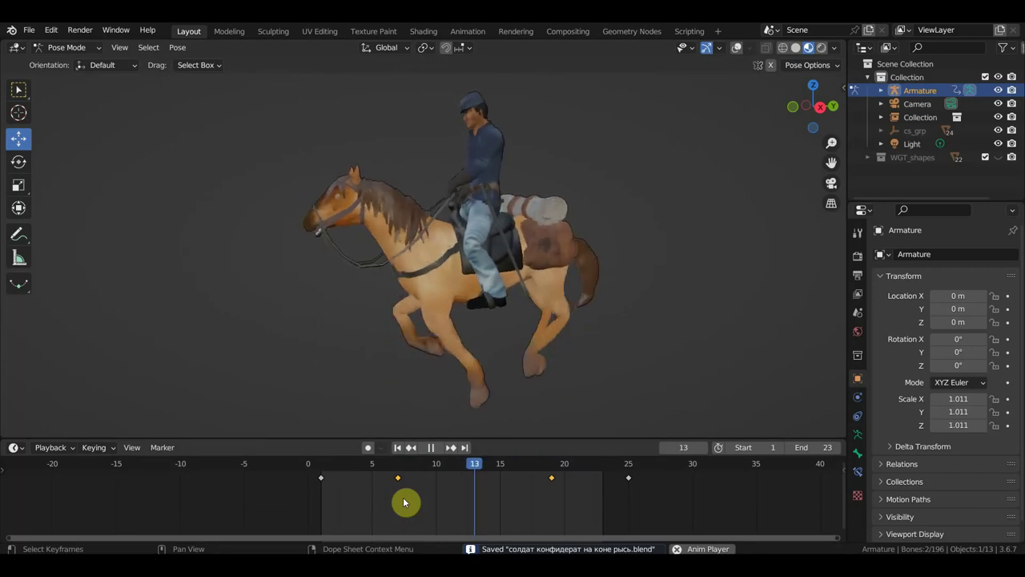
- Stop playback and orbit around the rider via an exact side view
{"action": "key", "text": "space"}
{"action": "middle_click_drag", "start_coordinate": [375, 329], "coordinate": [430, 321]}
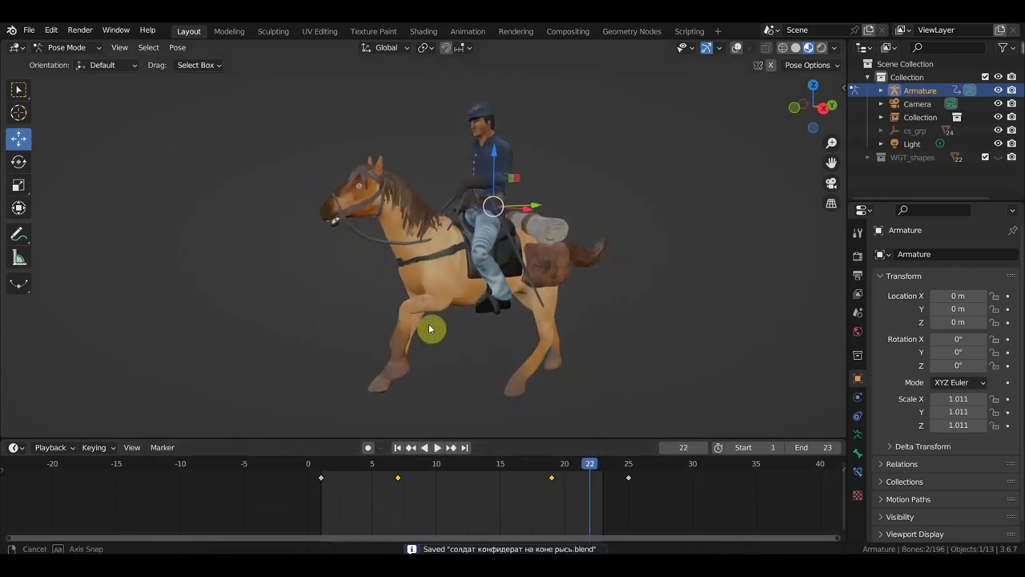
{"action": "scroll", "coordinate": [430, 320], "scroll_direction": "up", "scroll_amount": 1}
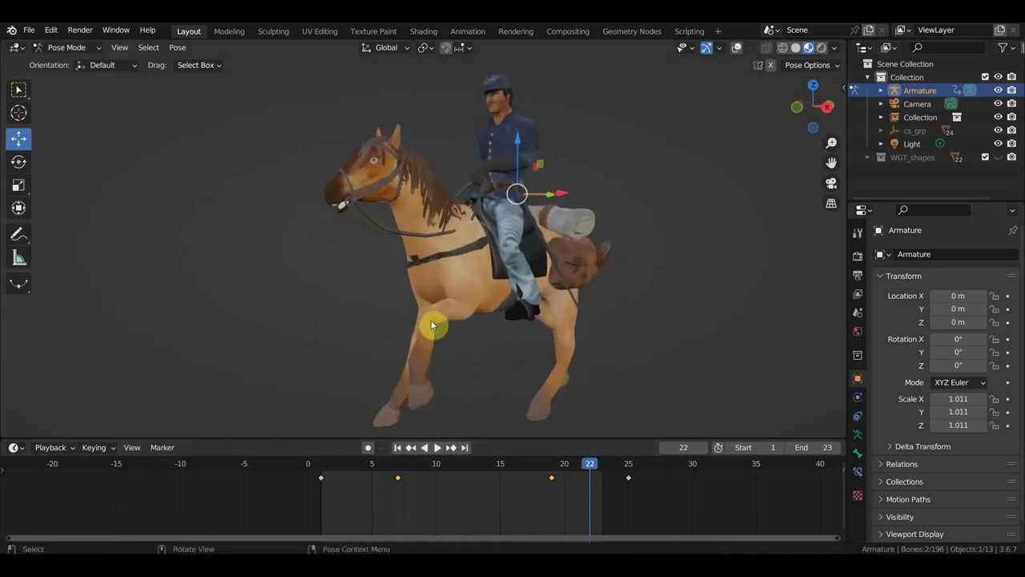
{"action": "middle_click_drag", "start_coordinate": [440, 313], "coordinate": [437, 313]}
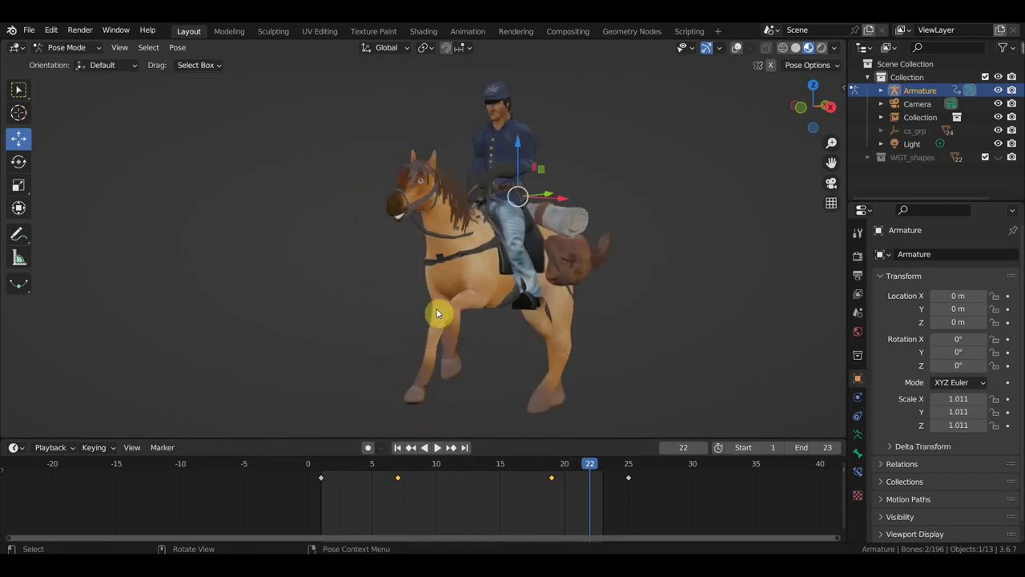
{"action": "key", "text": "KP_3"}
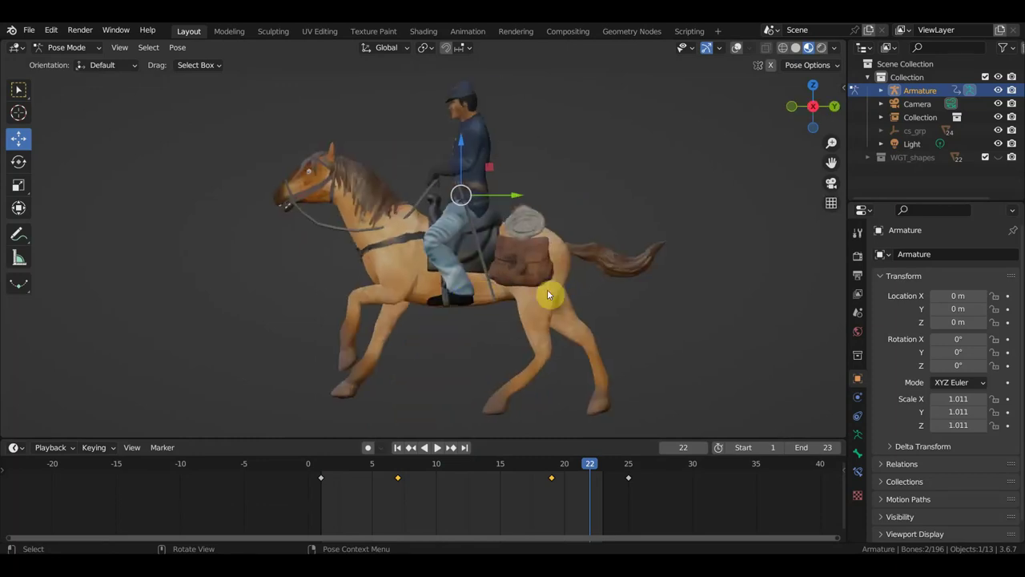
{"action": "scroll", "coordinate": [240, 288], "scroll_direction": "down", "scroll_amount": 4}
{"action": "middle_click_drag", "start_coordinate": [279, 281], "coordinate": [350, 284]}
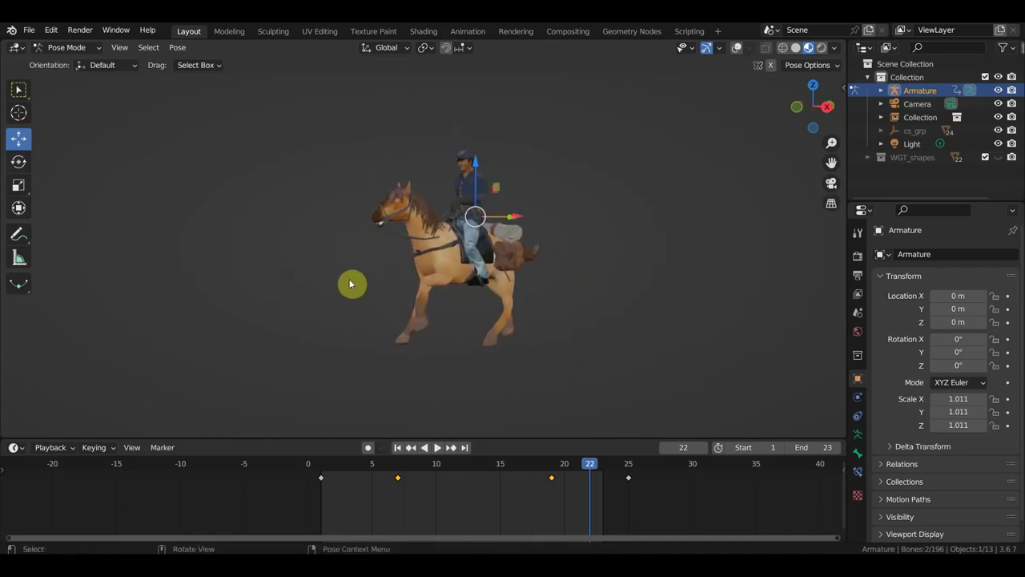
- With box select and overlays on, box-select the whole horse-and-rider rig in Object Mode
{"action": "left_click", "coordinate": [19, 95]}
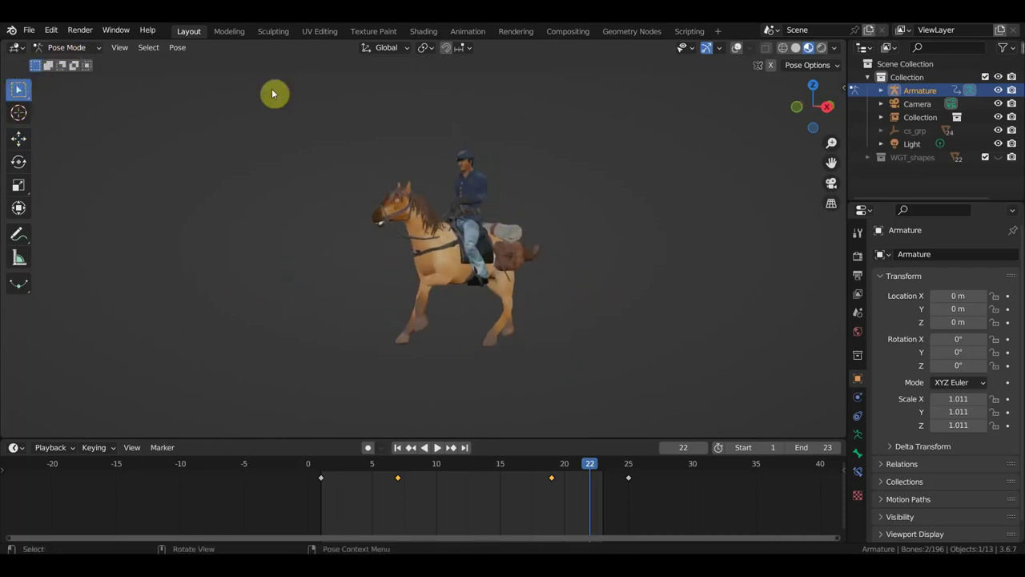
{"action": "left_click", "coordinate": [736, 47]}
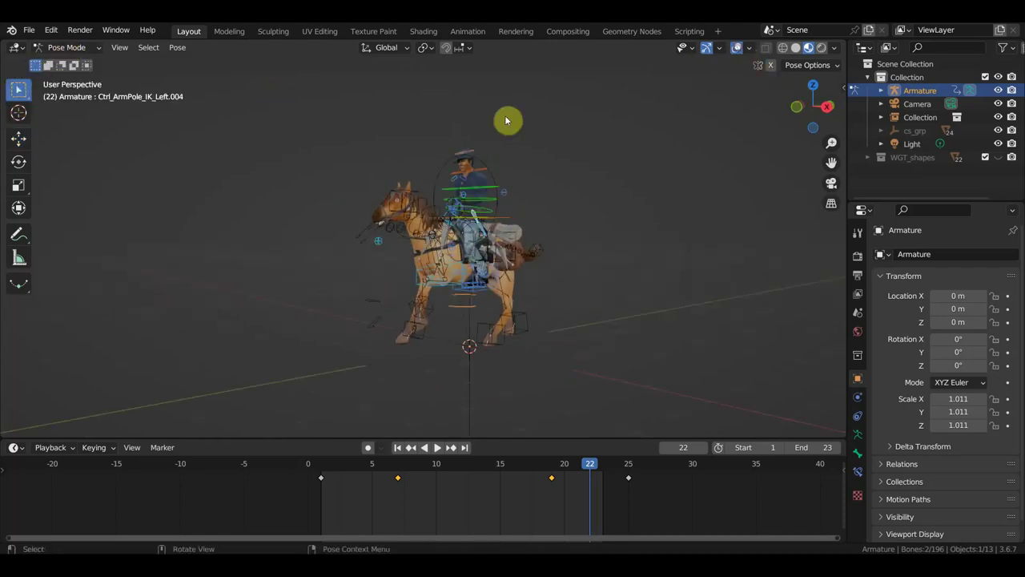
{"action": "left_click", "coordinate": [69, 48]}
{"action": "left_click", "coordinate": [69, 64]}
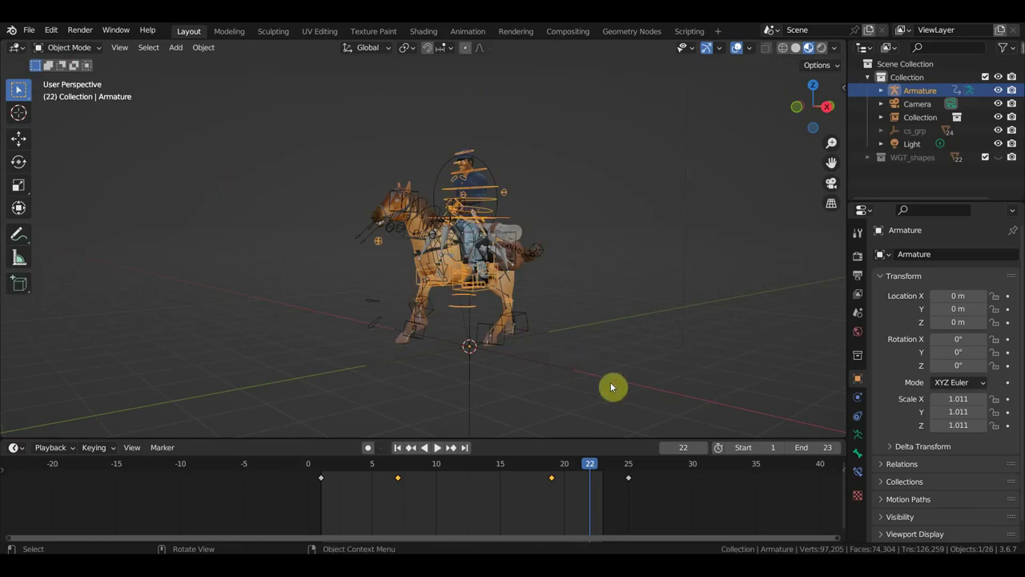
{"action": "left_click_drag", "start_coordinate": [611, 387], "coordinate": [314, 116]}
{"action": "mouse_move", "coordinate": [454, 223]}
{"action": "middle_mouse_down"}
{"action": "mouse_move", "coordinate": [517, 247]}
{"action": "mouse_move", "coordinate": [590, 245]}
{"action": "middle_mouse_up"}
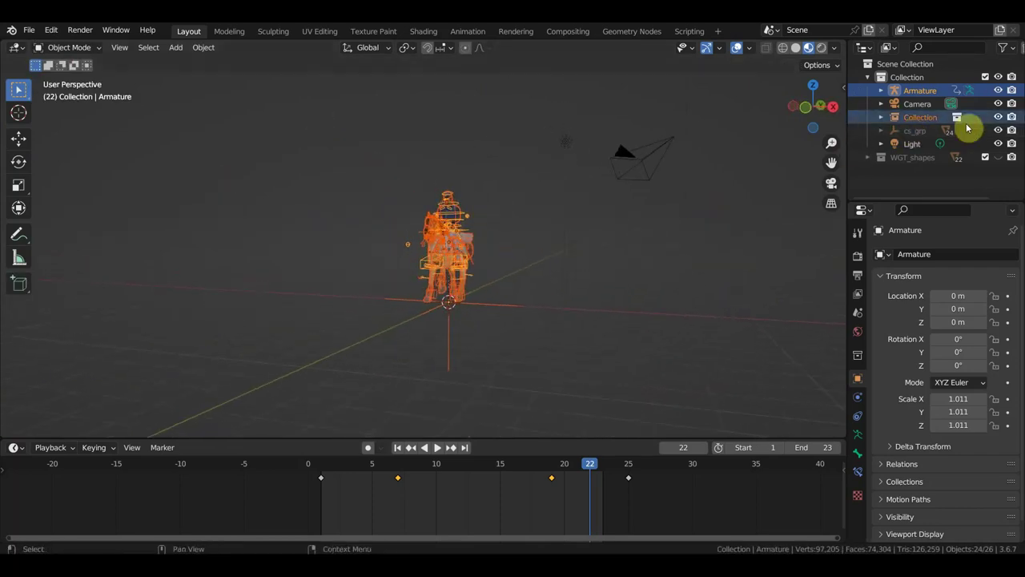
- Hide the Camera and Light, switch to front view, and duplicate the rig
{"action": "left_click", "coordinate": [997, 103]}
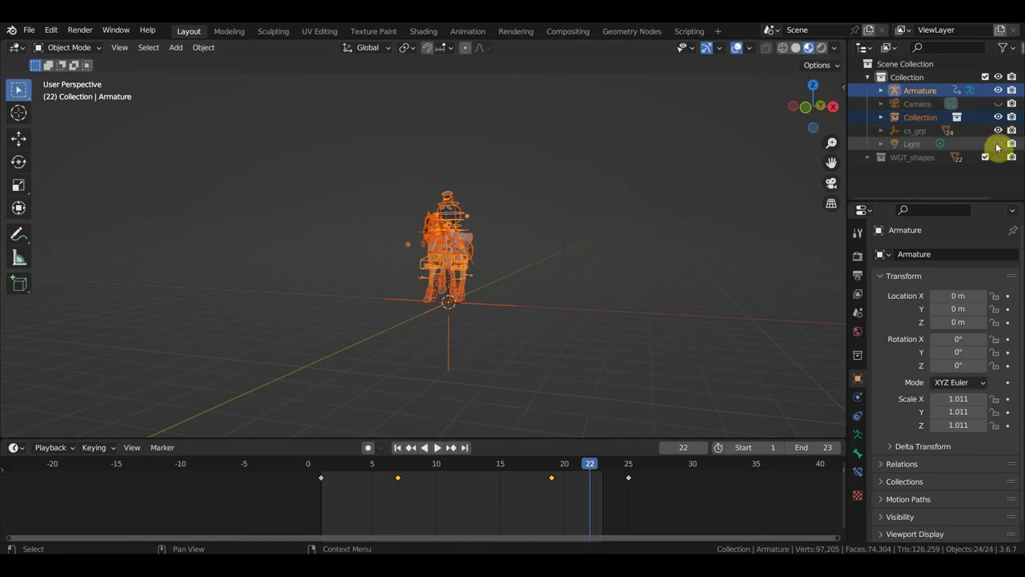
{"action": "left_click", "coordinate": [998, 144]}
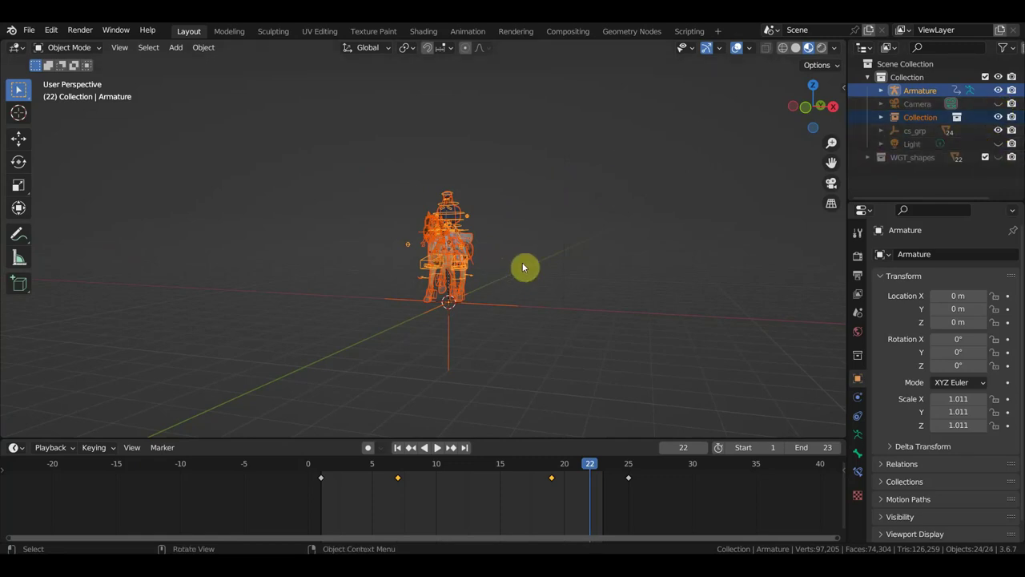
{"action": "key", "text": "KP_1"}
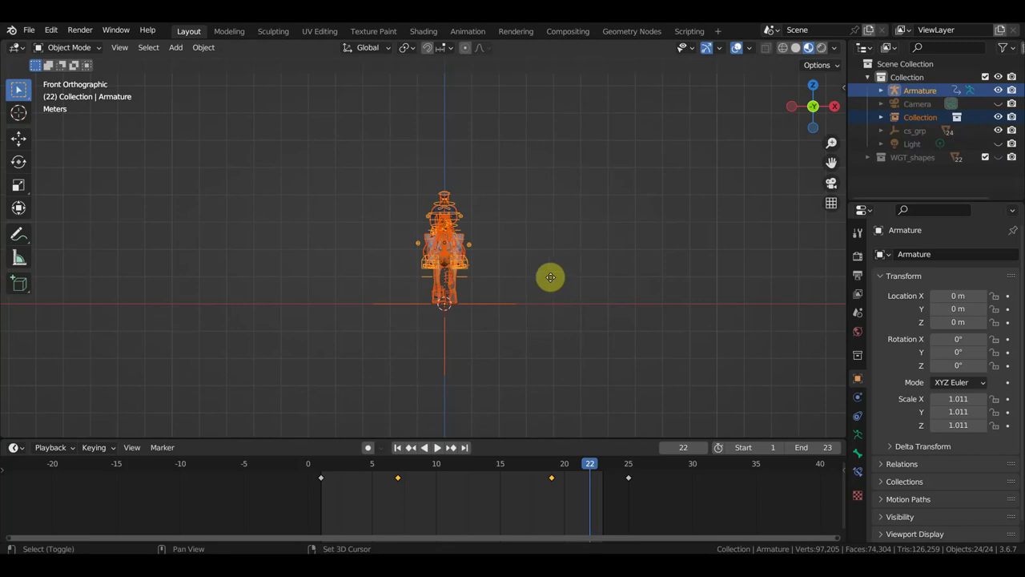
{"action": "key", "text": "shift+d"}
- Place the duplicated rig 2.78 m along X beside the original
{"action": "right_click", "coordinate": [551, 281]}
{"action": "left_click", "coordinate": [22, 136]}
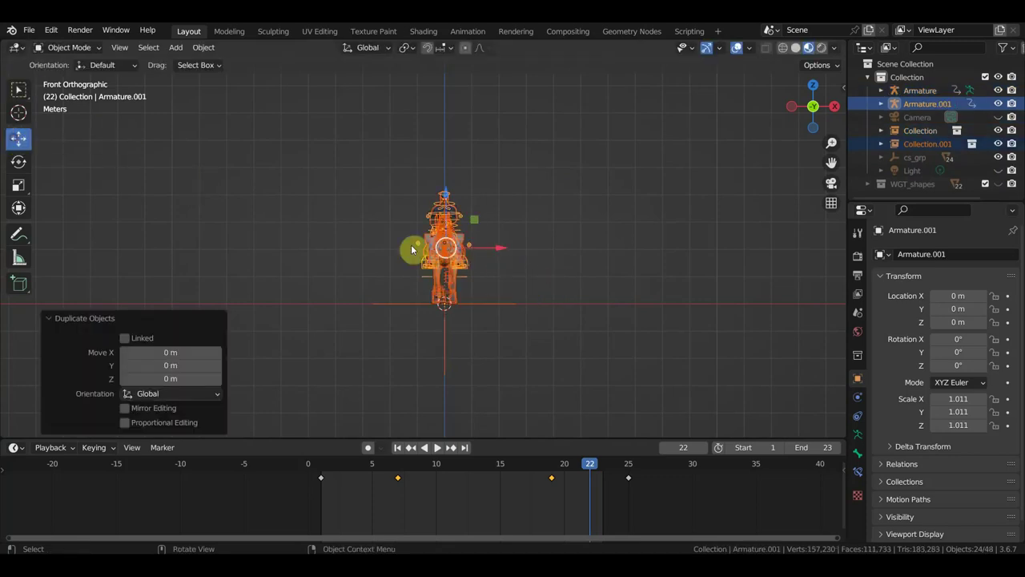
{"action": "left_click_drag", "start_coordinate": [521, 248], "coordinate": [625, 270]}
{"action": "mouse_move", "coordinate": [625, 270]}
{"action": "middle_mouse_down"}
{"action": "mouse_move", "coordinate": [589, 291]}
{"action": "mouse_move", "coordinate": [508, 297]}
{"action": "middle_mouse_up"}
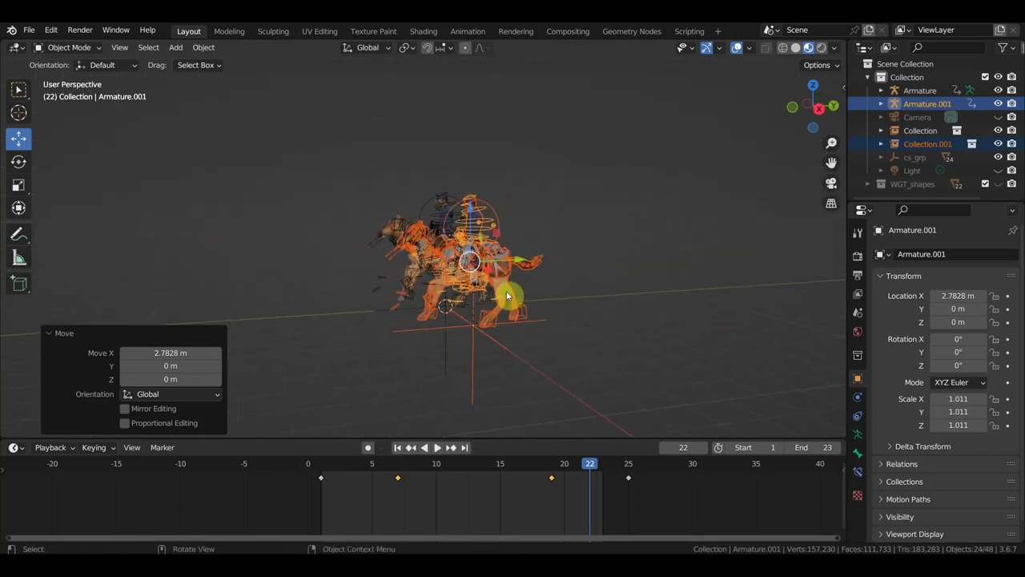
- Select both riders and duplicate the pair 6.54 m forward along Y
{"action": "mouse_move", "coordinate": [581, 346]}
{"action": "left_mouse_down"}
{"action": "mouse_move", "coordinate": [629, 367]}
{"action": "mouse_move", "coordinate": [322, 155]}
{"action": "left_mouse_up"}
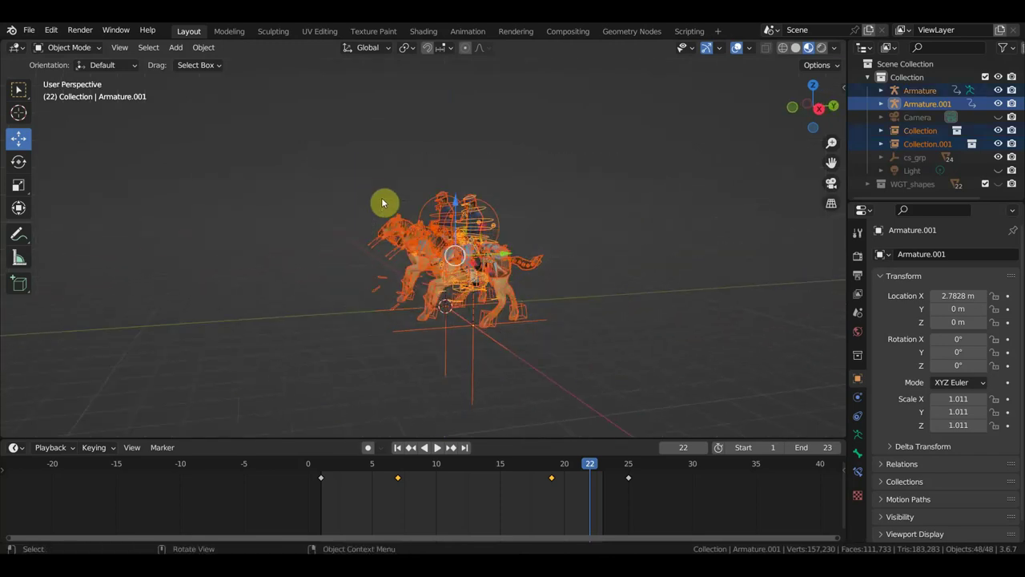
{"action": "key", "text": "KP_7"}
{"action": "scroll", "coordinate": [397, 204], "scroll_direction": "down", "scroll_amount": 4}
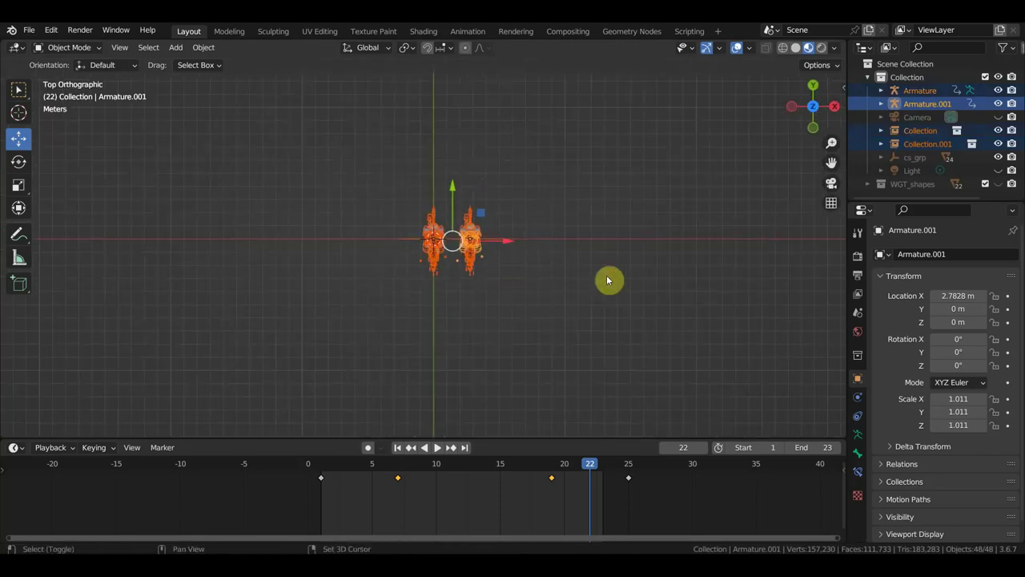
{"action": "key", "text": "shift+d"}
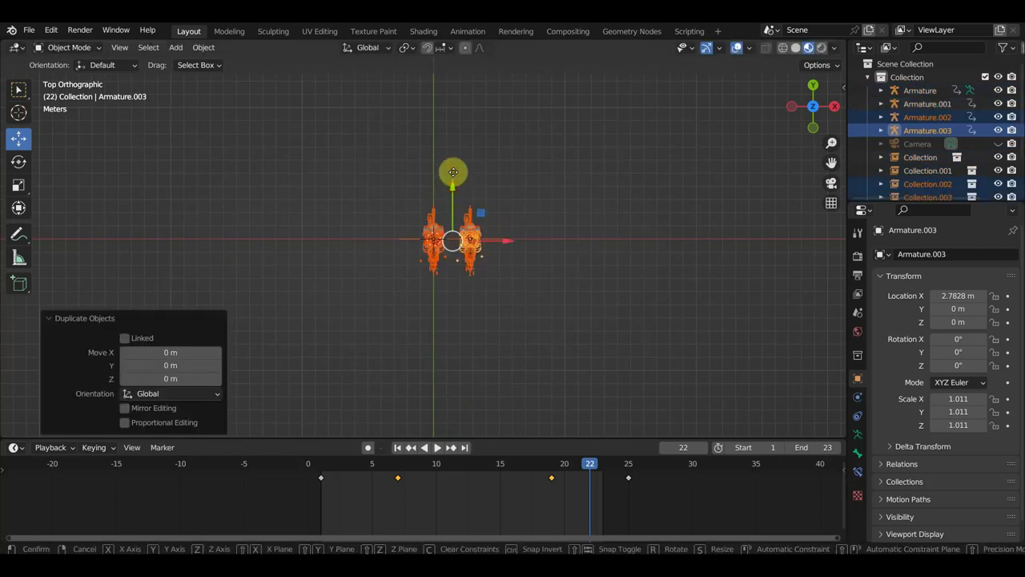
{"action": "key", "text": "y"}
{"action": "left_click", "coordinate": [468, 104]}
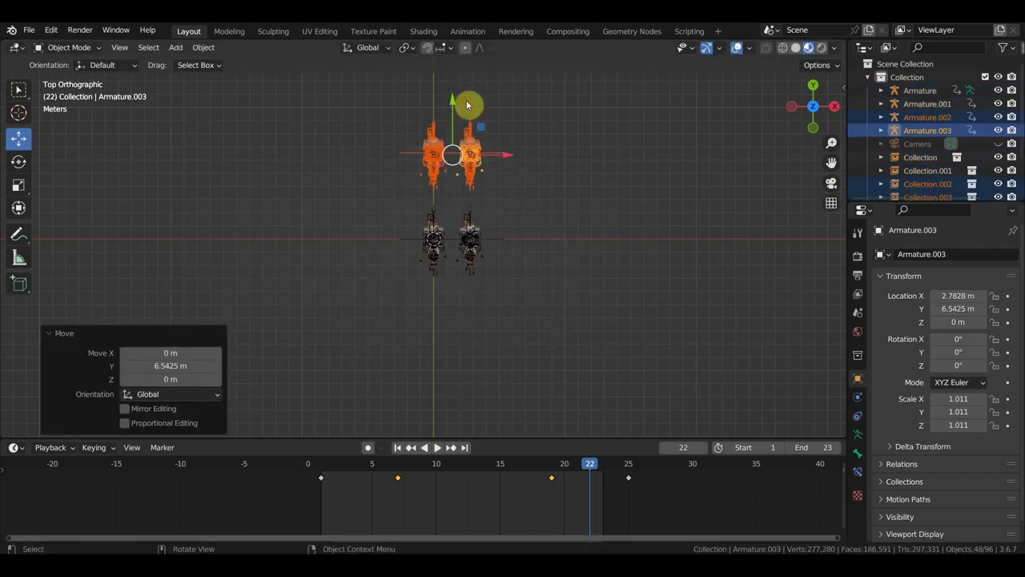
- Duplicate the front pair another 7.51 m along Y and turn off X-ray
{"action": "key", "text": "shift+d"}
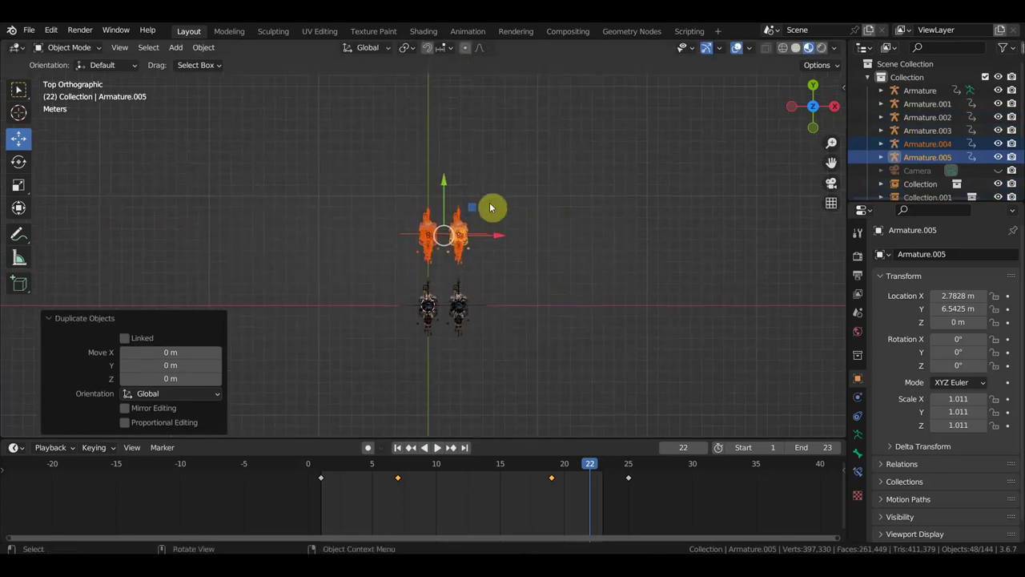
{"action": "key", "text": "y"}
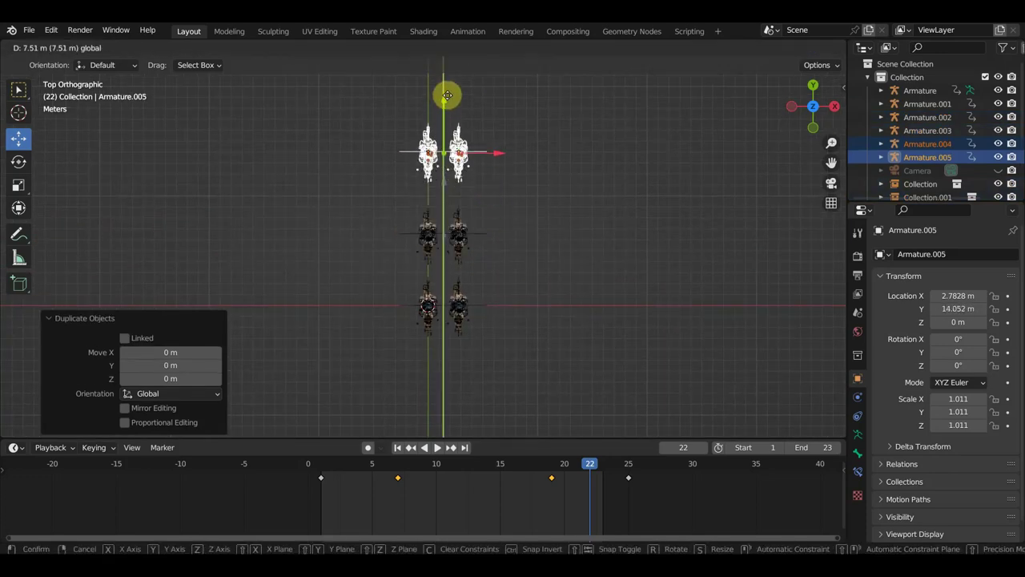
{"action": "left_click", "coordinate": [446, 96]}
{"action": "mouse_move", "coordinate": [618, 248]}
{"action": "middle_mouse_down"}
{"action": "mouse_move", "coordinate": [575, 201]}
{"action": "mouse_move", "coordinate": [556, 220]}
{"action": "mouse_move", "coordinate": [548, 122]}
{"action": "middle_mouse_up"}
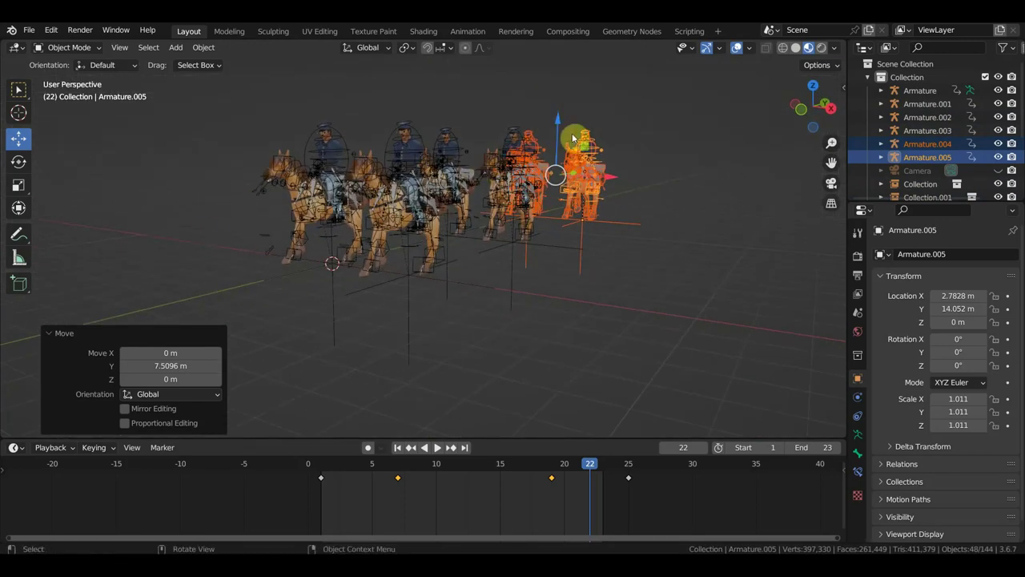
{"action": "left_click", "coordinate": [737, 48]}
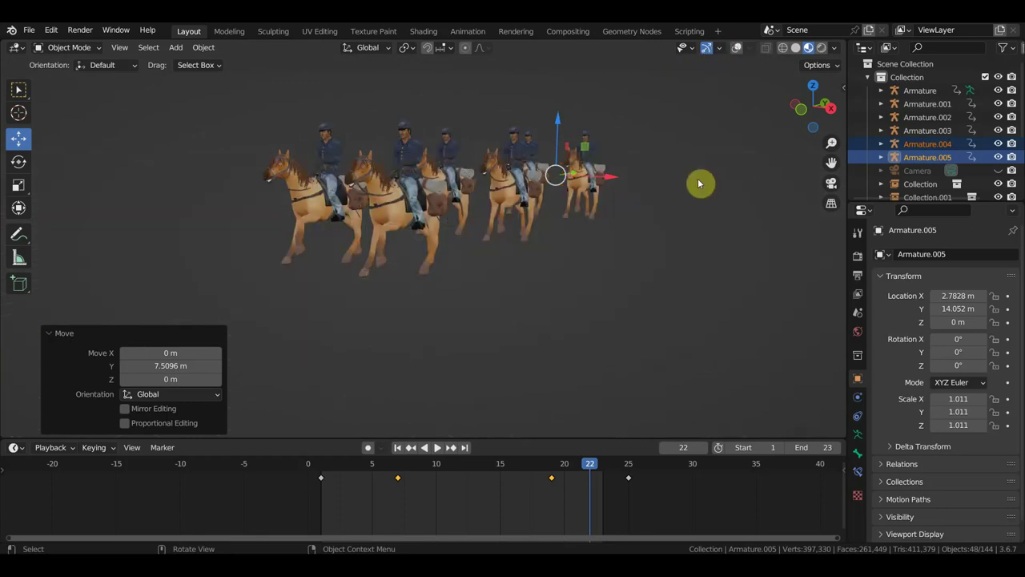
- Play the six-rider gallop, pause it at frame 3, and box-select all horses and riders
{"action": "key", "text": "space"}
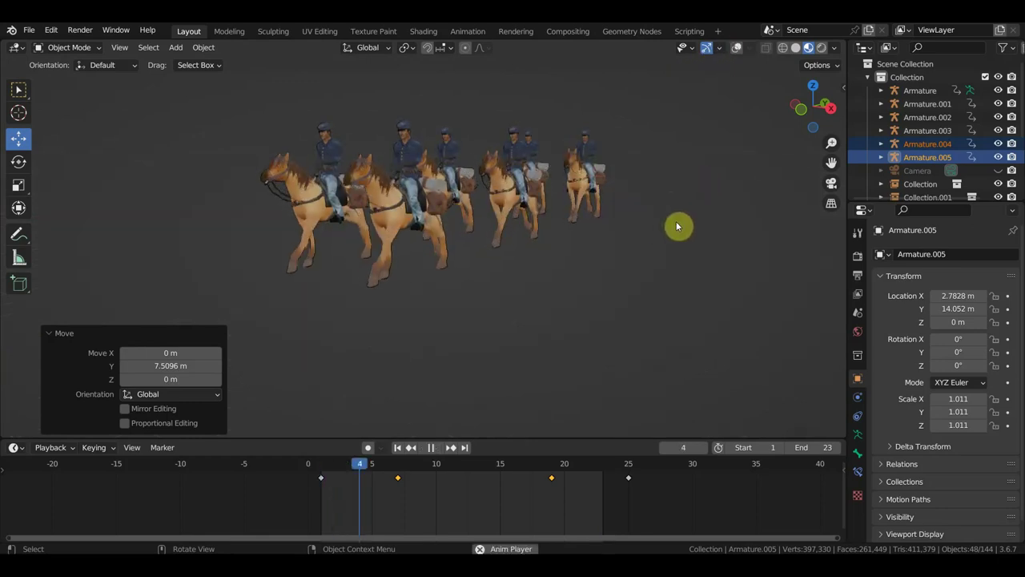
{"action": "mouse_move", "coordinate": [678, 225]}
{"action": "middle_mouse_down"}
{"action": "mouse_move", "coordinate": [695, 225]}
{"action": "mouse_move", "coordinate": [678, 227]}
{"action": "middle_mouse_up"}
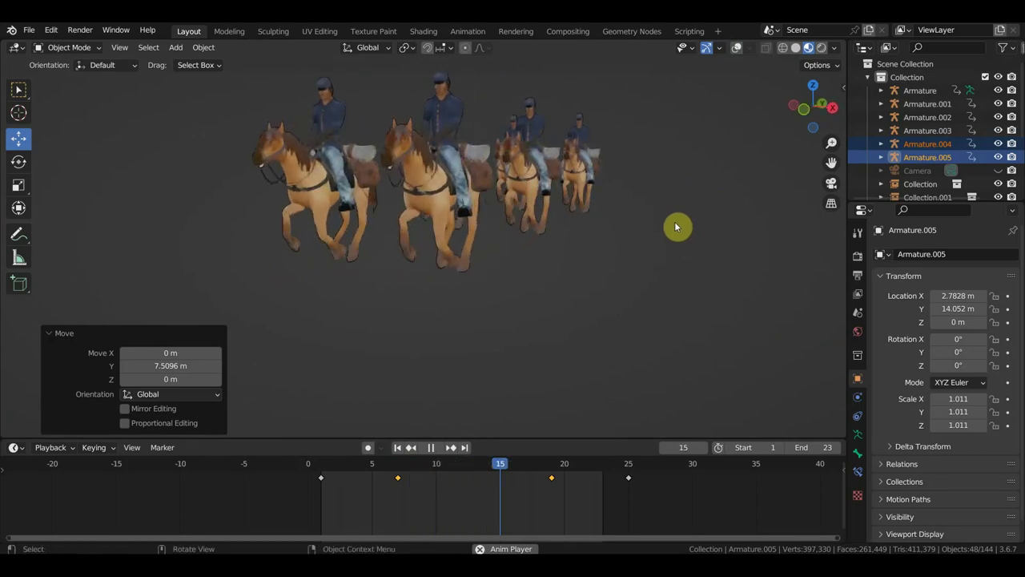
{"action": "scroll", "coordinate": [675, 227], "scroll_direction": "down", "scroll_amount": 5}
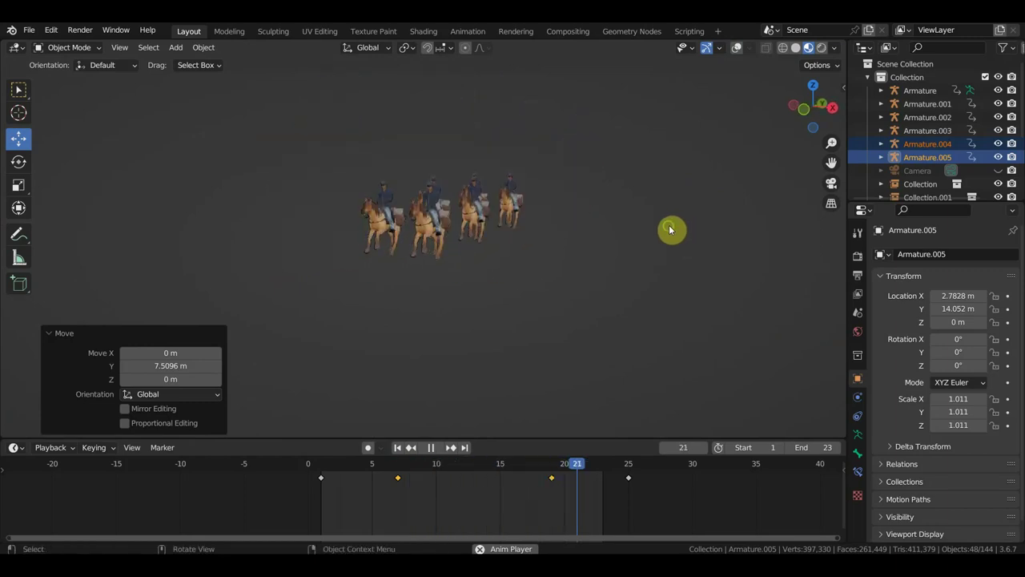
{"action": "middle_click_drag", "start_coordinate": [600, 238], "coordinate": [464, 221]}
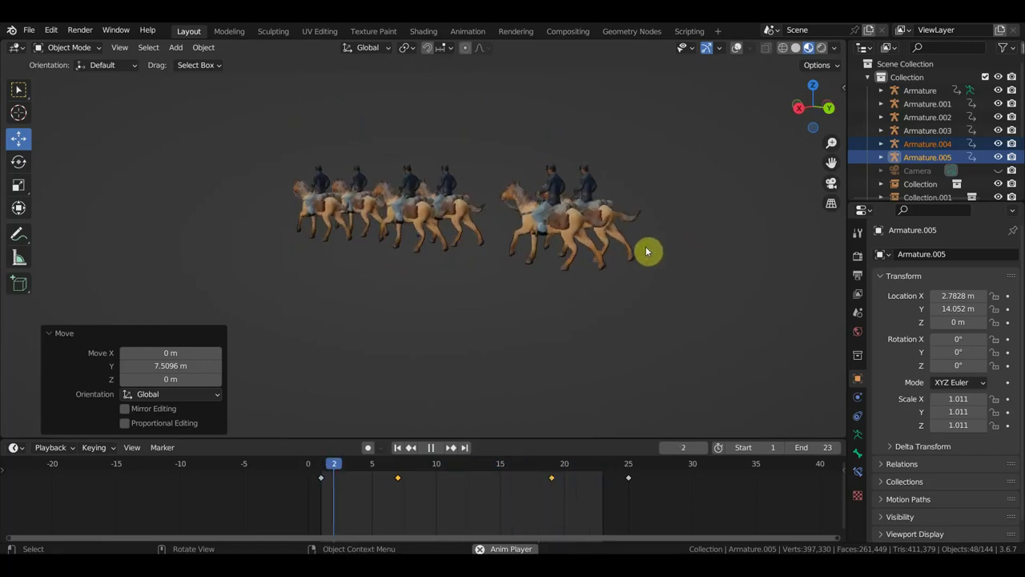
{"action": "key", "text": "space"}
{"action": "left_click_drag", "start_coordinate": [687, 322], "coordinate": [283, 125]}
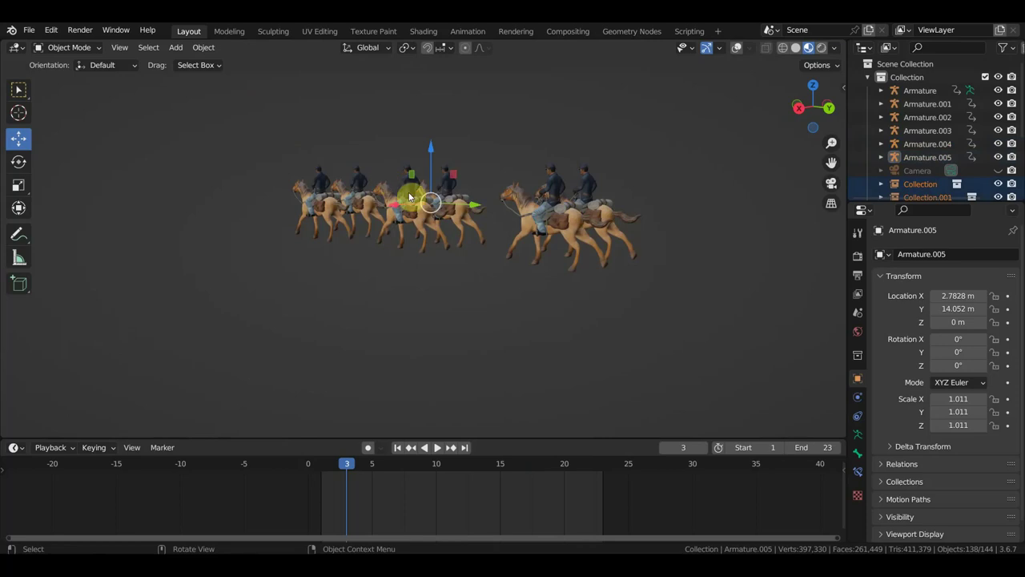
{"action": "mouse_move", "coordinate": [683, 447]}
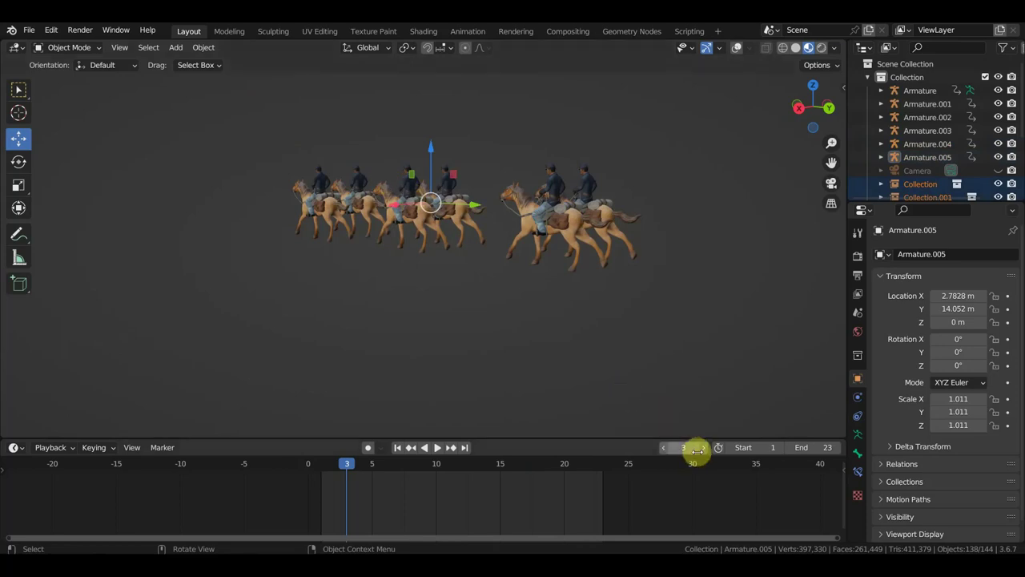
{"action": "middle_click_drag", "start_coordinate": [512, 344], "coordinate": [630, 349]}
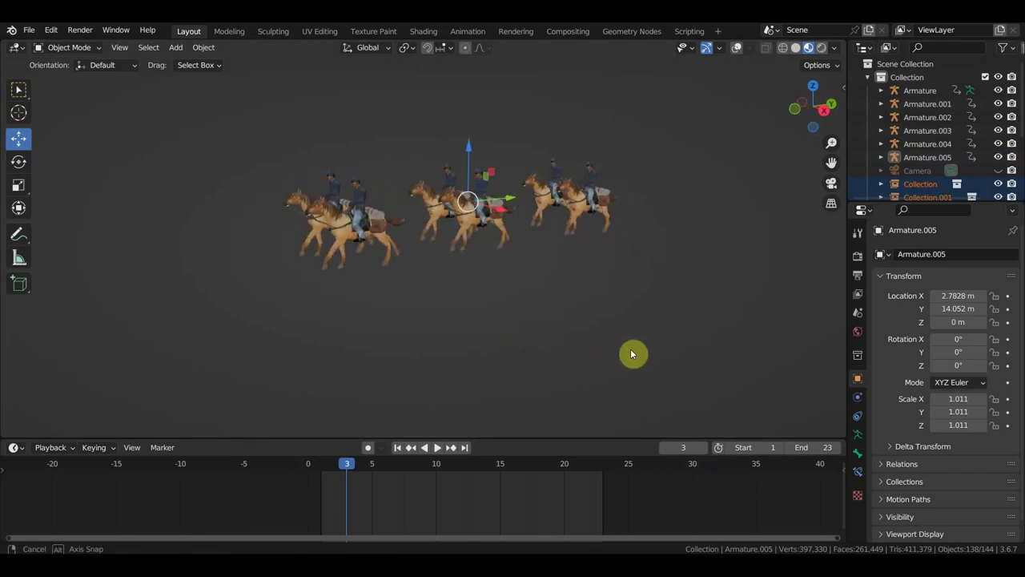
{"action": "left_click", "coordinate": [16, 92]}
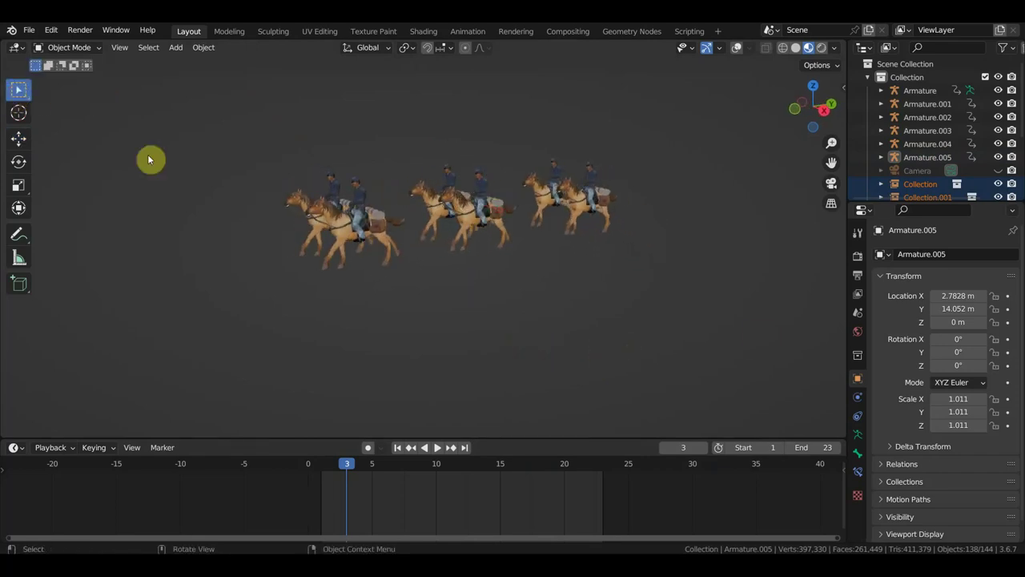
{"action": "middle_click_drag", "start_coordinate": [609, 322], "coordinate": [626, 317]}
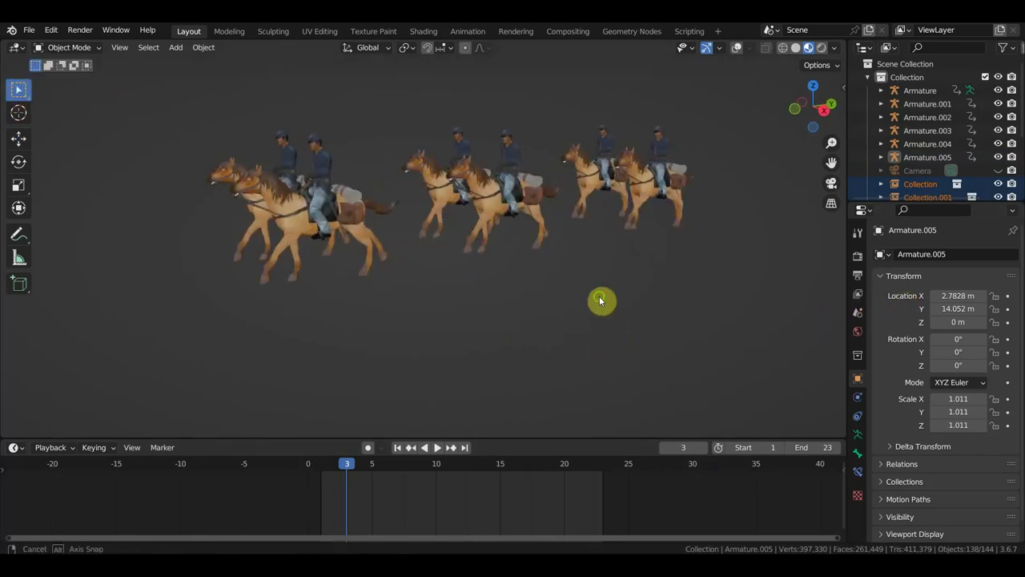
{"action": "scroll", "coordinate": [626, 316], "scroll_direction": "up", "scroll_amount": 2}
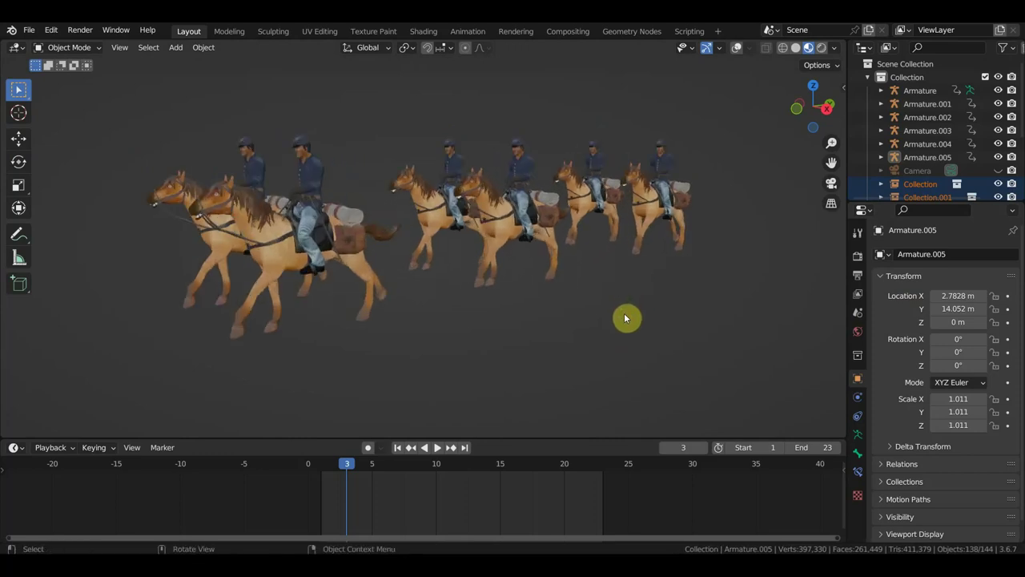
{"action": "middle_click_drag", "start_coordinate": [627, 318], "coordinate": [665, 304]}
{"action": "scroll", "coordinate": [629, 314], "scroll_direction": "up", "scroll_amount": 2}
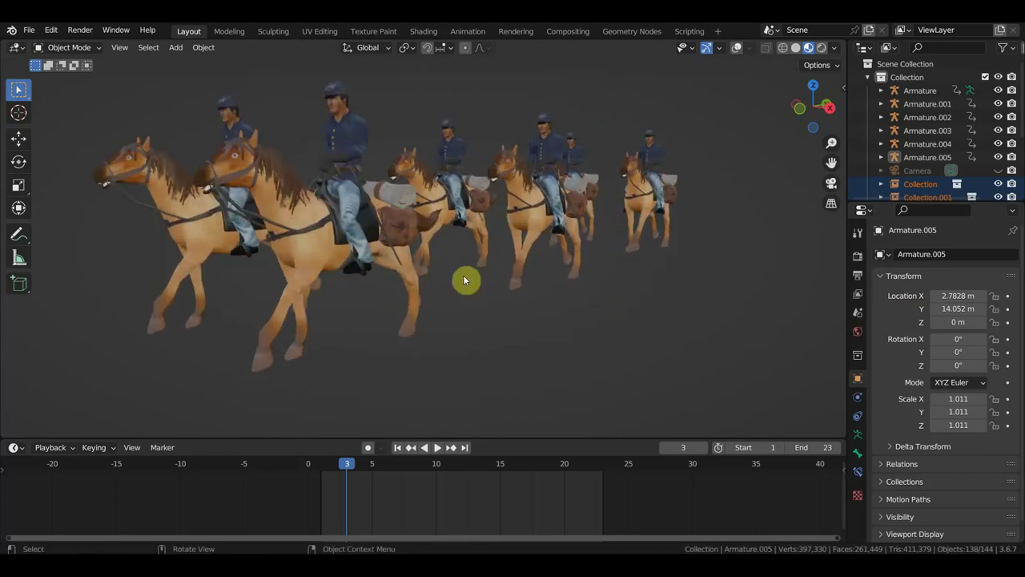
{"action": "middle_click_drag", "start_coordinate": [593, 270], "coordinate": [558, 269]}
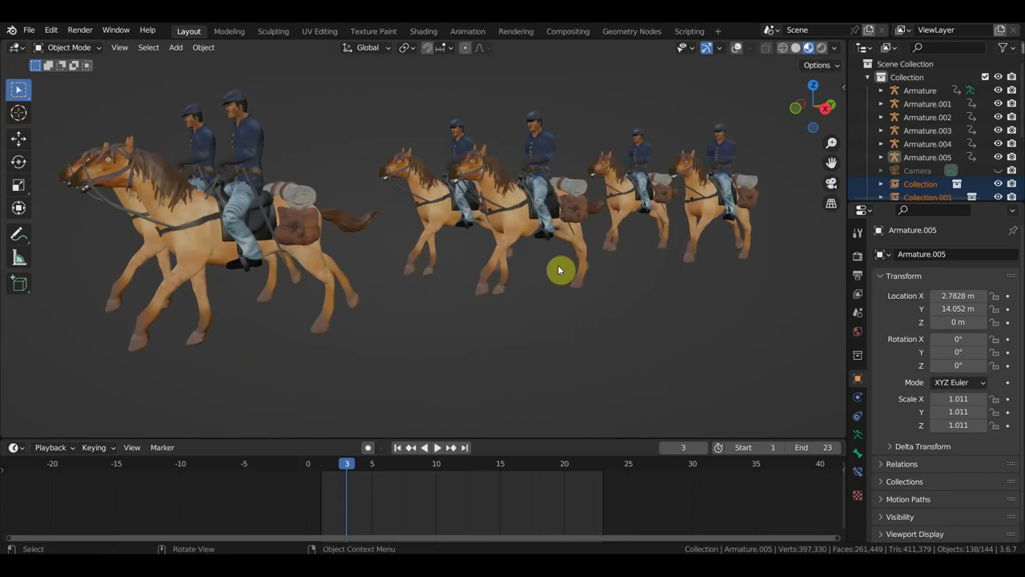
{"action": "mouse_move", "coordinate": [397, 253]}
{"action": "middle_mouse_down"}
{"action": "mouse_move", "coordinate": [563, 275]}
{"action": "mouse_move", "coordinate": [485, 279]}
{"action": "mouse_move", "coordinate": [619, 284]}
{"action": "middle_mouse_up"}
{"action": "scroll", "coordinate": [623, 283], "scroll_direction": "down", "scroll_amount": 2}
{"action": "scroll", "coordinate": [499, 275], "scroll_direction": "down", "scroll_amount": 1}
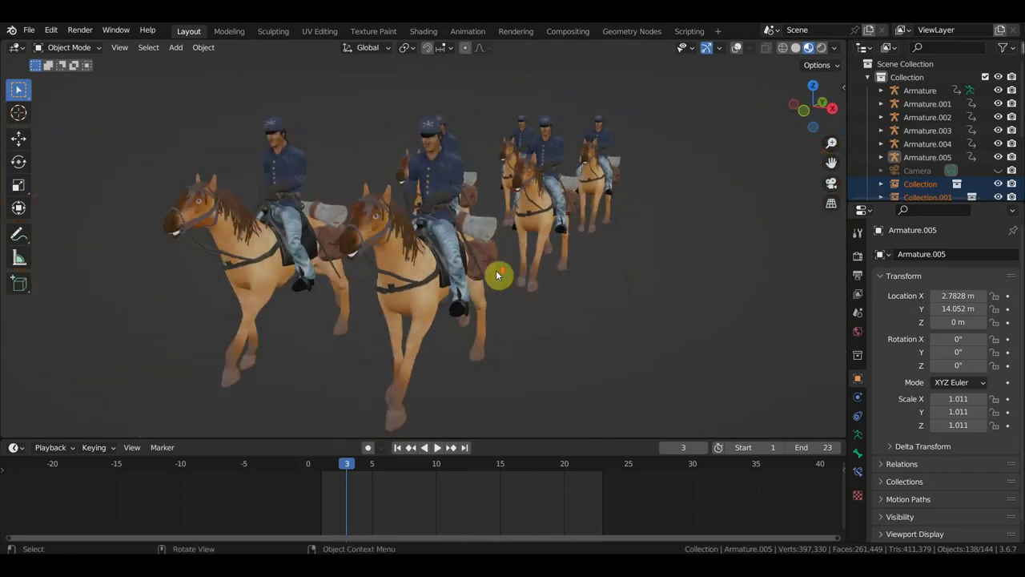
{"action": "scroll", "coordinate": [536, 255], "scroll_direction": "down", "scroll_amount": 1}
{"action": "middle_click_drag", "start_coordinate": [537, 254], "coordinate": [458, 255]}
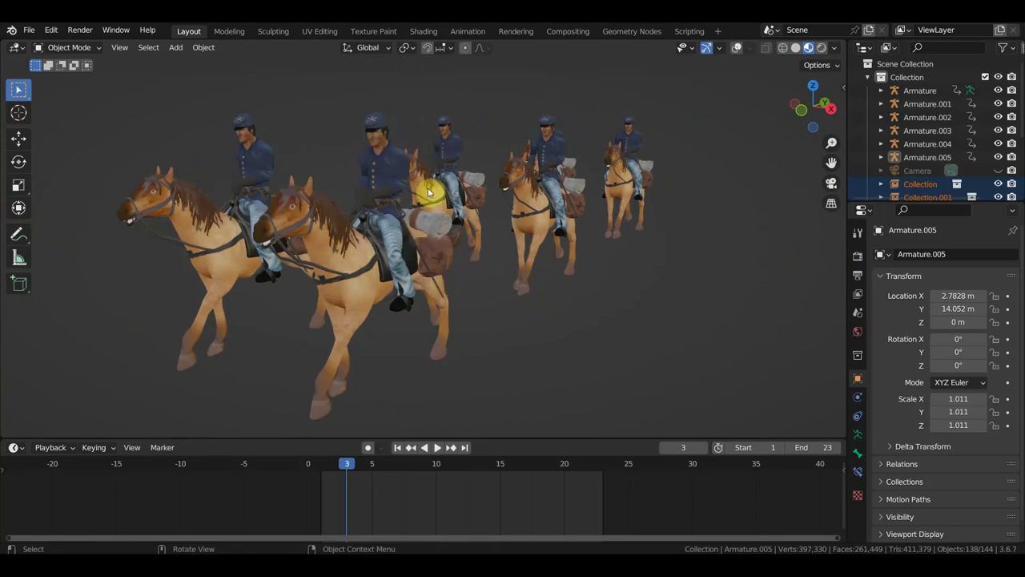
{"action": "mouse_move", "coordinate": [516, 211]}
{"action": "middle_mouse_down"}
{"action": "mouse_move", "coordinate": [451, 213]}
{"action": "mouse_move", "coordinate": [514, 231]}
{"action": "mouse_move", "coordinate": [409, 213]}
{"action": "mouse_move", "coordinate": [419, 224]}
{"action": "mouse_move", "coordinate": [483, 229]}
{"action": "mouse_move", "coordinate": [463, 220]}
{"action": "middle_mouse_up"}
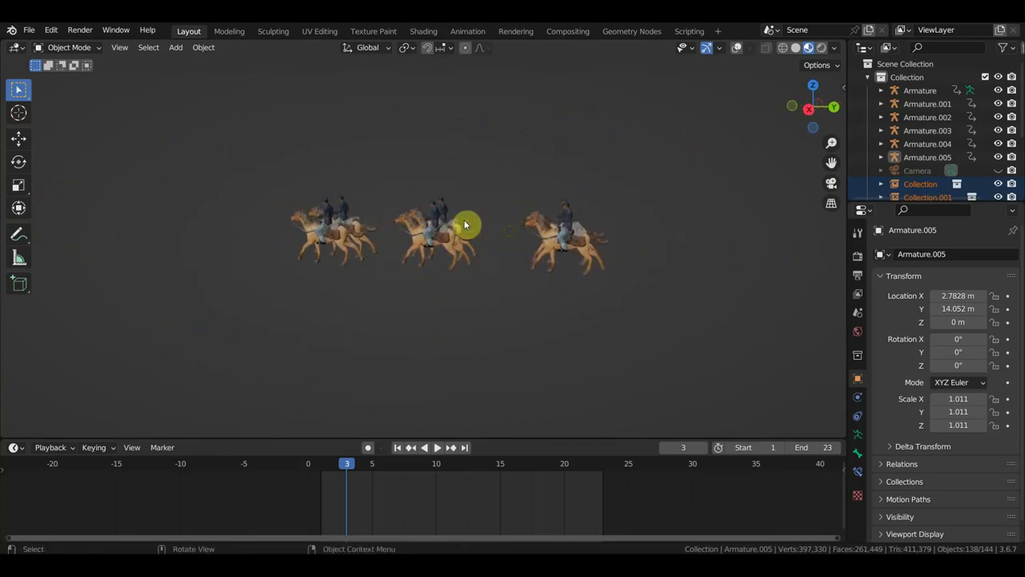
{"action": "middle_click_drag", "start_coordinate": [545, 252], "coordinate": [668, 249]}
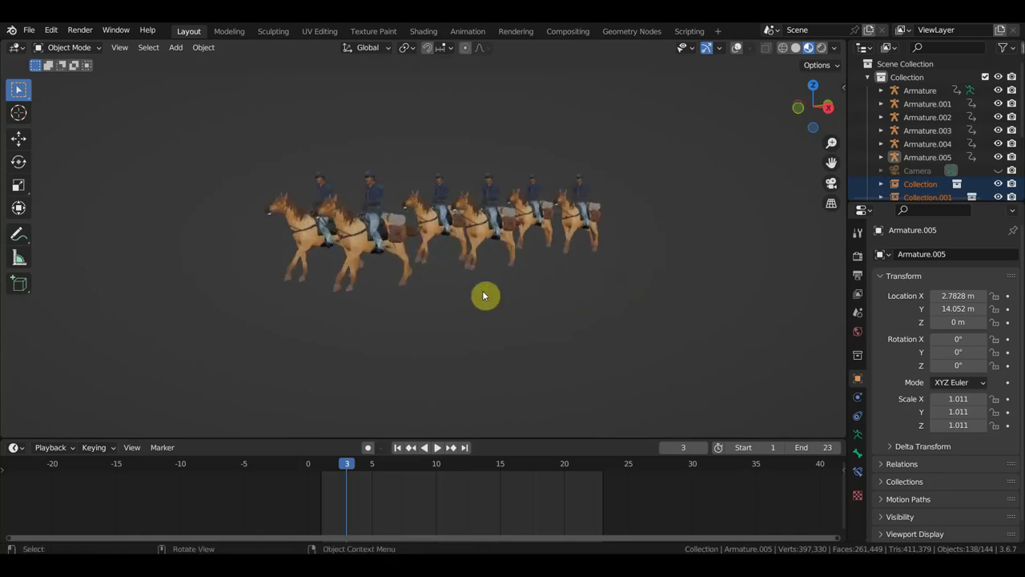
{"action": "mouse_move", "coordinate": [483, 296]}
{"action": "middle_mouse_down"}
{"action": "mouse_move", "coordinate": [534, 294]}
{"action": "mouse_move", "coordinate": [321, 265]}
{"action": "middle_mouse_up"}
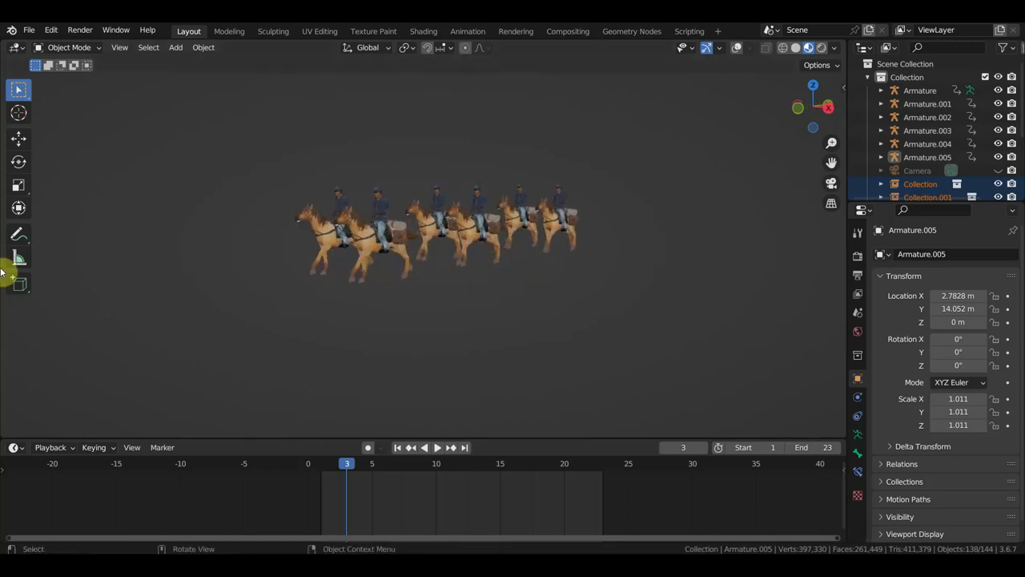
{"action": "mouse_move", "coordinate": [183, 266]}
{"action": "middle_mouse_down"}
{"action": "mouse_move", "coordinate": [407, 299]}
{"action": "mouse_move", "coordinate": [318, 300]}
{"action": "middle_mouse_up"}
{"action": "mouse_move", "coordinate": [280, 301]}
{"action": "middle_mouse_down"}
{"action": "mouse_move", "coordinate": [269, 300]}
{"action": "mouse_move", "coordinate": [599, 293]}
{"action": "mouse_move", "coordinate": [701, 305]}
{"action": "middle_mouse_up"}
{"action": "scroll", "coordinate": [381, 298], "scroll_direction": "up", "scroll_amount": 2}
{"action": "scroll", "coordinate": [664, 301], "scroll_direction": "up", "scroll_amount": 1}
{"action": "scroll", "coordinate": [667, 302], "scroll_direction": "up", "scroll_amount": 1}
{"action": "scroll", "coordinate": [672, 303], "scroll_direction": "up", "scroll_amount": 1}
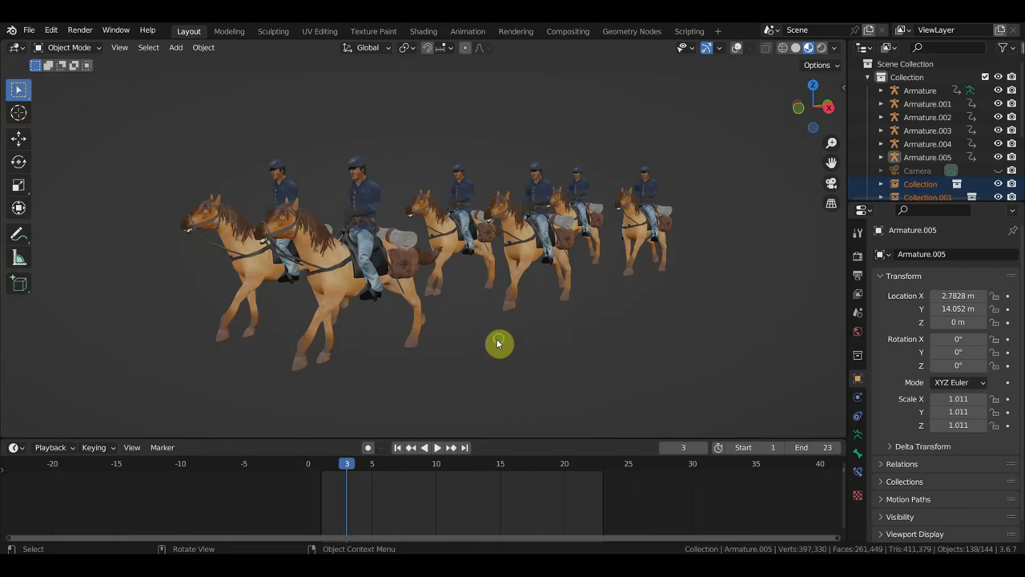
{"action": "middle_click_drag", "start_coordinate": [500, 350], "coordinate": [515, 339]}
{"action": "scroll", "coordinate": [514, 340], "scroll_direction": "up", "scroll_amount": 2}
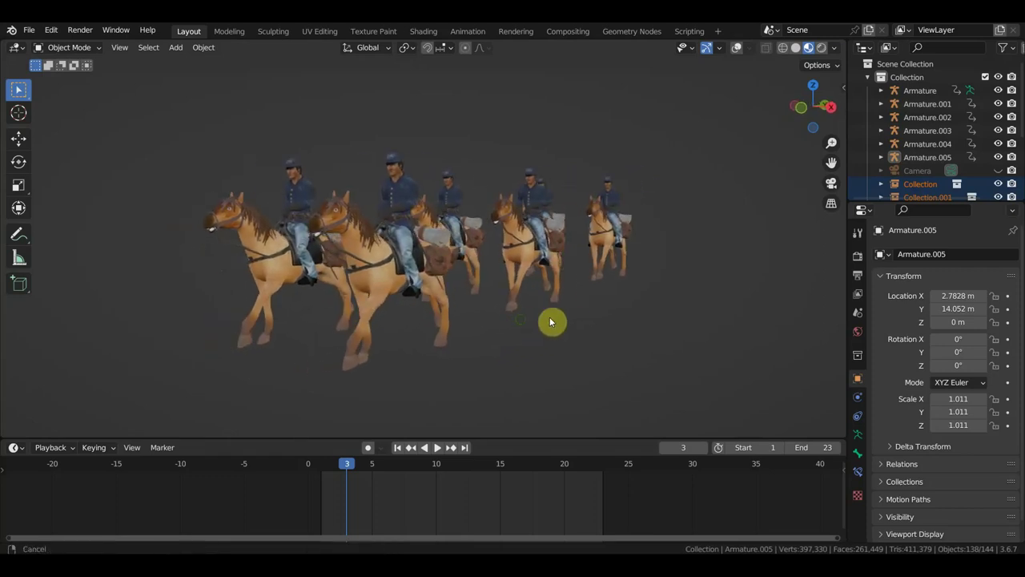
{"action": "scroll", "coordinate": [572, 322], "scroll_direction": "up", "scroll_amount": 2}
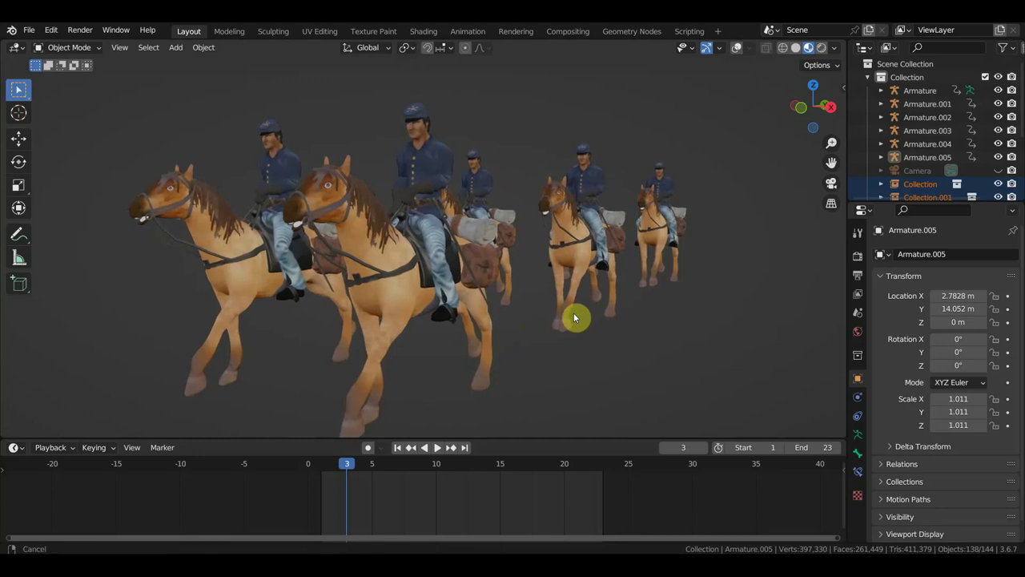
{"action": "middle_click_drag", "start_coordinate": [574, 314], "coordinate": [593, 304], "text": "shift"}
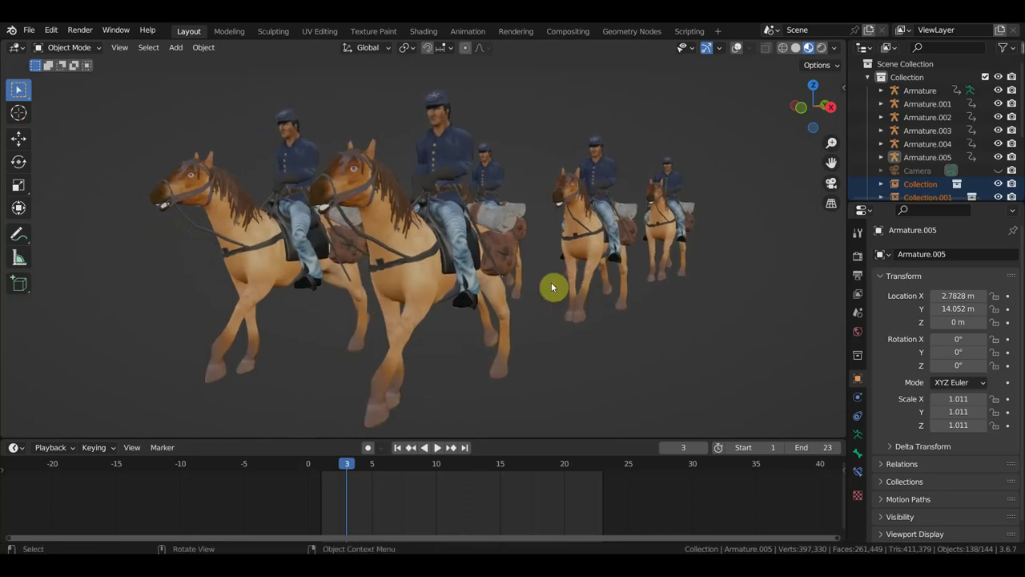
{"action": "scroll", "coordinate": [517, 289], "scroll_direction": "down", "scroll_amount": 1}
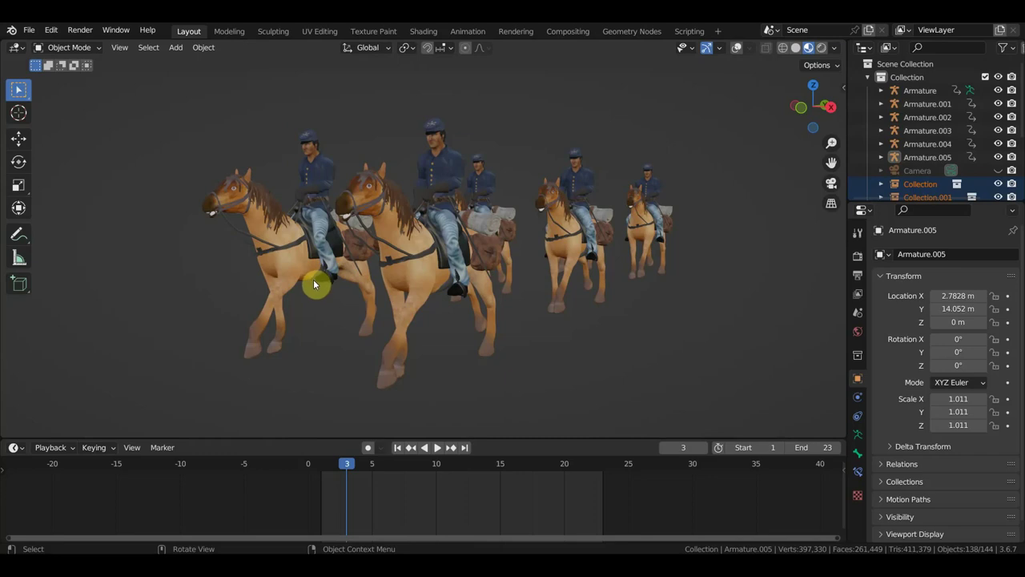
{"action": "left_click", "coordinate": [30, 31]}
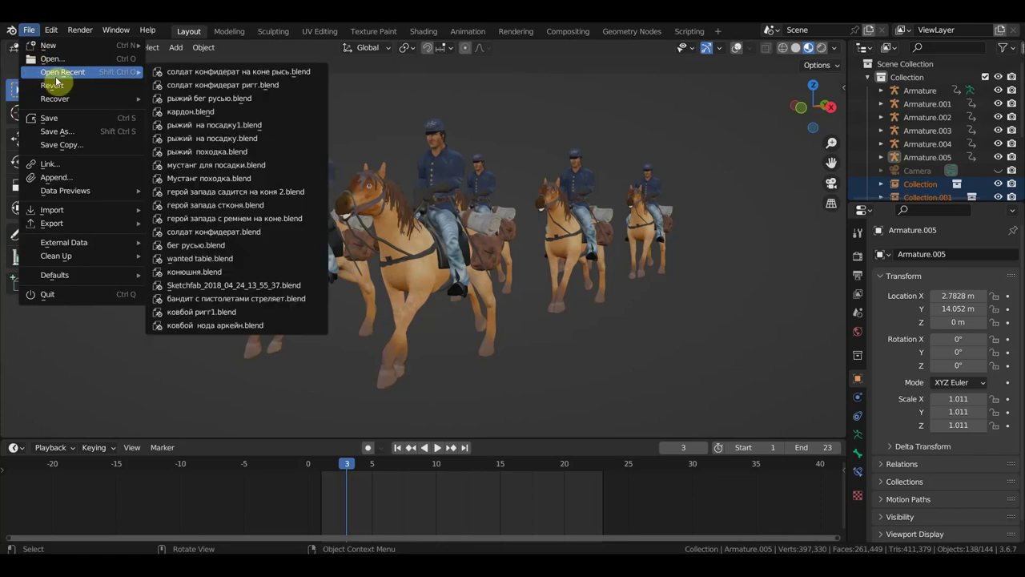
{"action": "mouse_move", "coordinate": [48, 45]}
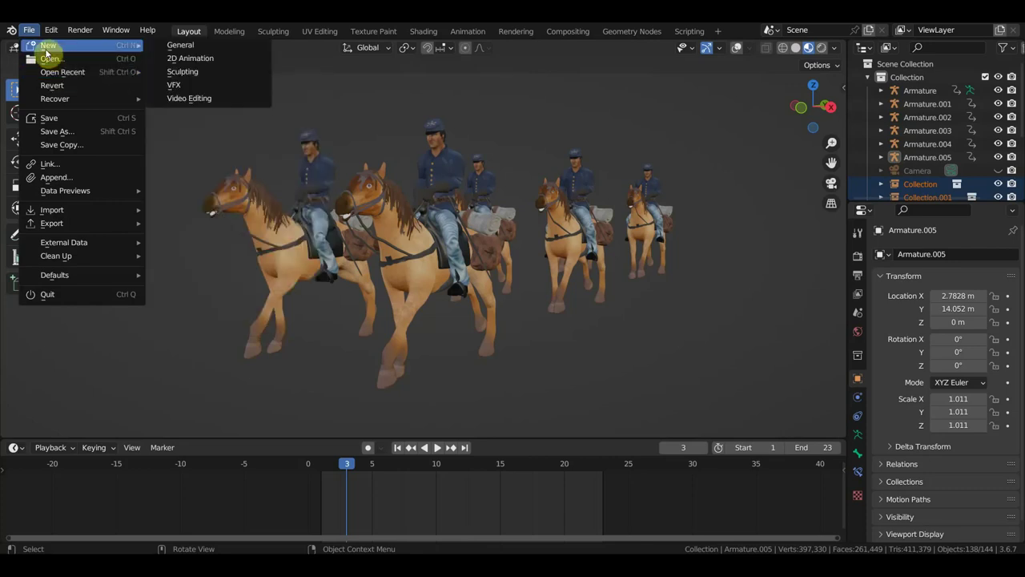
{"action": "middle_click_drag", "start_coordinate": [769, 175], "coordinate": [773, 163]}
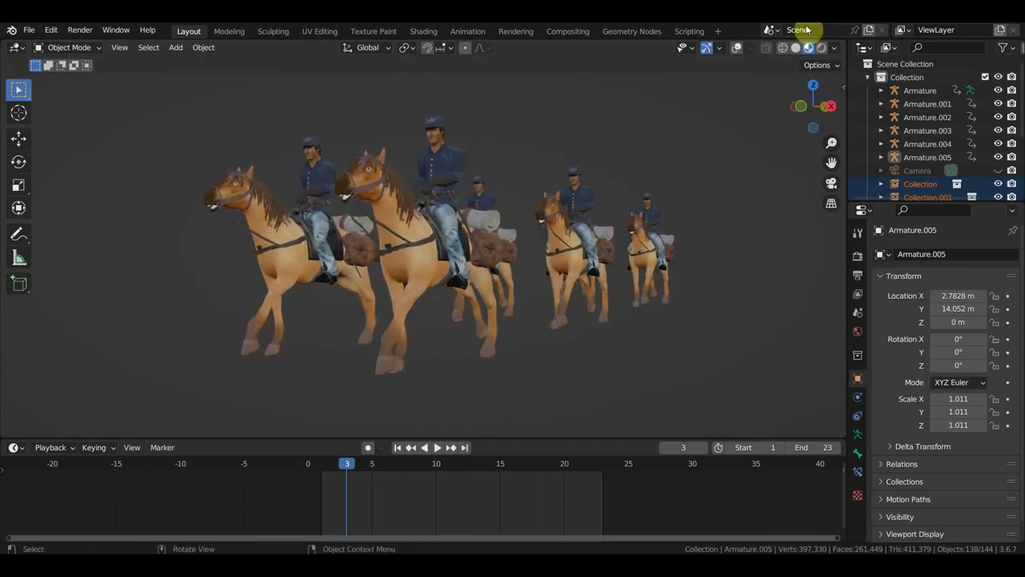
{"action": "key", "text": "Print"}
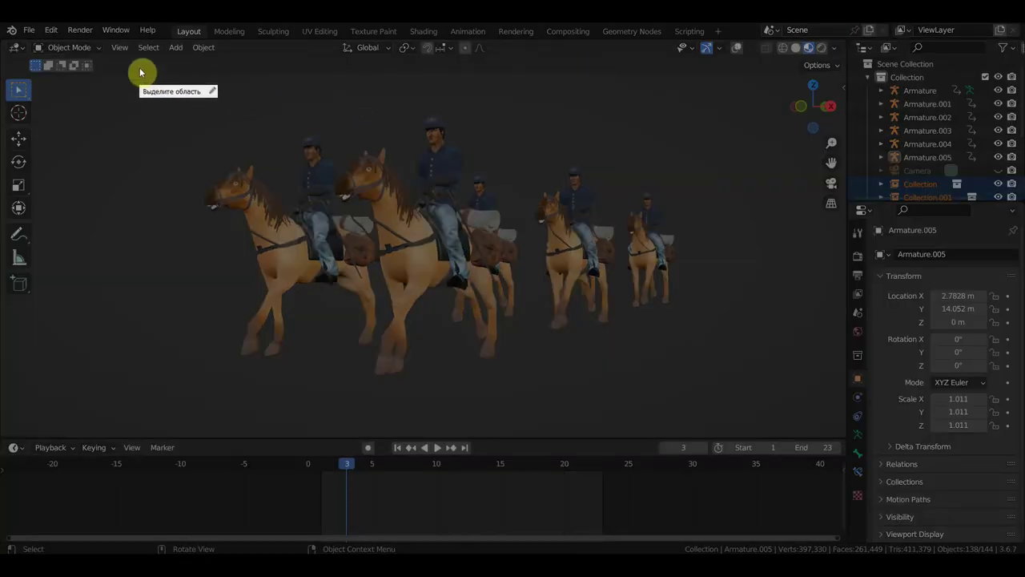
{"action": "left_click_drag", "start_coordinate": [150, 70], "coordinate": [715, 422]}
{"action": "left_click", "coordinate": [735, 391]}
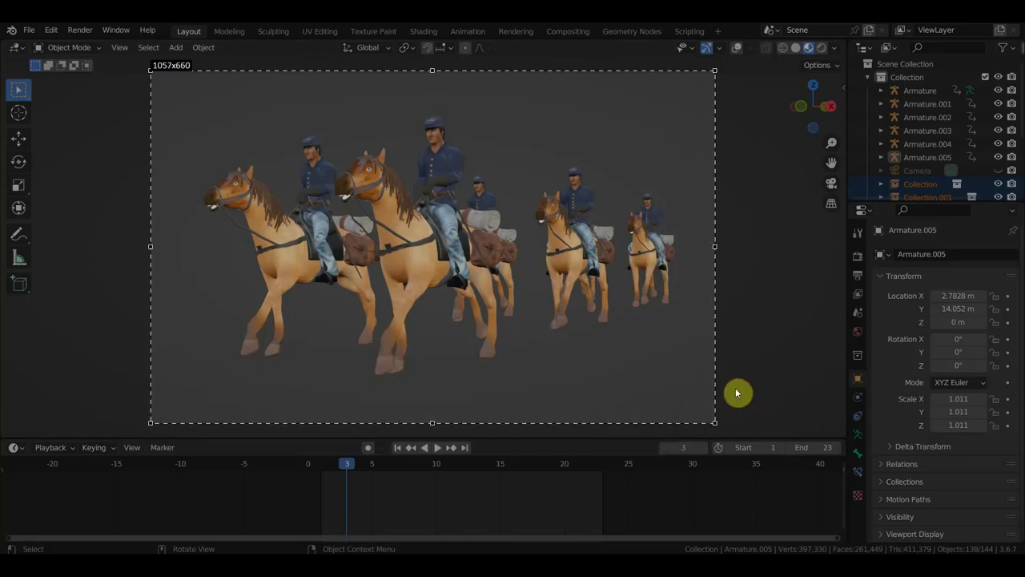
{"action": "left_click", "coordinate": [713, 417]}
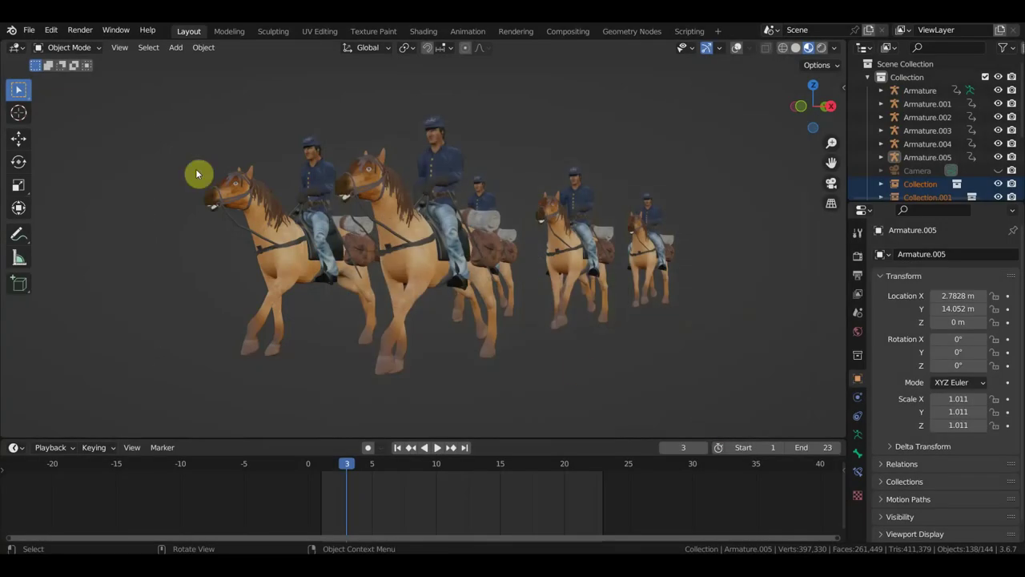
{"action": "left_click", "coordinate": [29, 30]}
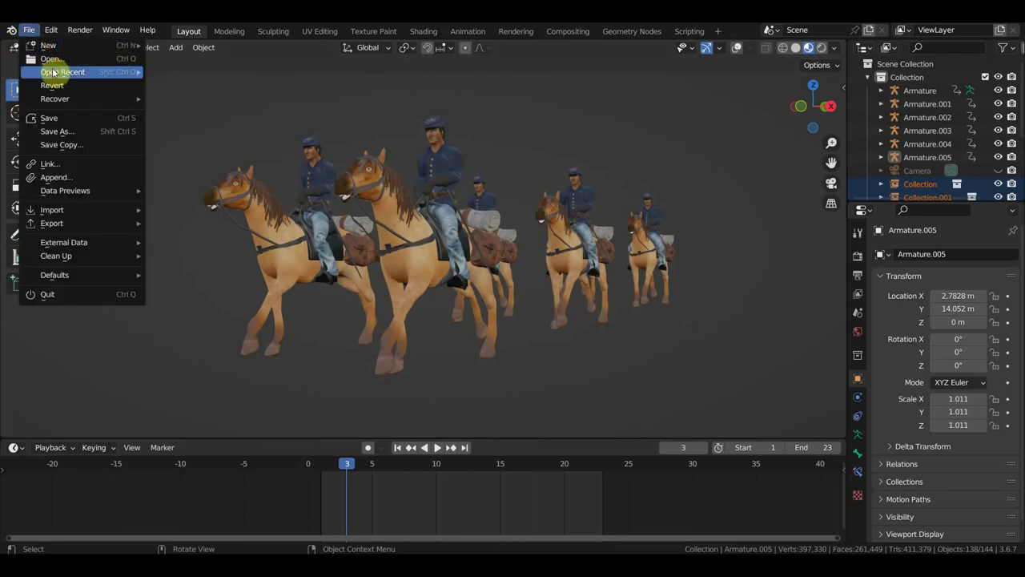
{"action": "mouse_move", "coordinate": [63, 72]}
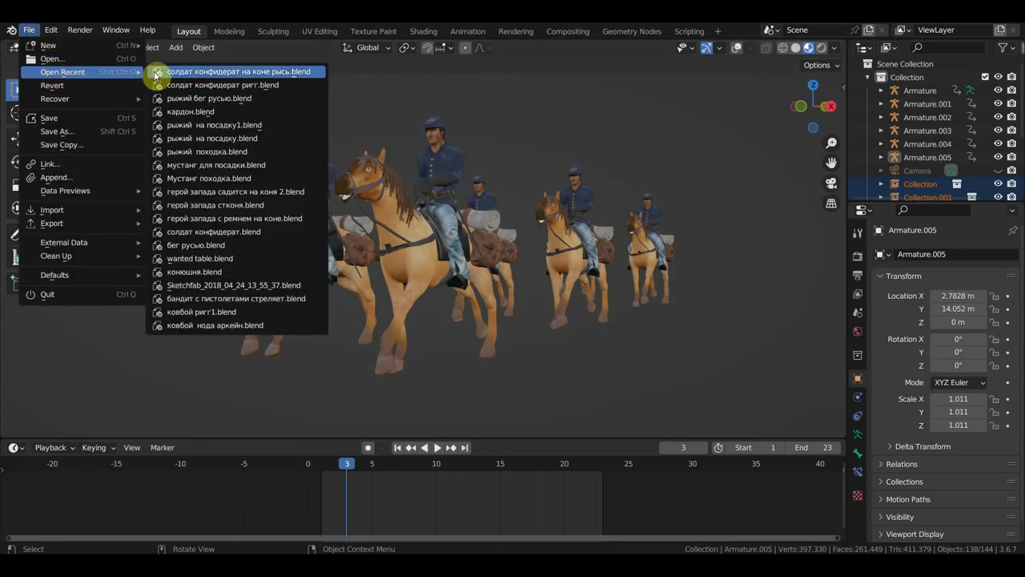
- Open the western fort .blend from recent files, discarding the riders file changes
{"action": "left_click", "coordinate": [225, 116]}
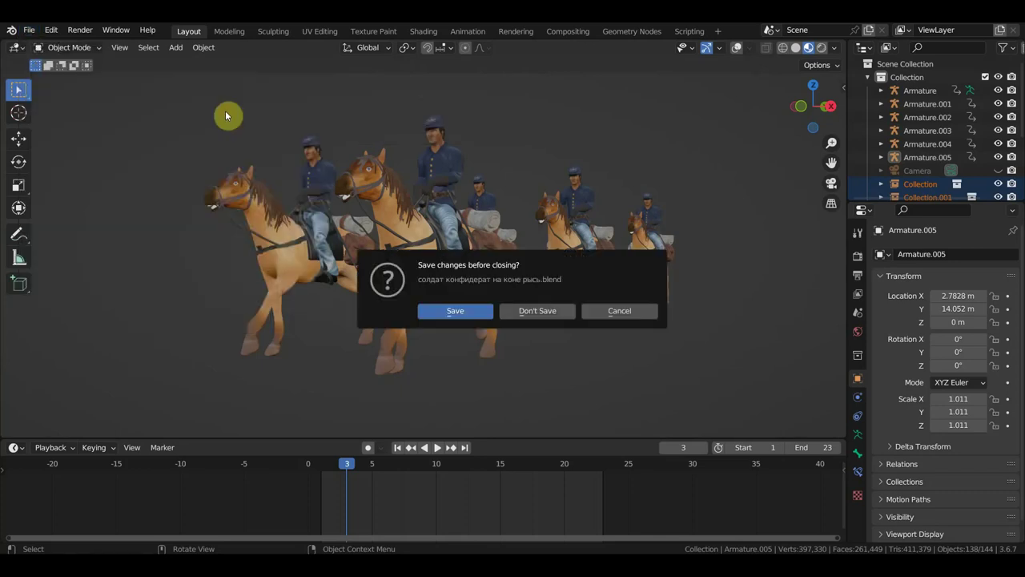
{"action": "left_click", "coordinate": [544, 313]}
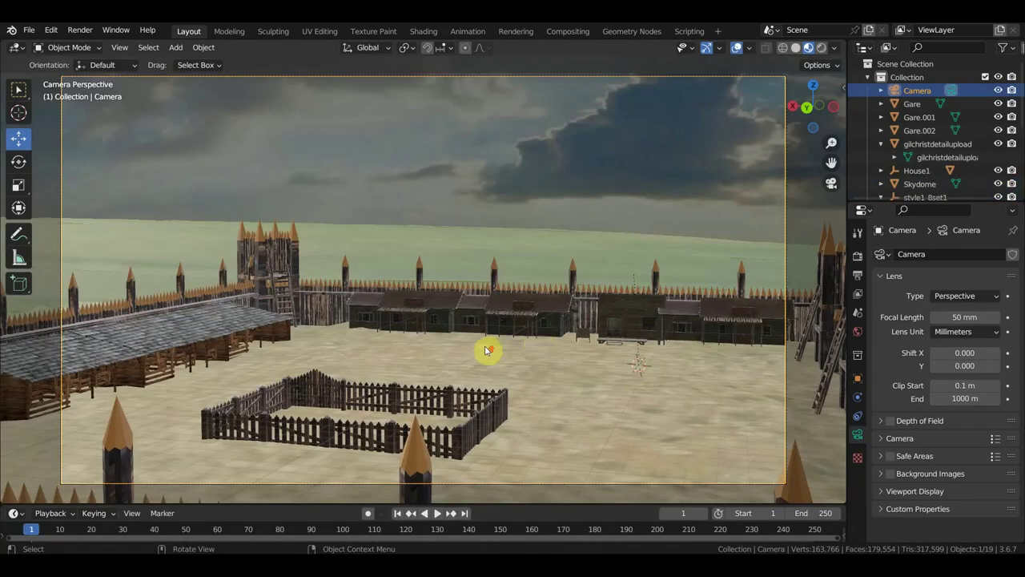
- Leave the camera view and zoom to a top-down view of the fort
{"action": "scroll", "coordinate": [487, 348], "scroll_direction": "up", "scroll_amount": 2}
{"action": "middle_click_drag", "start_coordinate": [487, 349], "coordinate": [468, 356]}
{"action": "scroll", "coordinate": [468, 356], "scroll_direction": "down", "scroll_amount": 3}
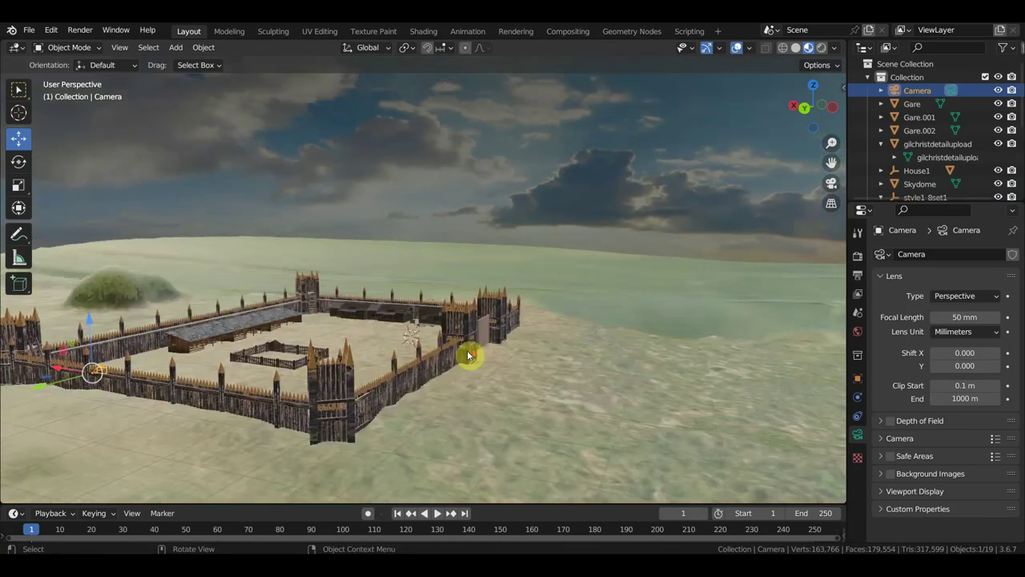
{"action": "scroll", "coordinate": [468, 356], "scroll_direction": "down", "scroll_amount": 1}
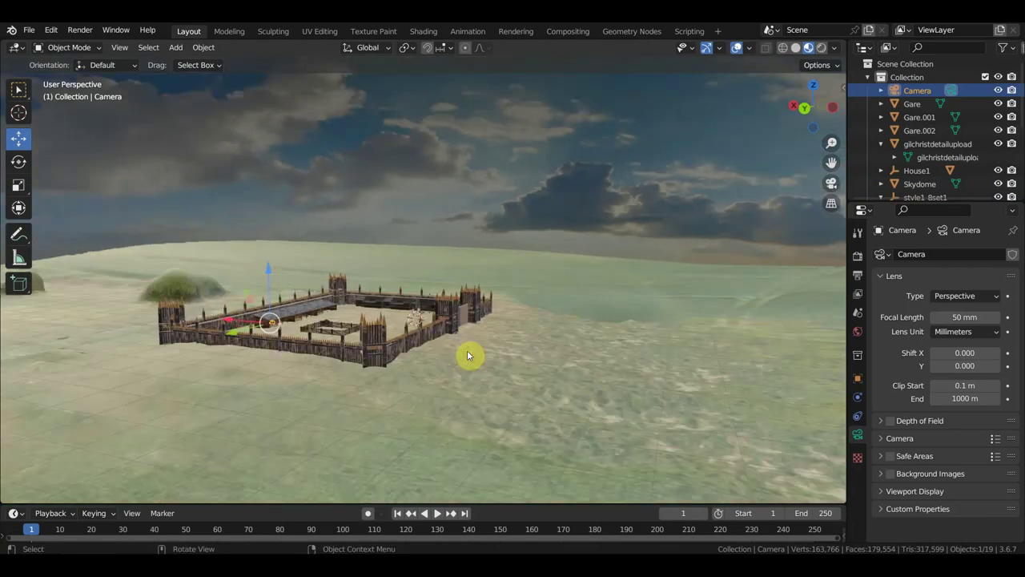
{"action": "key", "text": "KP_7"}
{"action": "scroll", "coordinate": [990, 178], "scroll_direction": "down", "scroll_amount": 1}
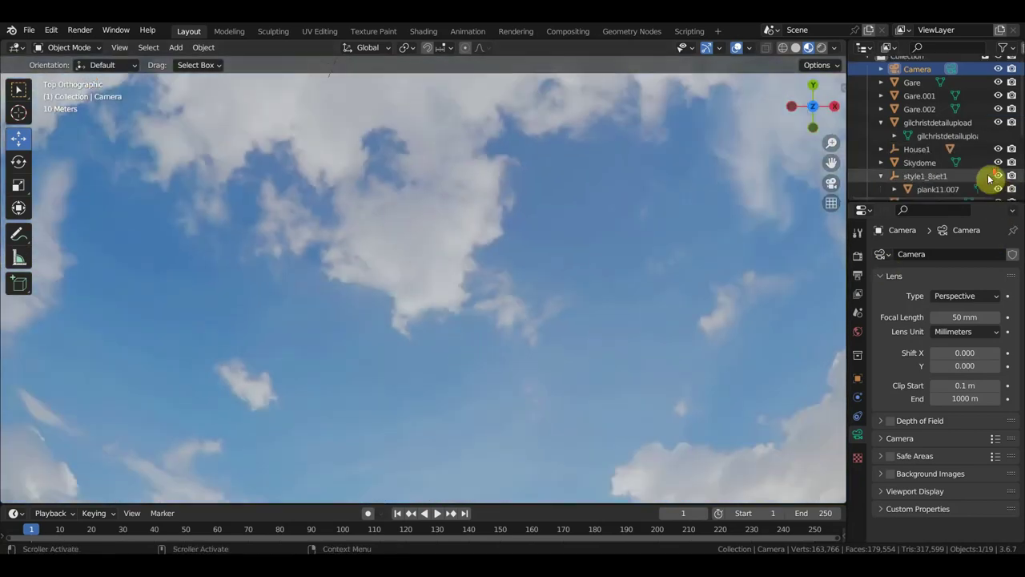
{"action": "scroll", "coordinate": [989, 178], "scroll_direction": "down", "scroll_amount": 3}
{"action": "scroll", "coordinate": [992, 170], "scroll_direction": "down", "scroll_amount": 1}
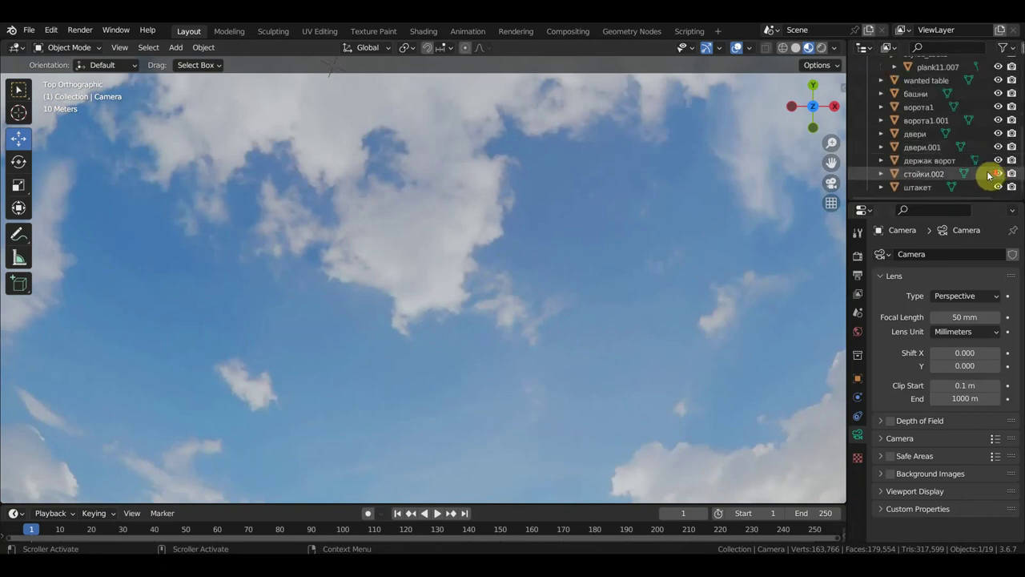
{"action": "scroll", "coordinate": [956, 130], "scroll_direction": "up", "scroll_amount": 1}
{"action": "scroll", "coordinate": [957, 130], "scroll_direction": "up", "scroll_amount": 1}
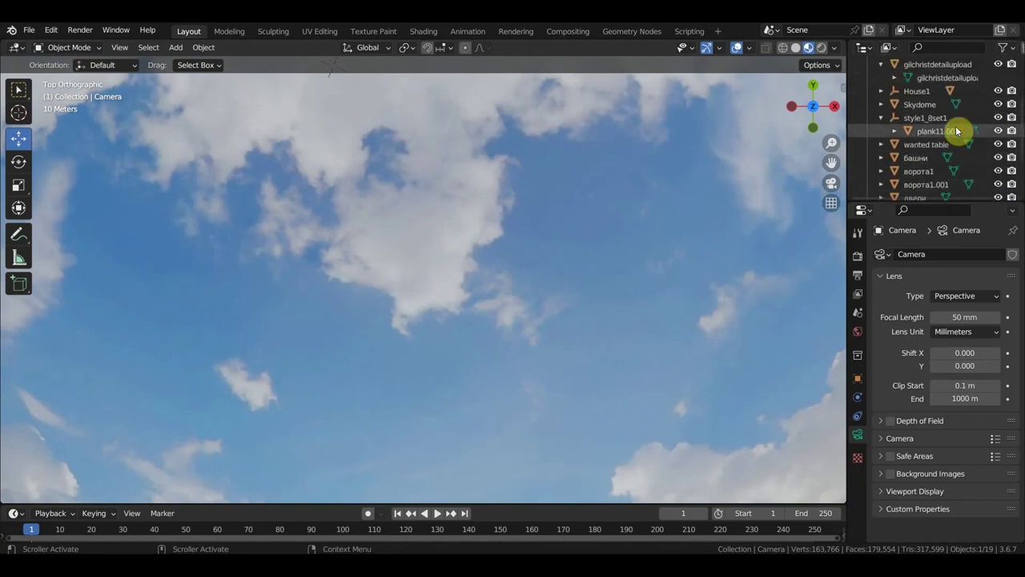
{"action": "scroll", "coordinate": [957, 130], "scroll_direction": "up", "scroll_amount": 1}
{"action": "scroll", "coordinate": [957, 132], "scroll_direction": "up", "scroll_amount": 1}
{"action": "scroll", "coordinate": [956, 140], "scroll_direction": "up", "scroll_amount": 1}
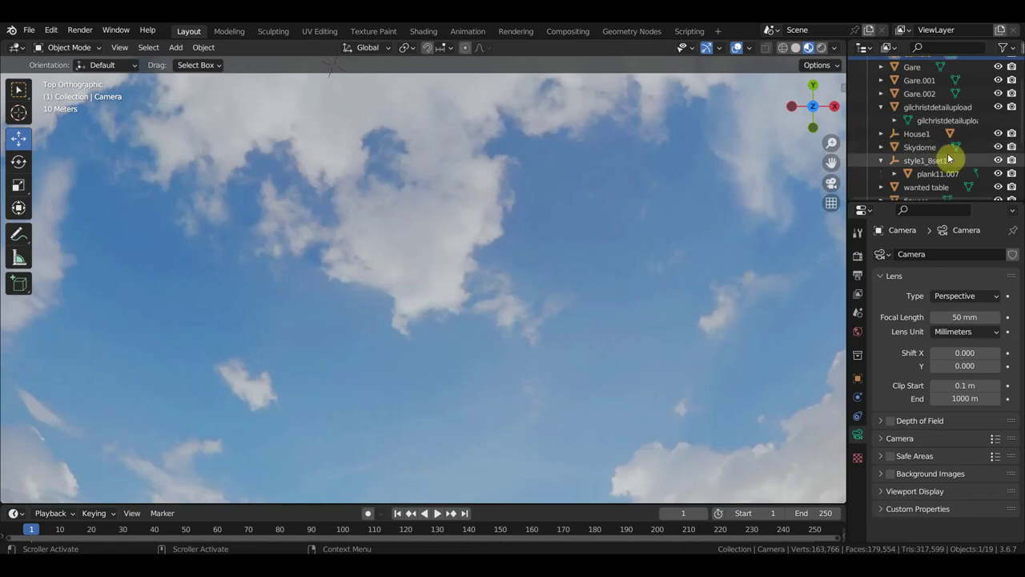
- Hide the Skydome and gilchristdetailupload terrain, then frame the fort layout
{"action": "left_click", "coordinate": [998, 147]}
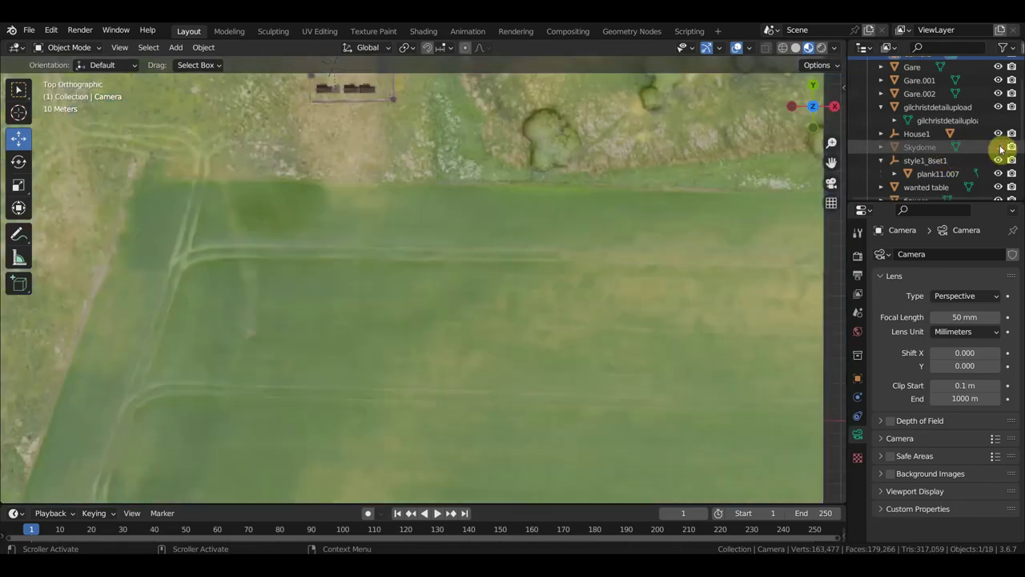
{"action": "scroll", "coordinate": [617, 286], "scroll_direction": "down", "scroll_amount": 4}
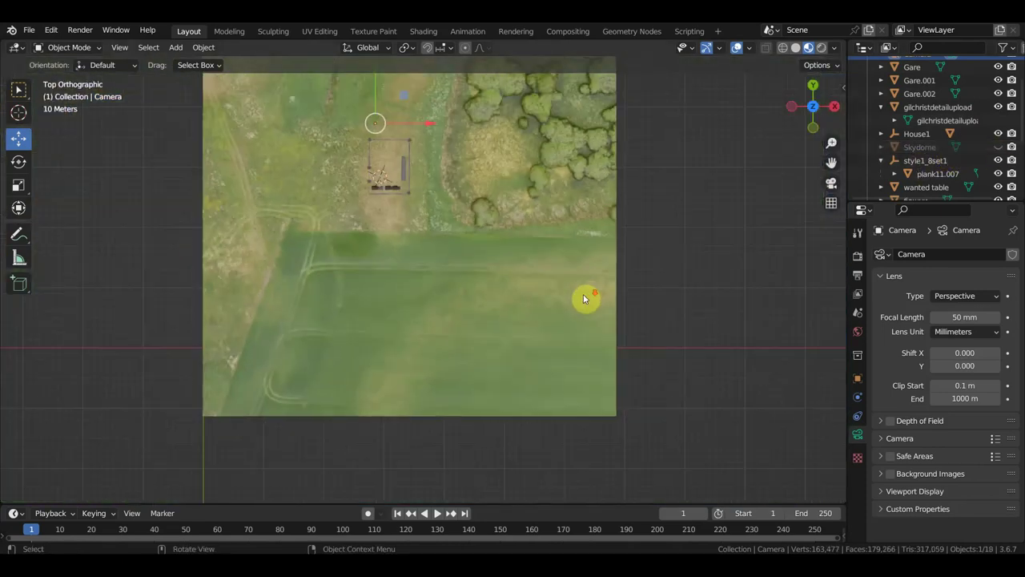
{"action": "left_click", "coordinate": [493, 277]}
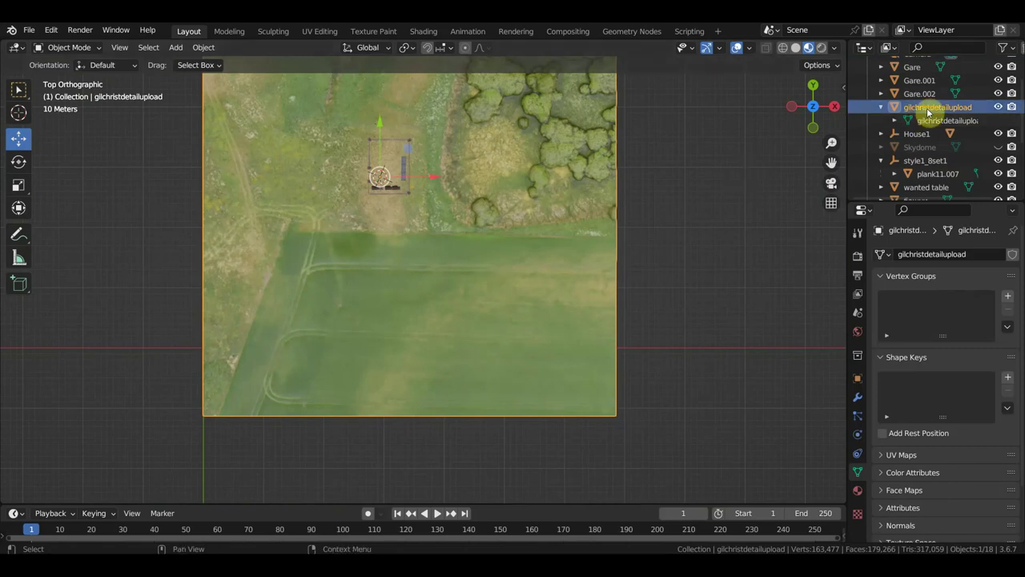
{"action": "left_click", "coordinate": [998, 106]}
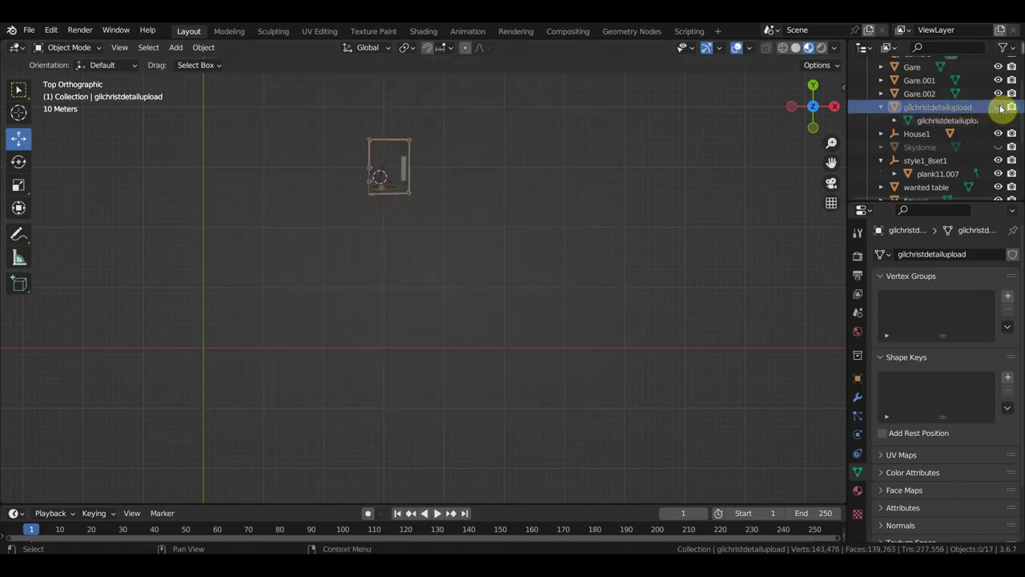
{"action": "scroll", "coordinate": [553, 210], "scroll_direction": "up", "scroll_amount": 7}
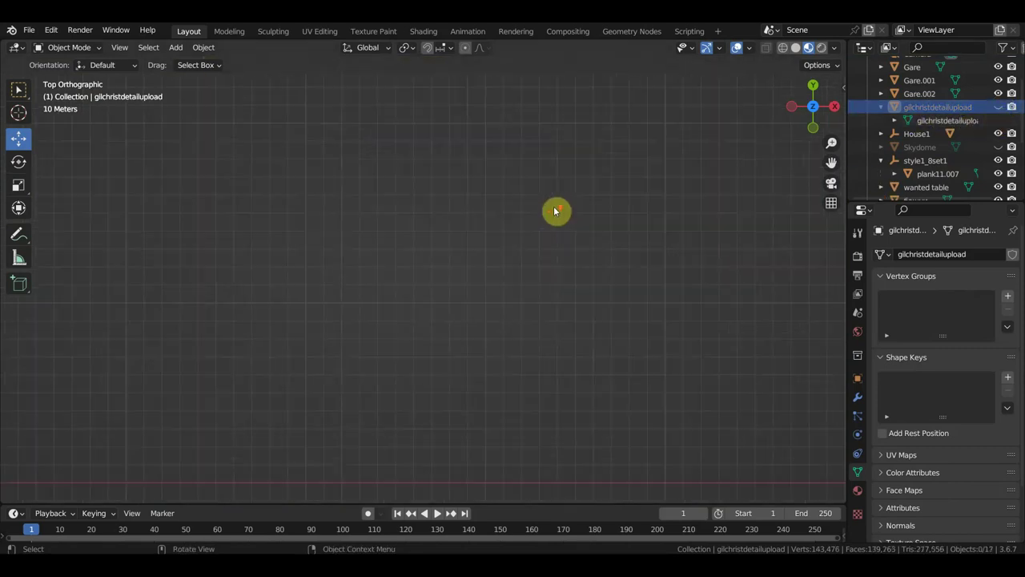
{"action": "middle_click_drag", "start_coordinate": [554, 231], "coordinate": [645, 476], "text": "shift"}
{"action": "scroll", "coordinate": [625, 448], "scroll_direction": "down", "scroll_amount": 1}
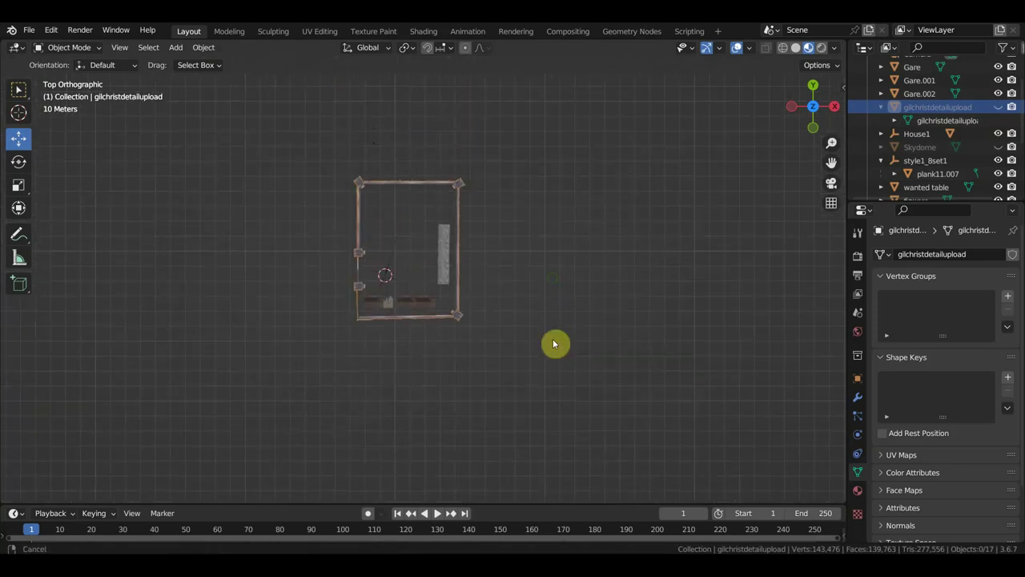
{"action": "scroll", "coordinate": [552, 340], "scroll_direction": "up", "scroll_amount": 2}
{"action": "scroll", "coordinate": [550, 336], "scroll_direction": "up", "scroll_amount": 2}
- Add a new mesh plane to the fort scene
{"action": "left_click", "coordinate": [175, 48]}
{"action": "mouse_move", "coordinate": [195, 63]}
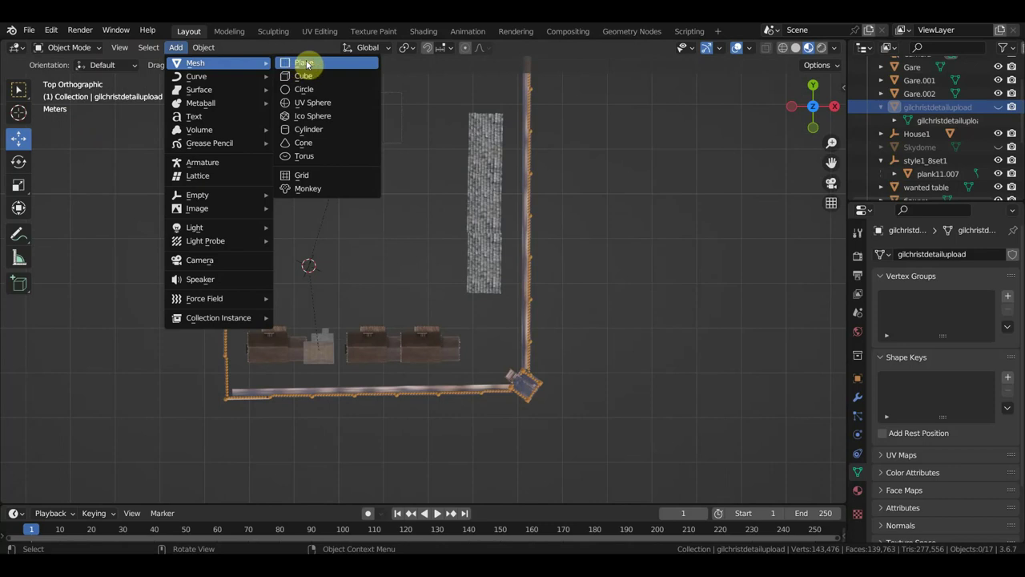
{"action": "left_click", "coordinate": [305, 64]}
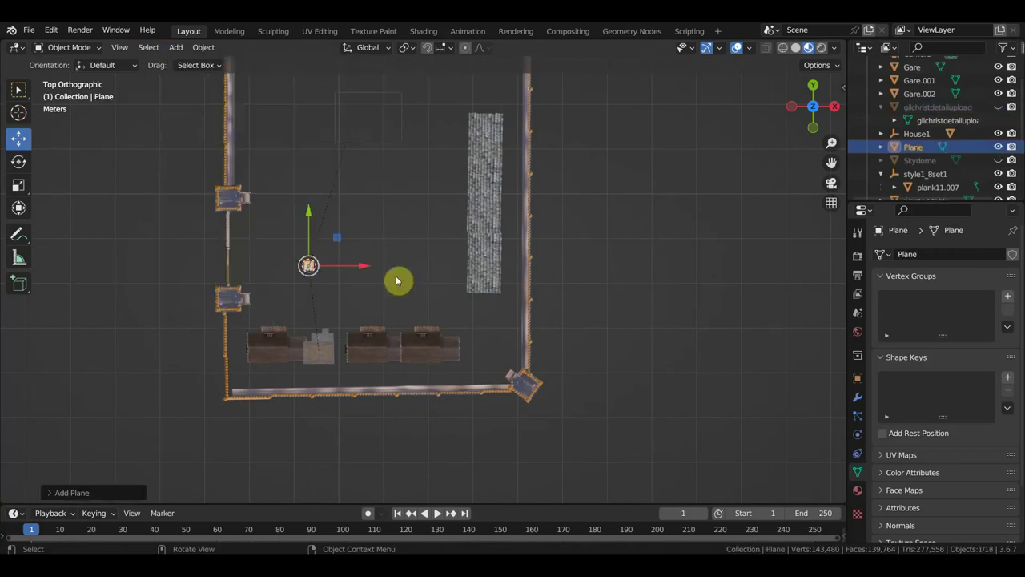
{"action": "scroll", "coordinate": [395, 282], "scroll_direction": "up", "scroll_amount": 2}
{"action": "scroll", "coordinate": [392, 280], "scroll_direction": "up", "scroll_amount": 2}
{"action": "middle_click_drag", "start_coordinate": [390, 280], "coordinate": [547, 284], "text": "shift"}
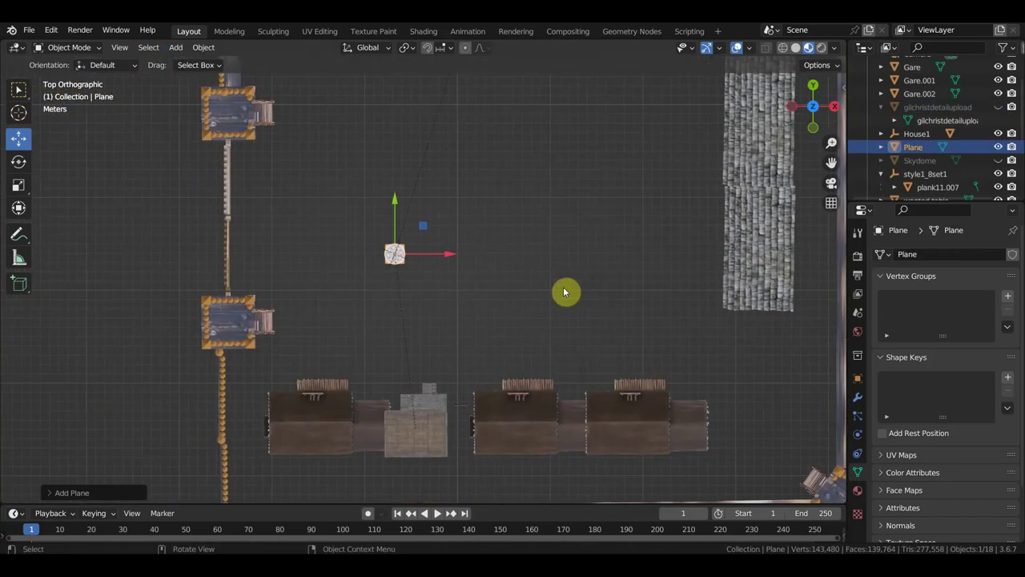
{"action": "scroll", "coordinate": [565, 293], "scroll_direction": "up", "scroll_amount": 2}
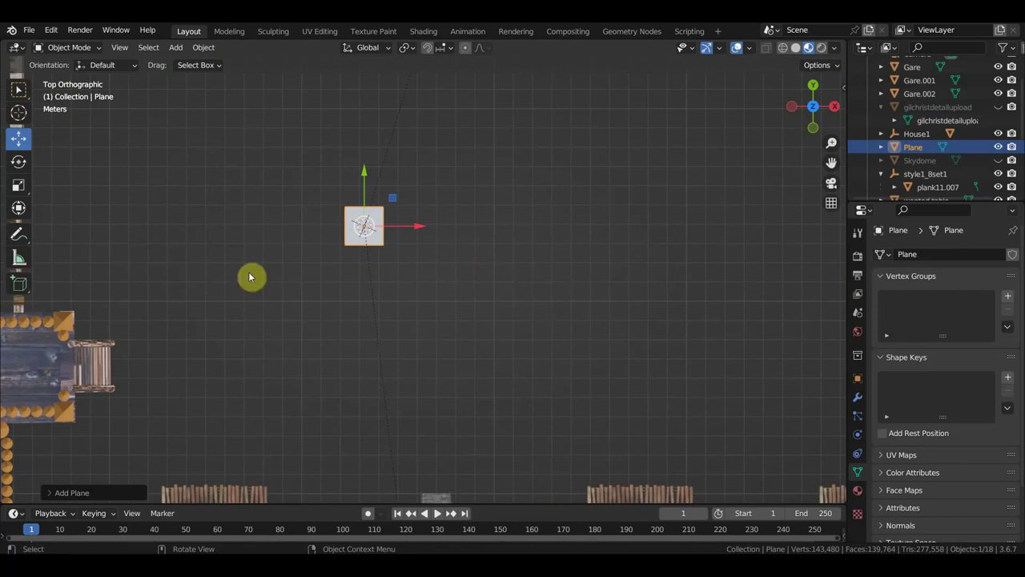
- Narrow the plane along X and scale it down twice
{"action": "left_click", "coordinate": [18, 207]}
{"action": "scroll", "coordinate": [361, 222], "scroll_direction": "up", "scroll_amount": 3}
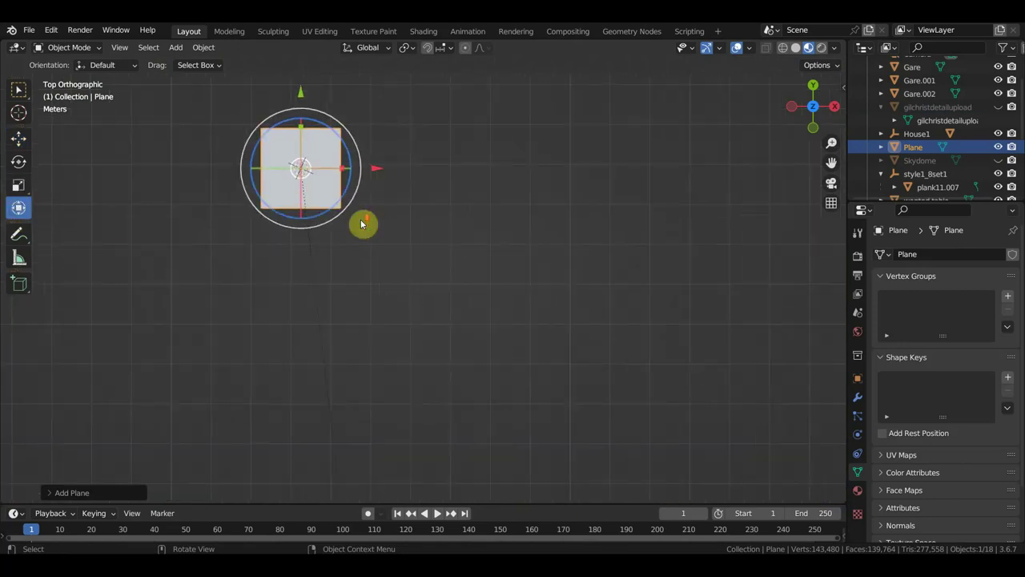
{"action": "left_click_drag", "start_coordinate": [345, 176], "coordinate": [327, 168]}
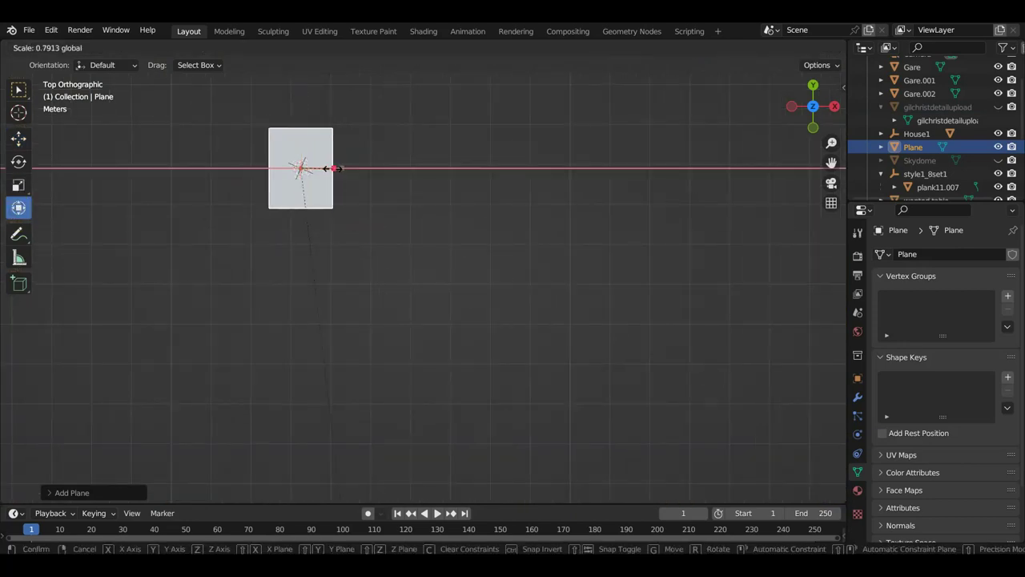
{"action": "mouse_move", "coordinate": [416, 210]}
{"action": "middle_mouse_down"}
{"action": "mouse_move", "coordinate": [506, 152]}
{"action": "mouse_move", "coordinate": [239, 150]}
{"action": "middle_mouse_up"}
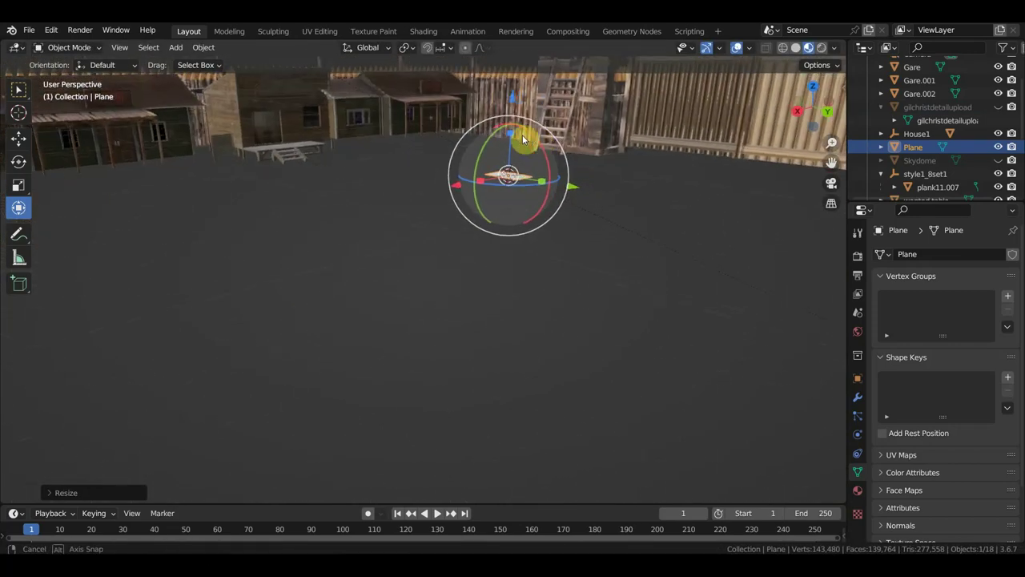
{"action": "left_click", "coordinate": [237, 148]}
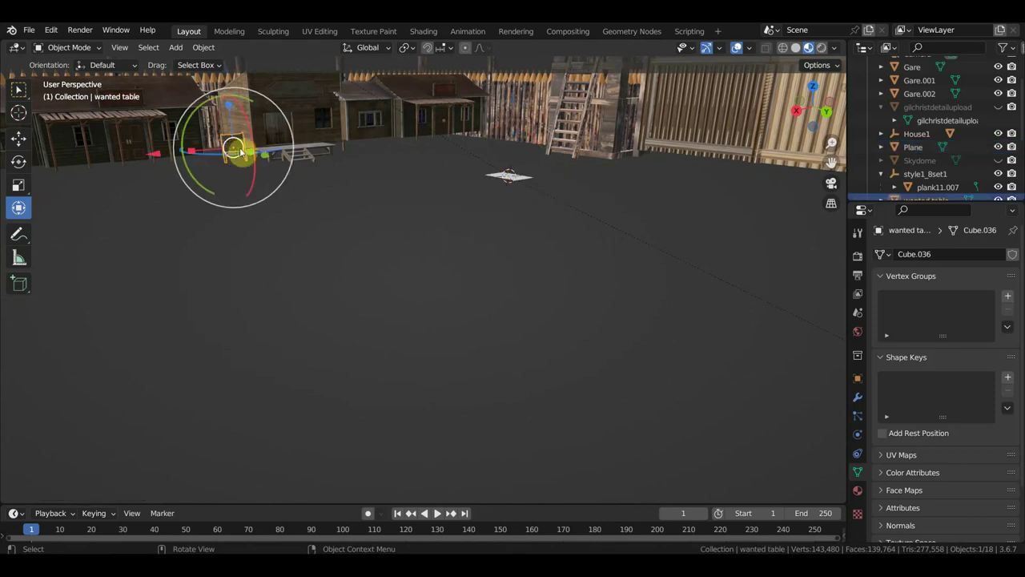
{"action": "left_click", "coordinate": [541, 200]}
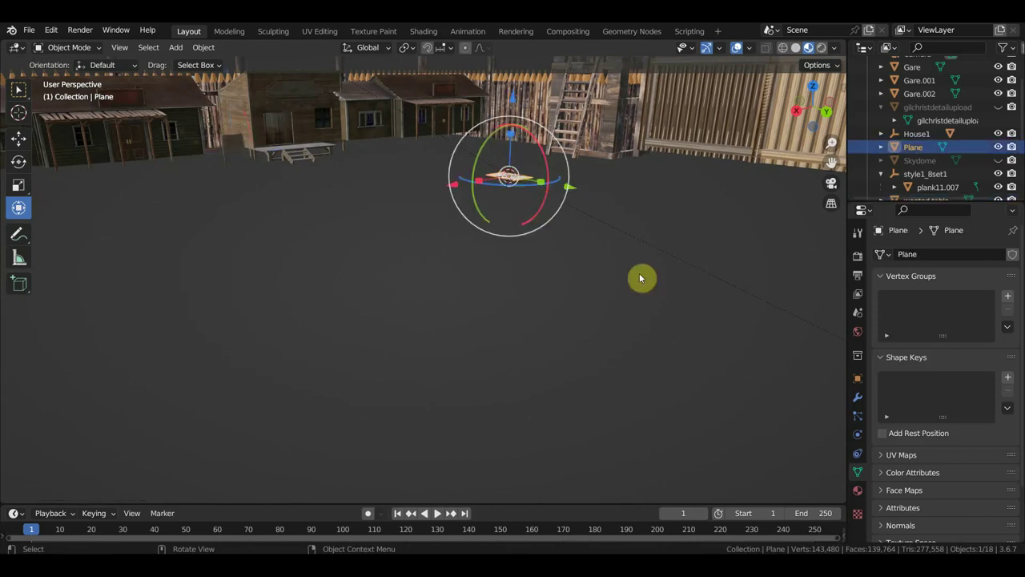
{"action": "key", "text": "s"}
{"action": "left_click", "coordinate": [690, 293]}
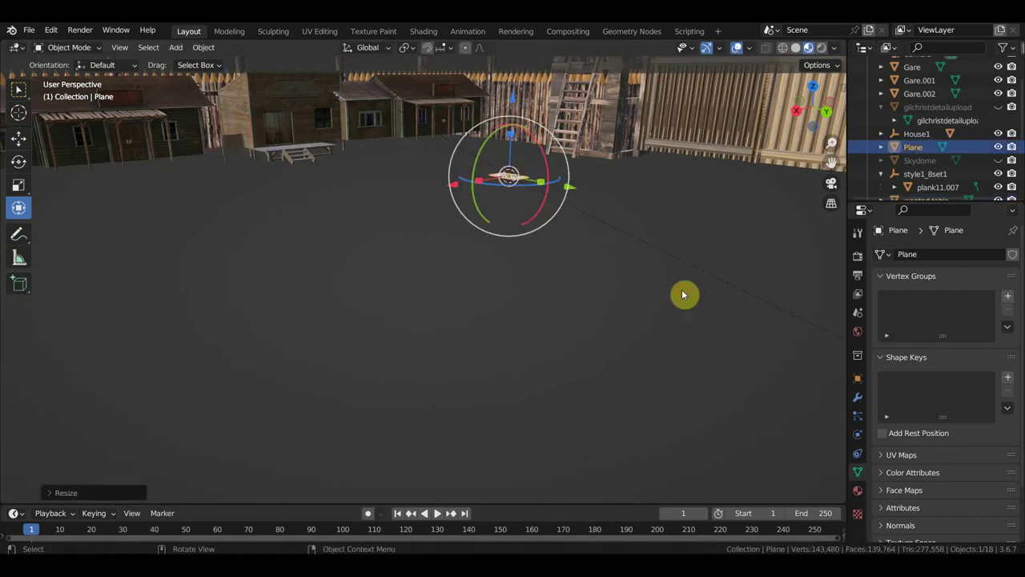
{"action": "middle_click_drag", "start_coordinate": [681, 293], "coordinate": [753, 297]}
{"action": "key", "text": "s"}
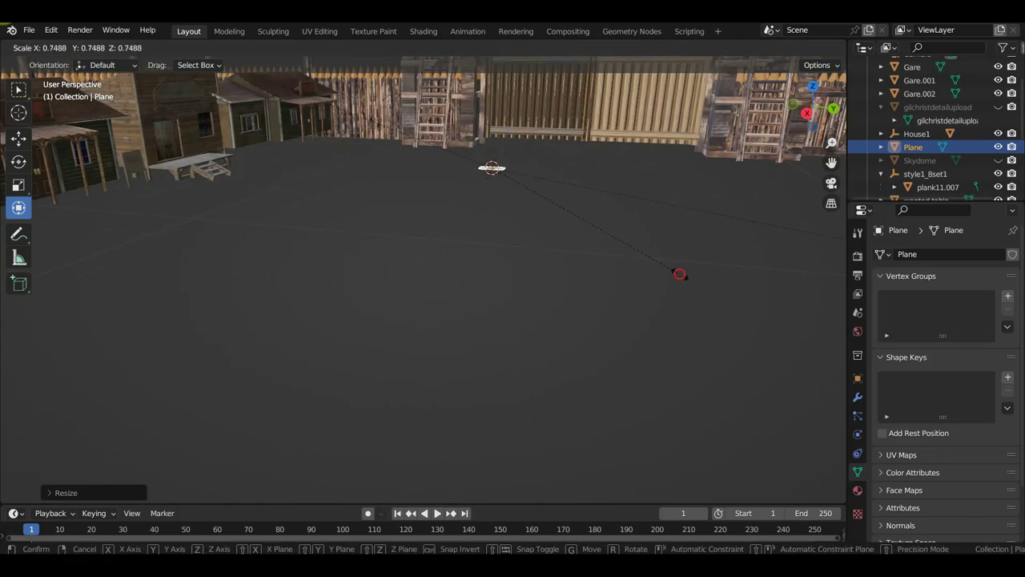
{"action": "left_click", "coordinate": [624, 224]}
{"action": "mouse_move", "coordinate": [600, 171]}
{"action": "middle_mouse_down"}
{"action": "mouse_move", "coordinate": [636, 160]}
{"action": "mouse_move", "coordinate": [547, 137]}
{"action": "middle_mouse_up"}
- Rotate the plane about -23 degrees to face the houses
{"action": "key", "text": "r"}
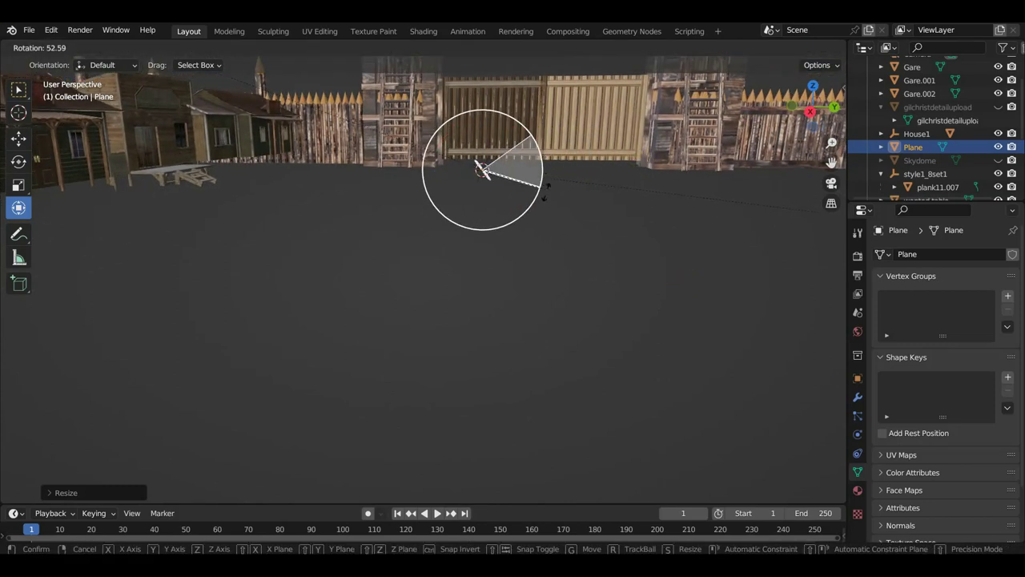
{"action": "left_click", "coordinate": [533, 227]}
{"action": "middle_click_drag", "start_coordinate": [579, 199], "coordinate": [552, 190]}
{"action": "mouse_move", "coordinate": [553, 191]}
{"action": "left_mouse_down"}
{"action": "mouse_move", "coordinate": [550, 158]}
{"action": "mouse_move", "coordinate": [568, 164]}
{"action": "left_mouse_up"}
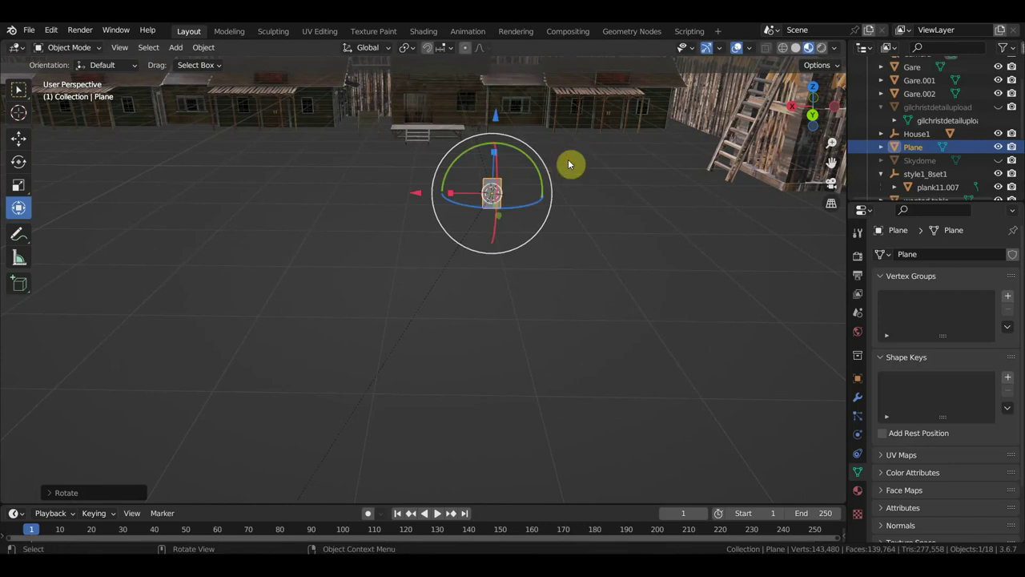
- From top view, move the plane in front of the houses, sliding it 4.24 m along X
{"action": "key", "text": "KP_7"}
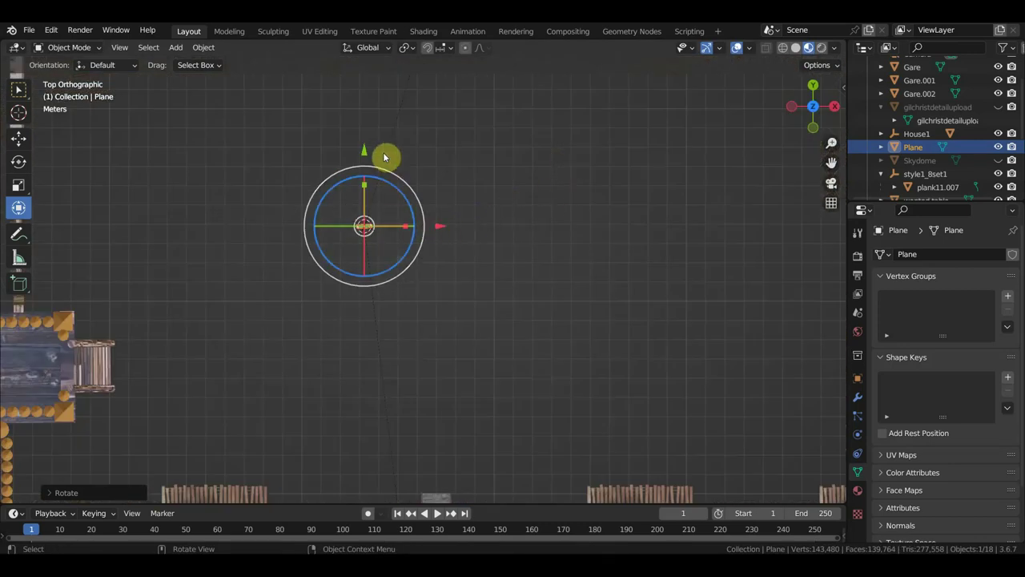
{"action": "left_click_drag", "start_coordinate": [366, 153], "coordinate": [366, 384]}
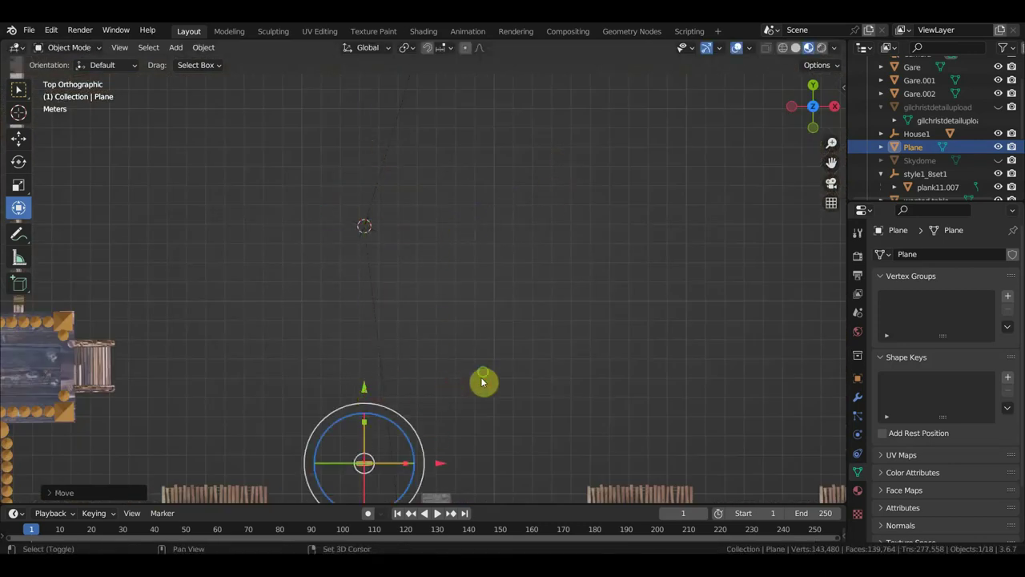
{"action": "middle_click_drag", "start_coordinate": [483, 380], "coordinate": [512, 175], "text": "shift"}
{"action": "scroll", "coordinate": [480, 184], "scroll_direction": "up", "scroll_amount": 4}
{"action": "scroll", "coordinate": [469, 187], "scroll_direction": "up", "scroll_amount": 1}
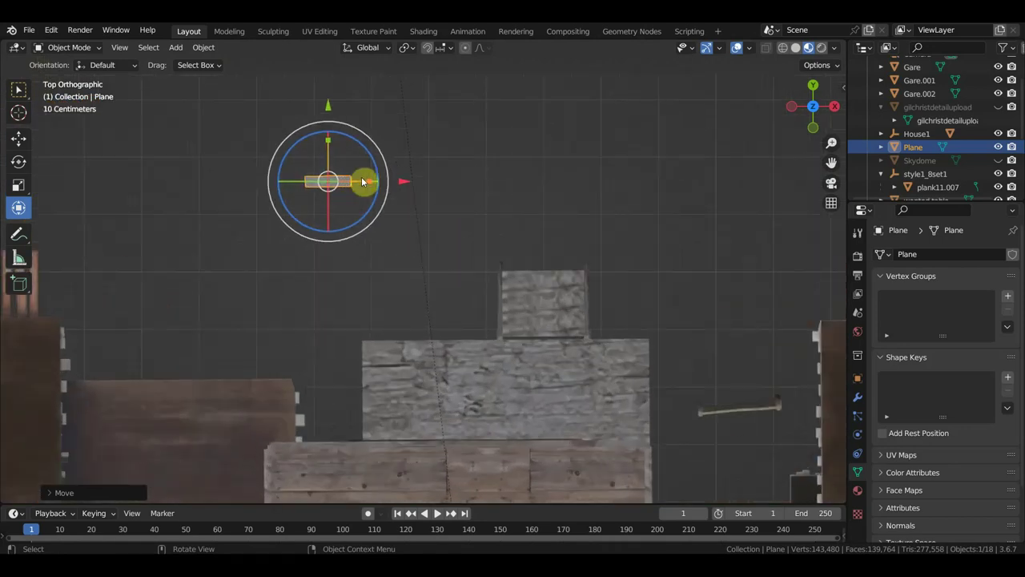
{"action": "middle_click_drag", "start_coordinate": [519, 176], "coordinate": [323, 192], "text": "shift"}
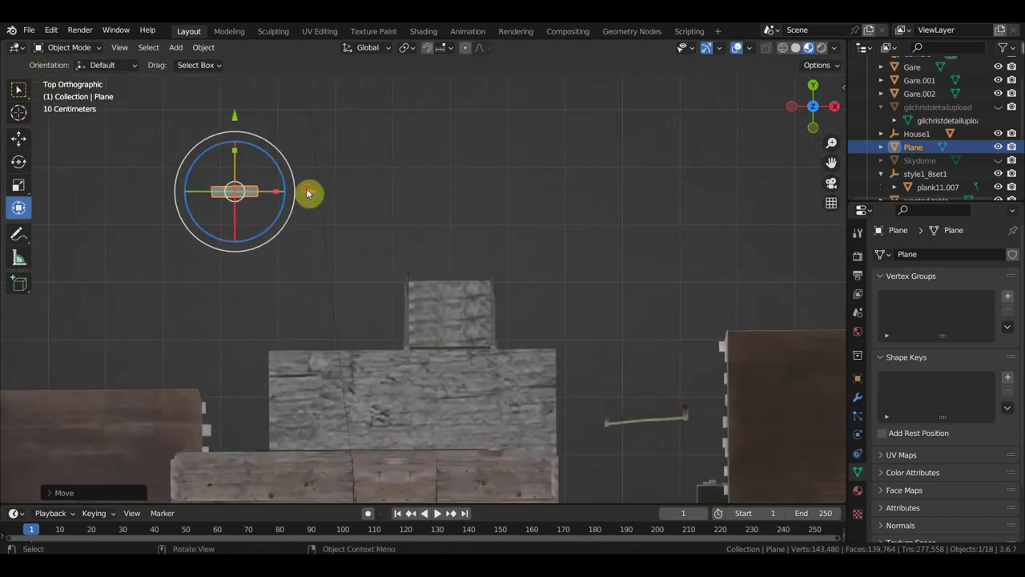
{"action": "mouse_move", "coordinate": [309, 192]}
{"action": "left_mouse_down"}
{"action": "mouse_move", "coordinate": [529, 230]}
{"action": "mouse_move", "coordinate": [661, 272]}
{"action": "left_mouse_up"}
{"action": "left_click_drag", "start_coordinate": [583, 112], "coordinate": [662, 326]}
{"action": "mouse_move", "coordinate": [665, 406]}
{"action": "left_mouse_down"}
{"action": "mouse_move", "coordinate": [708, 413]}
{"action": "mouse_move", "coordinate": [688, 376]}
{"action": "left_mouse_up"}
{"action": "mouse_move", "coordinate": [698, 366]}
{"action": "middle_mouse_down"}
{"action": "mouse_move", "coordinate": [597, 306]}
{"action": "mouse_move", "coordinate": [800, 378]}
{"action": "mouse_move", "coordinate": [468, 236]}
{"action": "mouse_move", "coordinate": [652, 283]}
{"action": "mouse_move", "coordinate": [588, 250]}
{"action": "middle_mouse_up"}
{"action": "key", "text": "KP_0"}
- Walk the scene camera through the fort toward the grey panel
{"action": "scroll", "coordinate": [858, 108], "scroll_direction": "up", "scroll_amount": 3}
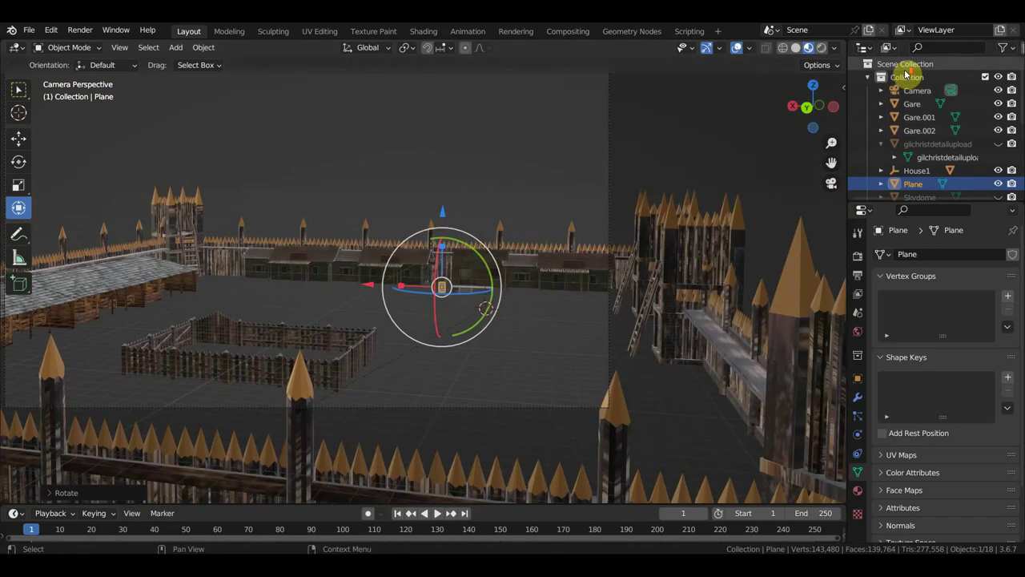
{"action": "left_click", "coordinate": [915, 90]}
{"action": "scroll", "coordinate": [519, 294], "scroll_direction": "up", "scroll_amount": 2}
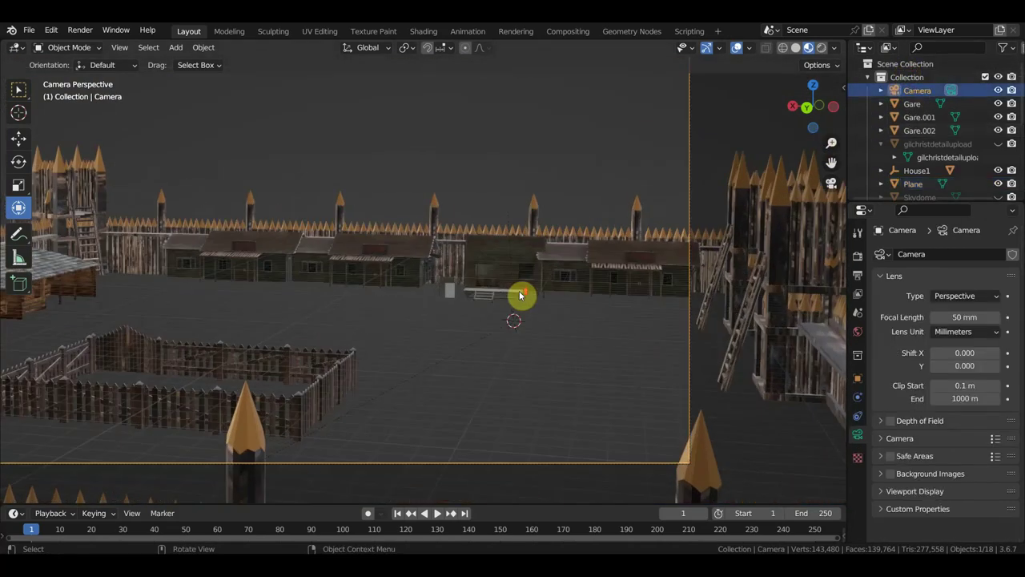
{"action": "scroll", "coordinate": [519, 295], "scroll_direction": "down", "scroll_amount": 2}
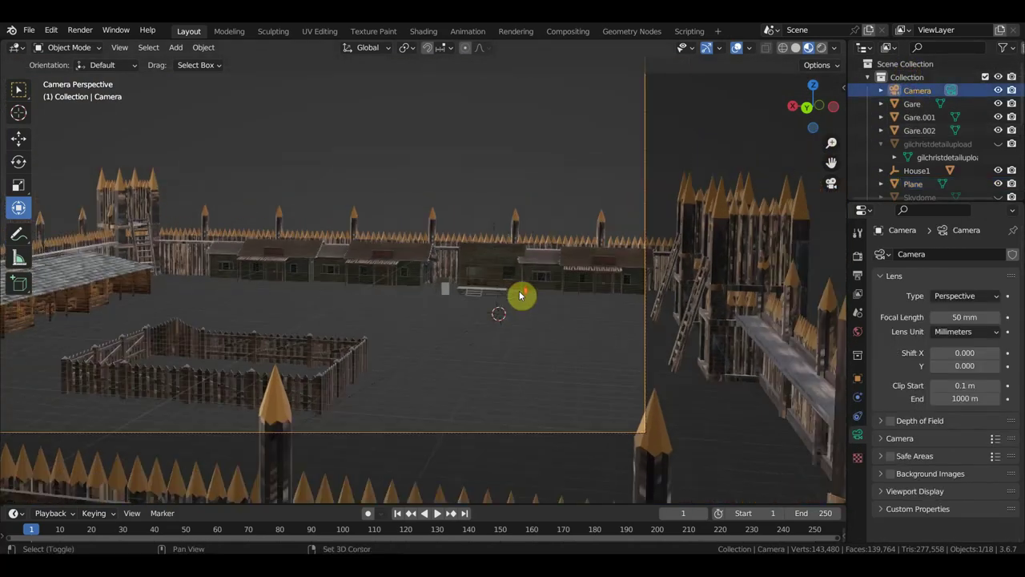
{"action": "middle_click_drag", "start_coordinate": [521, 293], "coordinate": [616, 320], "text": "shift"}
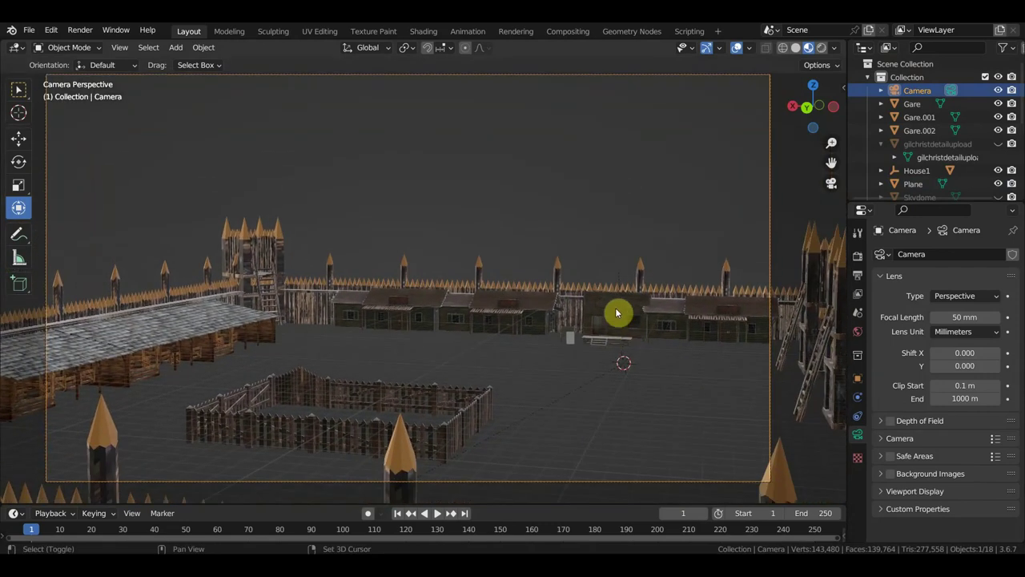
{"action": "key", "text": "shift+grave"}
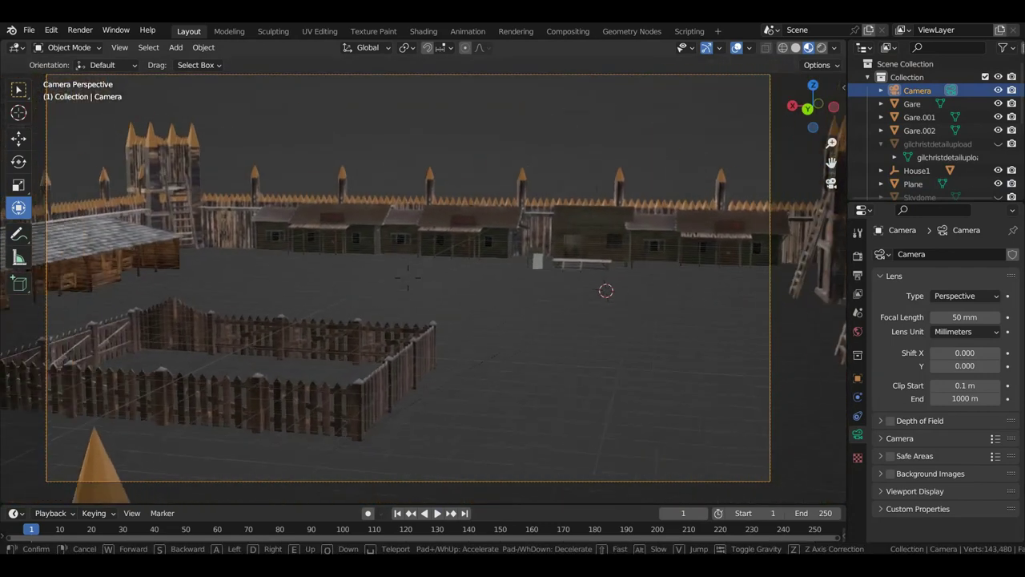
{"action": "key", "text": "w"}
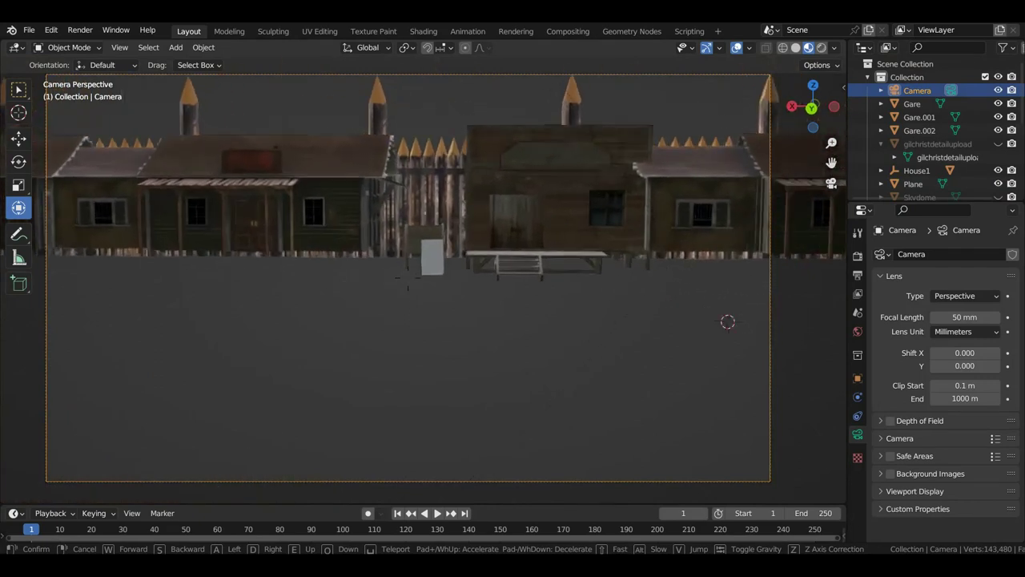
{"action": "key", "text": "w"}
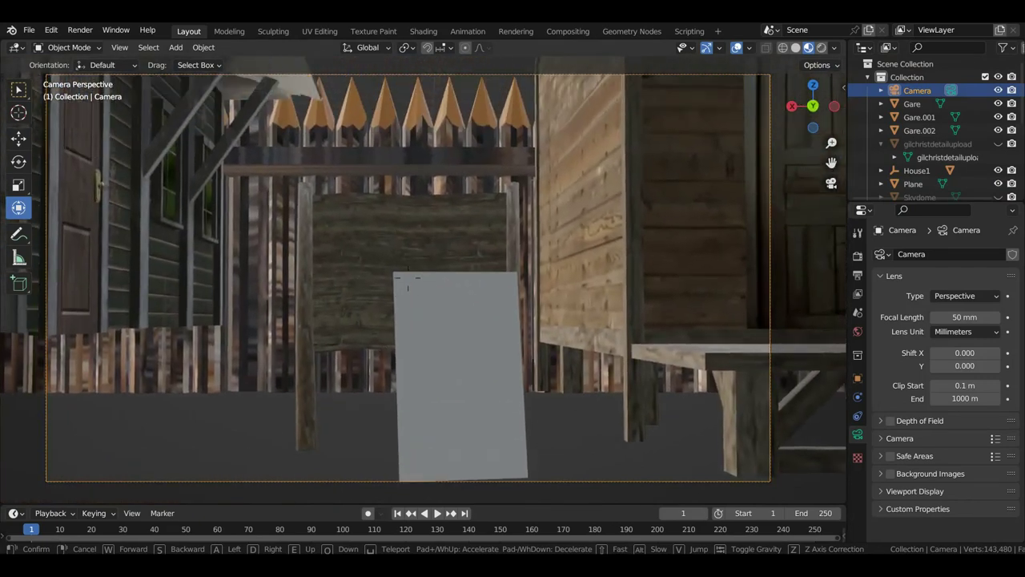
{"action": "left_click", "coordinate": [410, 284]}
- Stand the poster plane upright, scale it to about 0.5, and raise it onto the notice board
{"action": "left_click", "coordinate": [452, 387]}
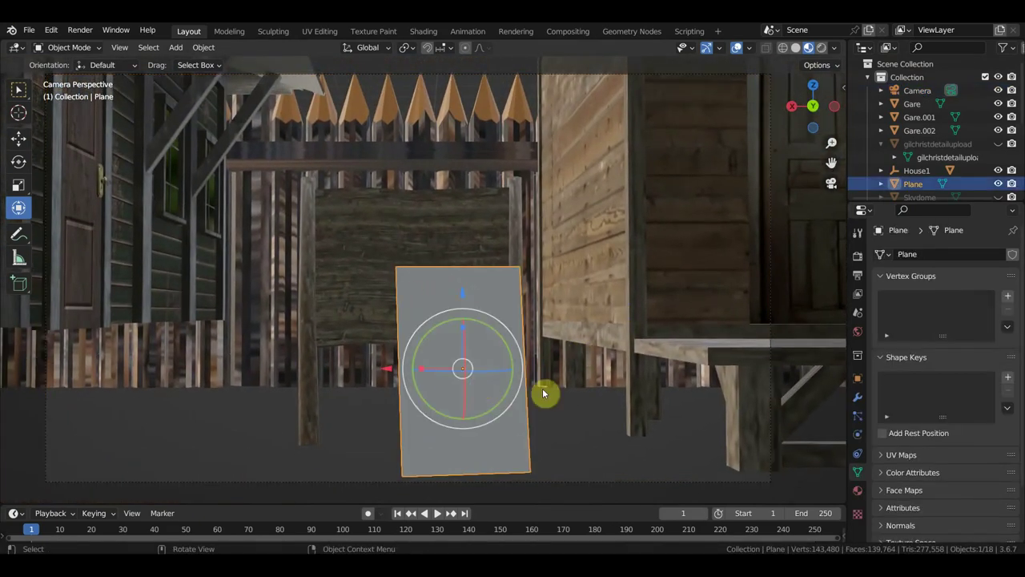
{"action": "key", "text": "r"}
{"action": "key", "text": "z"}
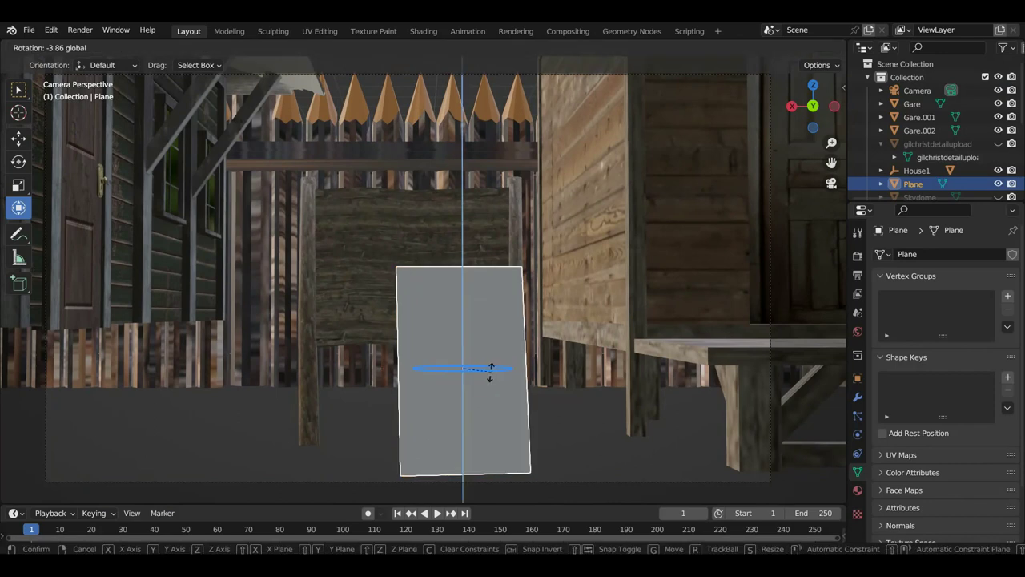
{"action": "left_click", "coordinate": [486, 392]}
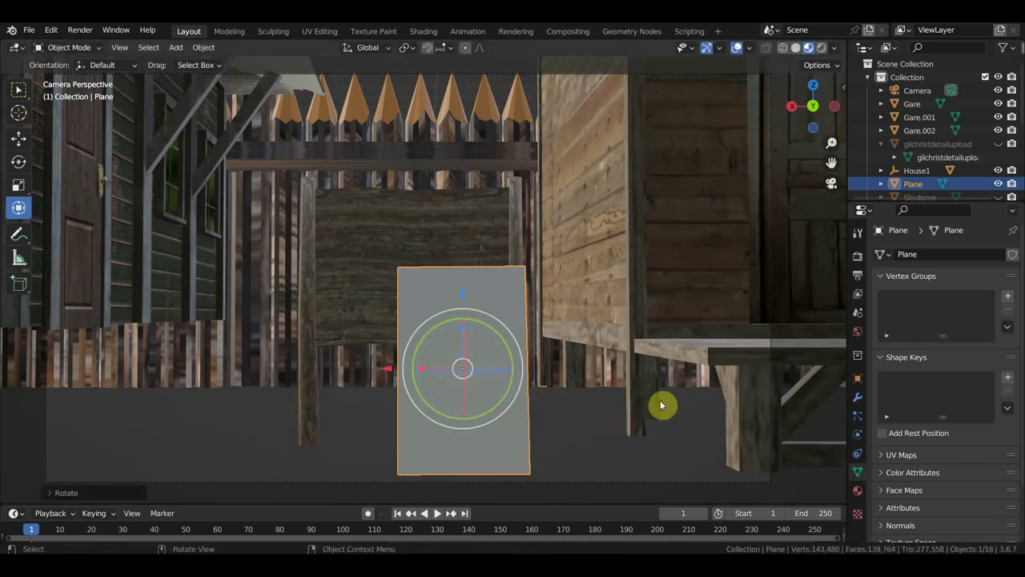
{"action": "key", "text": "s"}
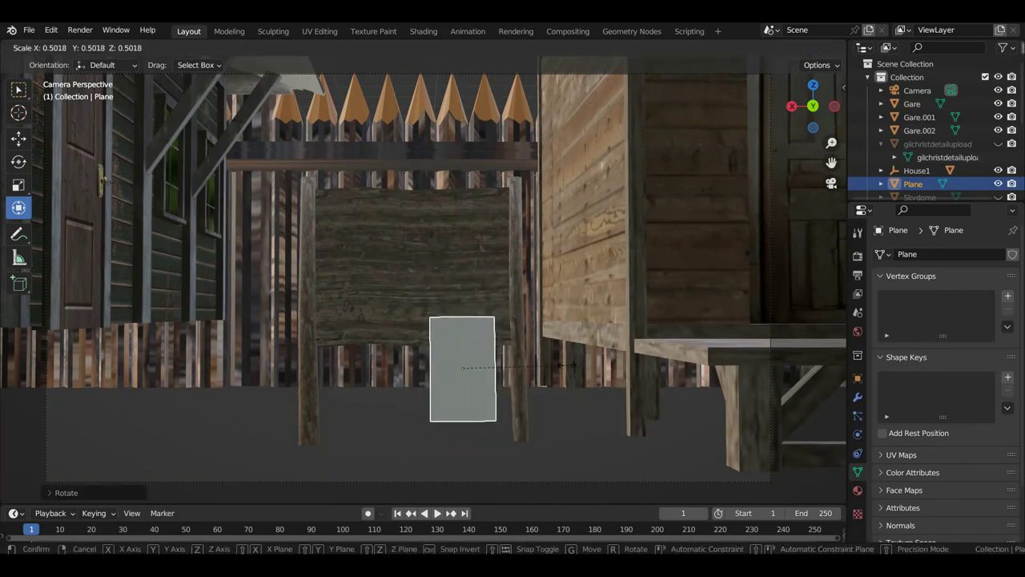
{"action": "left_click", "coordinate": [567, 365]}
{"action": "mouse_move", "coordinate": [464, 301]}
{"action": "left_mouse_down"}
{"action": "mouse_move", "coordinate": [471, 232]}
{"action": "mouse_move", "coordinate": [491, 185]}
{"action": "left_mouse_up"}
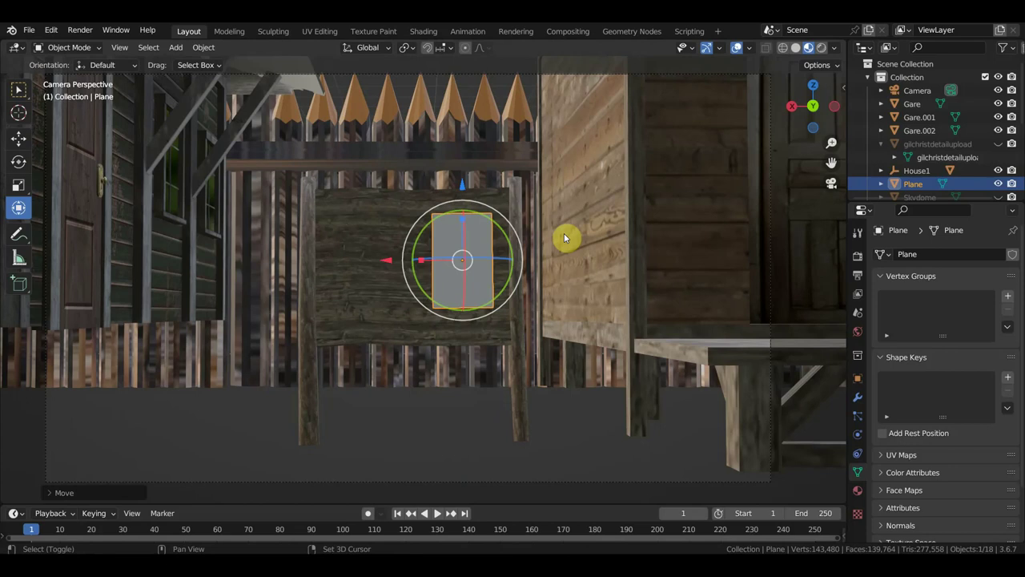
{"action": "key", "text": "shift+grave"}
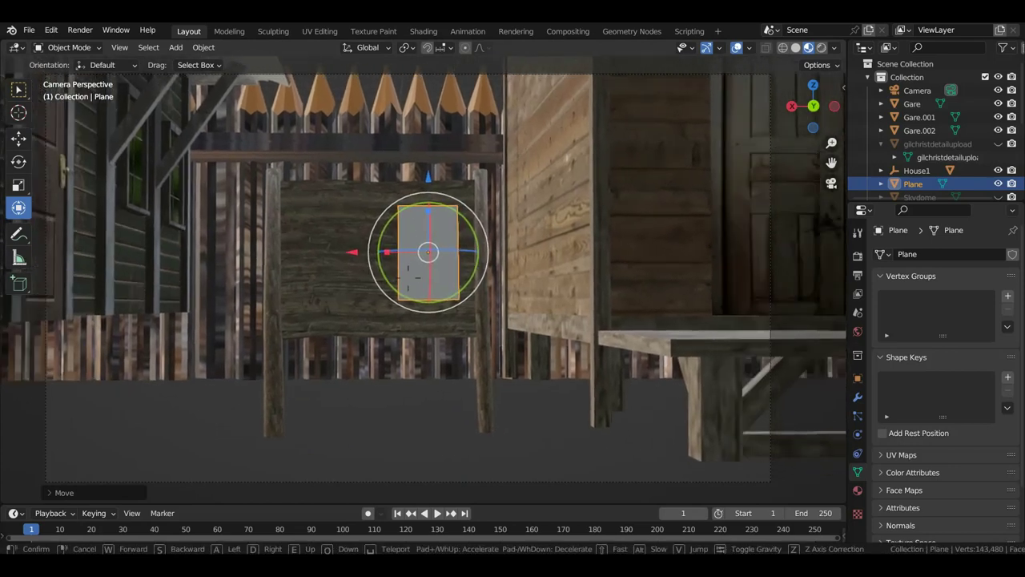
{"action": "key", "text": "w"}
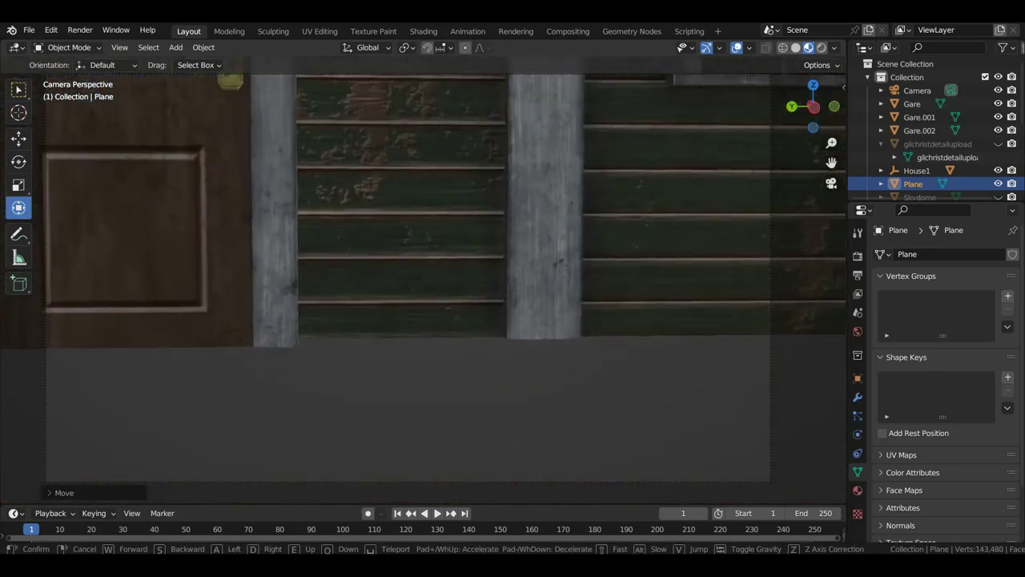
- Walk up to the notice board, then tilt, turn and reposition the poster plane on it
{"action": "key", "text": "s"}
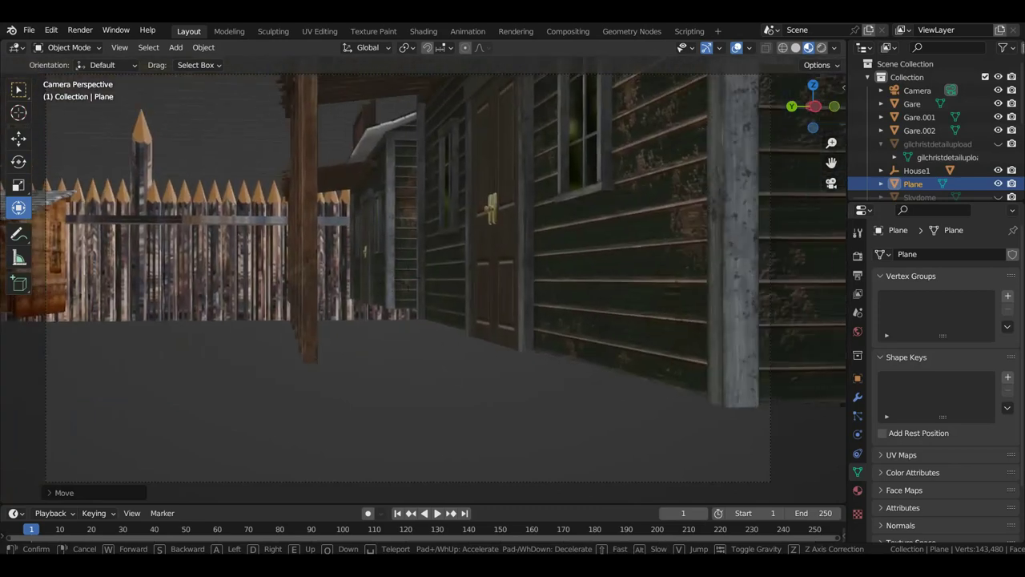
{"action": "key", "text": "s"}
{"action": "key", "text": "w"}
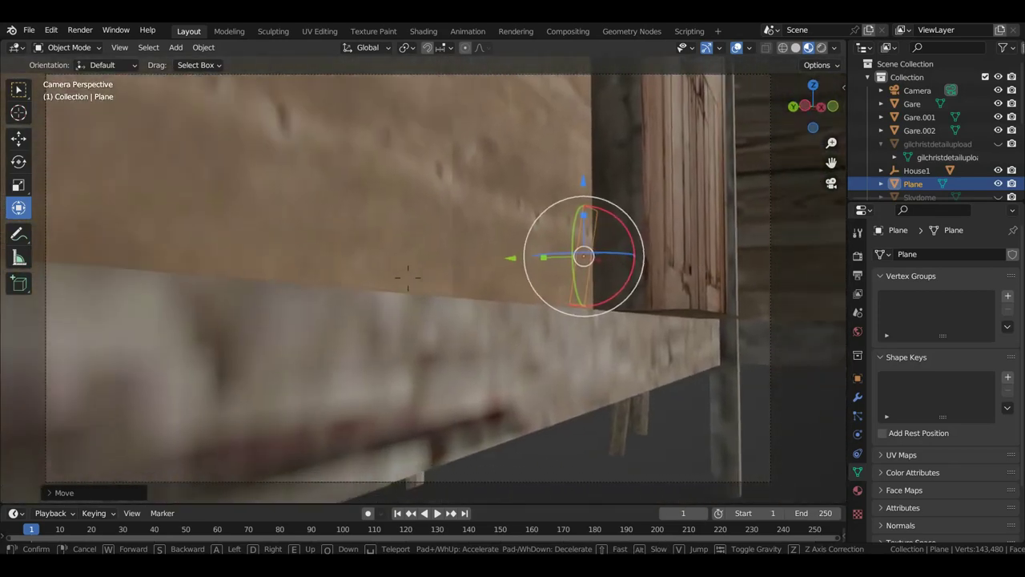
{"action": "key", "text": "s"}
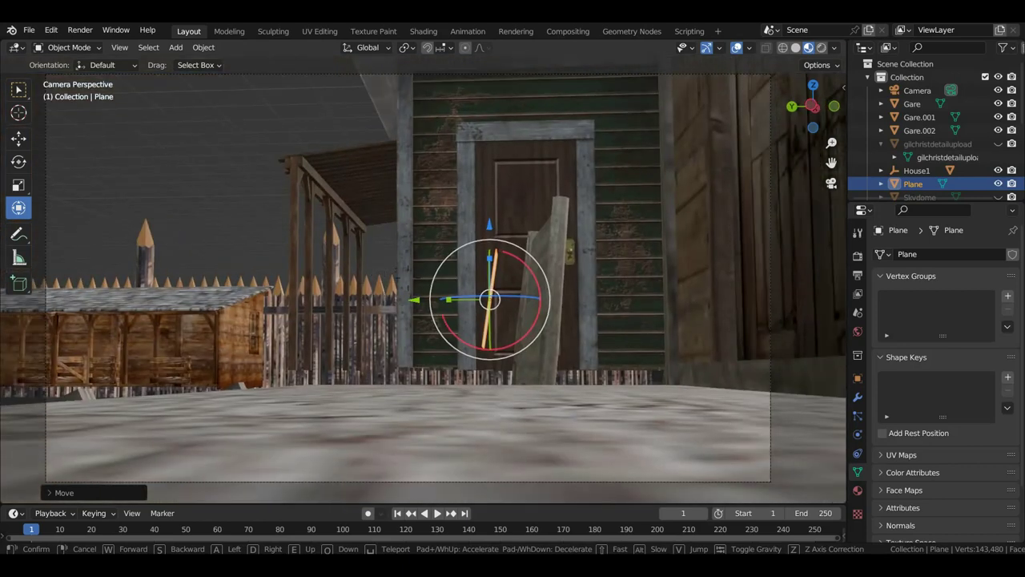
{"action": "key", "text": "w"}
{"action": "left_click", "coordinate": [531, 278]}
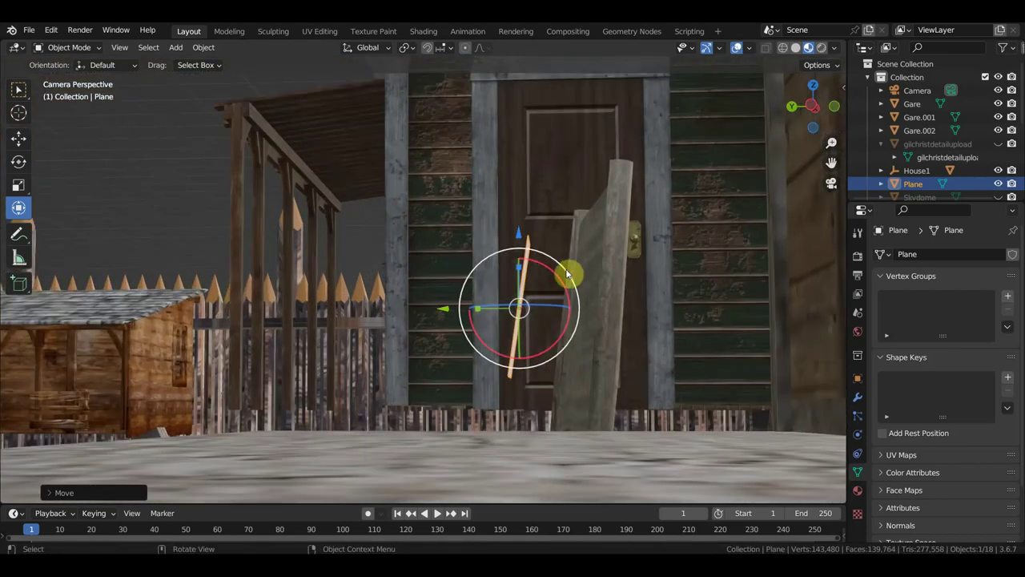
{"action": "left_click_drag", "start_coordinate": [567, 269], "coordinate": [570, 265]}
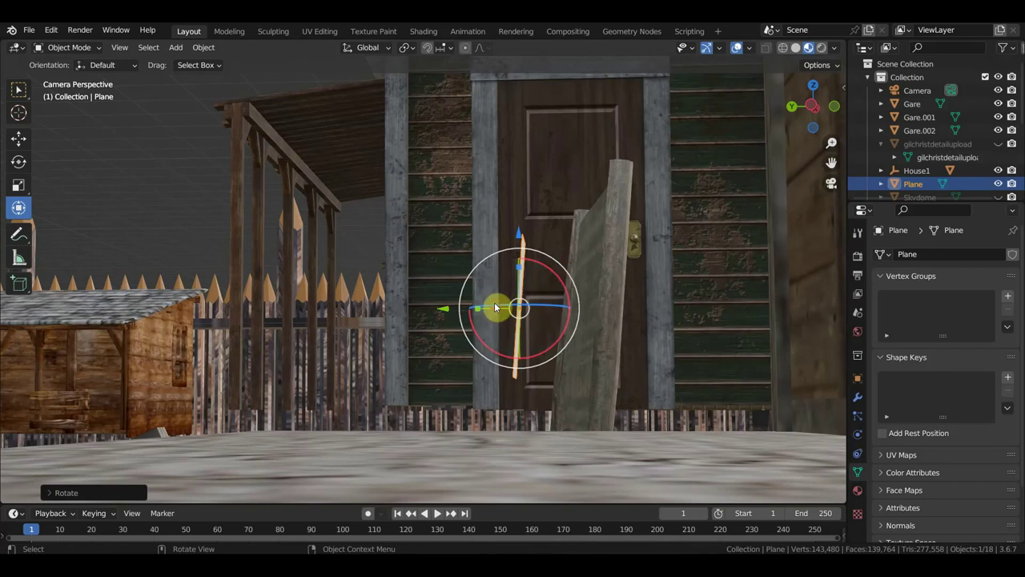
{"action": "left_click_drag", "start_coordinate": [503, 305], "coordinate": [546, 320]}
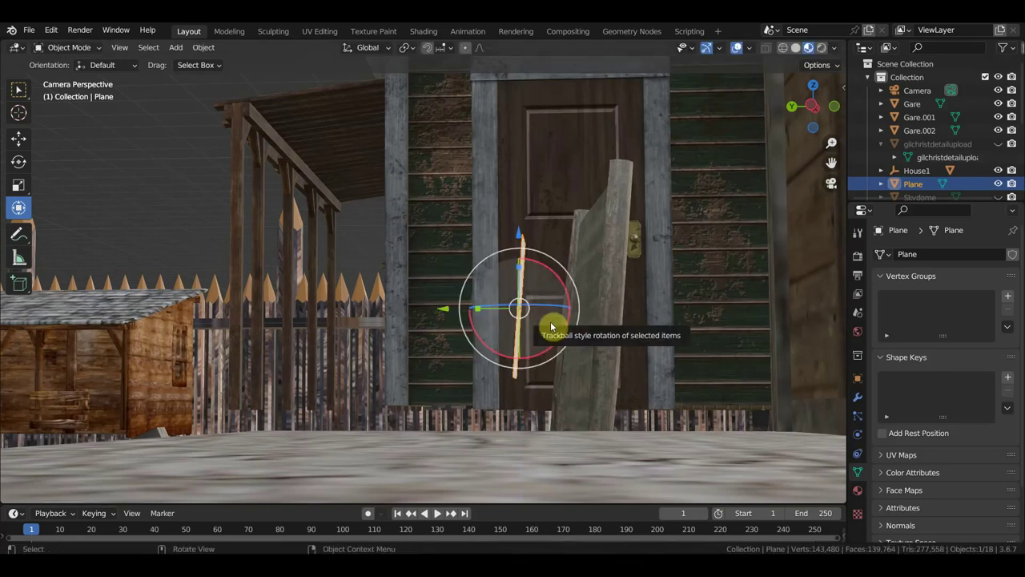
{"action": "key", "text": "g"}
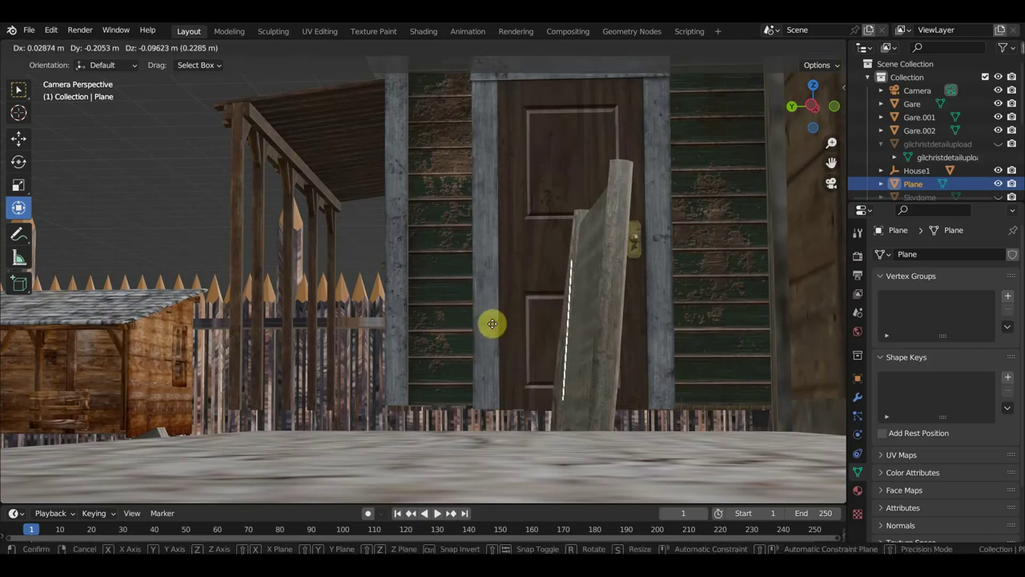
{"action": "left_click", "coordinate": [493, 323]}
- Walk back to frame the whole board, then rotate the poster about Z until it sits square
{"action": "middle_click_drag", "start_coordinate": [595, 325], "coordinate": [673, 327]}
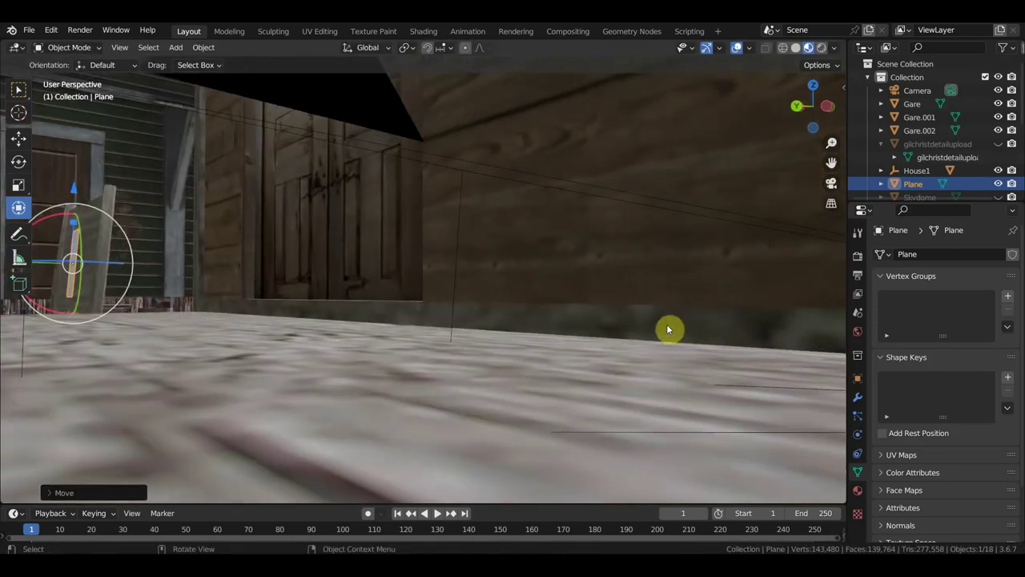
{"action": "key", "text": "KP_0"}
{"action": "key", "text": "shift+grave"}
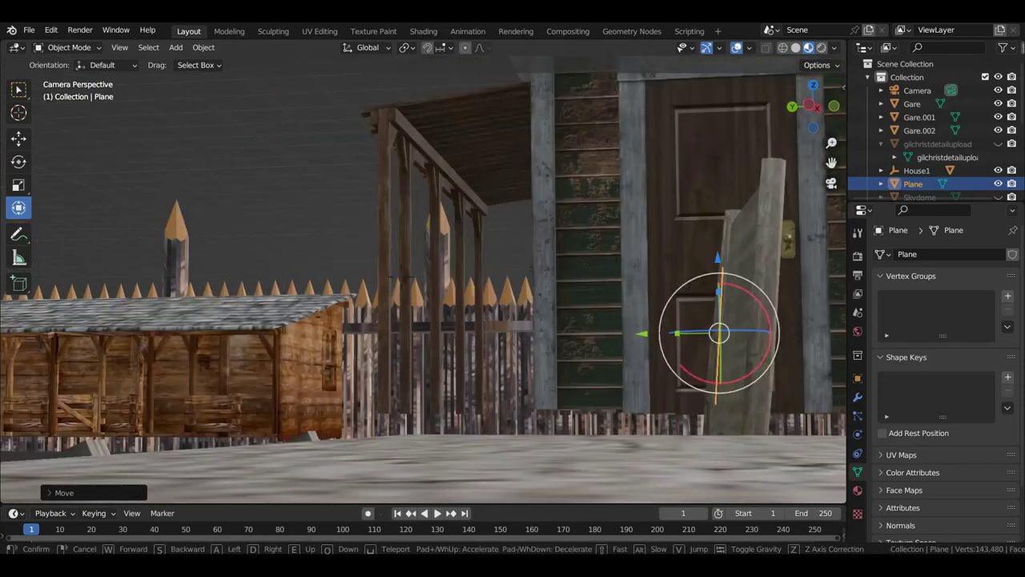
{"action": "key", "text": "w"}
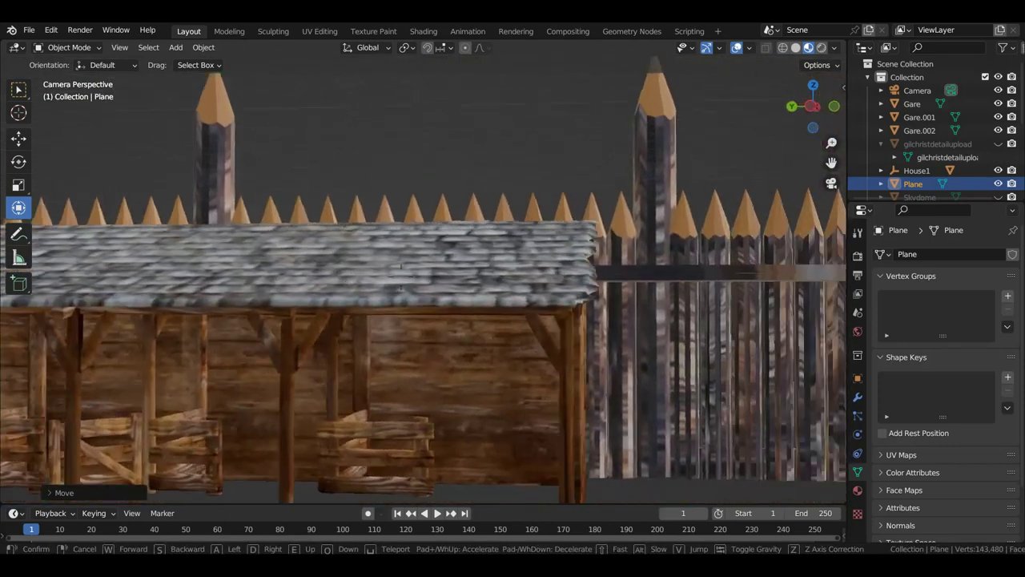
{"action": "key", "text": "s"}
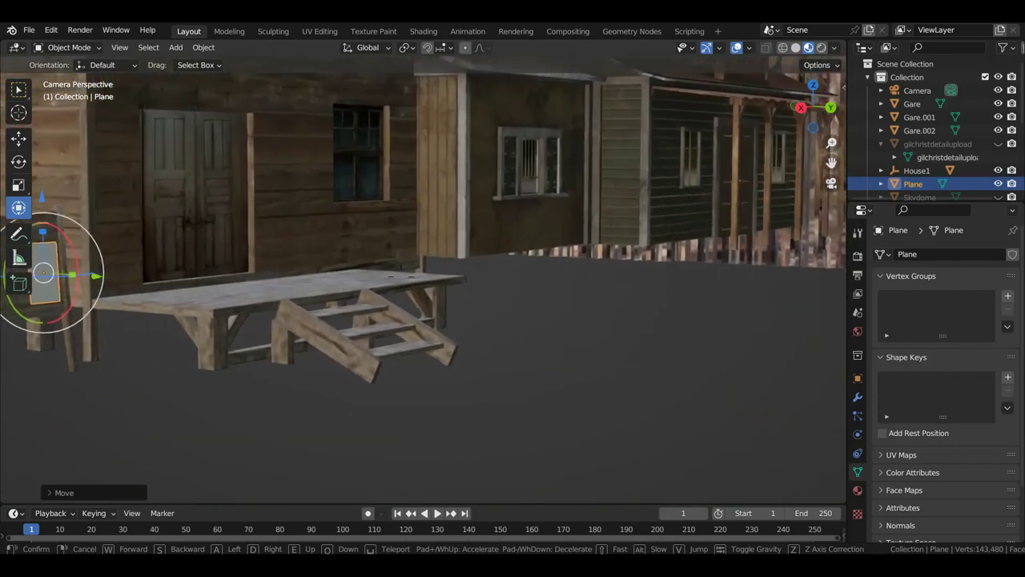
{"action": "key", "text": "w"}
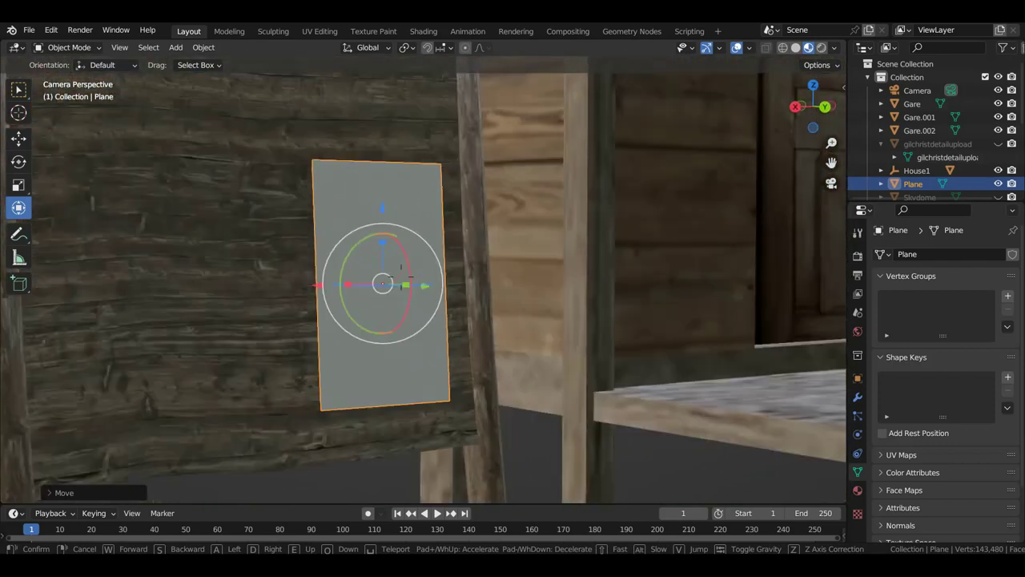
{"action": "key", "text": "s"}
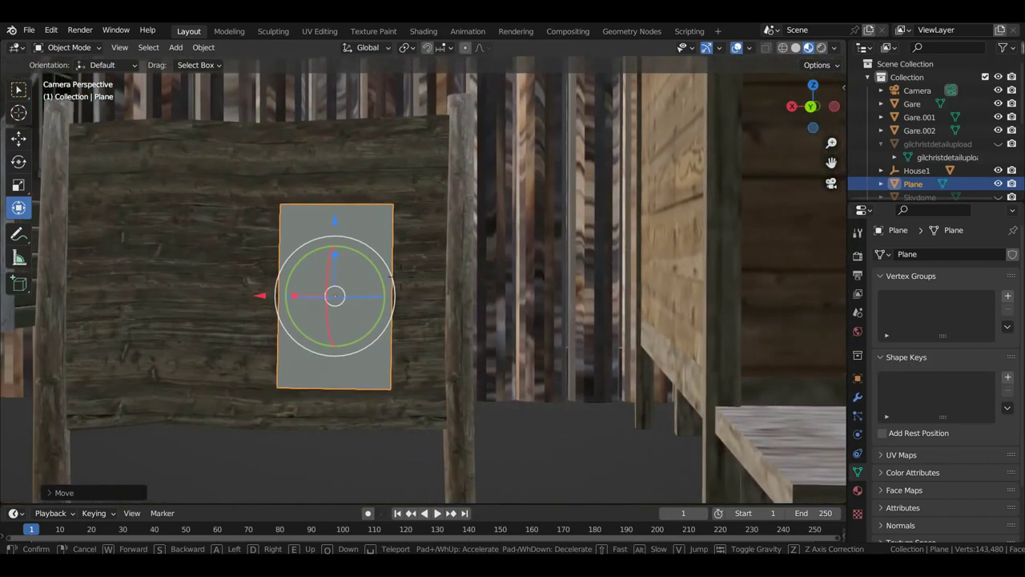
{"action": "left_click", "coordinate": [572, 293]}
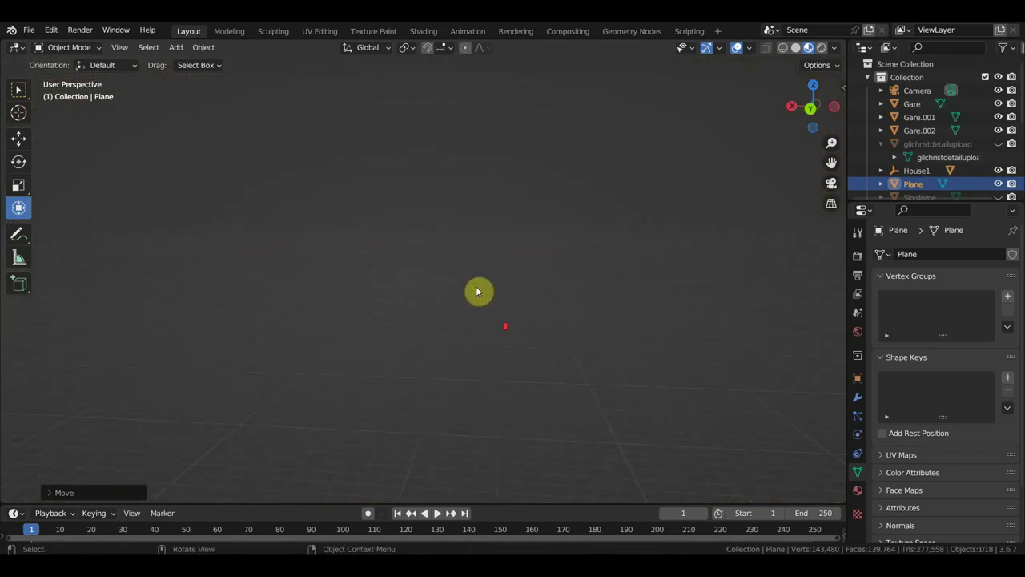
{"action": "middle_click_drag", "start_coordinate": [476, 291], "coordinate": [495, 329]}
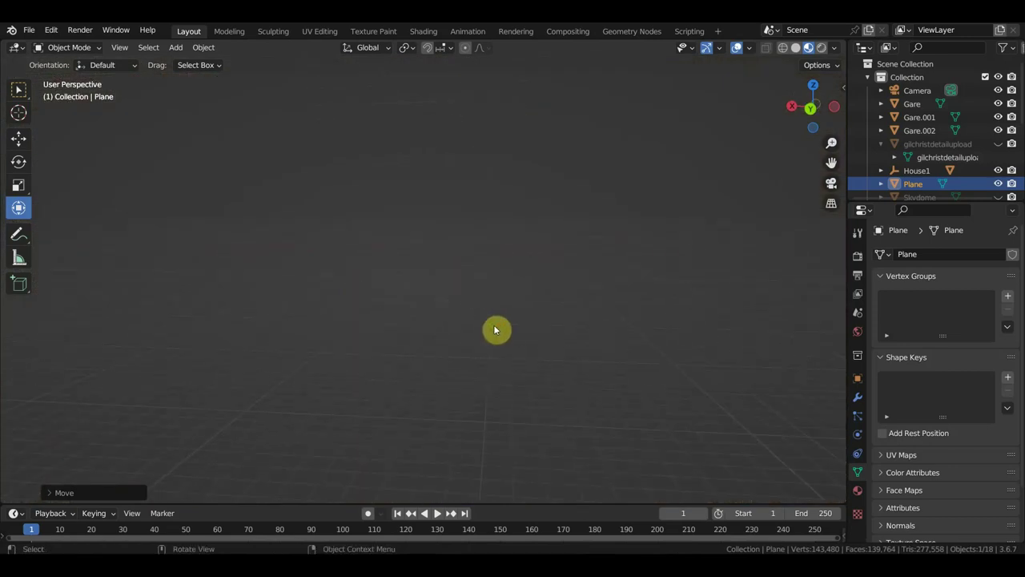
{"action": "key", "text": "KP_0"}
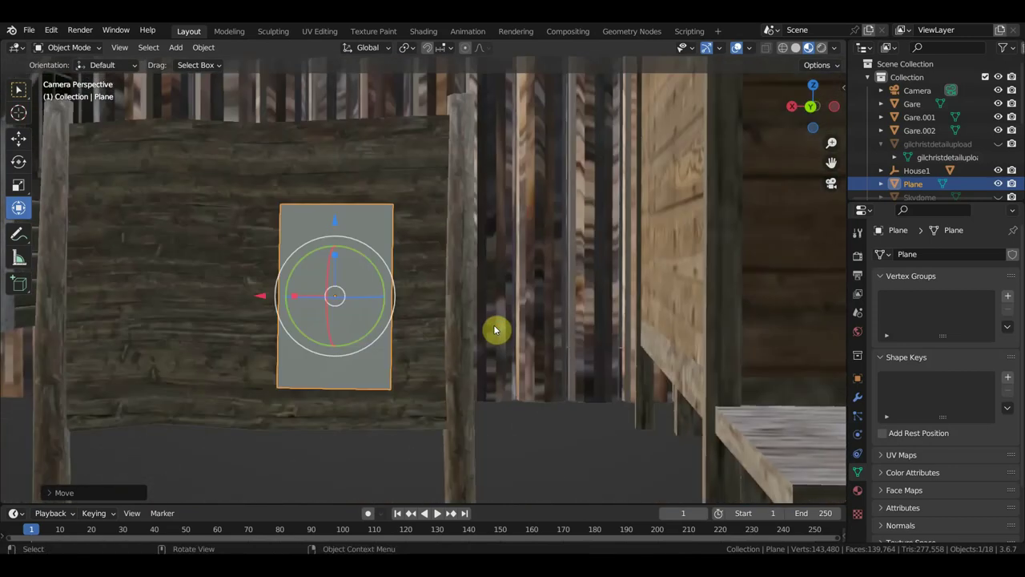
{"action": "left_click_drag", "start_coordinate": [357, 300], "coordinate": [365, 294]}
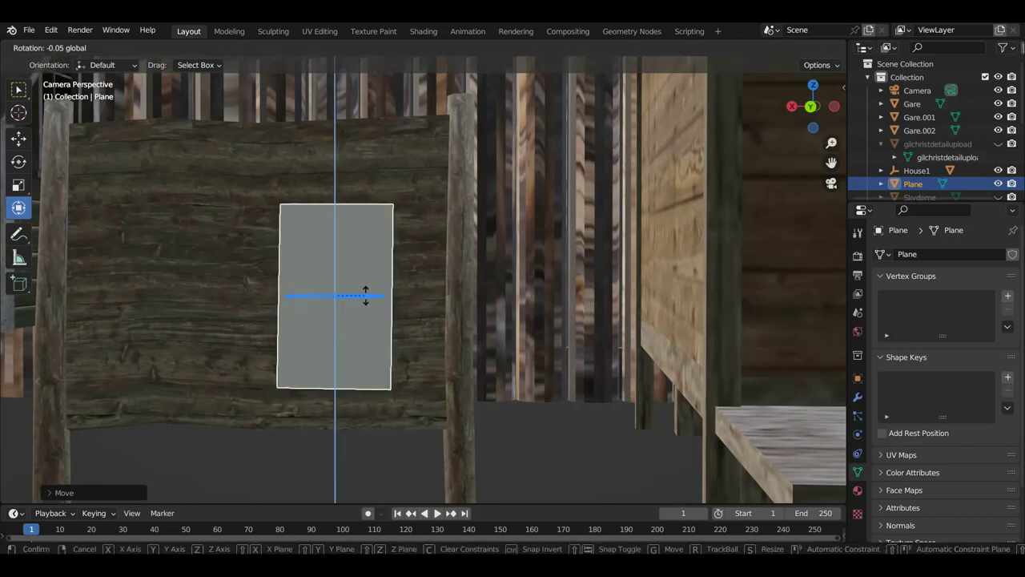
{"action": "mouse_move", "coordinate": [433, 324]}
{"action": "middle_mouse_down"}
{"action": "mouse_move", "coordinate": [565, 339]}
{"action": "mouse_move", "coordinate": [645, 327]}
{"action": "mouse_move", "coordinate": [540, 307]}
{"action": "middle_mouse_up"}
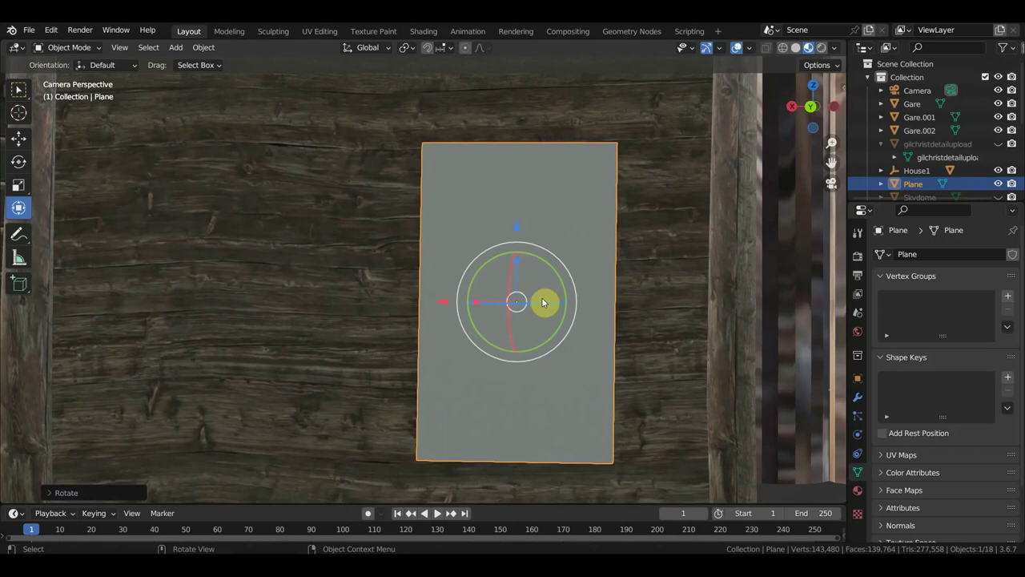
- In Shading, give the poster a new material with an Image Texture node feeding Base Color
{"action": "left_click", "coordinate": [424, 31]}
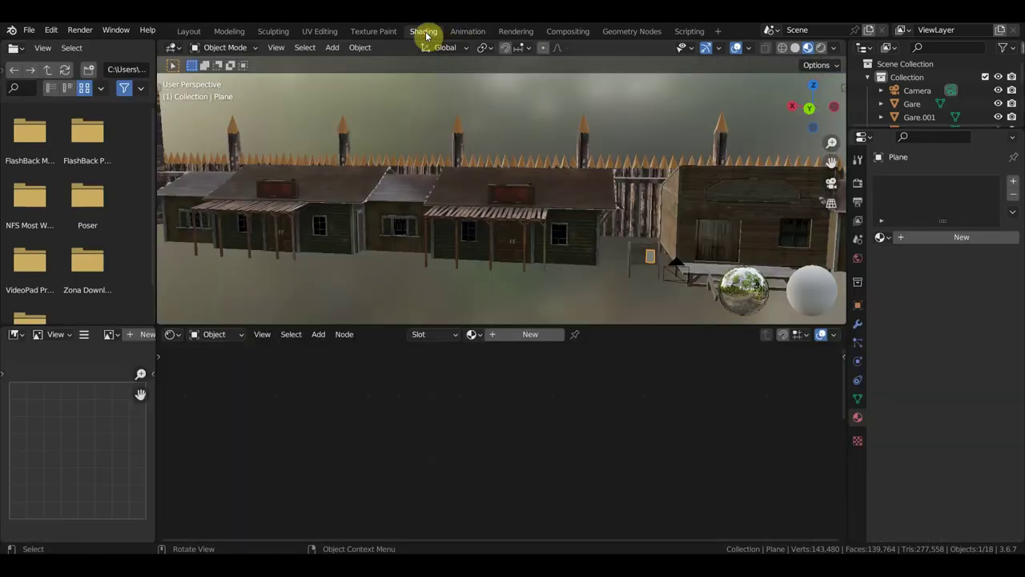
{"action": "middle_click_drag", "start_coordinate": [706, 280], "coordinate": [485, 301]}
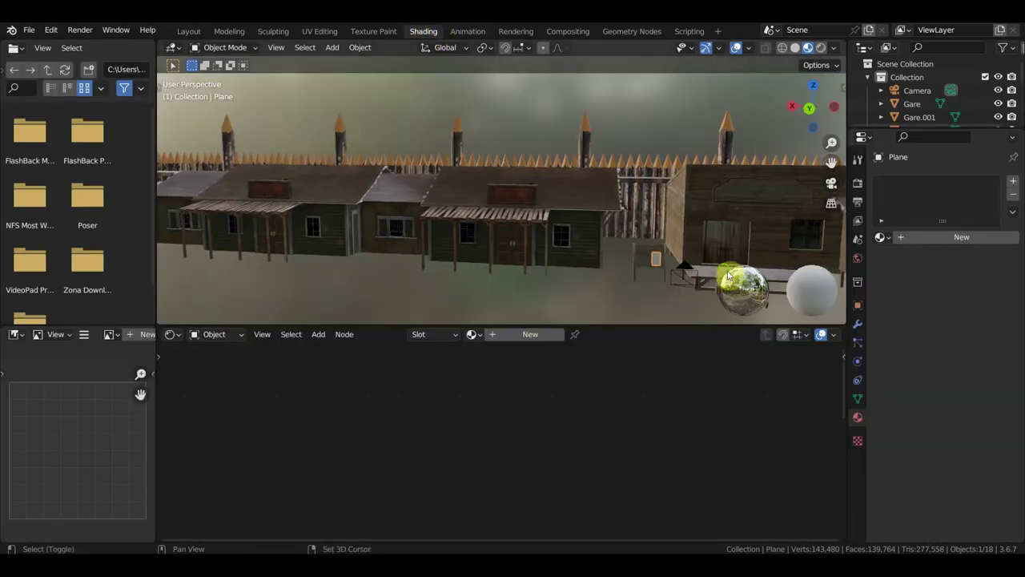
{"action": "left_click", "coordinate": [523, 334]}
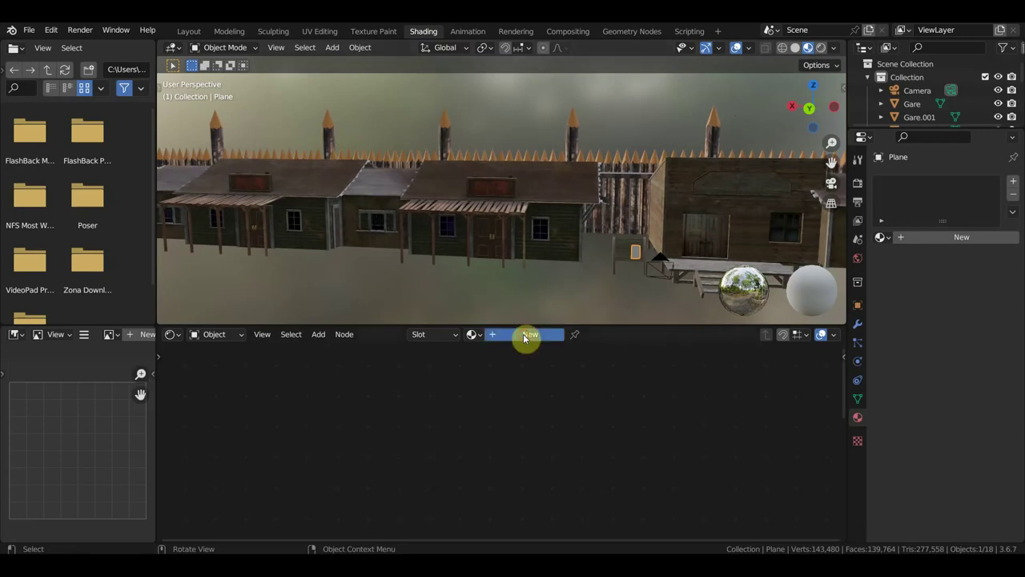
{"action": "middle_click_drag", "start_coordinate": [472, 448], "coordinate": [491, 366]}
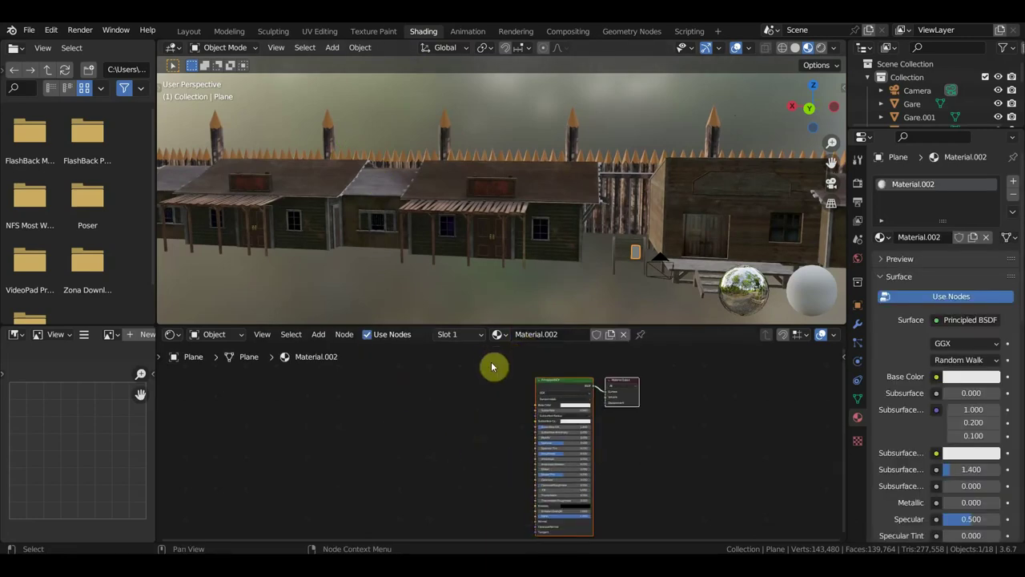
{"action": "left_click", "coordinate": [320, 334]}
{"action": "mouse_move", "coordinate": [342, 408]}
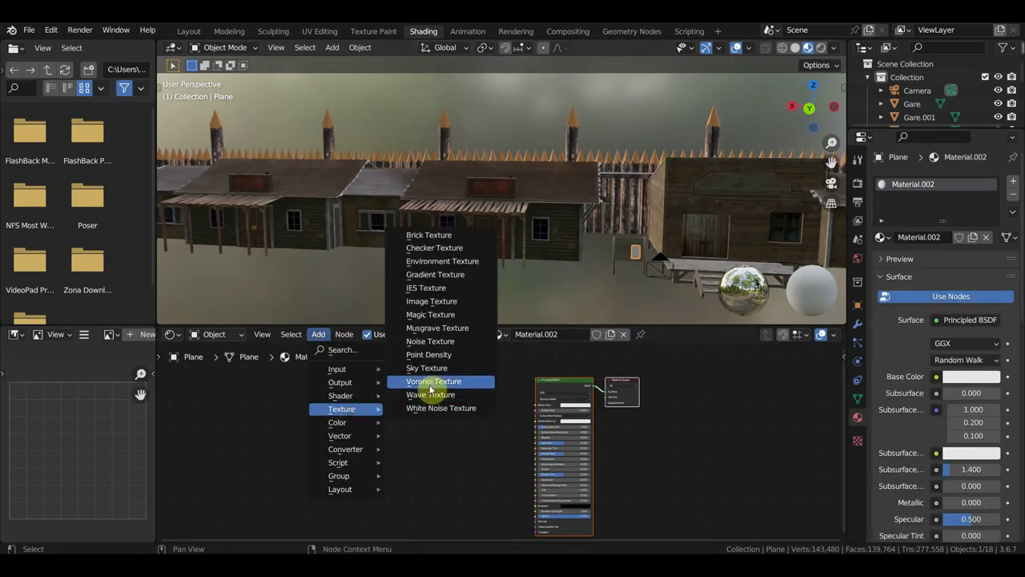
{"action": "left_click", "coordinate": [432, 301]}
{"action": "left_click", "coordinate": [465, 396]}
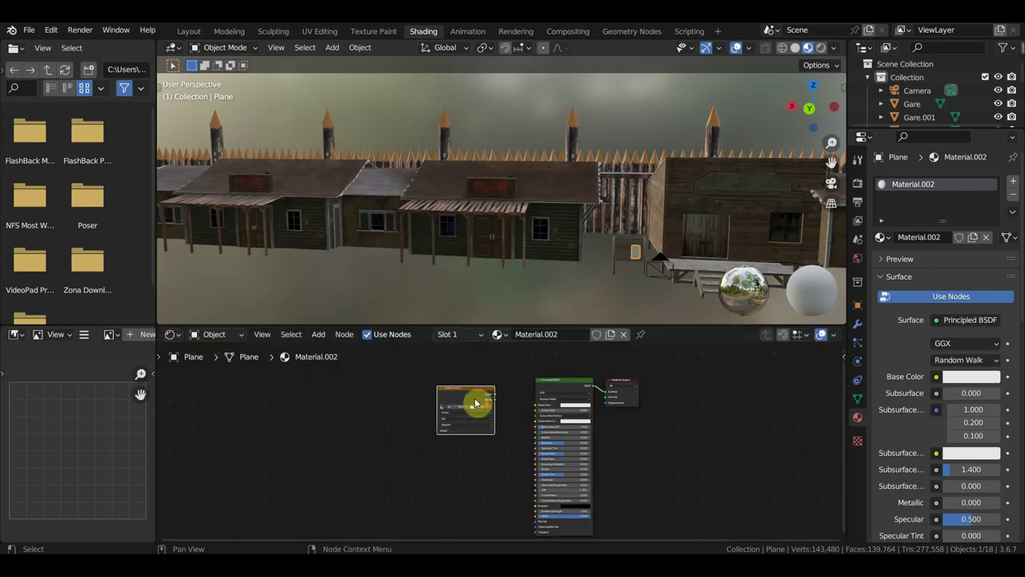
{"action": "scroll", "coordinate": [504, 395], "scroll_direction": "up", "scroll_amount": 2}
{"action": "middle_click_drag", "start_coordinate": [504, 395], "coordinate": [497, 444]}
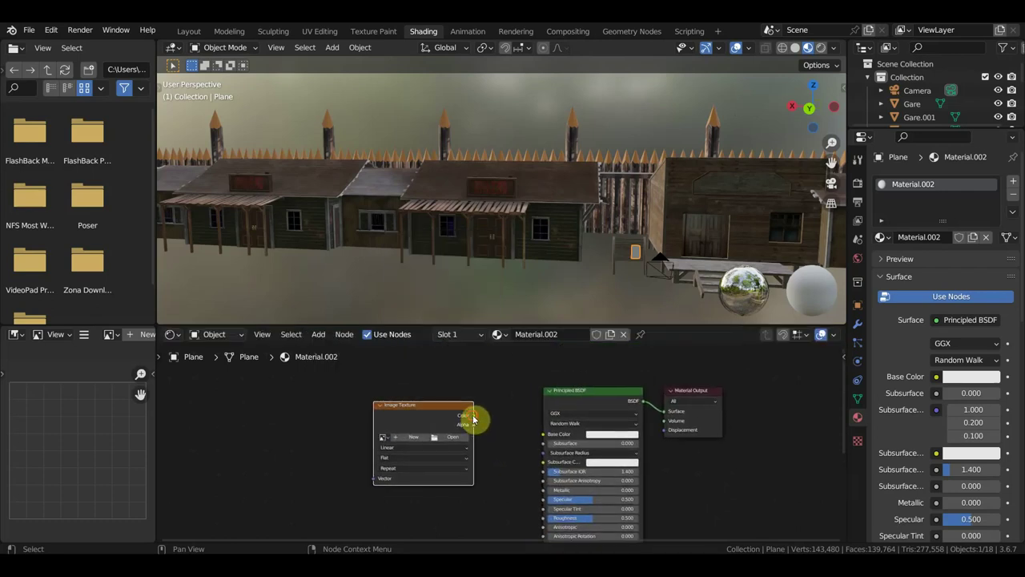
{"action": "left_click_drag", "start_coordinate": [472, 416], "coordinate": [543, 434]}
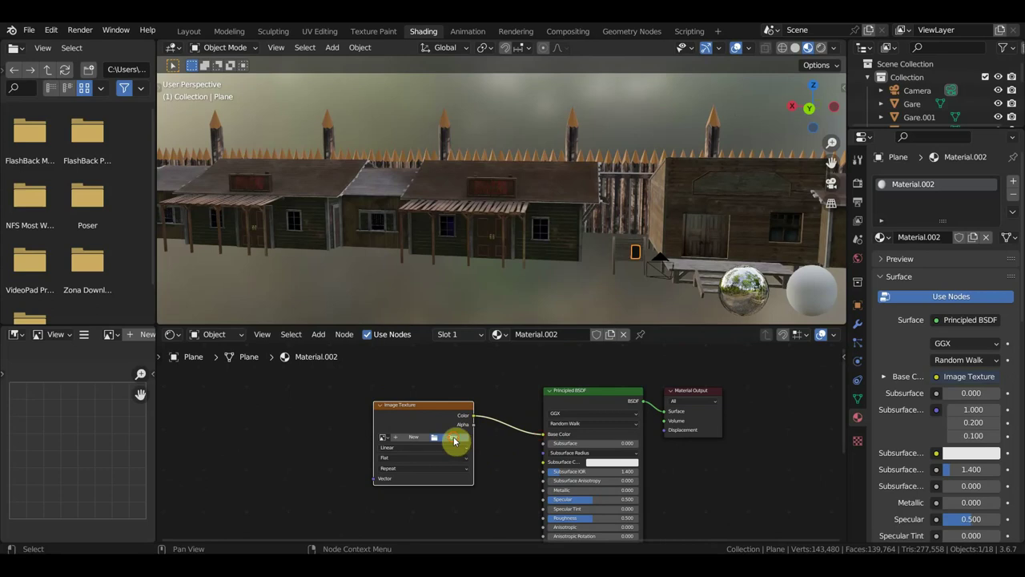
- Load 3qhsnxNm9YA.jpg from Desktop/кардон/розыск into the Image Texture node
{"action": "left_click", "coordinate": [454, 441]}
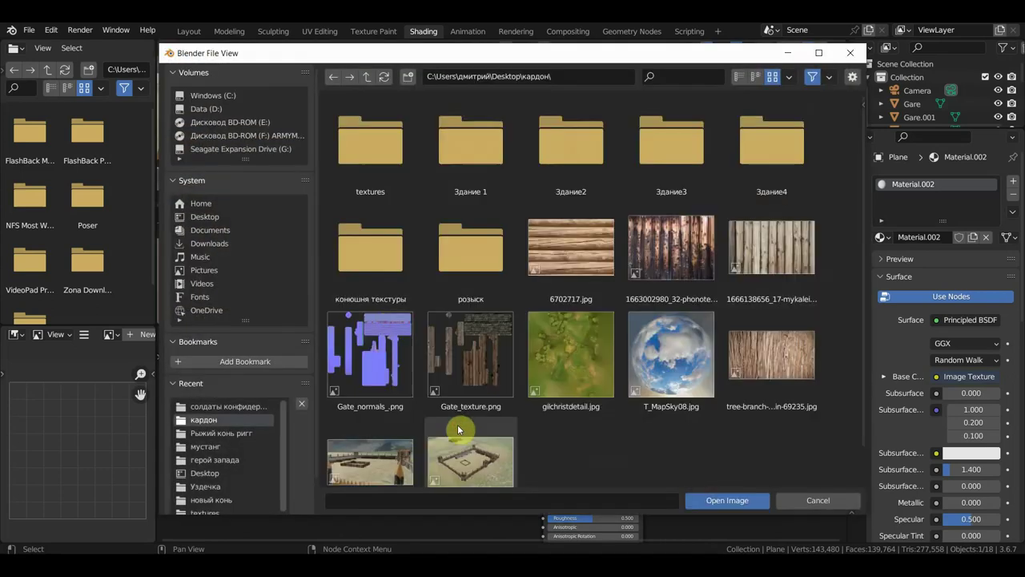
{"action": "left_click", "coordinate": [242, 216]}
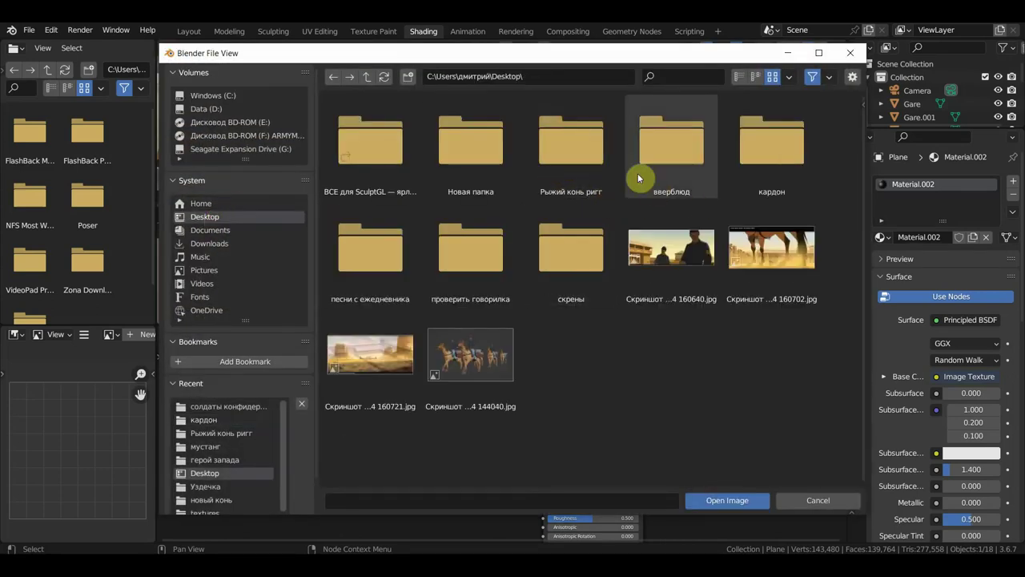
{"action": "double_click", "coordinate": [784, 160]}
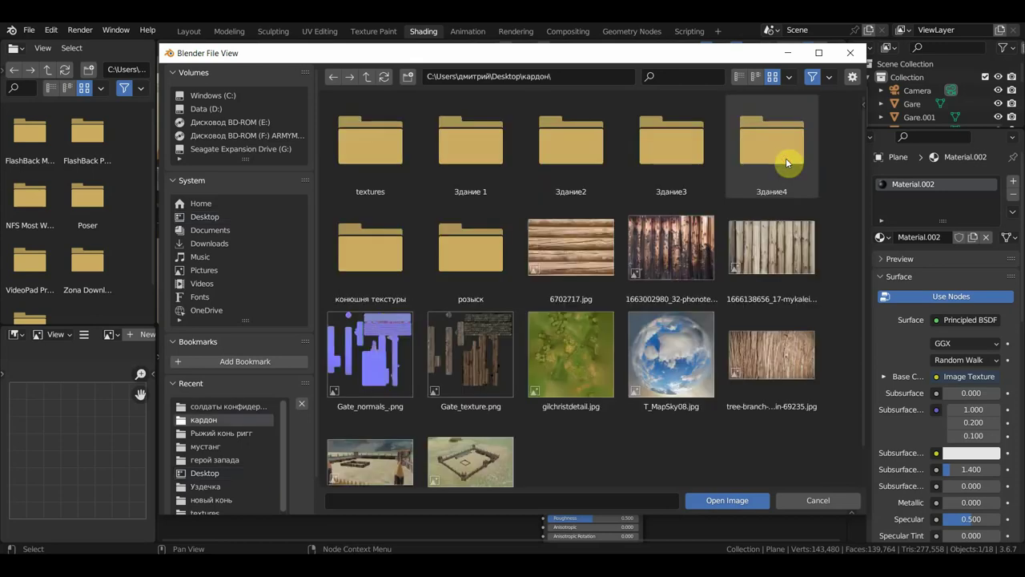
{"action": "double_click", "coordinate": [484, 244]}
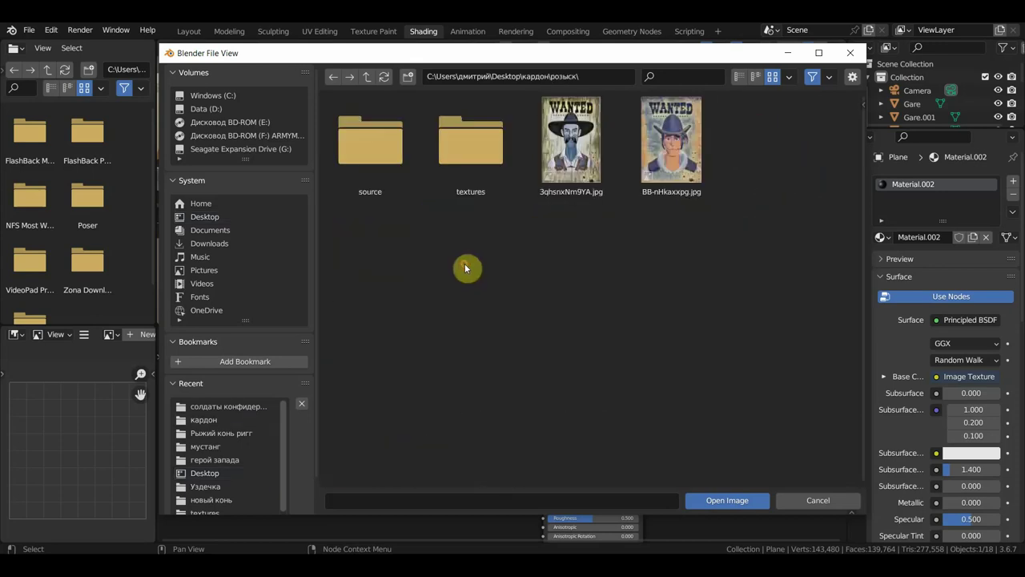
{"action": "double_click", "coordinate": [606, 158]}
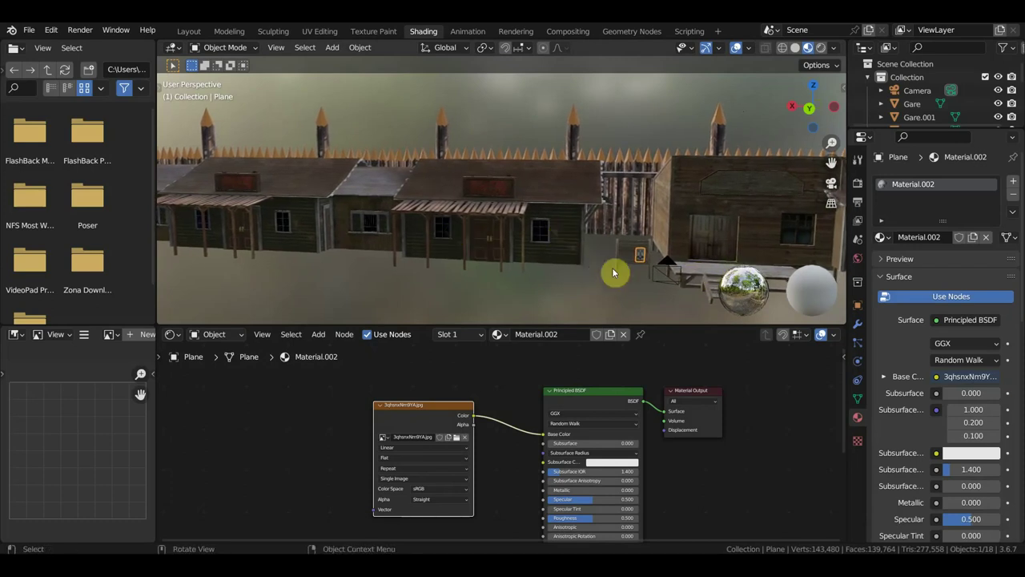
{"action": "left_click", "coordinate": [216, 49]}
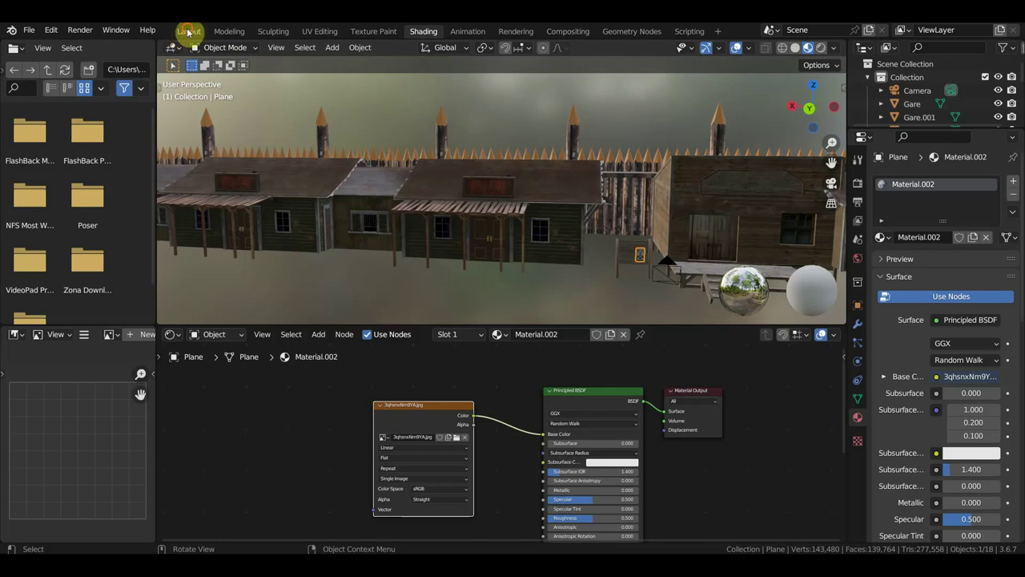
- Back in Layout, rotate the WANTED poster about 174° upright and switch to the Select Box tool
{"action": "left_click", "coordinate": [188, 32]}
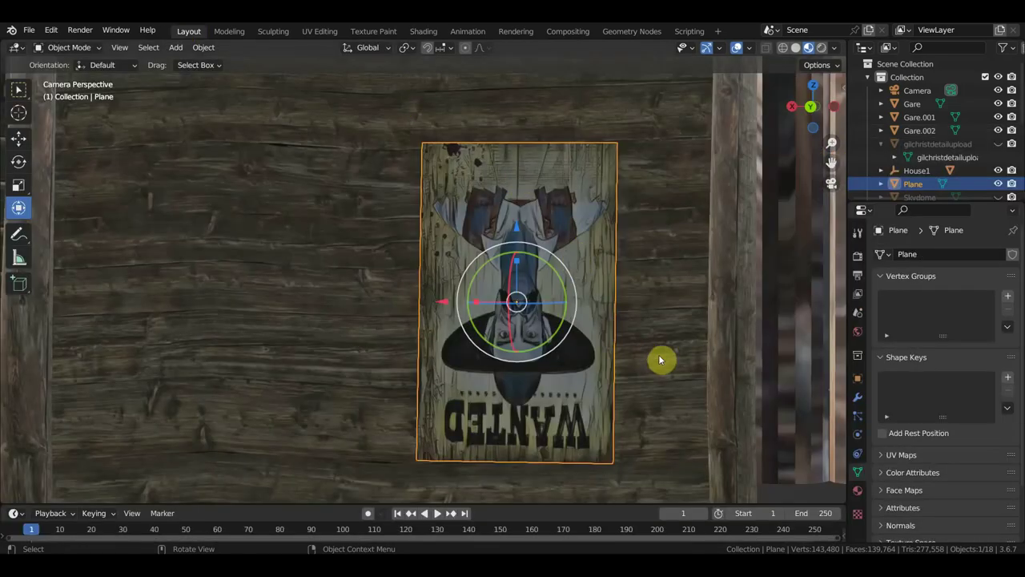
{"action": "key", "text": "r"}
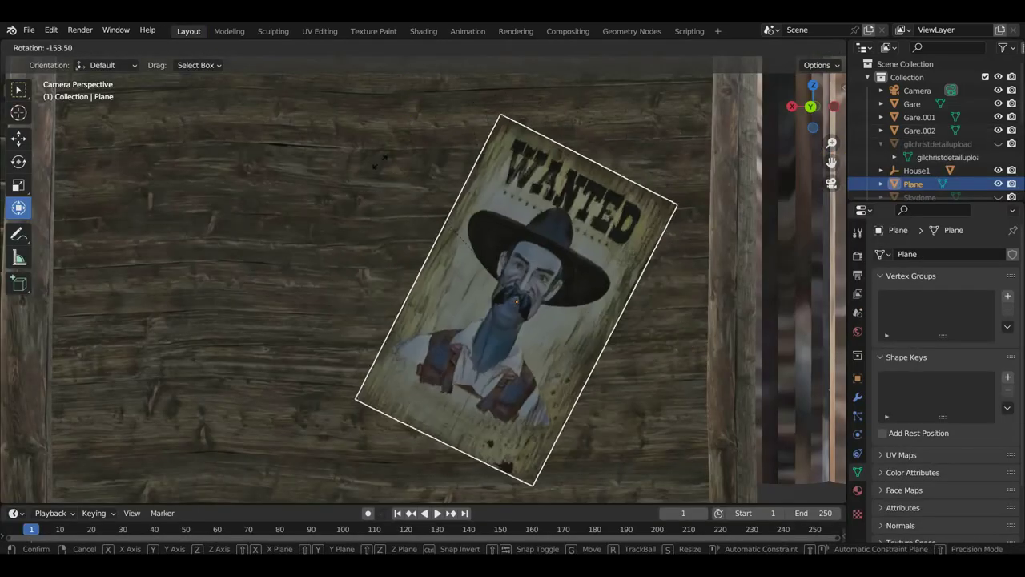
{"action": "left_click", "coordinate": [365, 220]}
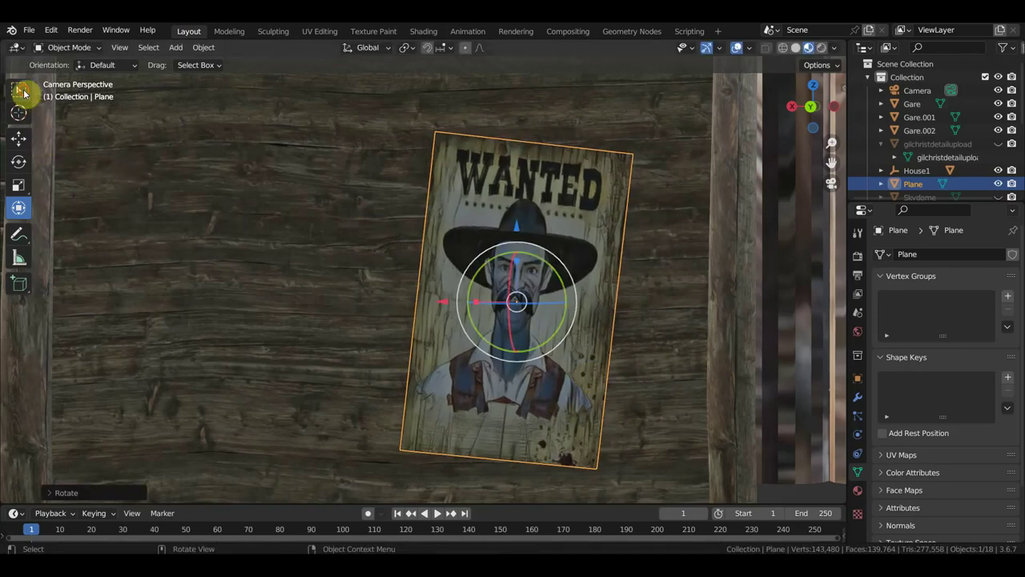
{"action": "left_click", "coordinate": [24, 93]}
{"action": "scroll", "coordinate": [515, 304], "scroll_direction": "up", "scroll_amount": 3}
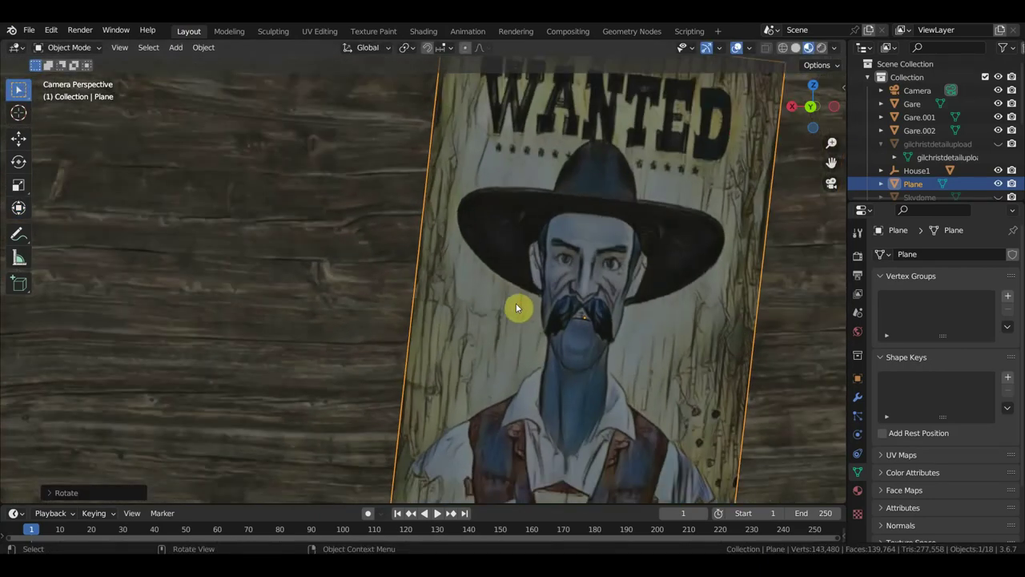
{"action": "scroll", "coordinate": [516, 307], "scroll_direction": "down", "scroll_amount": 1}
{"action": "scroll", "coordinate": [516, 307], "scroll_direction": "down", "scroll_amount": 2}
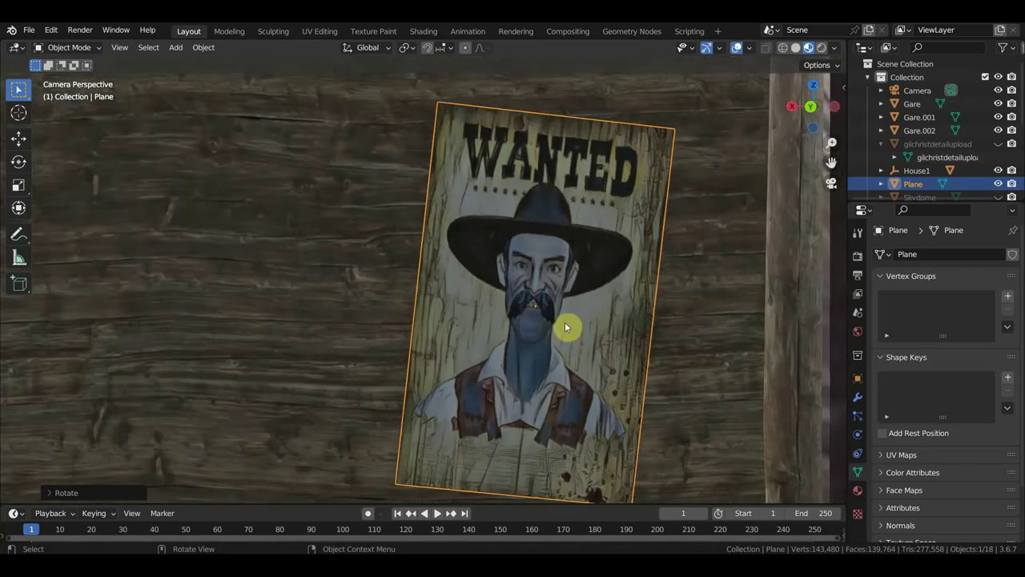
{"action": "scroll", "coordinate": [506, 328], "scroll_direction": "down", "scroll_amount": 2}
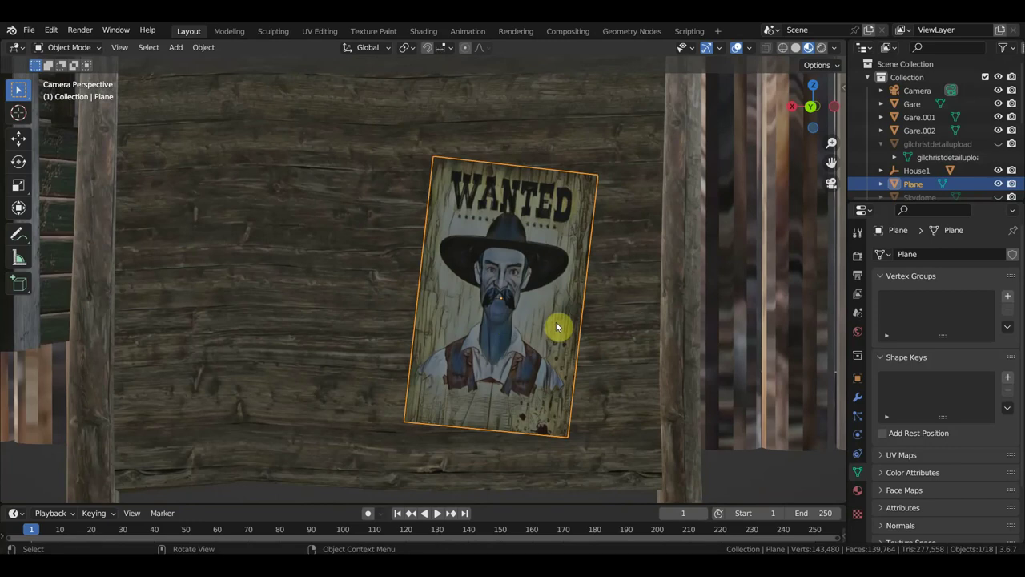
- Duplicate the WANTED poster, place the copy to its left and rotate it upright
{"action": "key", "text": "shift+d"}
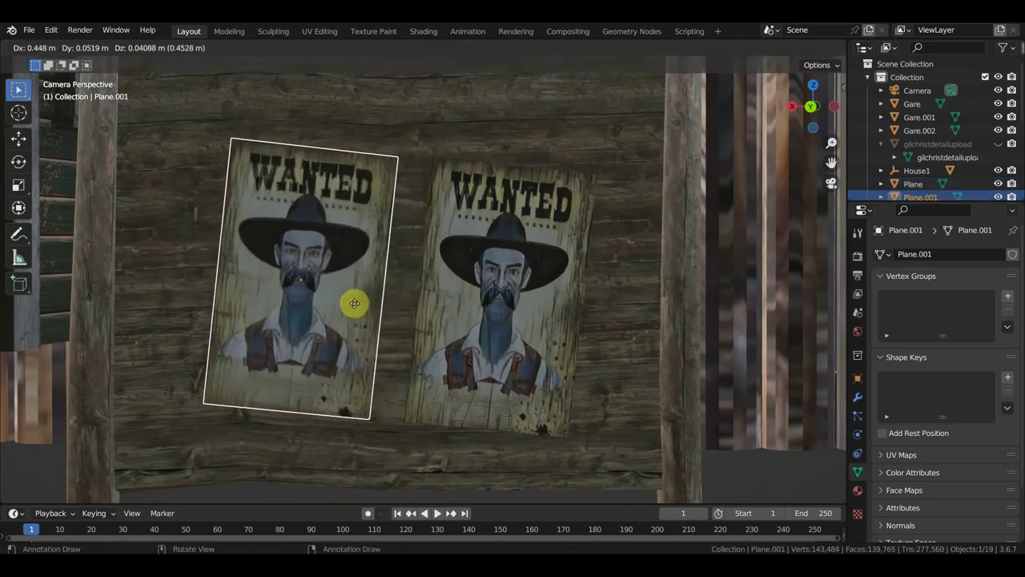
{"action": "left_click", "coordinate": [328, 291]}
{"action": "key", "text": "r"}
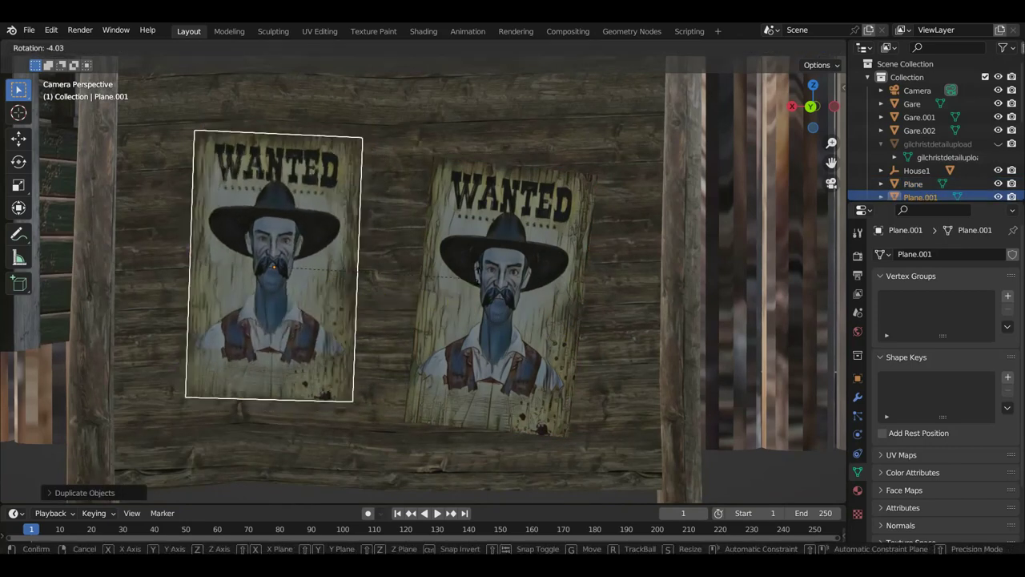
{"action": "left_click", "coordinate": [479, 264]}
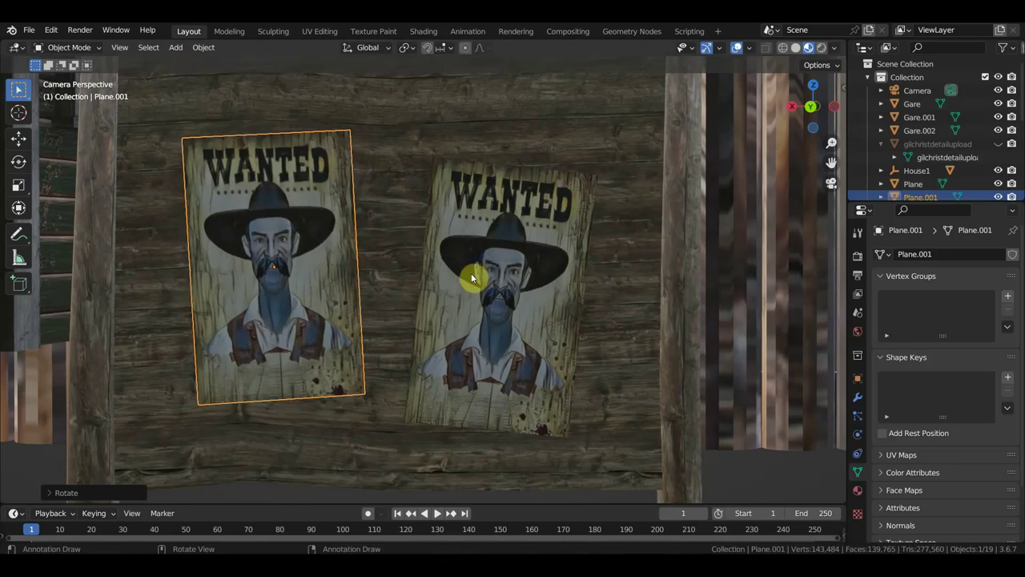
- Remove the shared material from the right poster and give it a new Material.003
{"action": "left_click", "coordinate": [508, 306]}
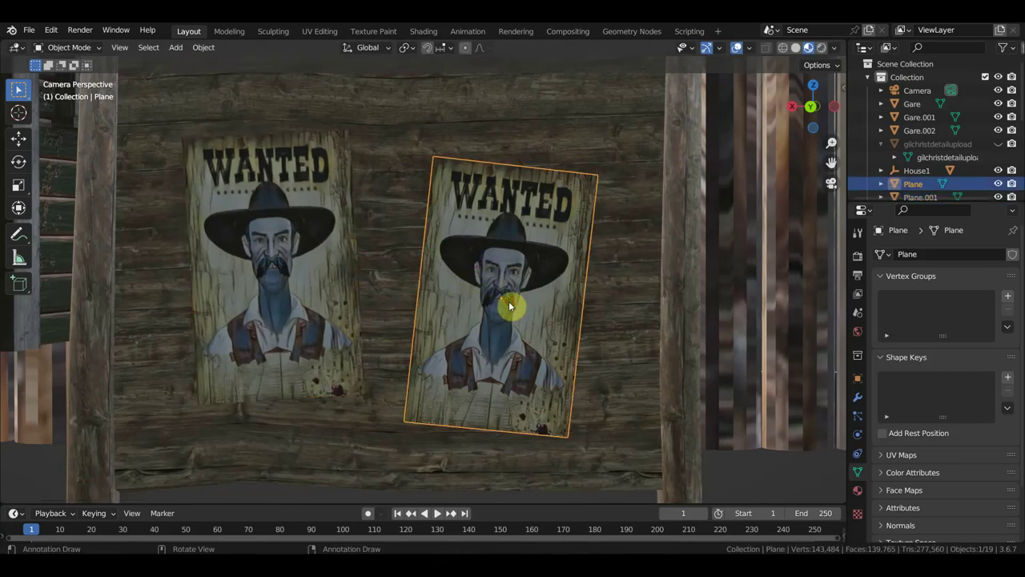
{"action": "left_click", "coordinate": [857, 492]}
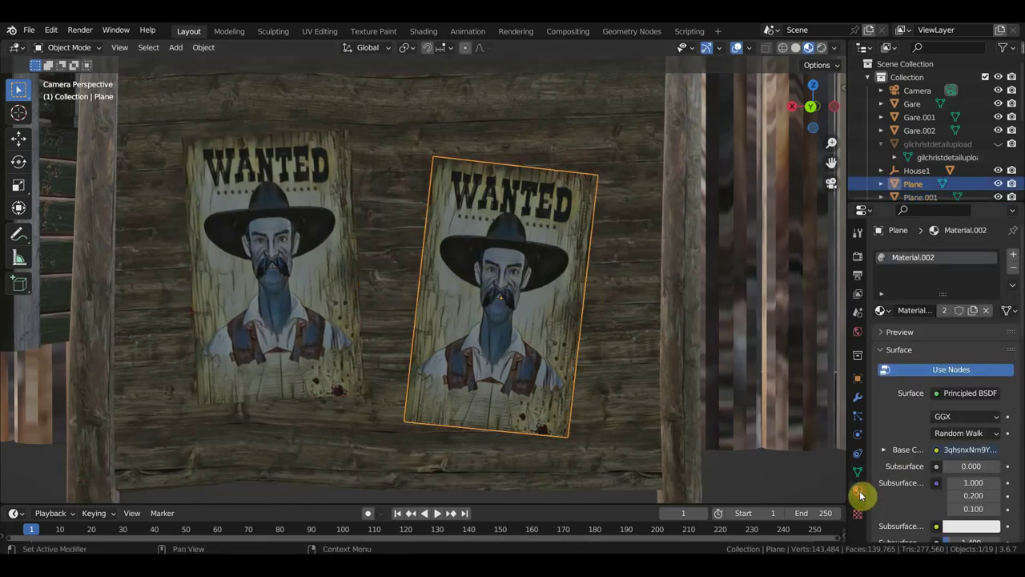
{"action": "left_click", "coordinate": [1014, 270]}
{"action": "left_click", "coordinate": [962, 313]}
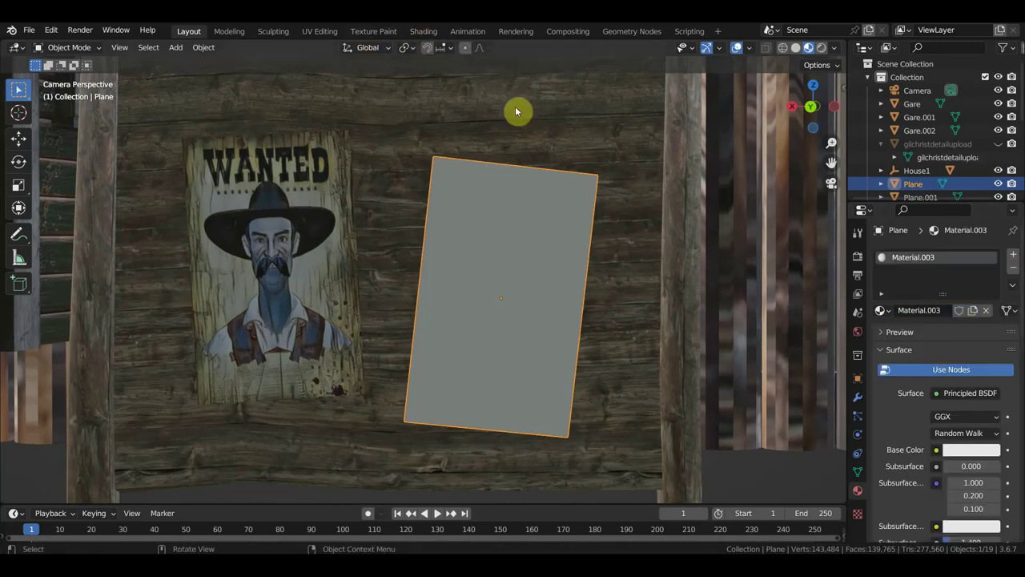
{"action": "left_click", "coordinate": [964, 396]}
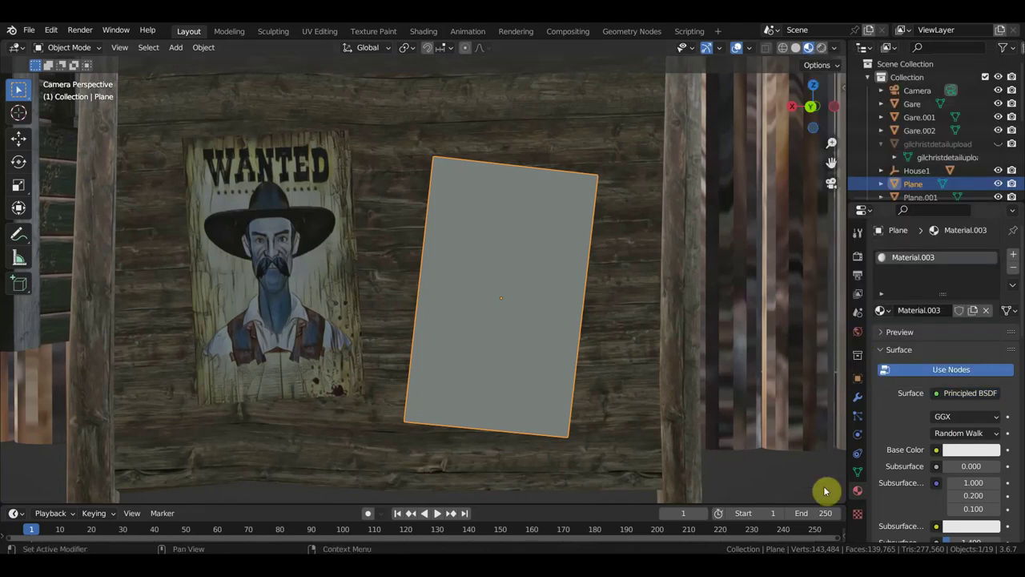
- Keep Random Walk subsurface, then in Shading add an Image Texture node linked to Base Color
{"action": "left_click", "coordinate": [955, 435]}
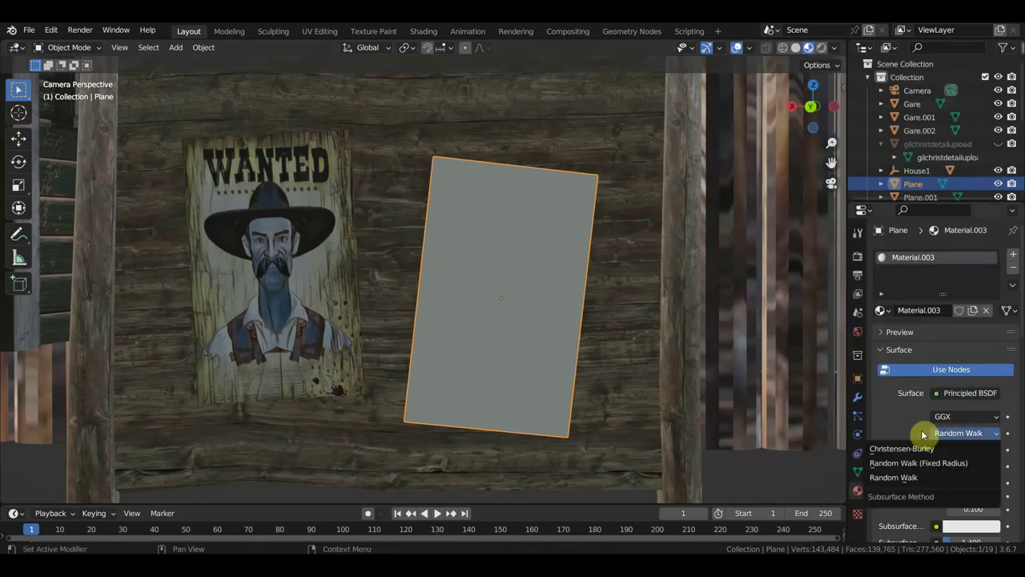
{"action": "left_click", "coordinate": [923, 435]}
{"action": "left_click", "coordinate": [963, 400]}
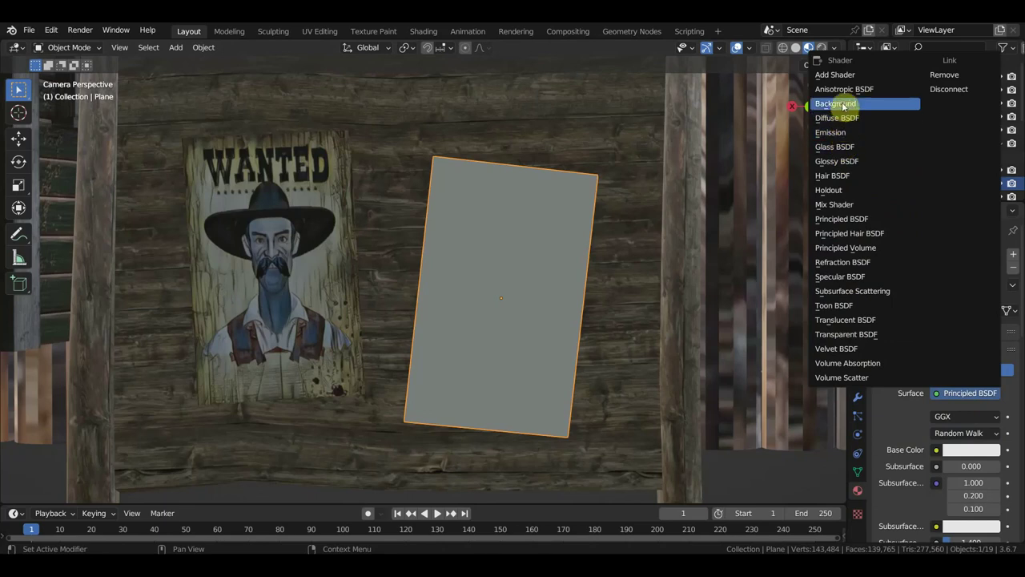
{"action": "left_click", "coordinate": [422, 31]}
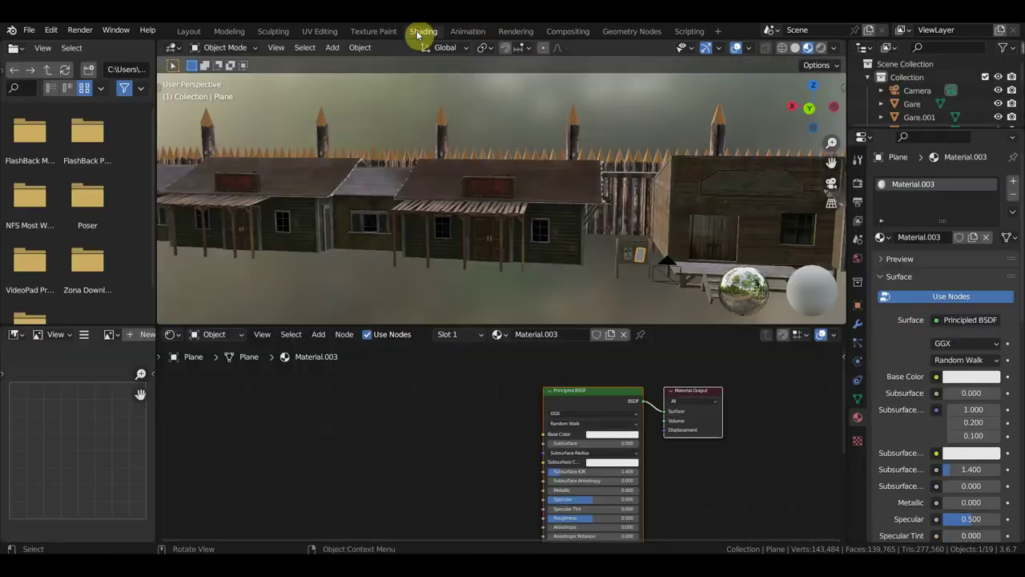
{"action": "left_click", "coordinate": [318, 334]}
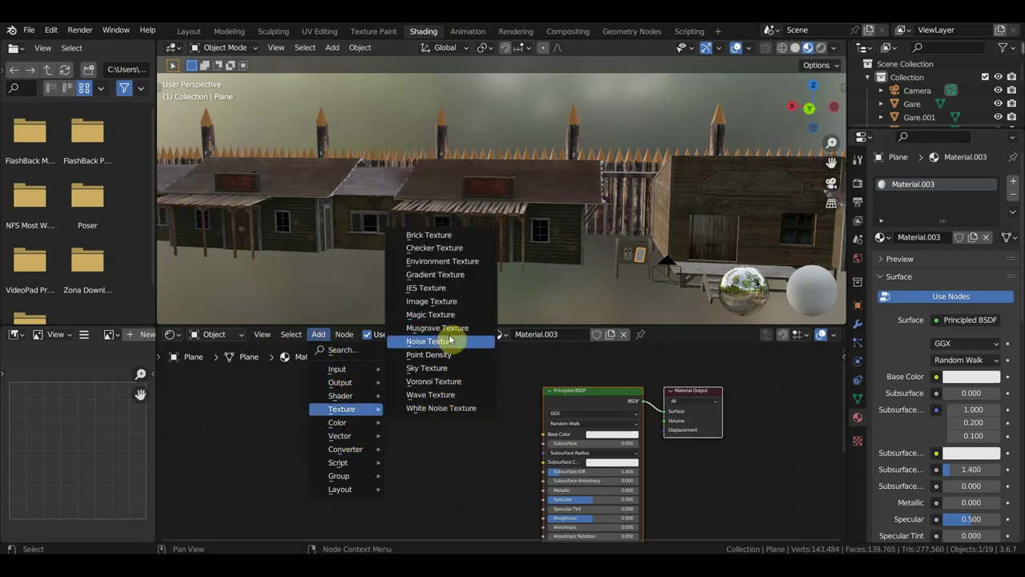
{"action": "mouse_move", "coordinate": [342, 408]}
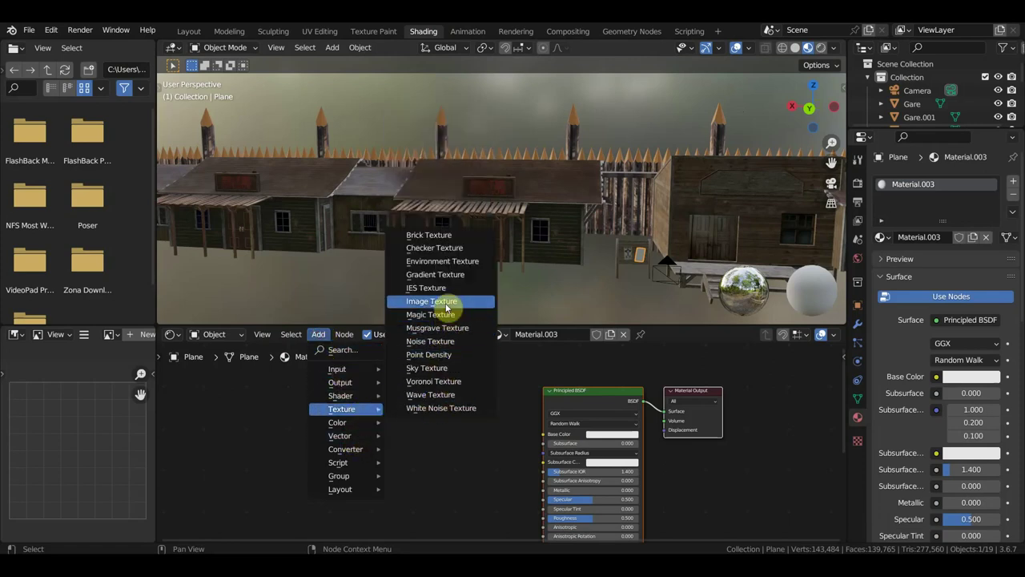
{"action": "left_click", "coordinate": [447, 301]}
{"action": "left_click", "coordinate": [401, 386]}
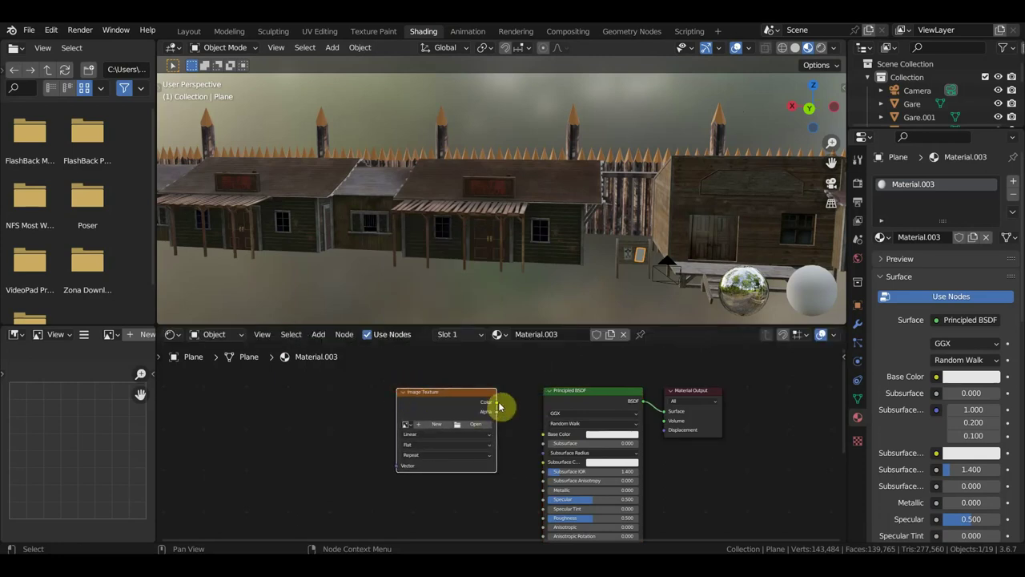
{"action": "mouse_move", "coordinate": [498, 402]}
{"action": "left_mouse_down"}
{"action": "mouse_move", "coordinate": [530, 445]}
{"action": "mouse_move", "coordinate": [545, 435]}
{"action": "left_mouse_up"}
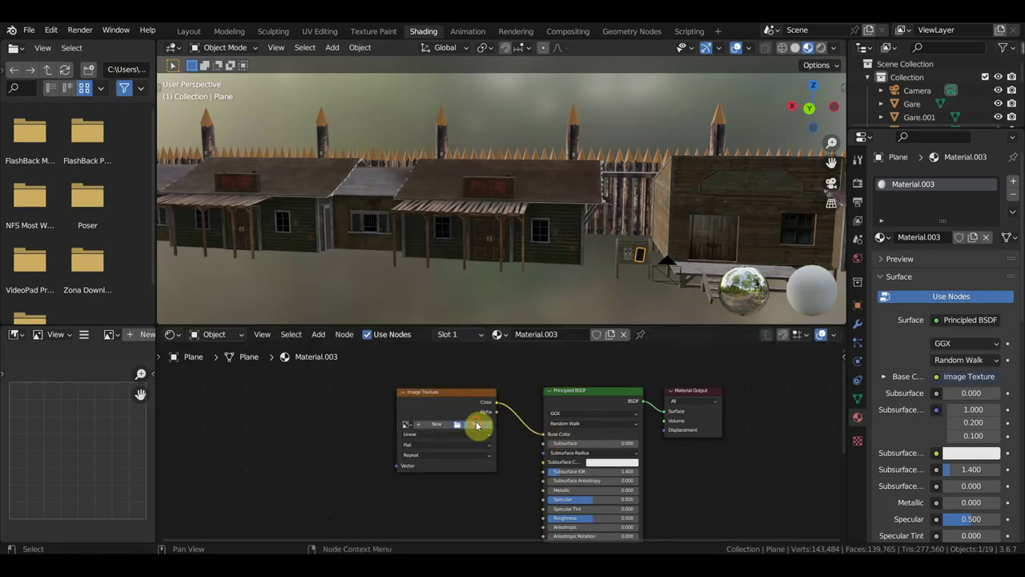
- Load BB-nHkaxxpg.jpg from the розыск folder into the new image node
{"action": "left_click", "coordinate": [475, 425]}
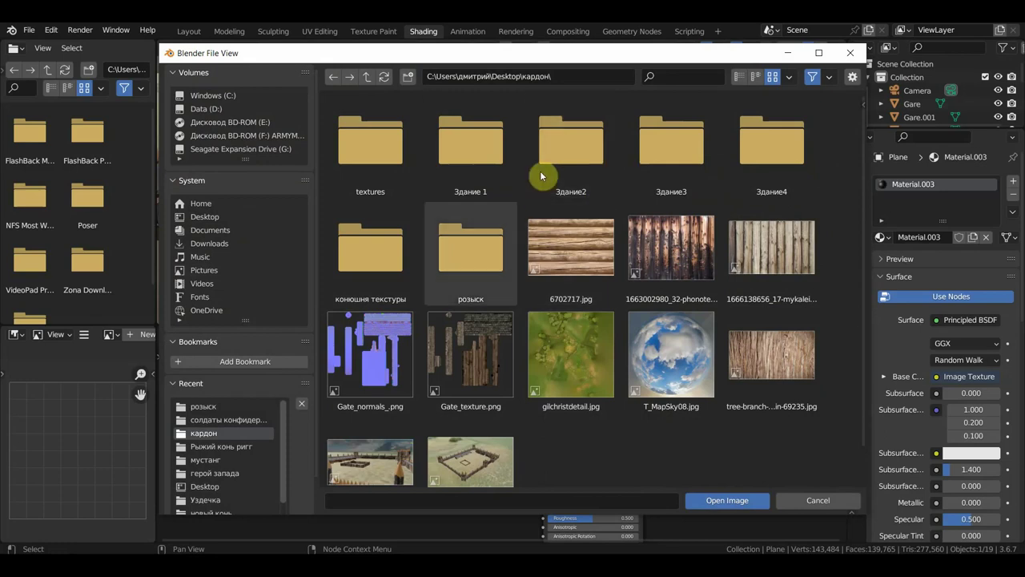
{"action": "double_click", "coordinate": [473, 250]}
{"action": "double_click", "coordinate": [669, 149]}
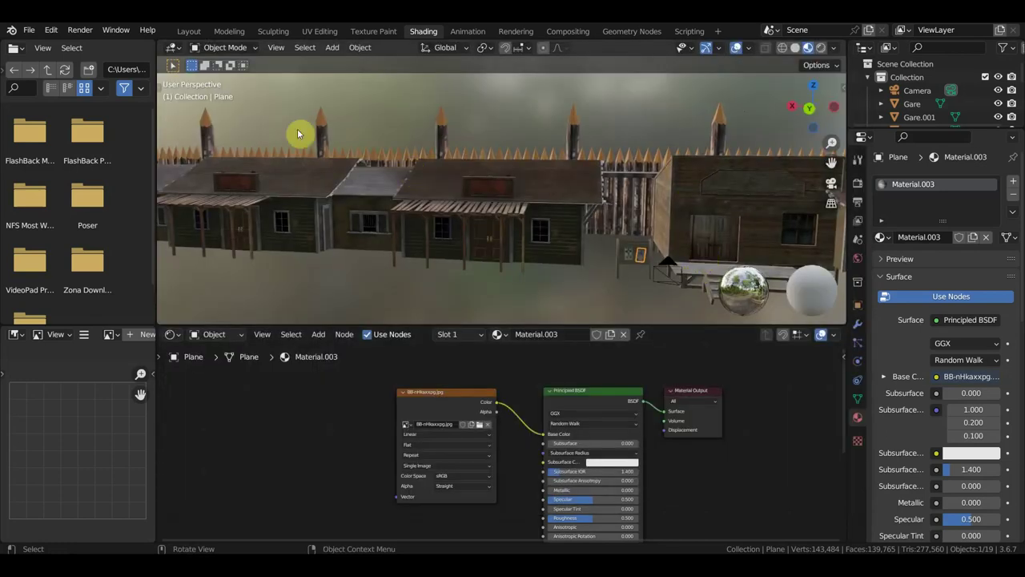
- From the camera view, grab the right WANTED poster and move it slightly up and right
{"action": "left_click", "coordinate": [189, 33]}
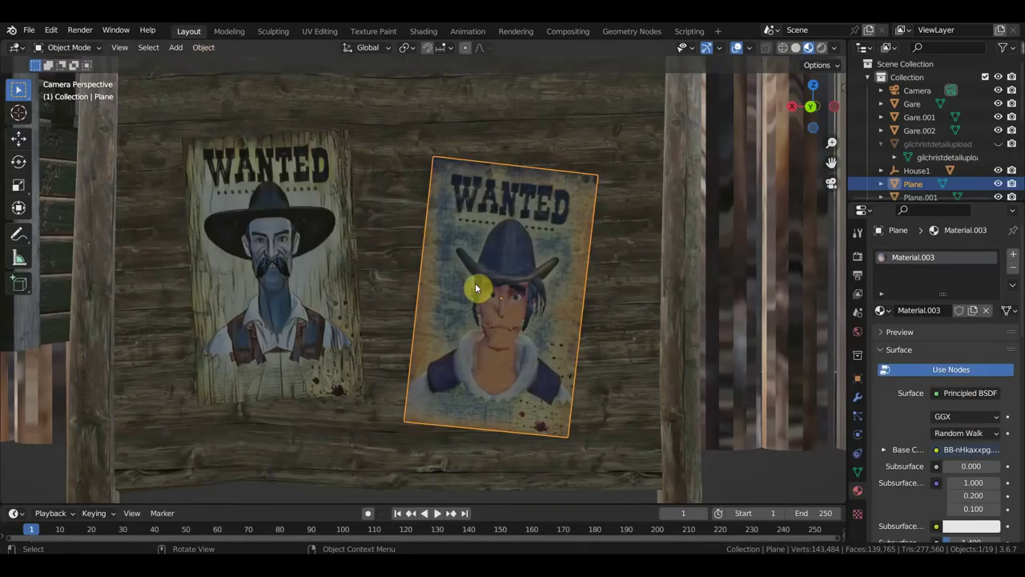
{"action": "left_click", "coordinate": [612, 319]}
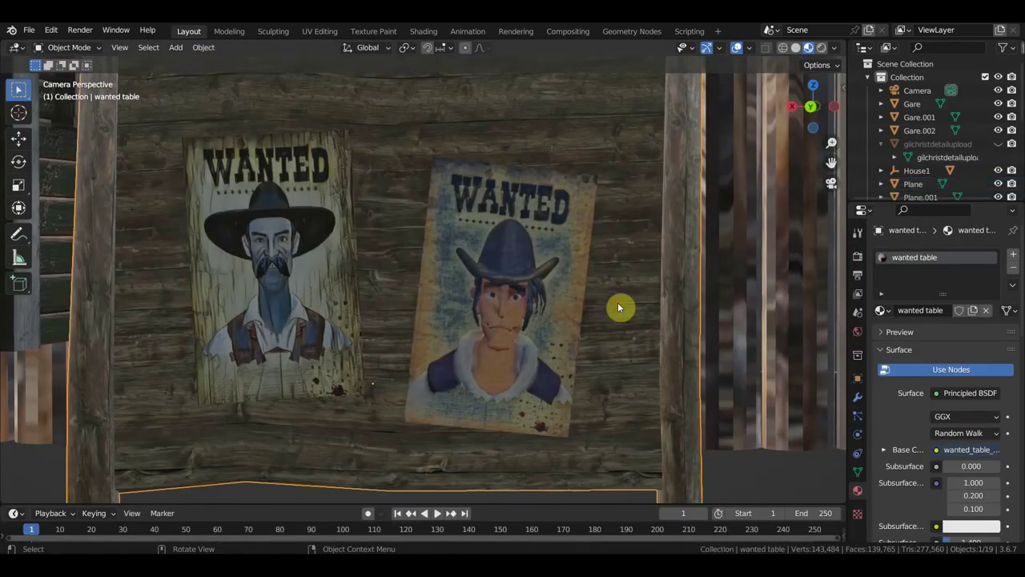
{"action": "scroll", "coordinate": [618, 313], "scroll_direction": "down", "scroll_amount": 4}
{"action": "middle_click_drag", "start_coordinate": [664, 408], "coordinate": [643, 412]}
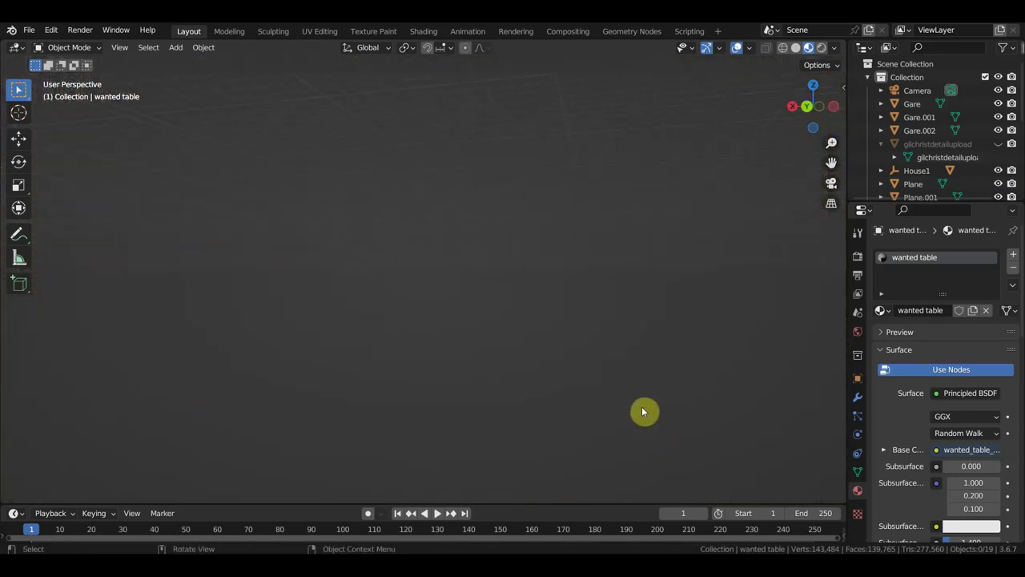
{"action": "key", "text": "KP_0"}
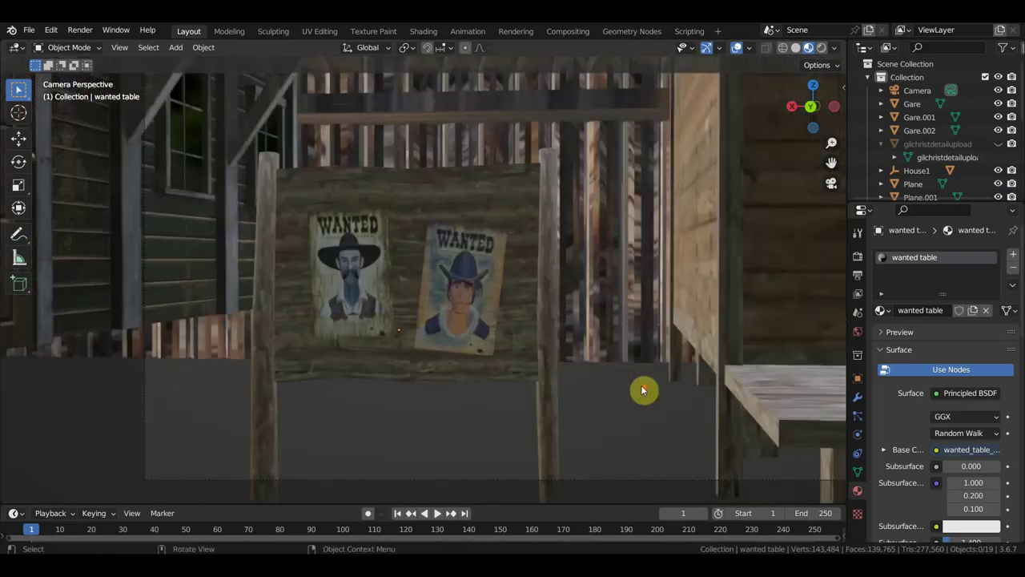
{"action": "scroll", "coordinate": [643, 391], "scroll_direction": "up", "scroll_amount": 1}
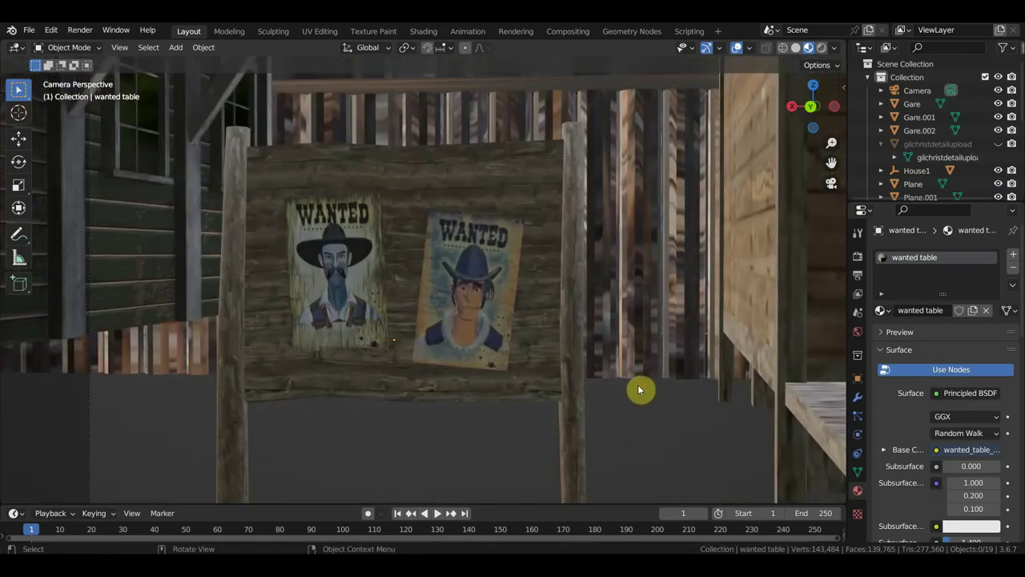
{"action": "left_click", "coordinate": [474, 321]}
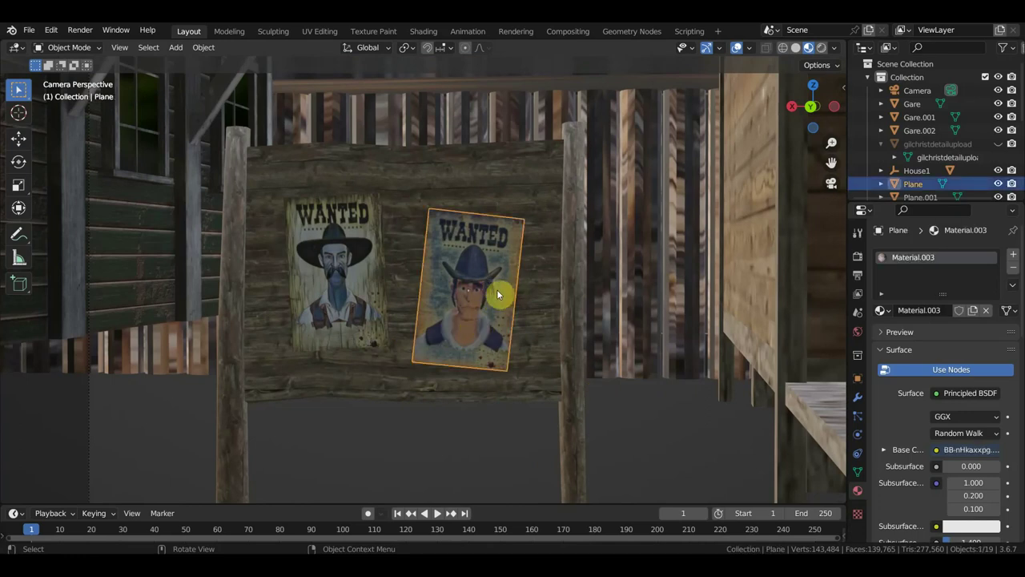
{"action": "key", "text": "g"}
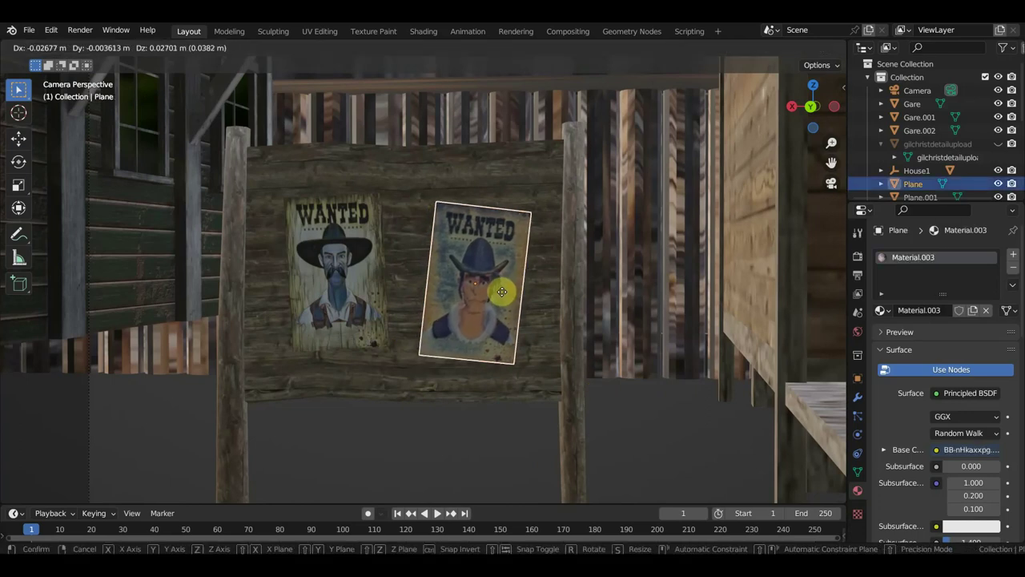
{"action": "left_click", "coordinate": [502, 294]}
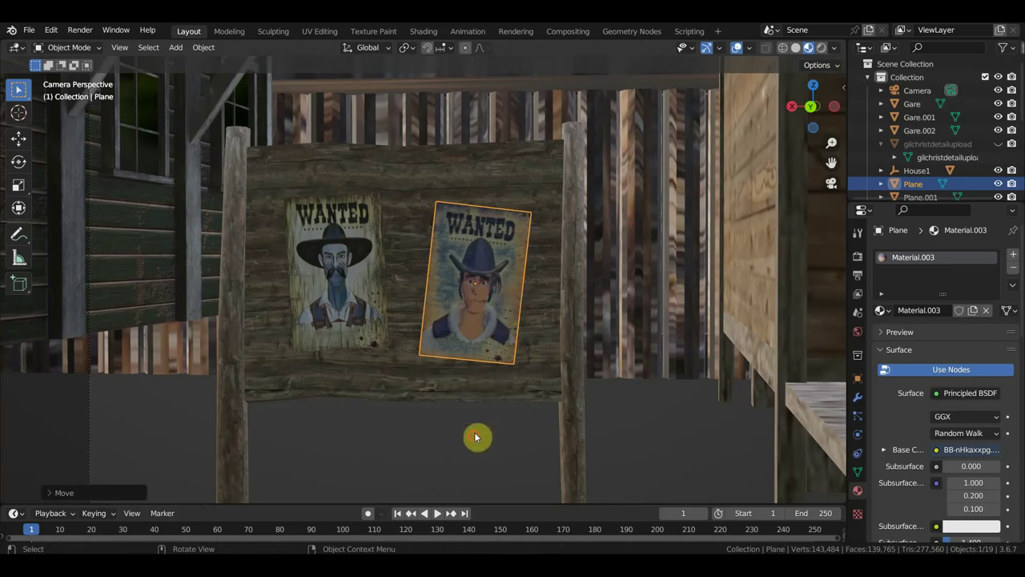
{"action": "left_click", "coordinate": [475, 435]}
{"action": "left_click", "coordinate": [474, 312]}
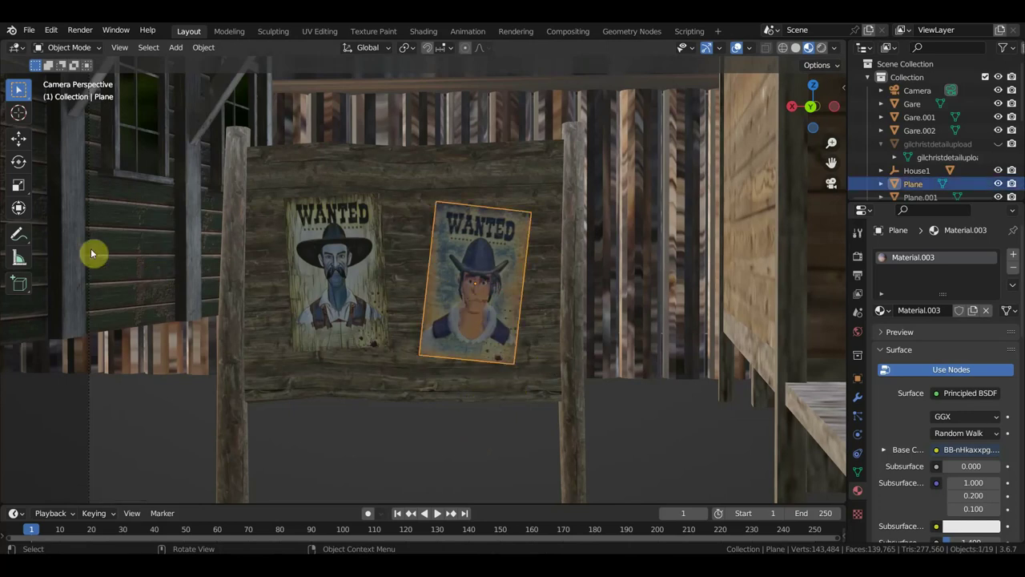
- With the Transform tool, stretch the right and then the left poster wider along X
{"action": "left_click", "coordinate": [18, 163]}
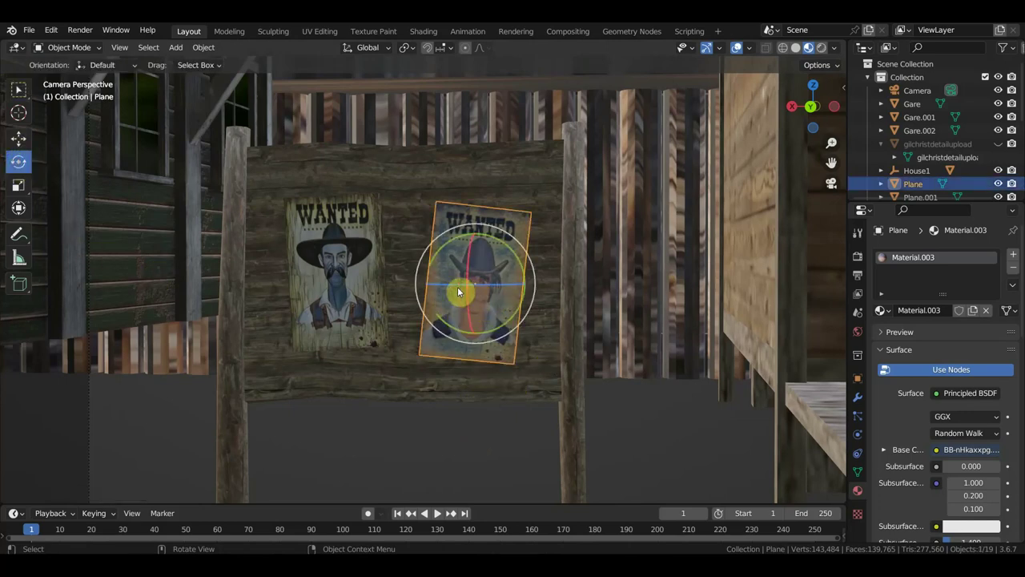
{"action": "left_click", "coordinate": [18, 210]}
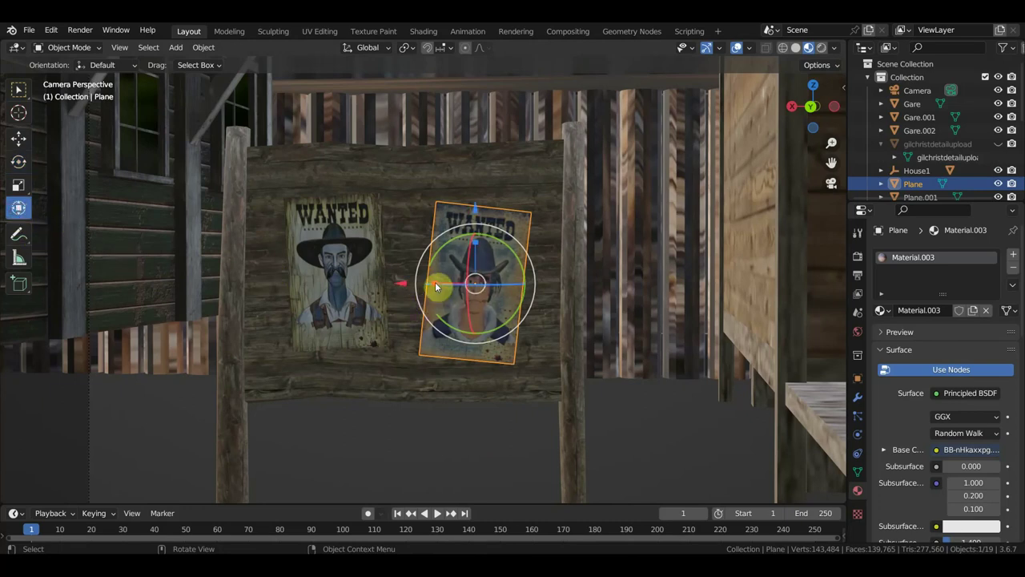
{"action": "left_click_drag", "start_coordinate": [434, 282], "coordinate": [431, 285]}
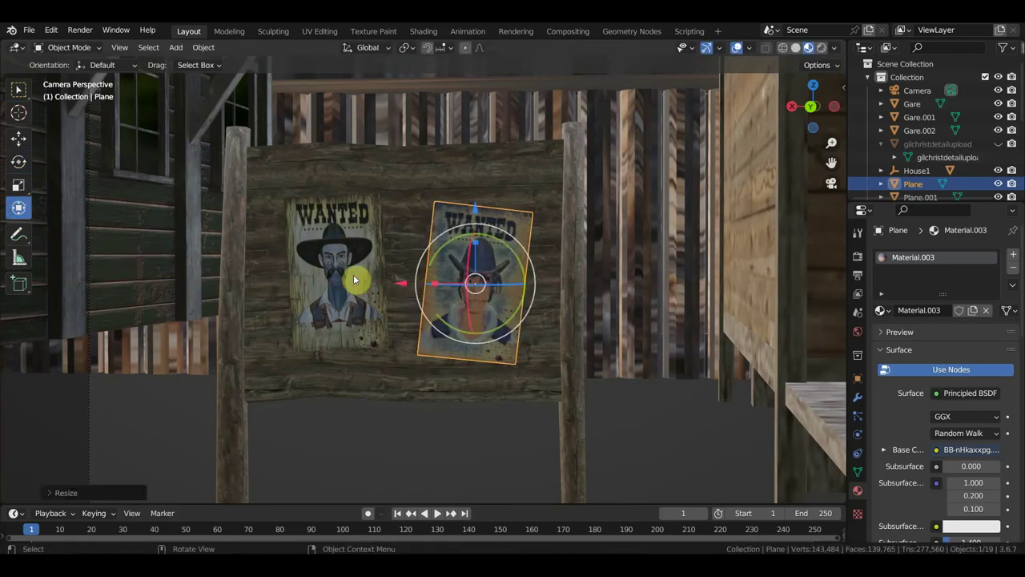
{"action": "left_click", "coordinate": [355, 277]}
{"action": "left_click_drag", "start_coordinate": [296, 272], "coordinate": [297, 273]}
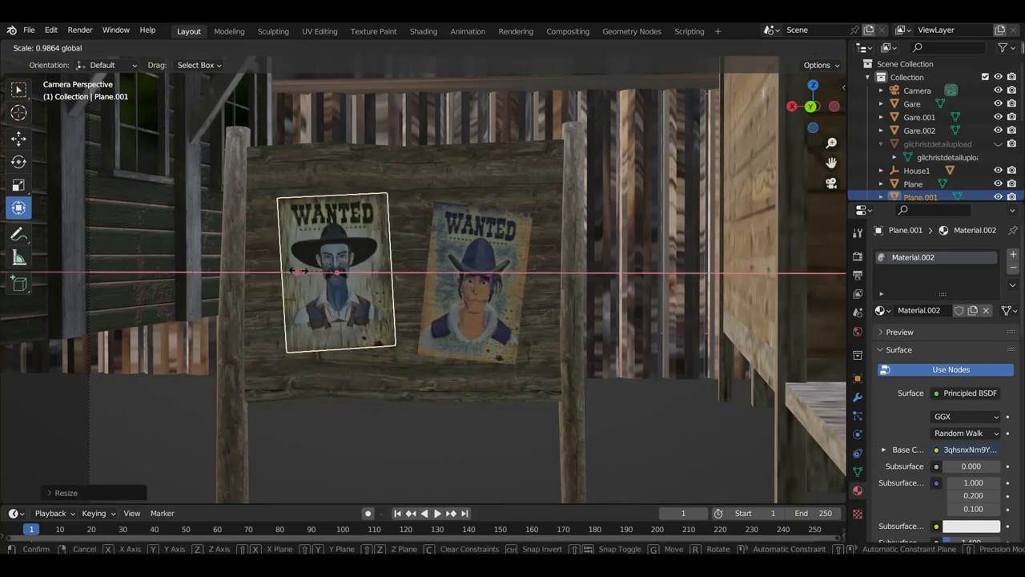
{"action": "left_click", "coordinate": [296, 272]}
{"action": "left_click", "coordinate": [302, 377]}
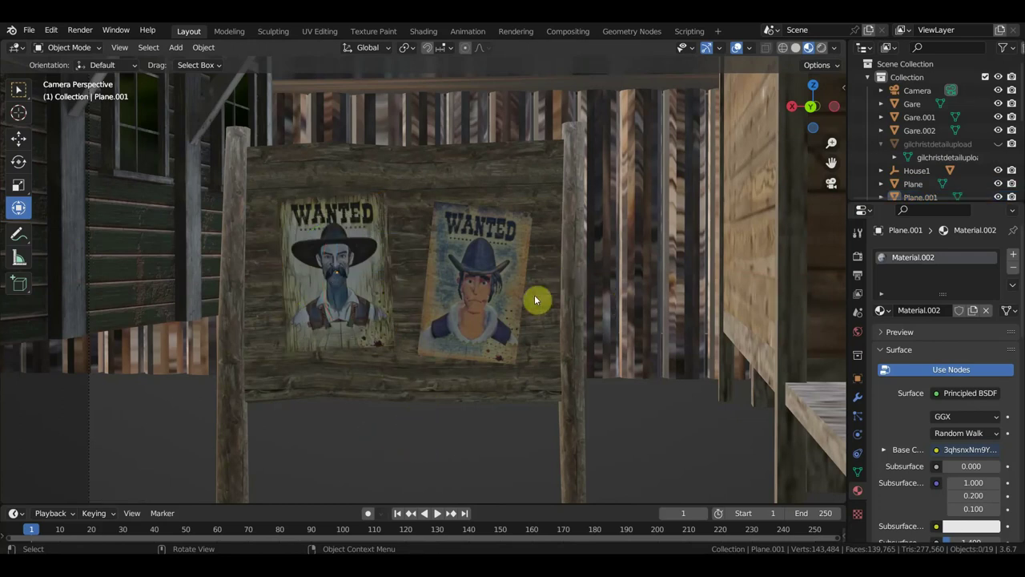
- Zoom out, unhide the gilchristdetailupload terrain and sky with Alt+H, and select the camera
{"action": "scroll", "coordinate": [537, 300], "scroll_direction": "down", "scroll_amount": 5}
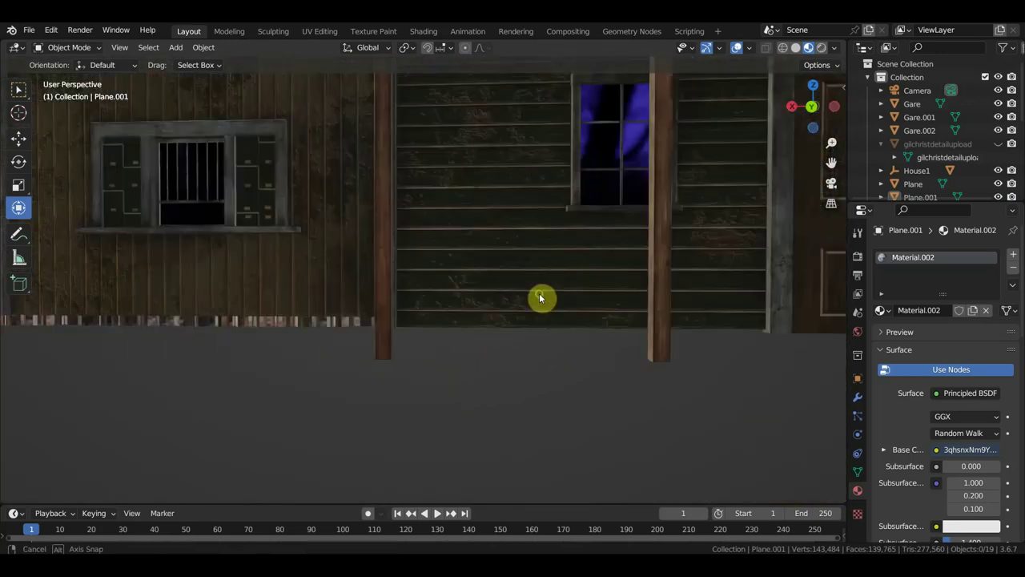
{"action": "scroll", "coordinate": [537, 299], "scroll_direction": "down", "scroll_amount": 5}
{"action": "scroll", "coordinate": [539, 298], "scroll_direction": "down", "scroll_amount": 3}
{"action": "middle_click_drag", "start_coordinate": [539, 297], "coordinate": [529, 312]}
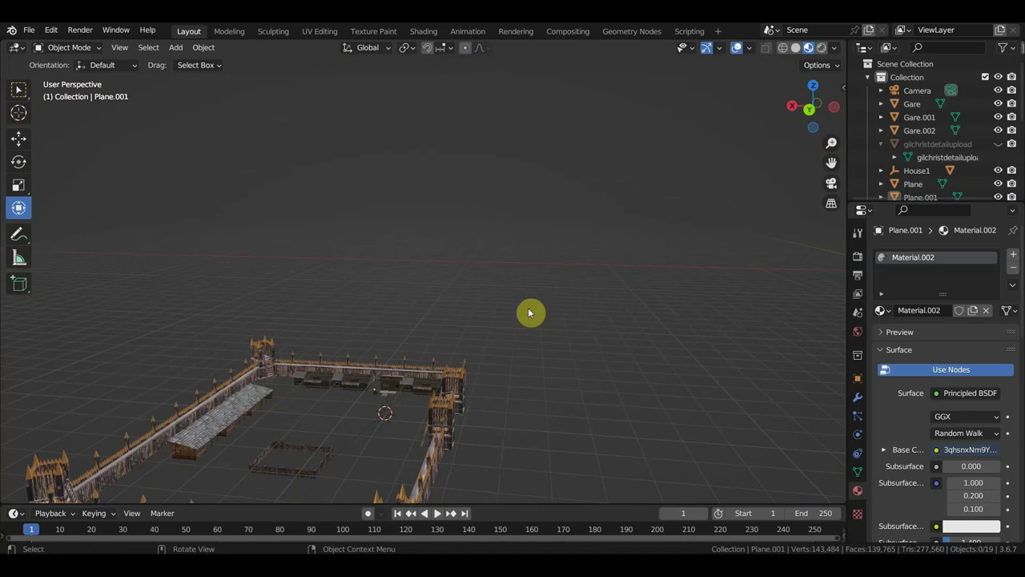
{"action": "key", "text": "alt+h"}
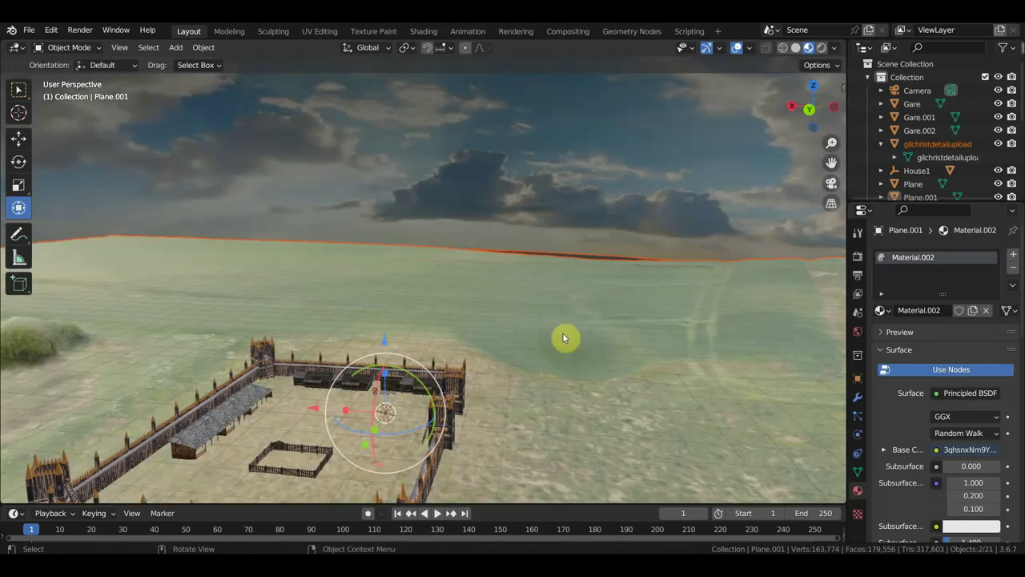
{"action": "key", "text": "KP_0"}
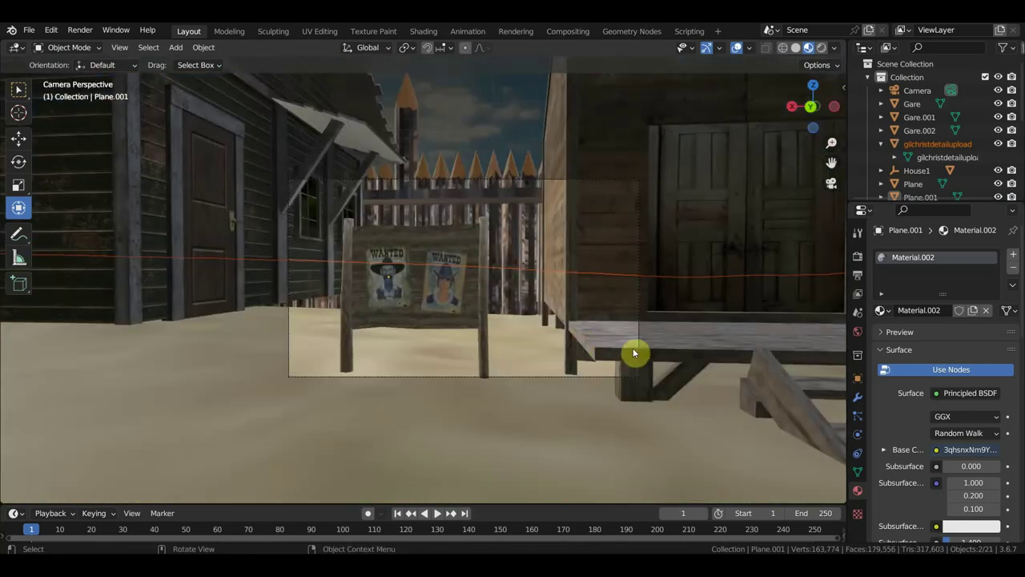
{"action": "left_click", "coordinate": [921, 91]}
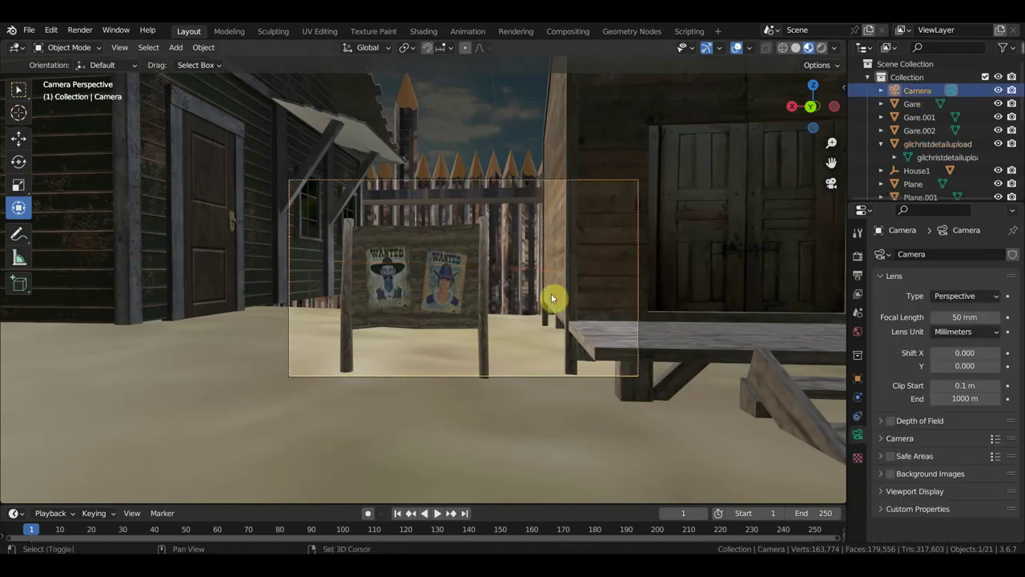
- Walk the camera past the gate and stable to the porch, facing the long fence
{"action": "key", "text": "shift+grave"}
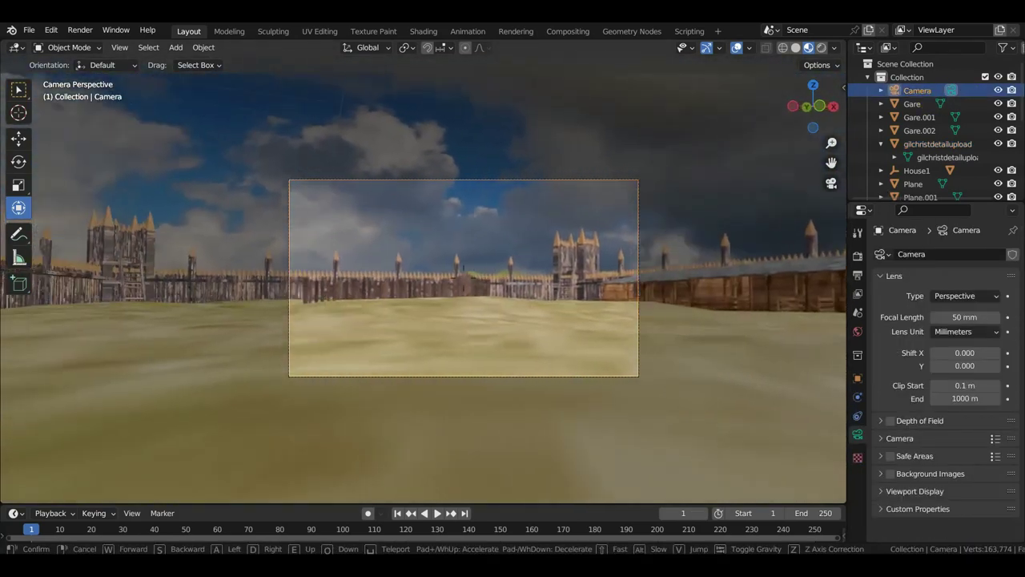
{"action": "key", "text": "w"}
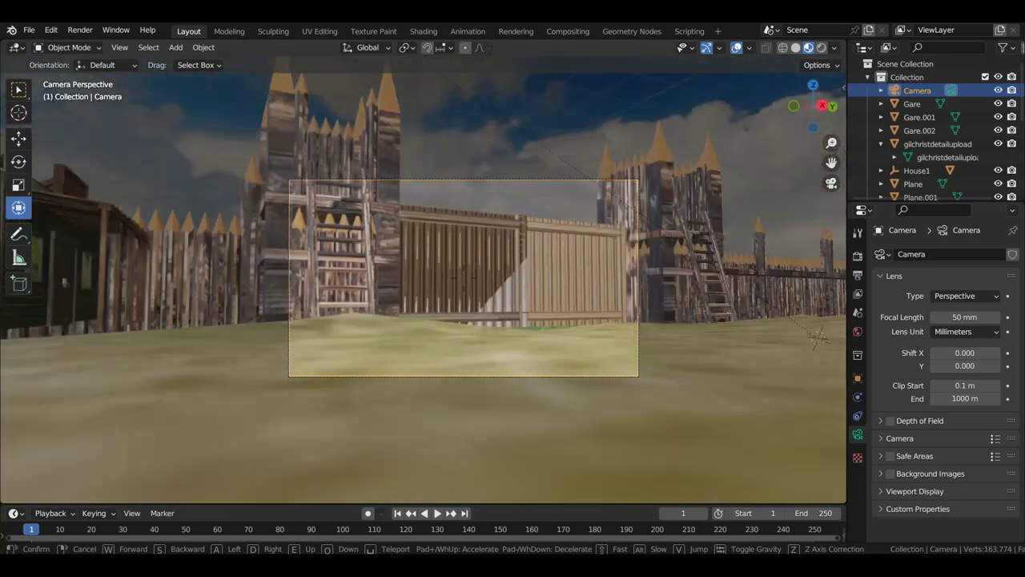
{"action": "key", "text": "s"}
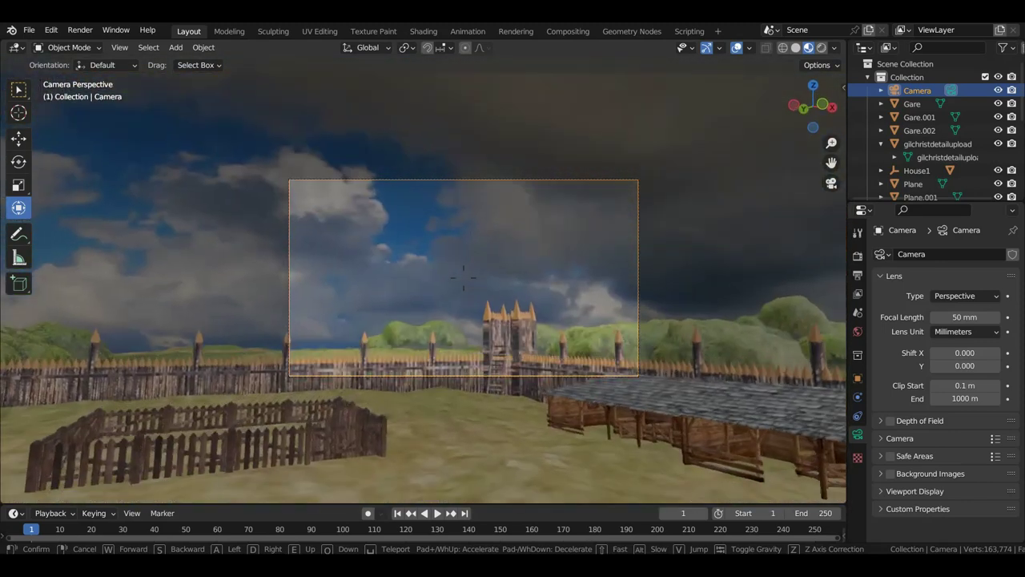
{"action": "key", "text": "w"}
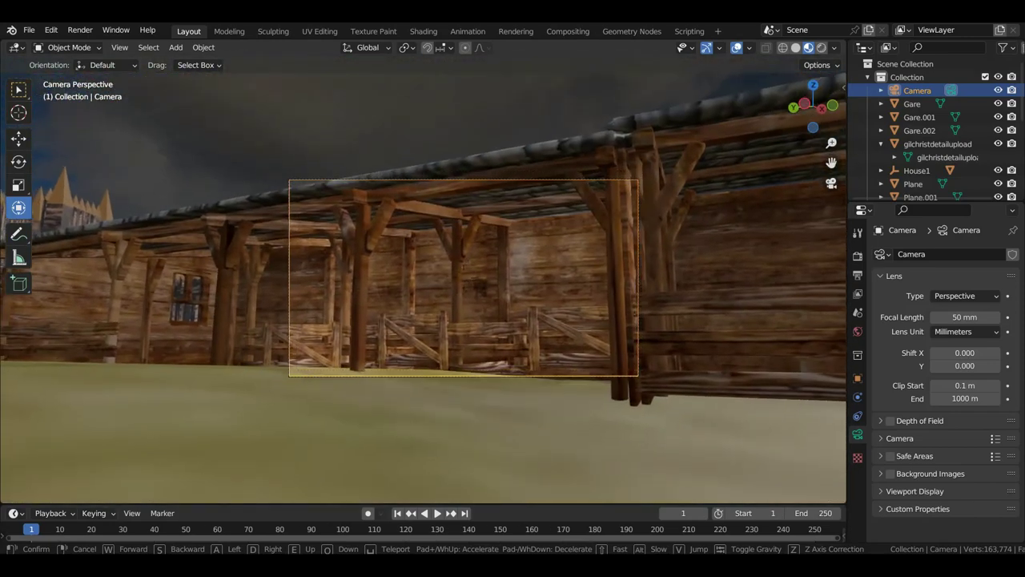
{"action": "key", "text": "w"}
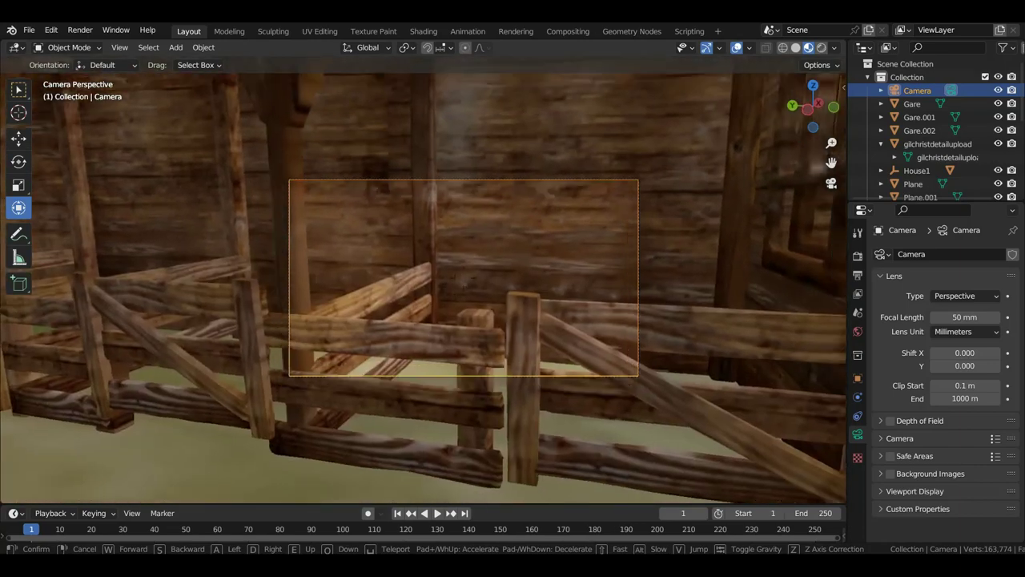
{"action": "key", "text": "s"}
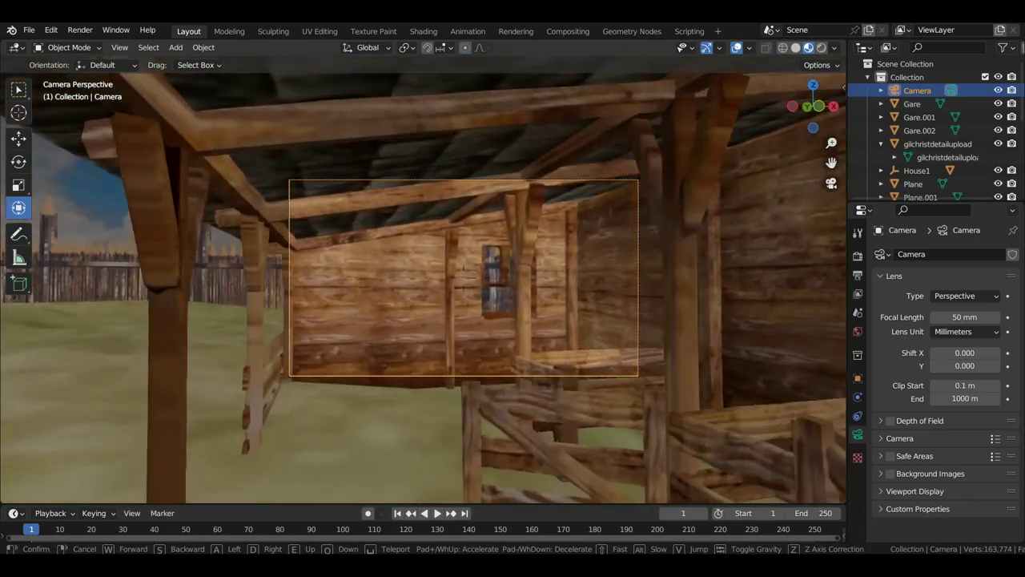
{"action": "key", "text": "w"}
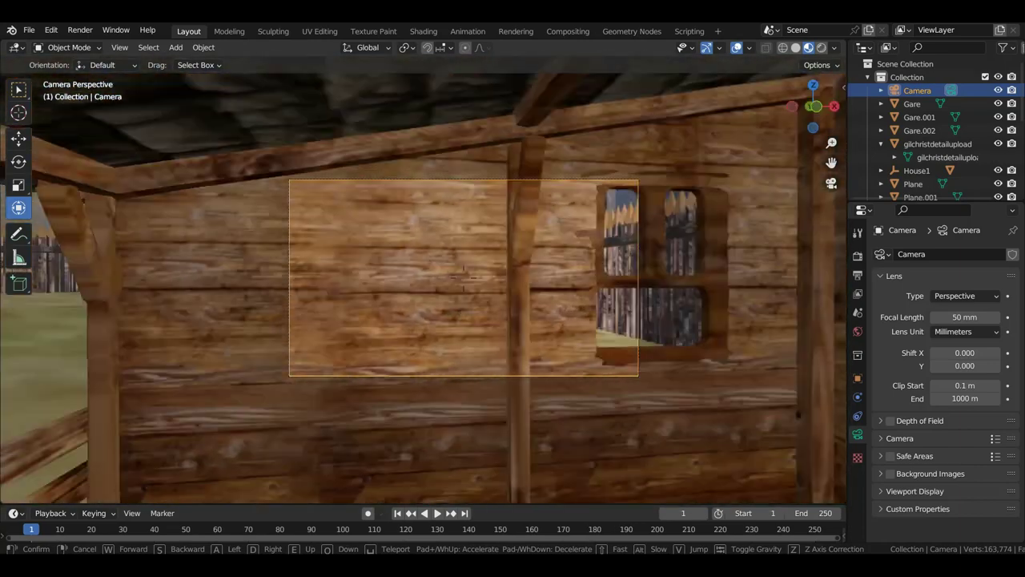
{"action": "key", "text": "w"}
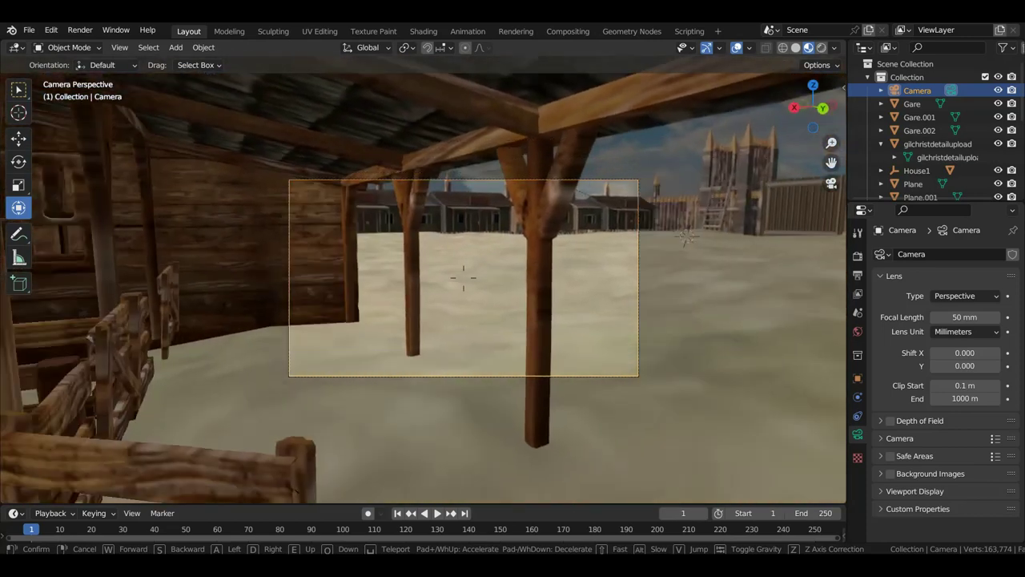
{"action": "key", "text": "w"}
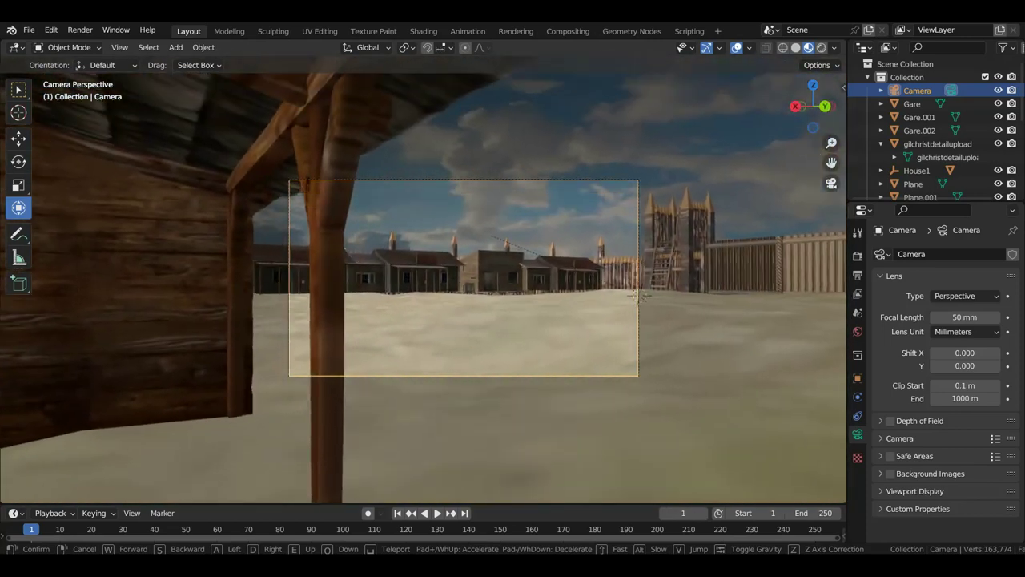
{"action": "key", "text": "w"}
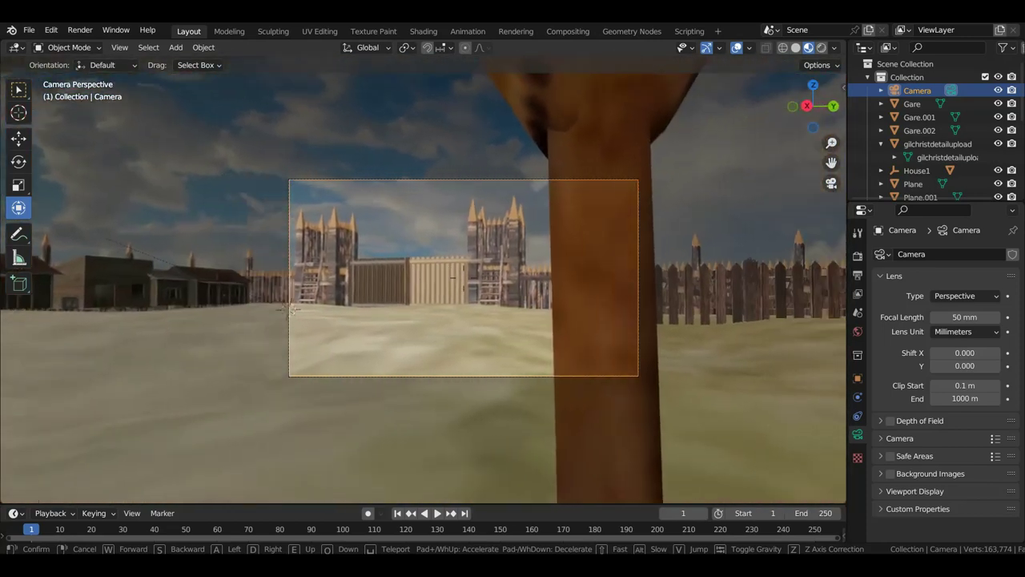
{"action": "key", "text": "w"}
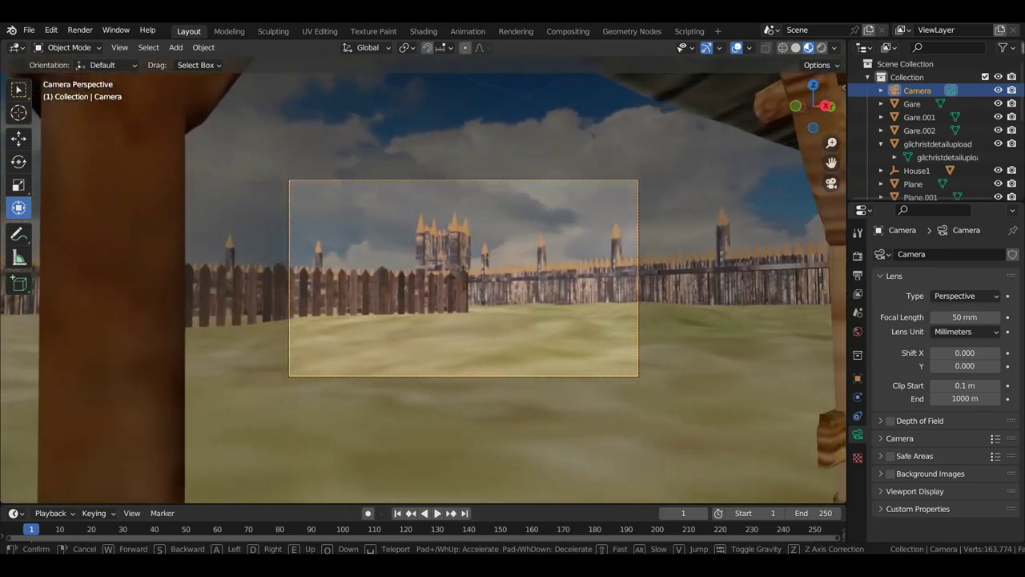
- Walk the camera through the gate right up to the left tower's sharpened pickets
{"action": "left_click", "coordinate": [551, 298]}
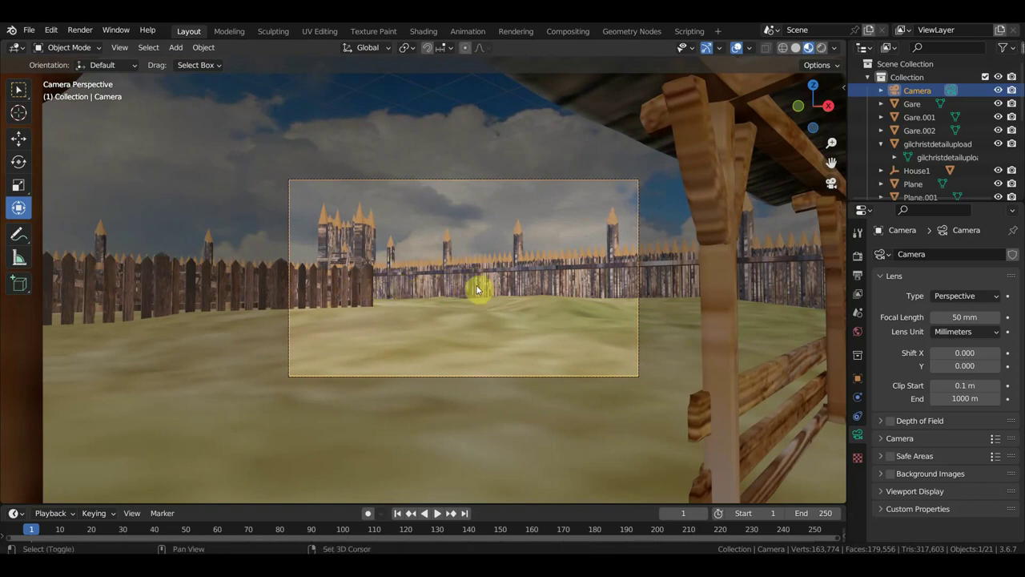
{"action": "key", "text": "shift+grave"}
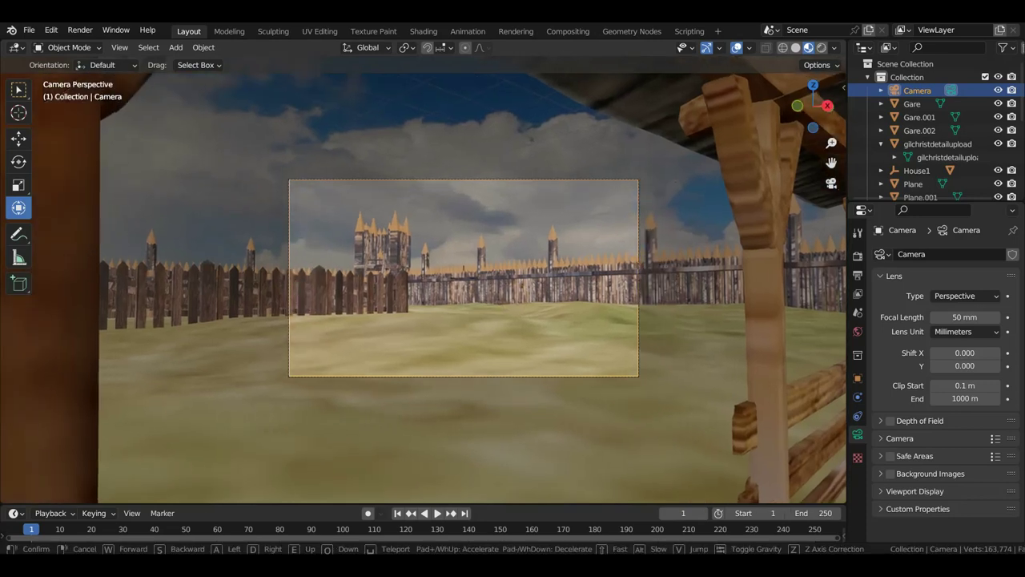
{"action": "key", "text": "w"}
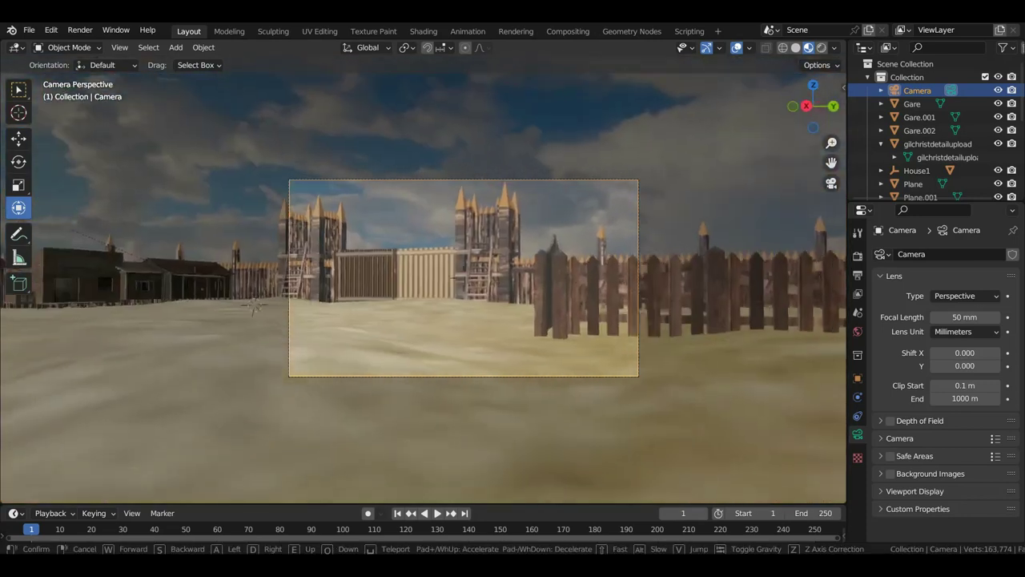
{"action": "key", "text": "w"}
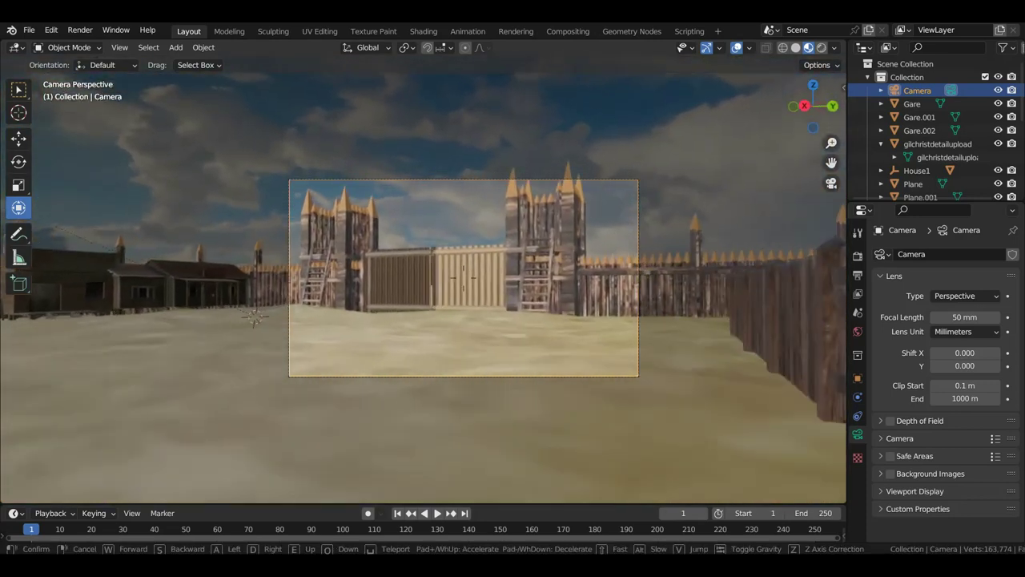
{"action": "key", "text": "w"}
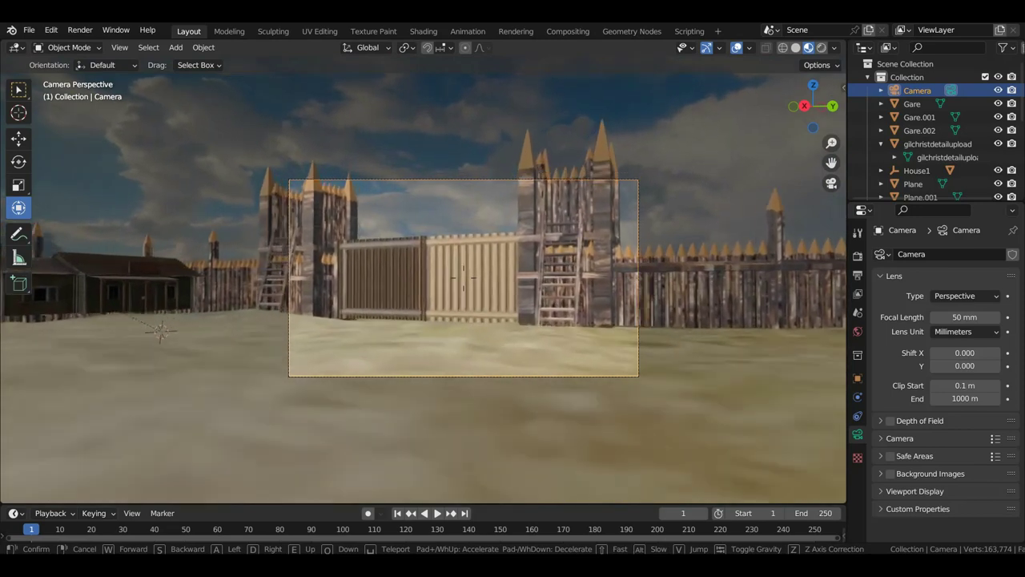
{"action": "key", "text": "w"}
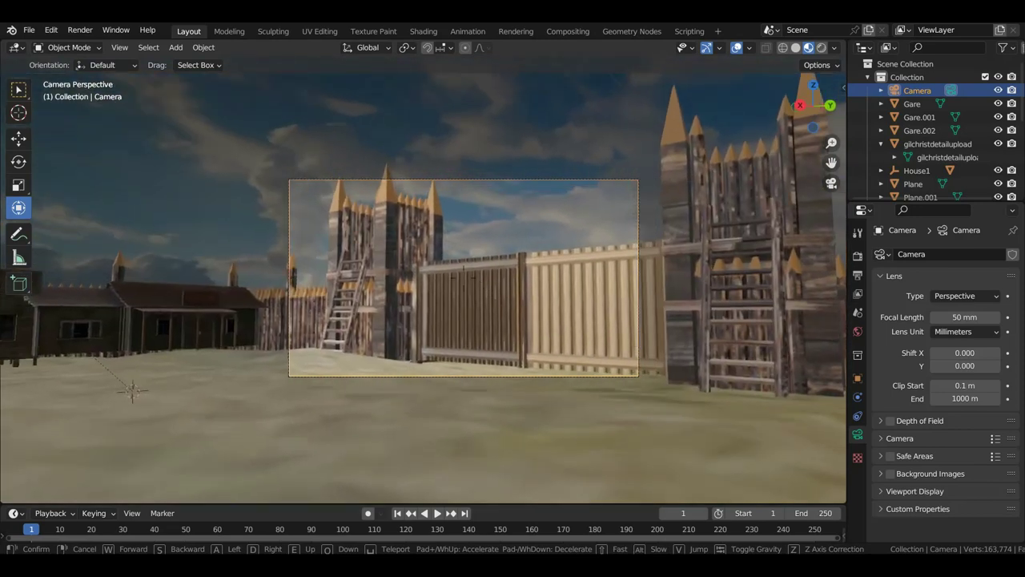
{"action": "key", "text": "w"}
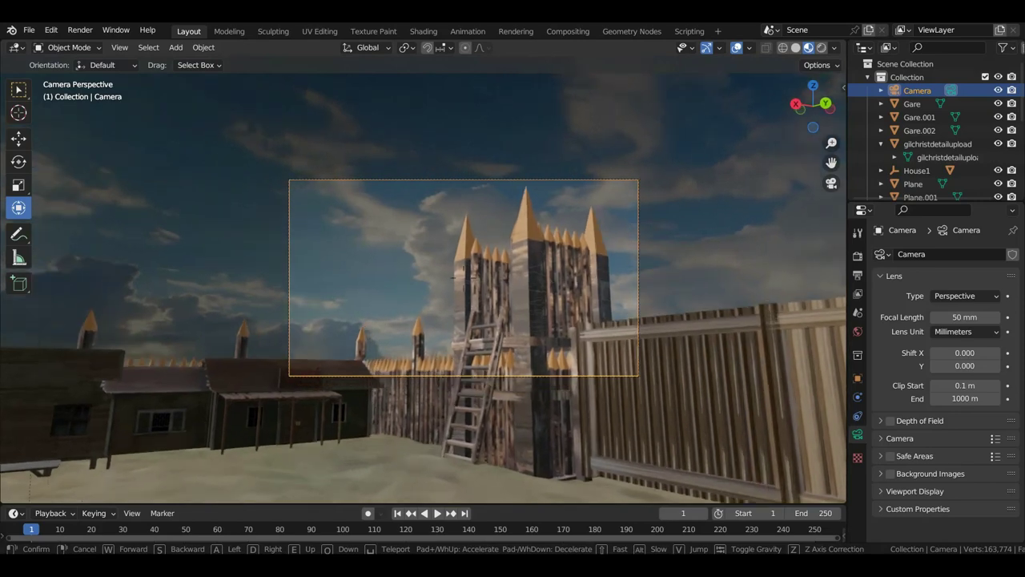
{"action": "key", "text": "w"}
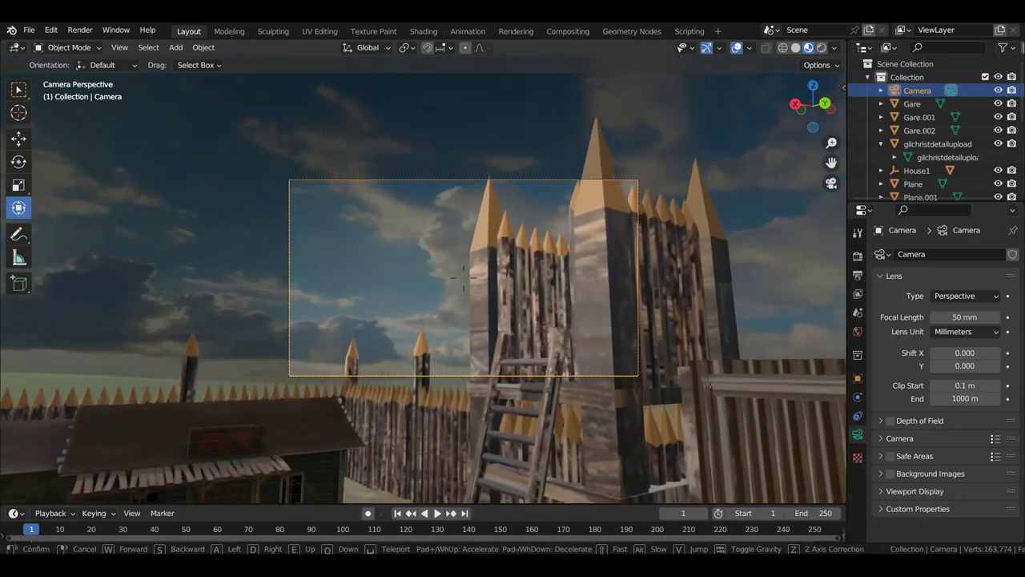
{"action": "key", "text": "w"}
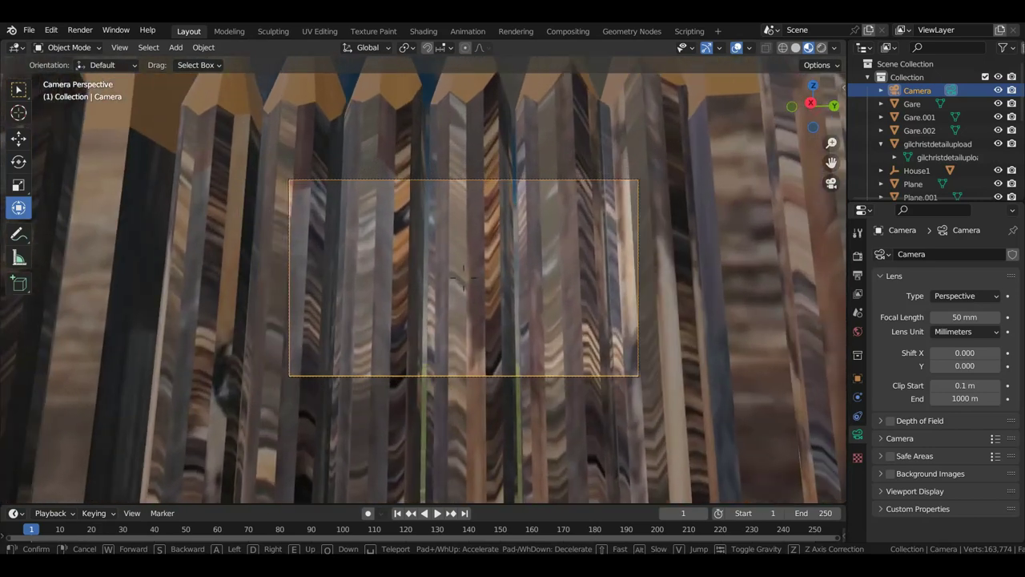
- Select the tower pickets object and switch it into Edit Mode
{"action": "left_click", "coordinate": [463, 276]}
{"action": "left_click", "coordinate": [555, 256]}
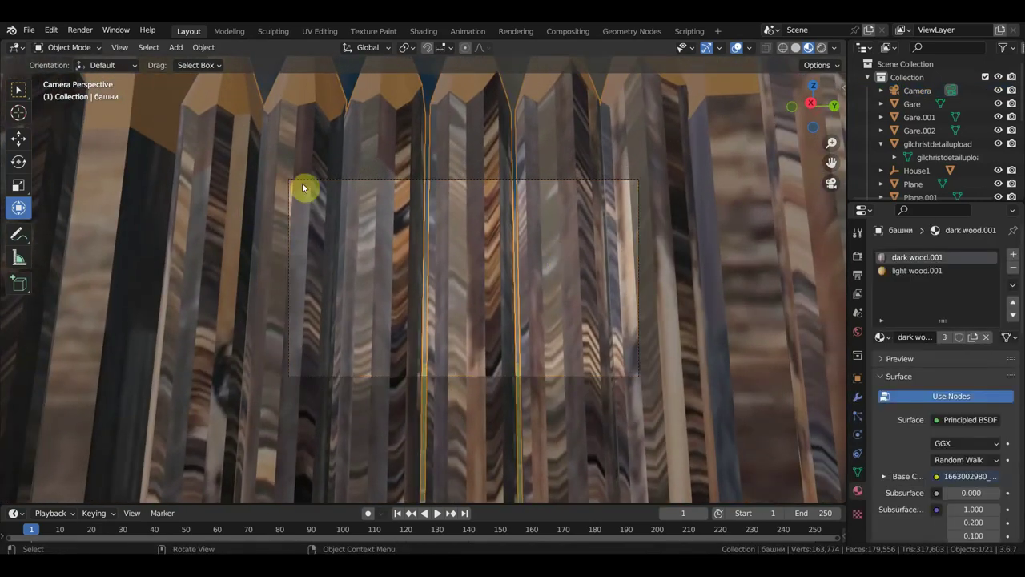
{"action": "left_click", "coordinate": [68, 48]}
{"action": "left_click", "coordinate": [71, 75]}
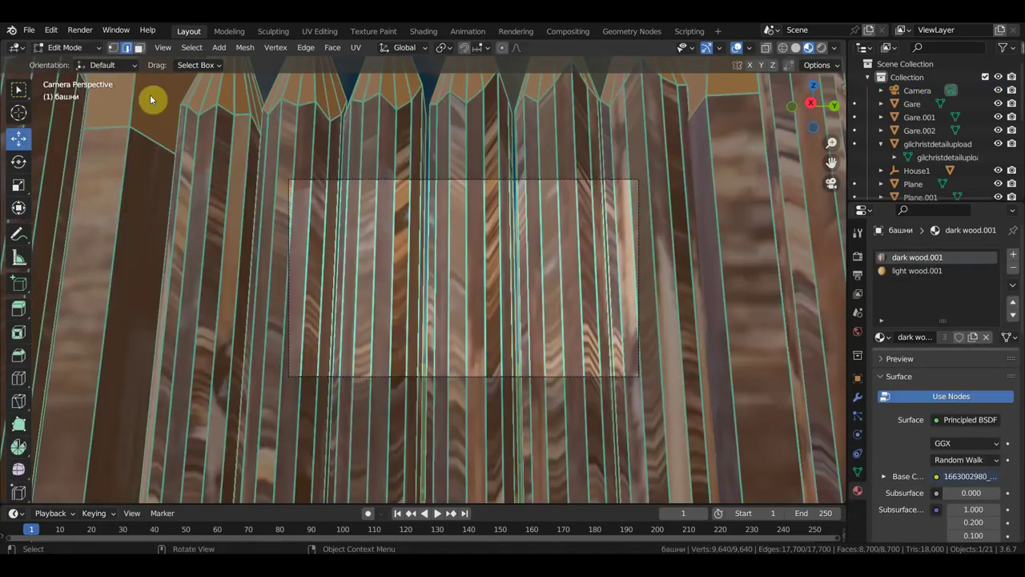
{"action": "scroll", "coordinate": [495, 114], "scroll_direction": "down", "scroll_amount": 3}
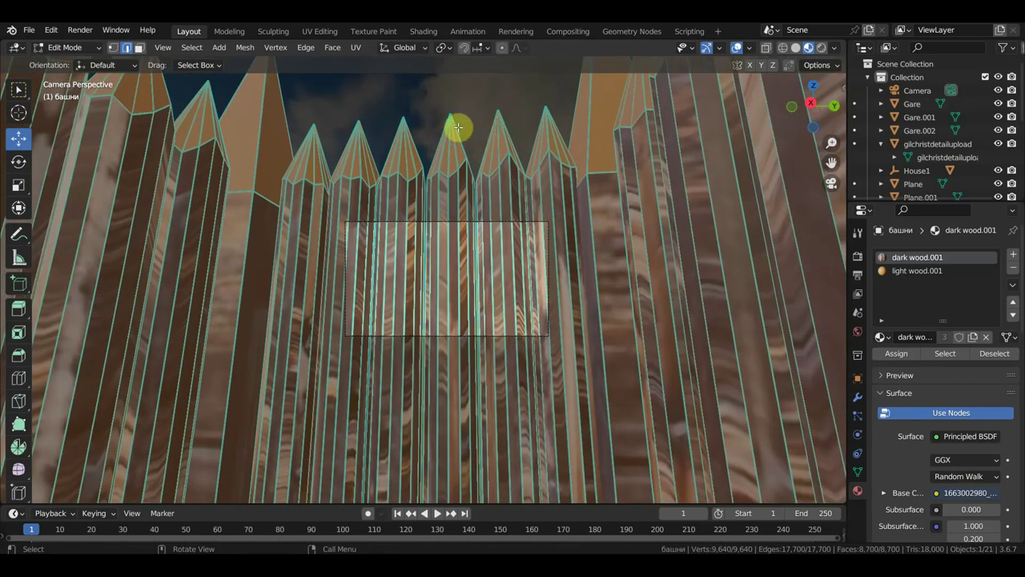
- Select two central pickets, then shrink and lower them so their tips sit below their neighbours
{"action": "left_click", "coordinate": [452, 223]}
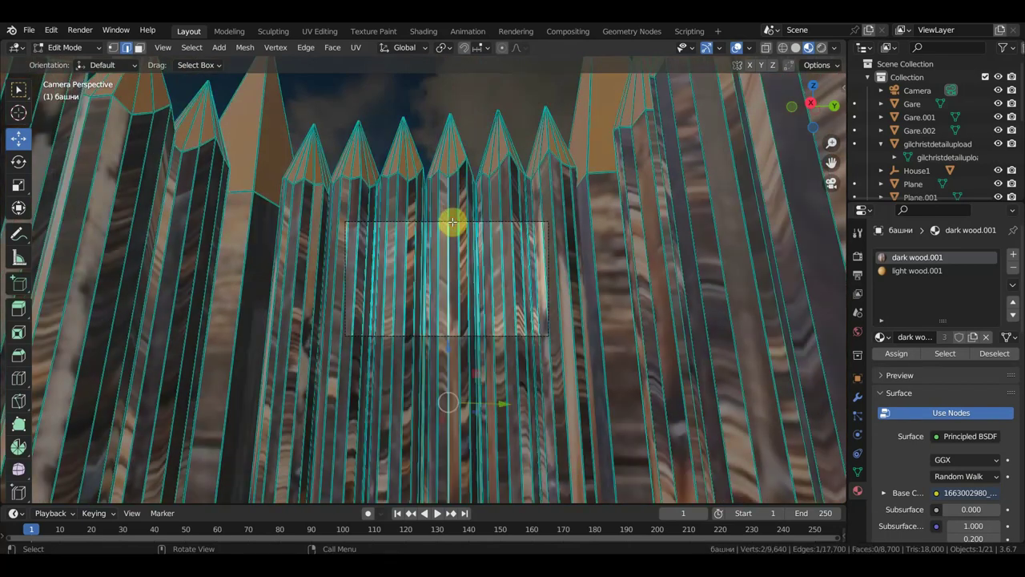
{"action": "key", "text": "l"}
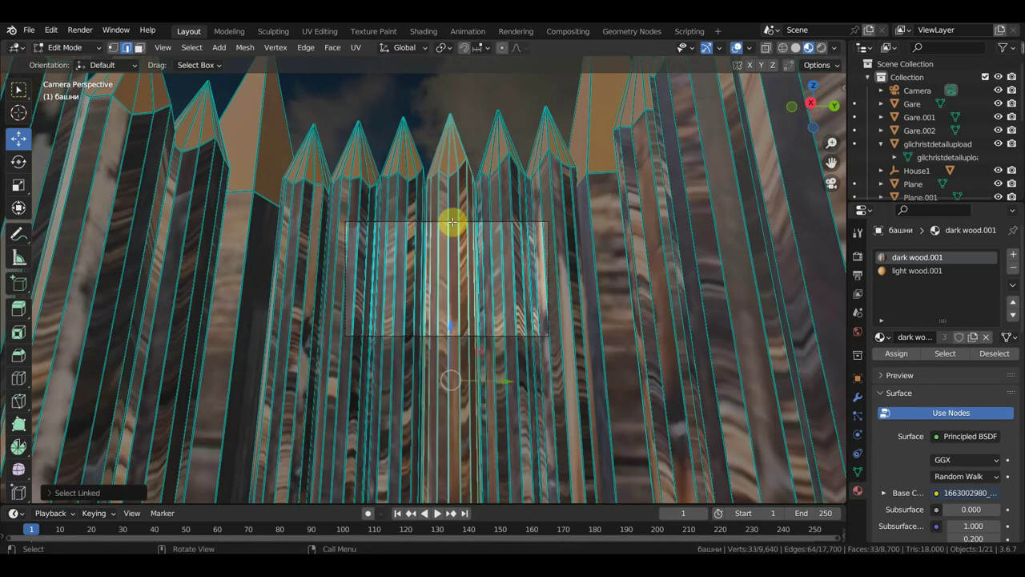
{"action": "key", "text": "l"}
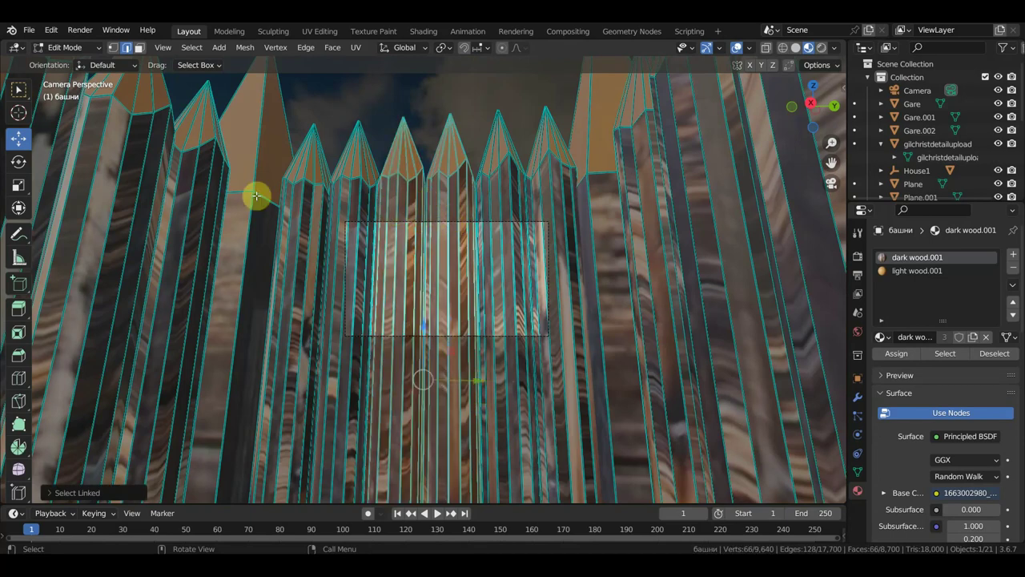
{"action": "left_click", "coordinate": [18, 210]}
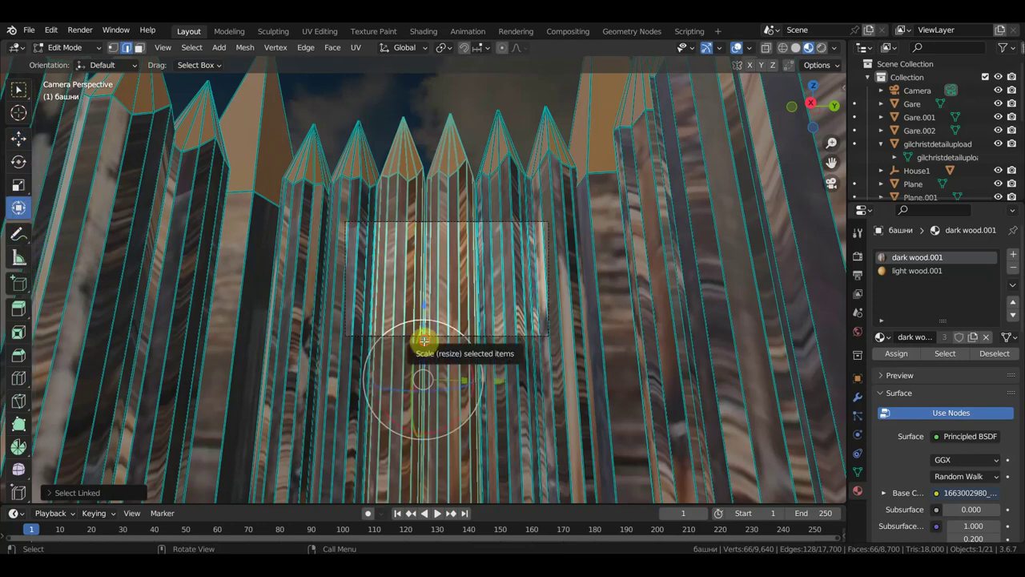
{"action": "mouse_move", "coordinate": [415, 338]}
{"action": "left_mouse_down"}
{"action": "mouse_move", "coordinate": [424, 350]}
{"action": "mouse_move", "coordinate": [422, 333]}
{"action": "mouse_move", "coordinate": [425, 384]}
{"action": "left_mouse_up"}
{"action": "middle_click_drag", "start_coordinate": [446, 348], "coordinate": [457, 338]}
{"action": "scroll", "coordinate": [464, 344], "scroll_direction": "up", "scroll_amount": 5}
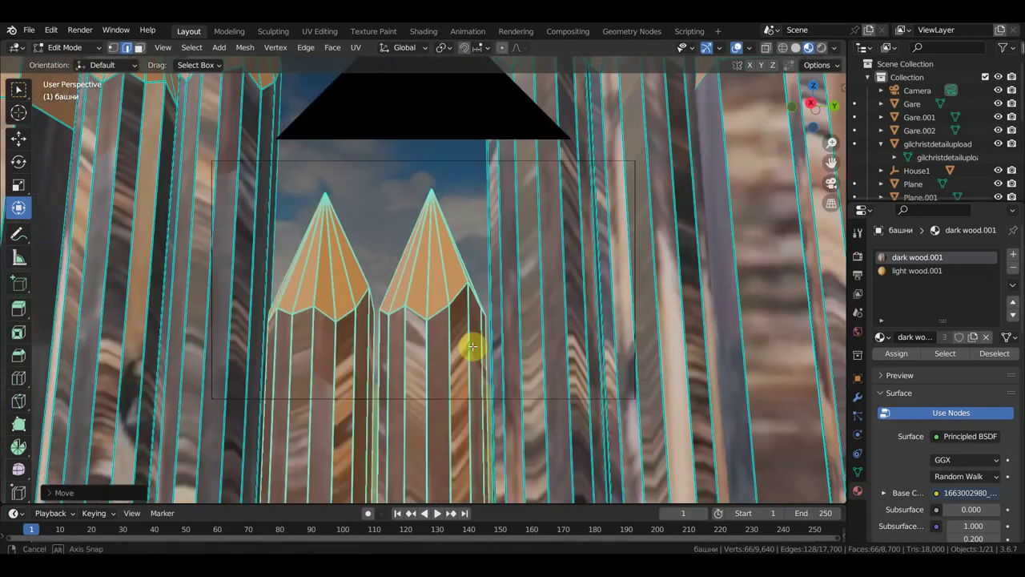
{"action": "scroll", "coordinate": [472, 354], "scroll_direction": "down", "scroll_amount": 5}
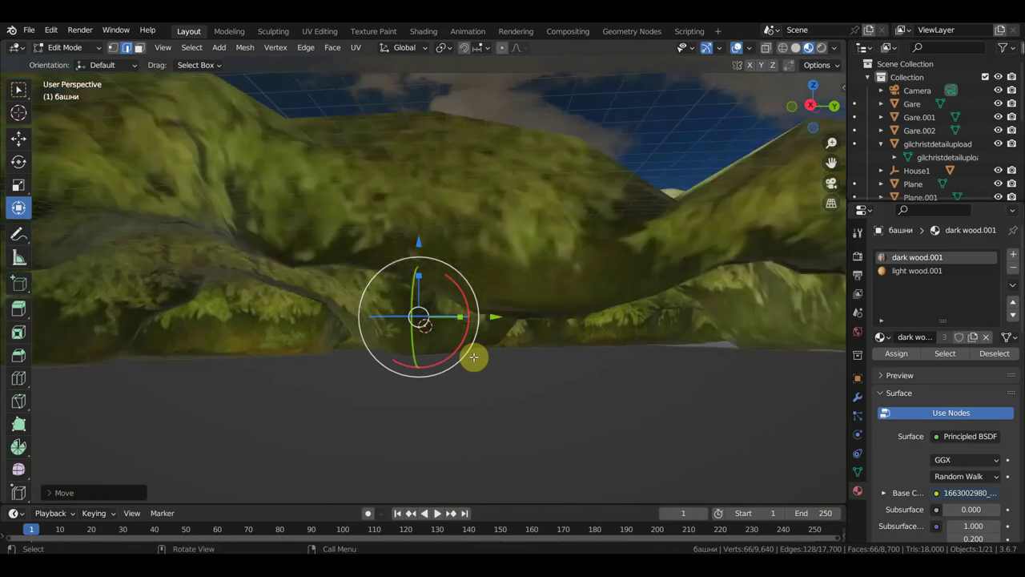
- Fly the camera inside the tower's post ring facing the far tower, then return to Object Mode
{"action": "key", "text": "KP_0"}
{"action": "scroll", "coordinate": [517, 274], "scroll_direction": "up", "scroll_amount": 4}
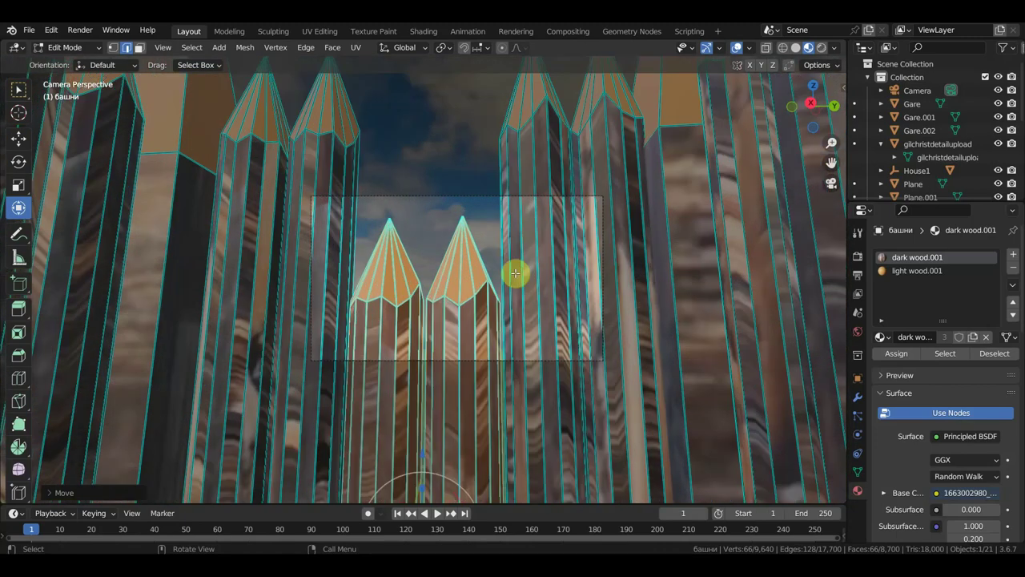
{"action": "left_click", "coordinate": [917, 91]}
{"action": "key", "text": "shift+grave"}
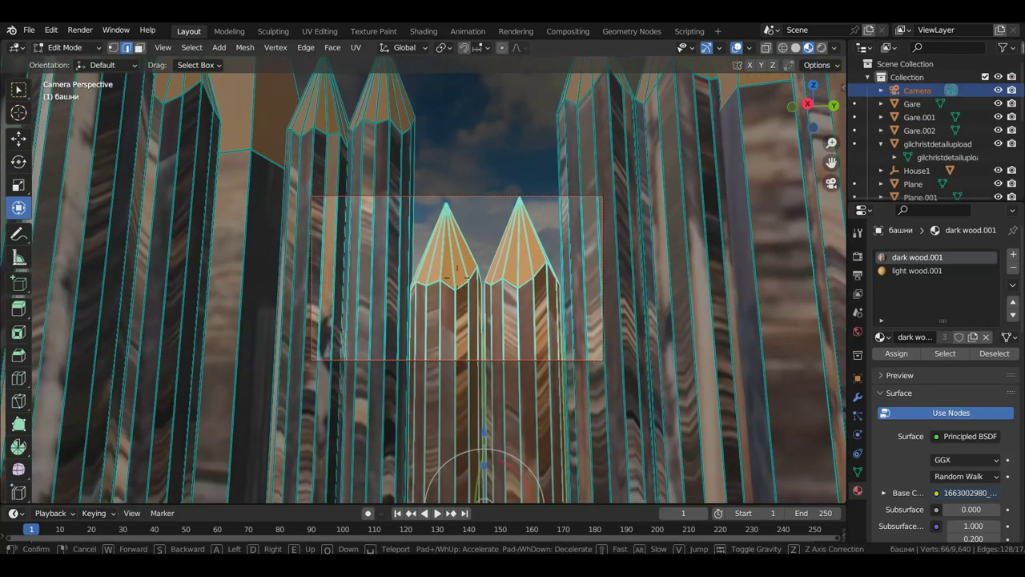
{"action": "key", "text": "s"}
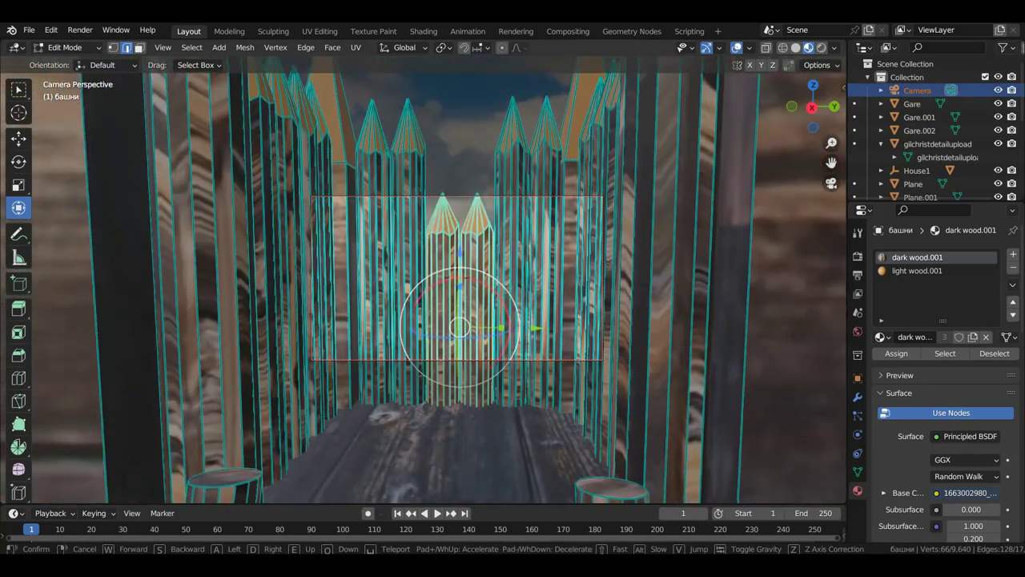
{"action": "key", "text": "w"}
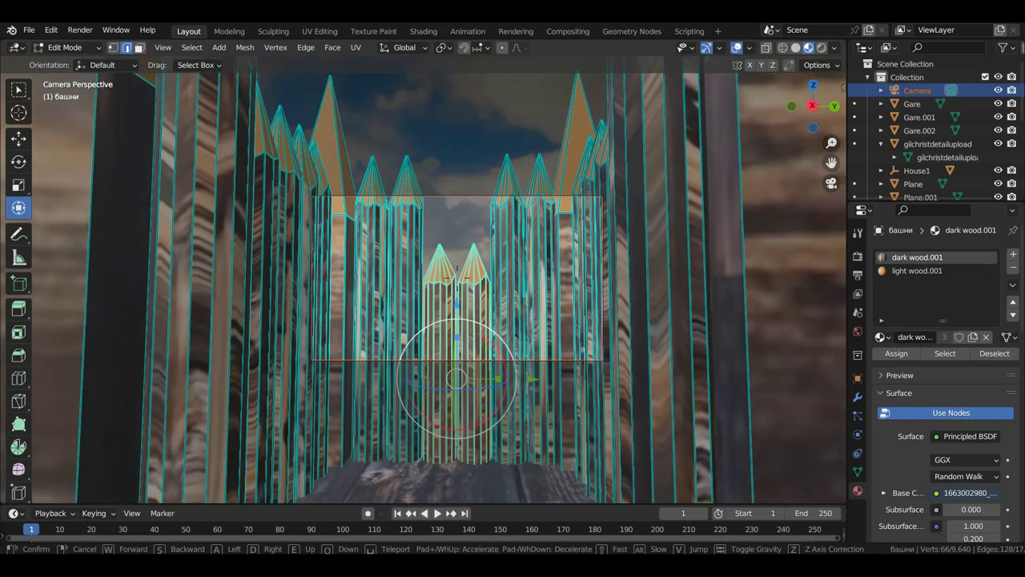
{"action": "left_click", "coordinate": [597, 285]}
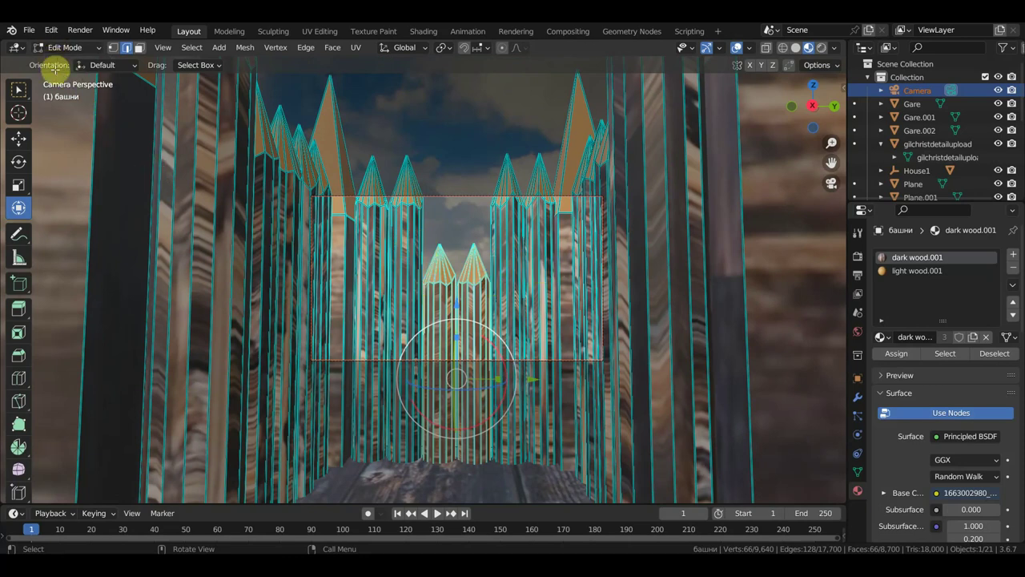
{"action": "left_click", "coordinate": [70, 49]}
{"action": "left_click", "coordinate": [64, 47]}
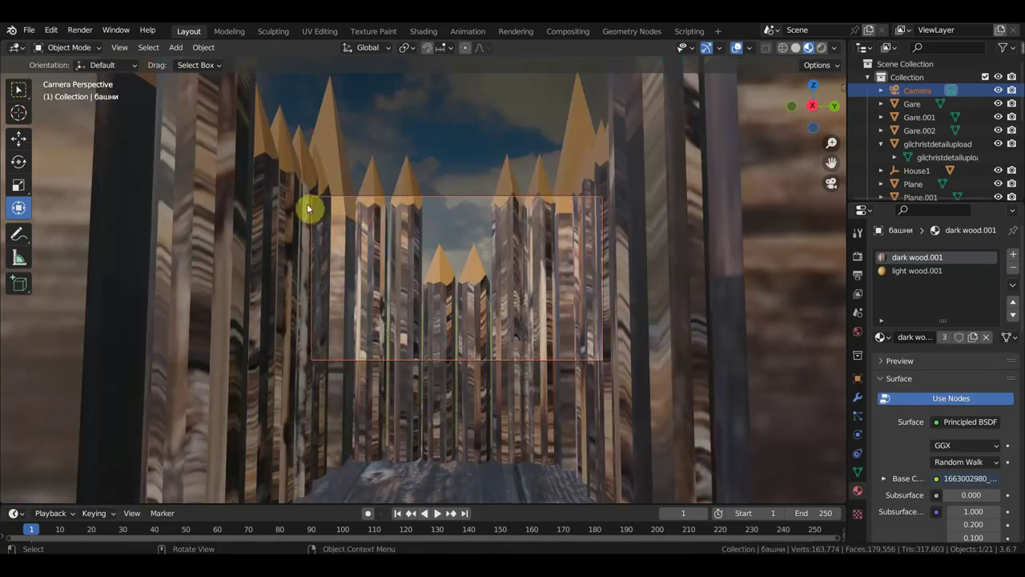
- Apply Shade Smooth to the tower pickets
{"action": "right_click", "coordinate": [342, 166]}
{"action": "left_click", "coordinate": [332, 165]}
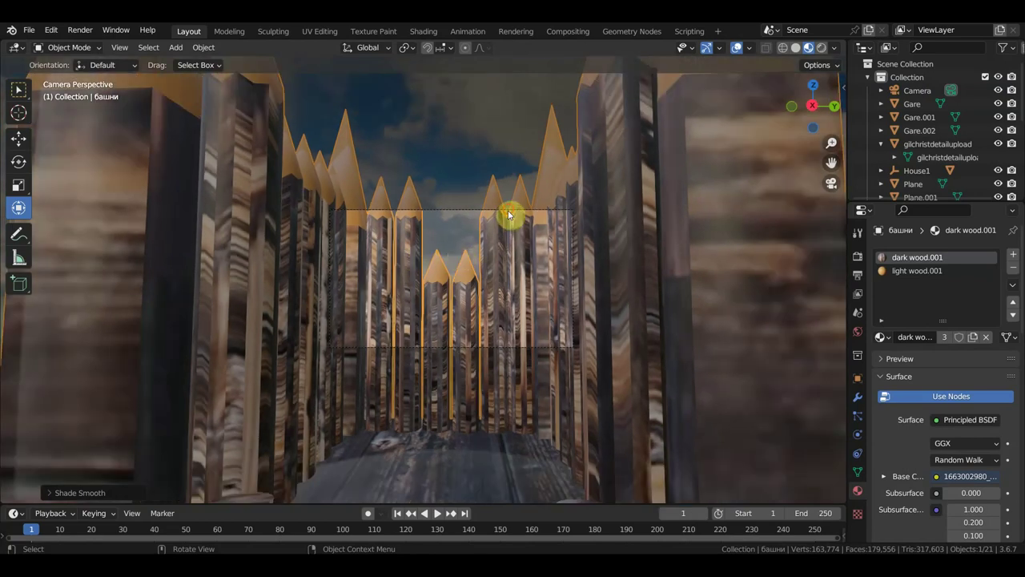
{"action": "left_click", "coordinate": [507, 215]}
- Walk the camera out to the grassy hillside so it frames the whole palisade and towers
{"action": "key", "text": "shift+grave"}
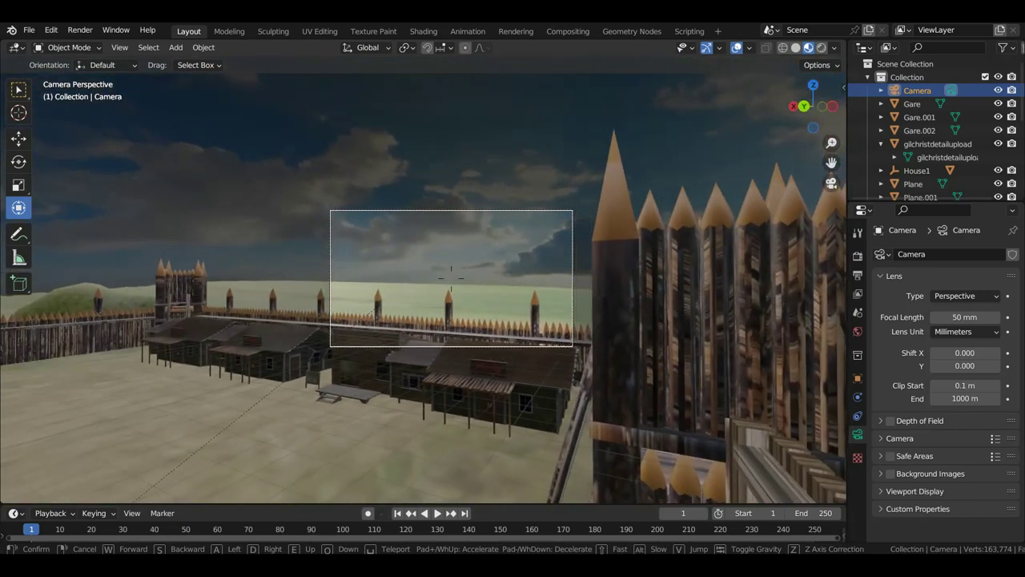
{"action": "left_click", "coordinate": [496, 212]}
{"action": "scroll", "coordinate": [497, 212], "scroll_direction": "up", "scroll_amount": 2}
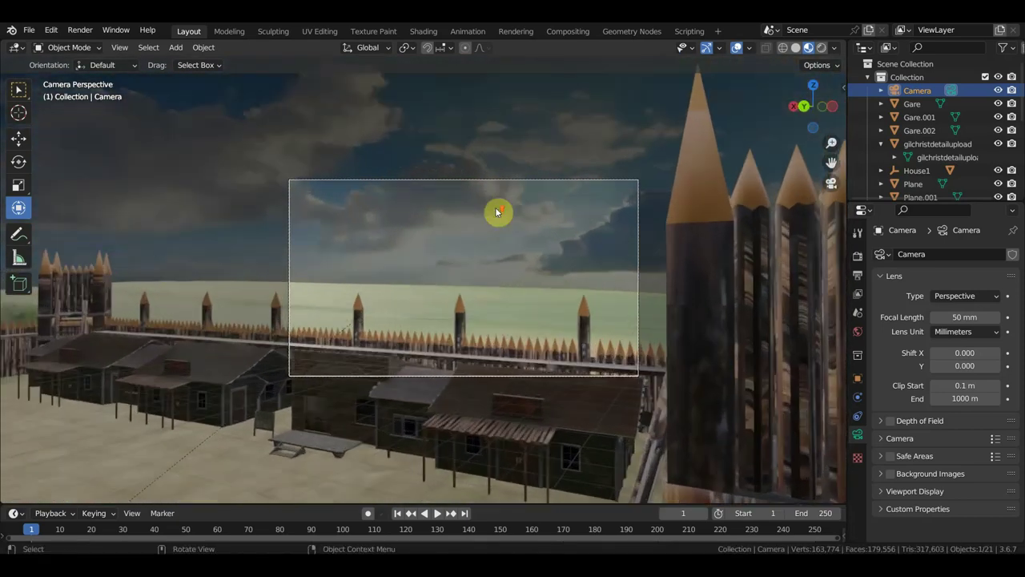
{"action": "scroll", "coordinate": [496, 212], "scroll_direction": "up", "scroll_amount": 2}
{"action": "scroll", "coordinate": [497, 212], "scroll_direction": "up", "scroll_amount": 2}
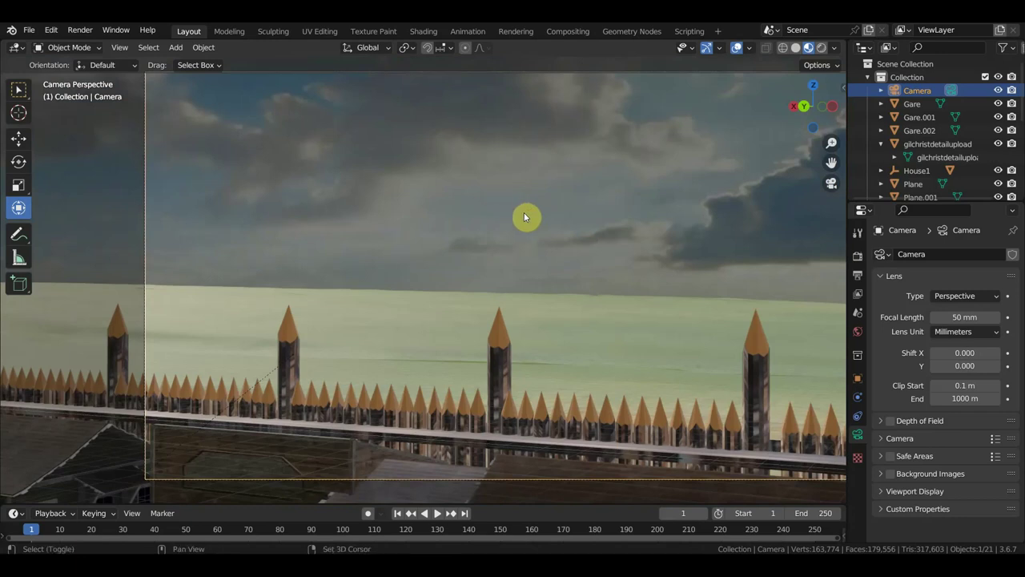
{"action": "key", "text": "shift+grave"}
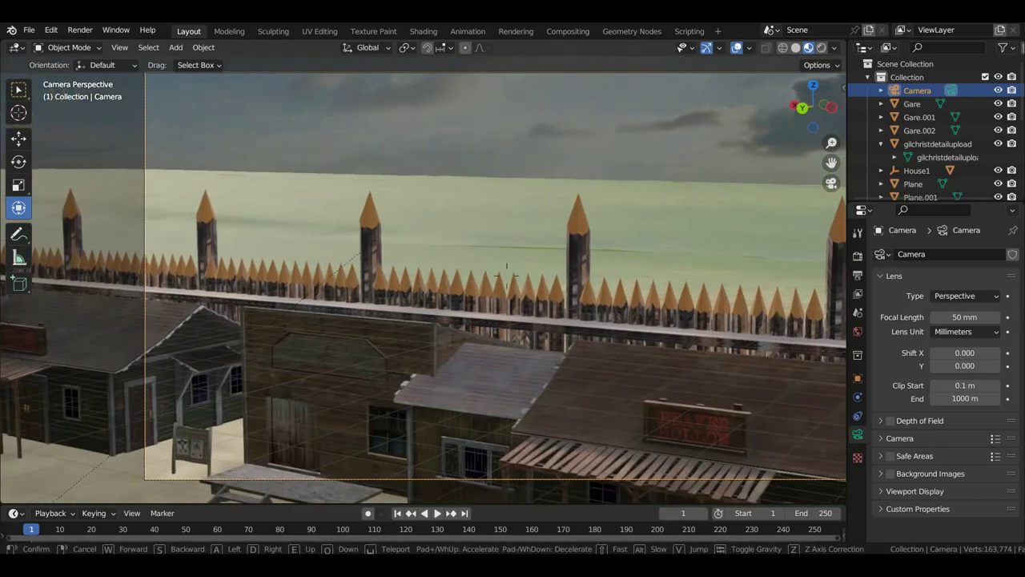
{"action": "key", "text": "w"}
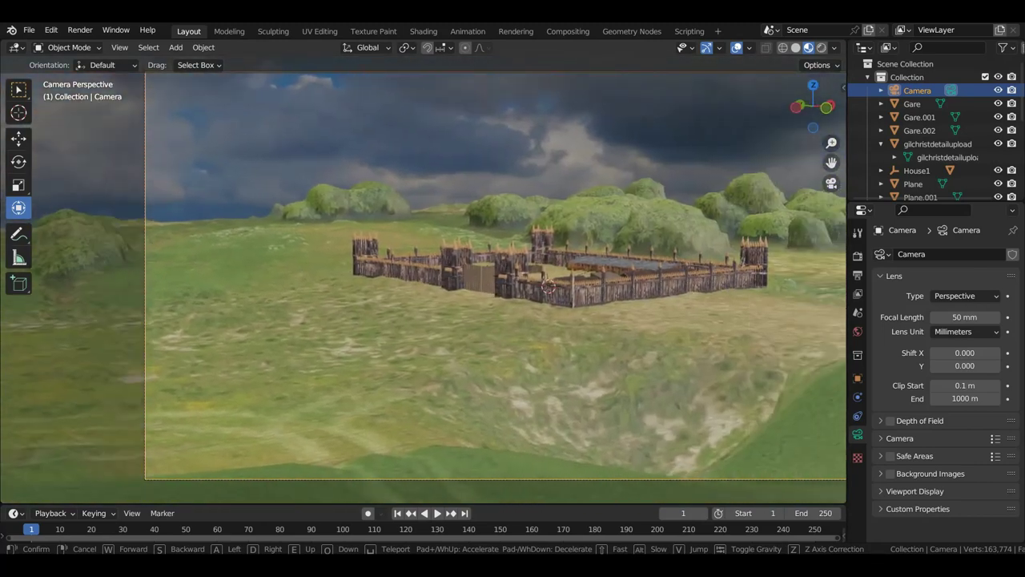
{"action": "left_click", "coordinate": [506, 275]}
{"action": "mouse_move", "coordinate": [747, 281]}
{"action": "middle_mouse_down"}
{"action": "mouse_move", "coordinate": [683, 302]}
{"action": "mouse_move", "coordinate": [710, 285]}
{"action": "mouse_move", "coordinate": [710, 298]}
{"action": "middle_mouse_up"}
{"action": "key", "text": "KP_0"}
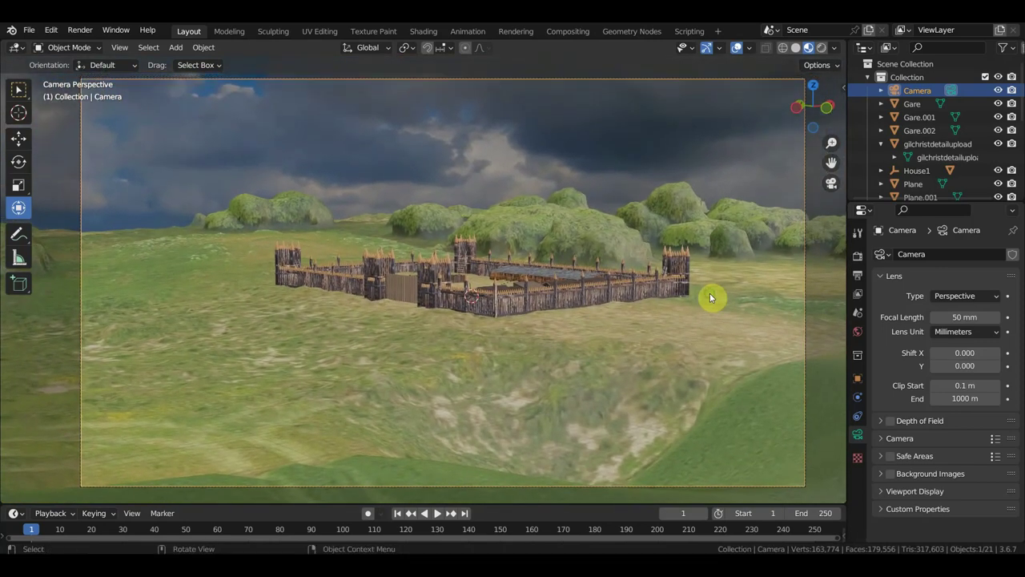